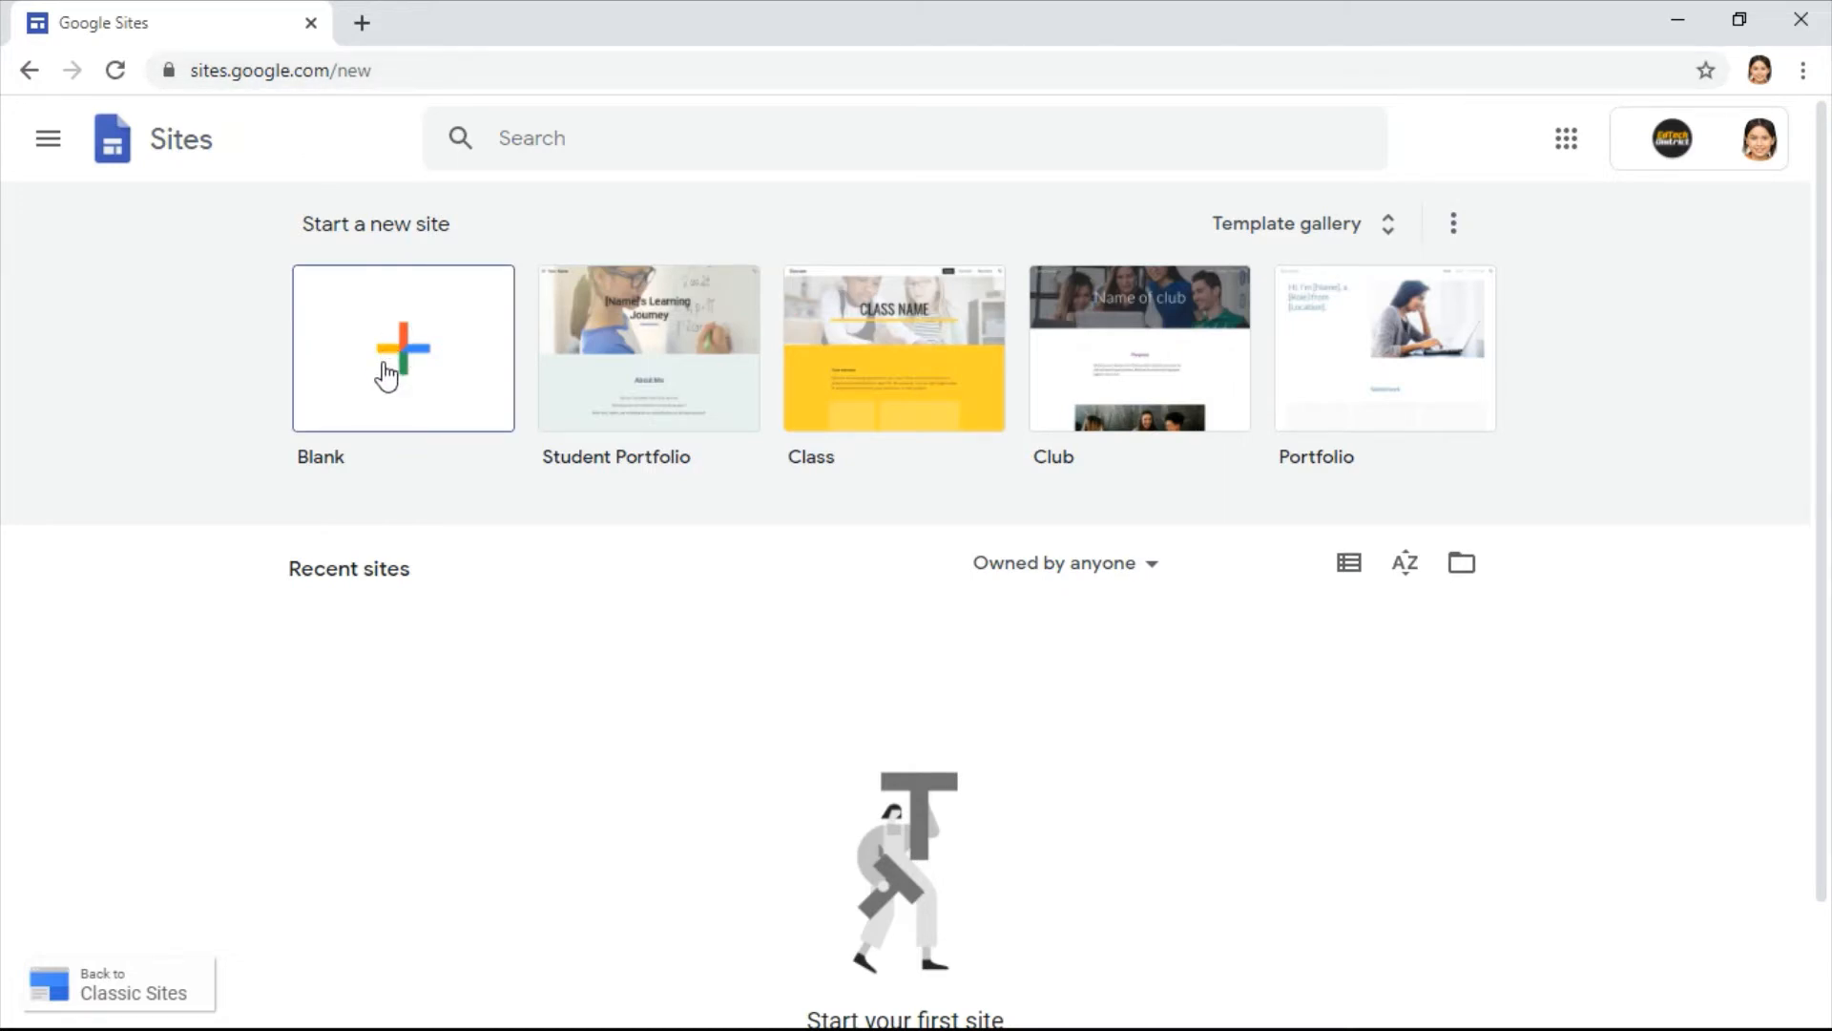
Step: Create a new site from the Student Portfolio template in the Education section of the template gallery
click(1256, 239)
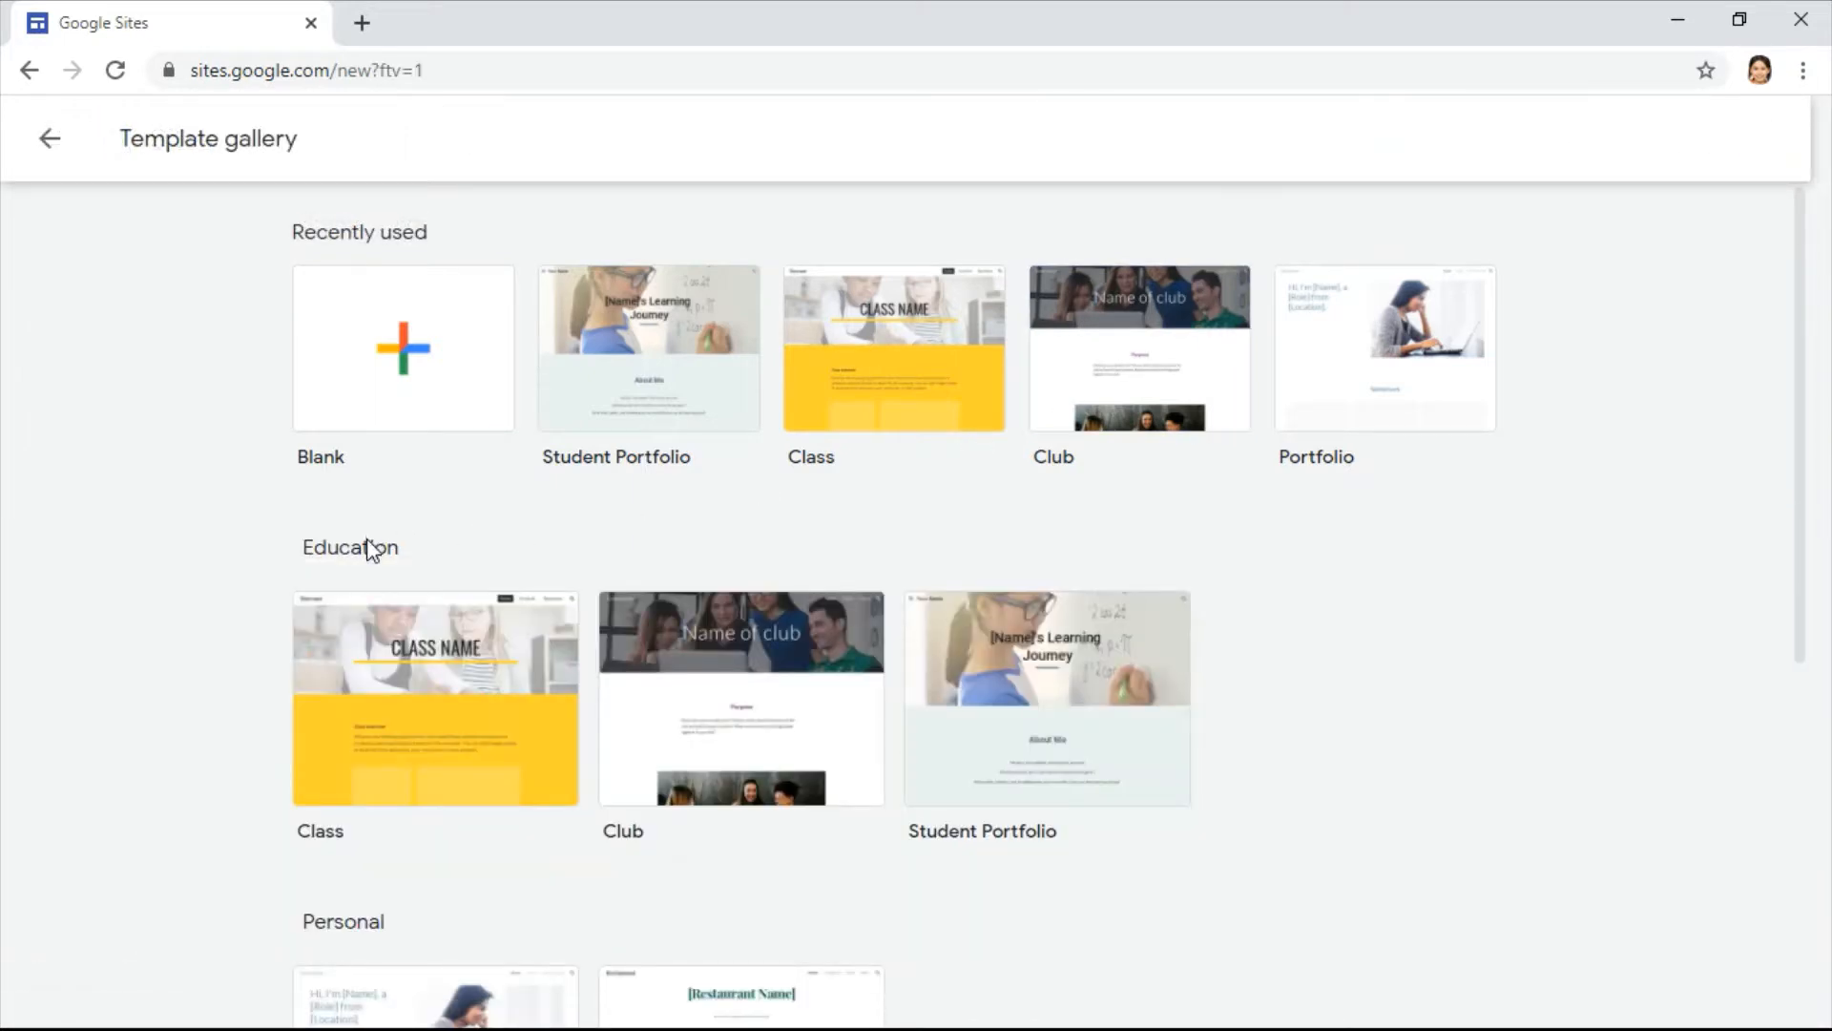
click(998, 765)
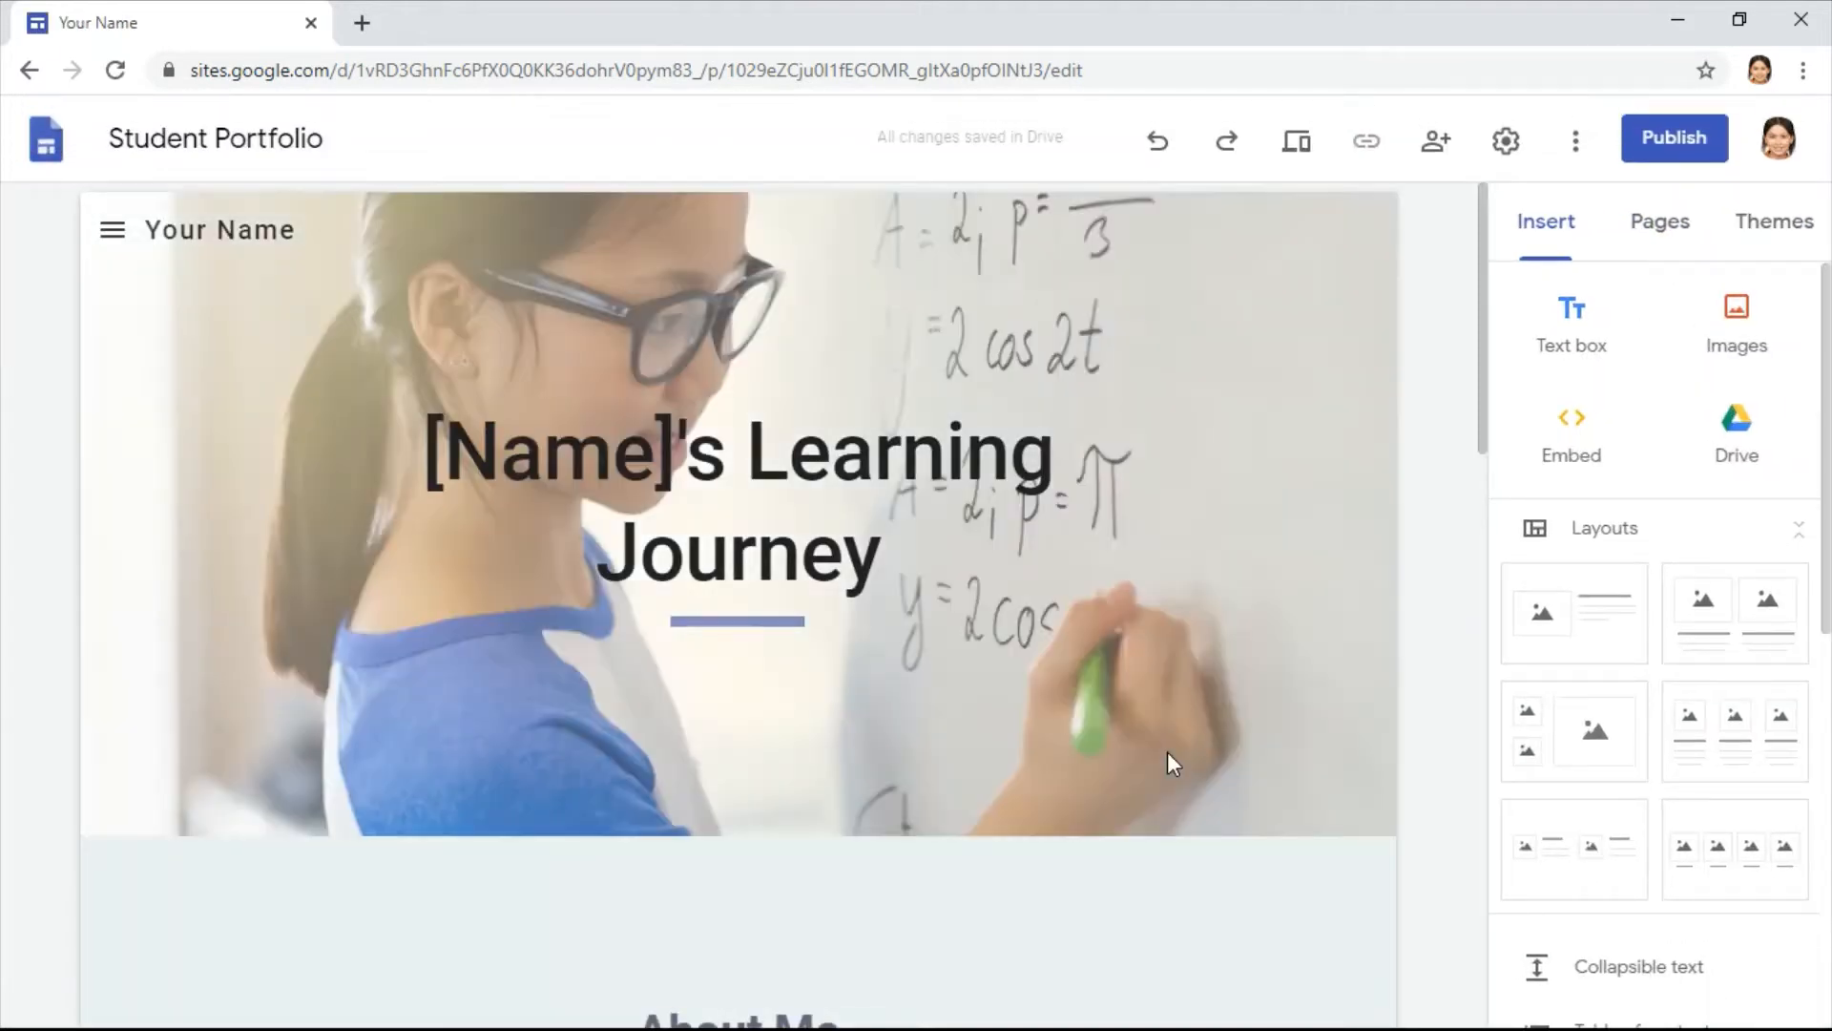
Step: Change the home page title to "My Learning Journey" and widen its text box on both sides to fit one line
mouse_move(1131, 735)
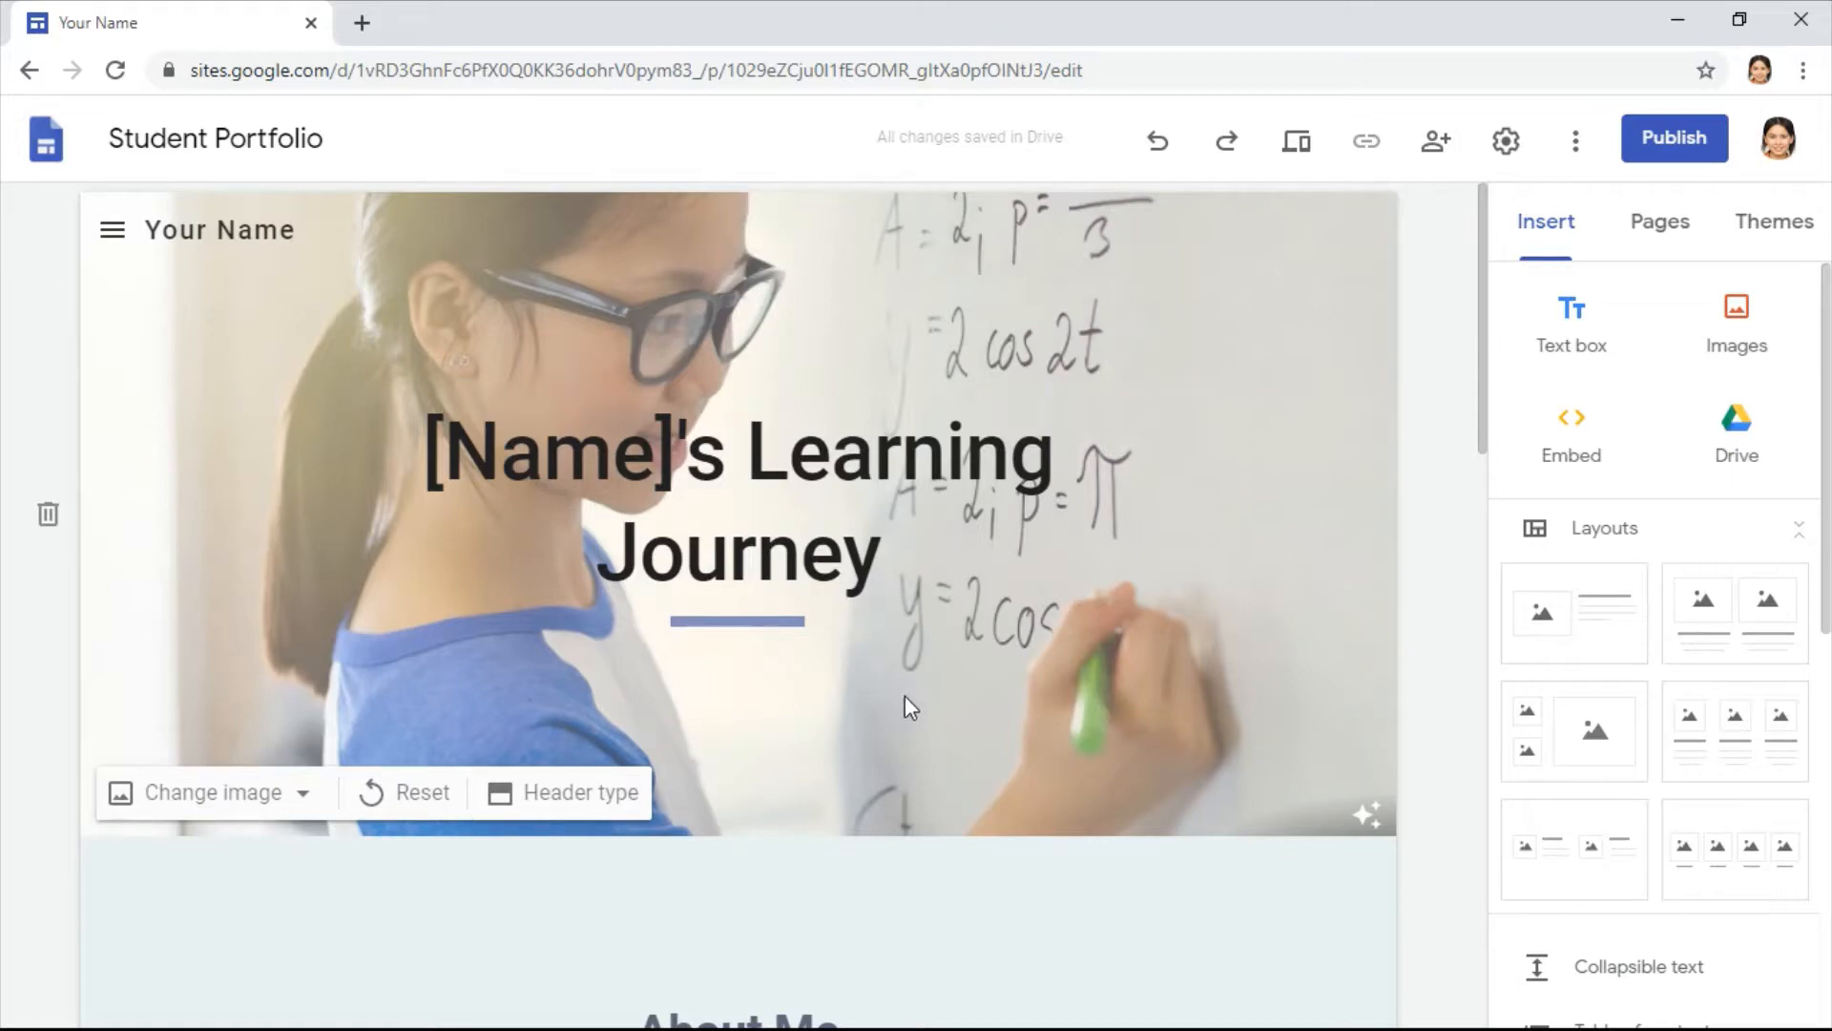
click(692, 464)
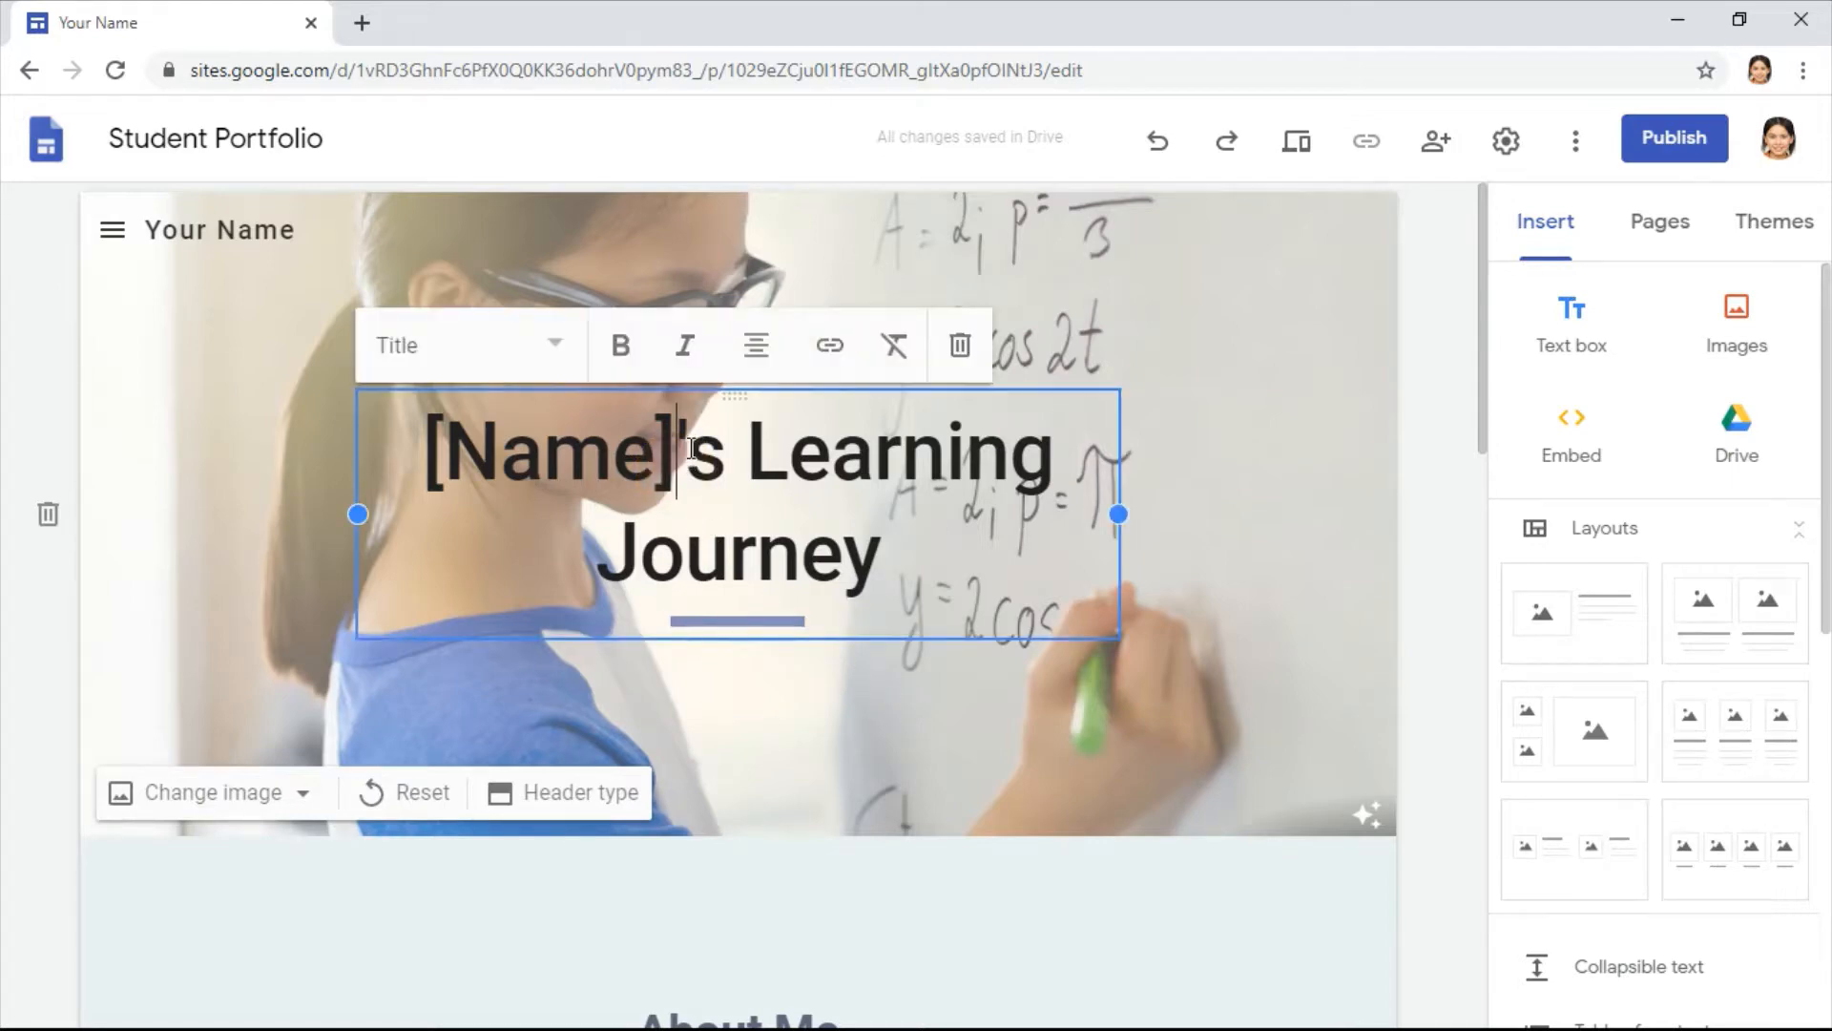
drag(726, 460, 416, 448)
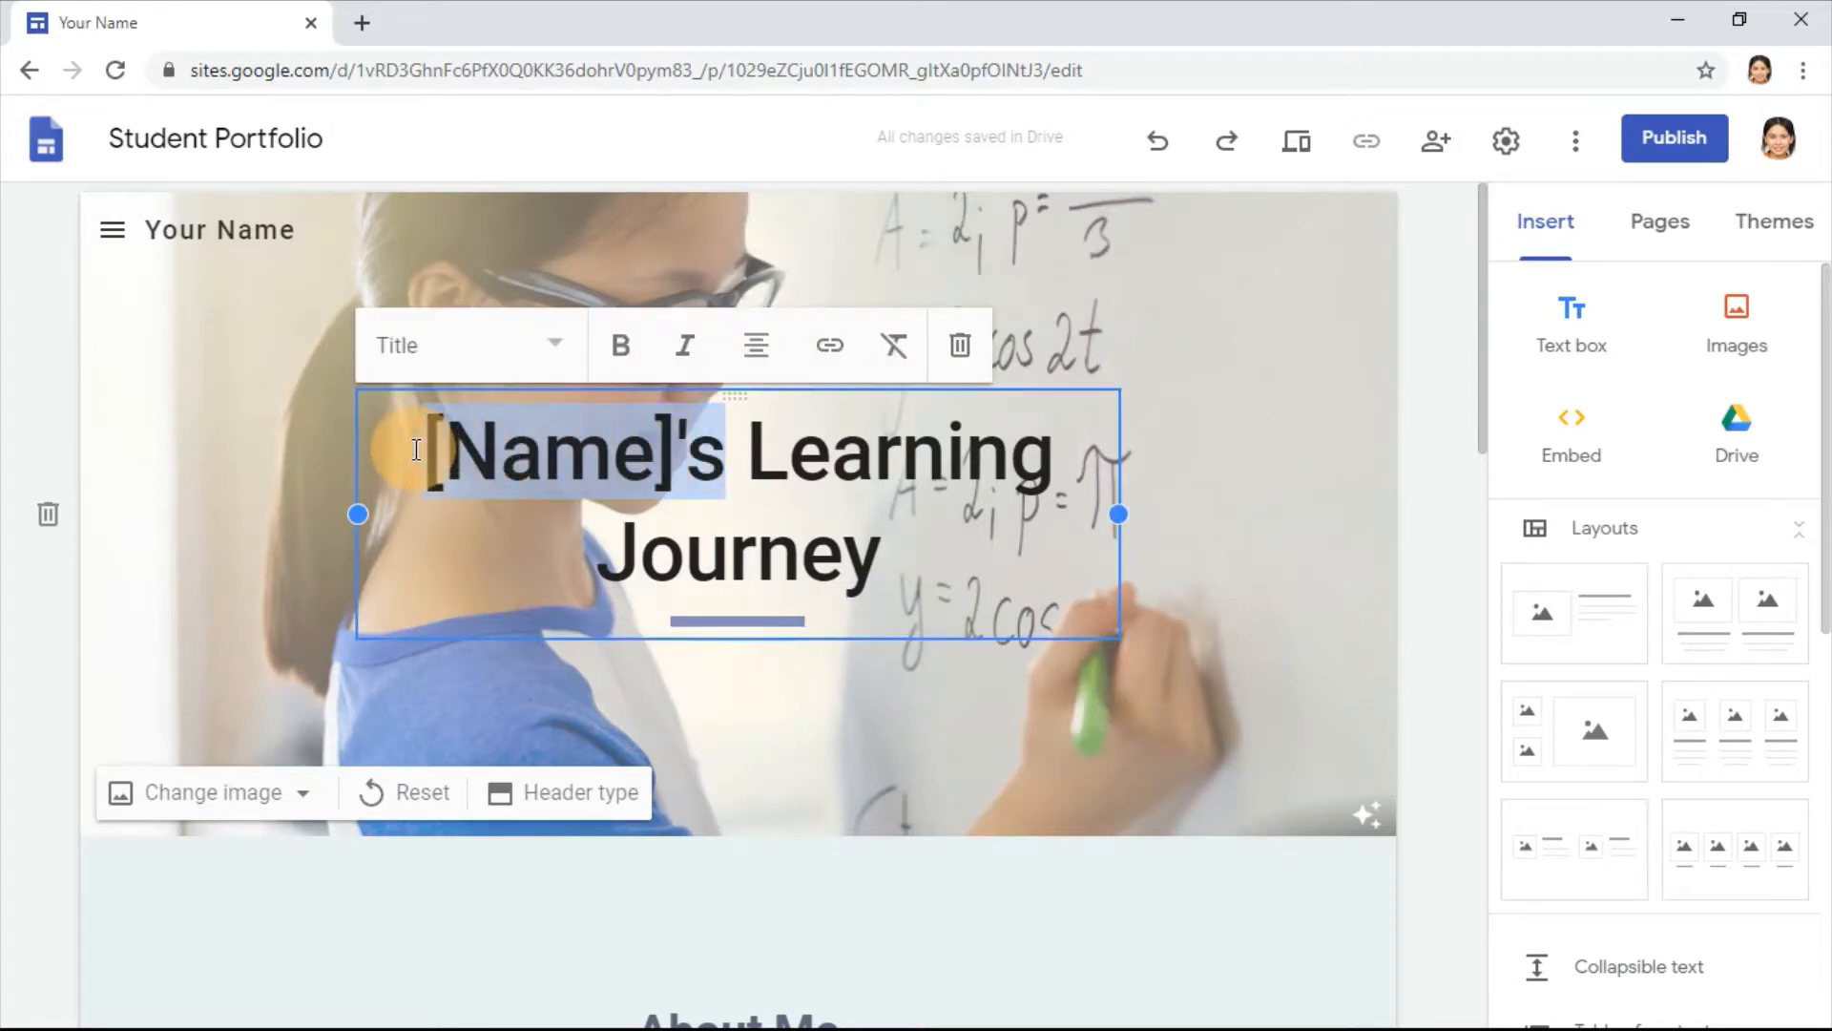
text(My)
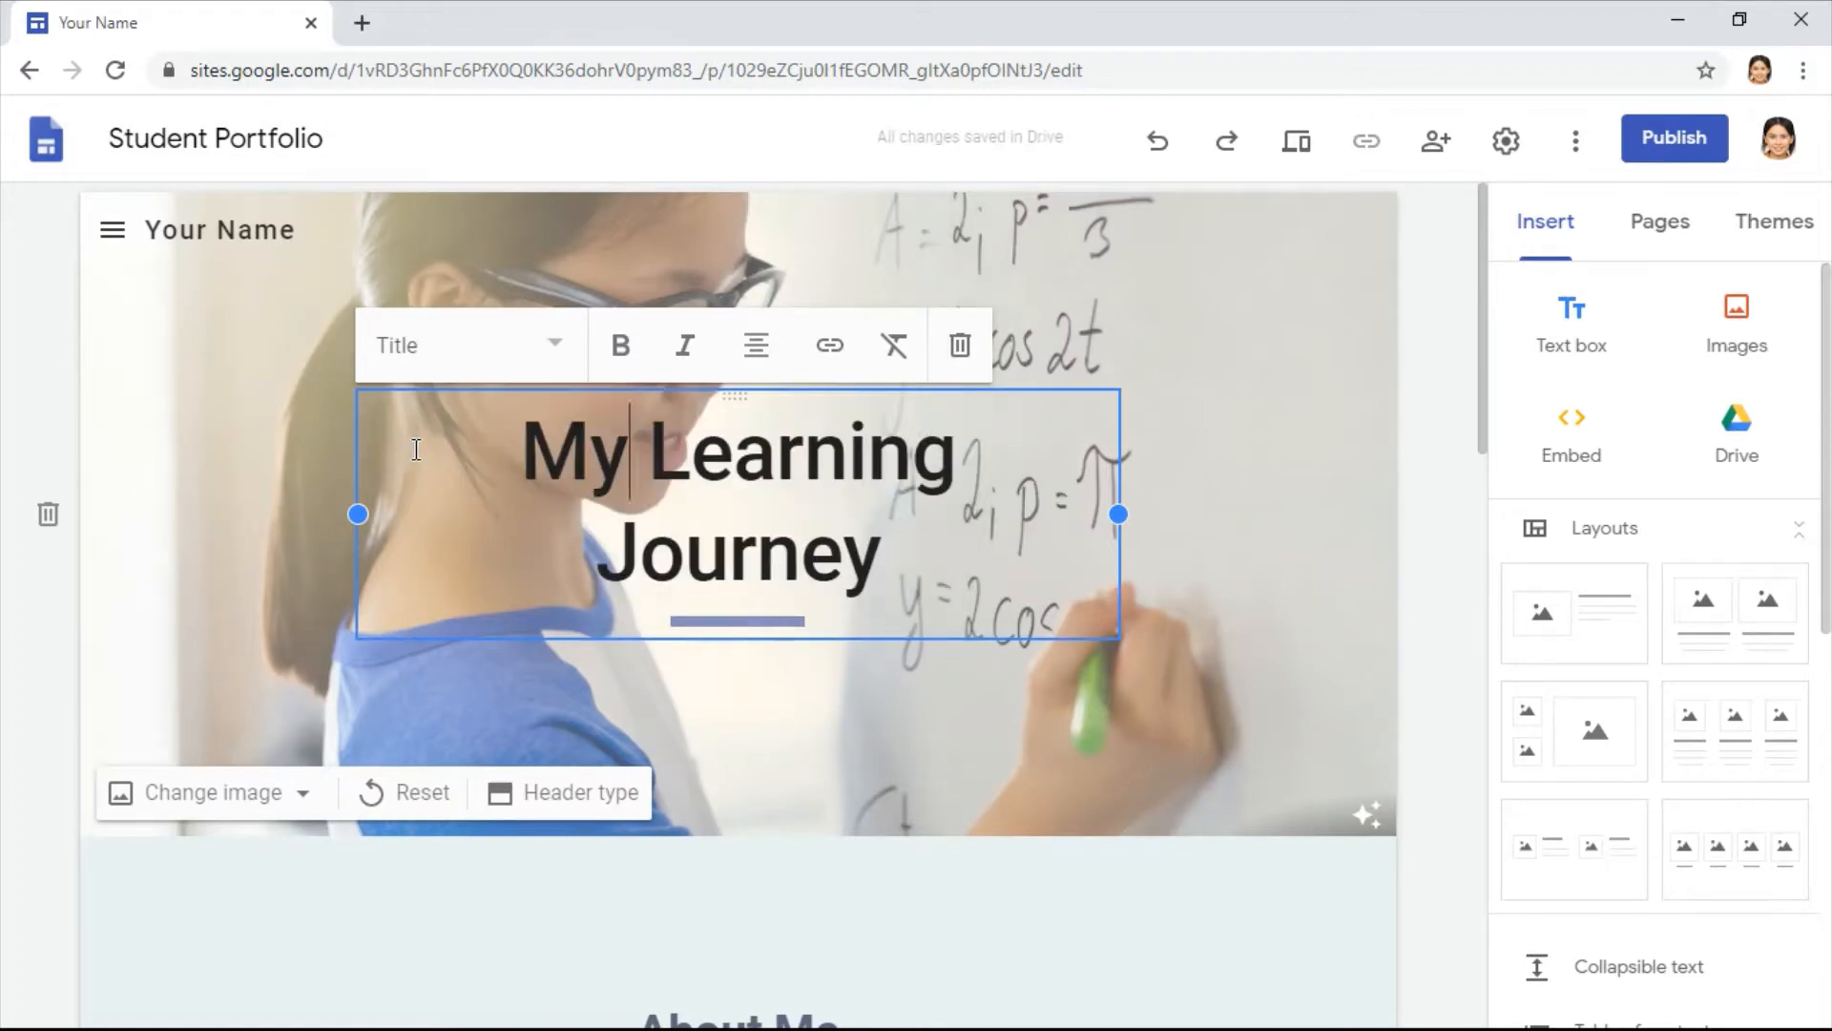
drag(351, 512, 248, 513)
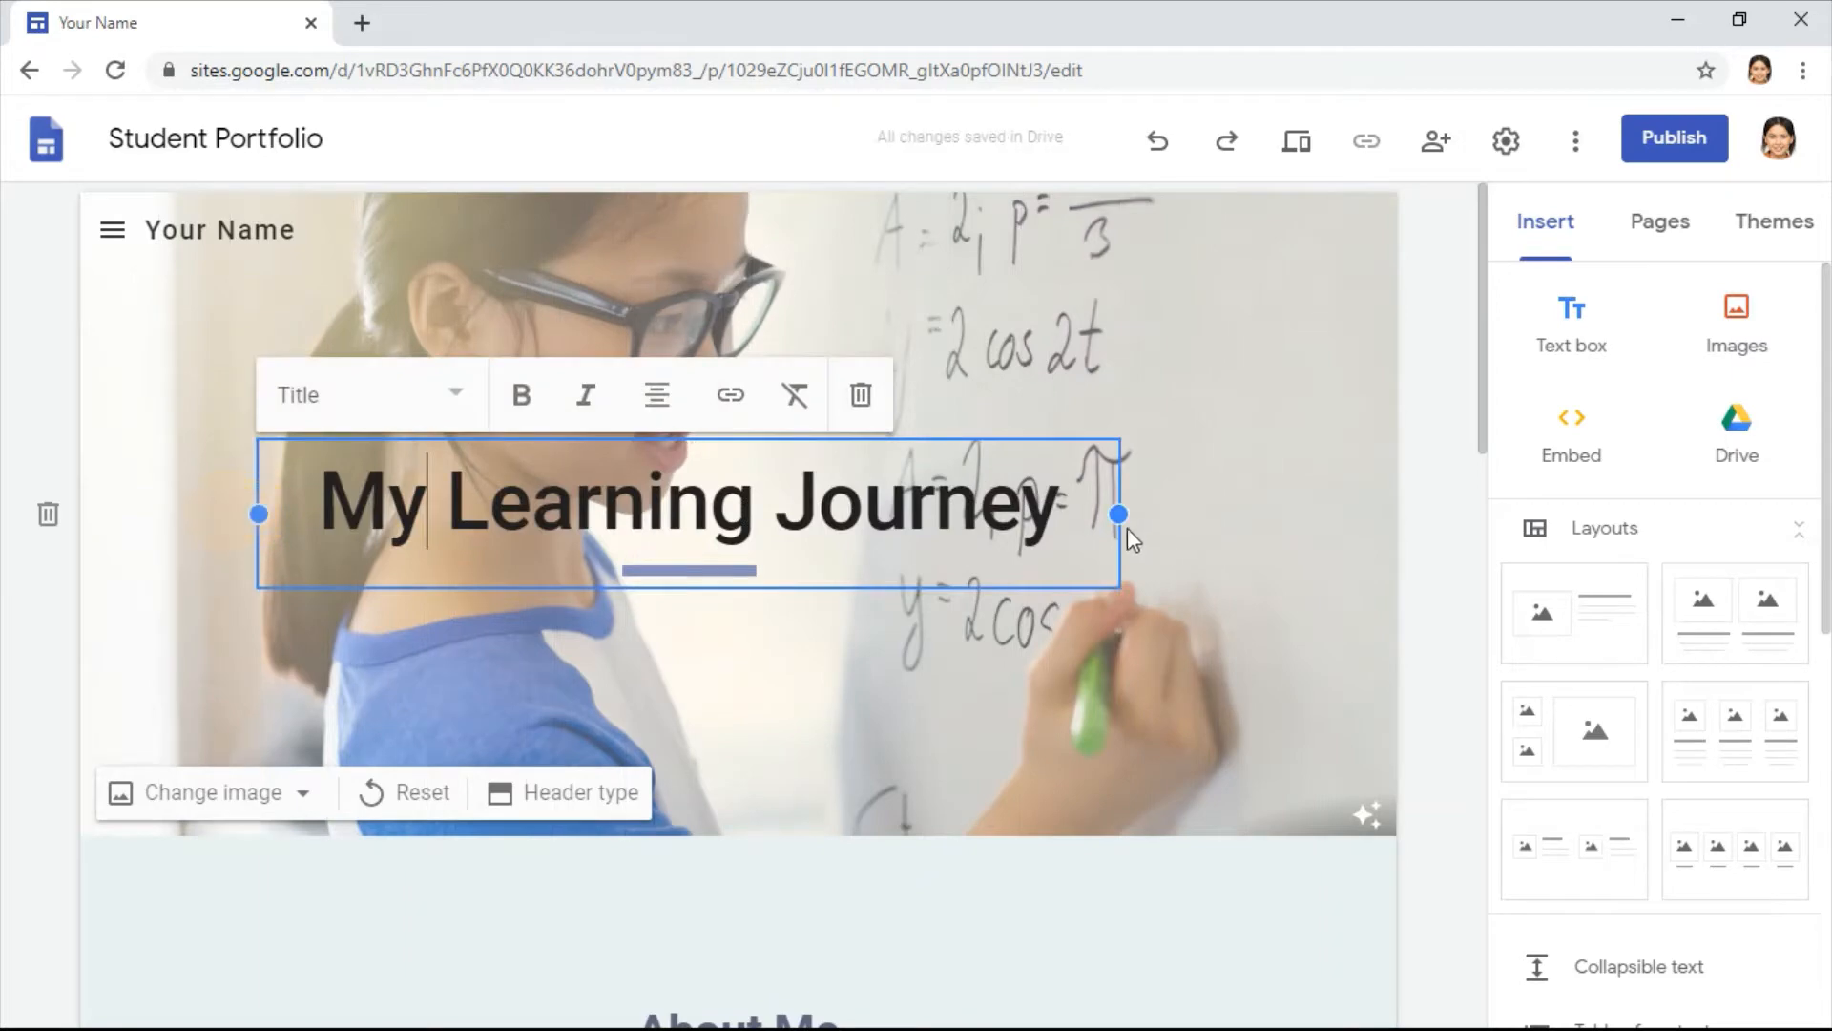
drag(1119, 513, 1220, 518)
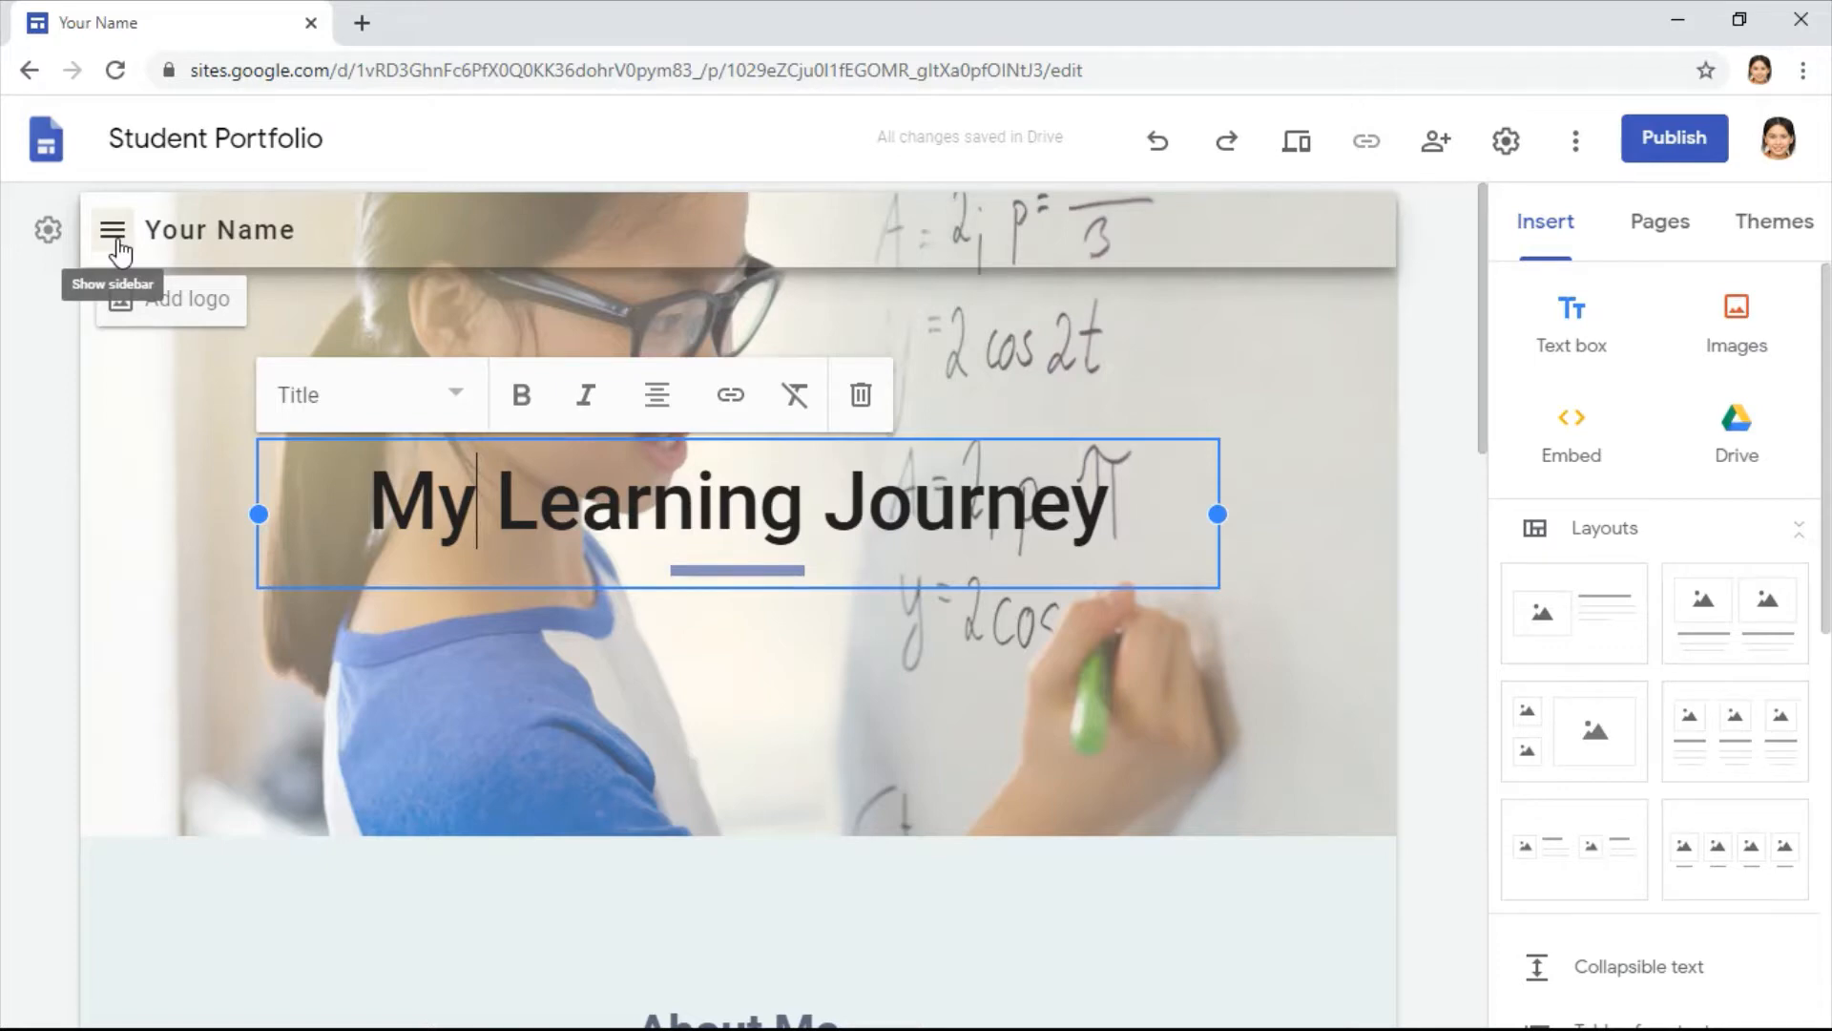
Step: Set the site's navigation mode to Top
click(48, 233)
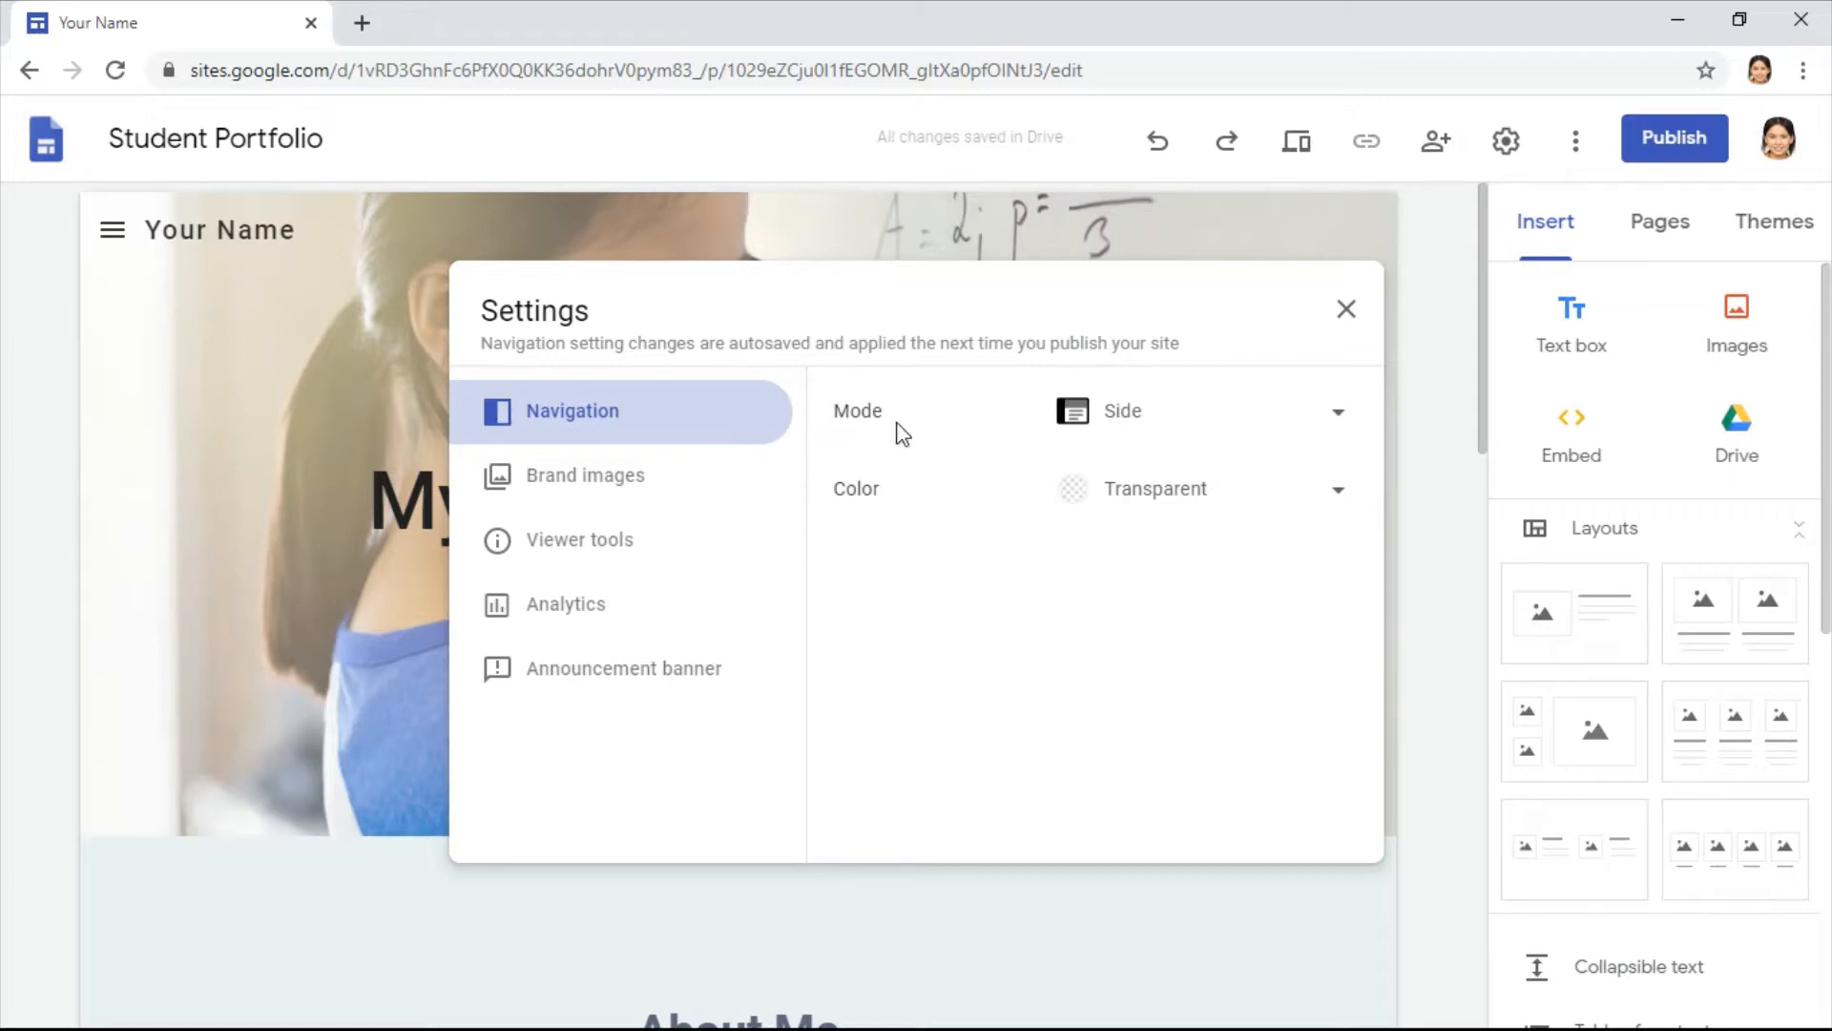
click(1199, 430)
click(1191, 368)
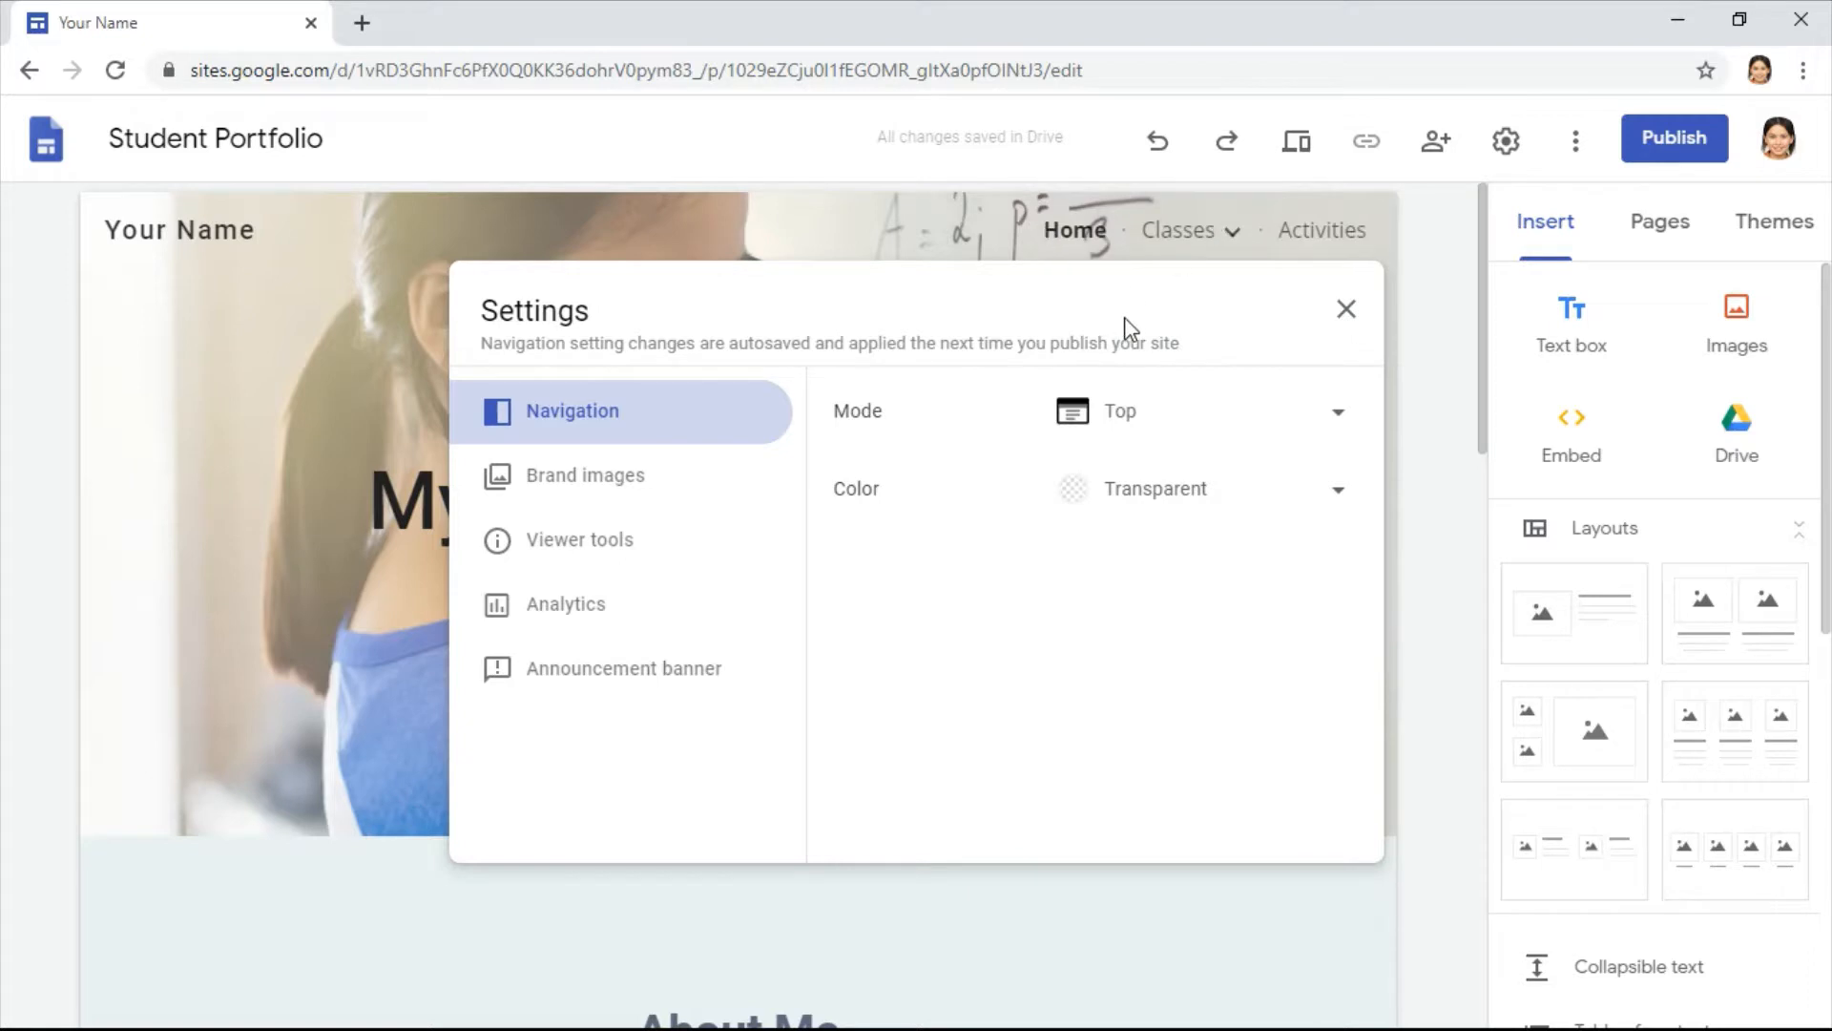
Step: Try White and Black as the navigation bar color and return it to Transparent
click(1168, 498)
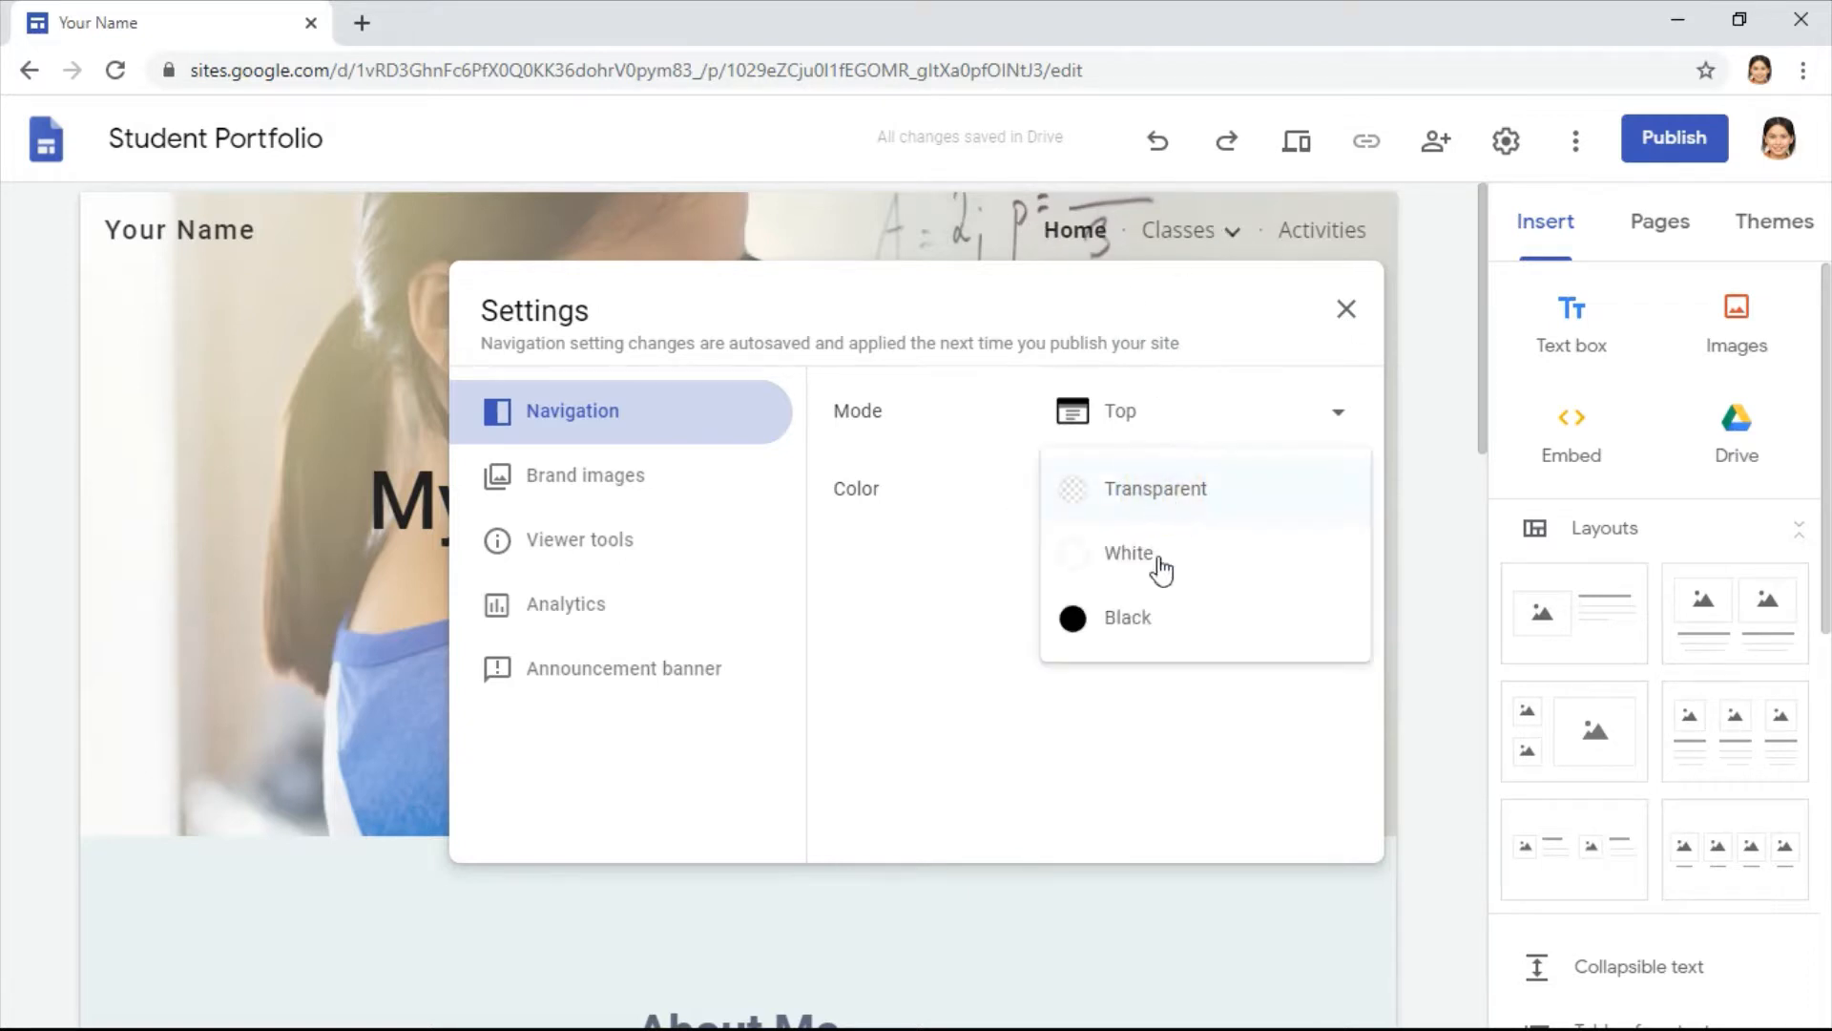
click(1161, 564)
click(1180, 501)
click(1182, 556)
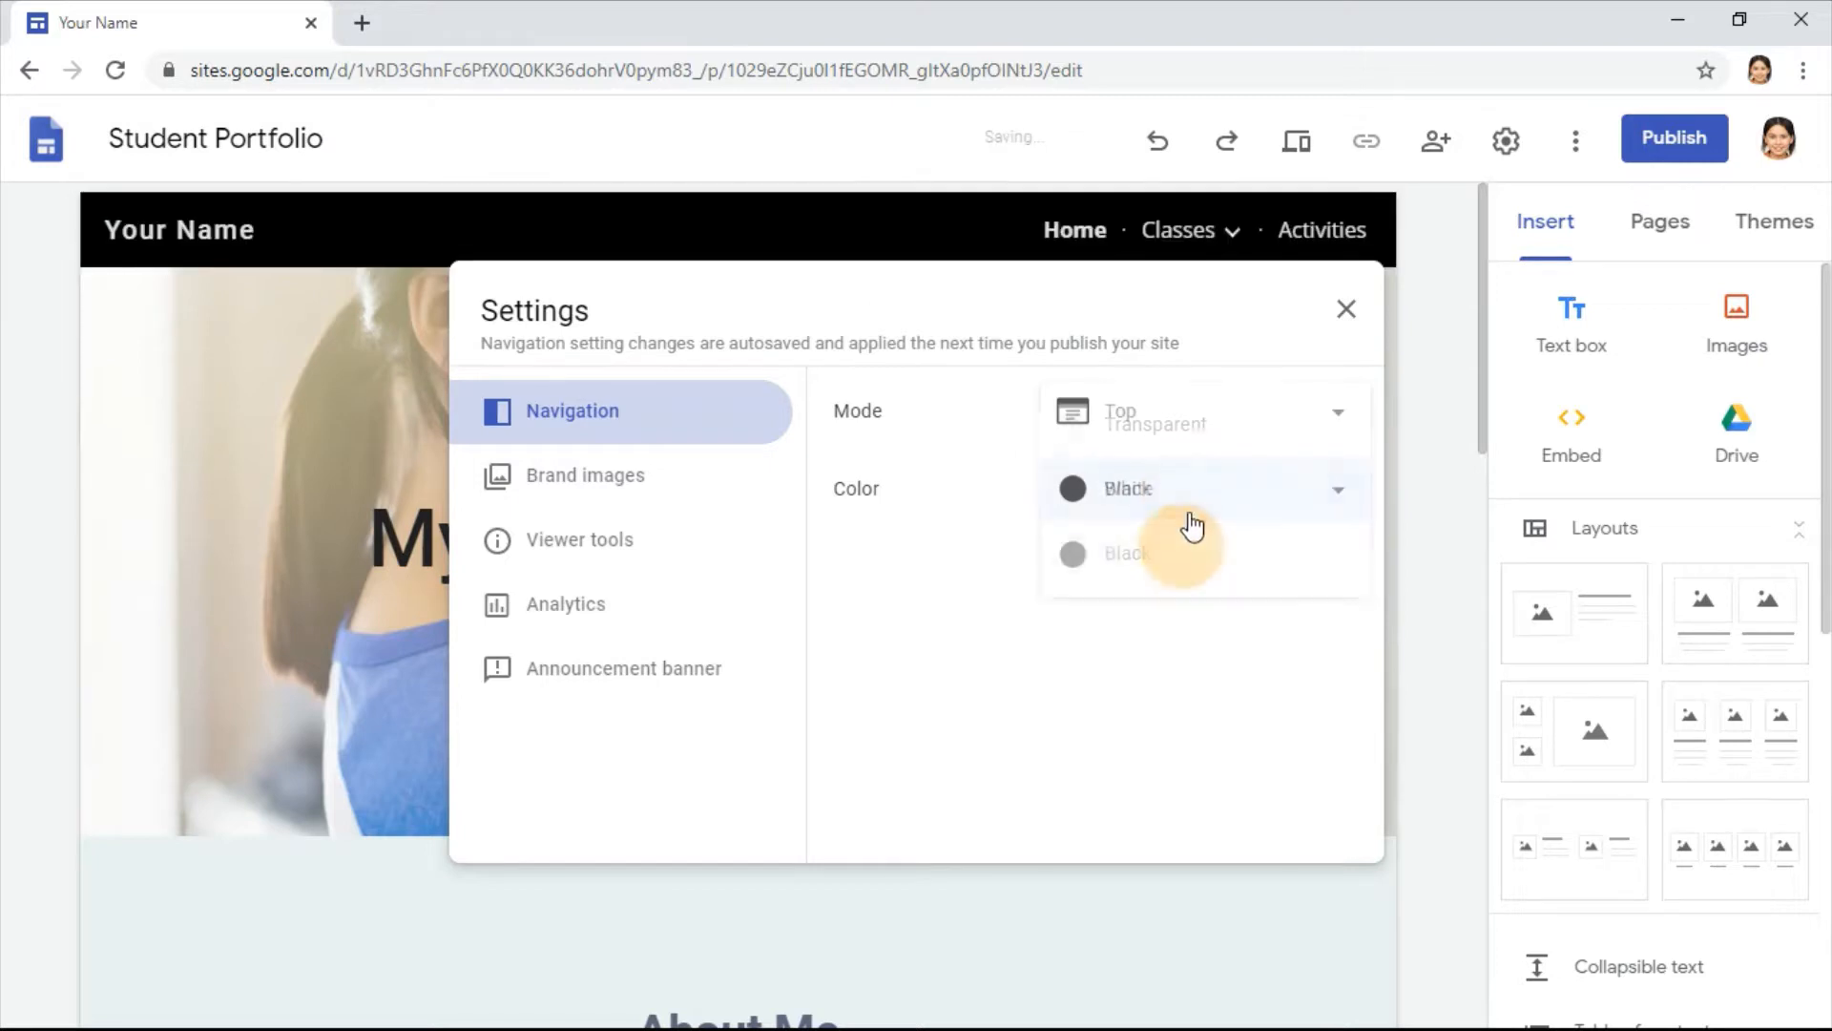
click(1193, 482)
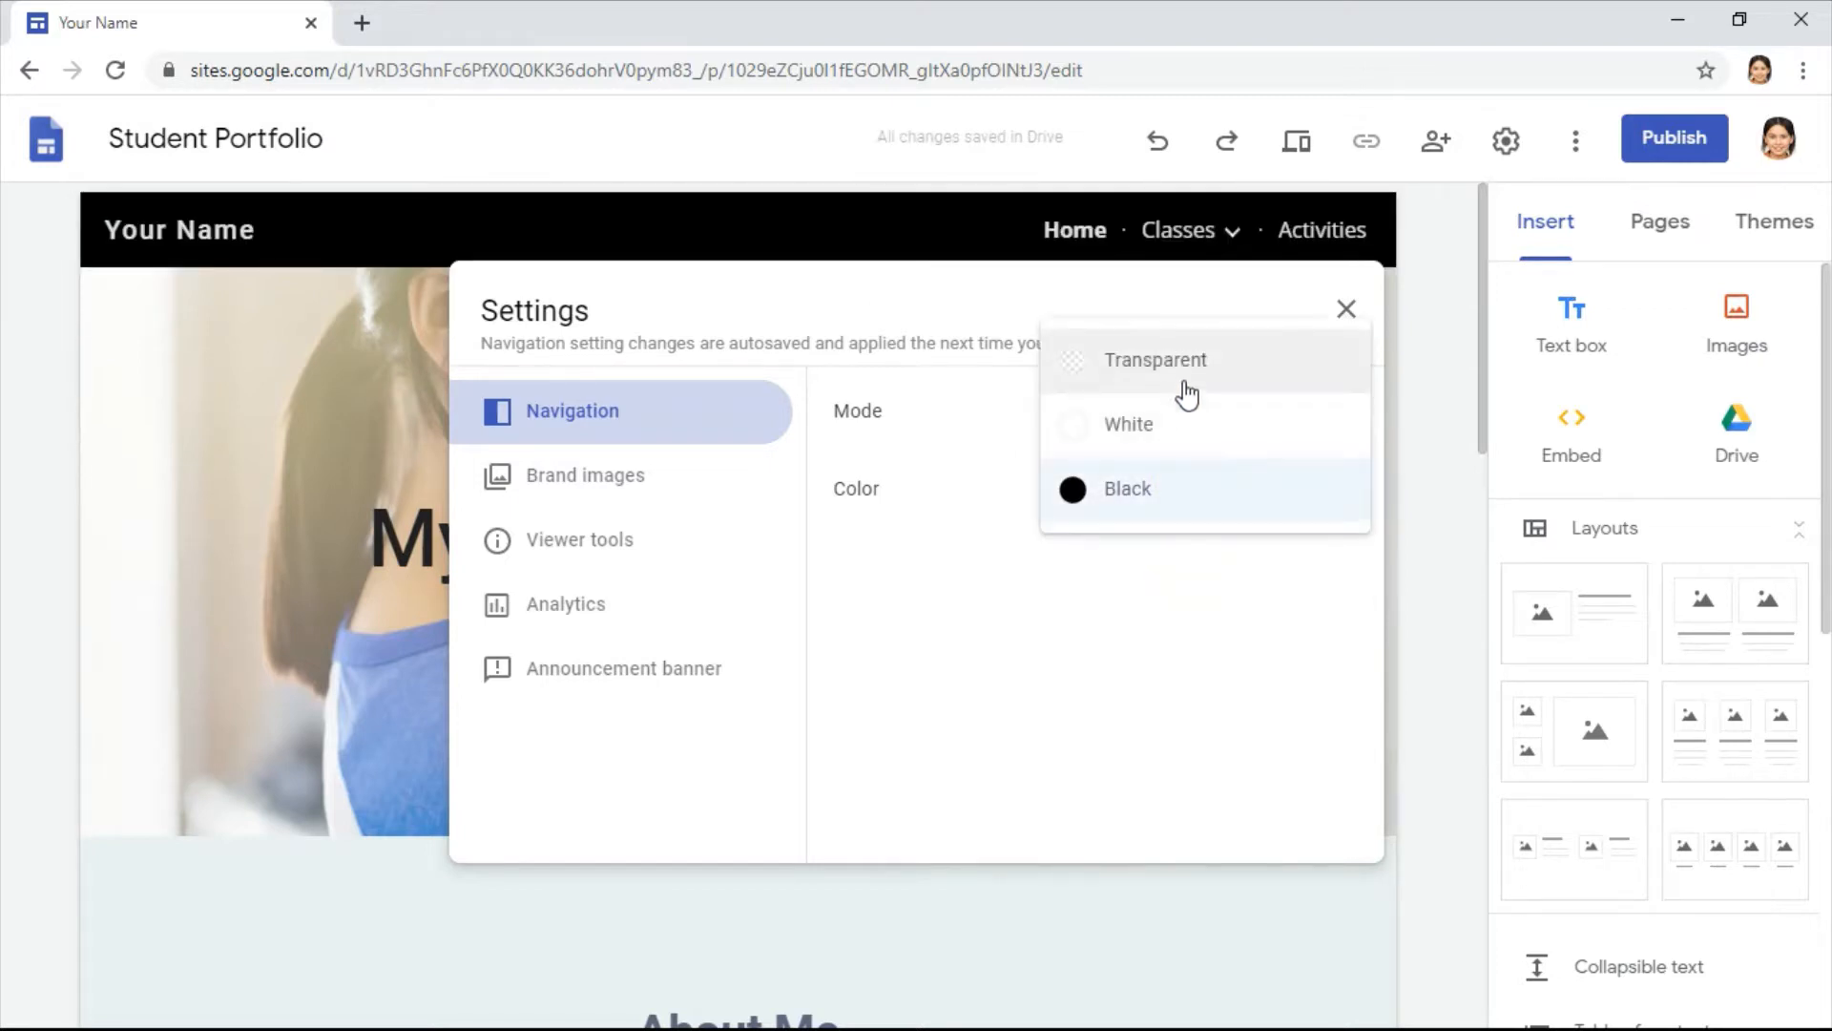
click(1186, 362)
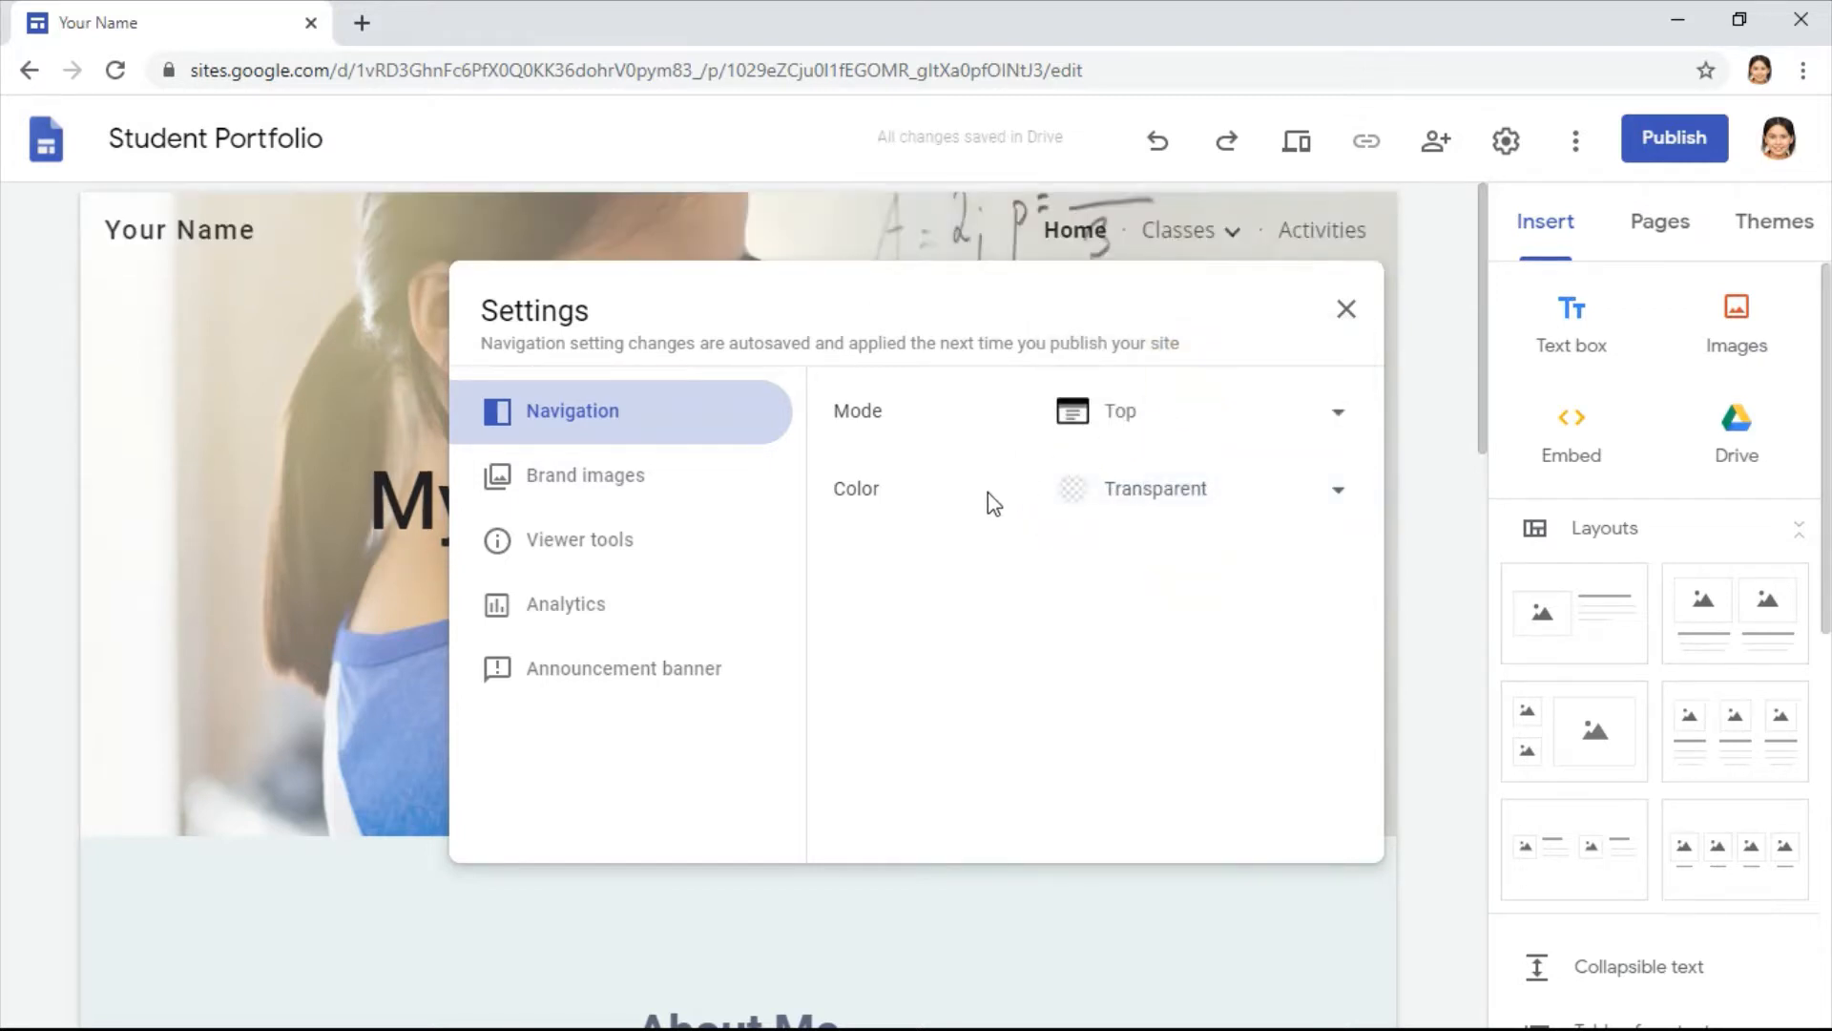
Step: Review the logo and favicon options in the brand images settings and close the settings
click(589, 492)
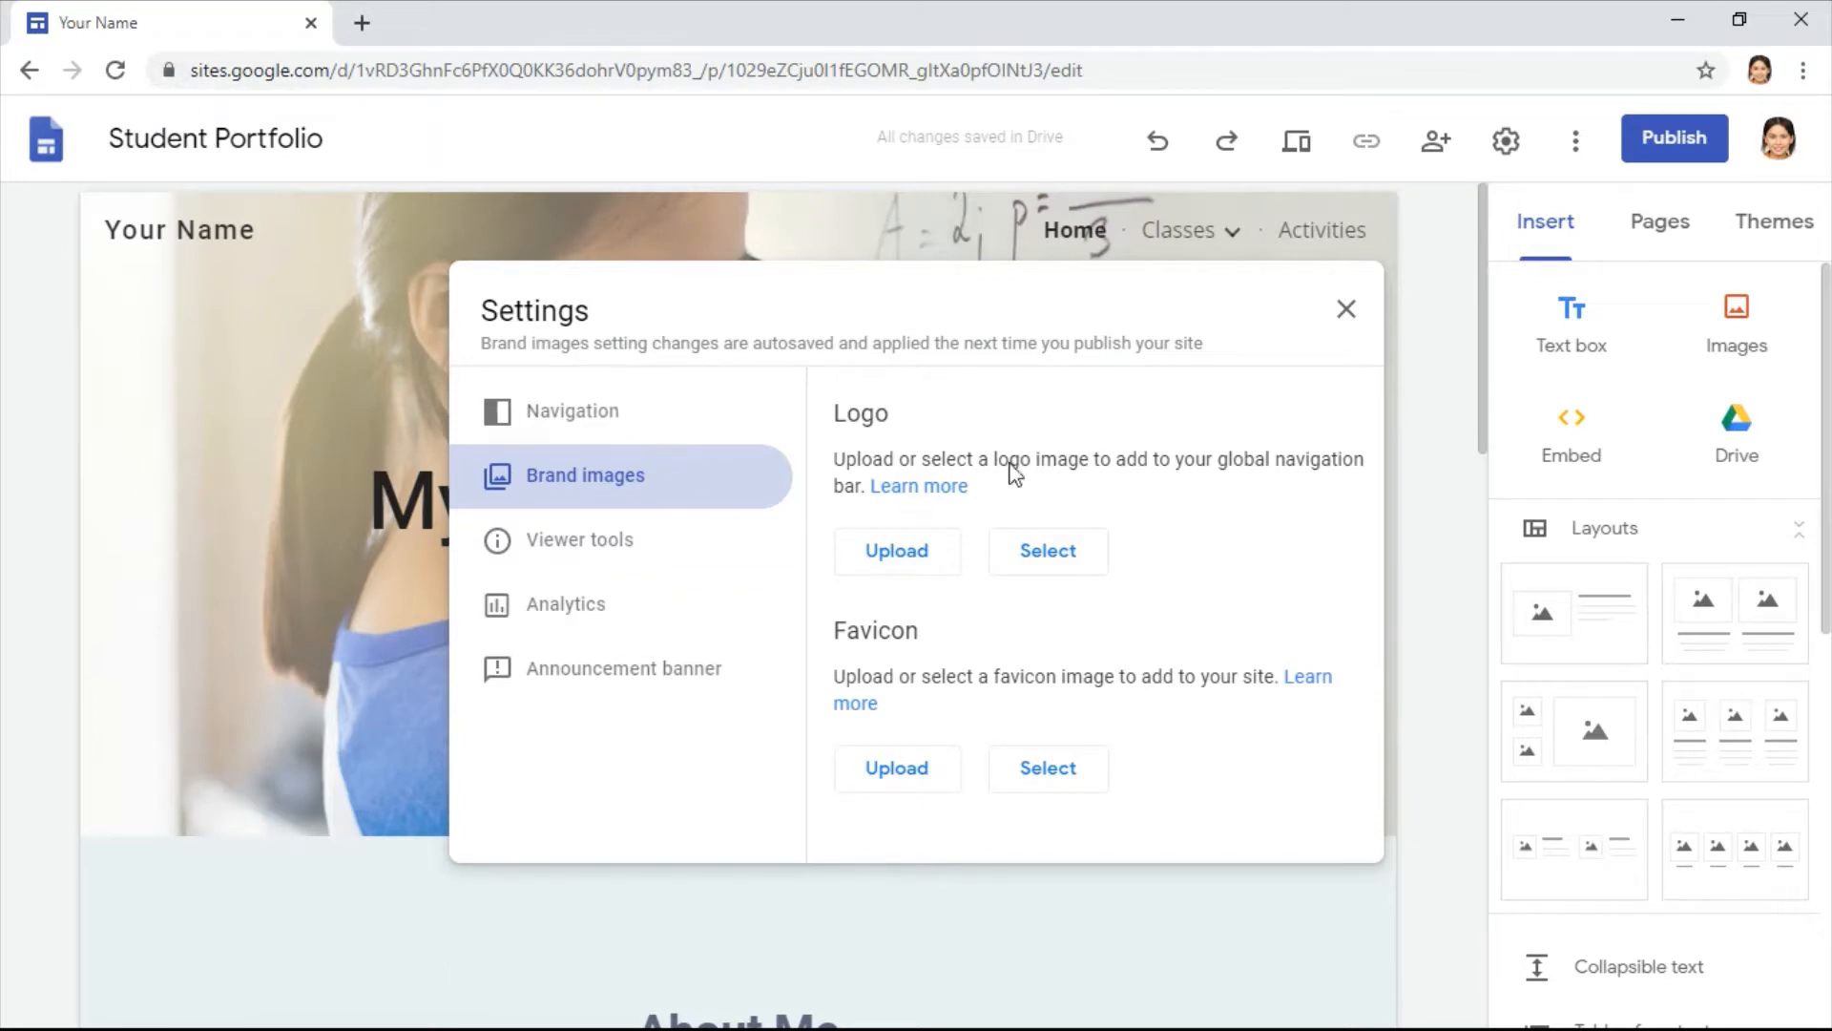
click(1346, 310)
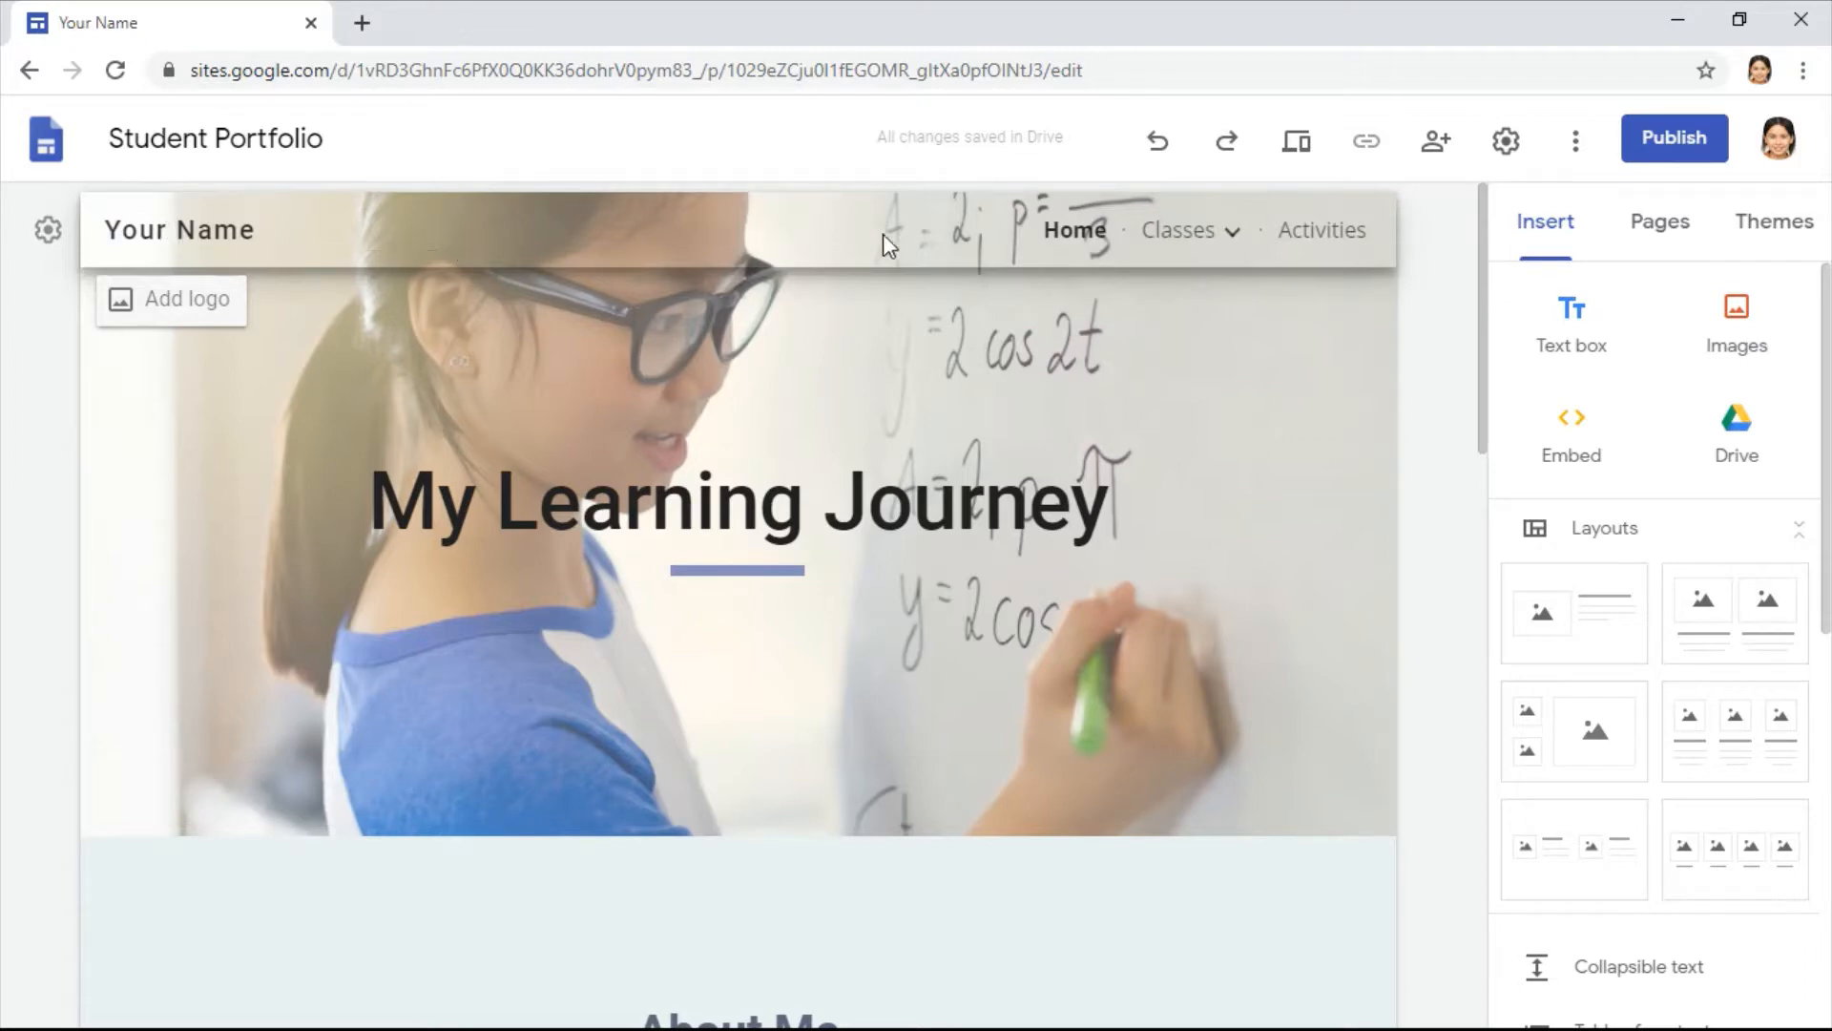
Step: Expand the Classes group in the site's page list and delete the Activities page
click(1660, 224)
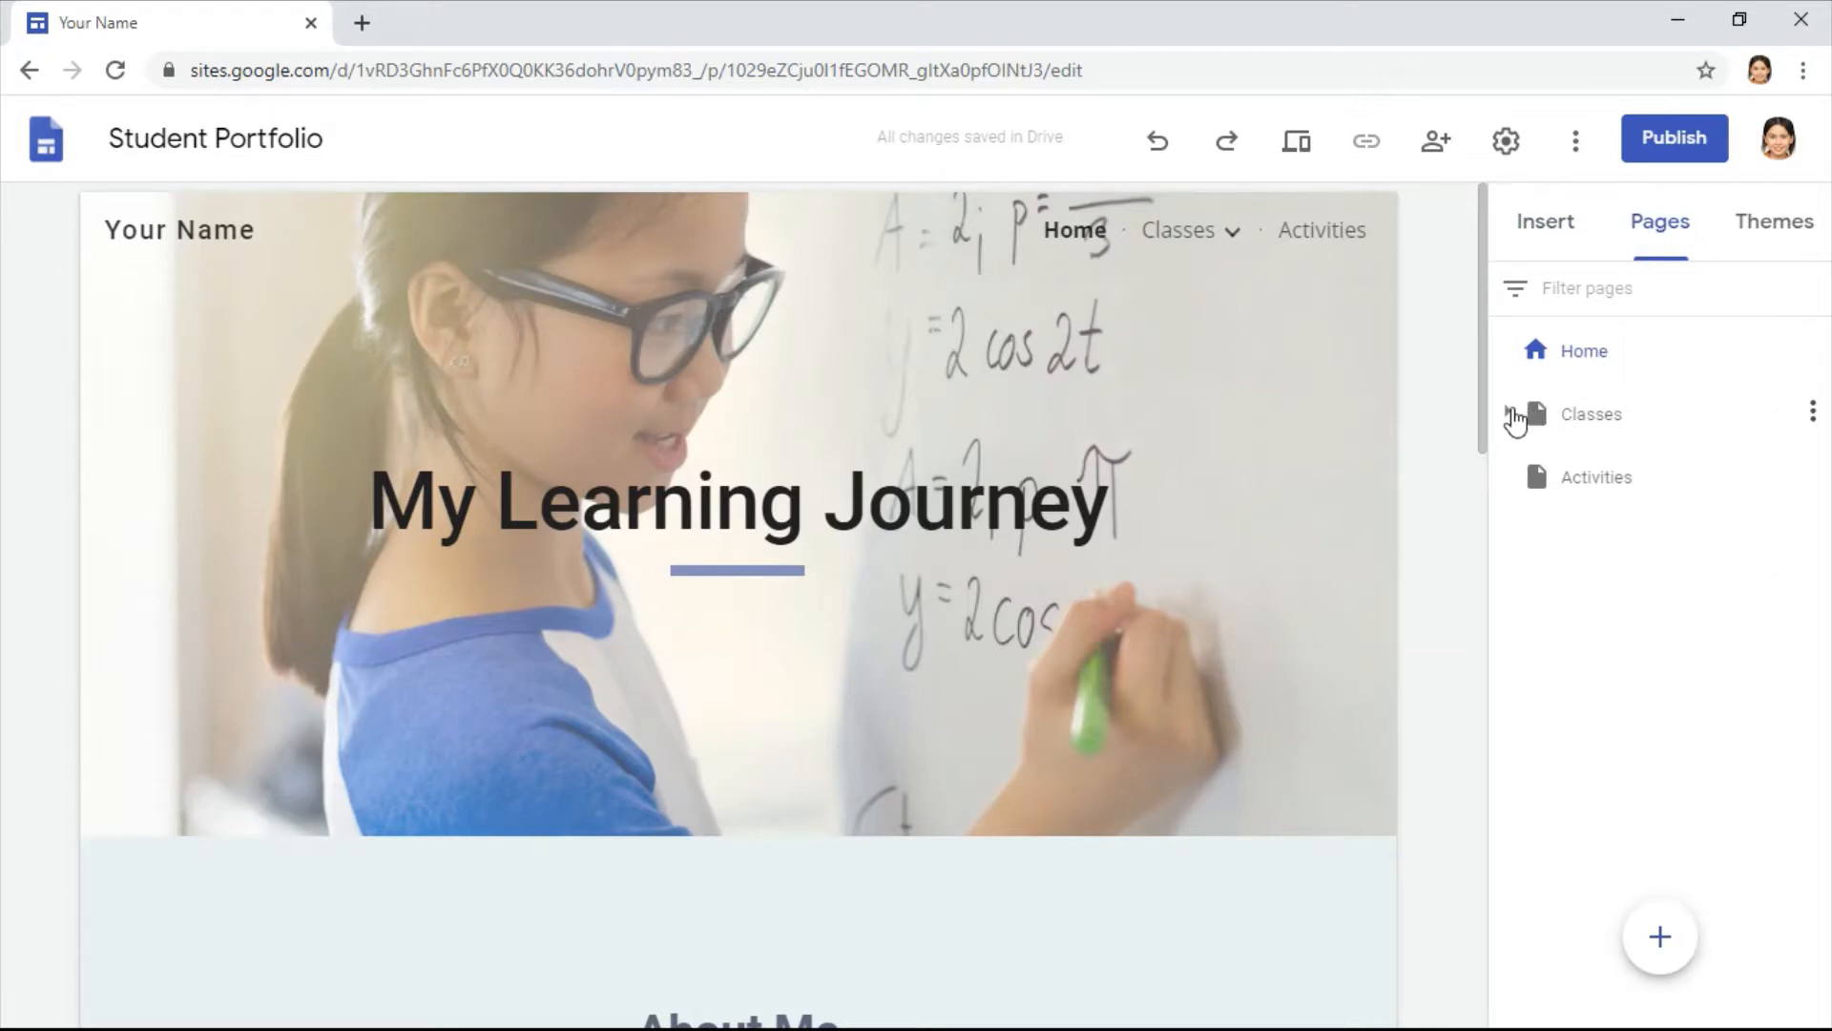
click(1512, 416)
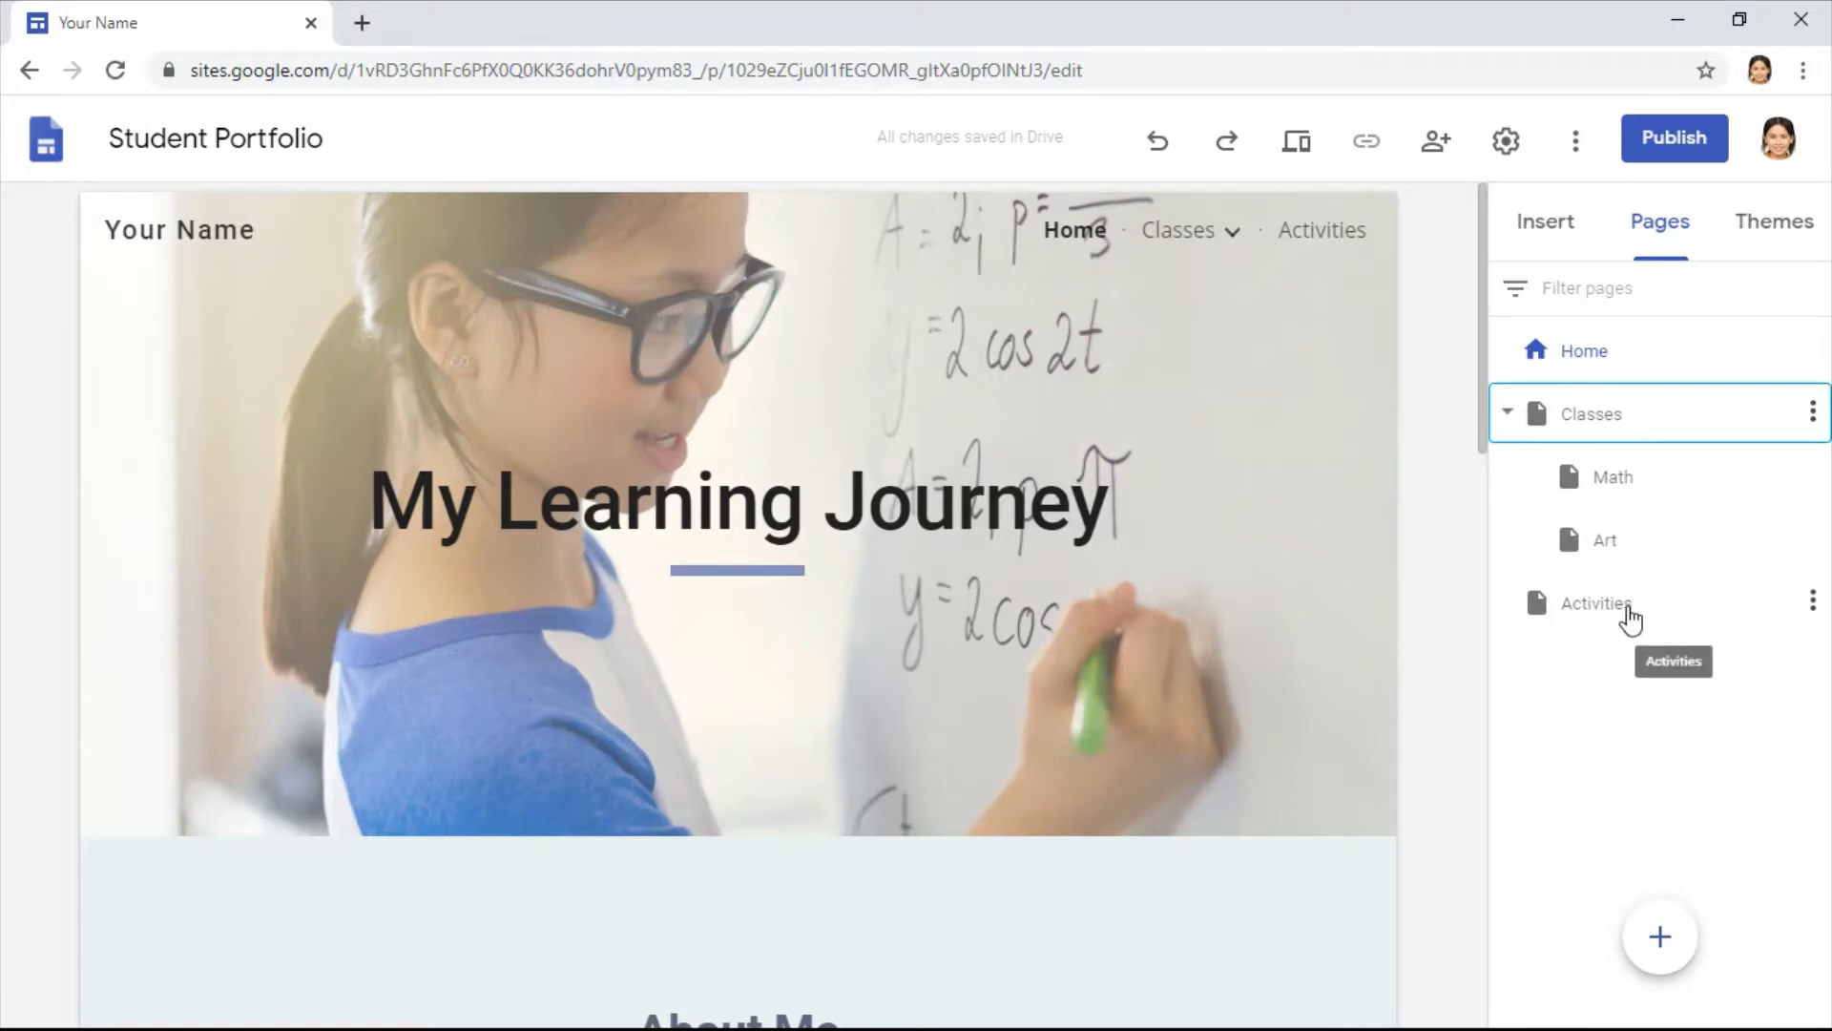
click(1649, 607)
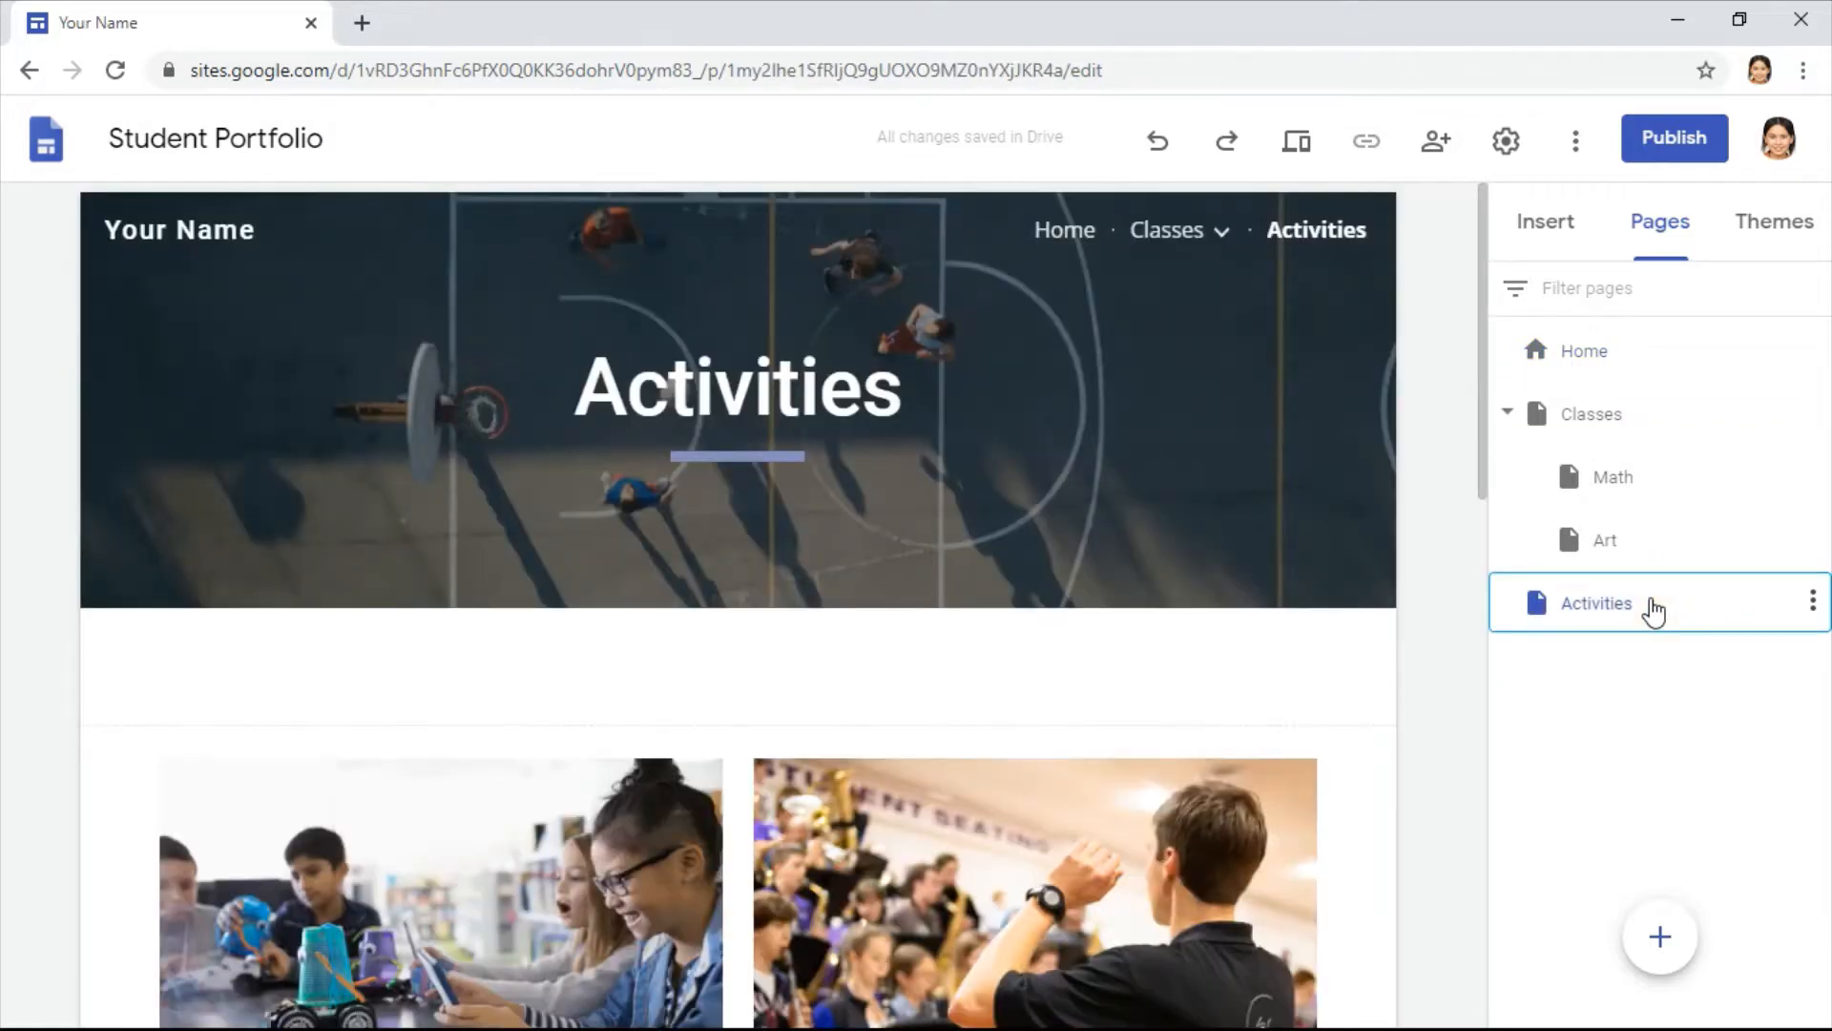
click(1812, 601)
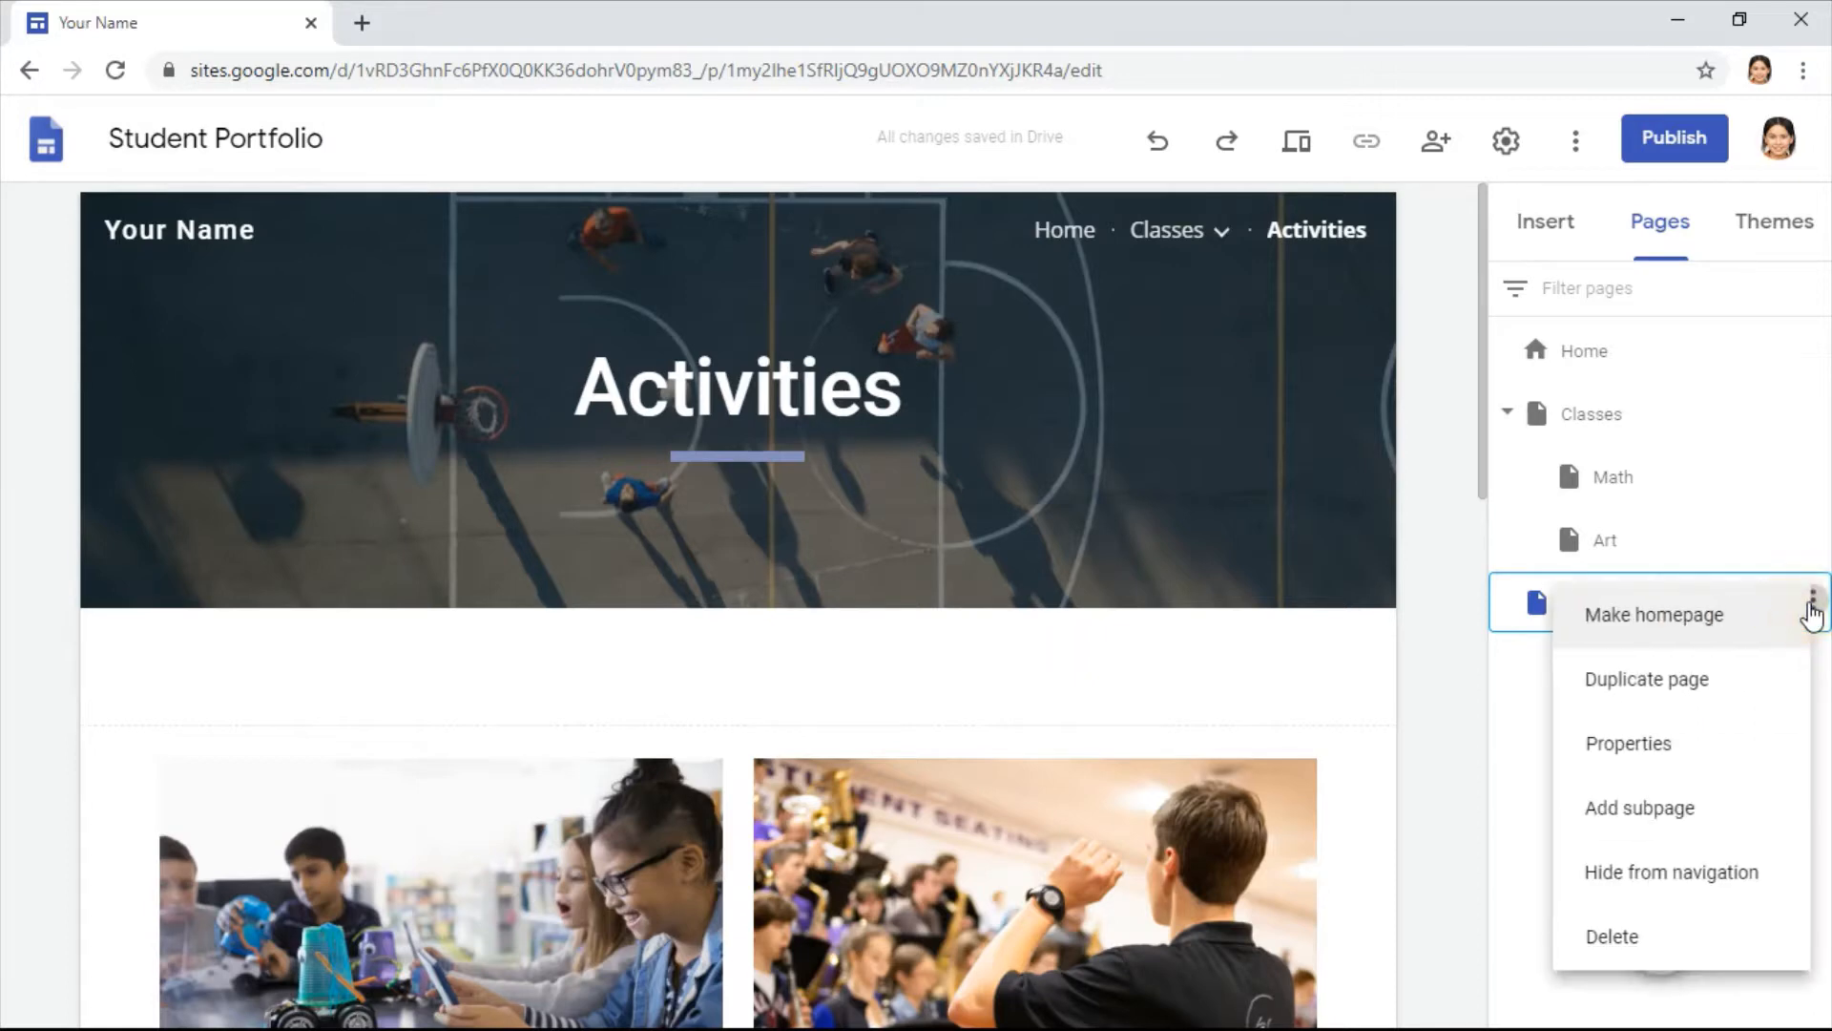
click(1638, 938)
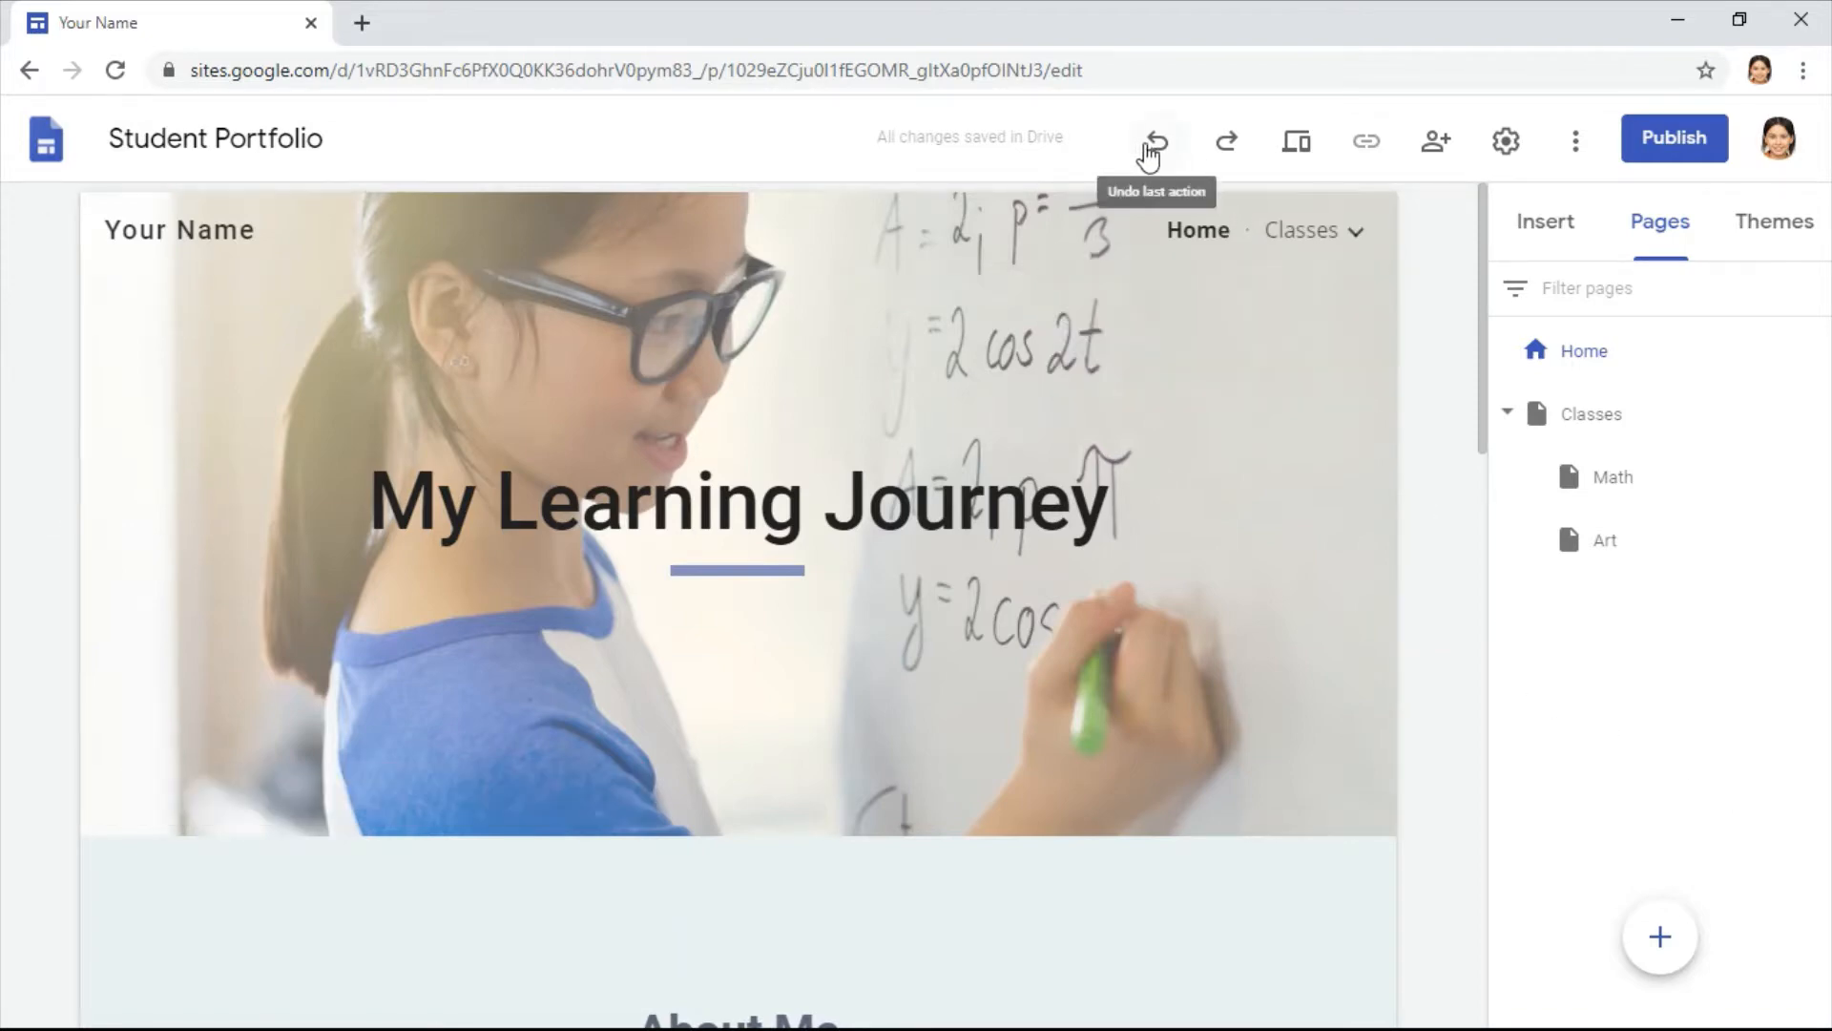
Step: Undo the deletion of the Activities page and redo it
click(1153, 145)
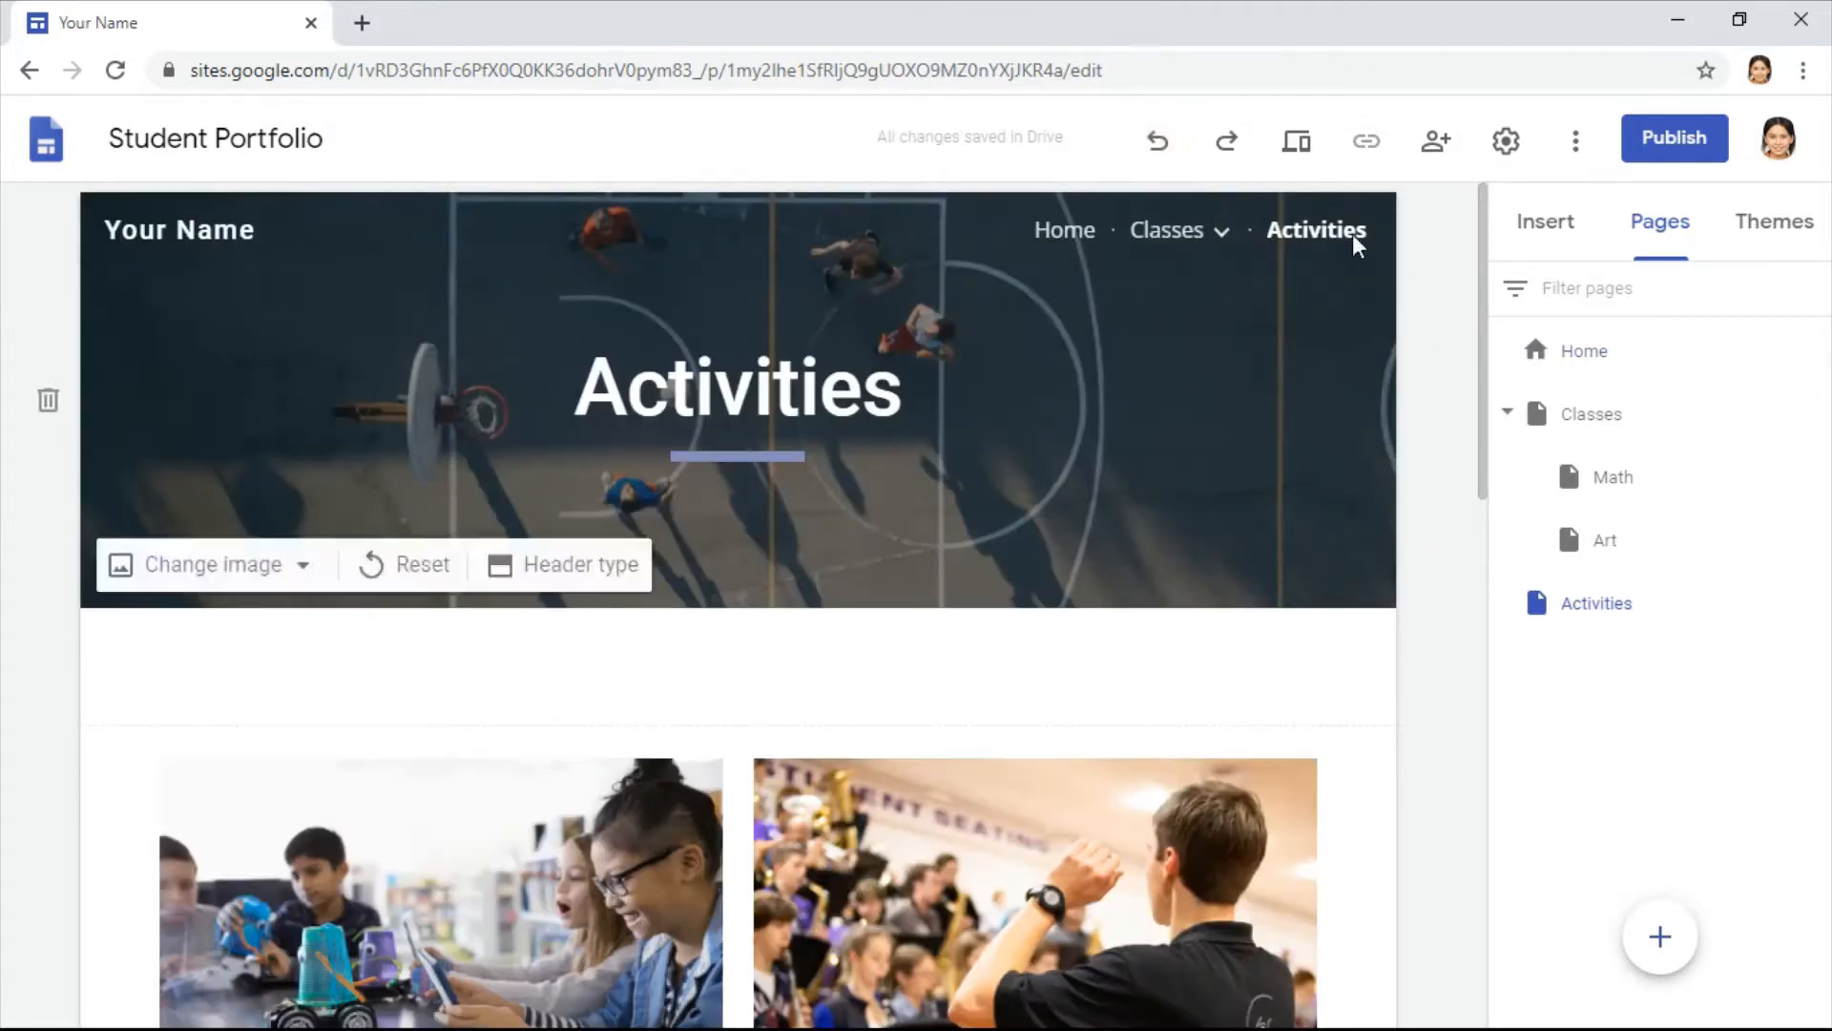
click(1226, 141)
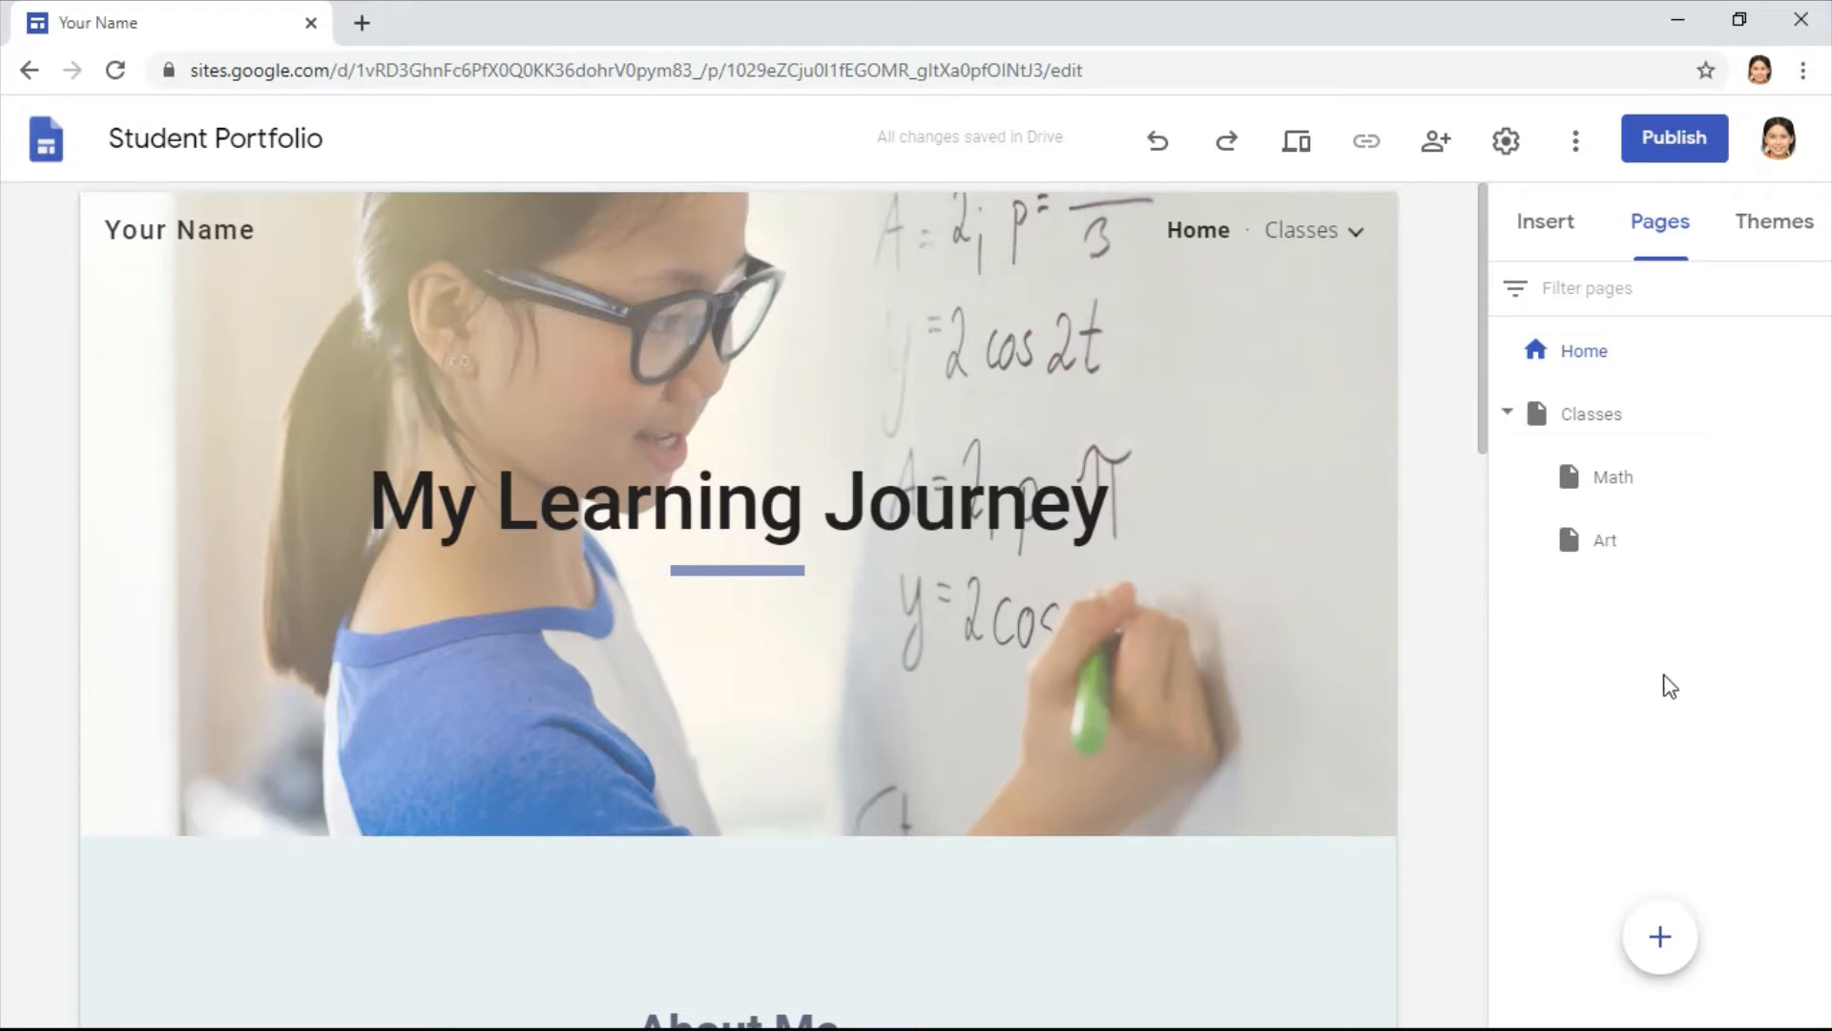
Step: Add a subpage named "English" under Classes and move it above the Math subpage
mouse_move(1625, 537)
click(1659, 936)
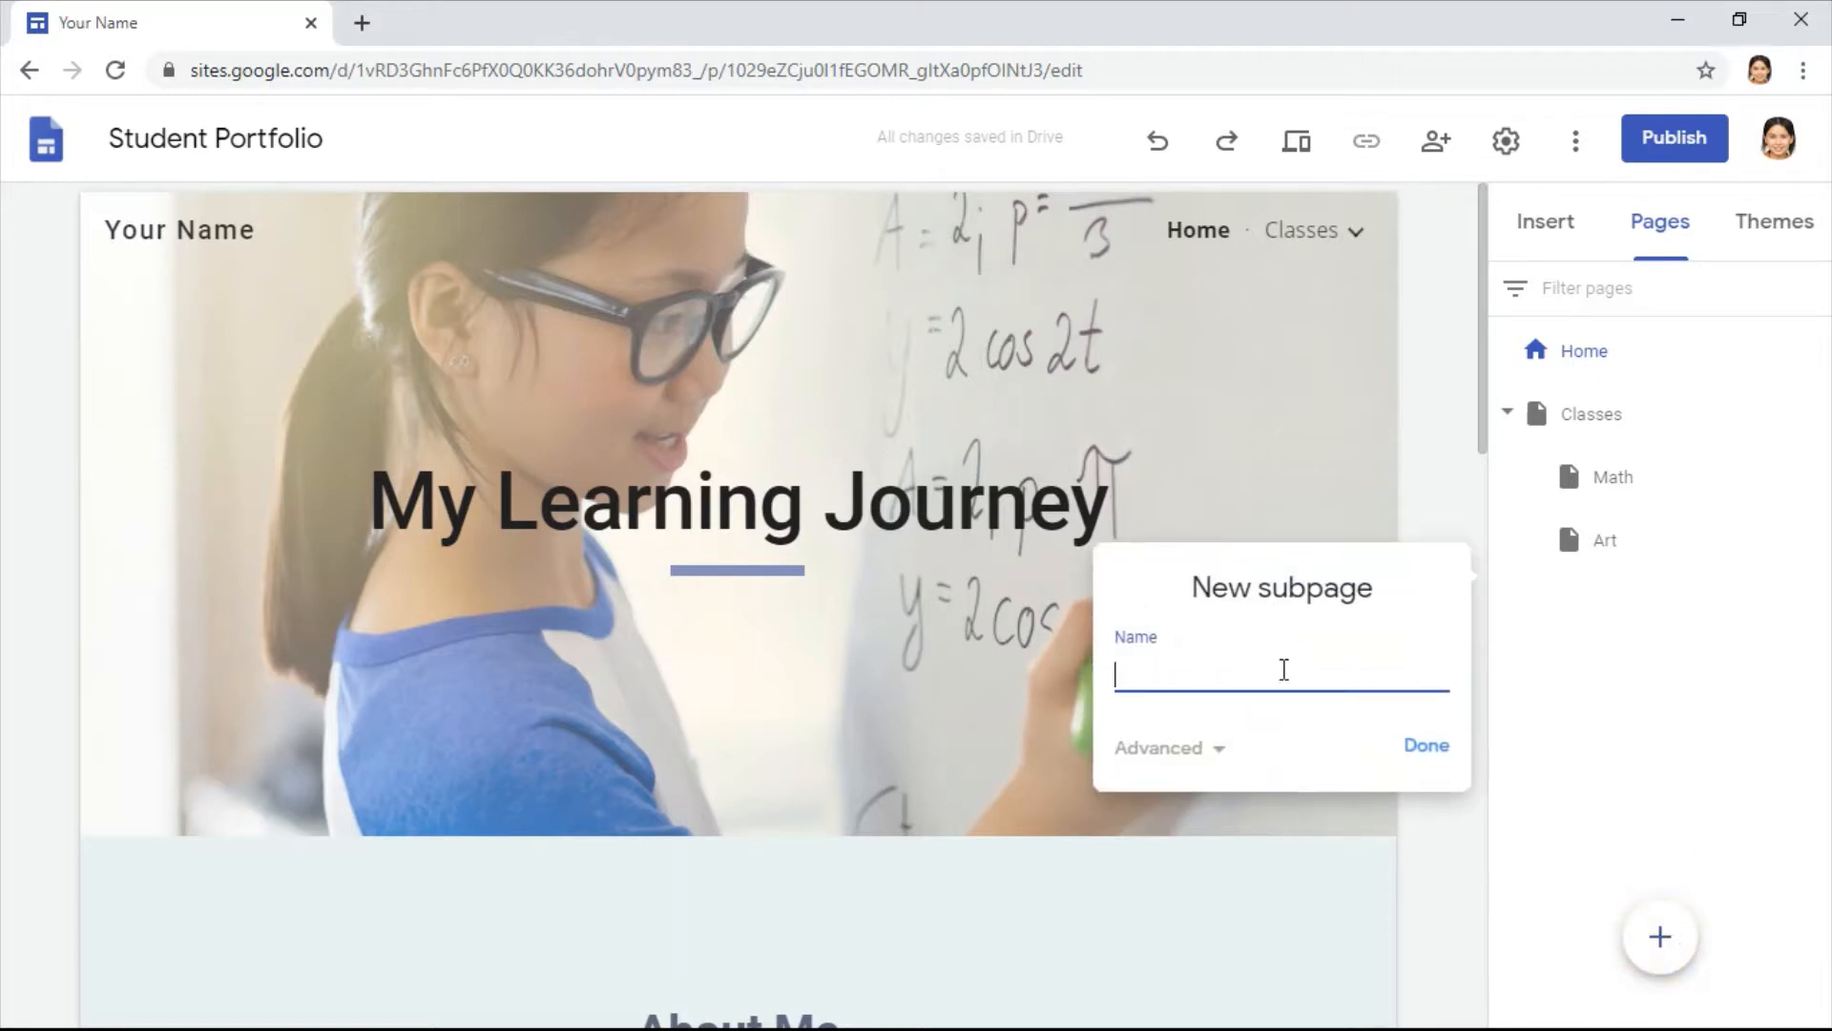
text(English)
click(1426, 745)
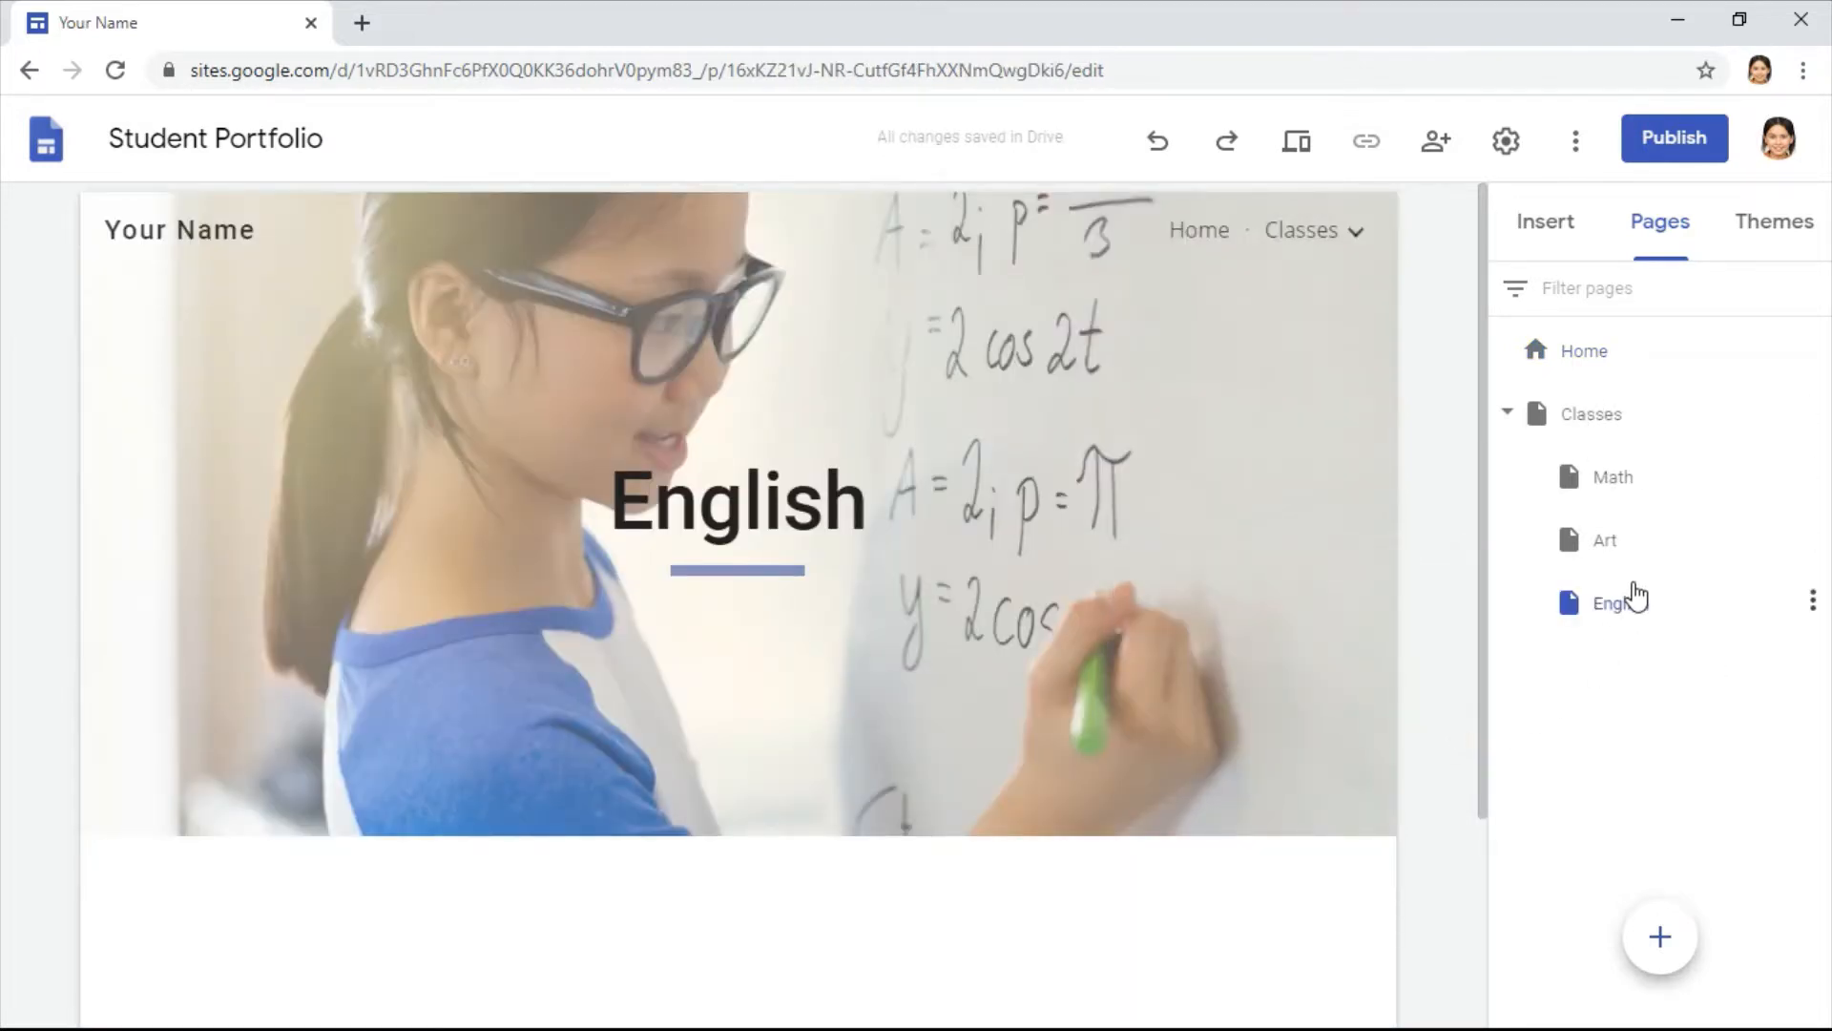
drag(1638, 606, 1616, 531)
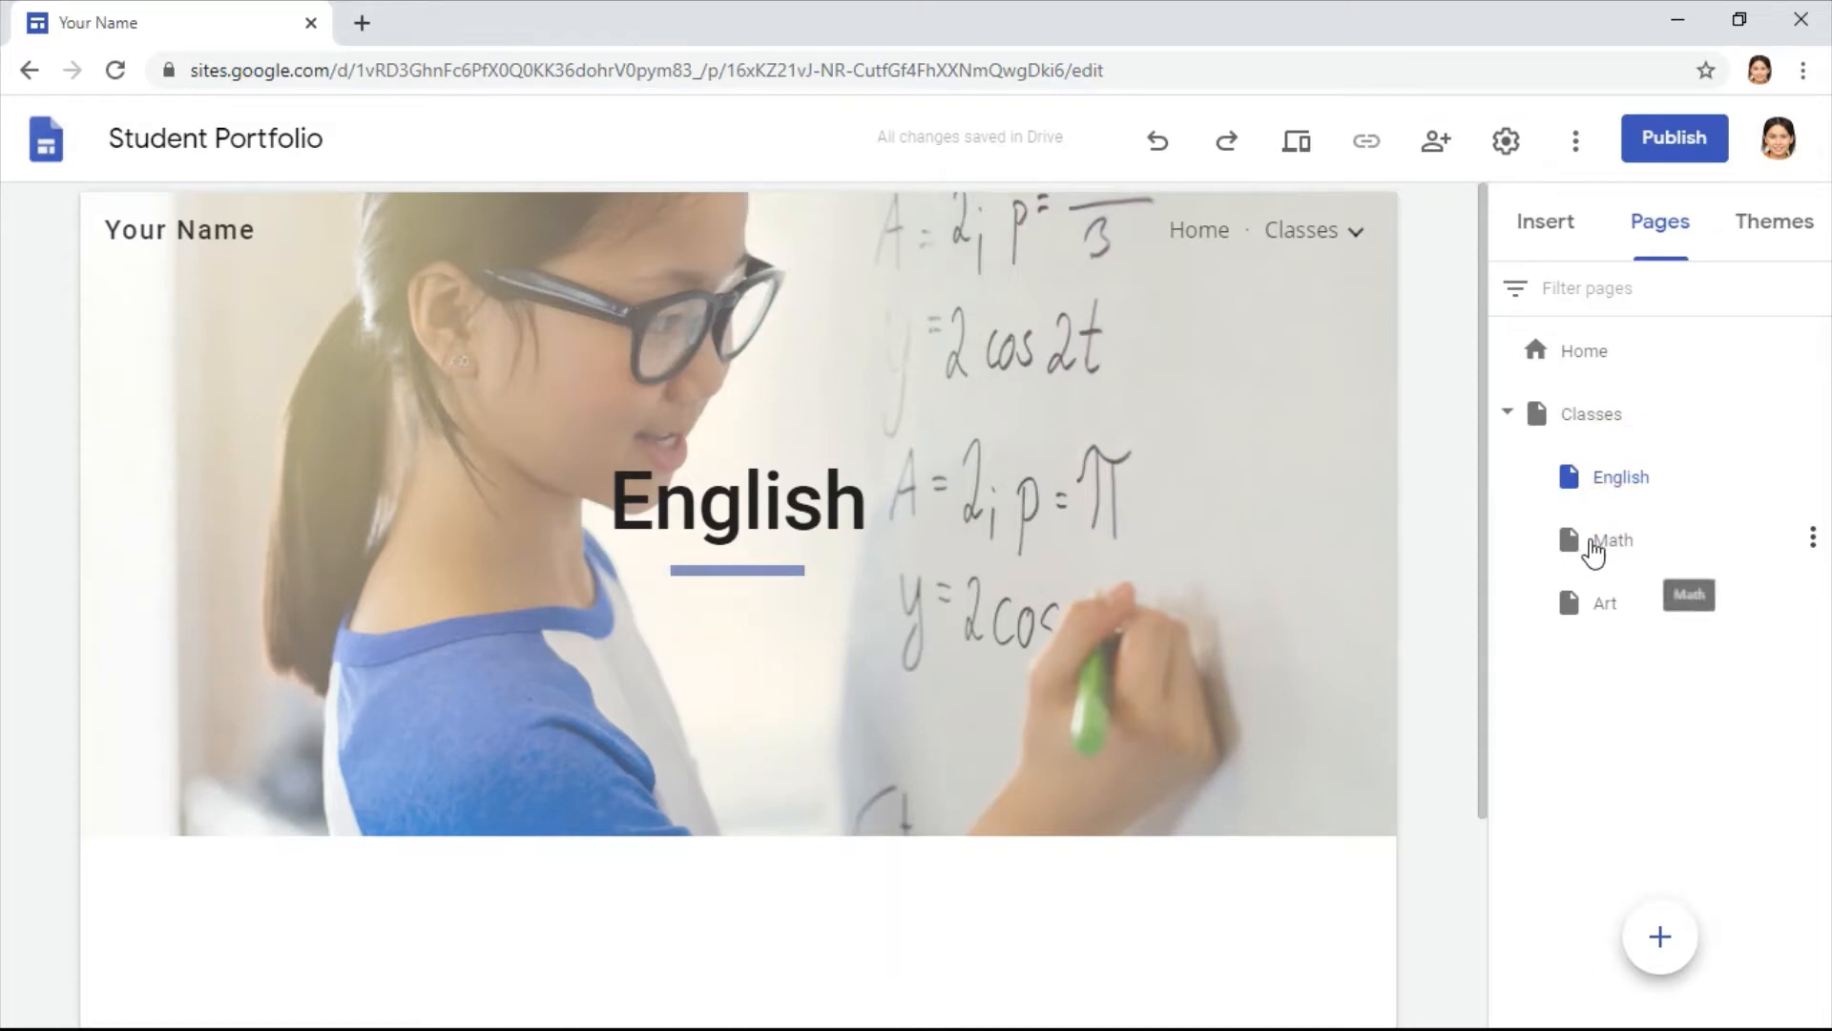
Step: View the Classes page and return to its English subpage
click(1595, 421)
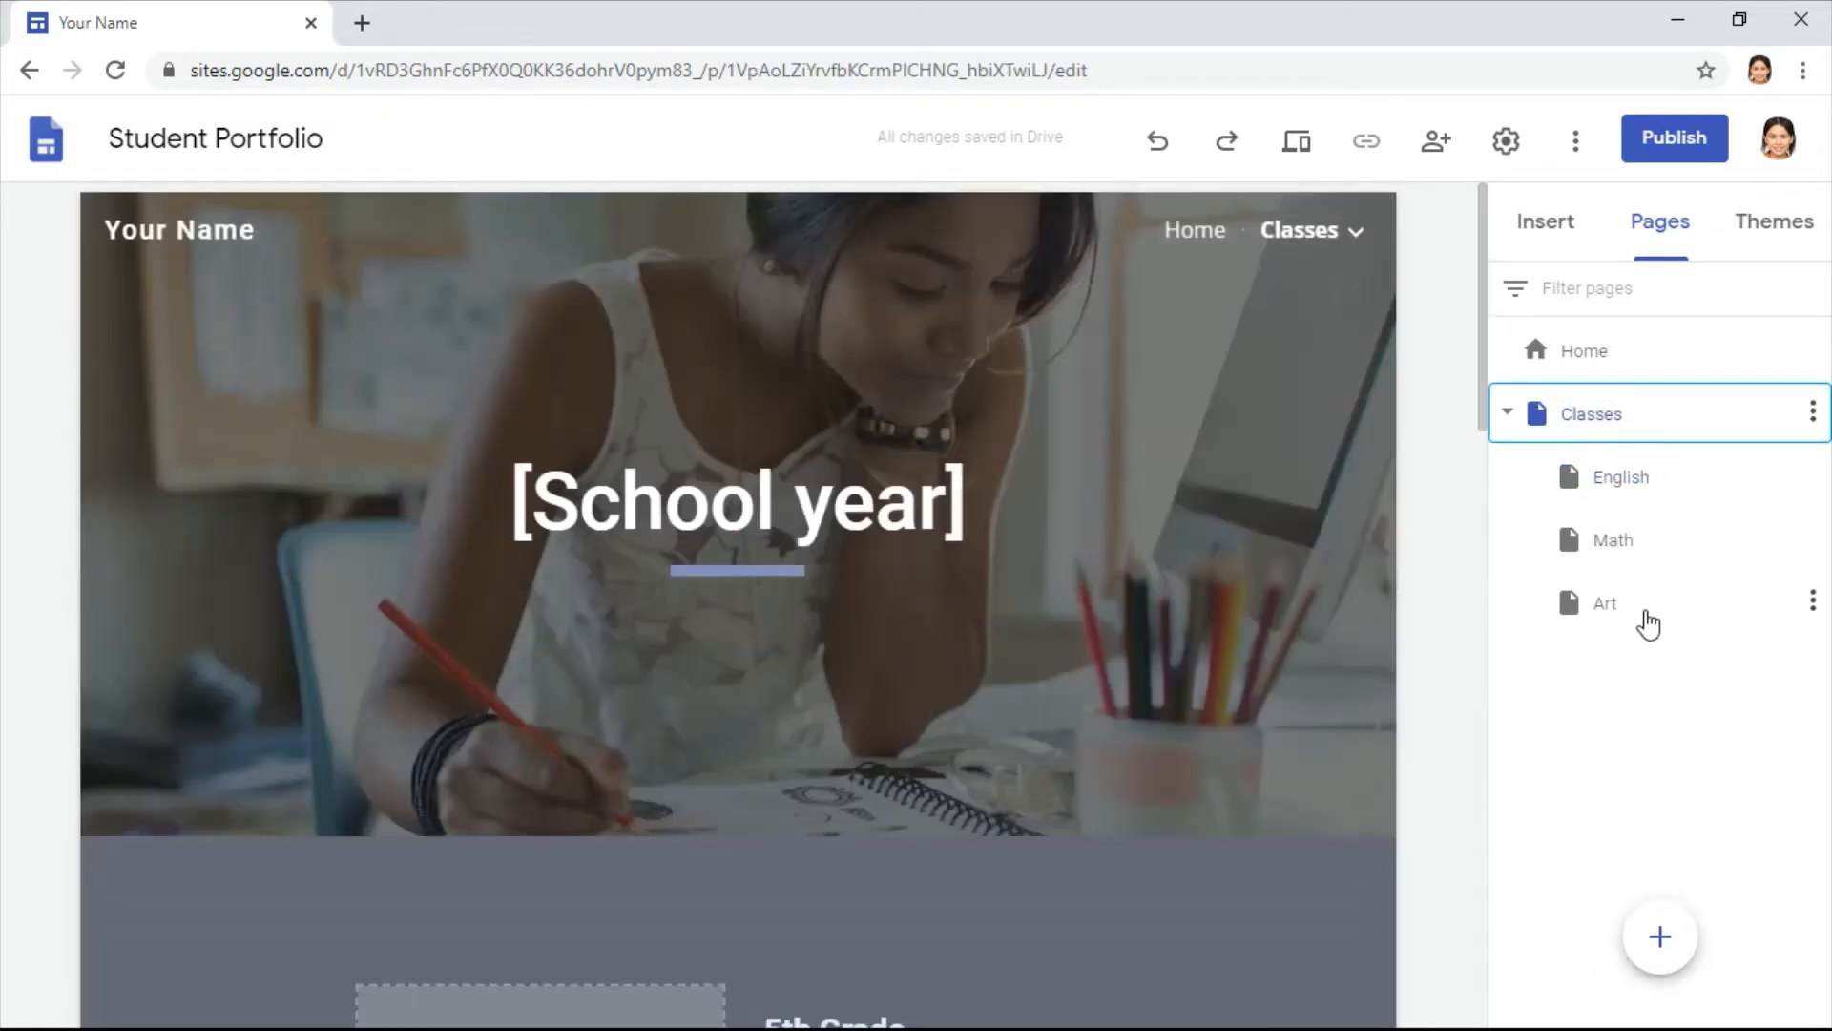
click(1628, 489)
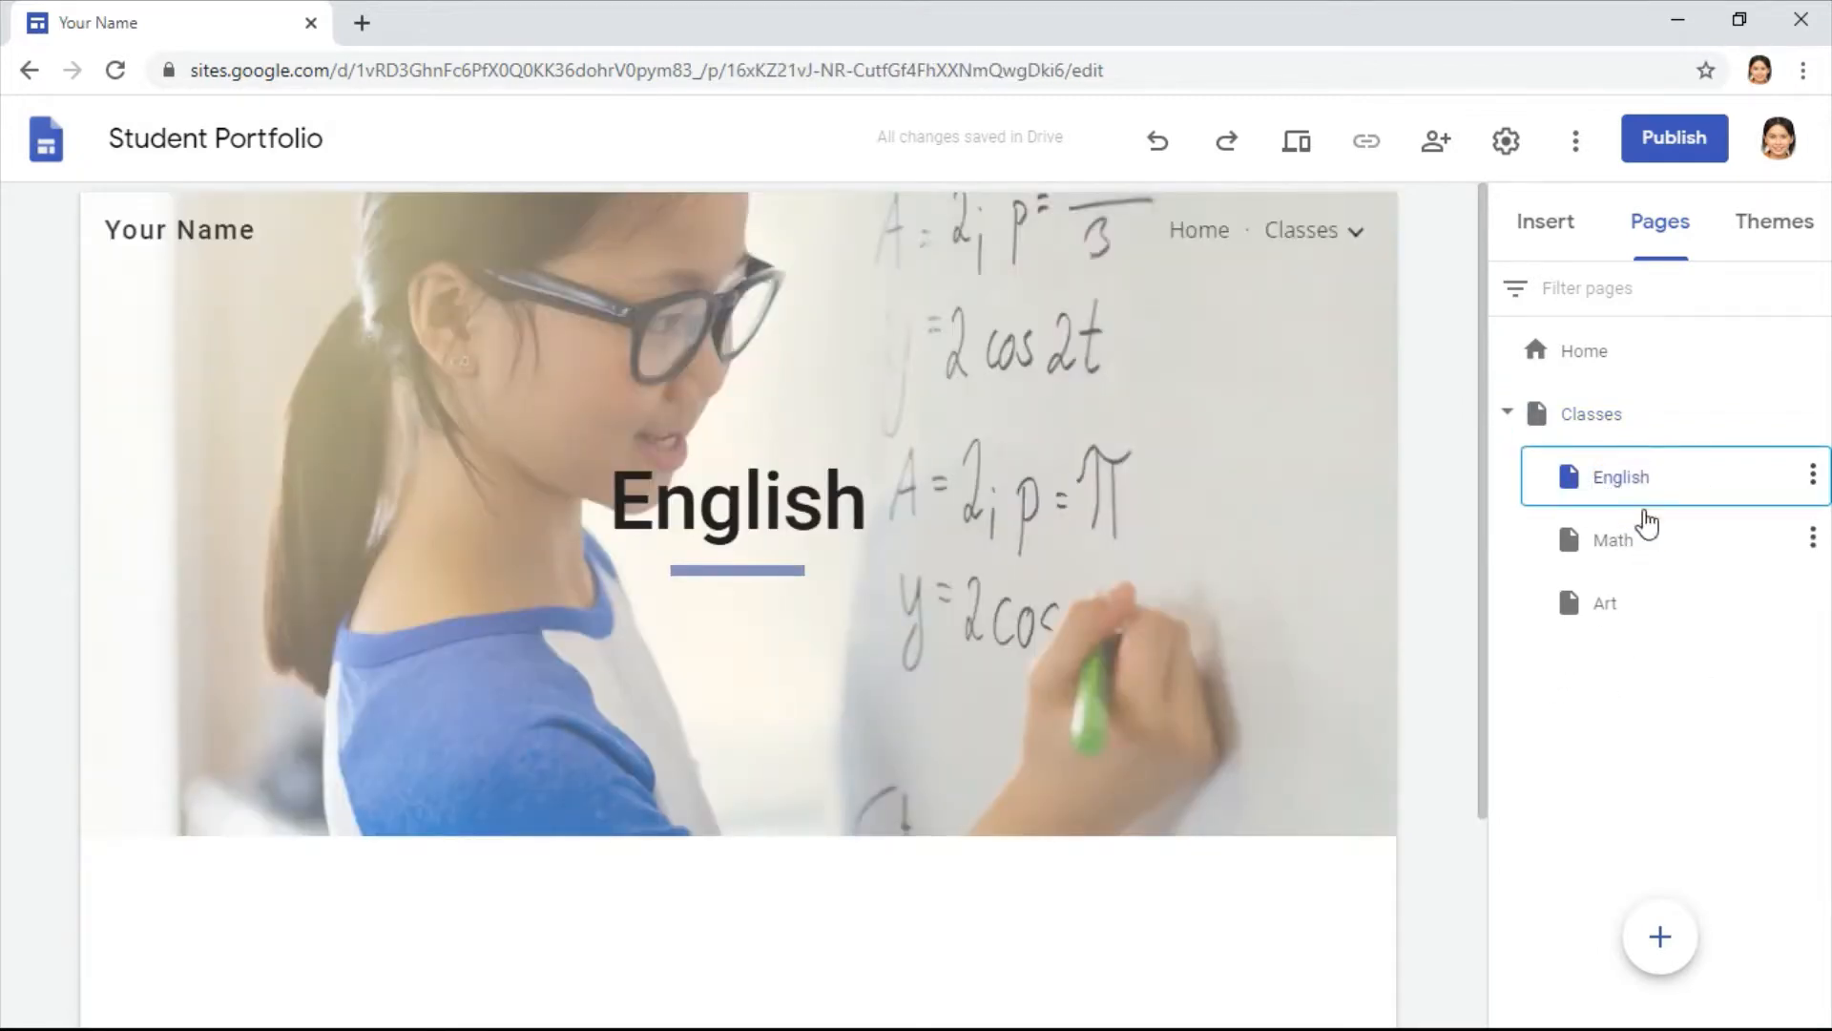
Step: Try the brown, blue and green color options of the Aristotle theme
click(1767, 238)
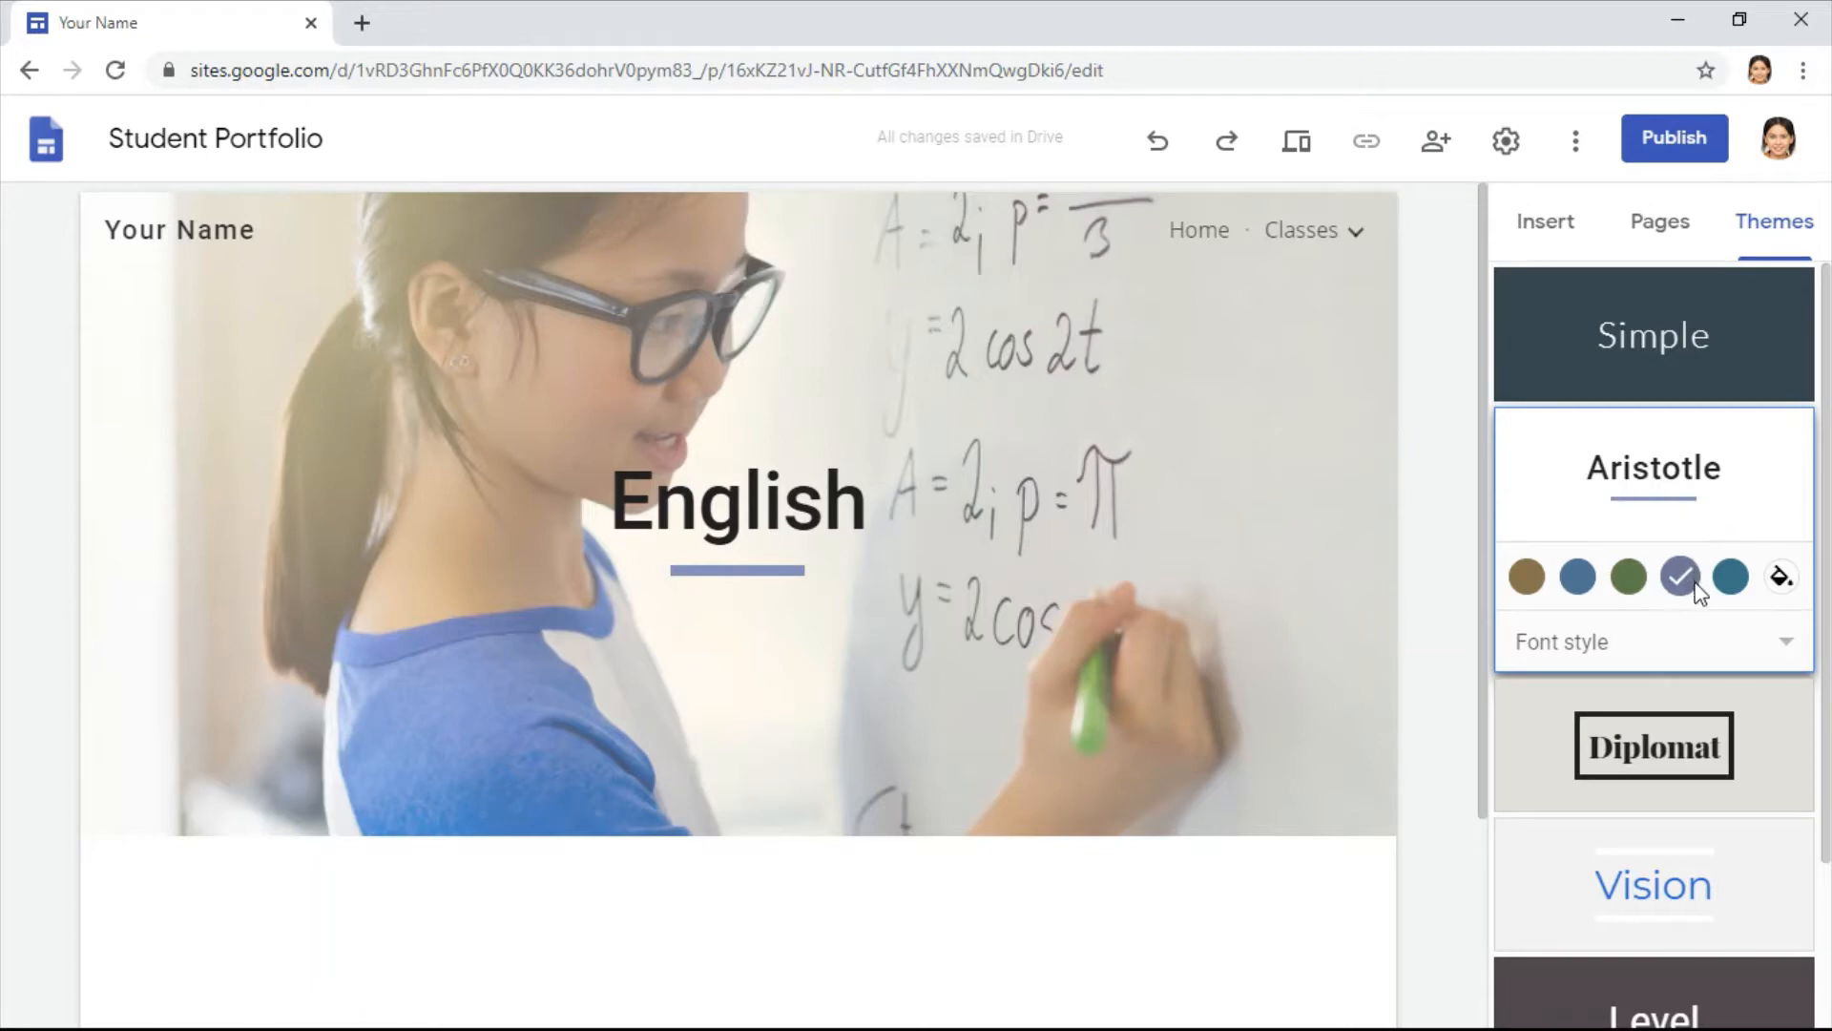
click(1527, 577)
click(1577, 577)
click(1629, 581)
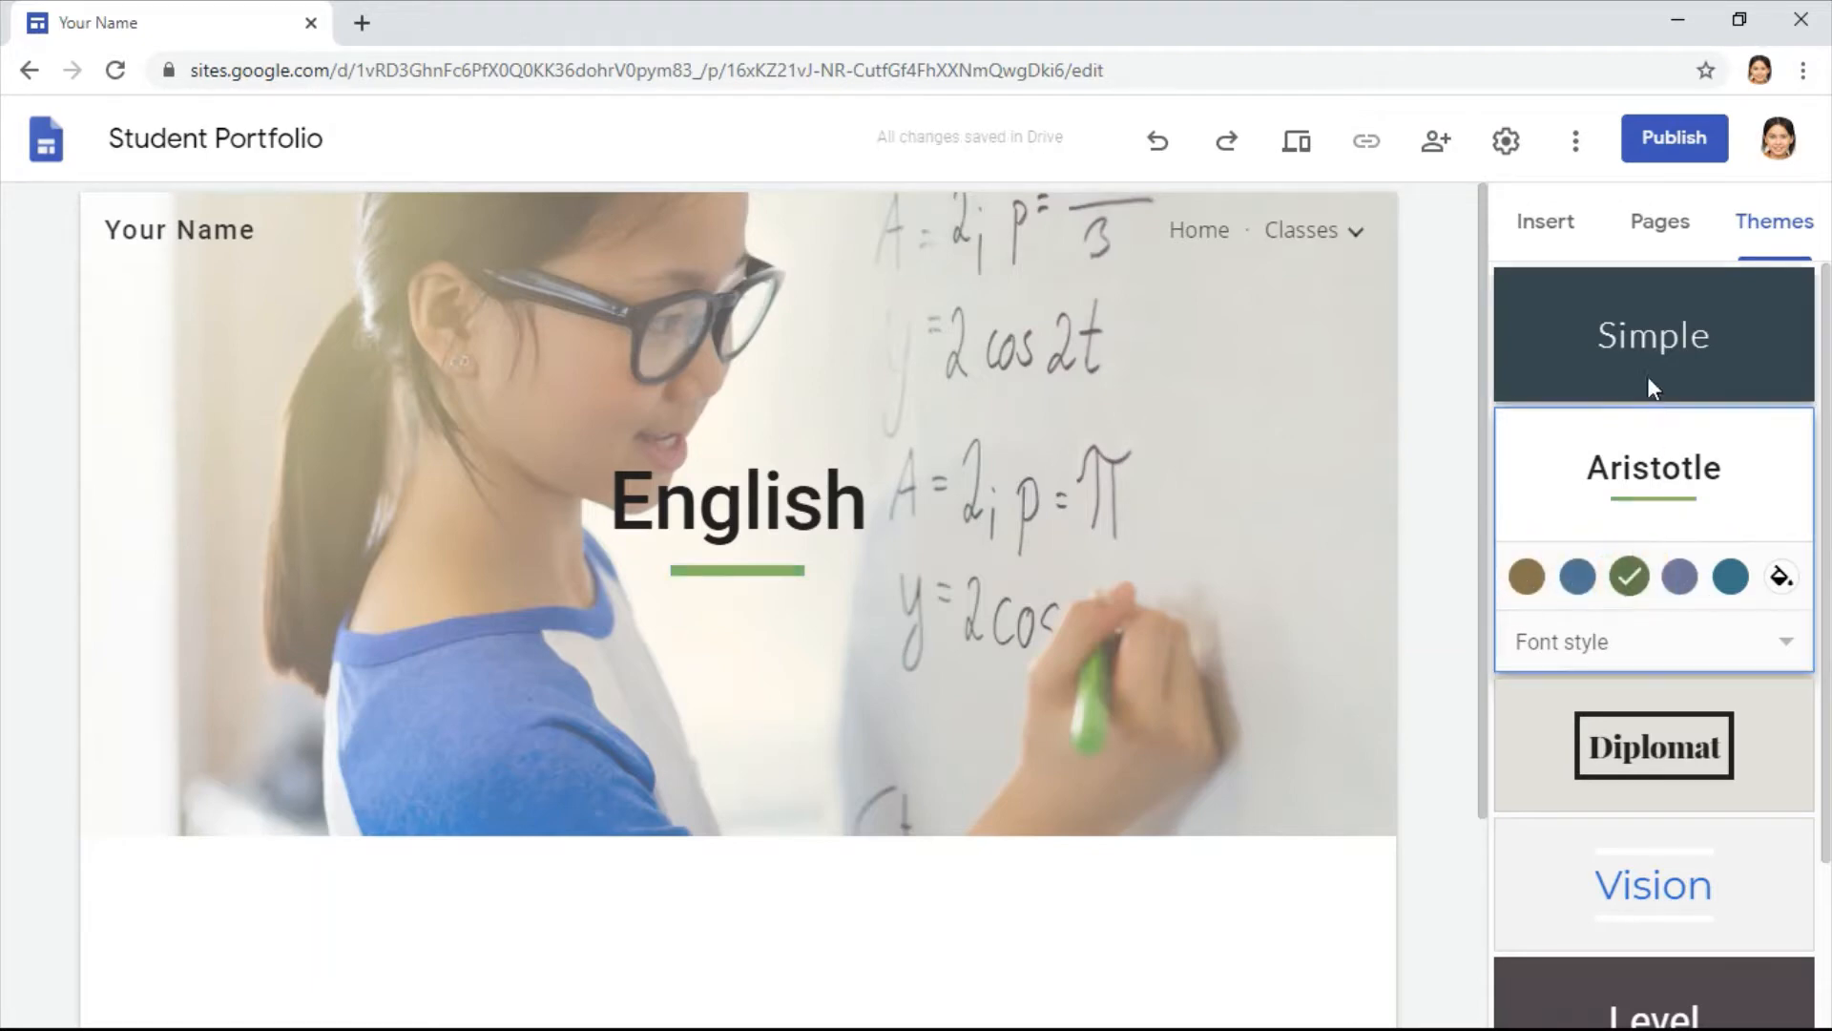
Step: Apply the Simple theme in blue with the Light font style after trying its pink and teal colors
click(1653, 364)
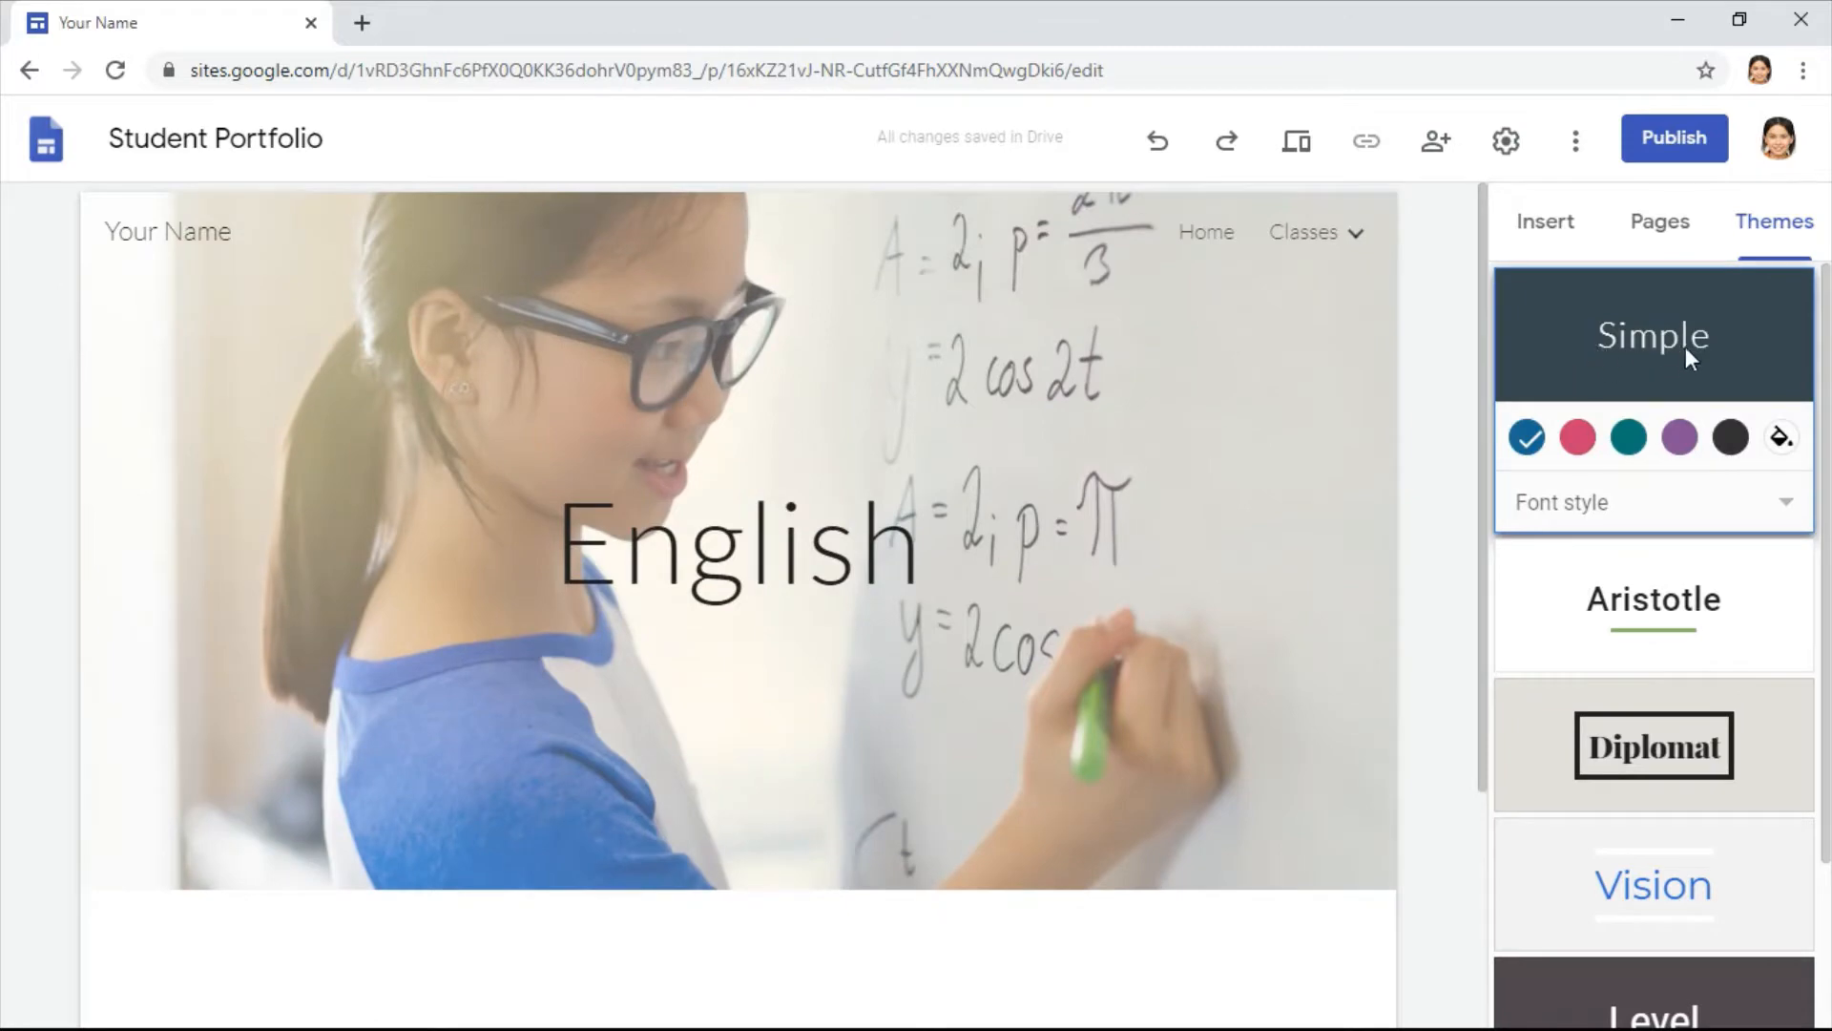
click(1580, 441)
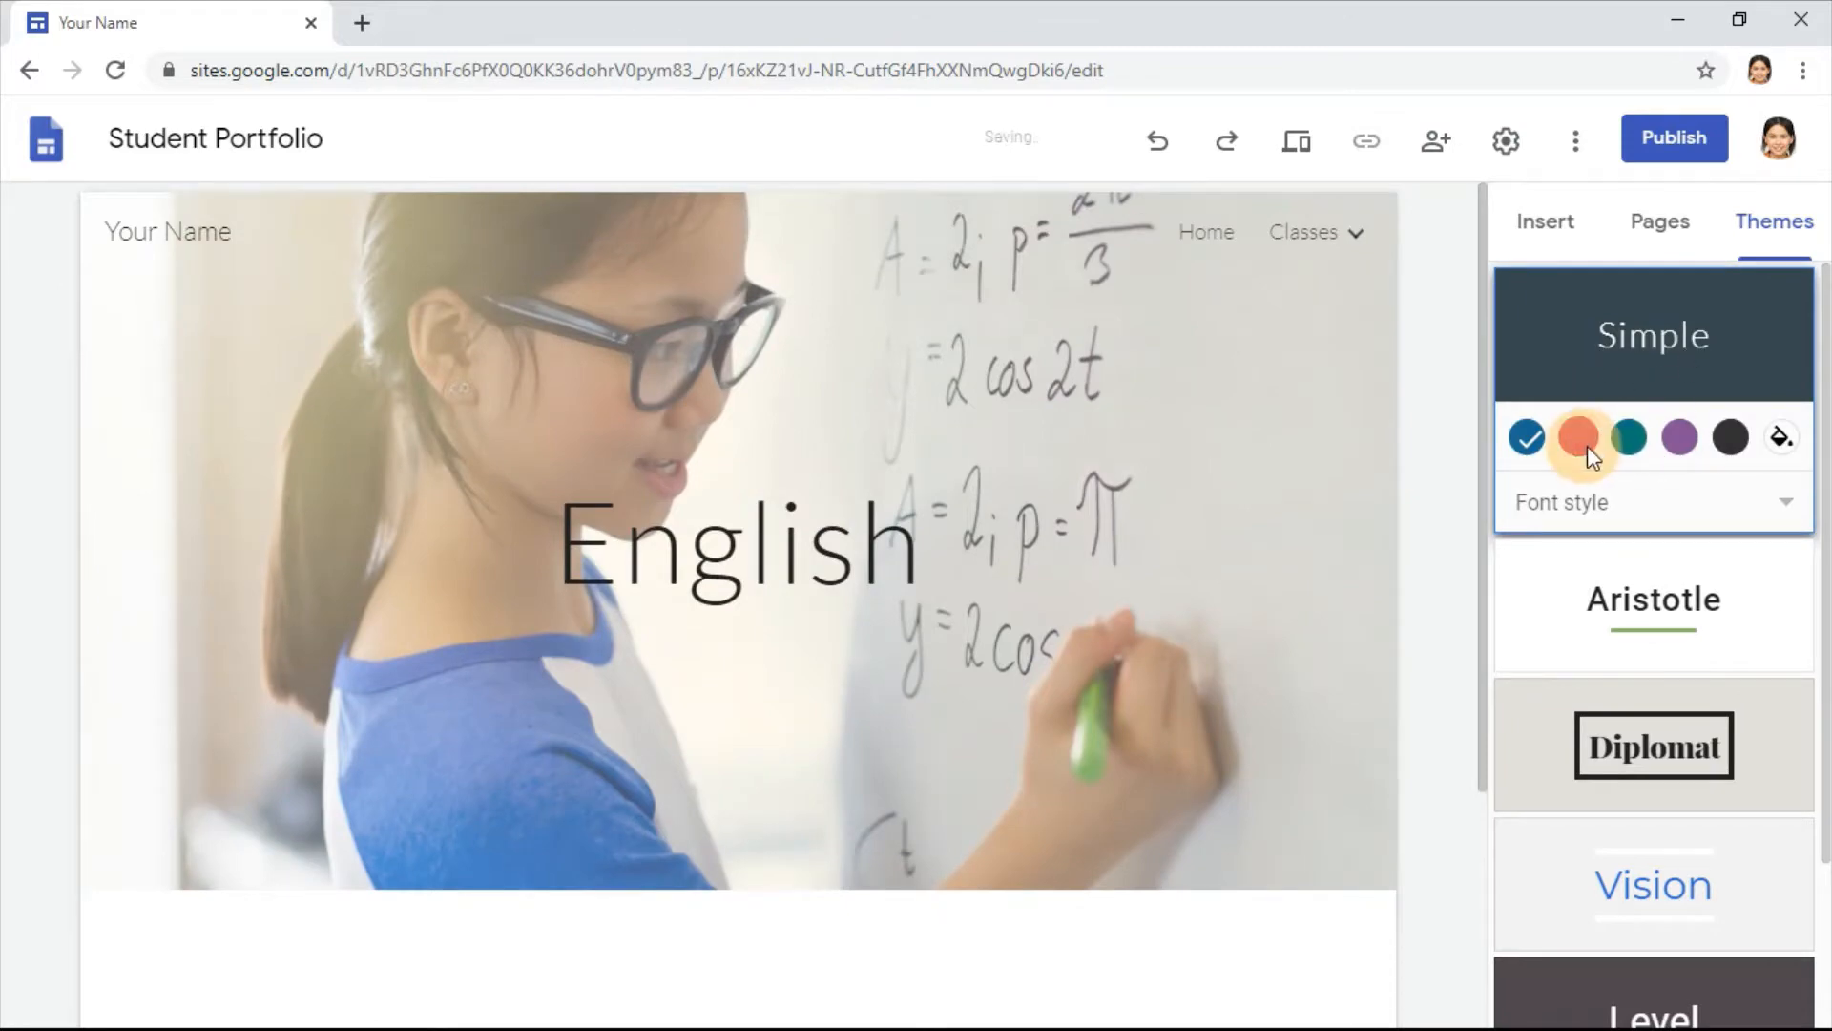
click(1629, 441)
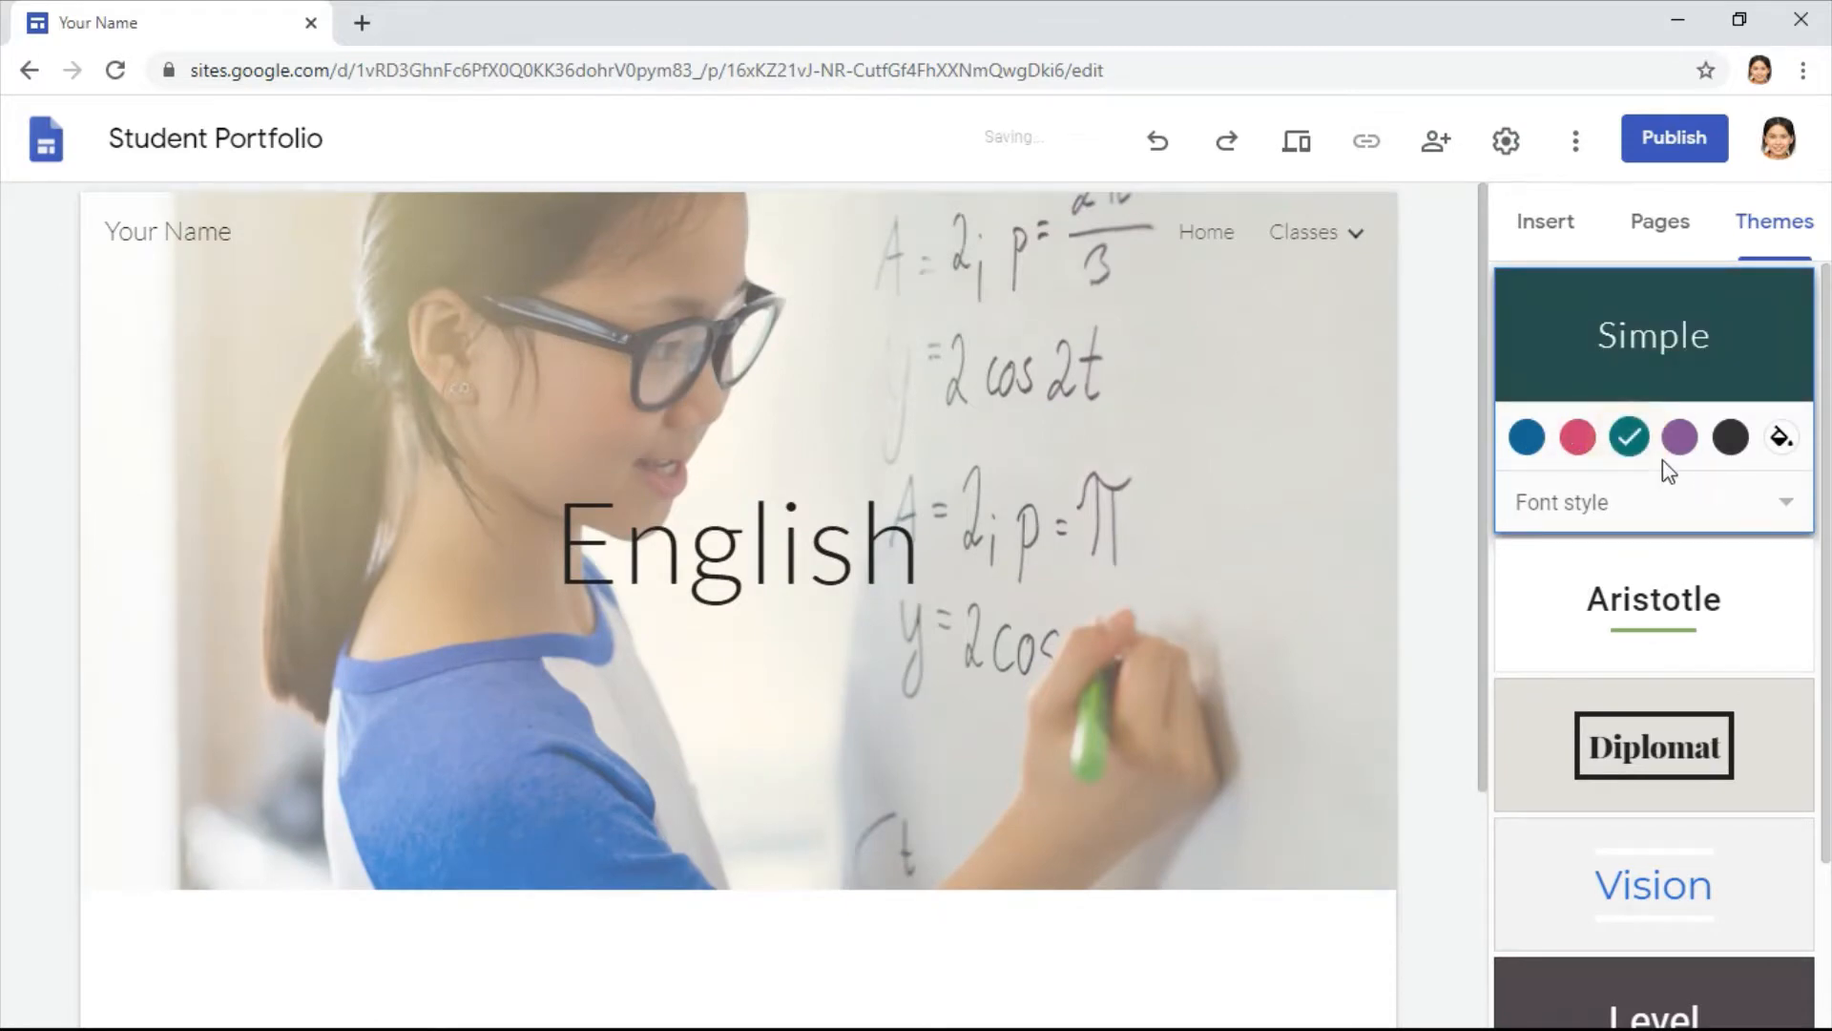
click(1527, 438)
click(1619, 506)
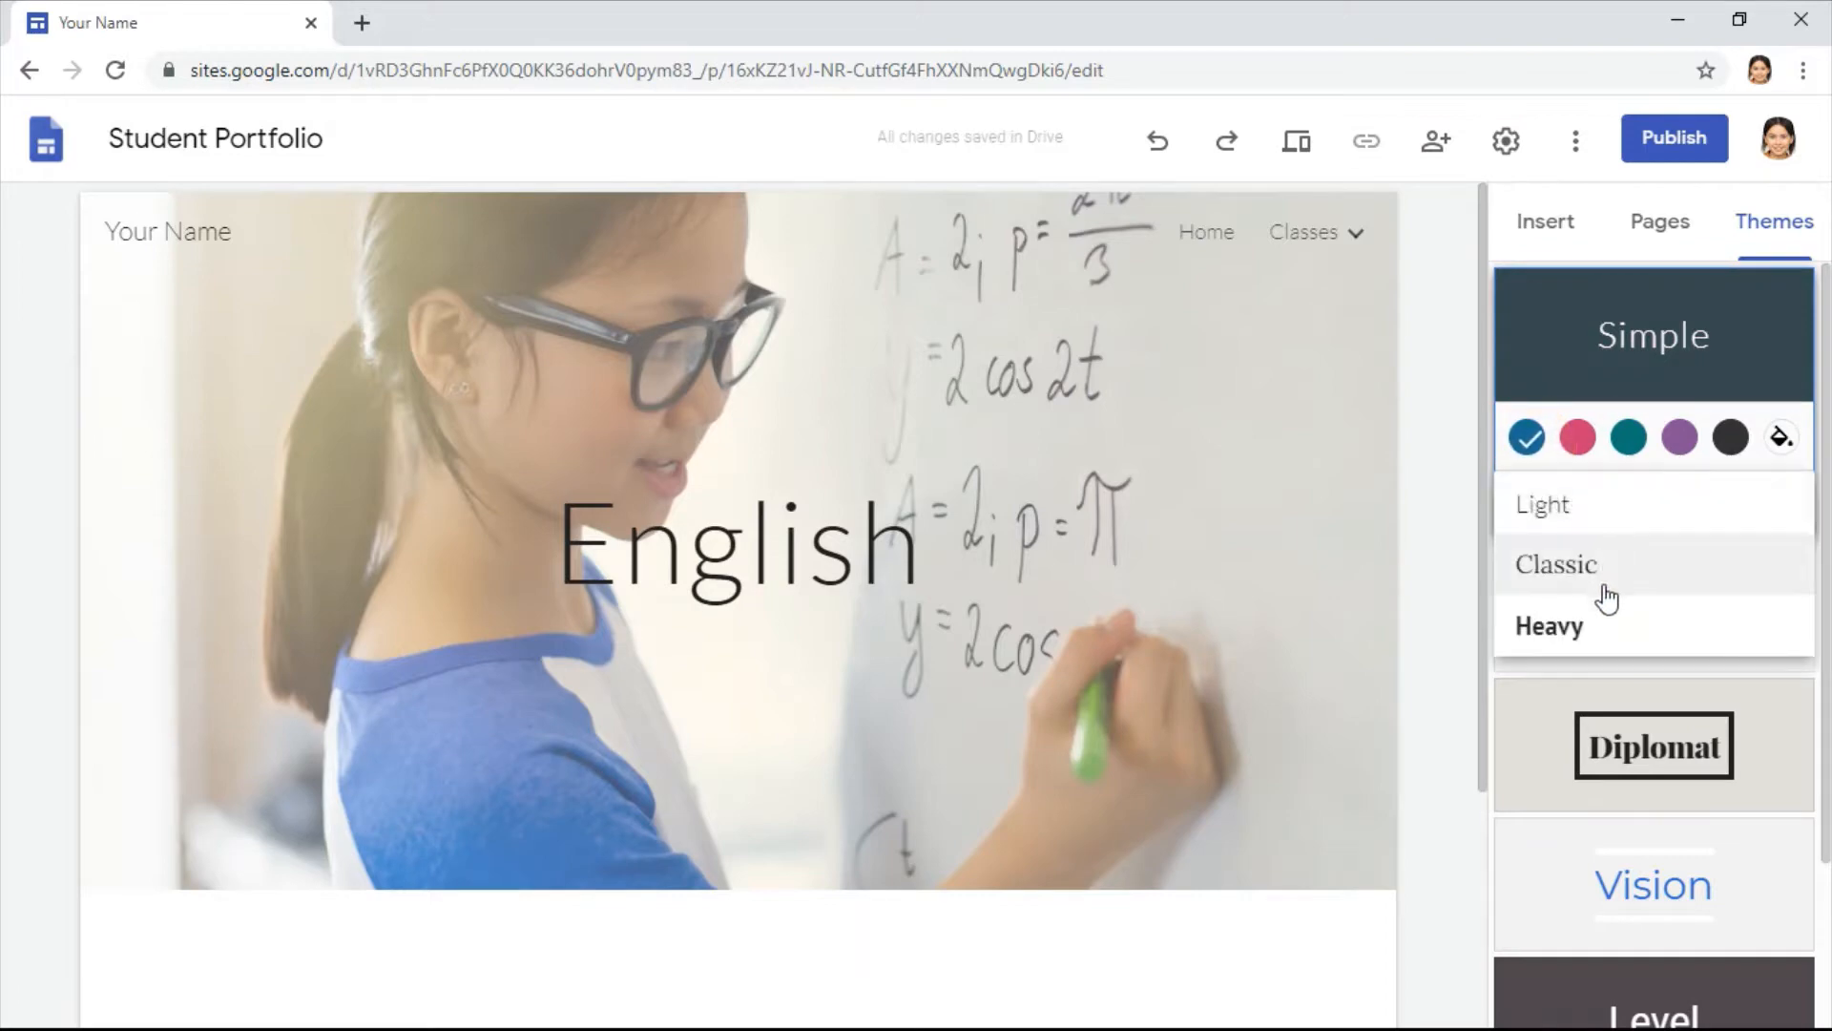
click(1594, 520)
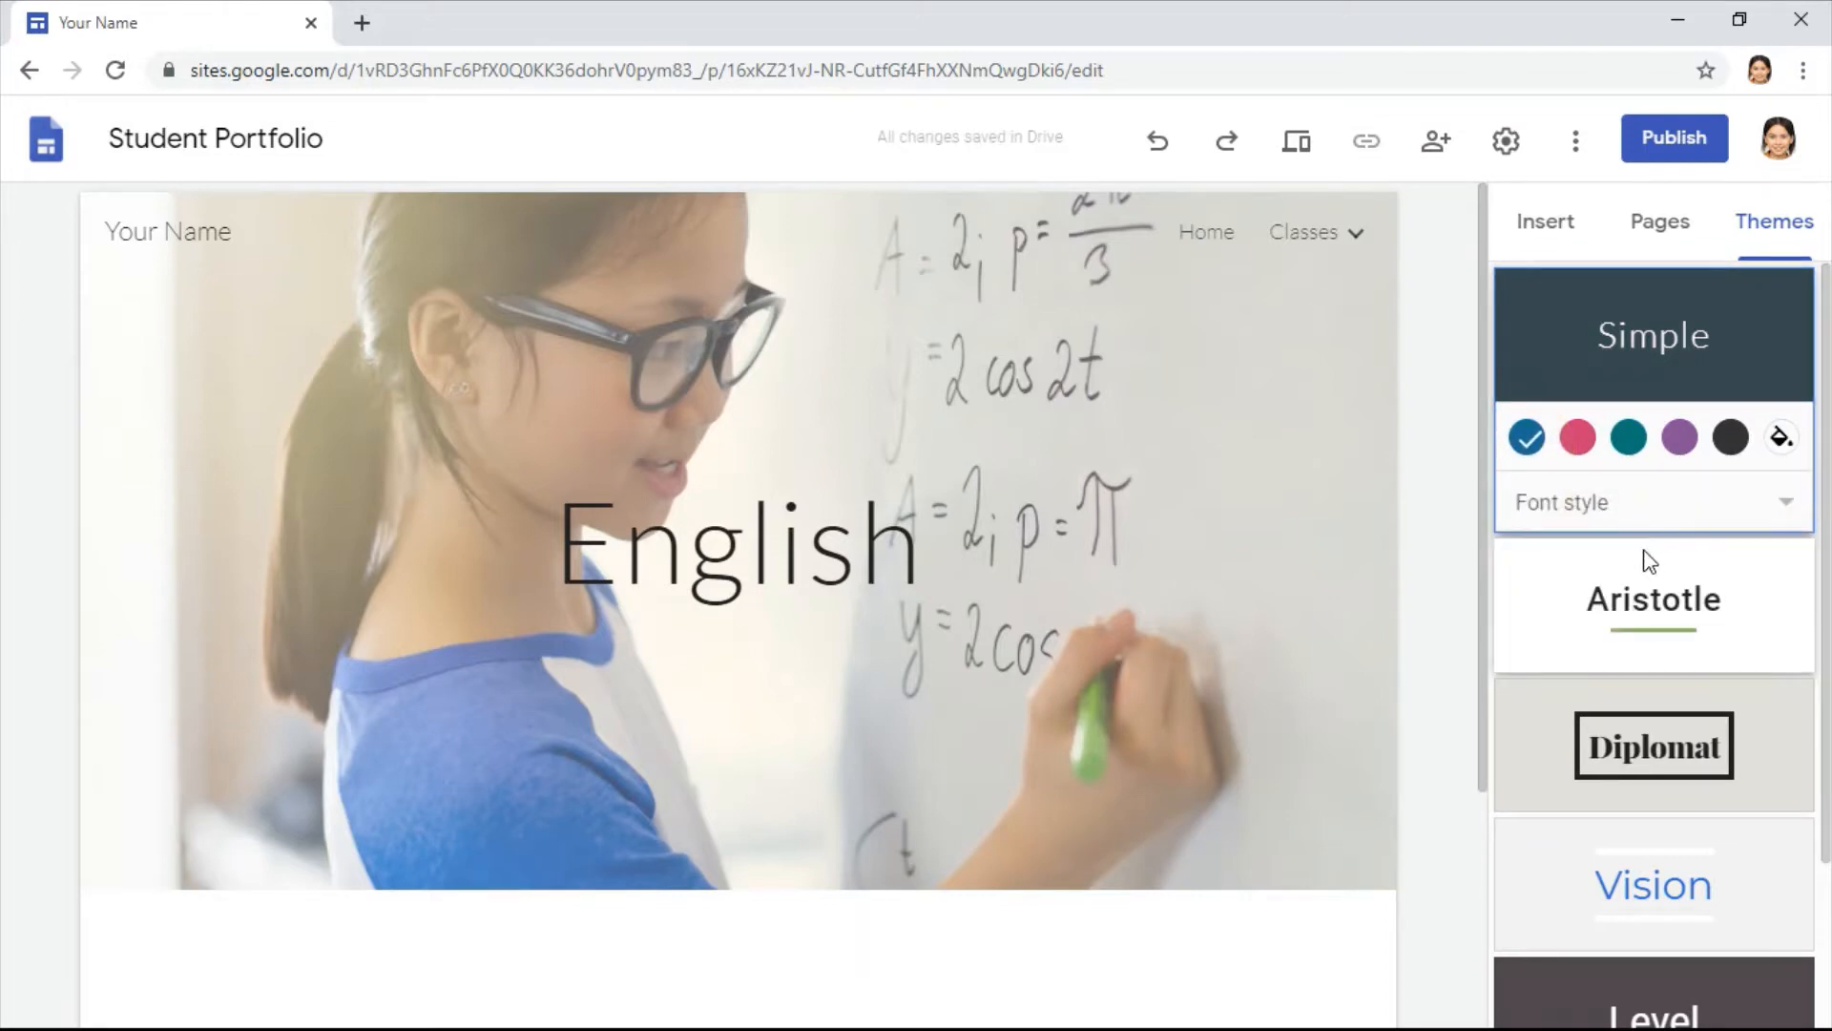
Step: Look through the gallery images available for the English page's header
click(1556, 225)
mouse_move(651, 539)
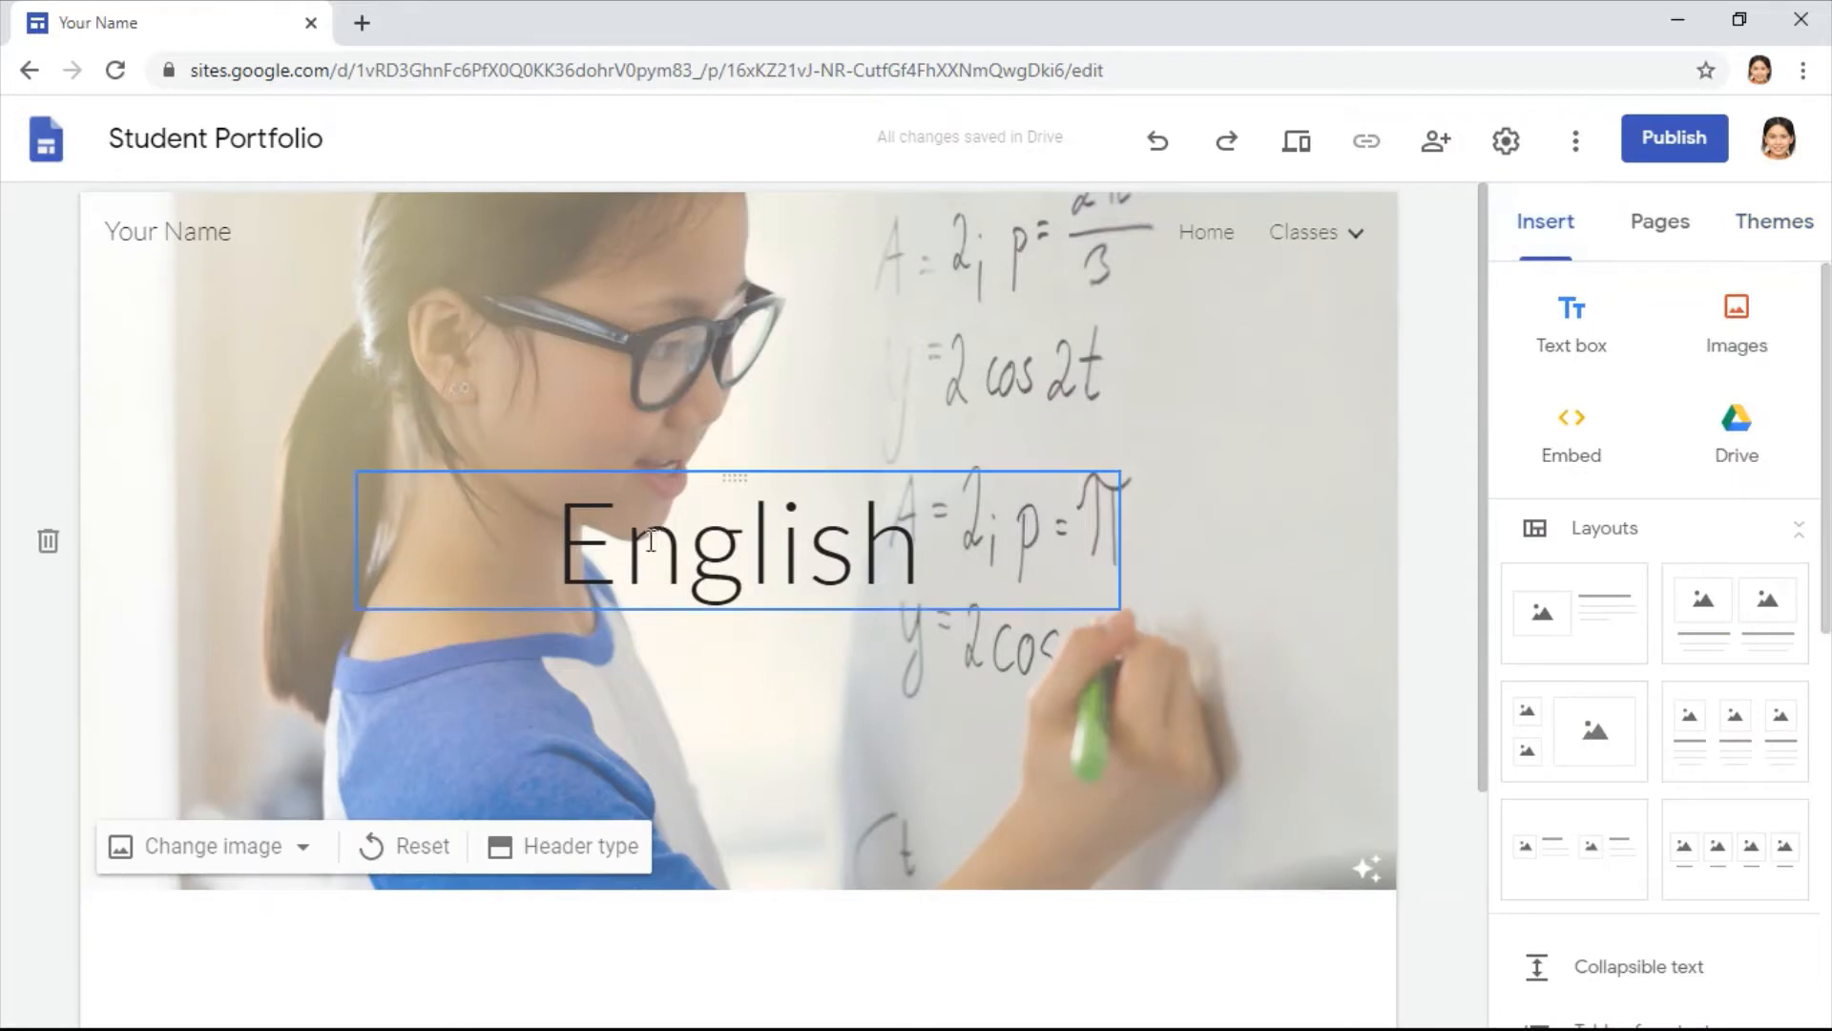
scroll(1176, 598, down, 1)
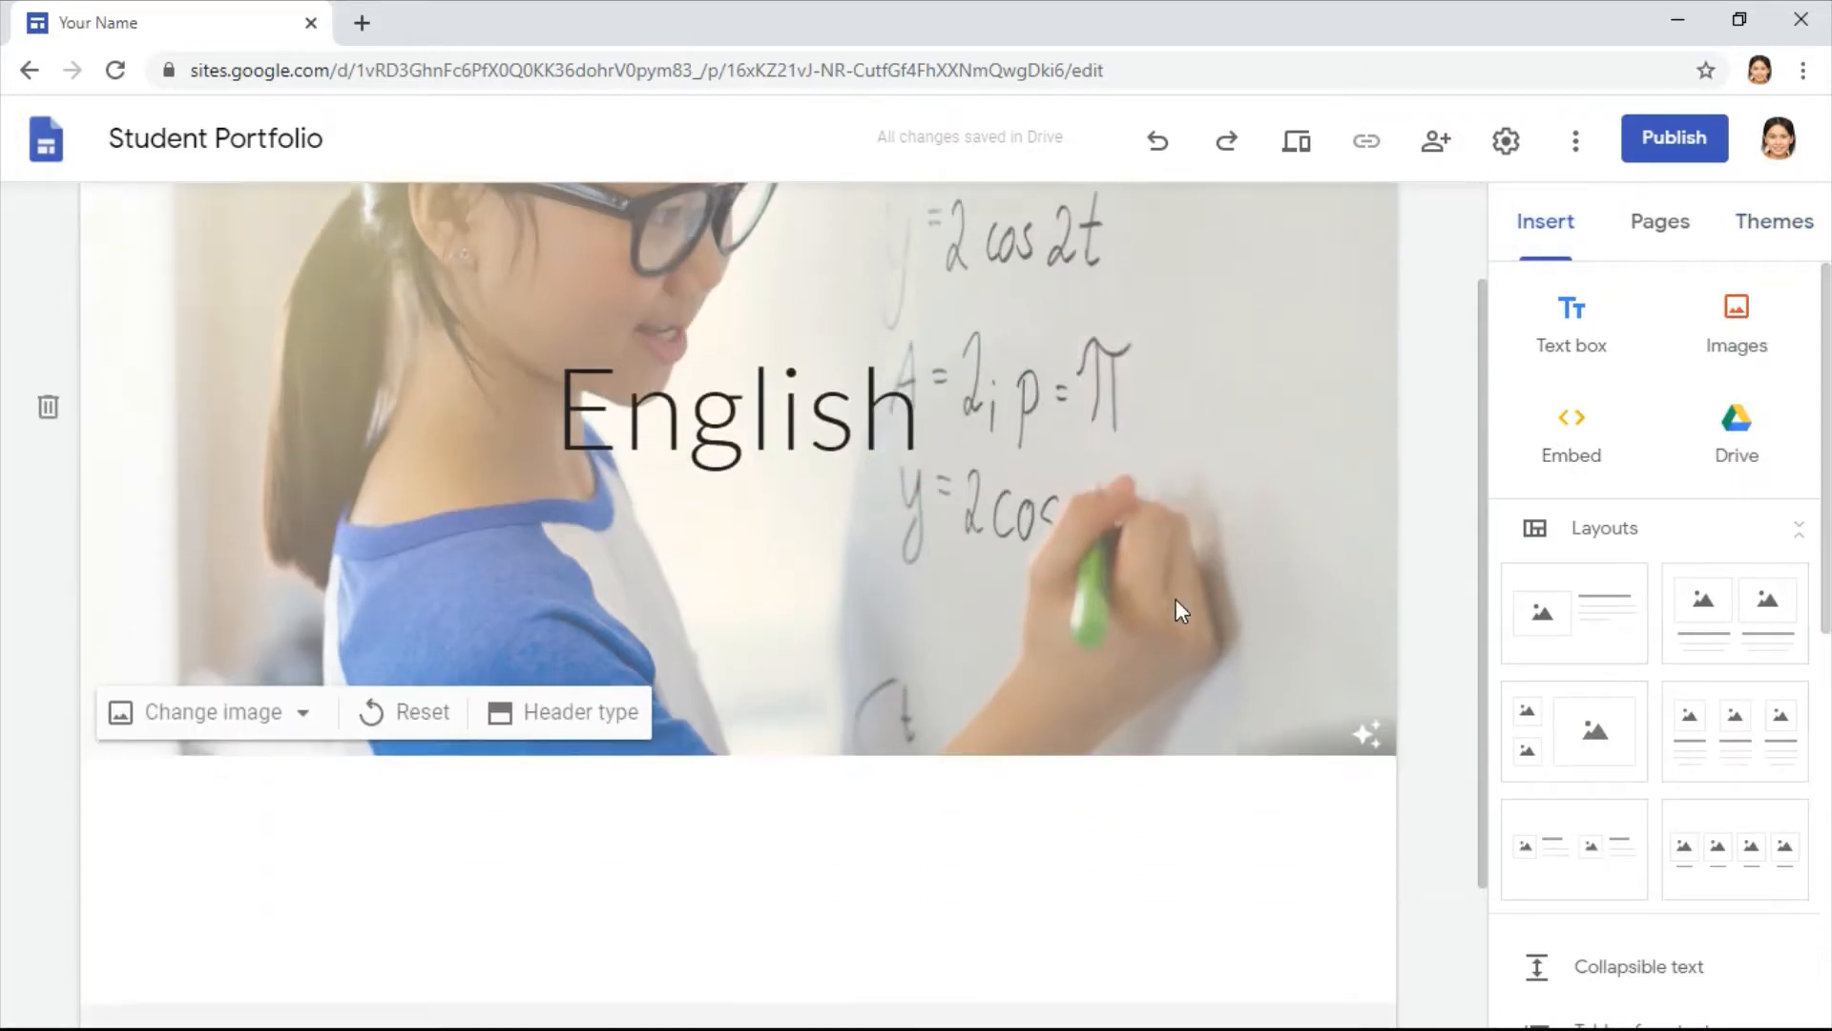
scroll(1176, 598, up, 1)
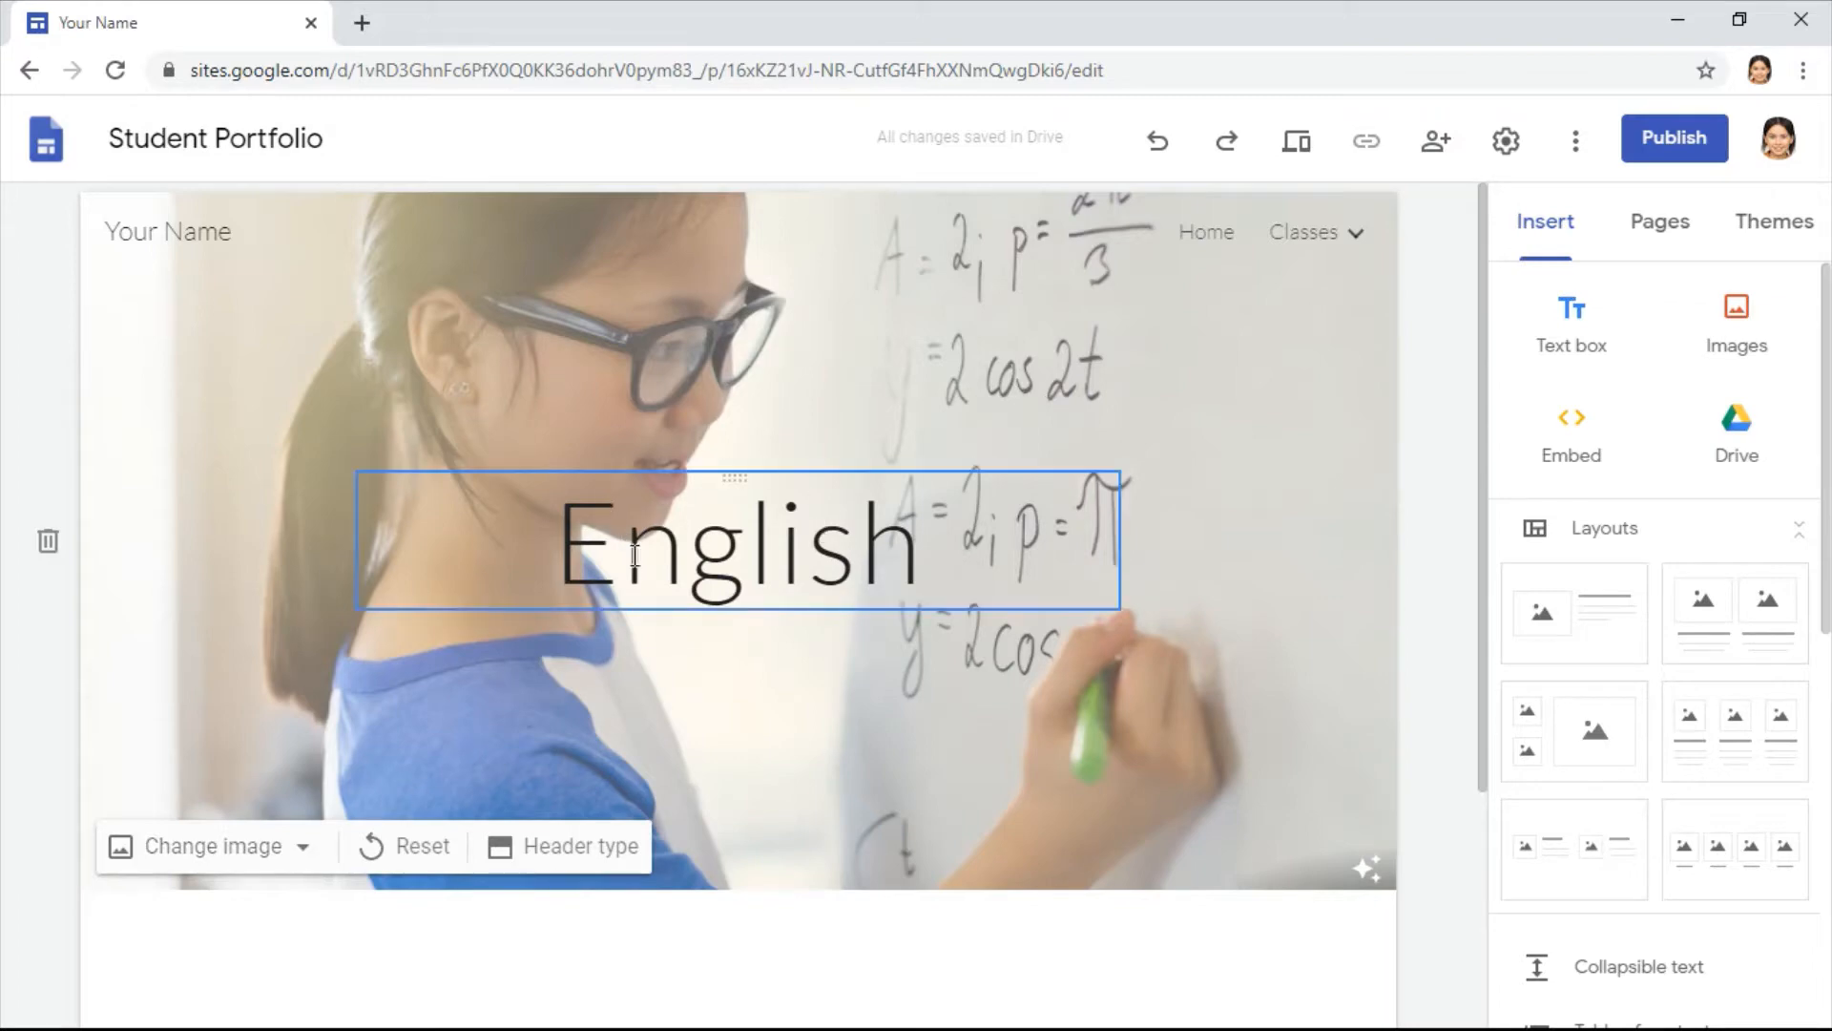
click(308, 848)
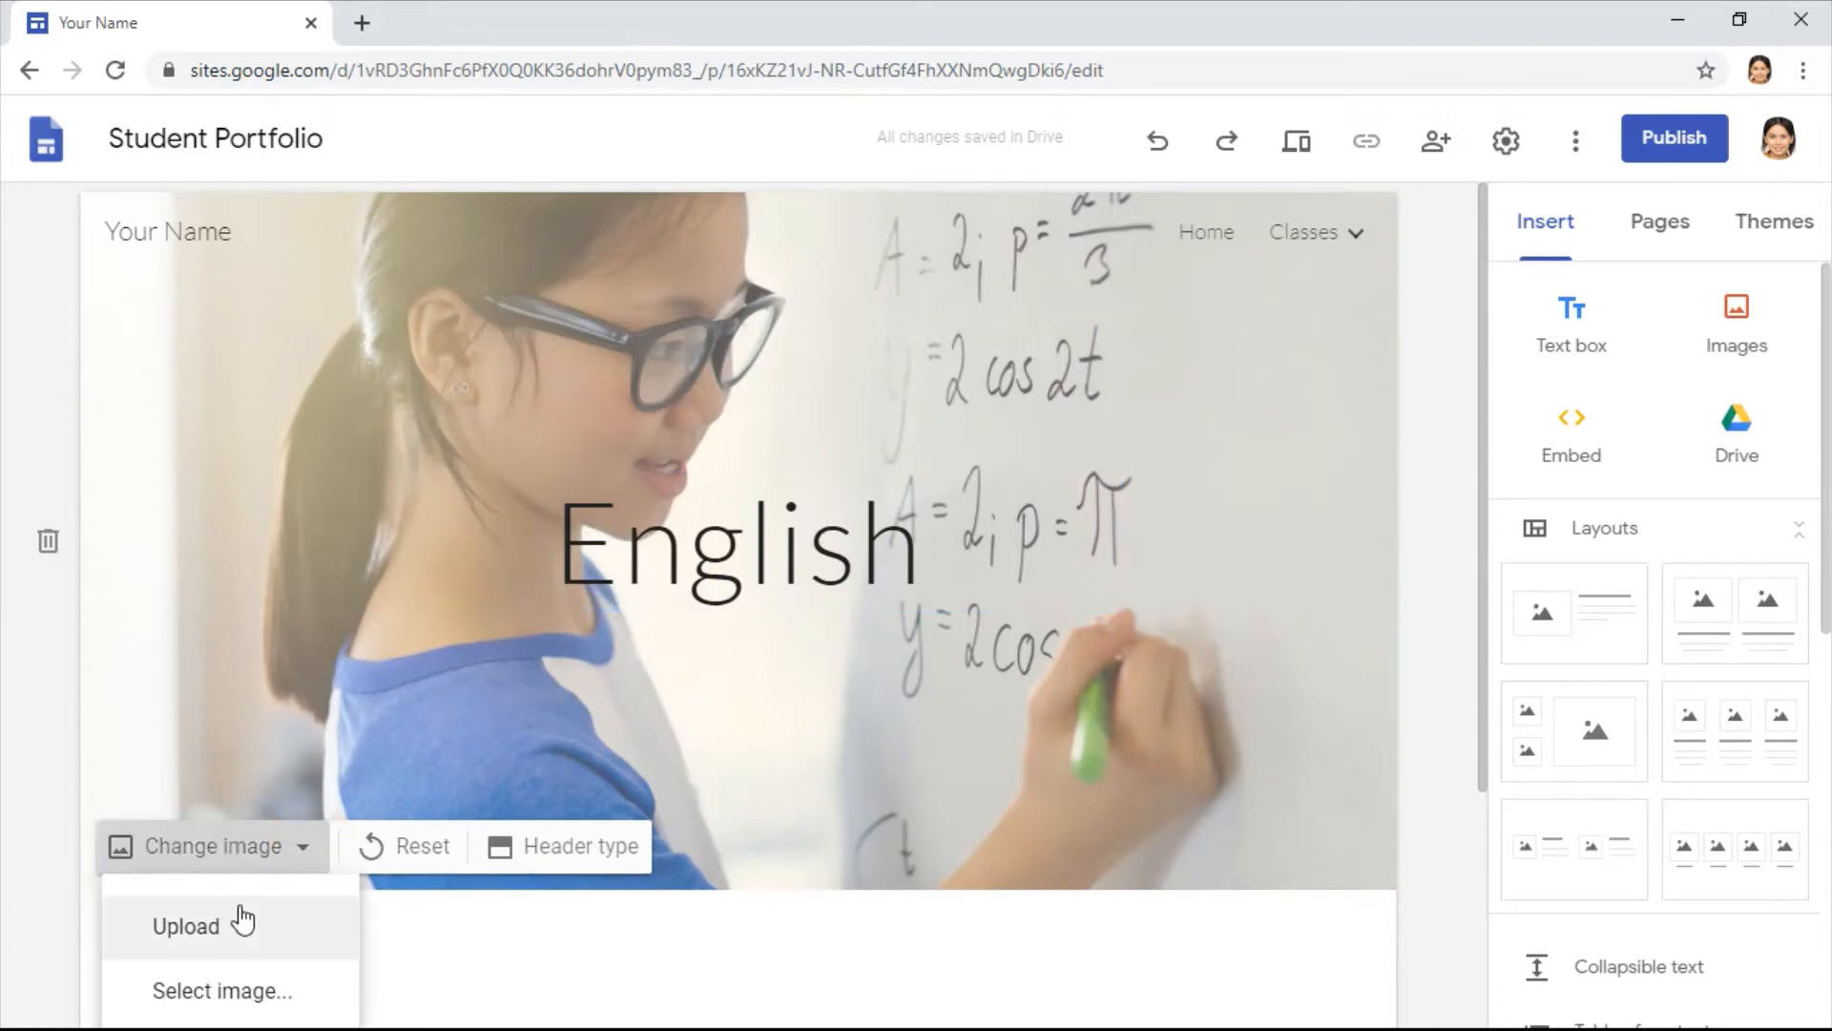
click(191, 993)
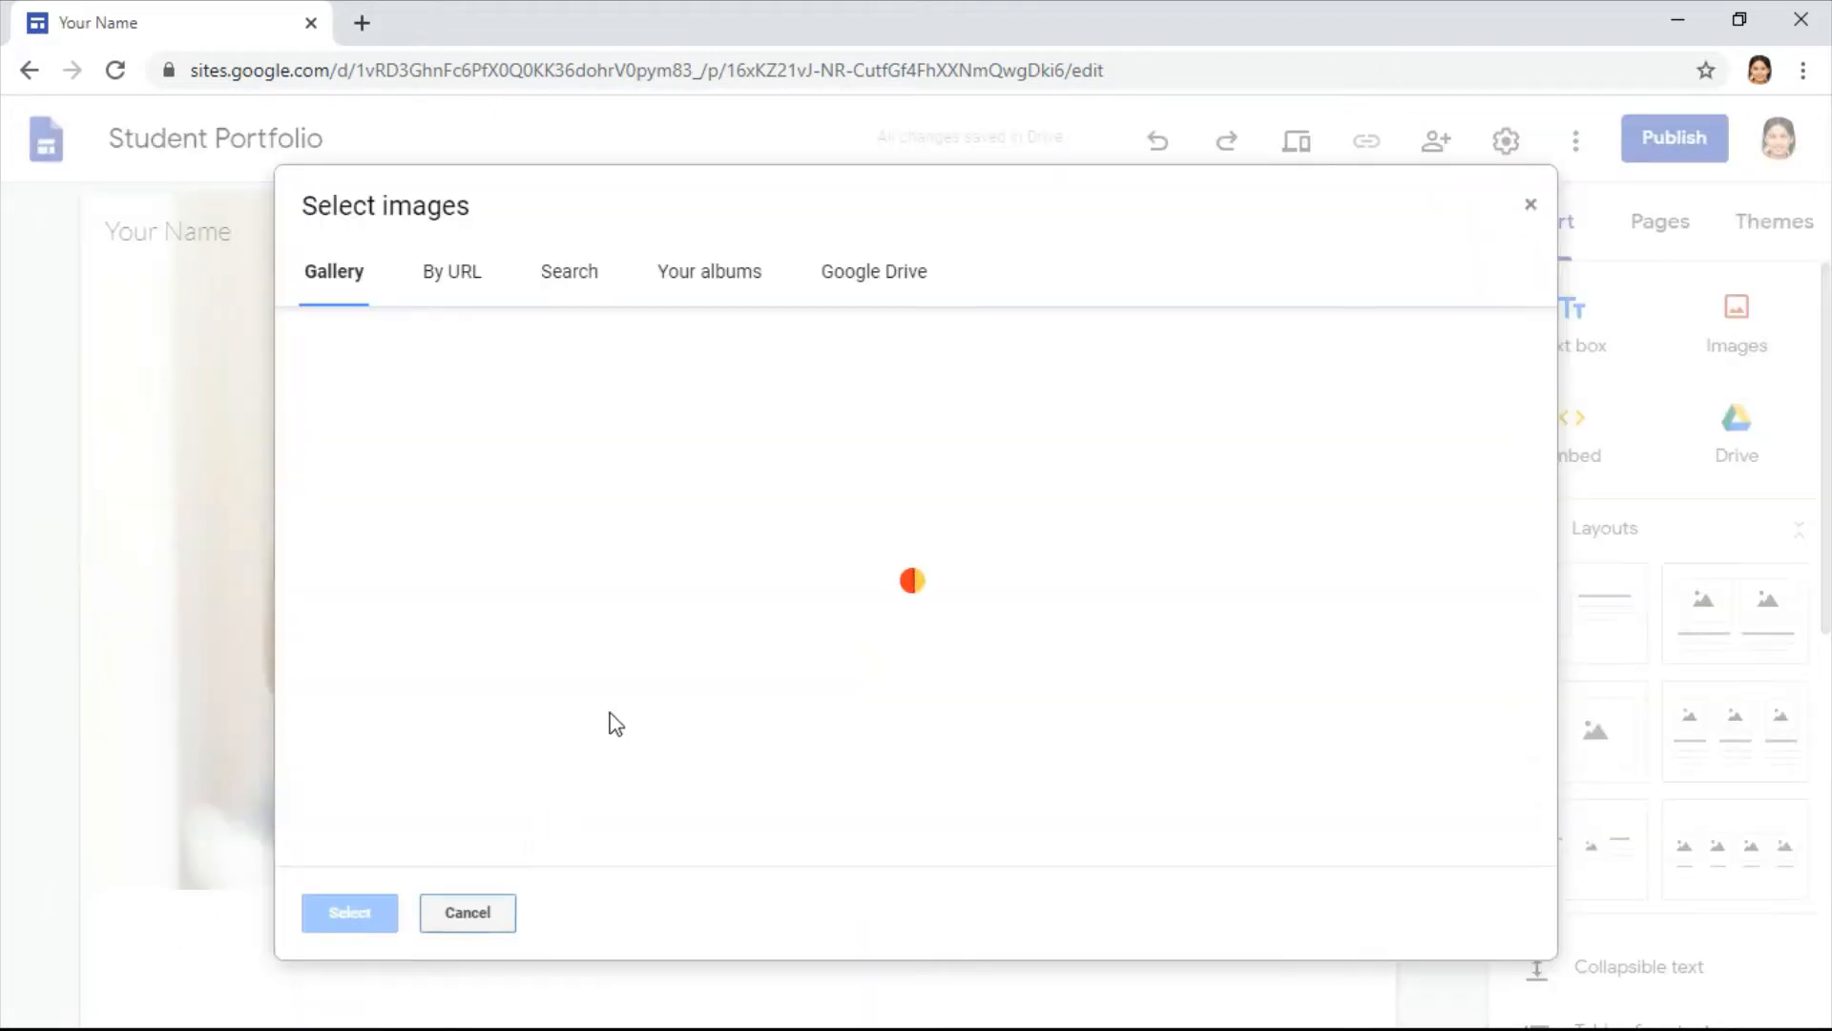
scroll(764, 632, down, 5)
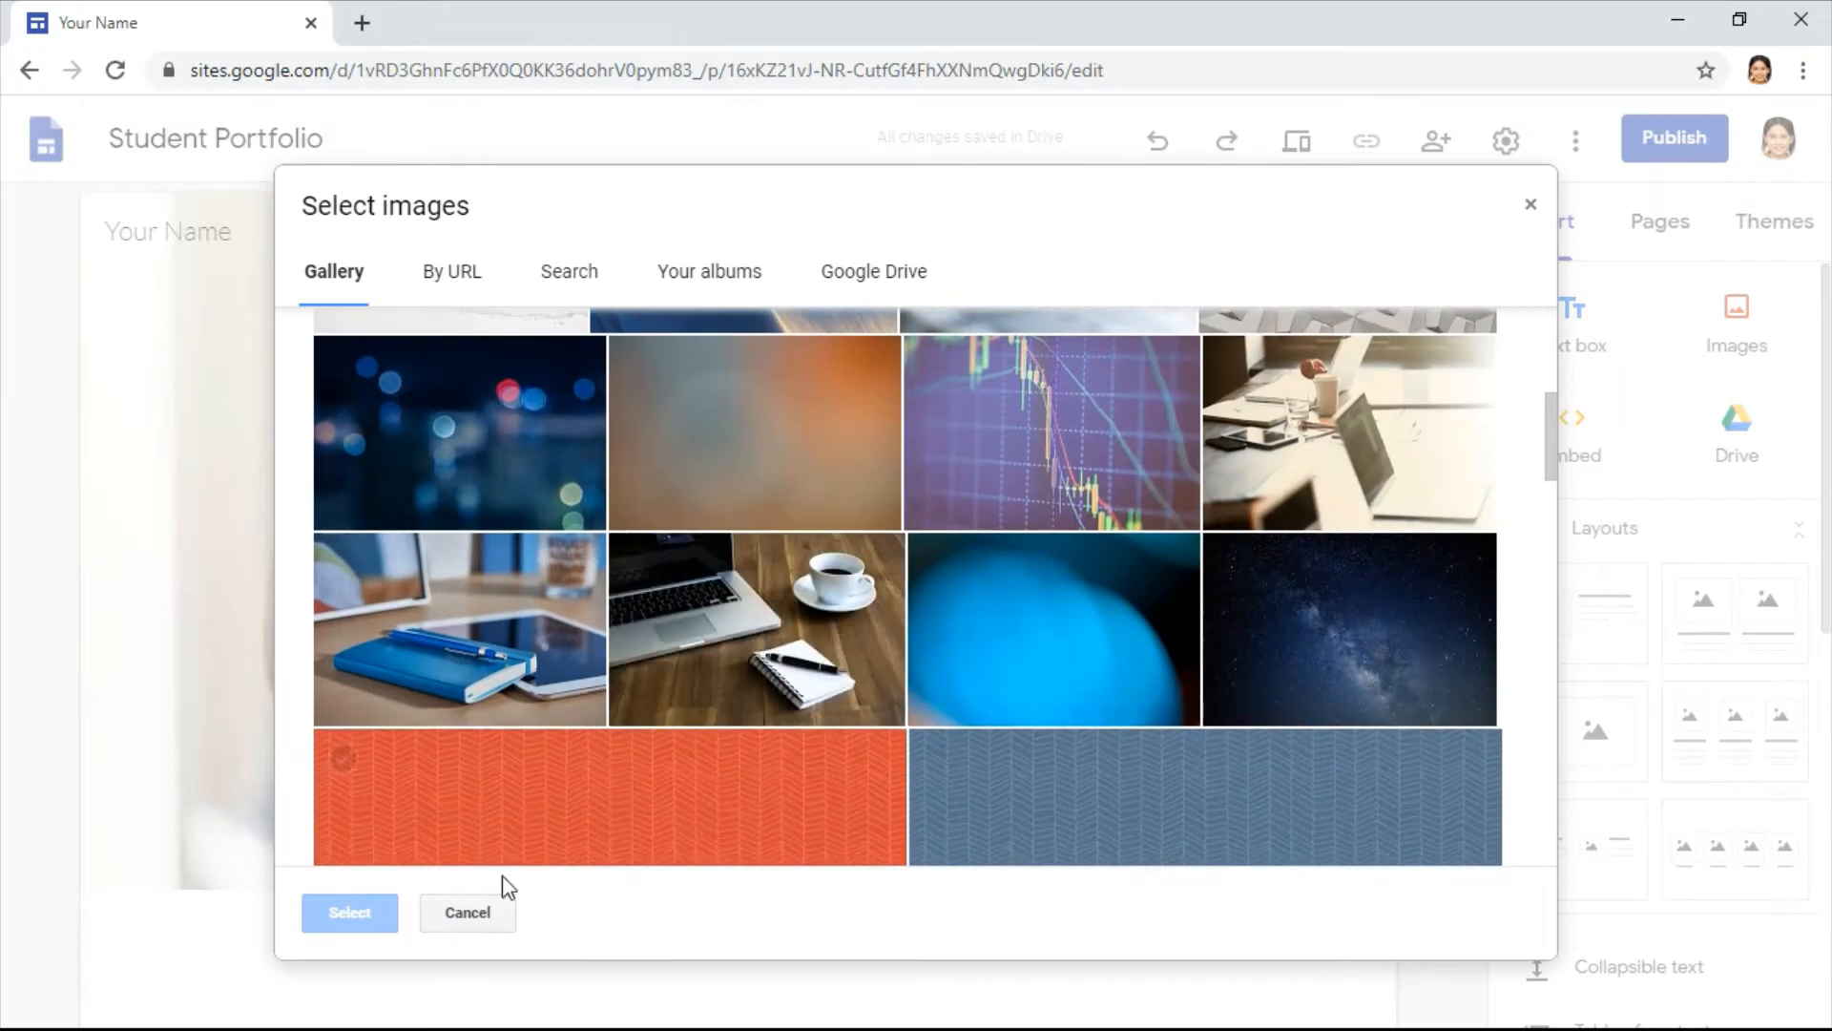
click(477, 916)
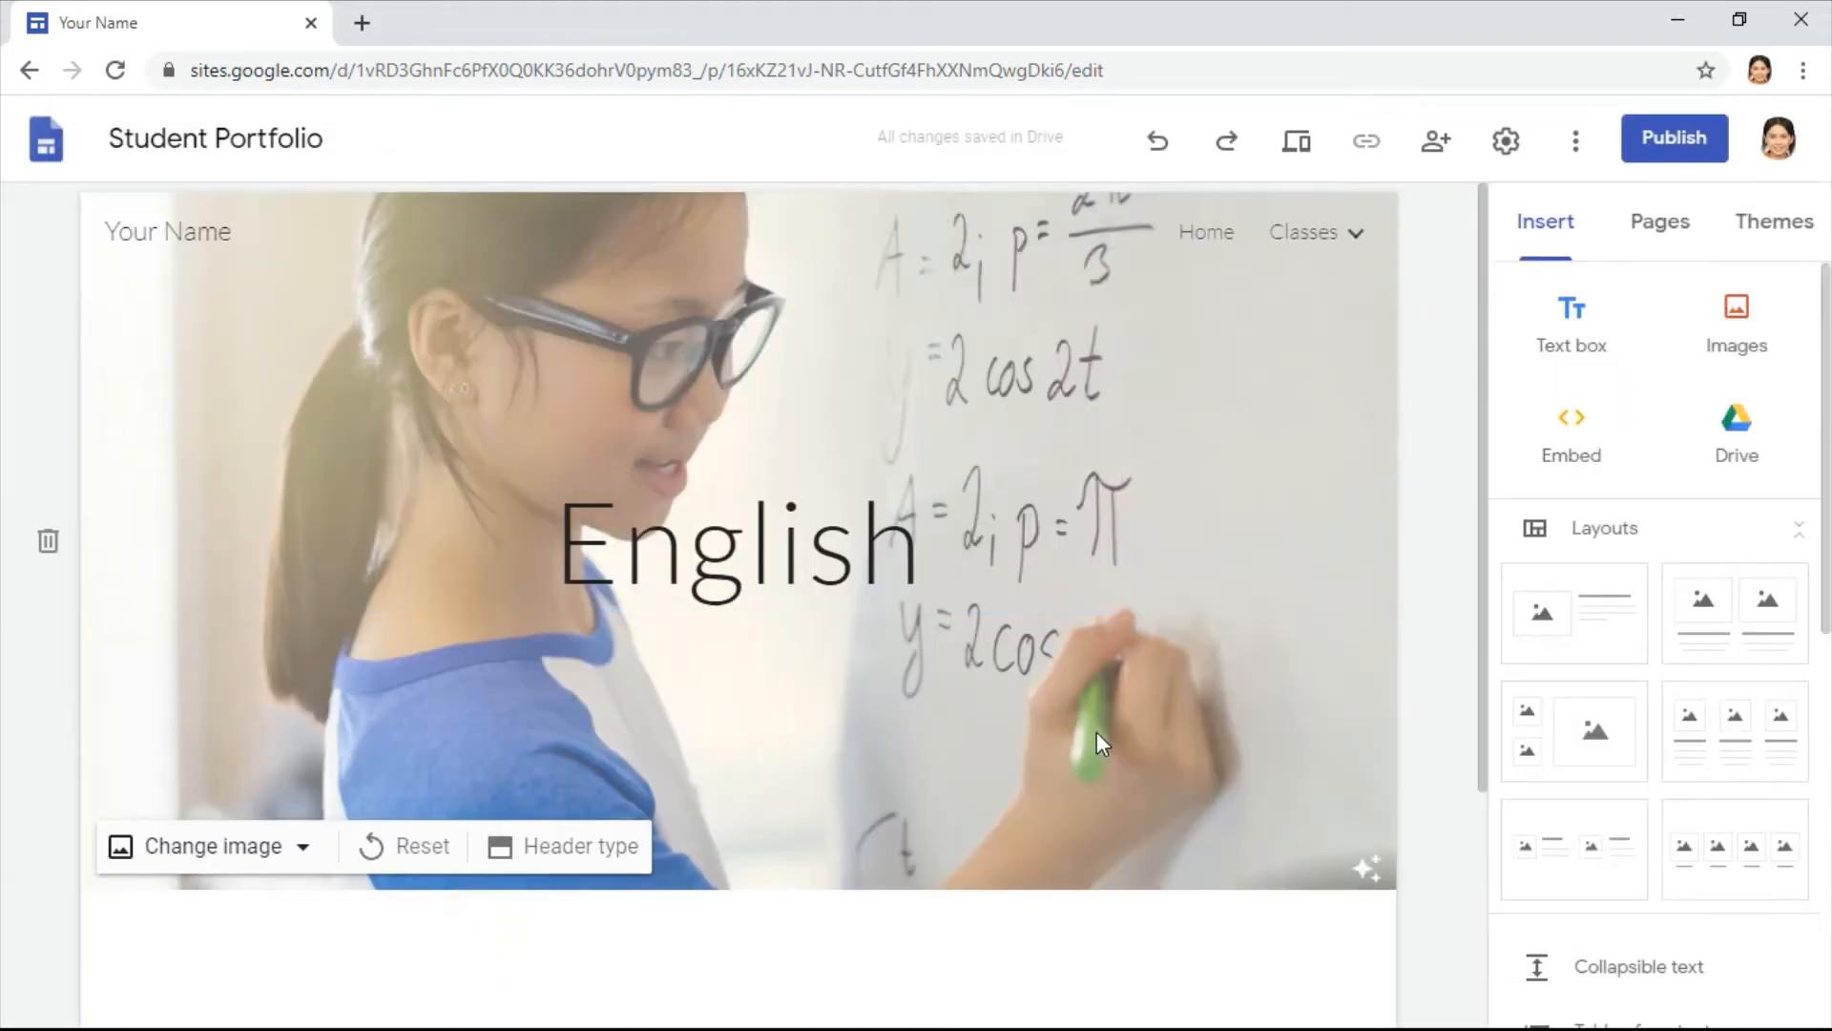
Step: Set the English page's header type to Banner after trying Cover
click(597, 848)
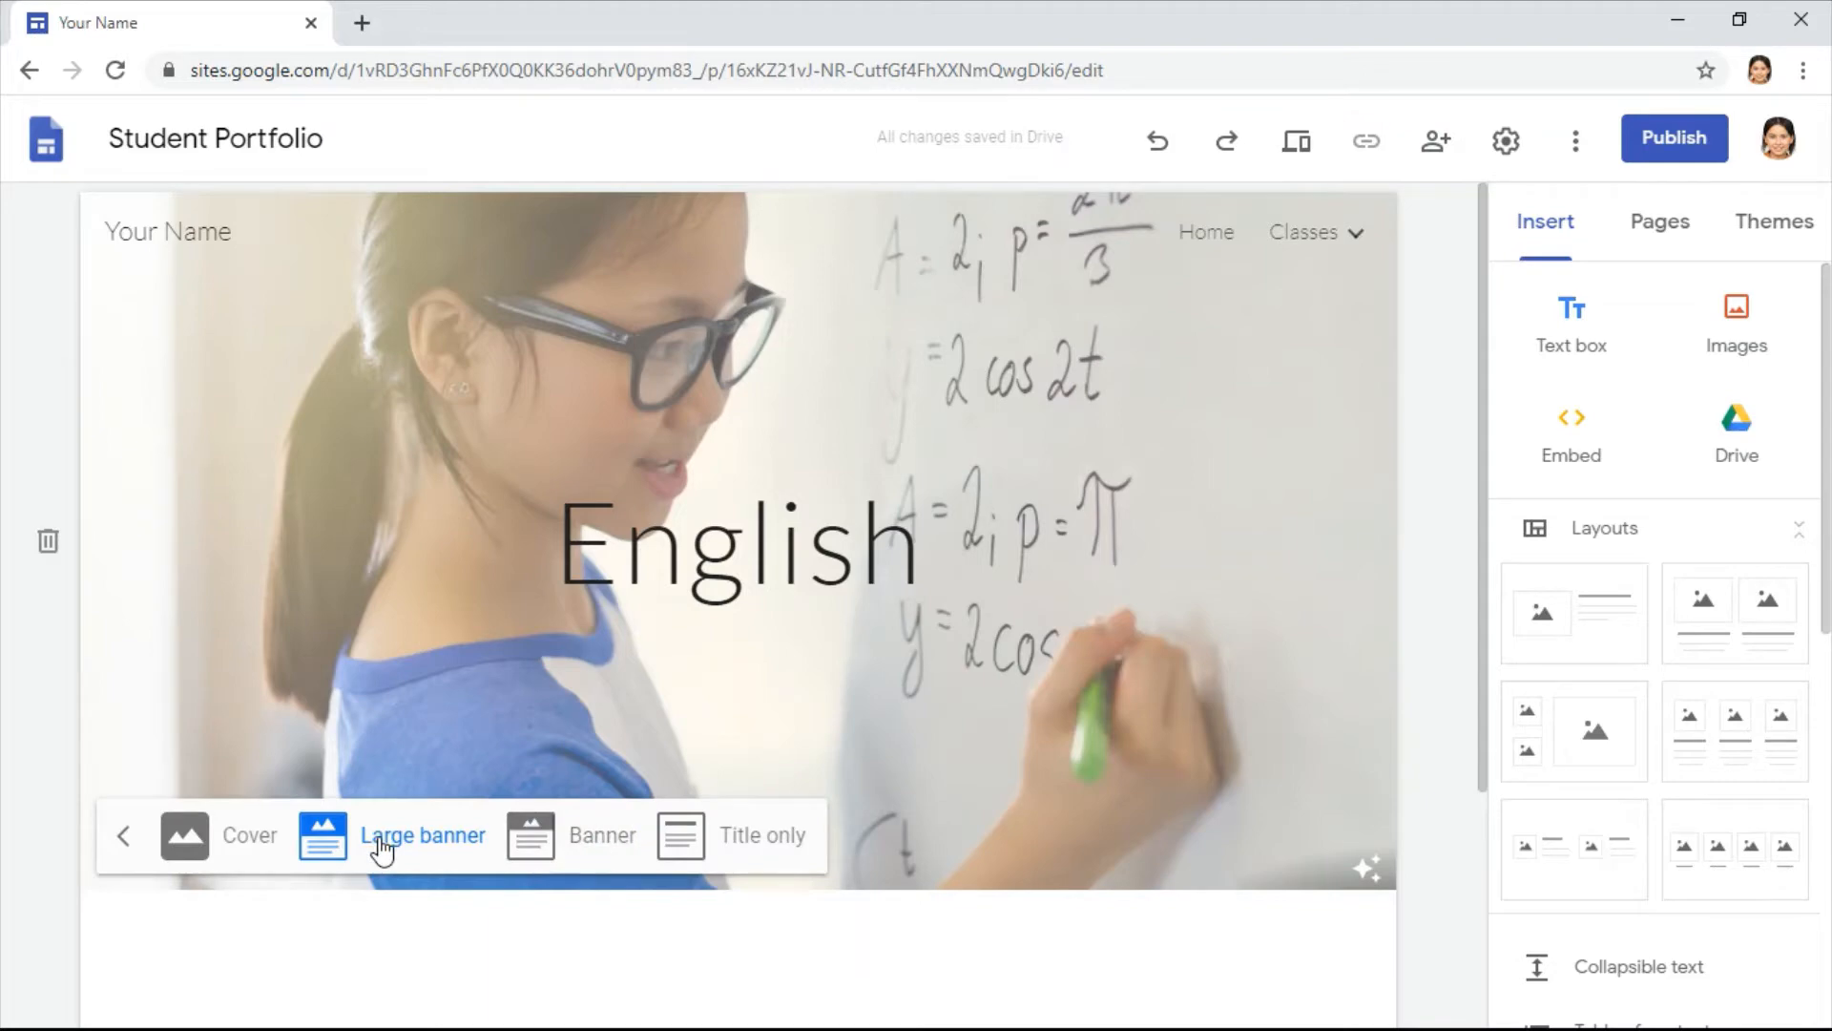
click(238, 835)
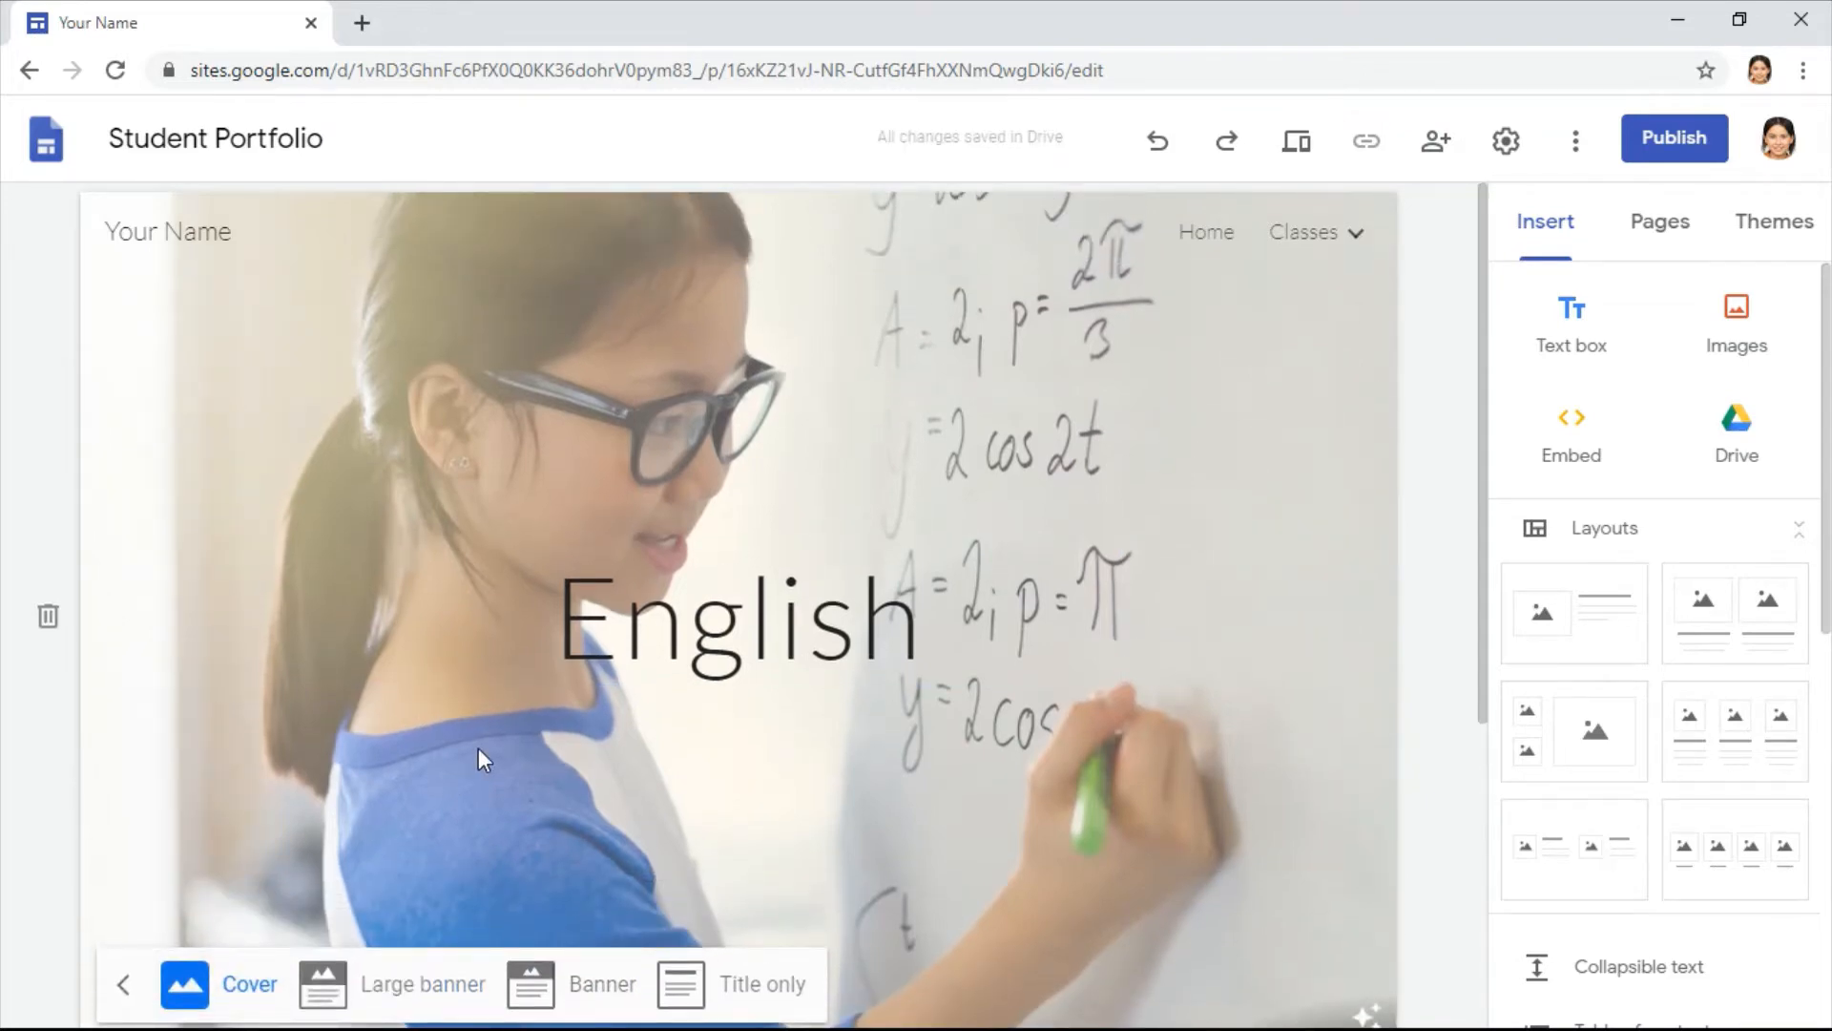
click(573, 966)
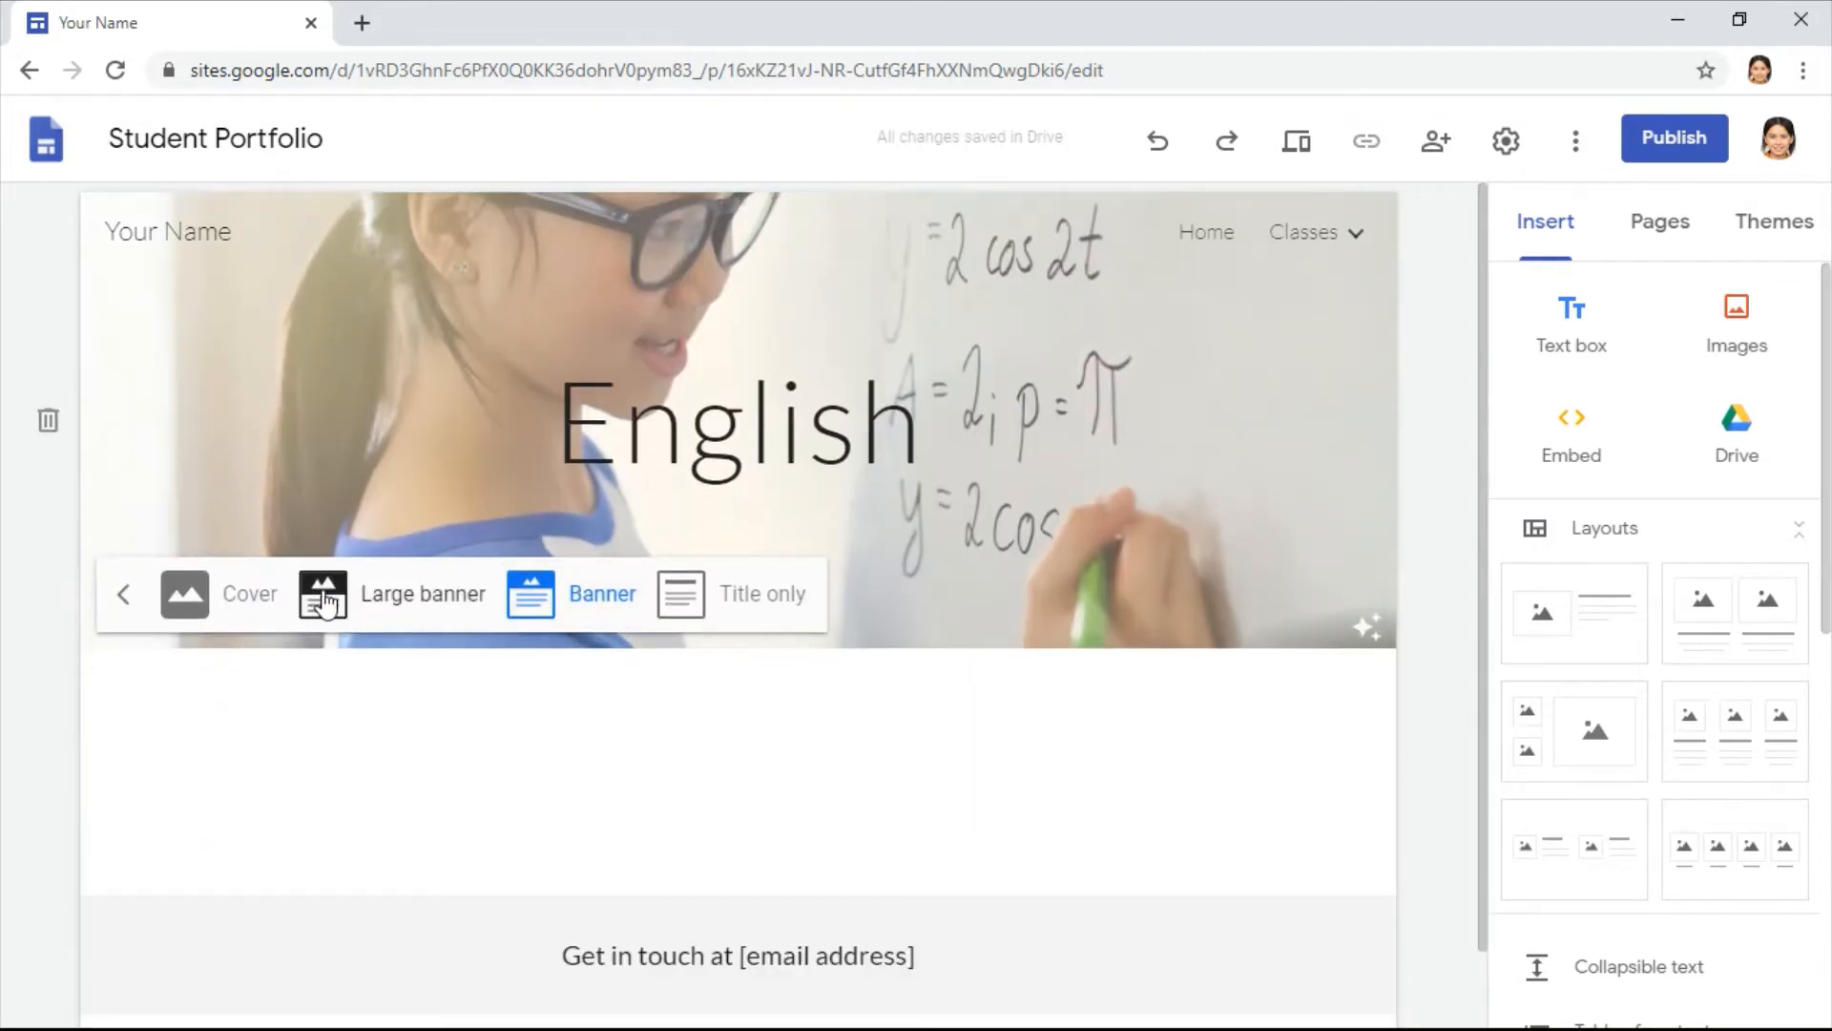
Step: Try the Title only and Large banner header types on the English page, and undo both changes
click(708, 601)
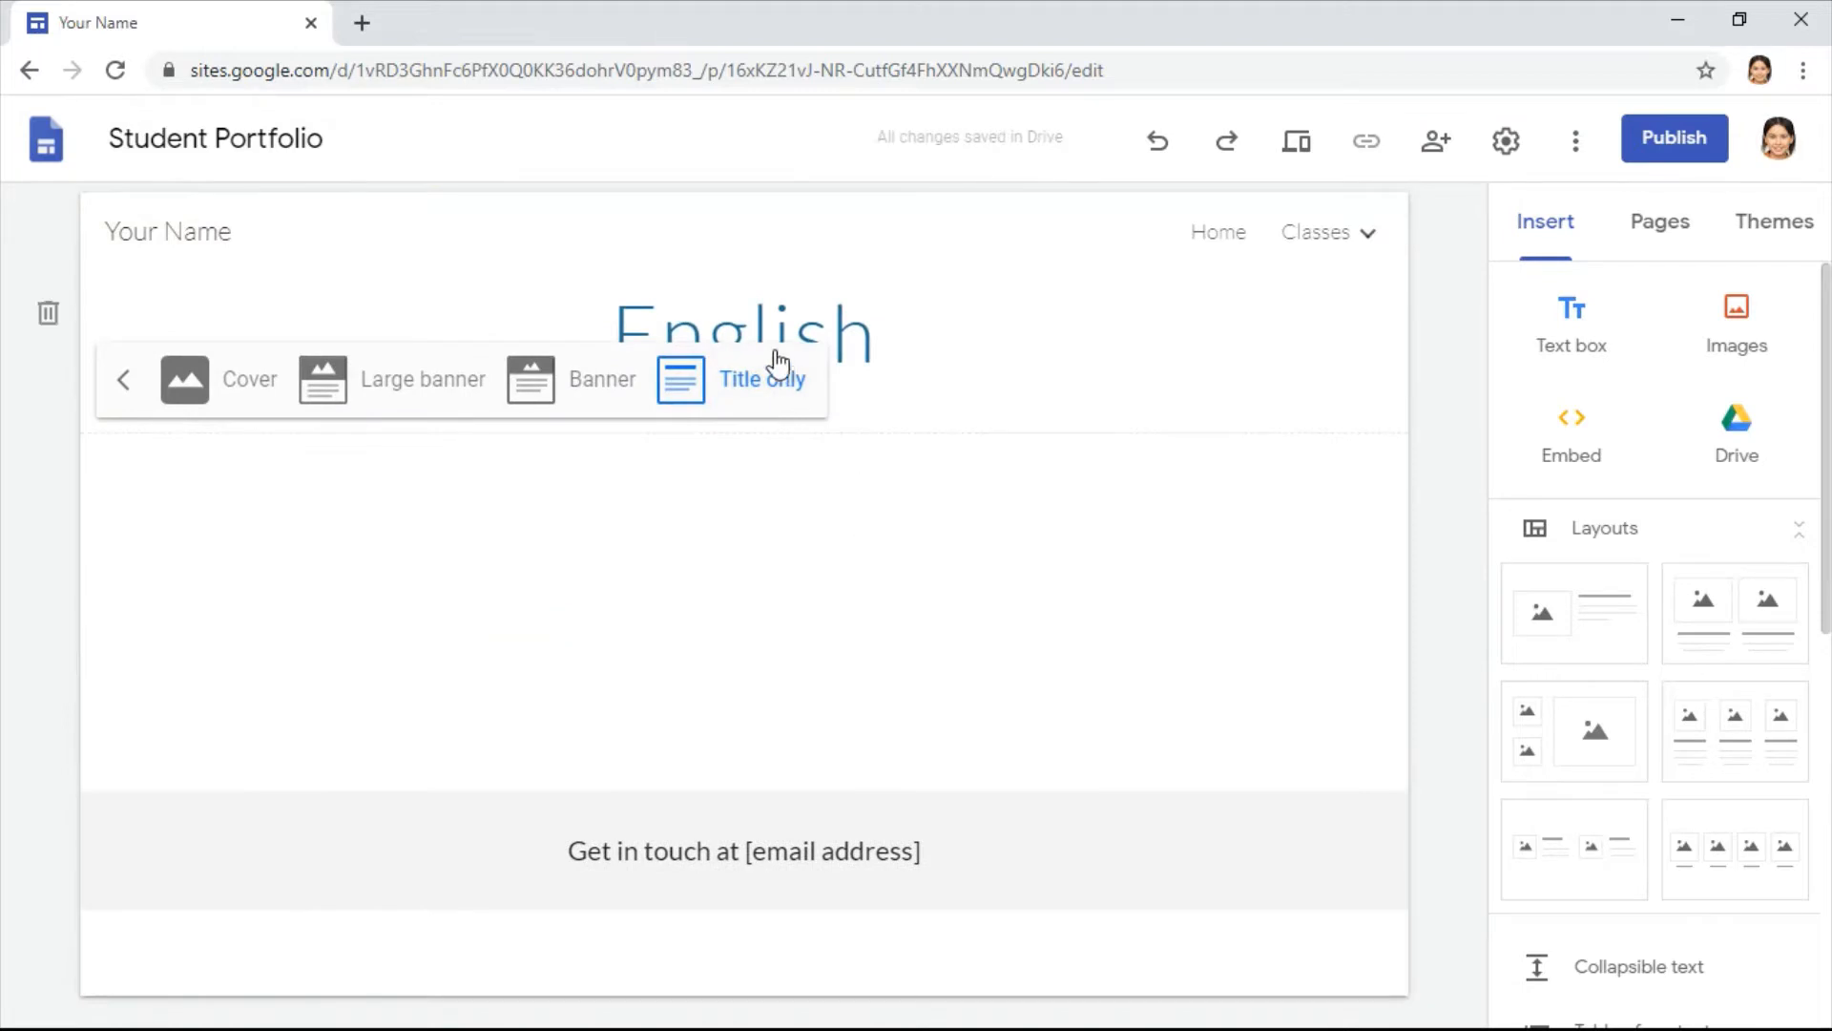
click(422, 382)
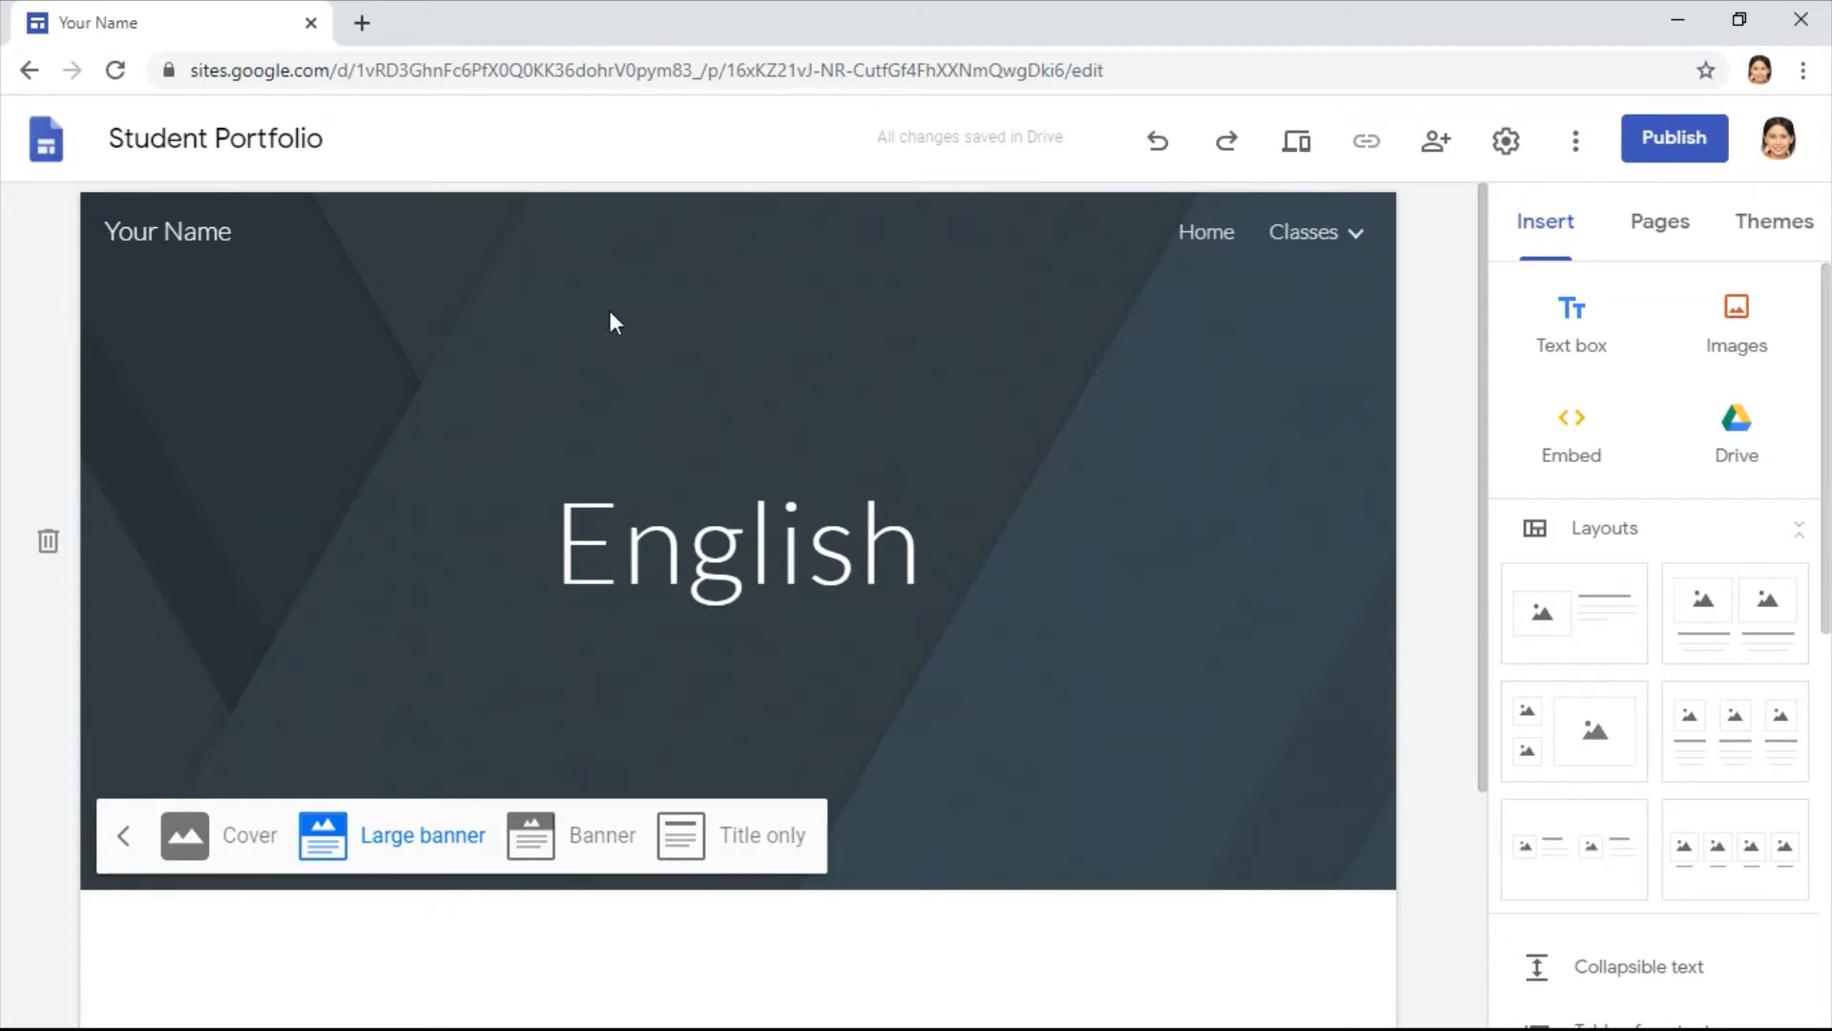
click(647, 317)
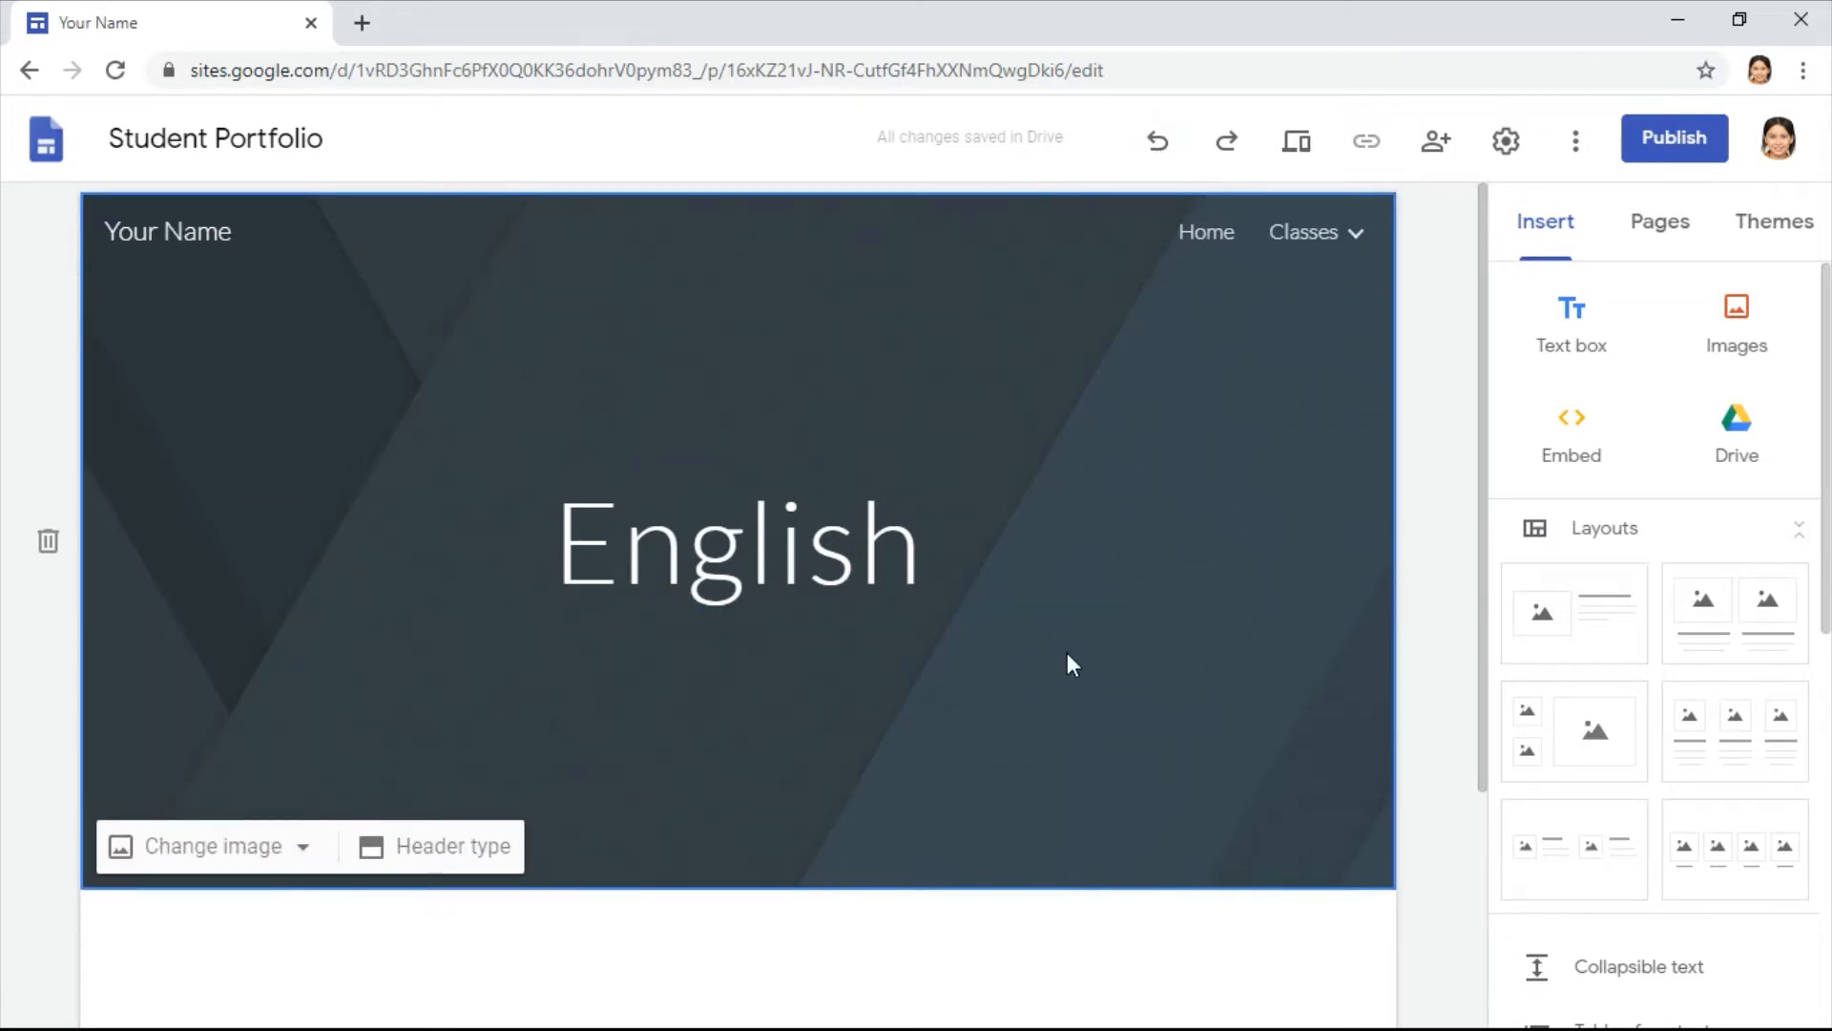
click(1157, 148)
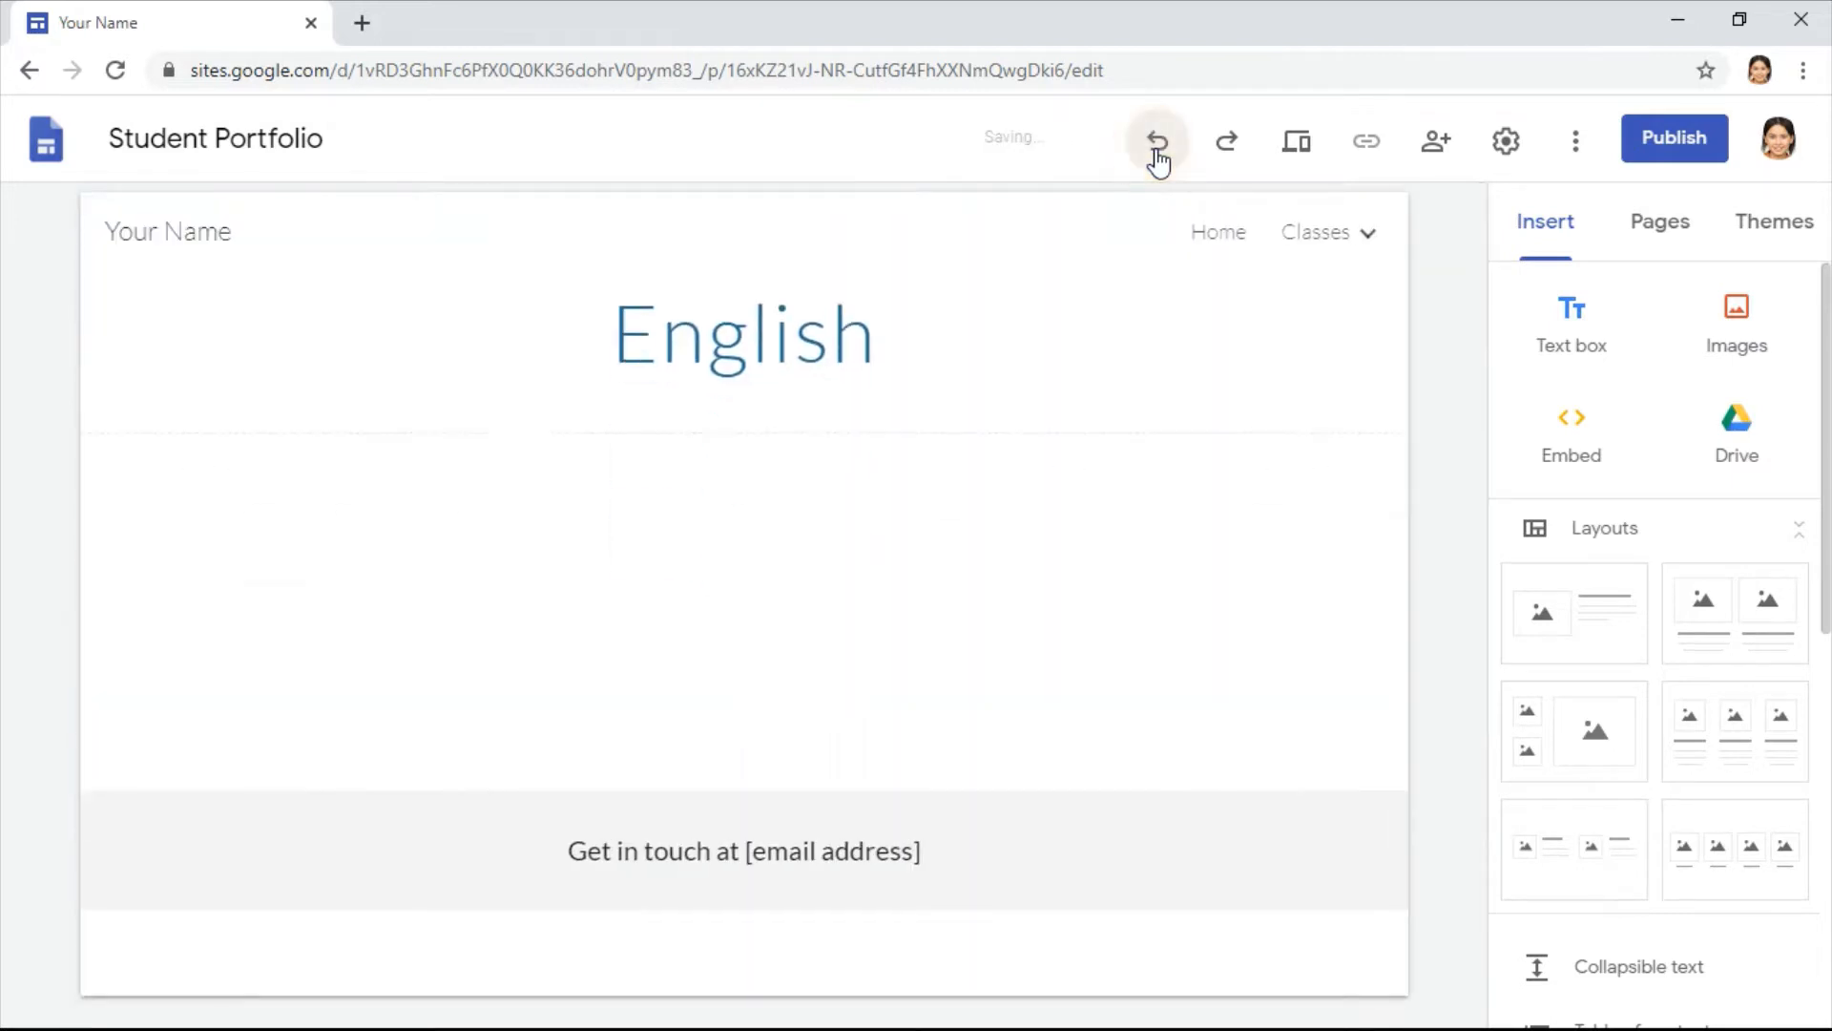
click(1158, 151)
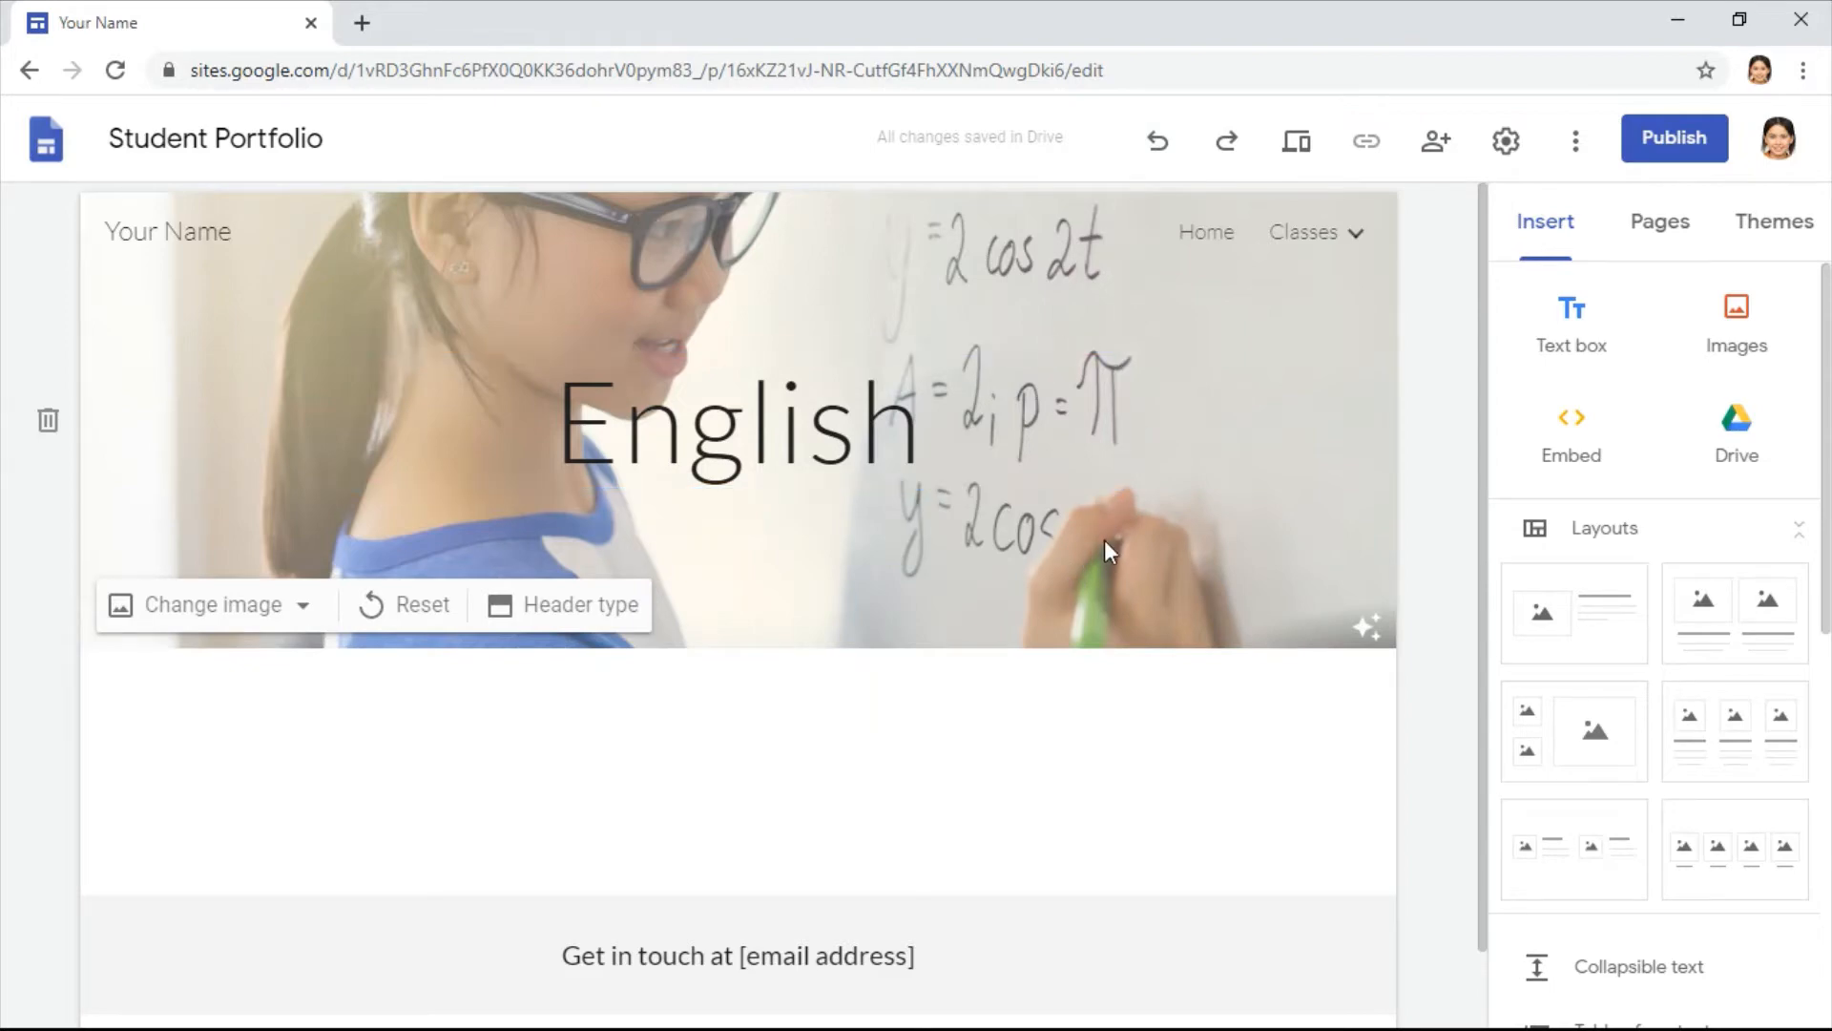
Step: Replace the English page's header image with the gallery photo of a blue notebook and pen beside a tablet
click(252, 616)
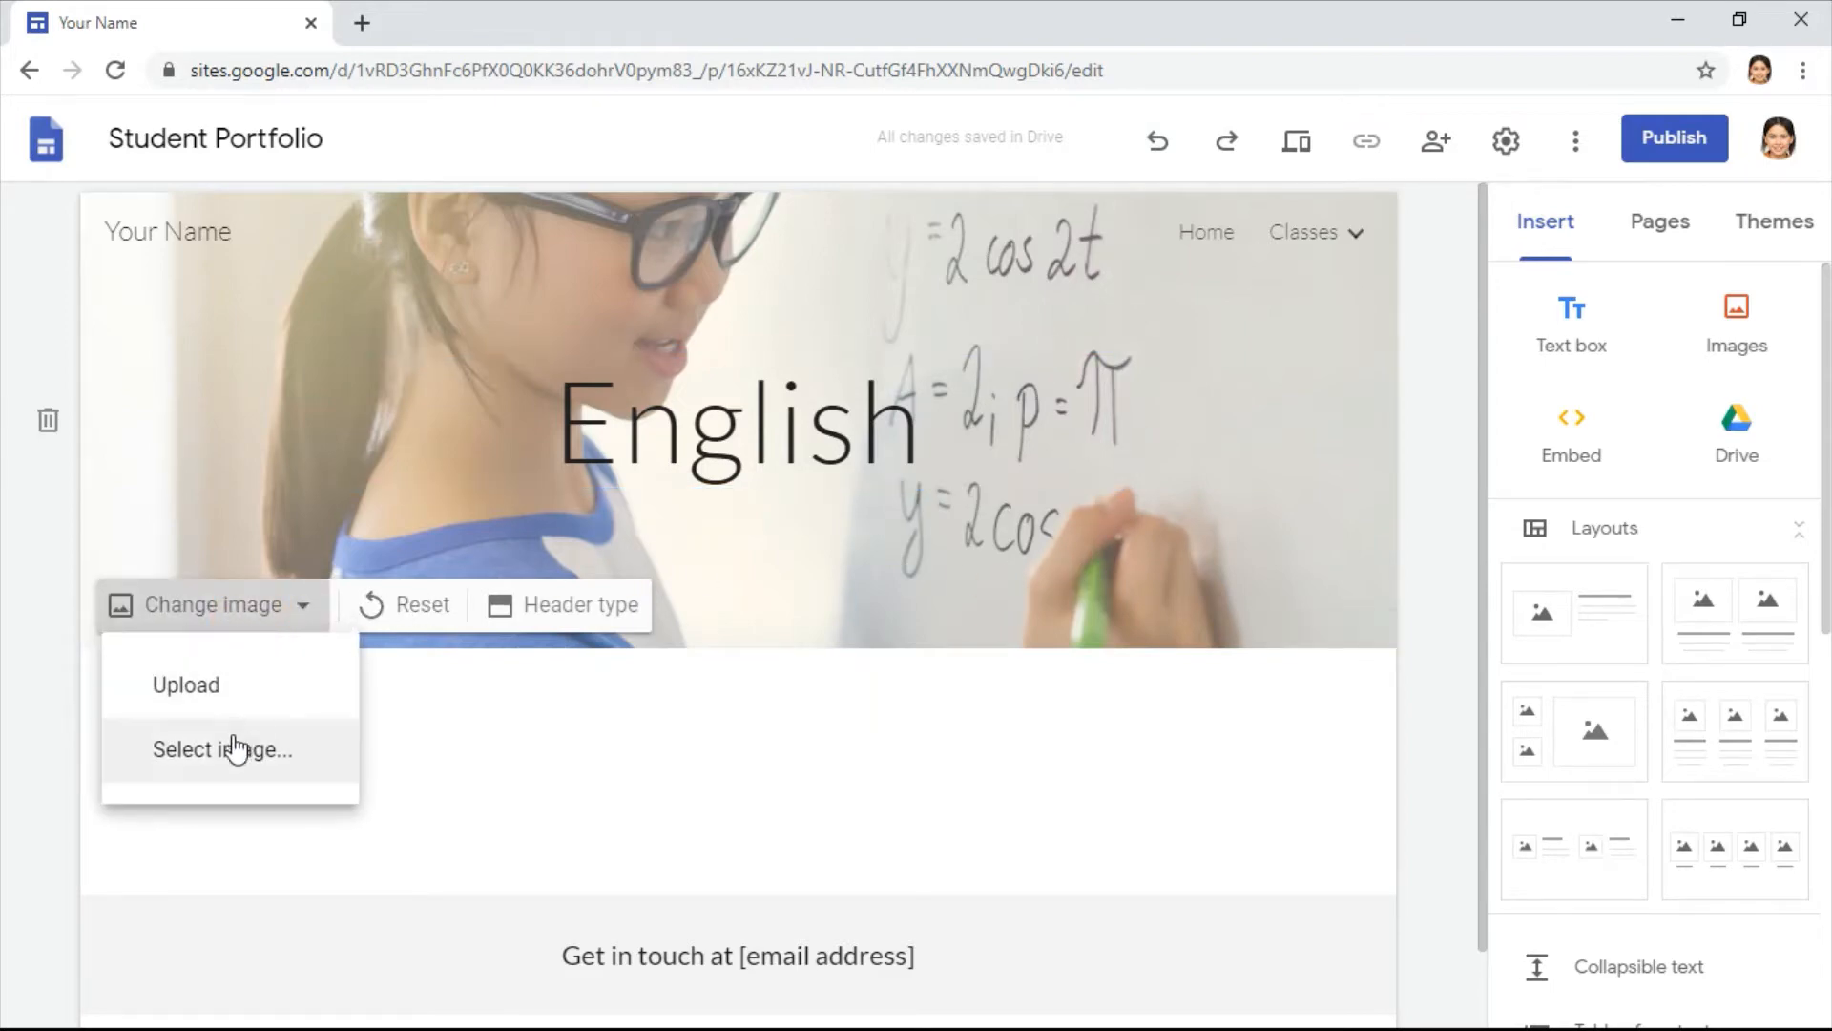
click(344, 764)
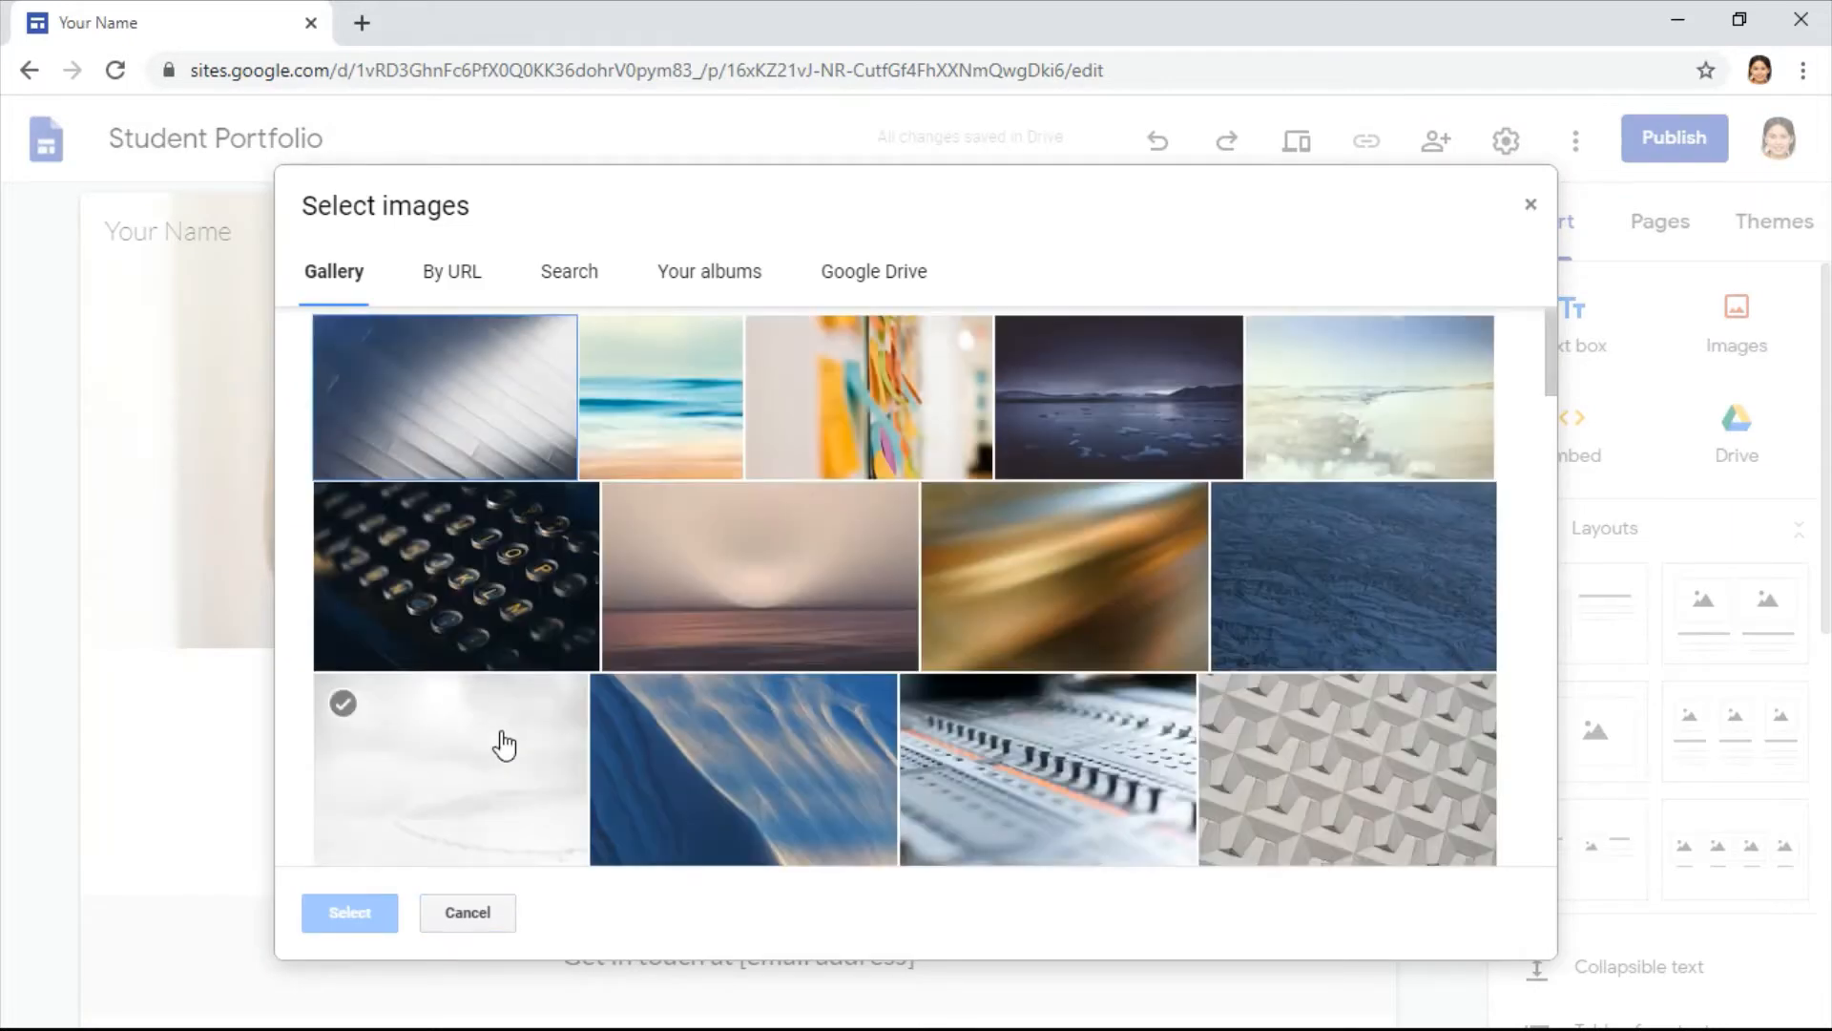
scroll(502, 744, down, 4)
click(508, 743)
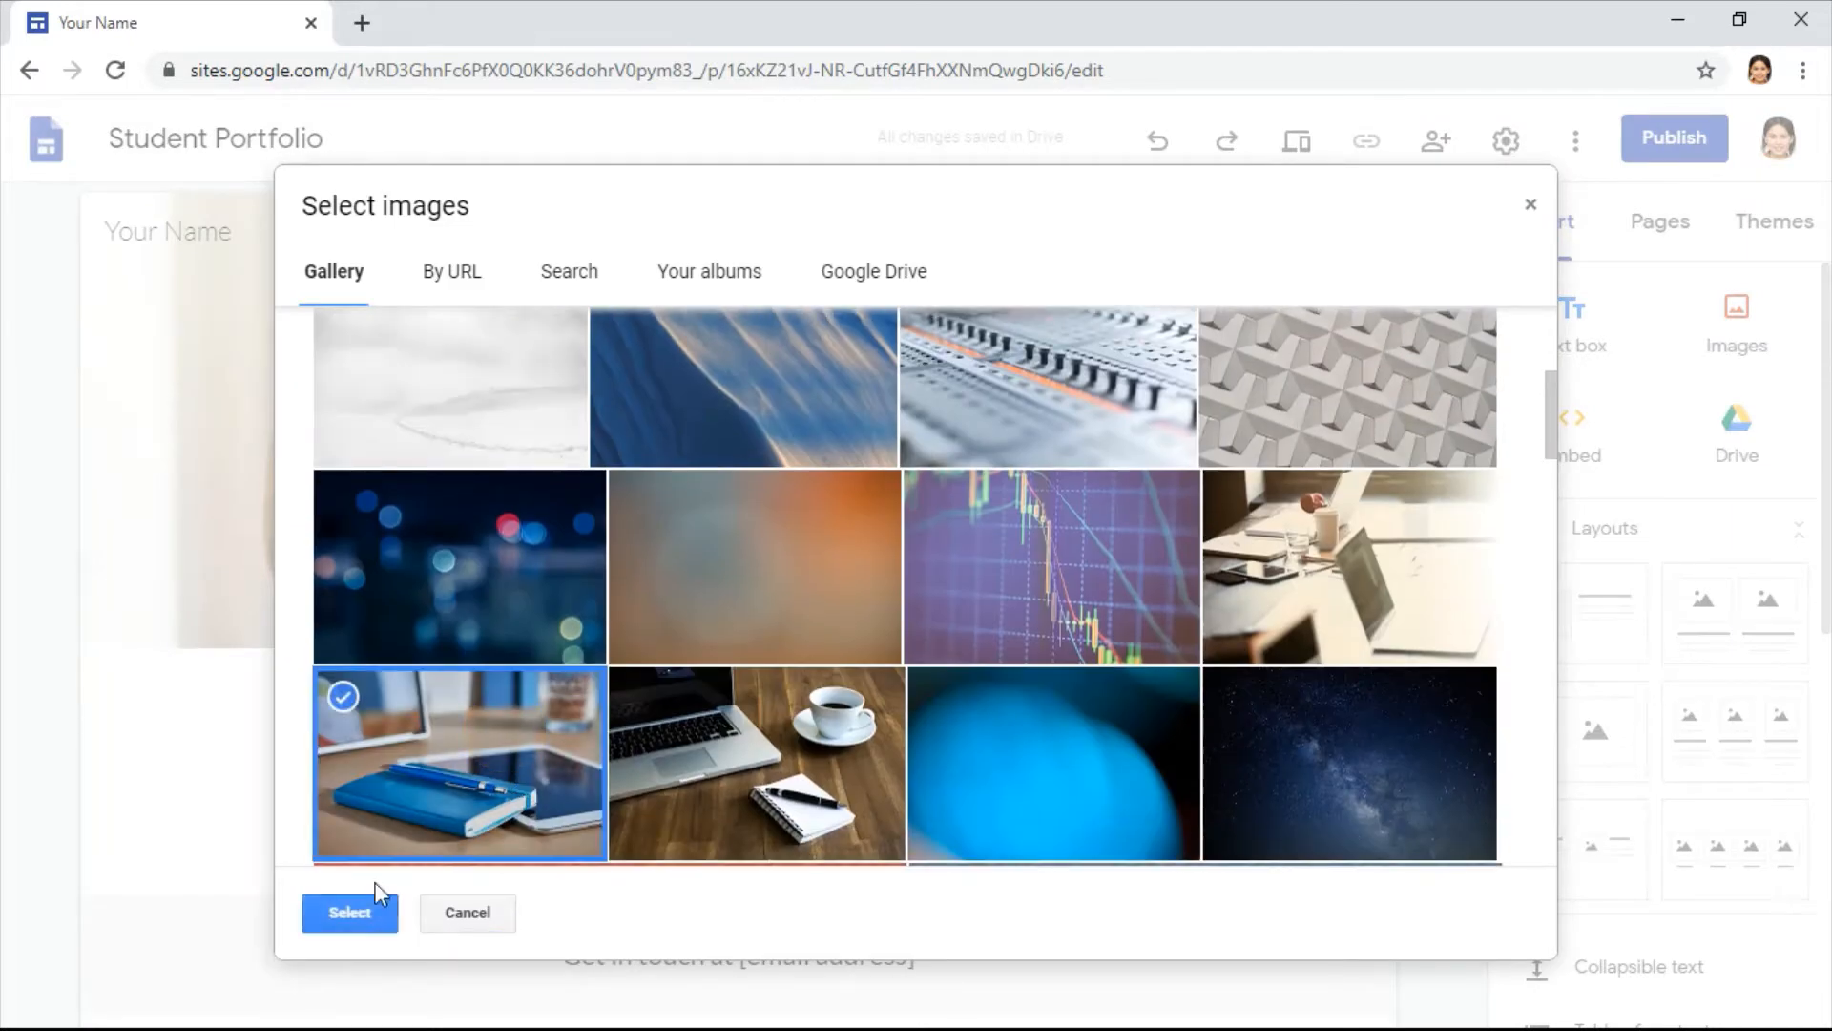
click(362, 901)
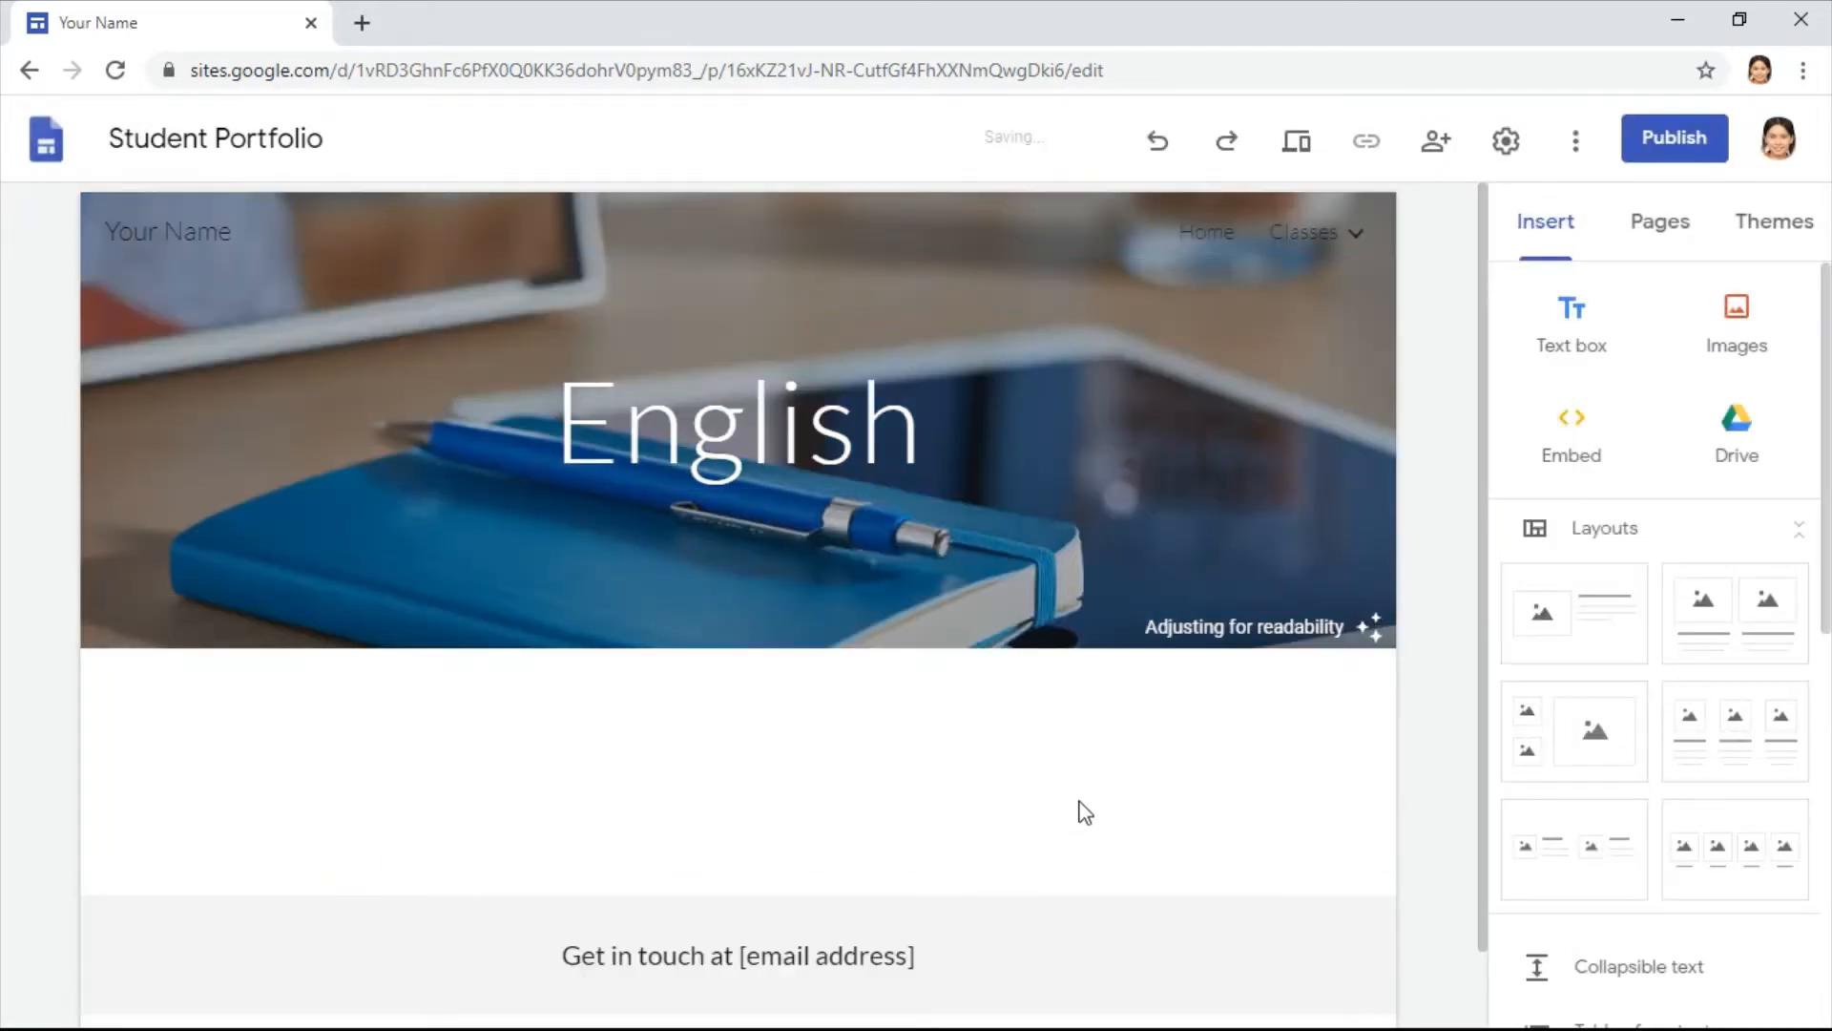
Step: Insert the layout with one image beside a title and text below the English page's header
scroll(1076, 805, down, 1)
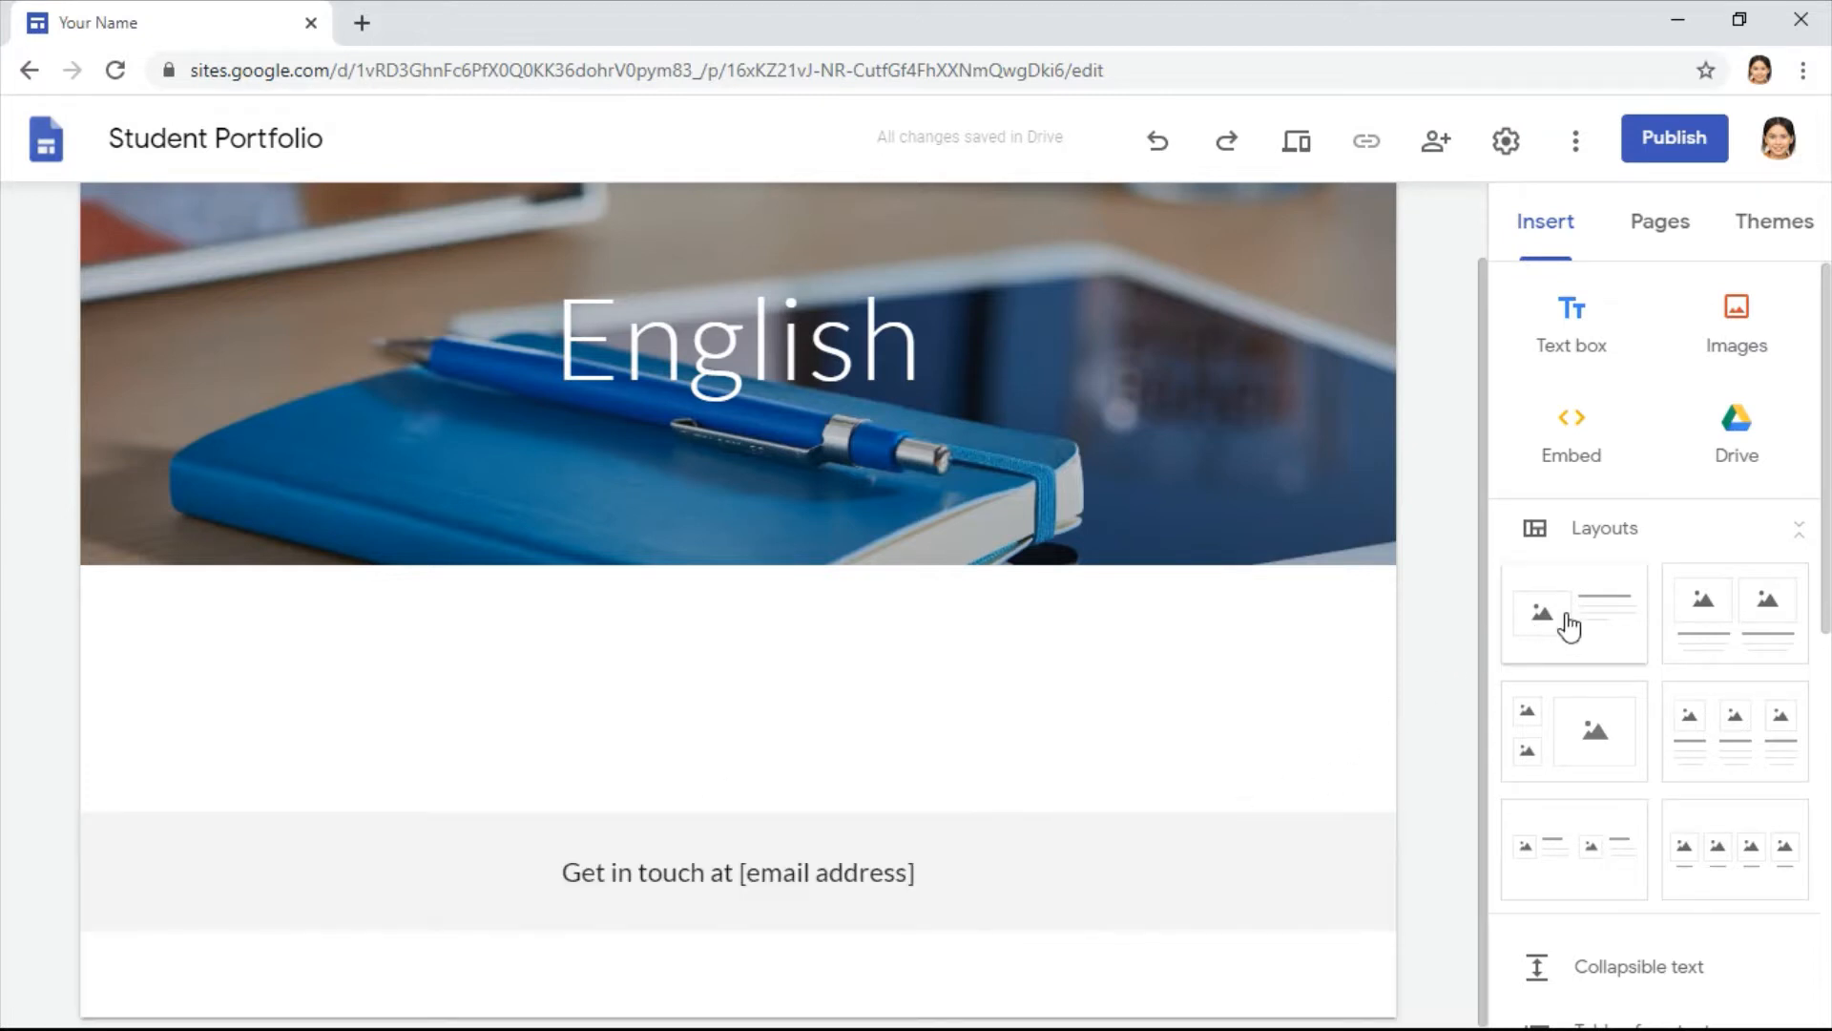
click(287, 687)
click(1613, 611)
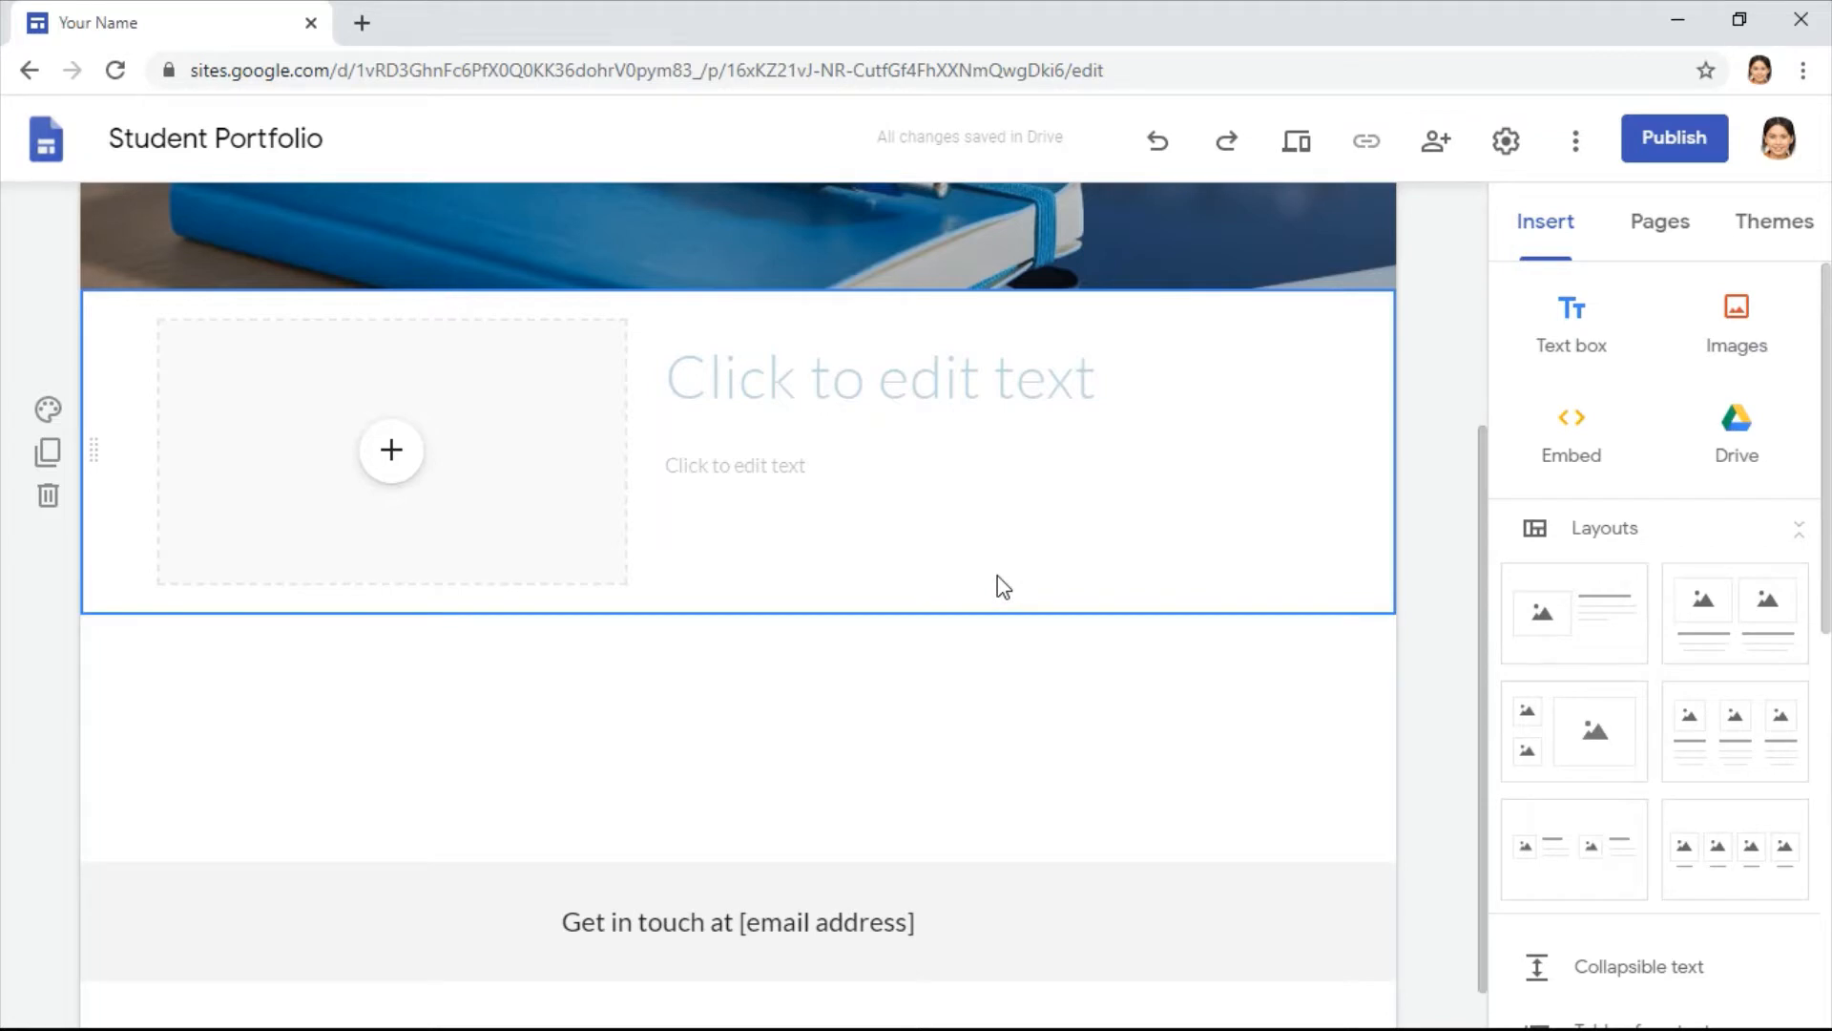
Step: Fill the new layout's image placeholder with the "First draft" document from Google Drive
click(399, 468)
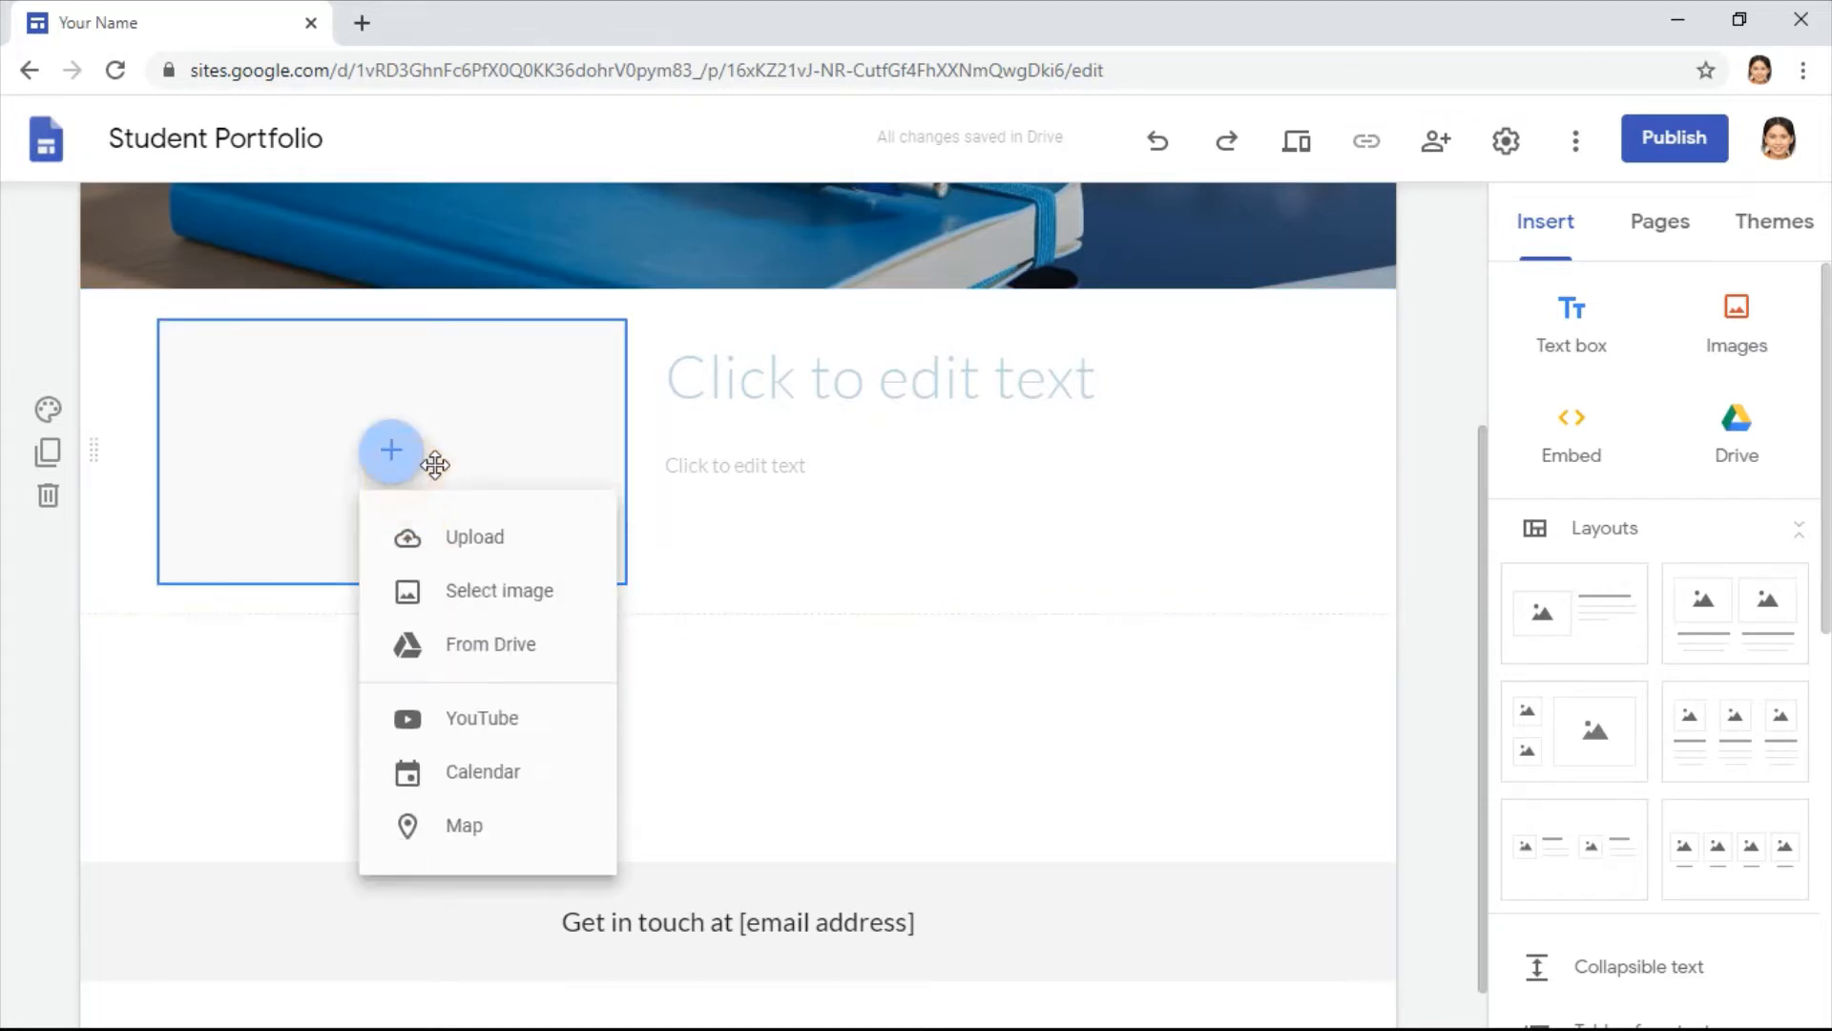
click(477, 644)
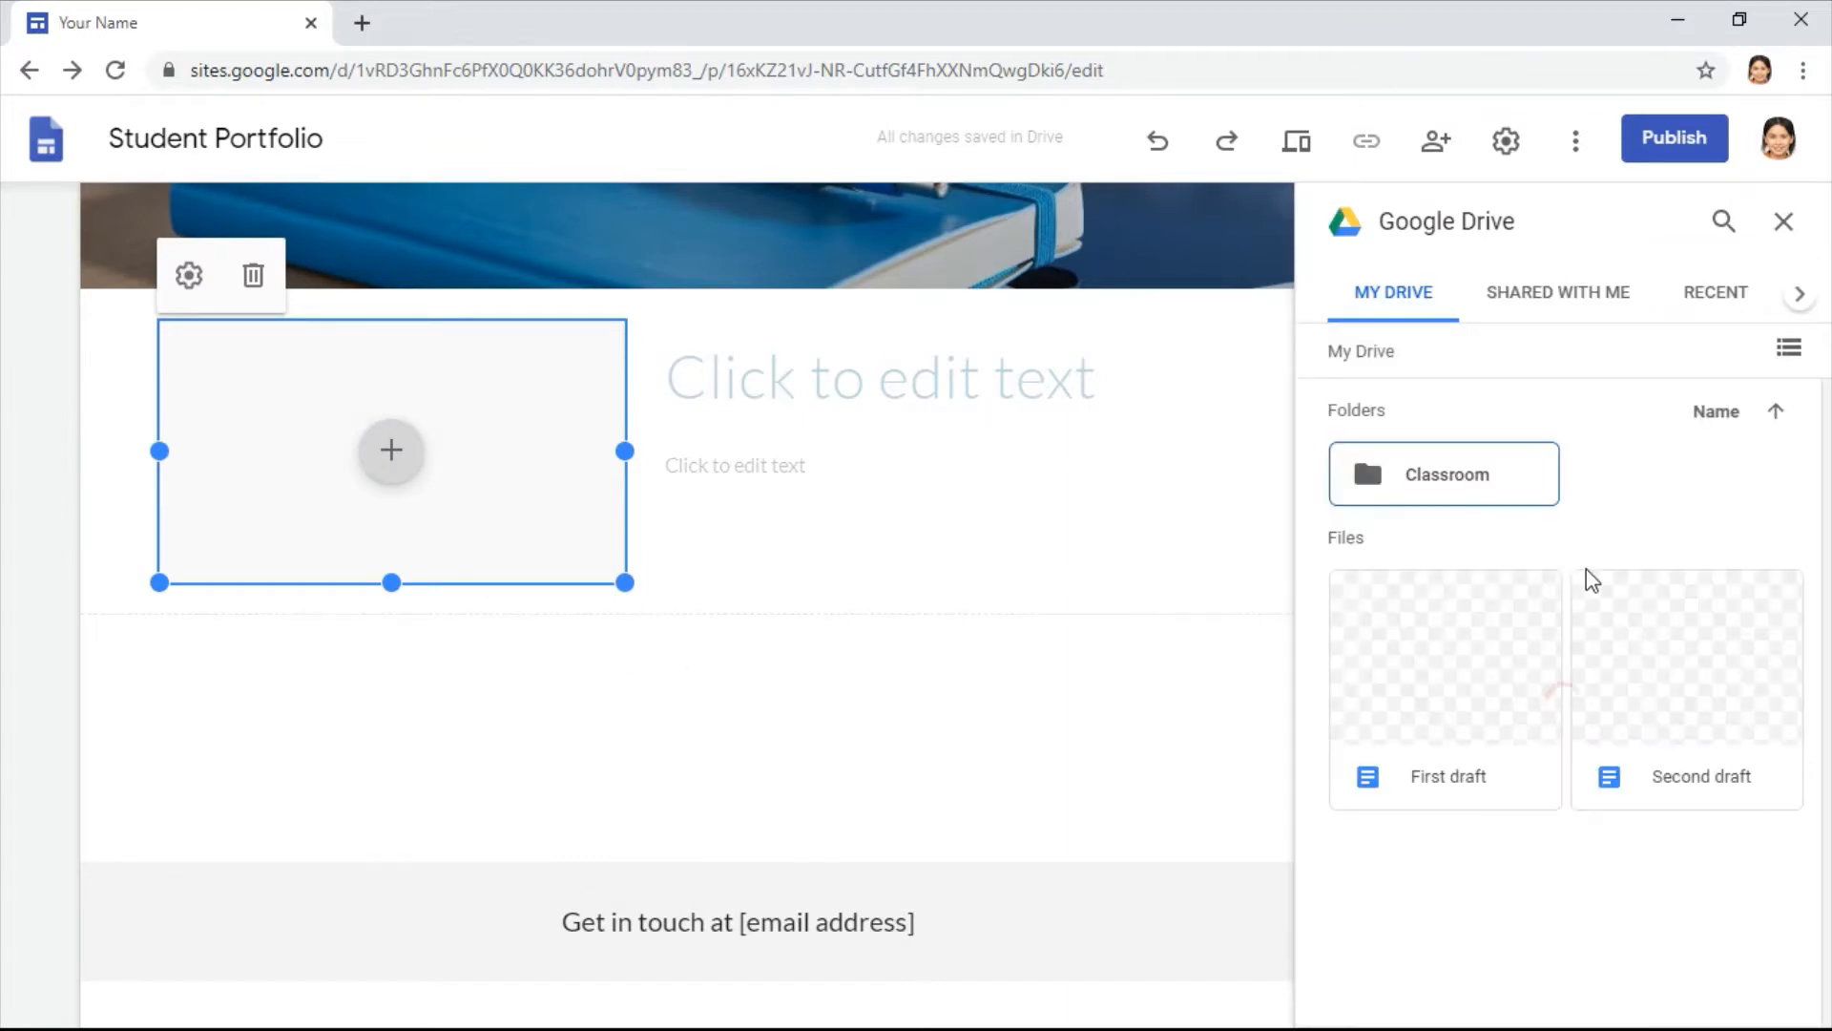
click(1475, 632)
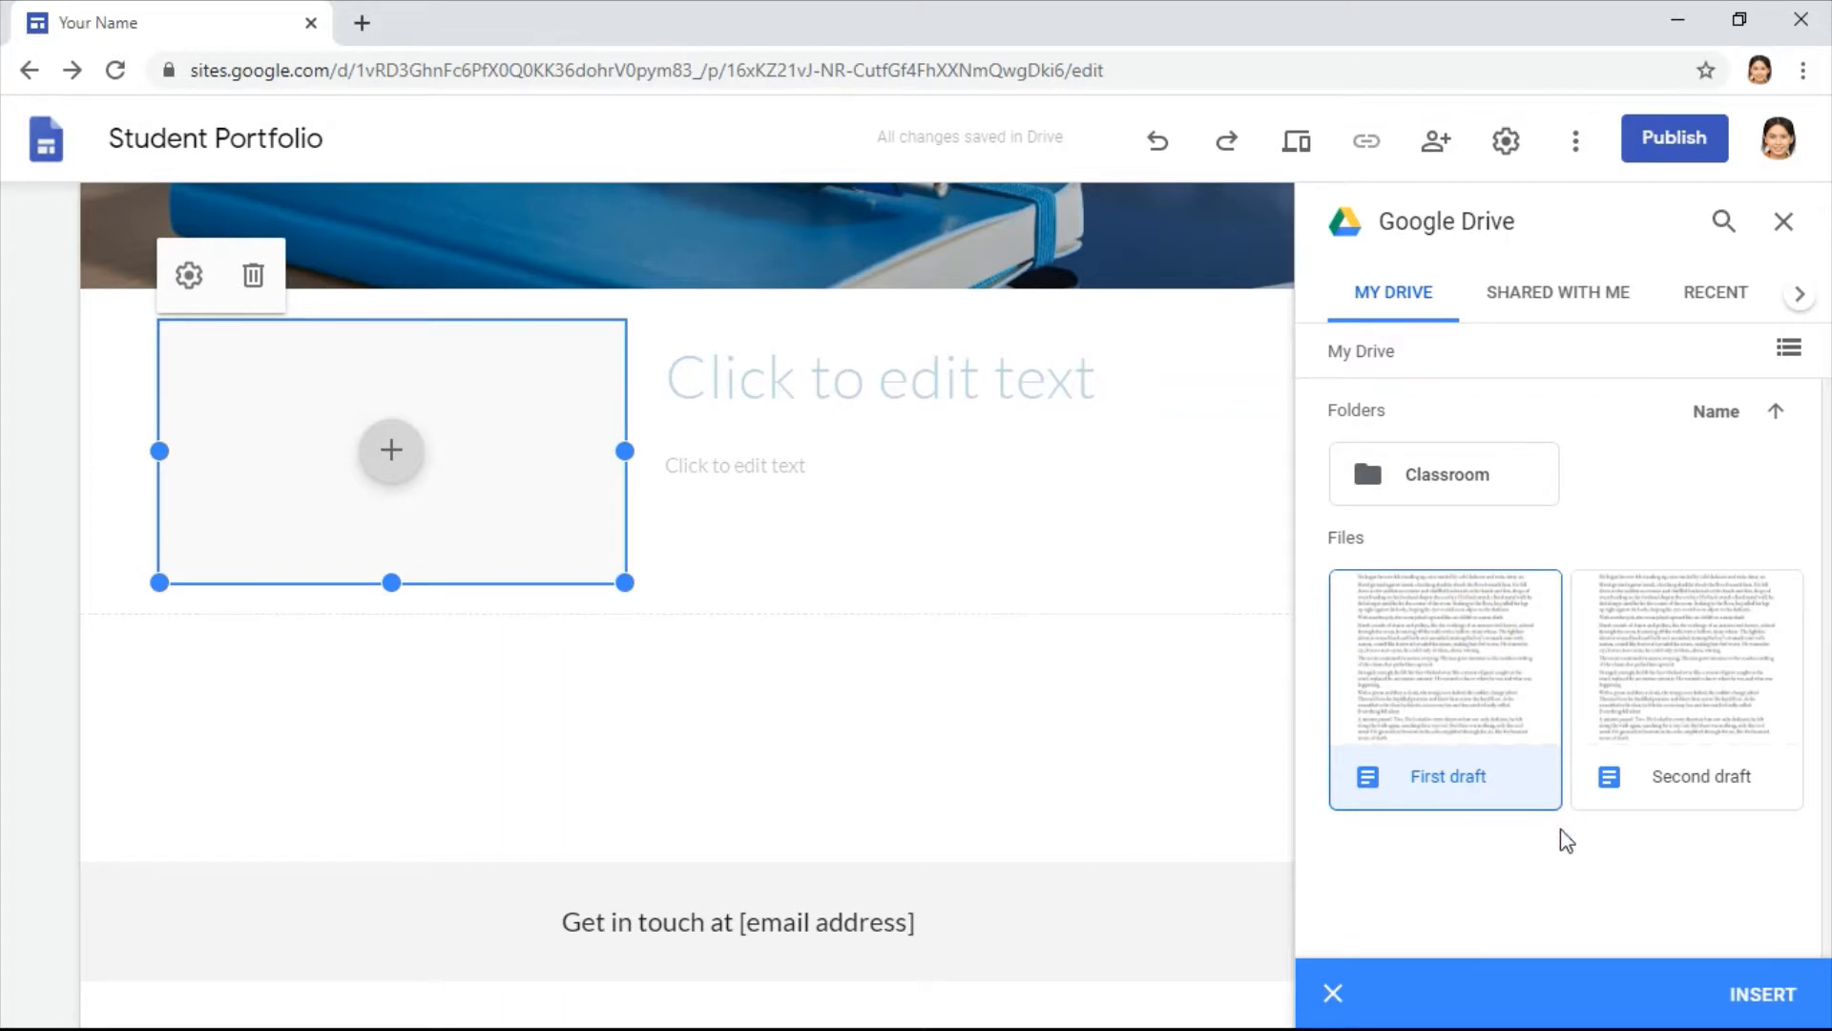
click(1761, 993)
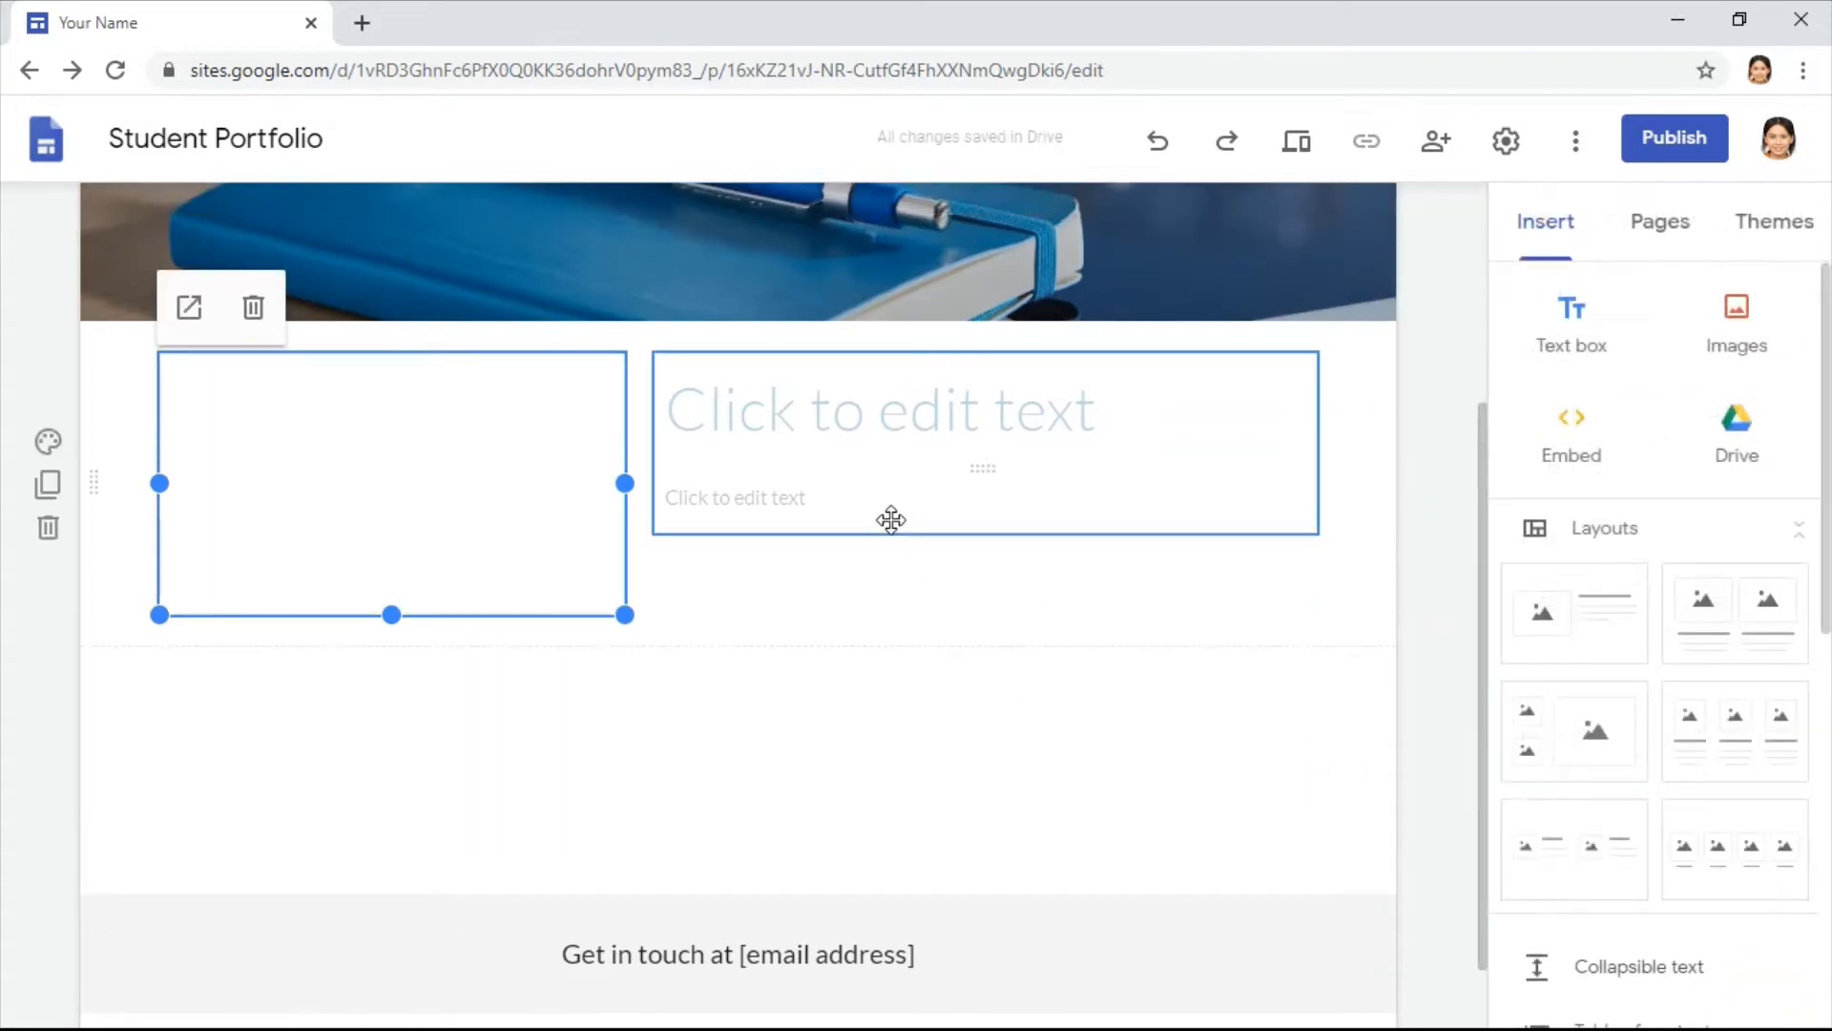
Step: Enter "First draft" as the title beside the embedded document
click(763, 413)
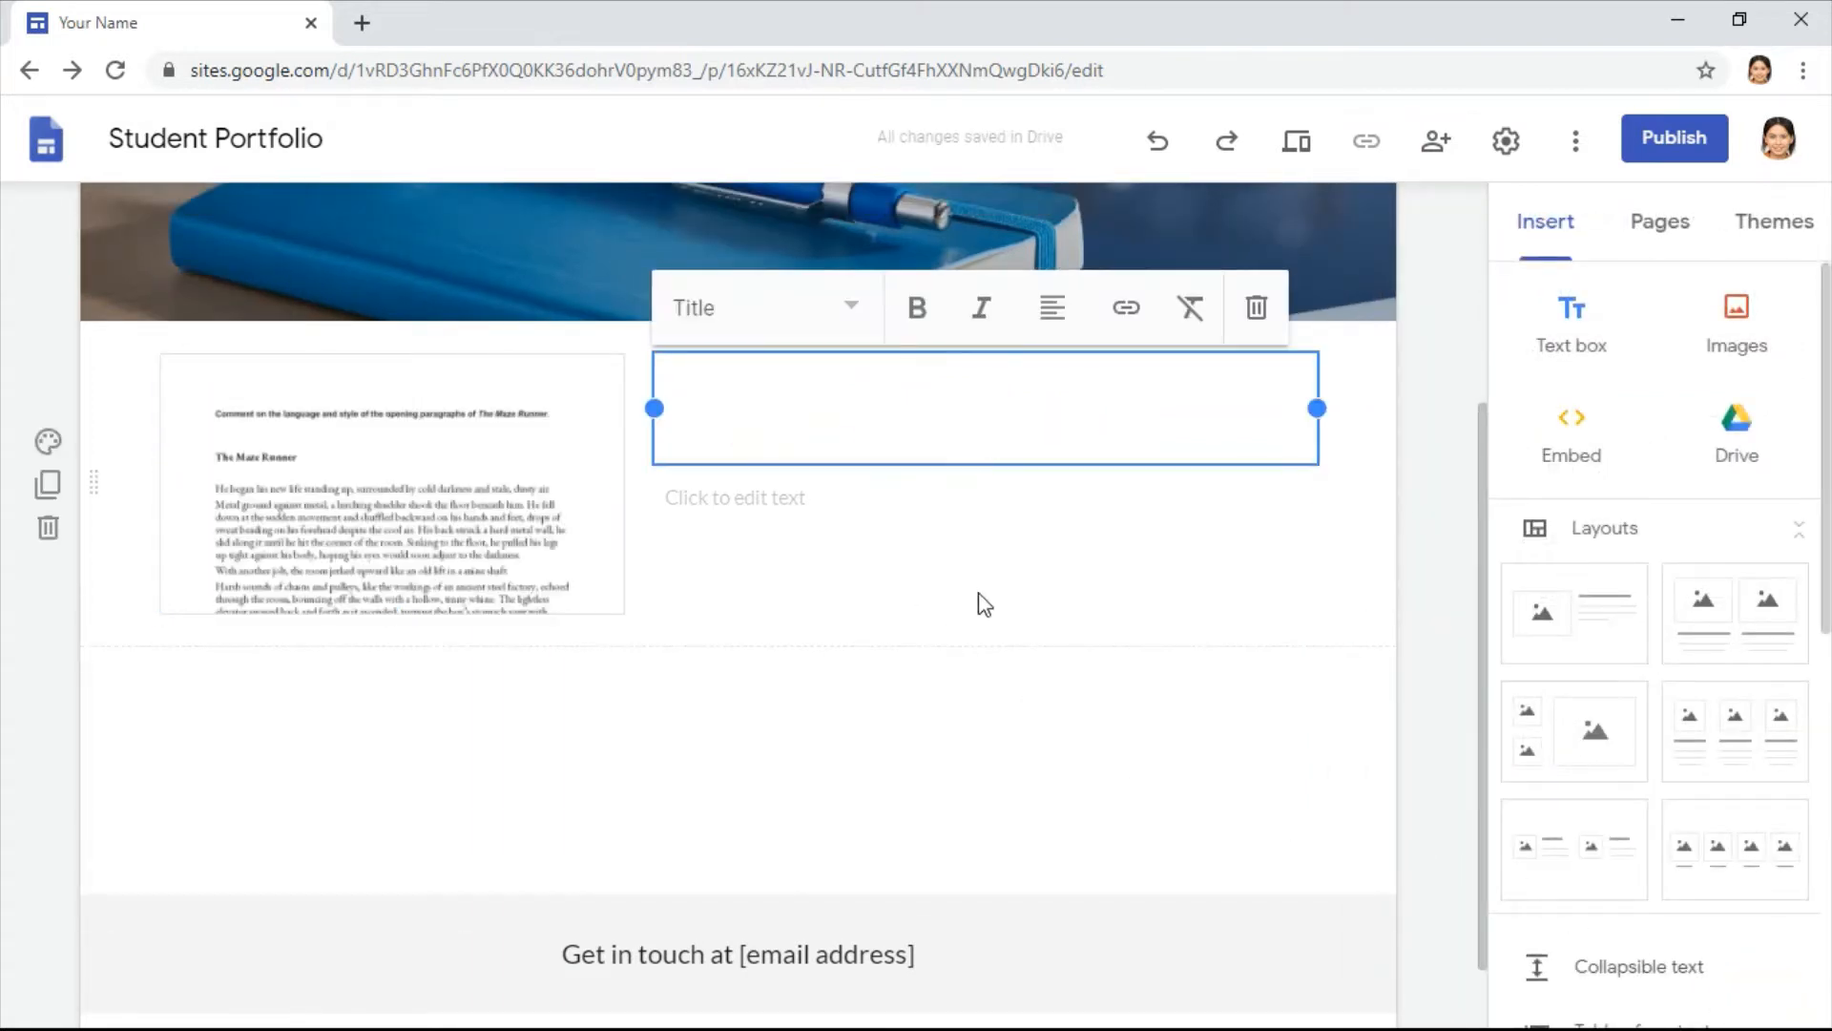
text(Firs)
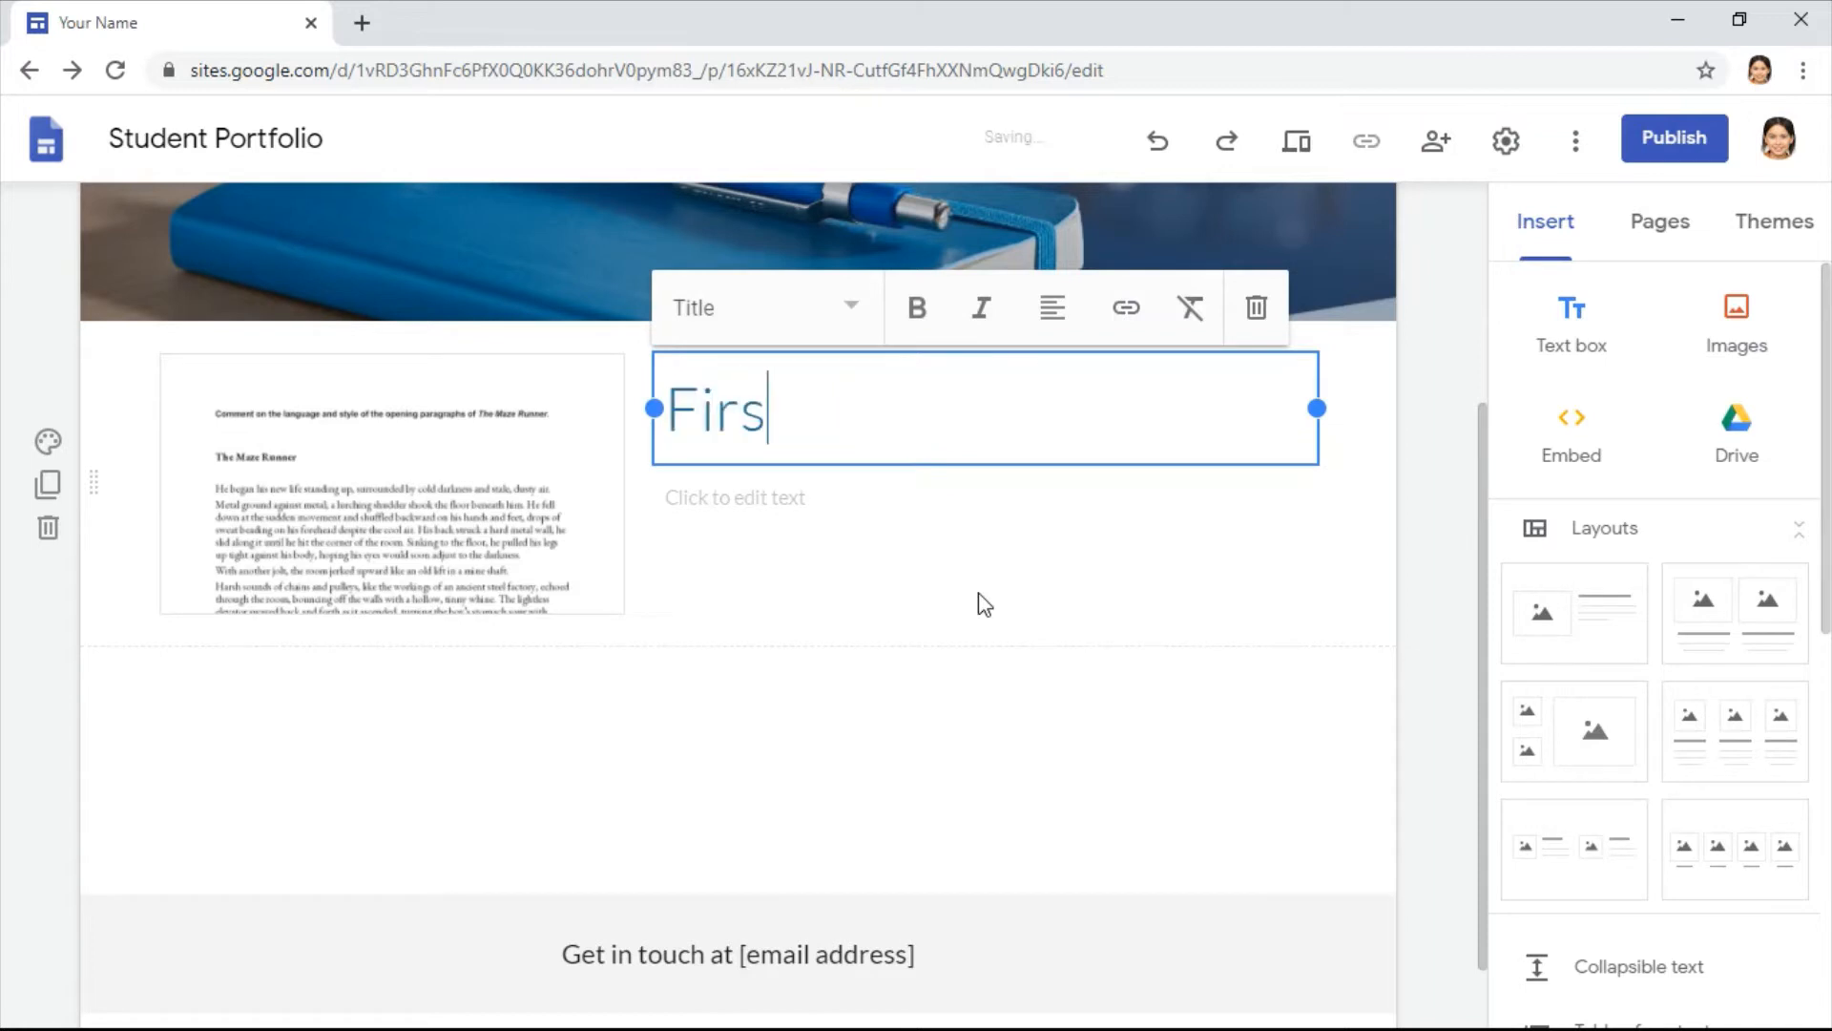
text(t draft)
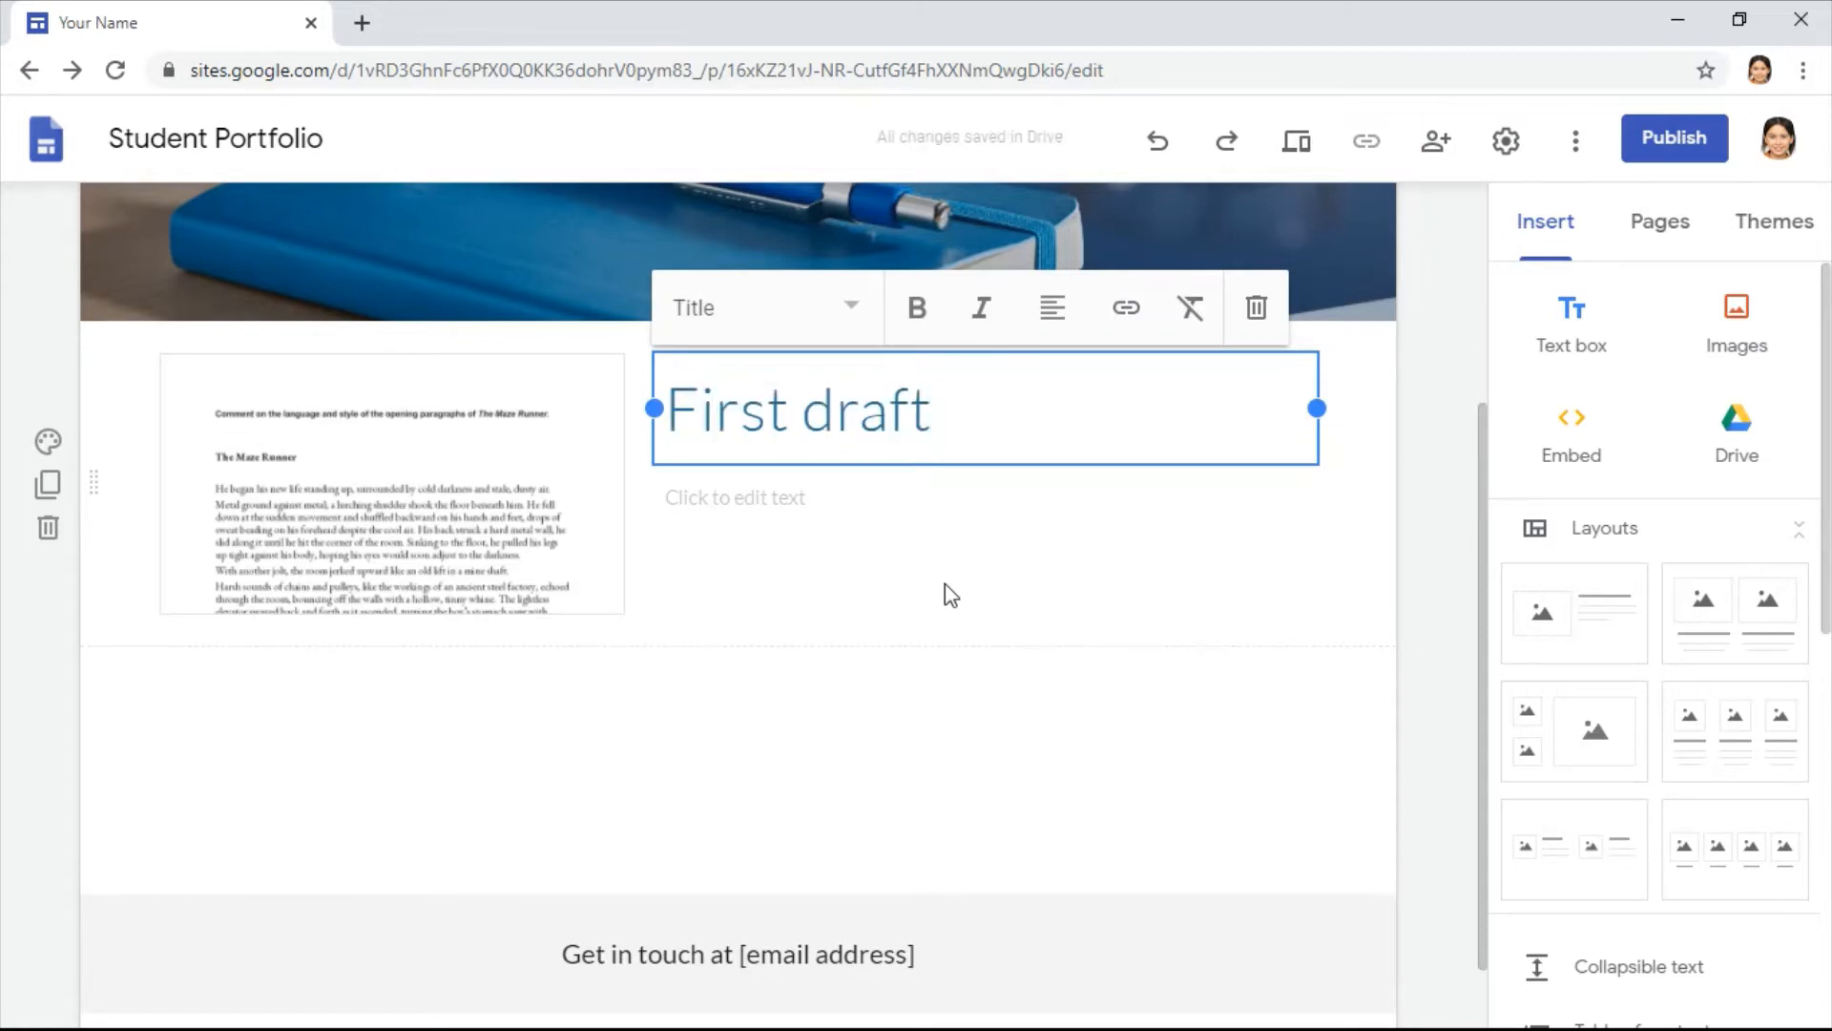
Step: Fill the text under the First draft title with the lines "Areas of strength:" and "Areas of growth: Use of past tense forms"
click(792, 511)
click(791, 511)
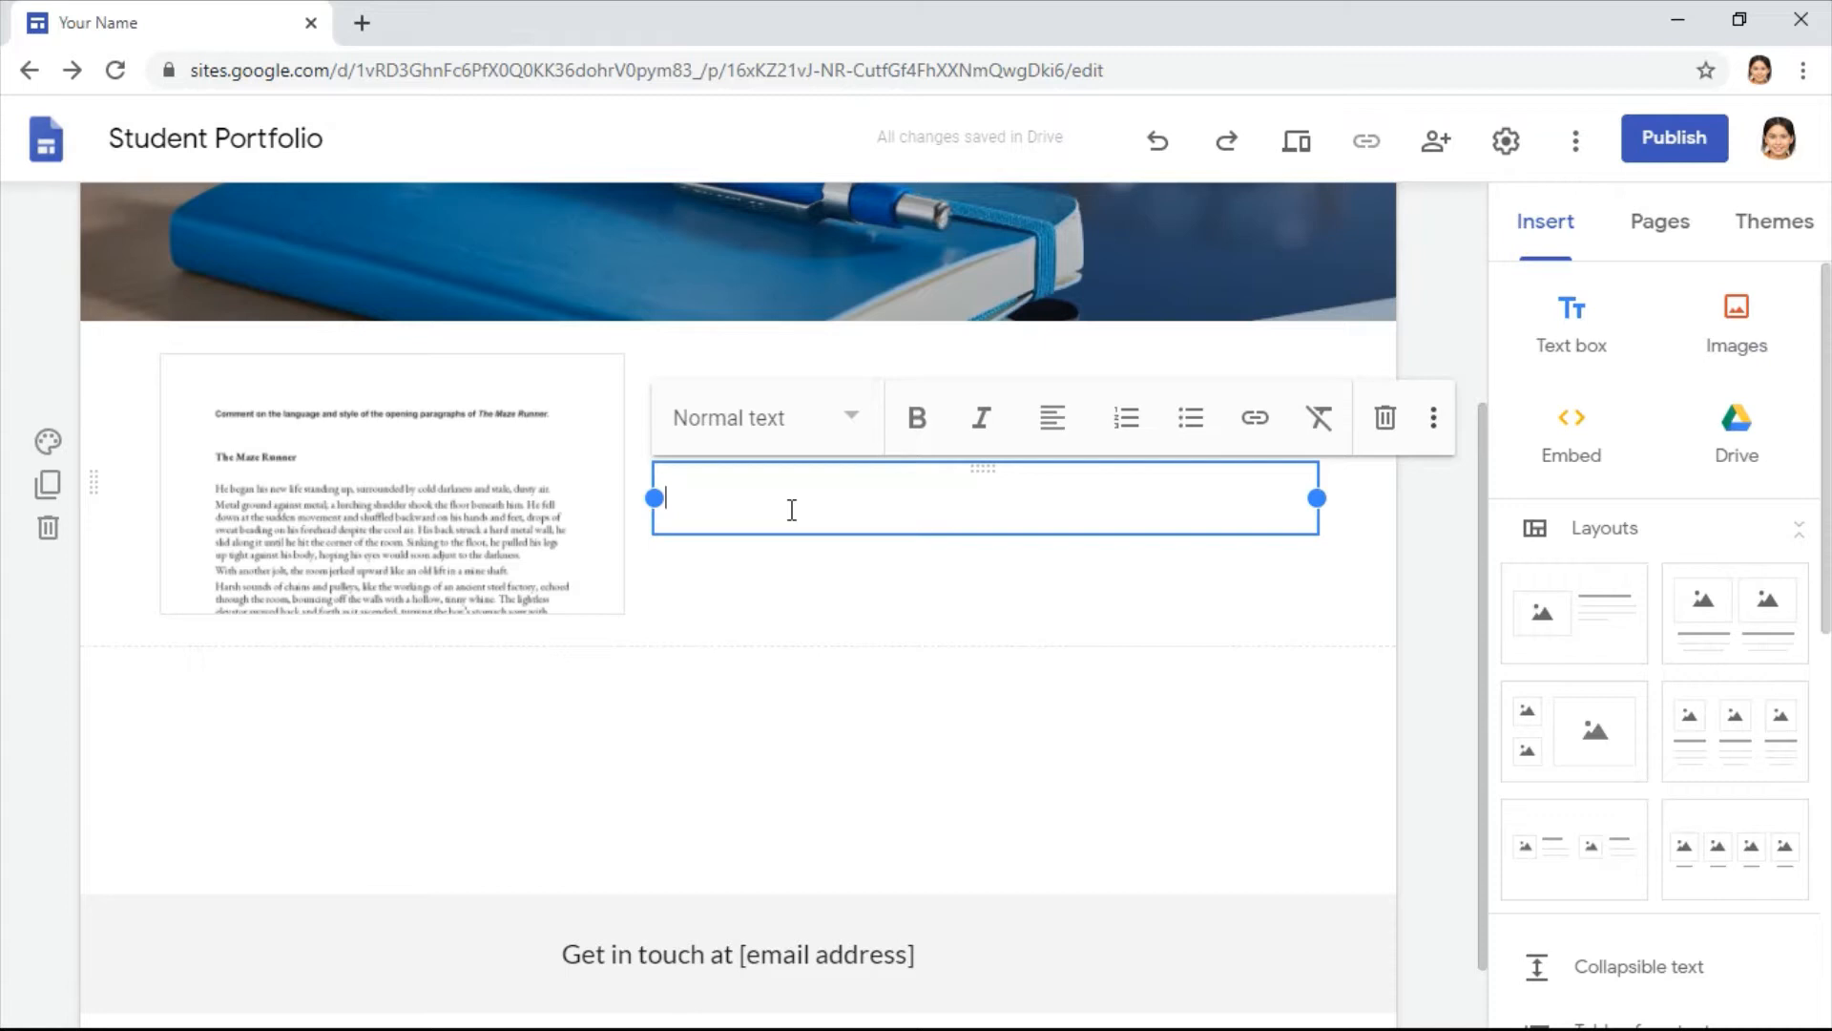
text(Areas o)
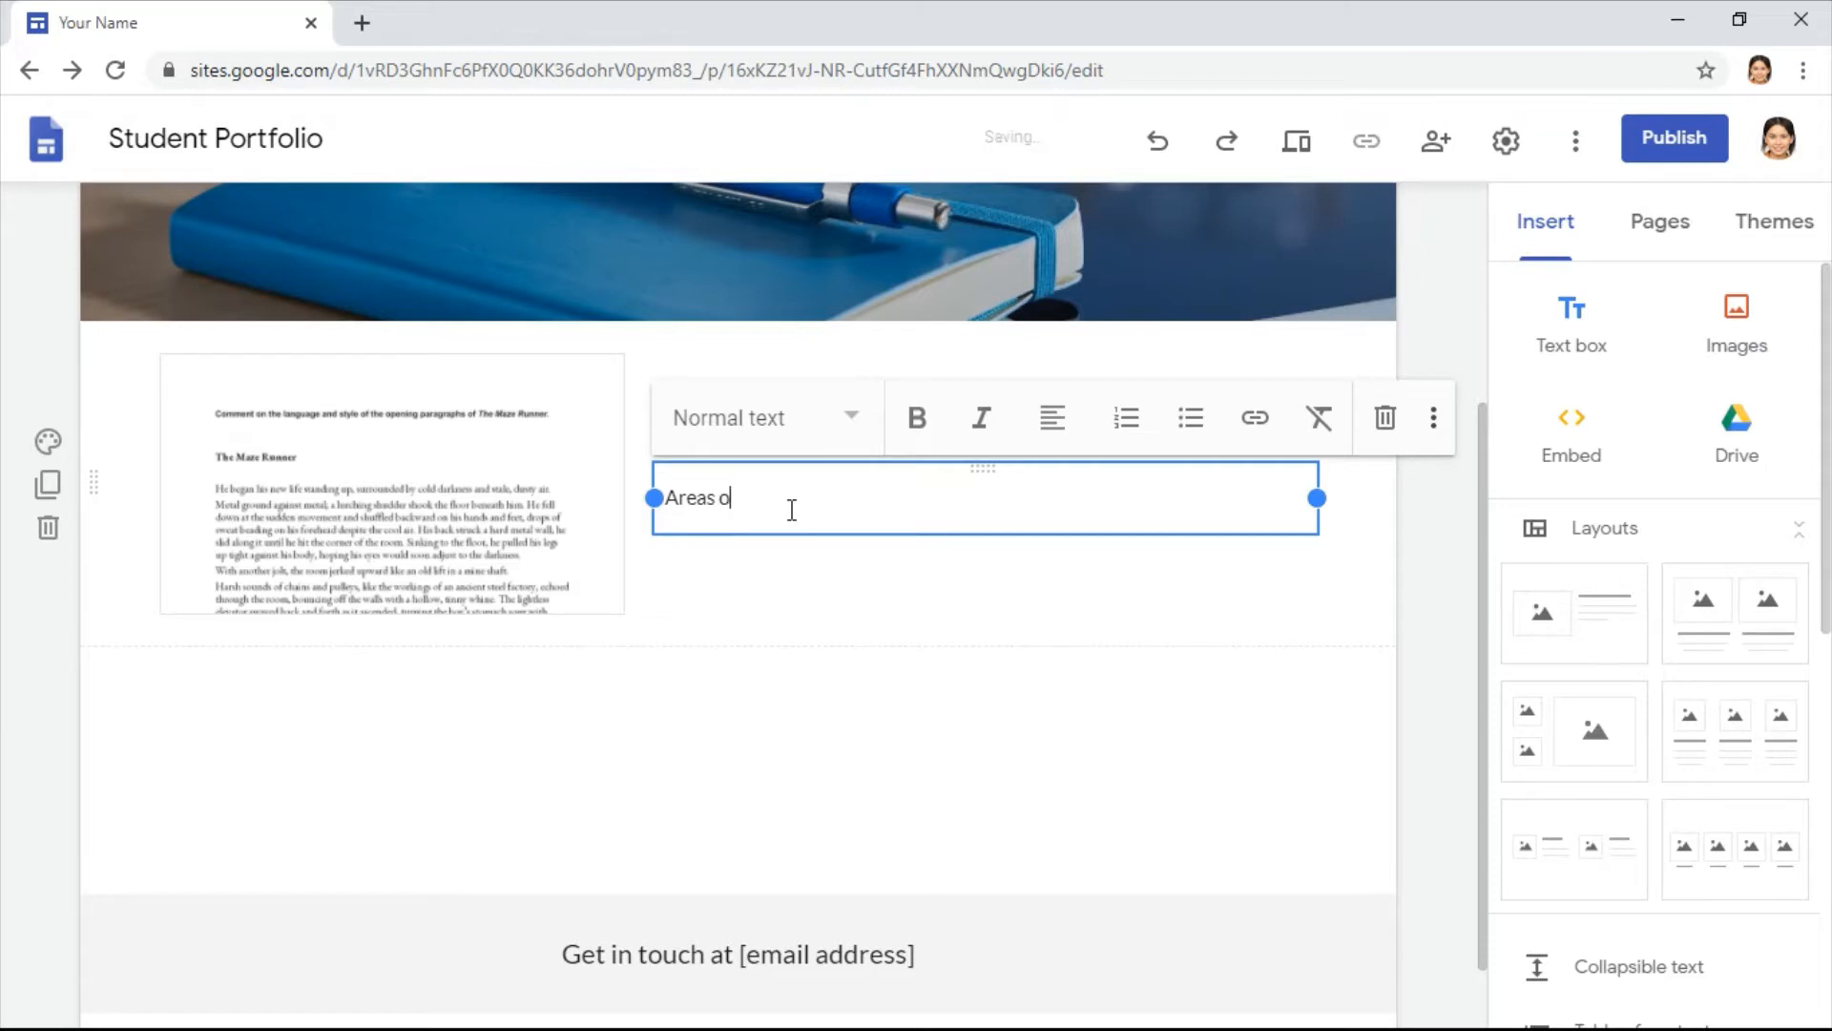
text(f strength:)
key(Return)
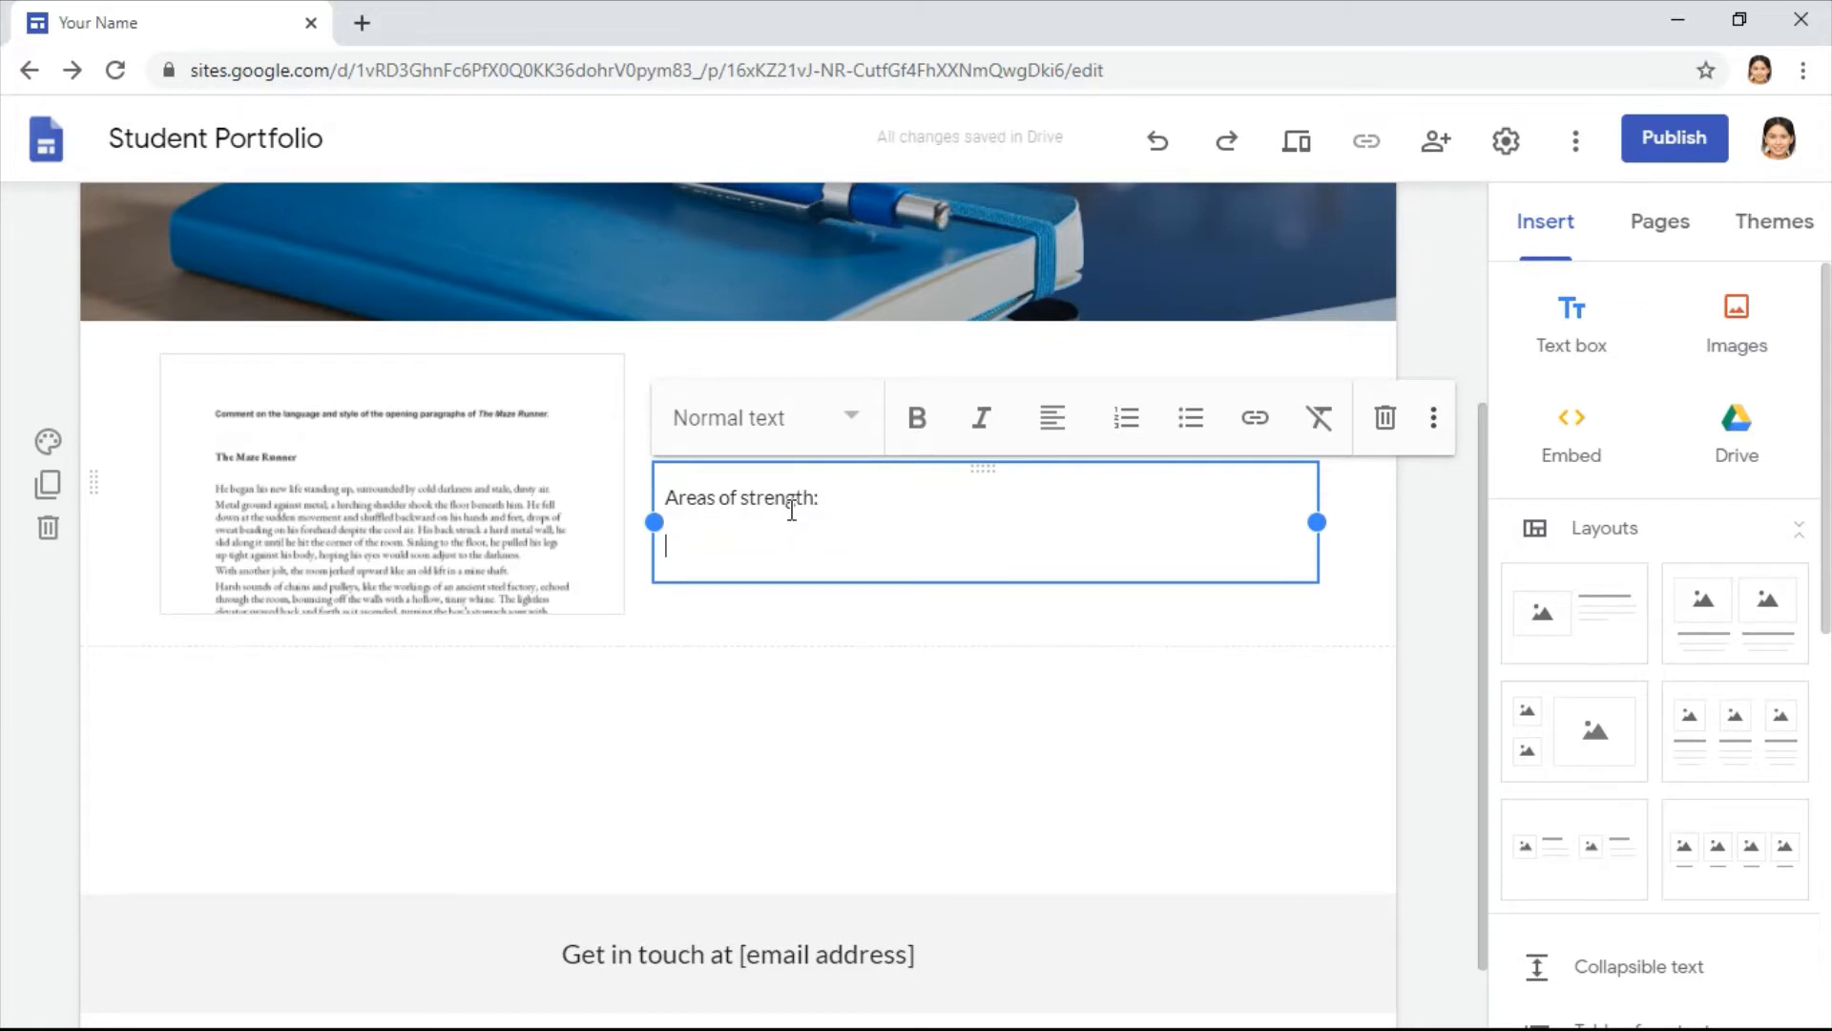
text(Areas of gr)
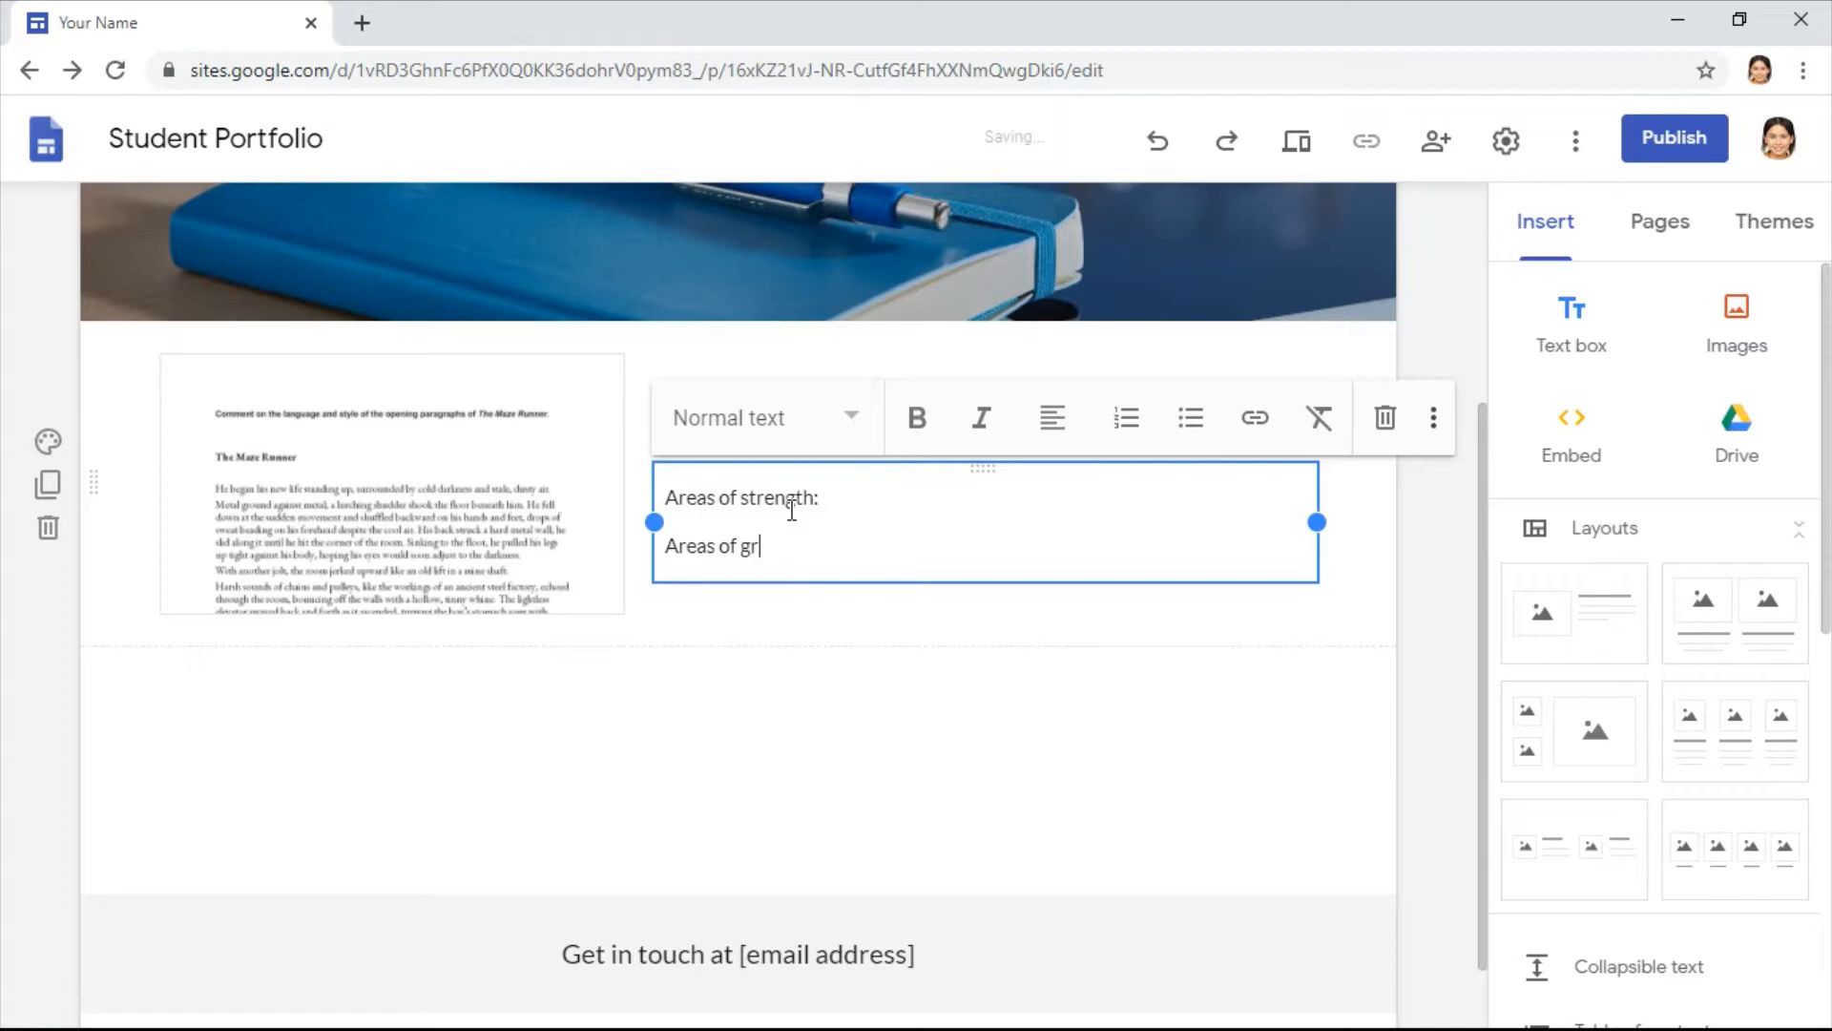
text(owth:)
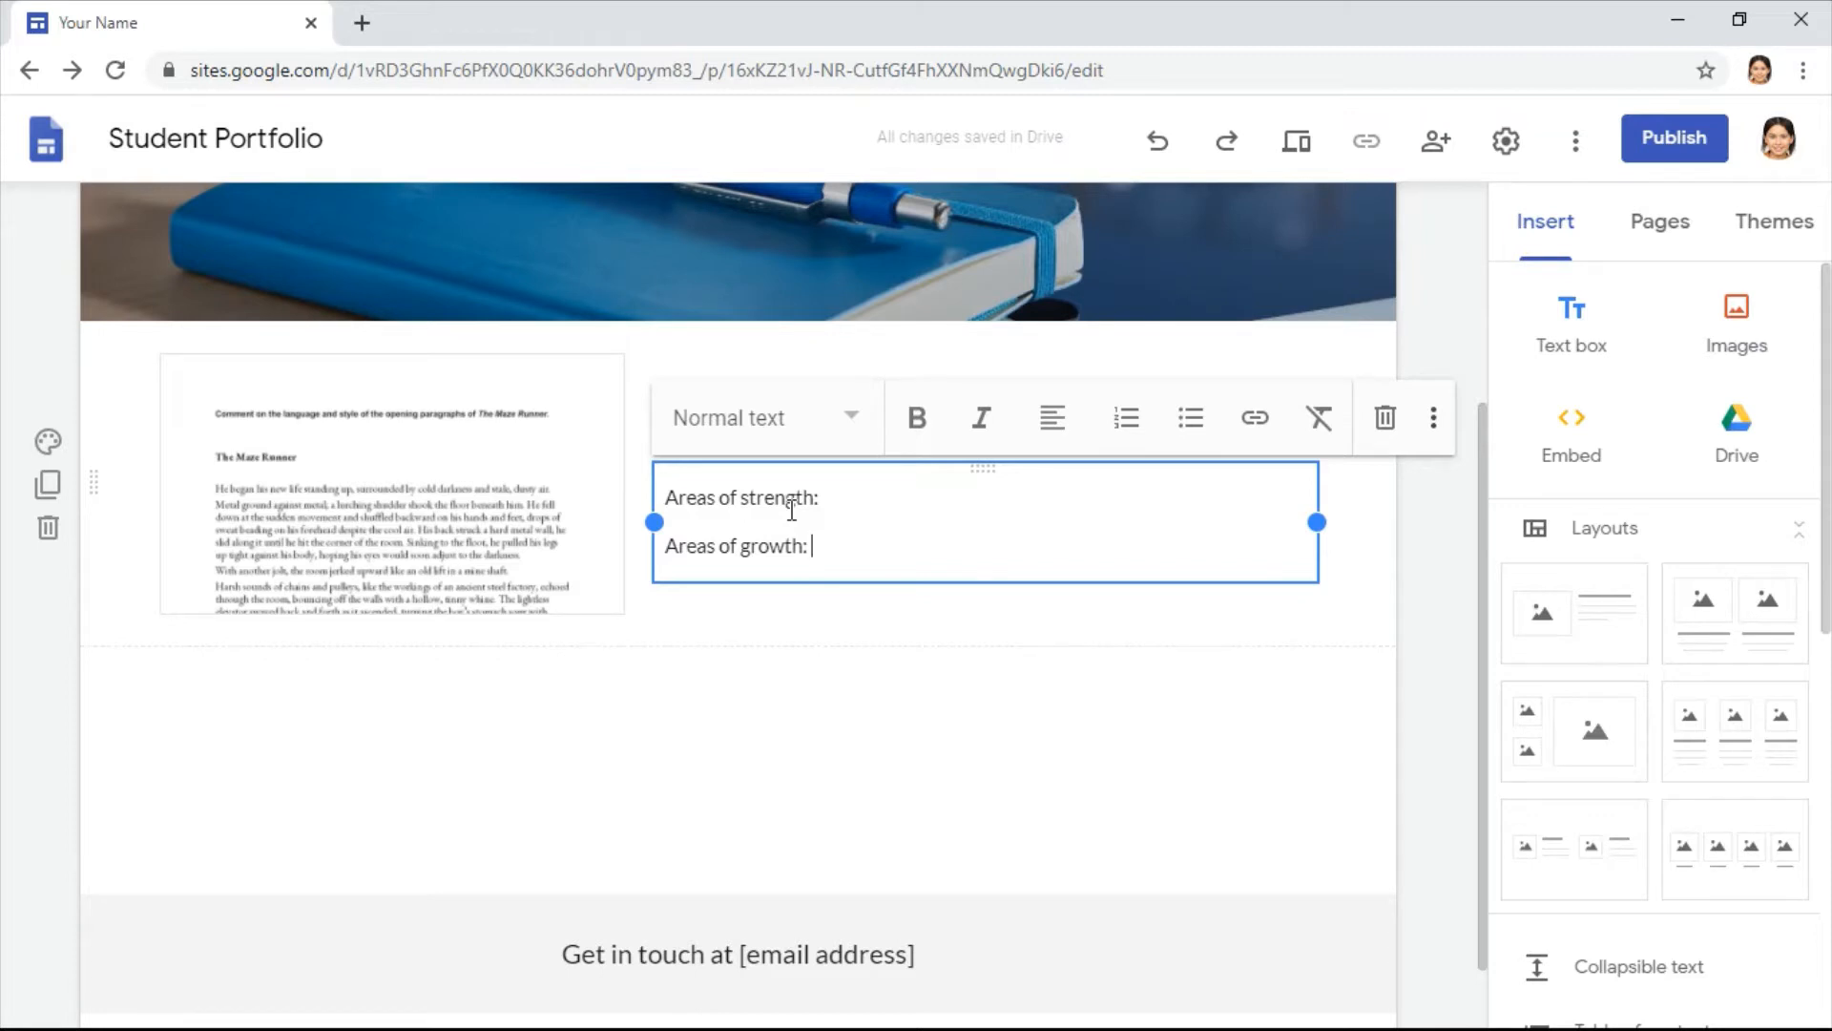
text(Use of pas)
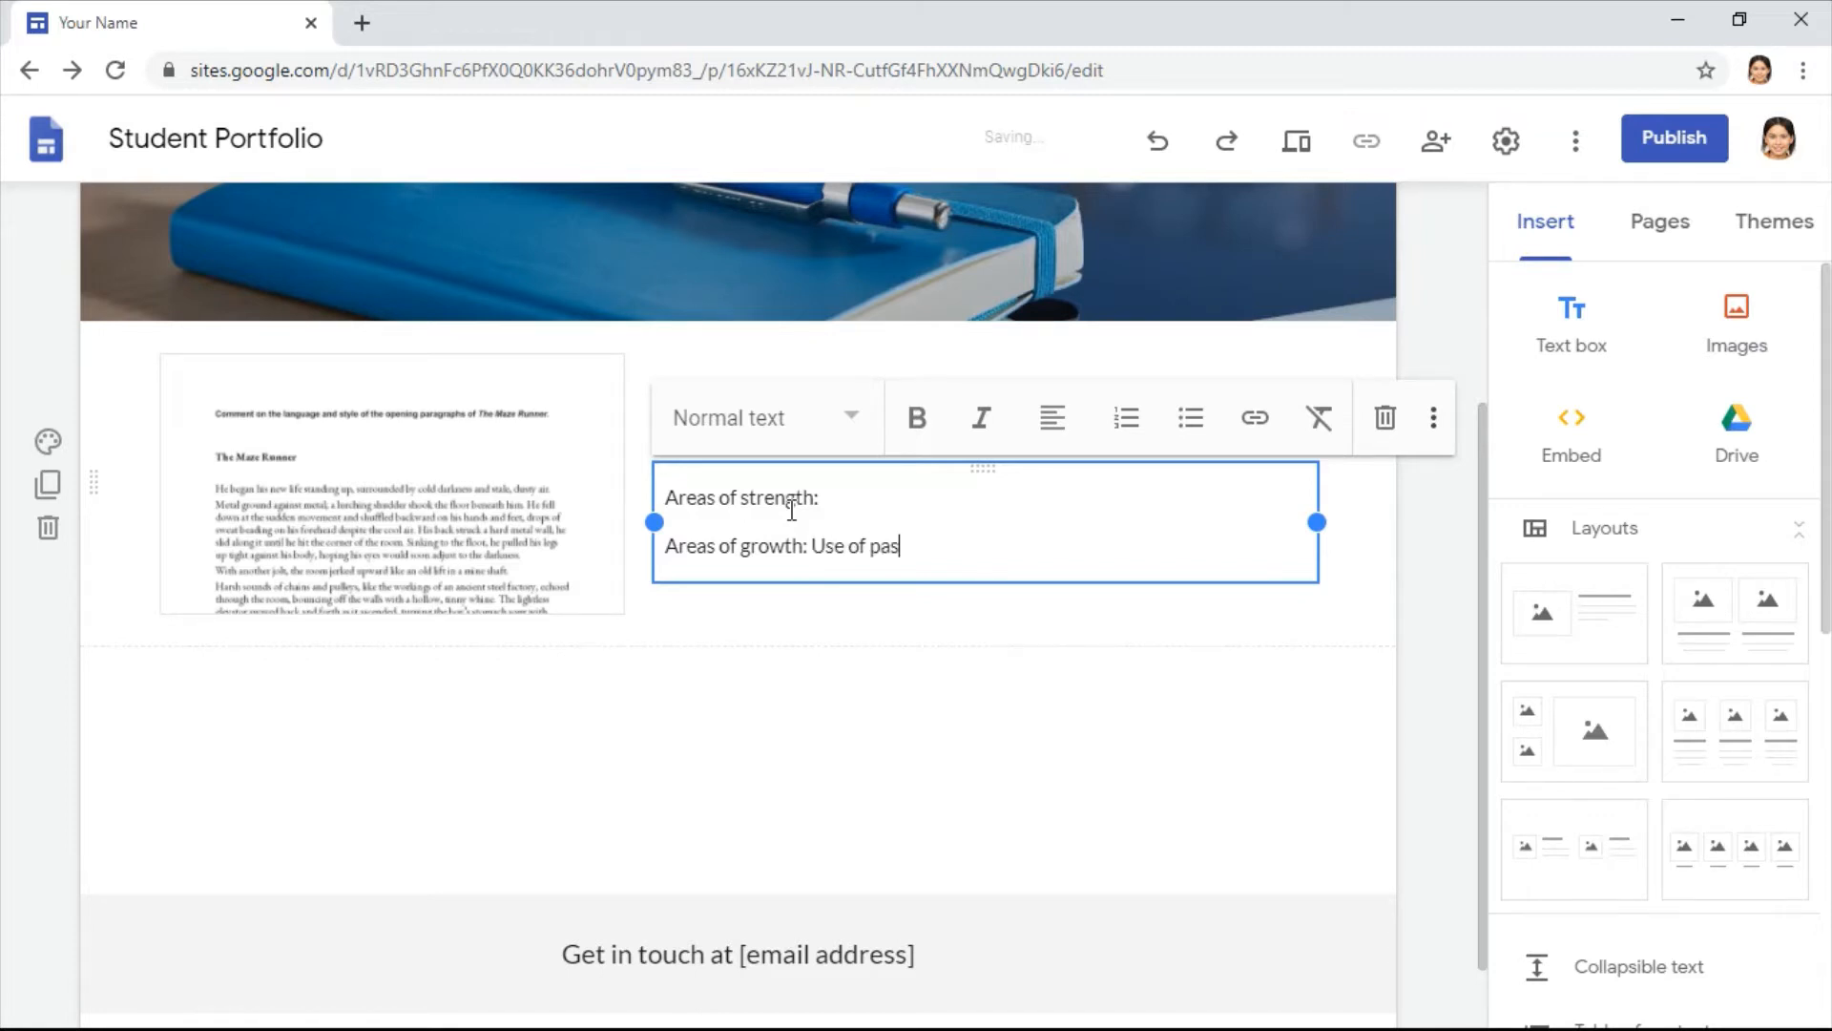
text(t tense forms)
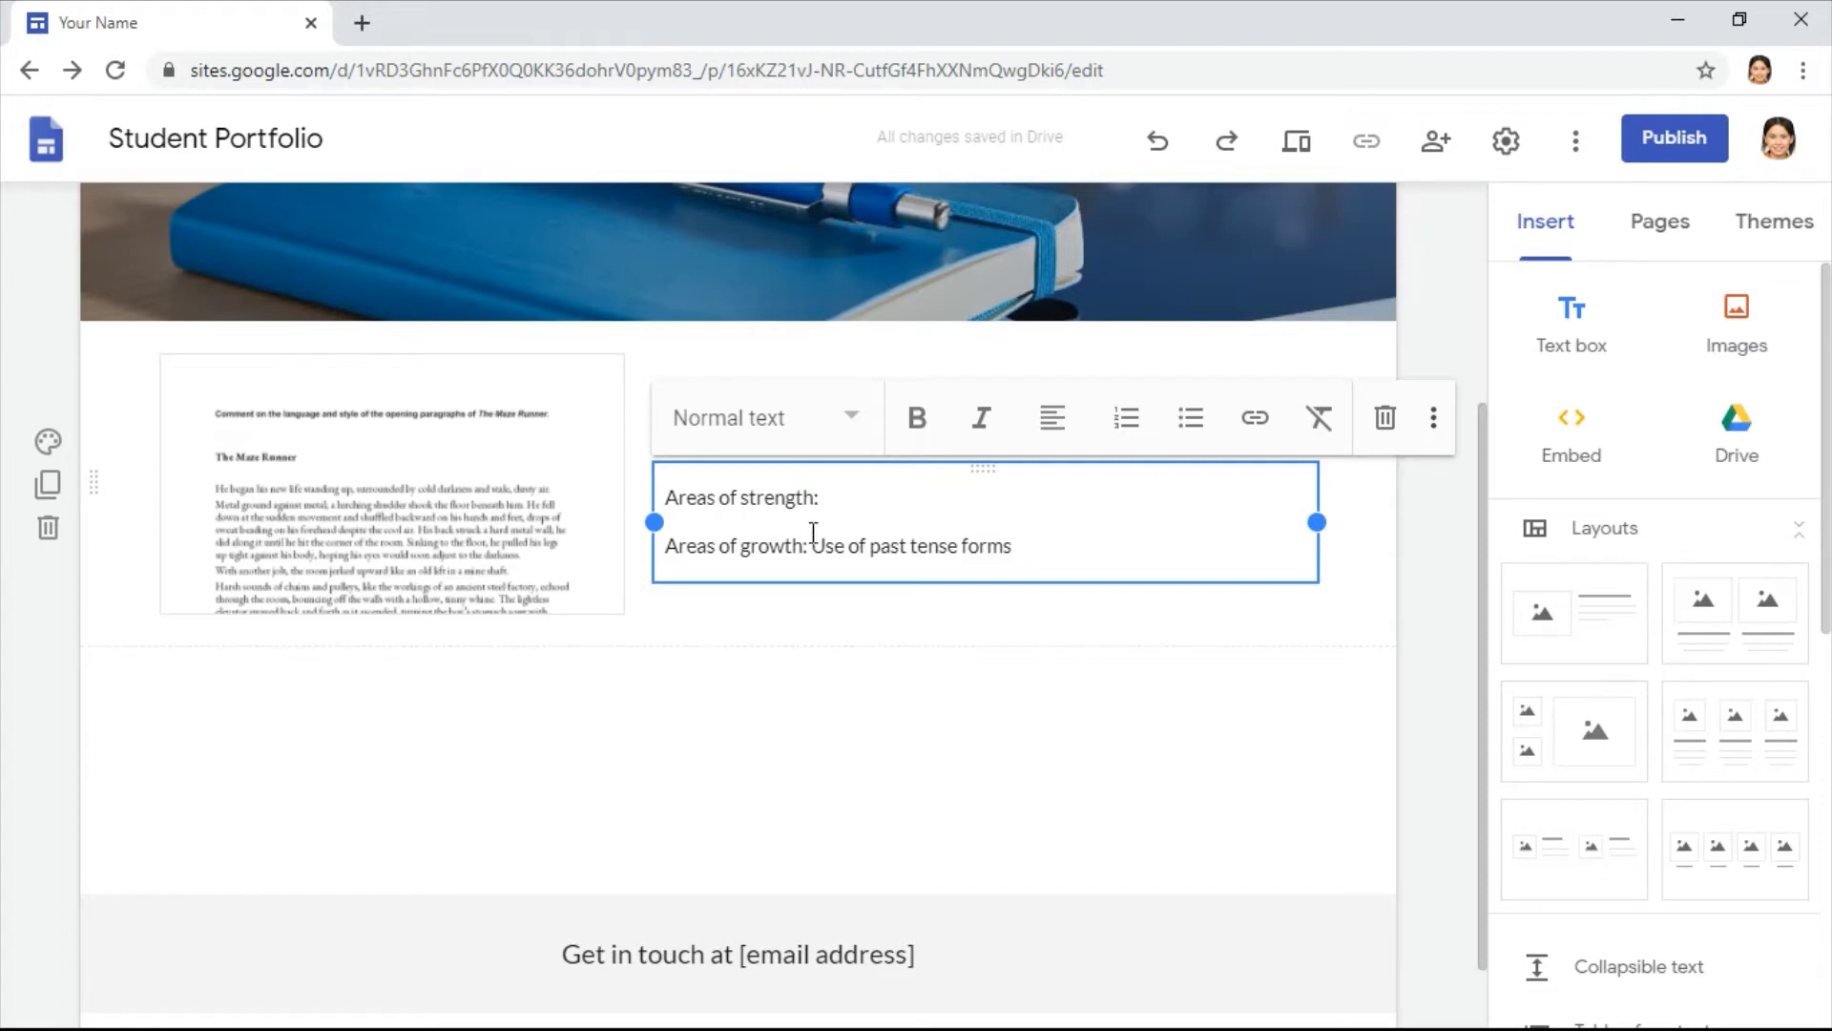
Step: Open the page footer for editing and clear its "Get in touch at [email address]" text
click(800, 610)
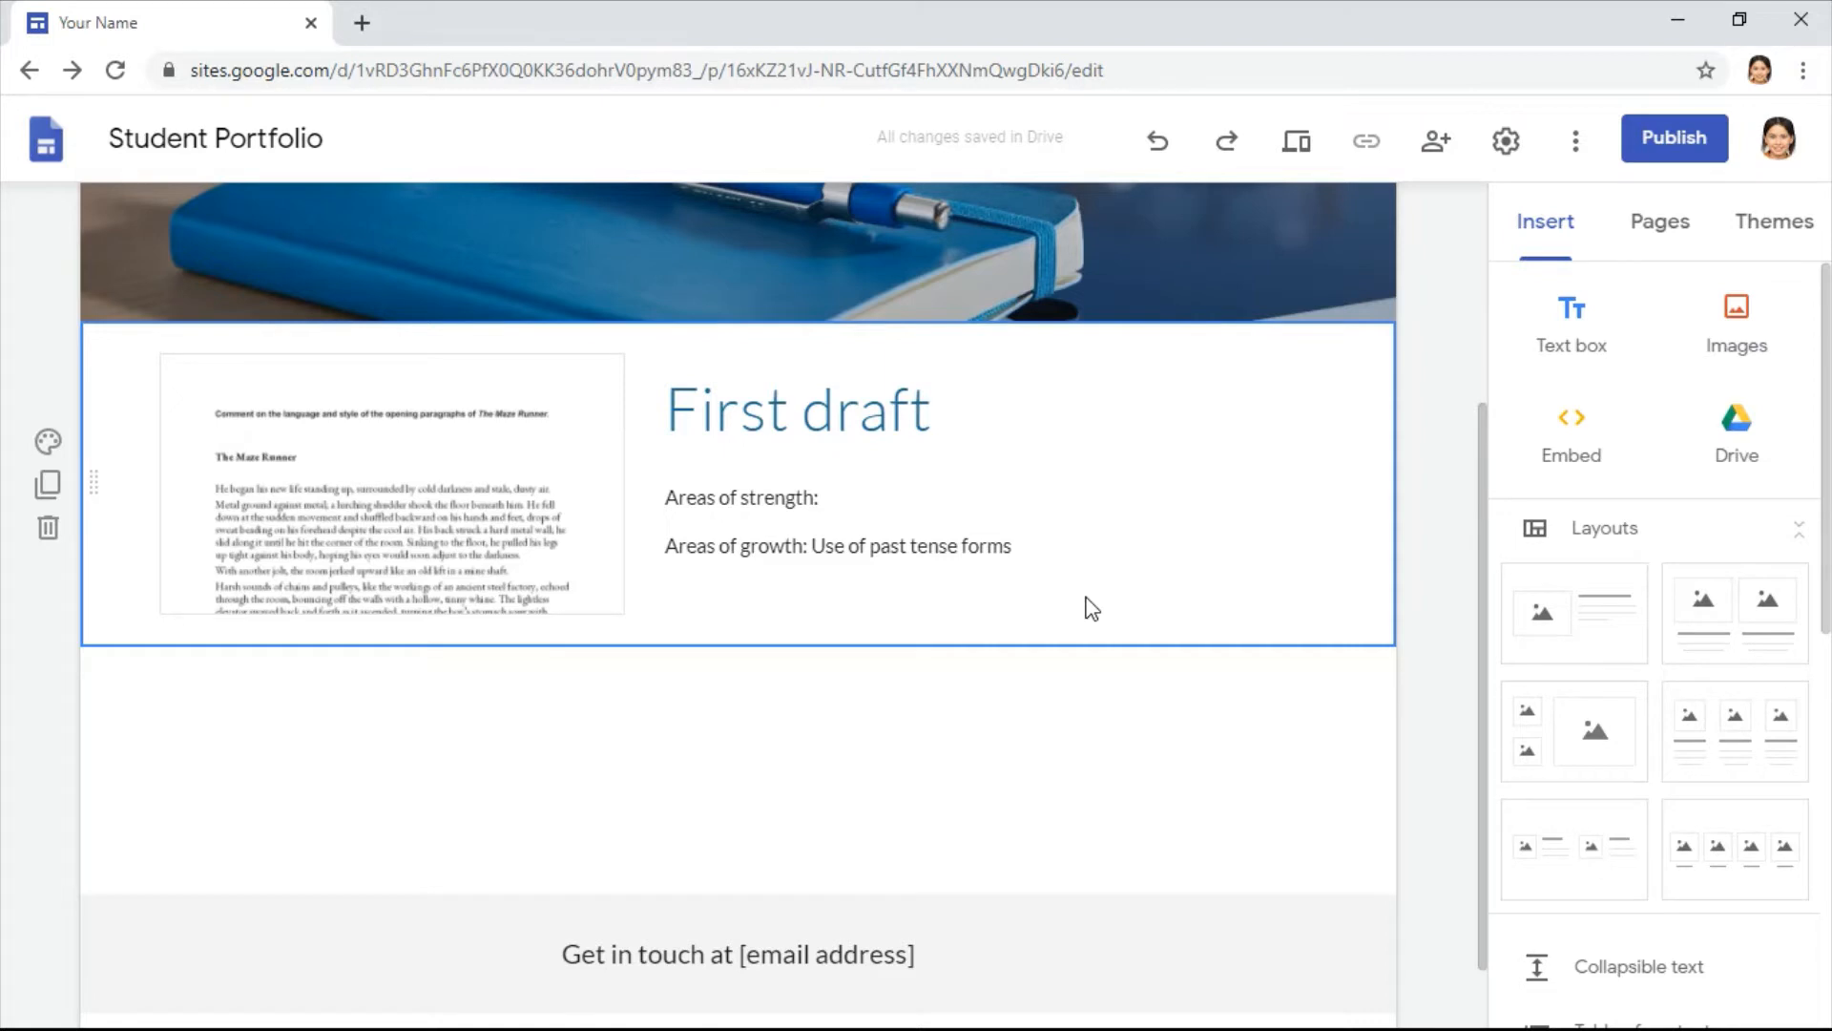
scroll(1092, 608, down, 1)
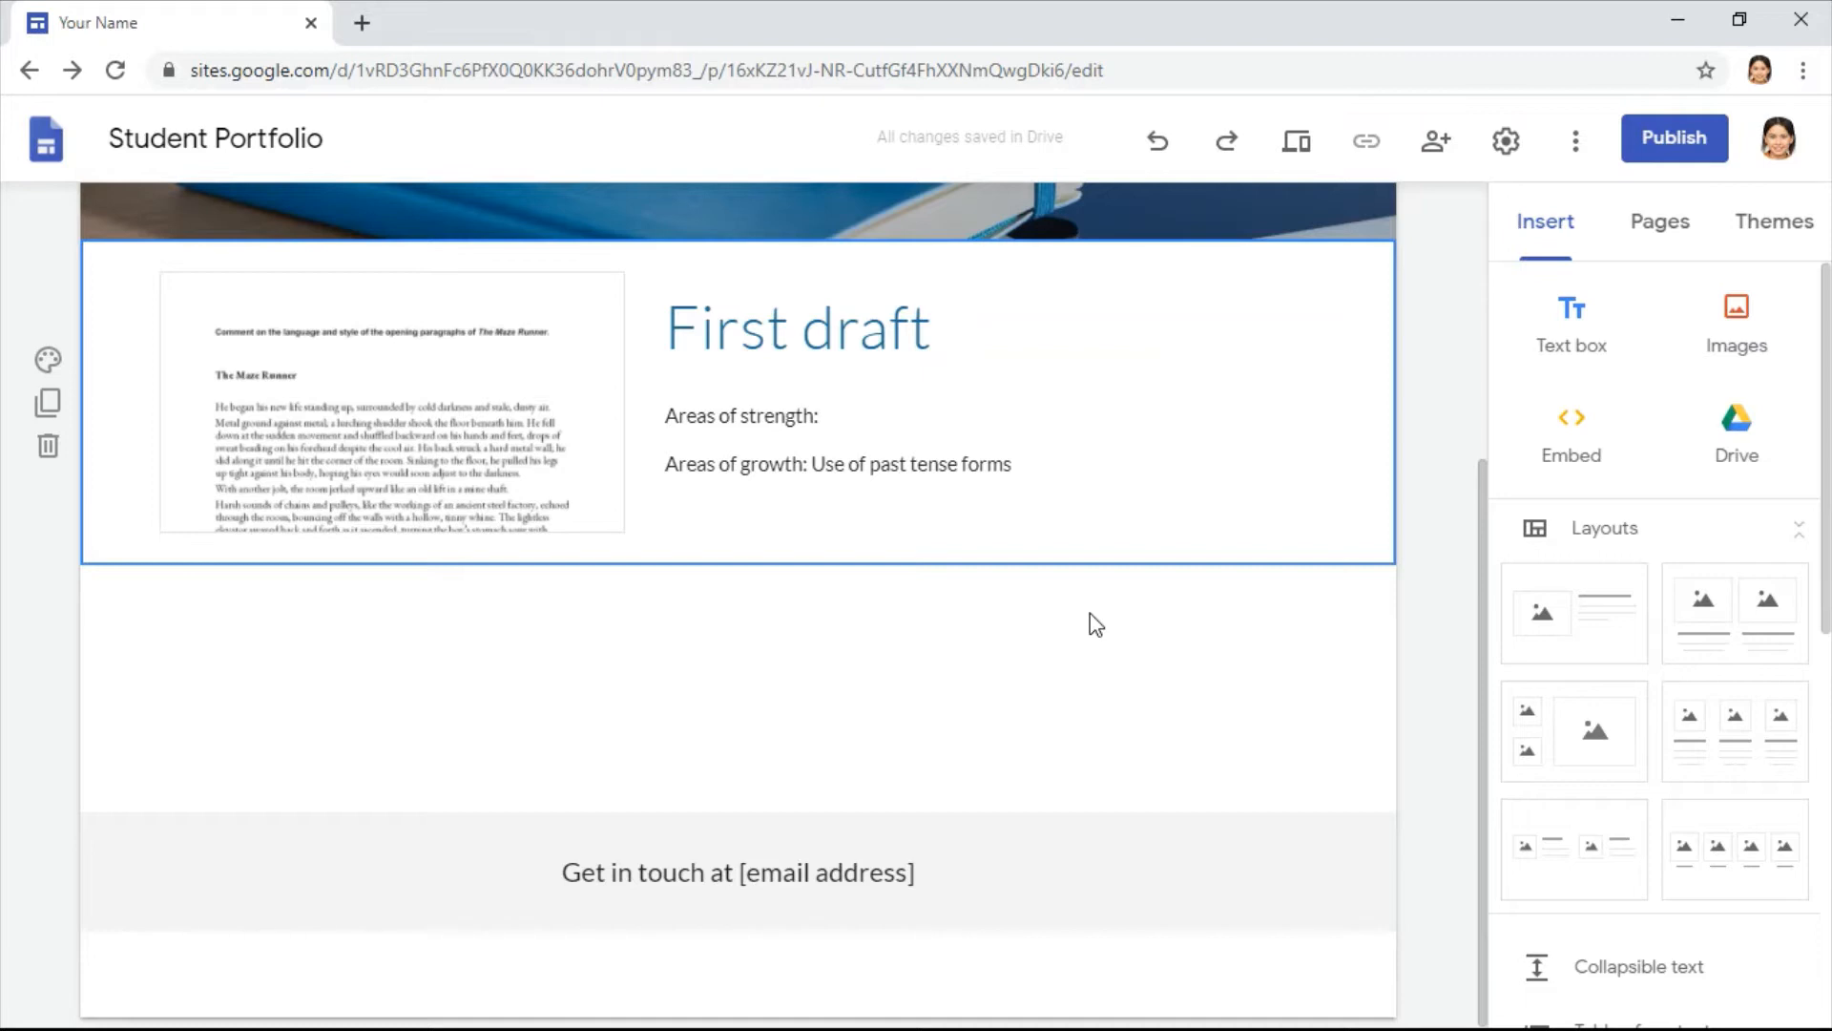
mouse_move(974, 928)
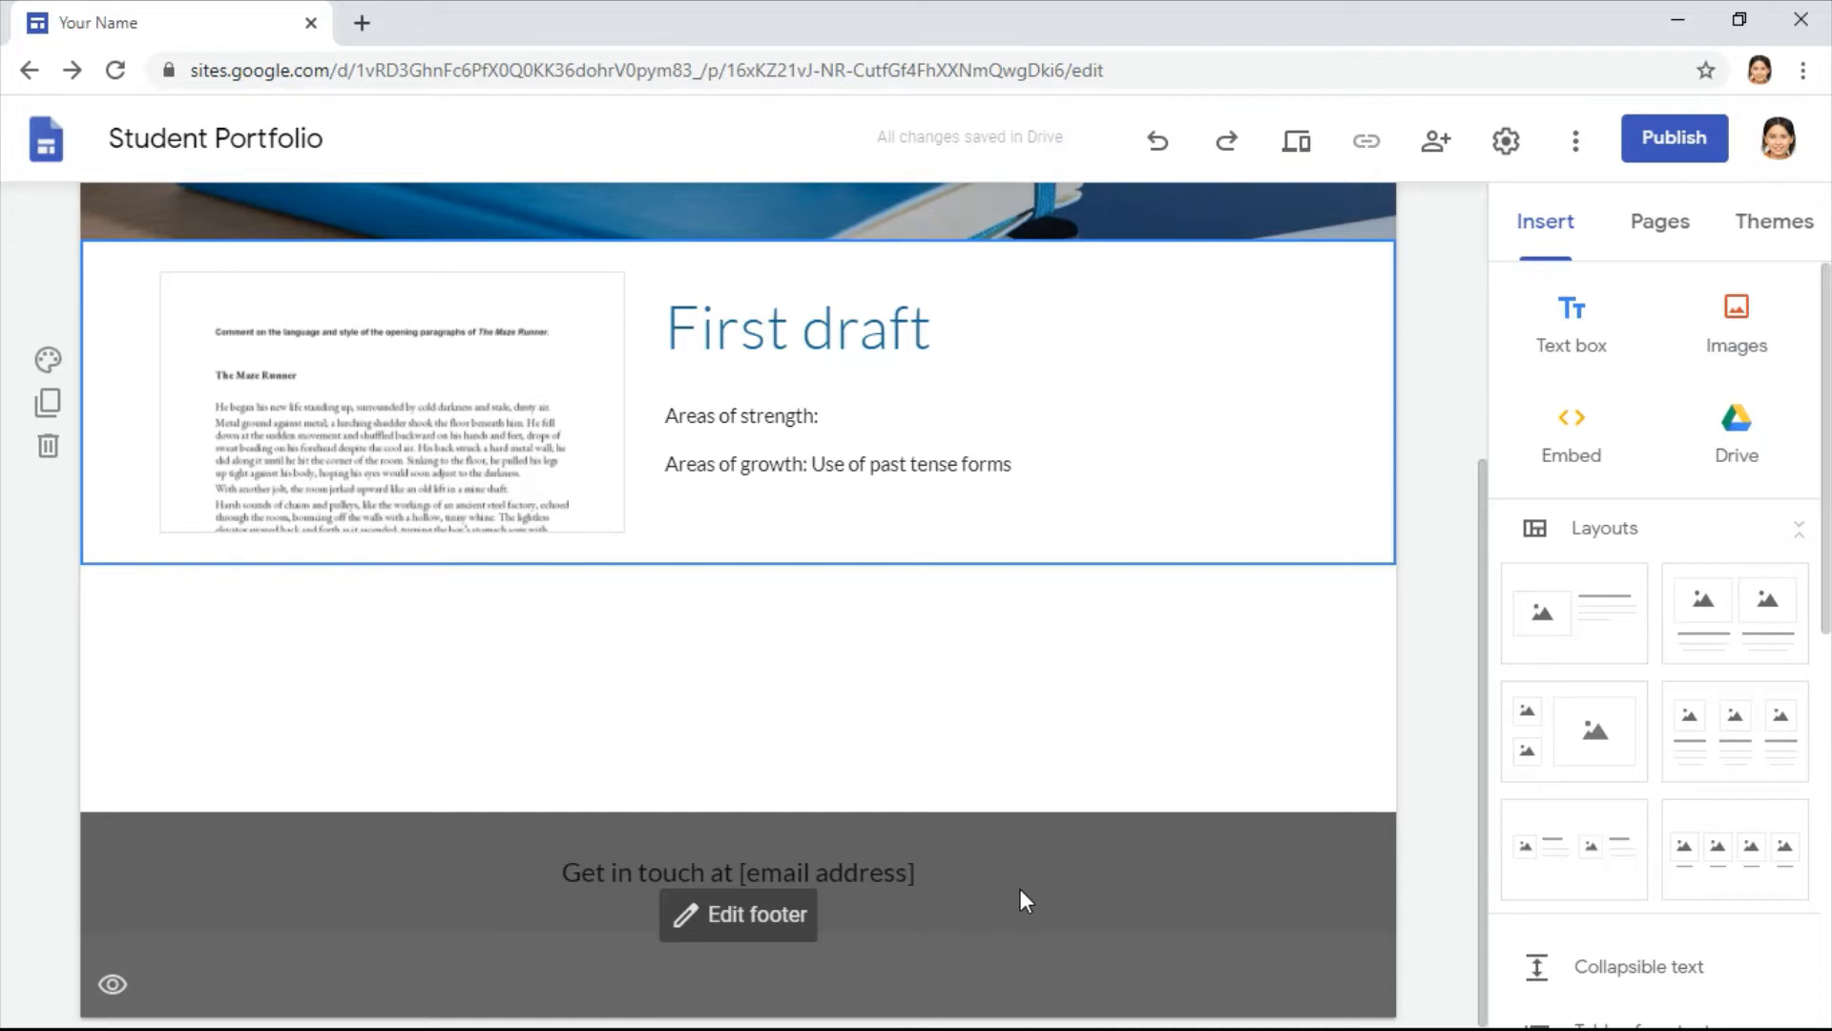
click(797, 916)
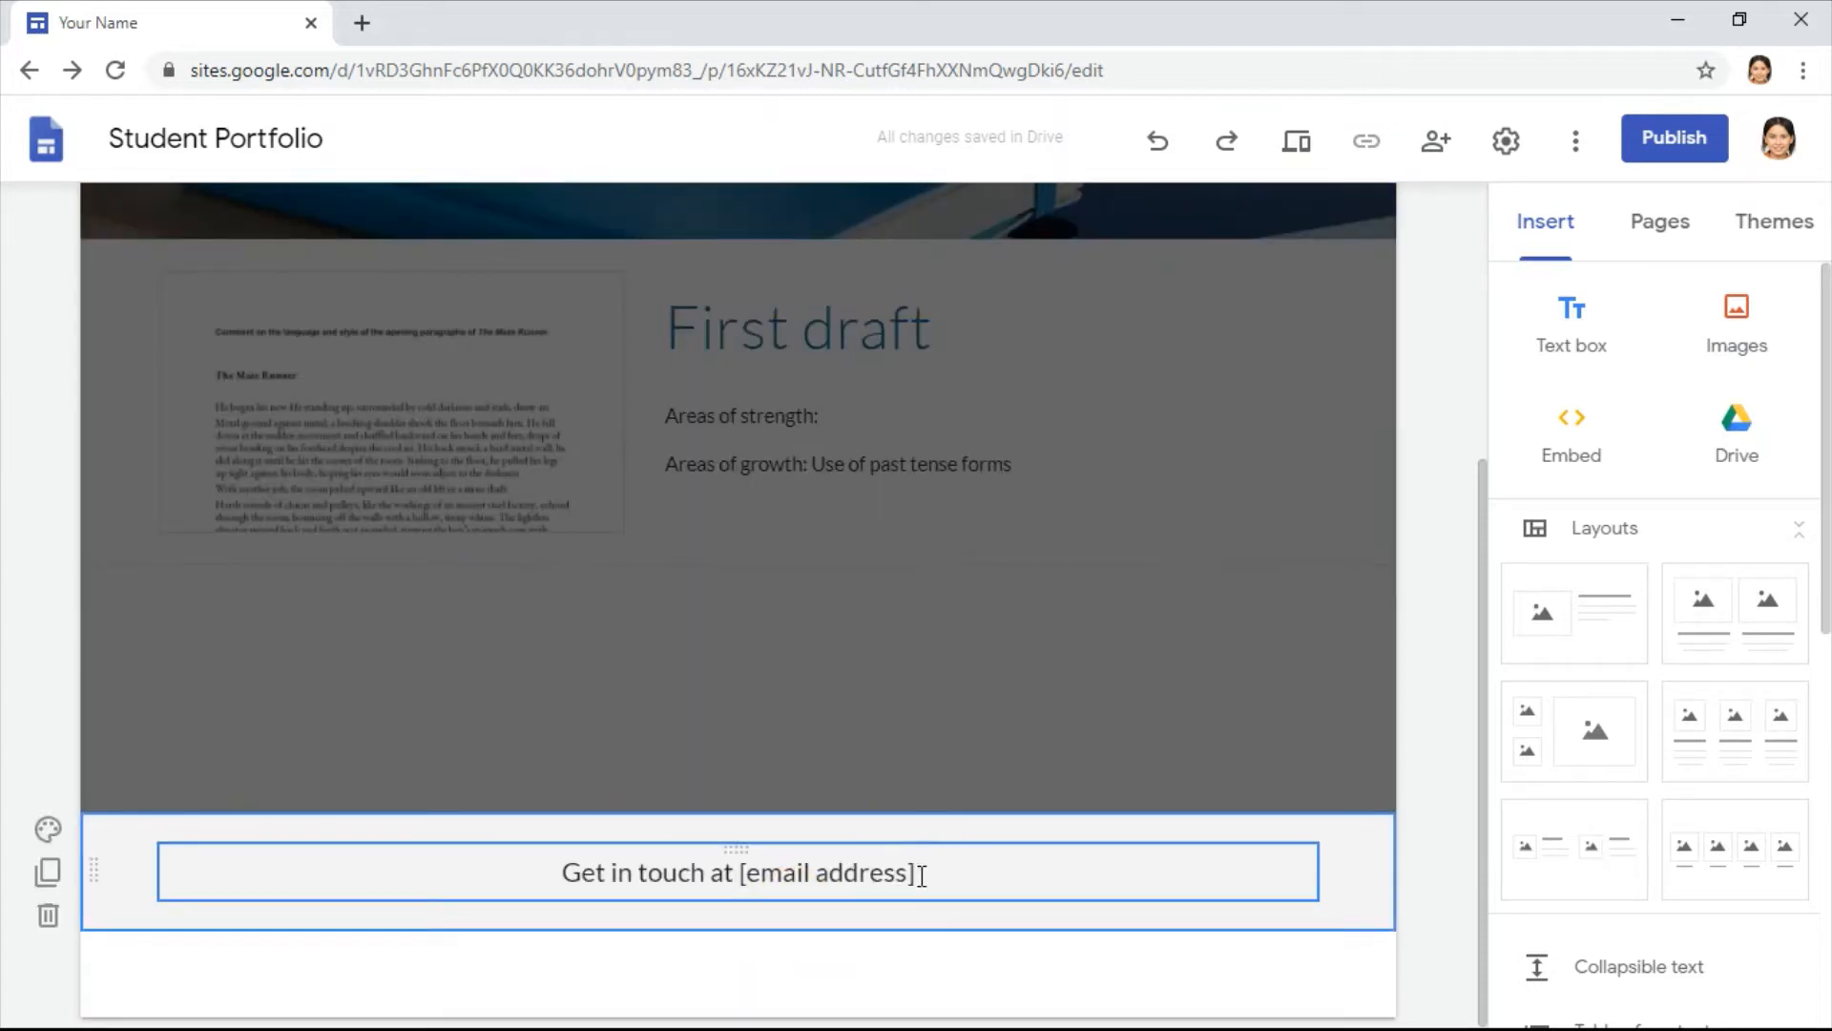
drag(922, 875, 490, 871)
key(BackSpace)
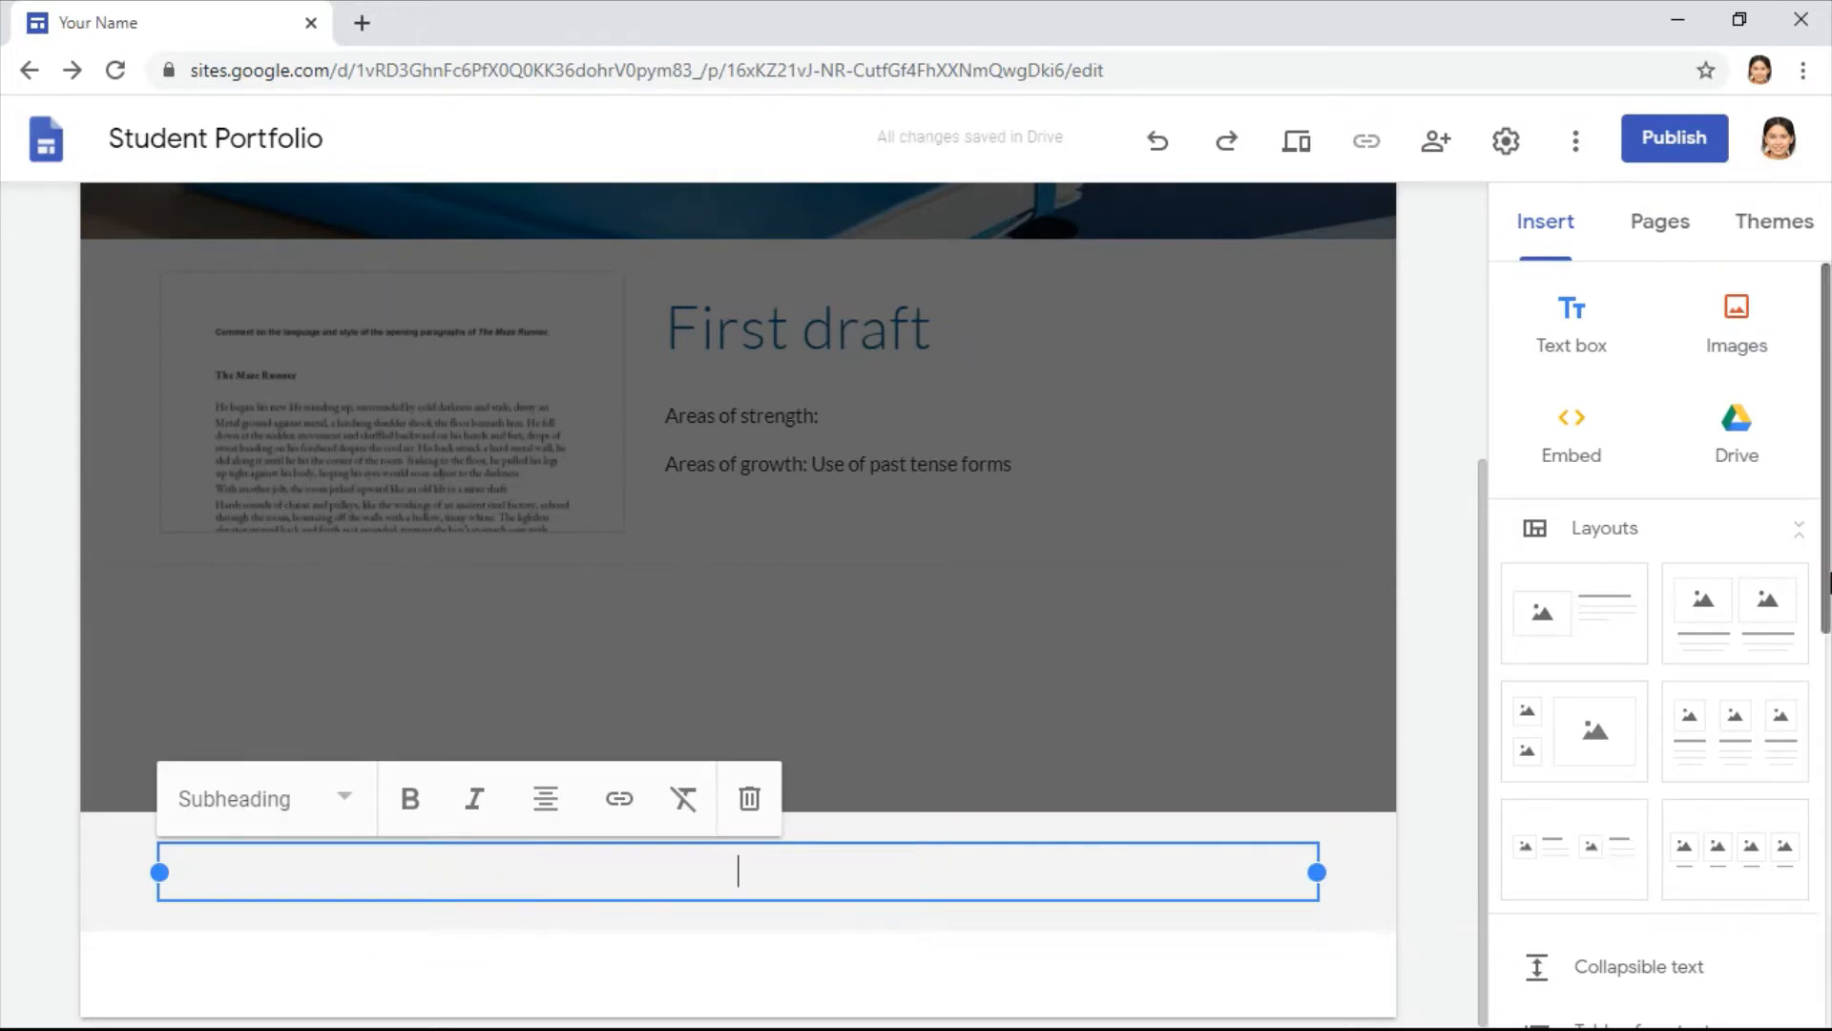
Step: Insert the student's own calendar with the English and Science calendars into the footer and widen the embed to the full content width
drag(1828, 581, 1800, 941)
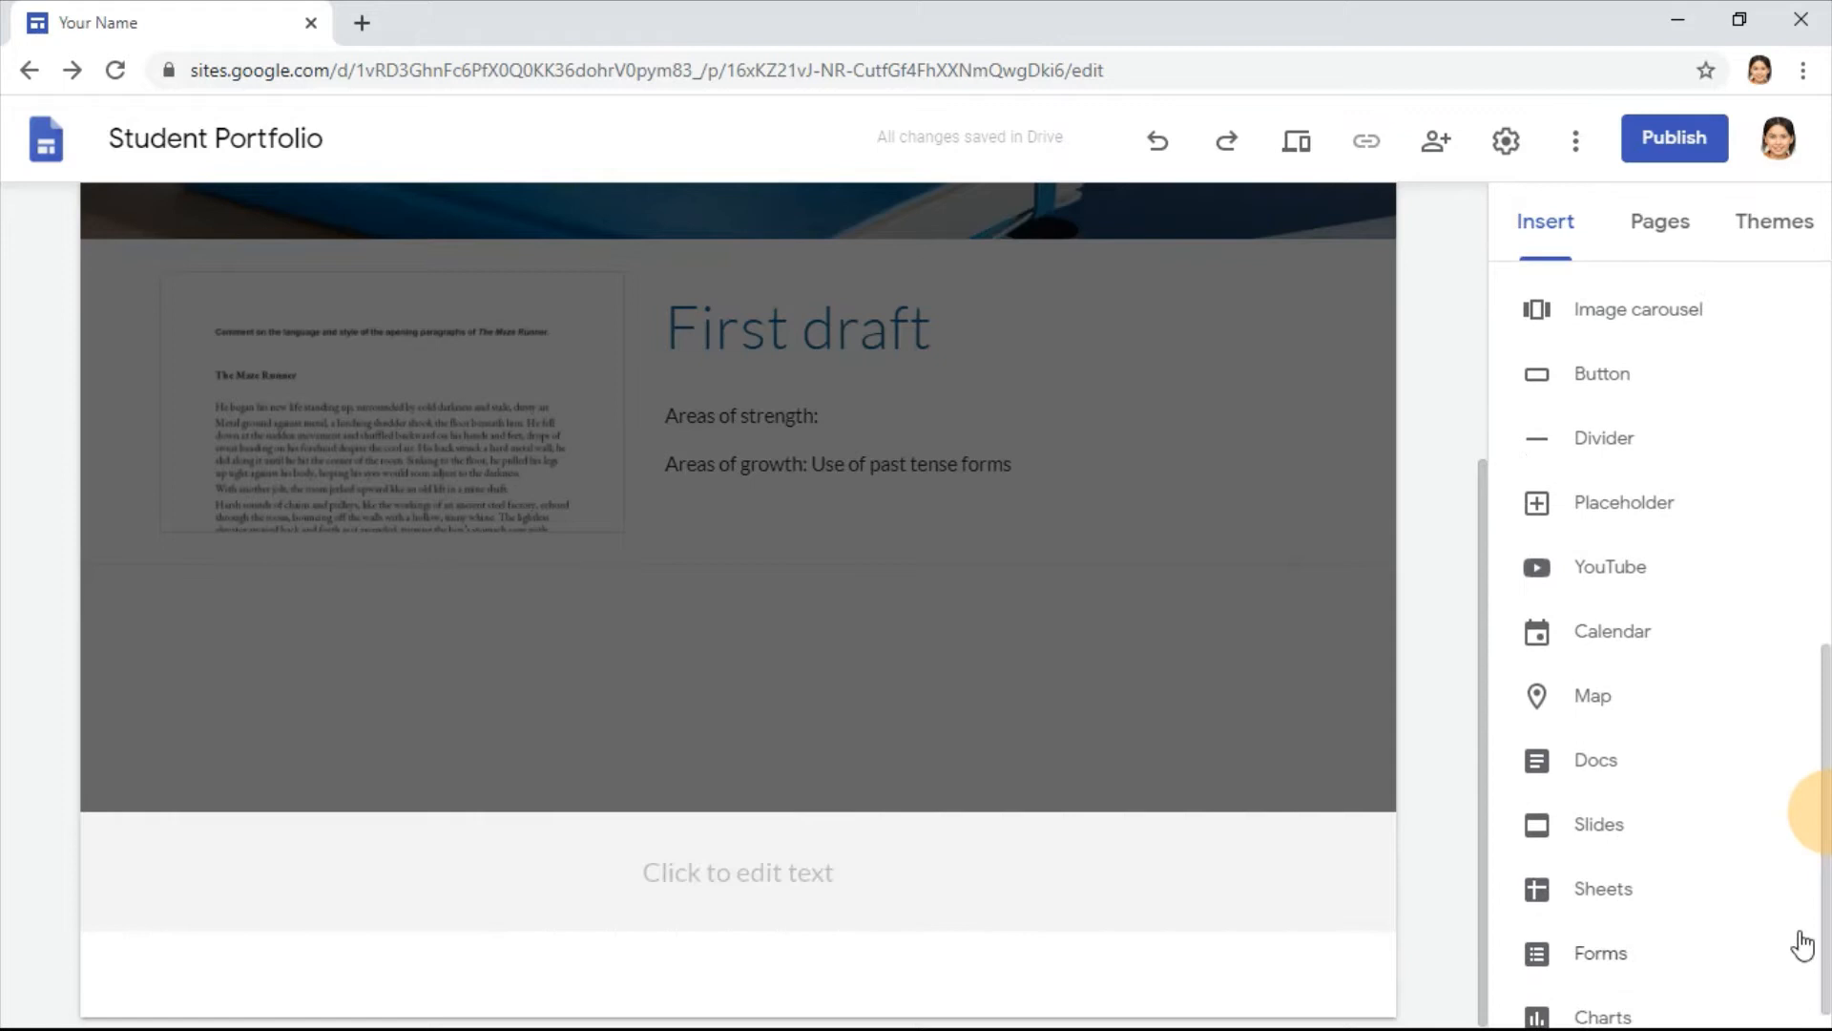
click(1640, 637)
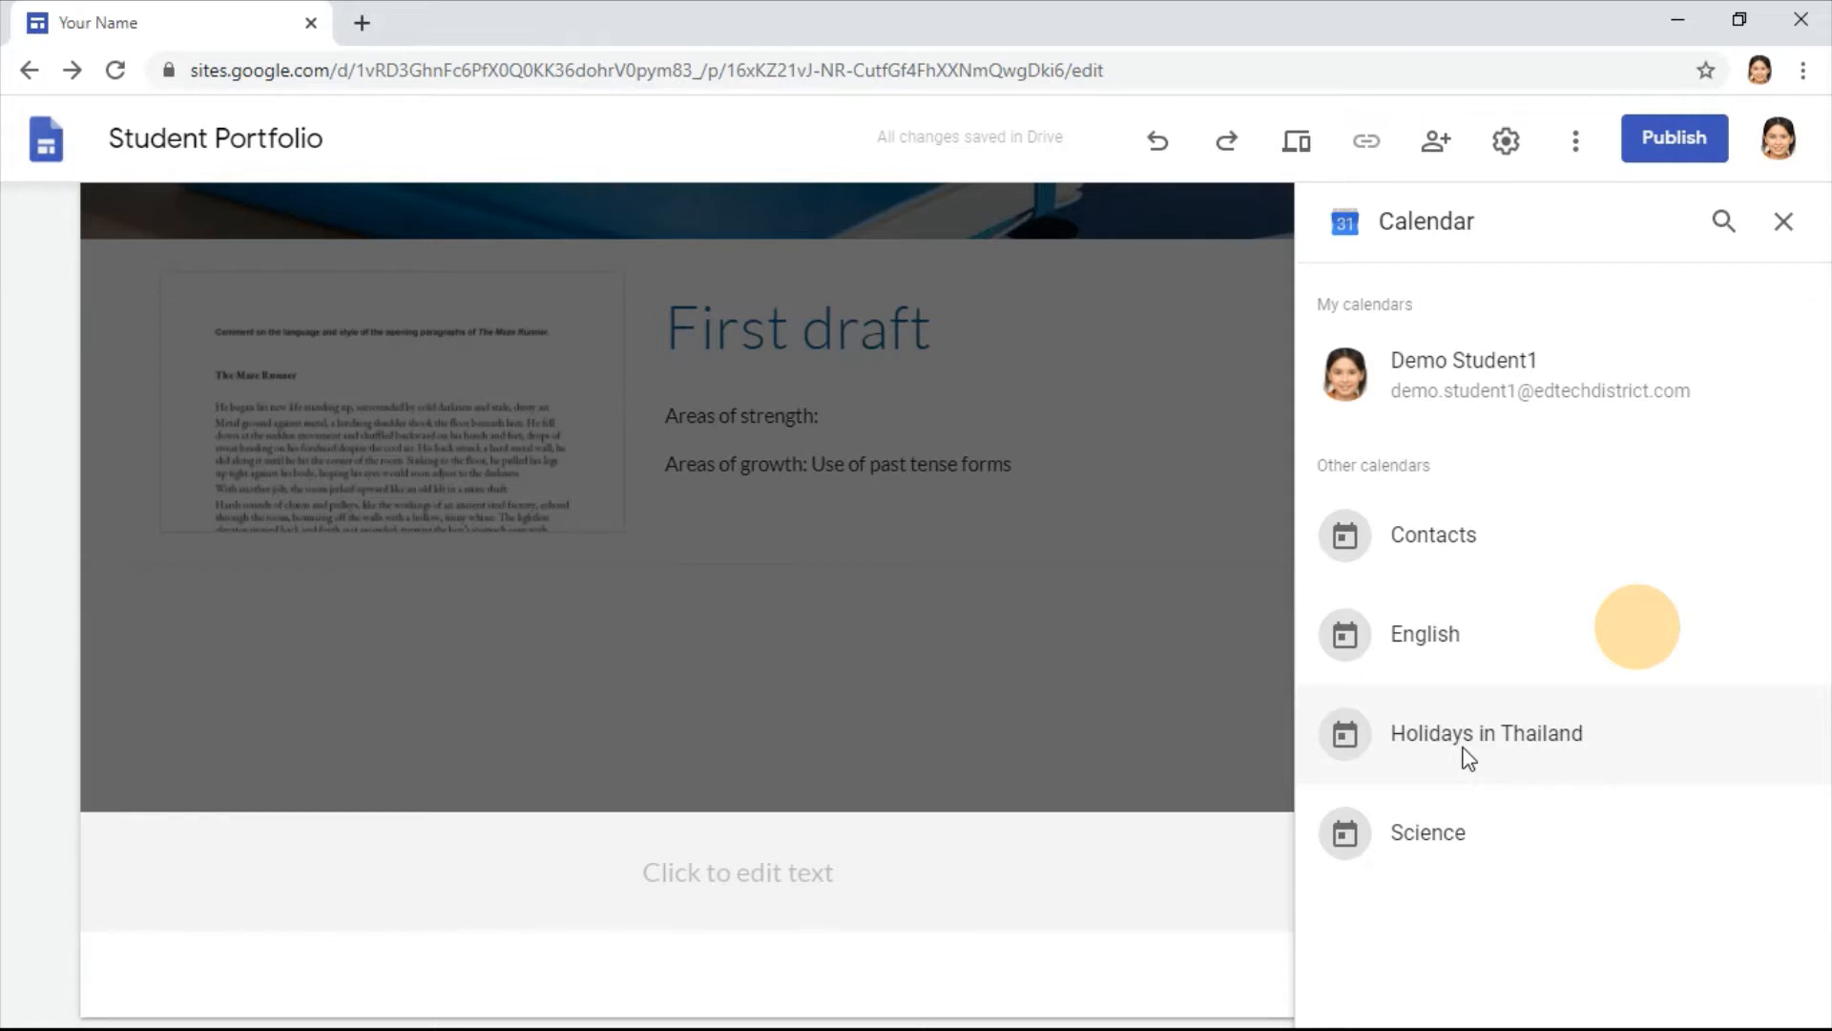
click(1454, 351)
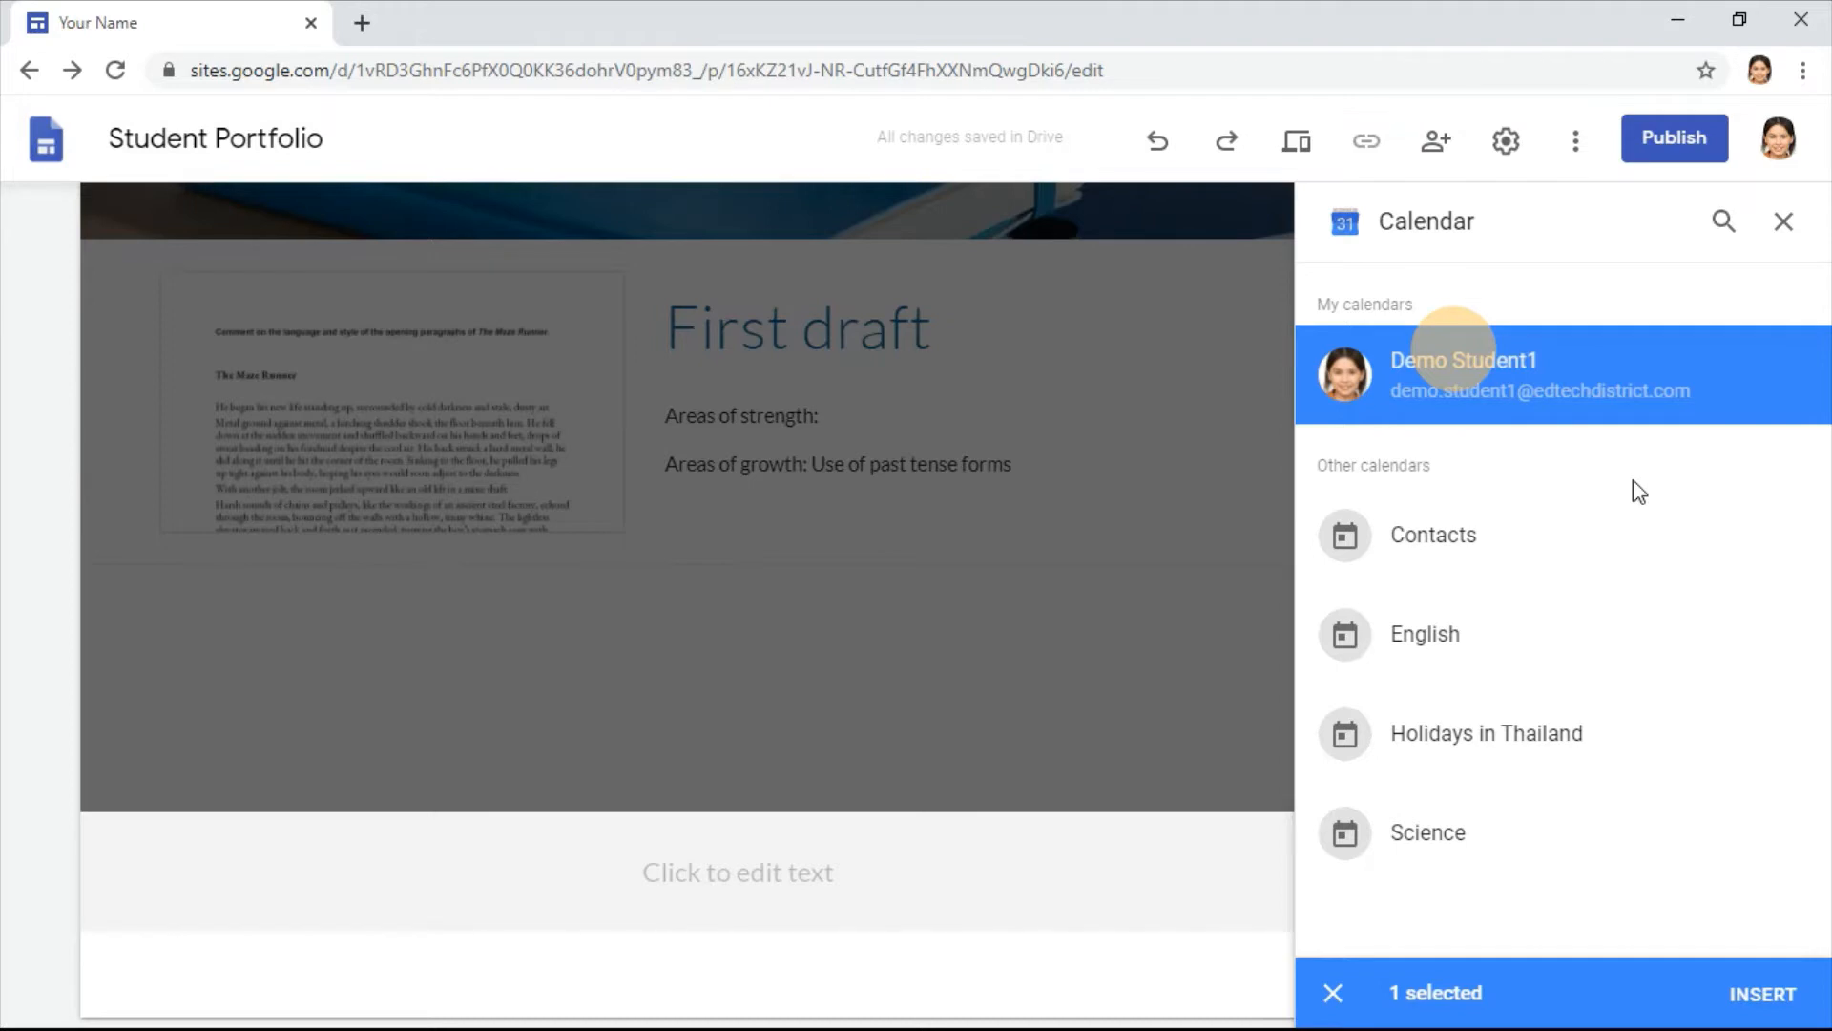
click(1450, 622)
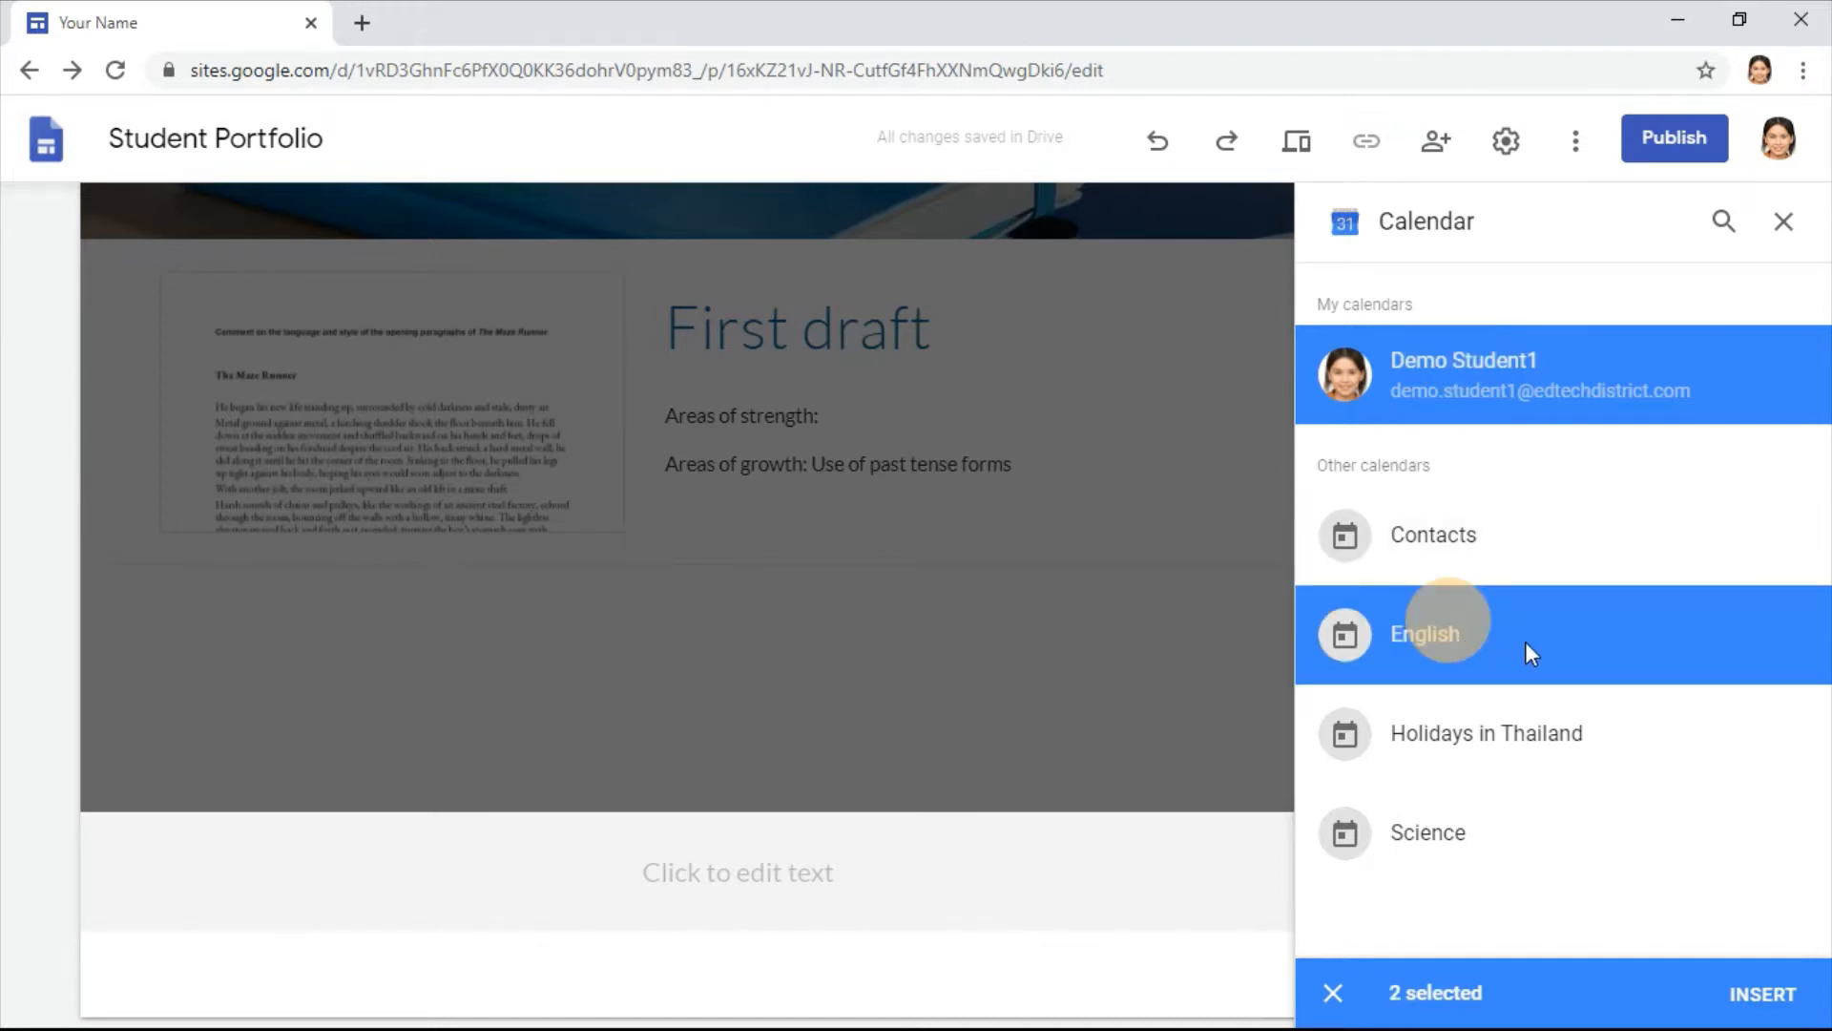
click(1482, 827)
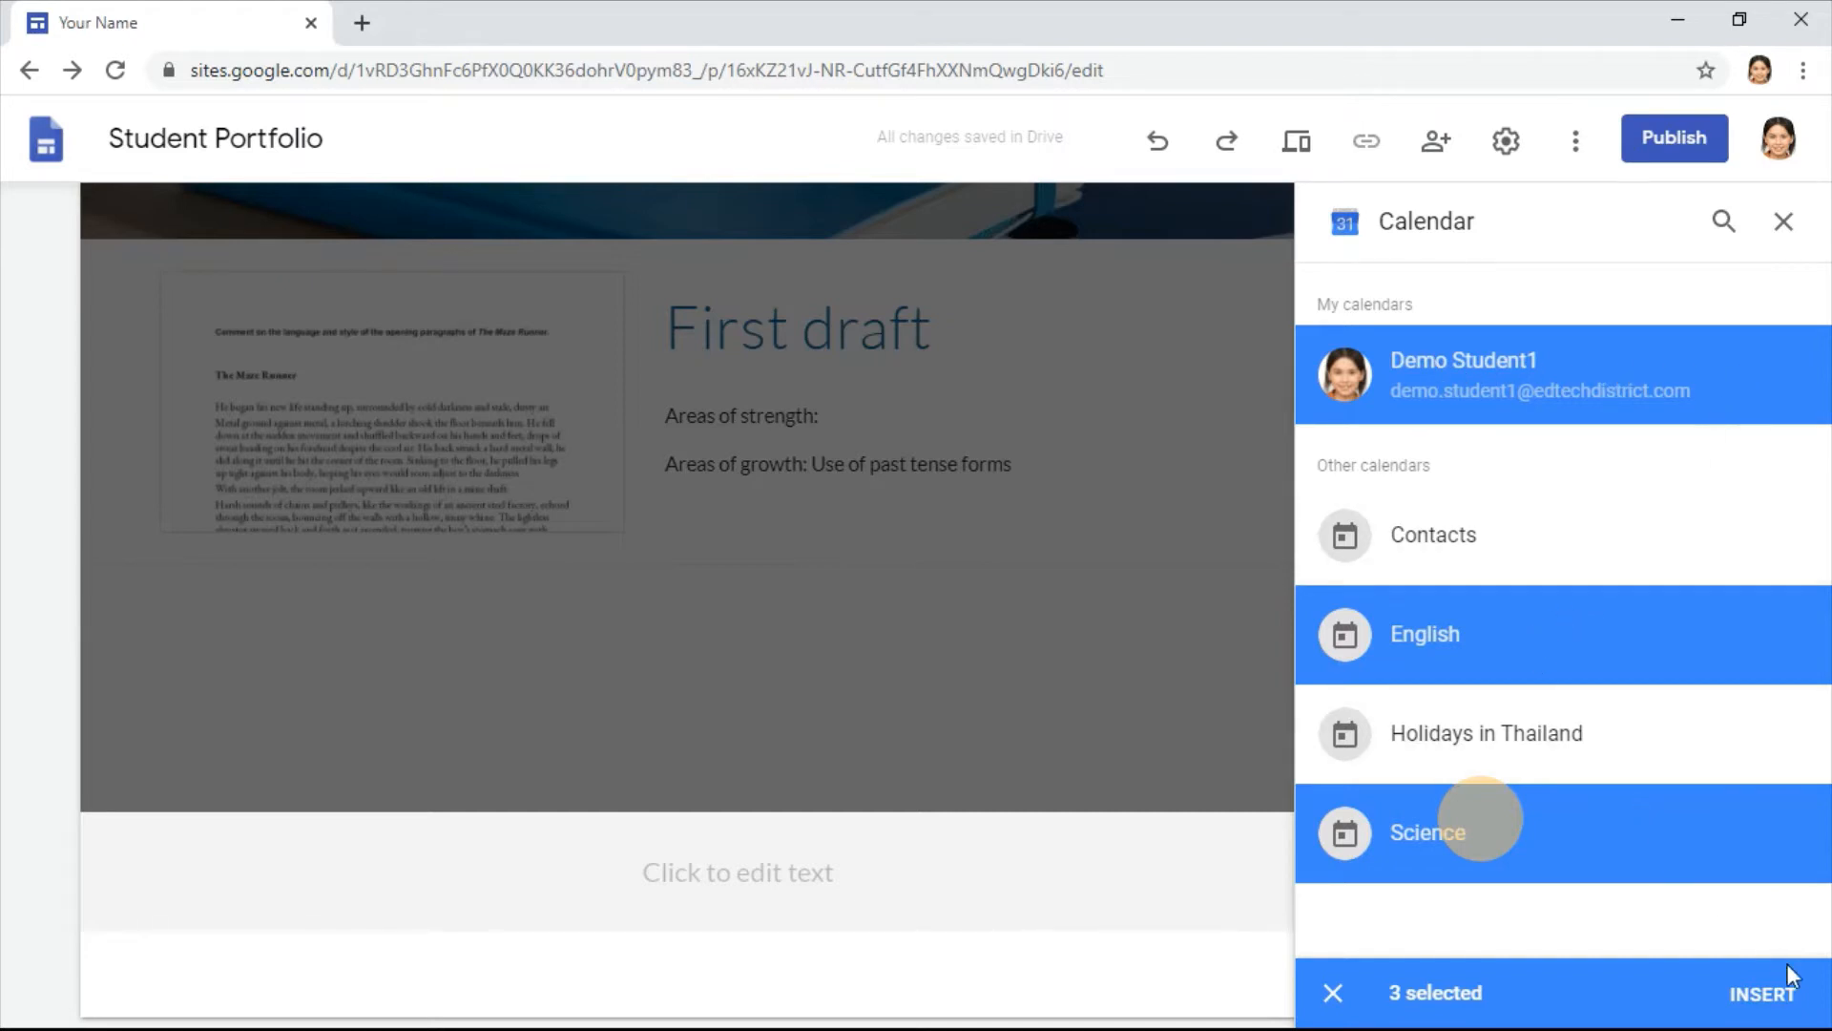
click(1764, 993)
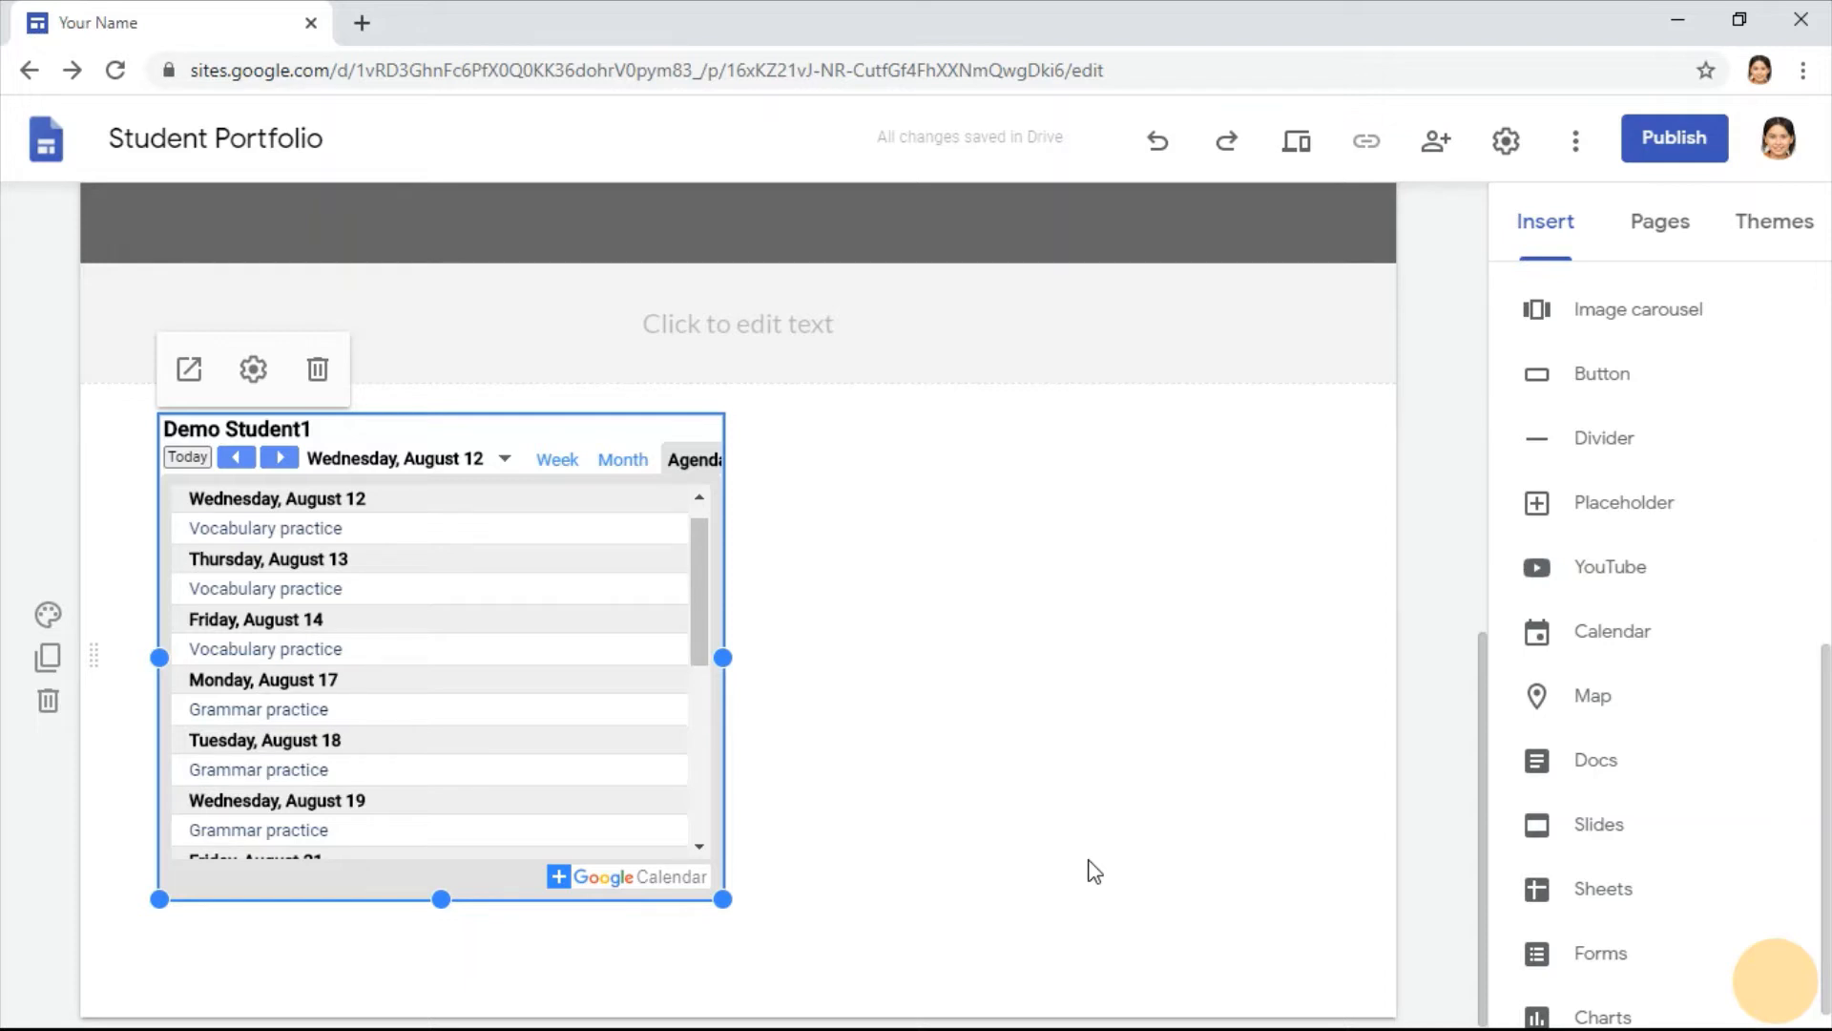
drag(723, 657, 1321, 655)
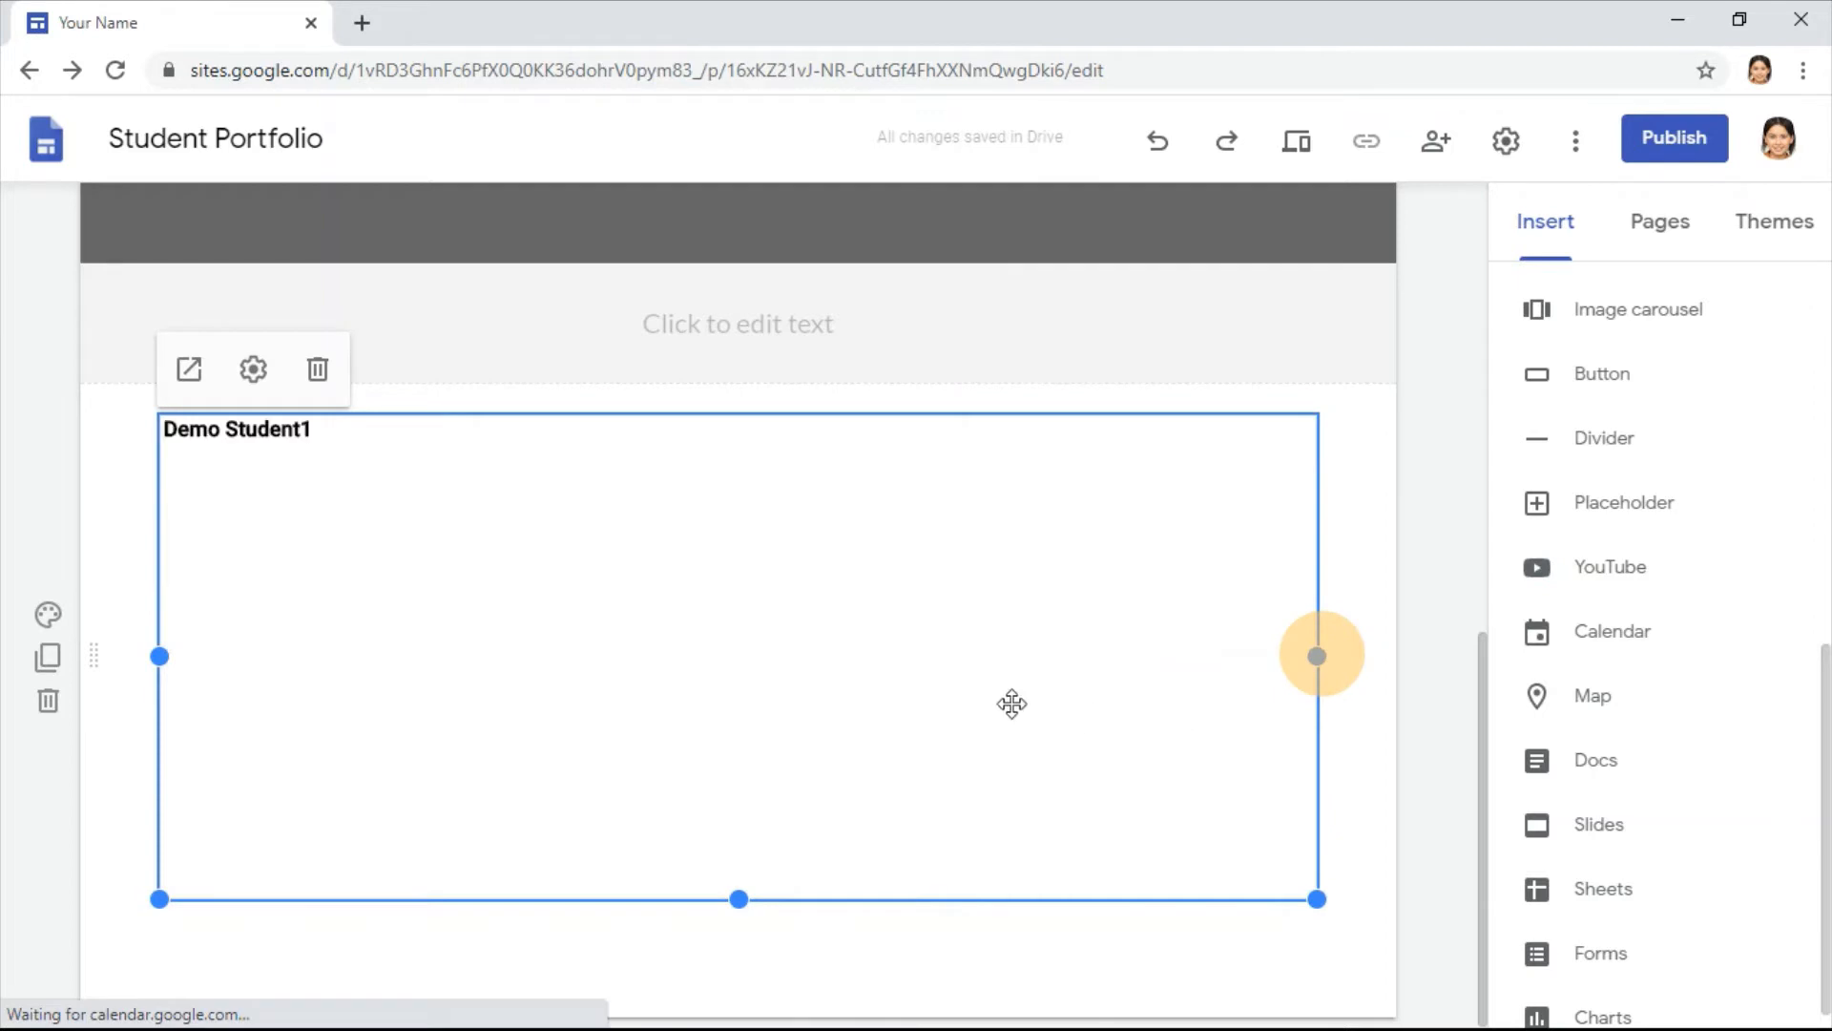
Step: Hide the embedded calendar's title and set its view mode to Month
click(250, 372)
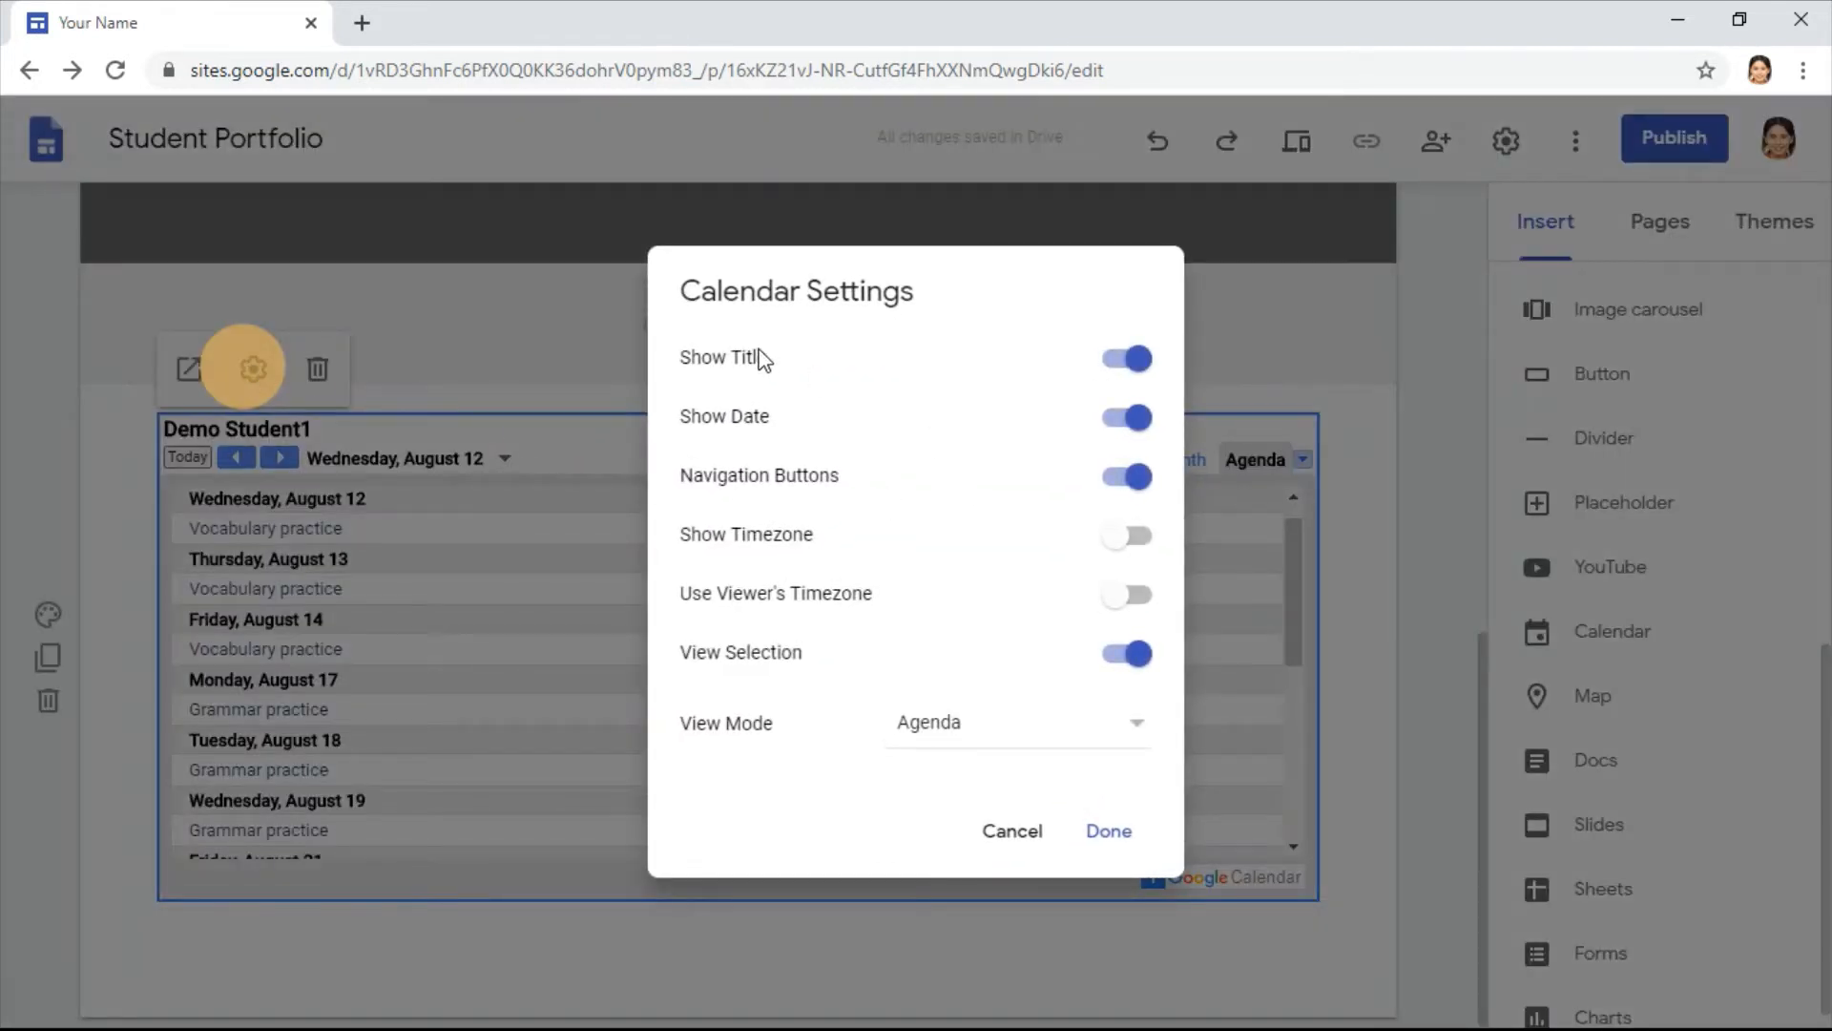
click(1126, 359)
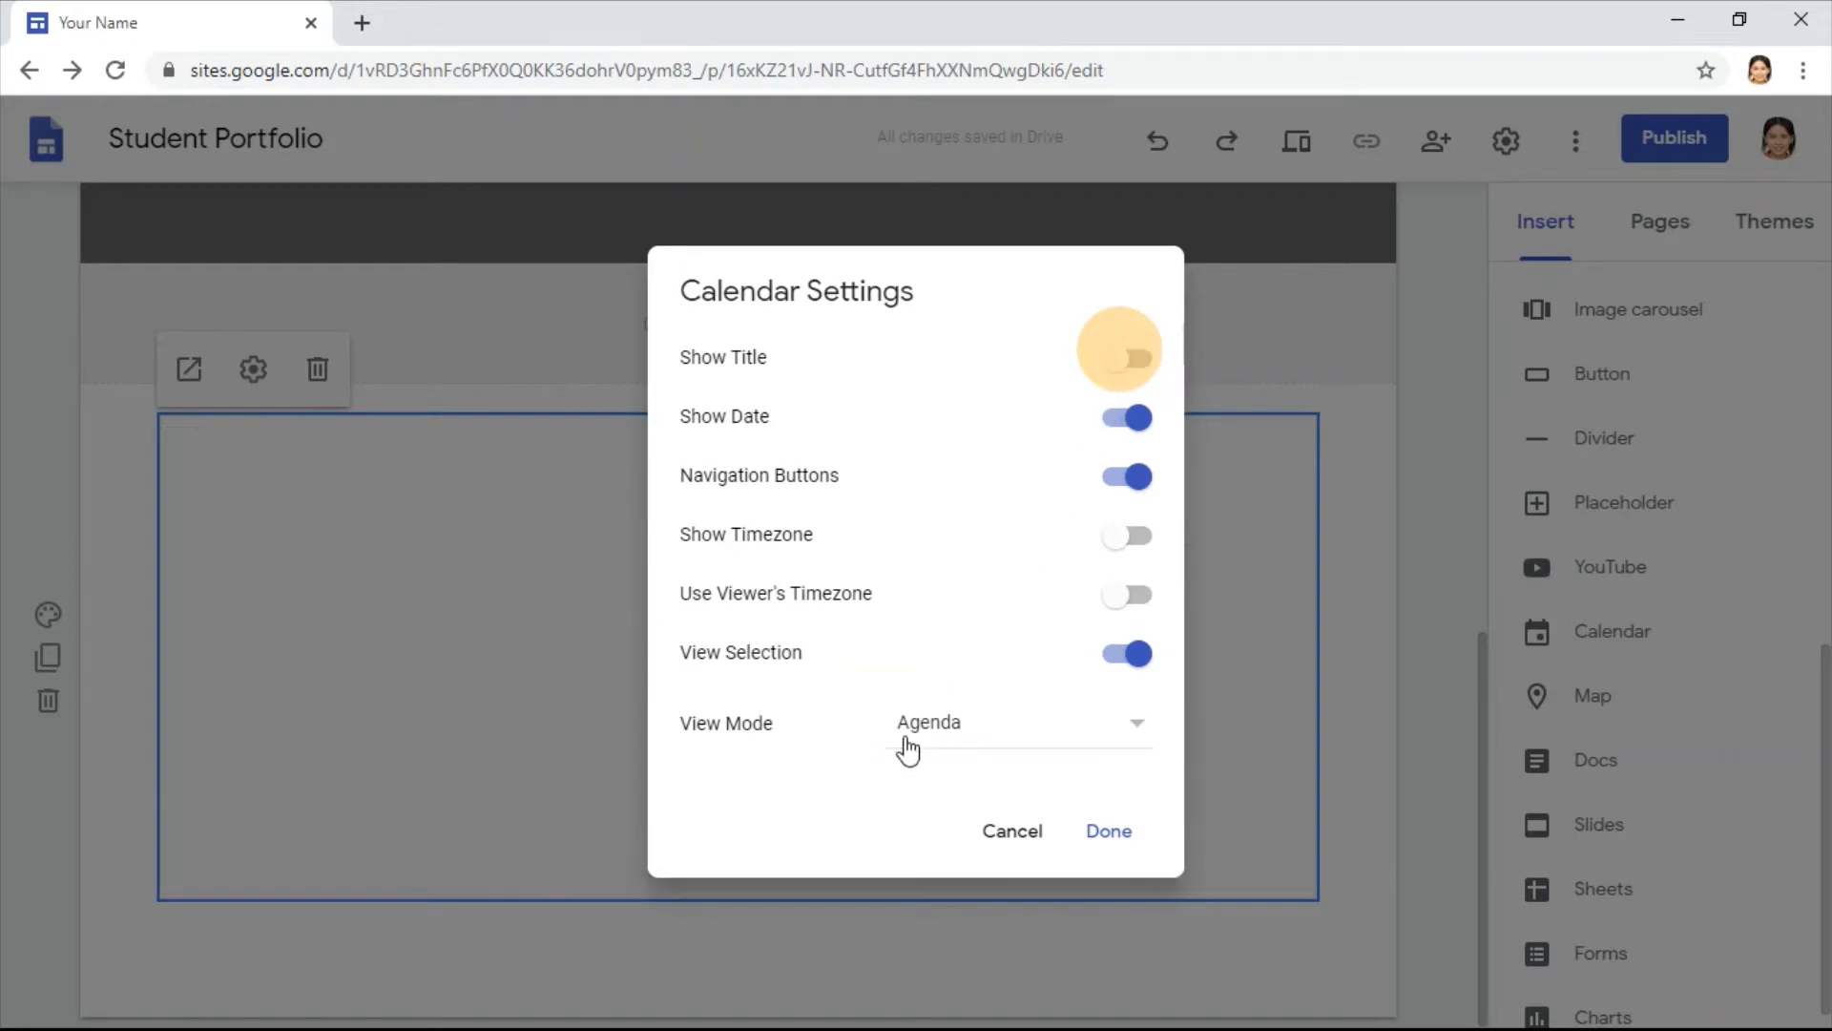
click(1040, 733)
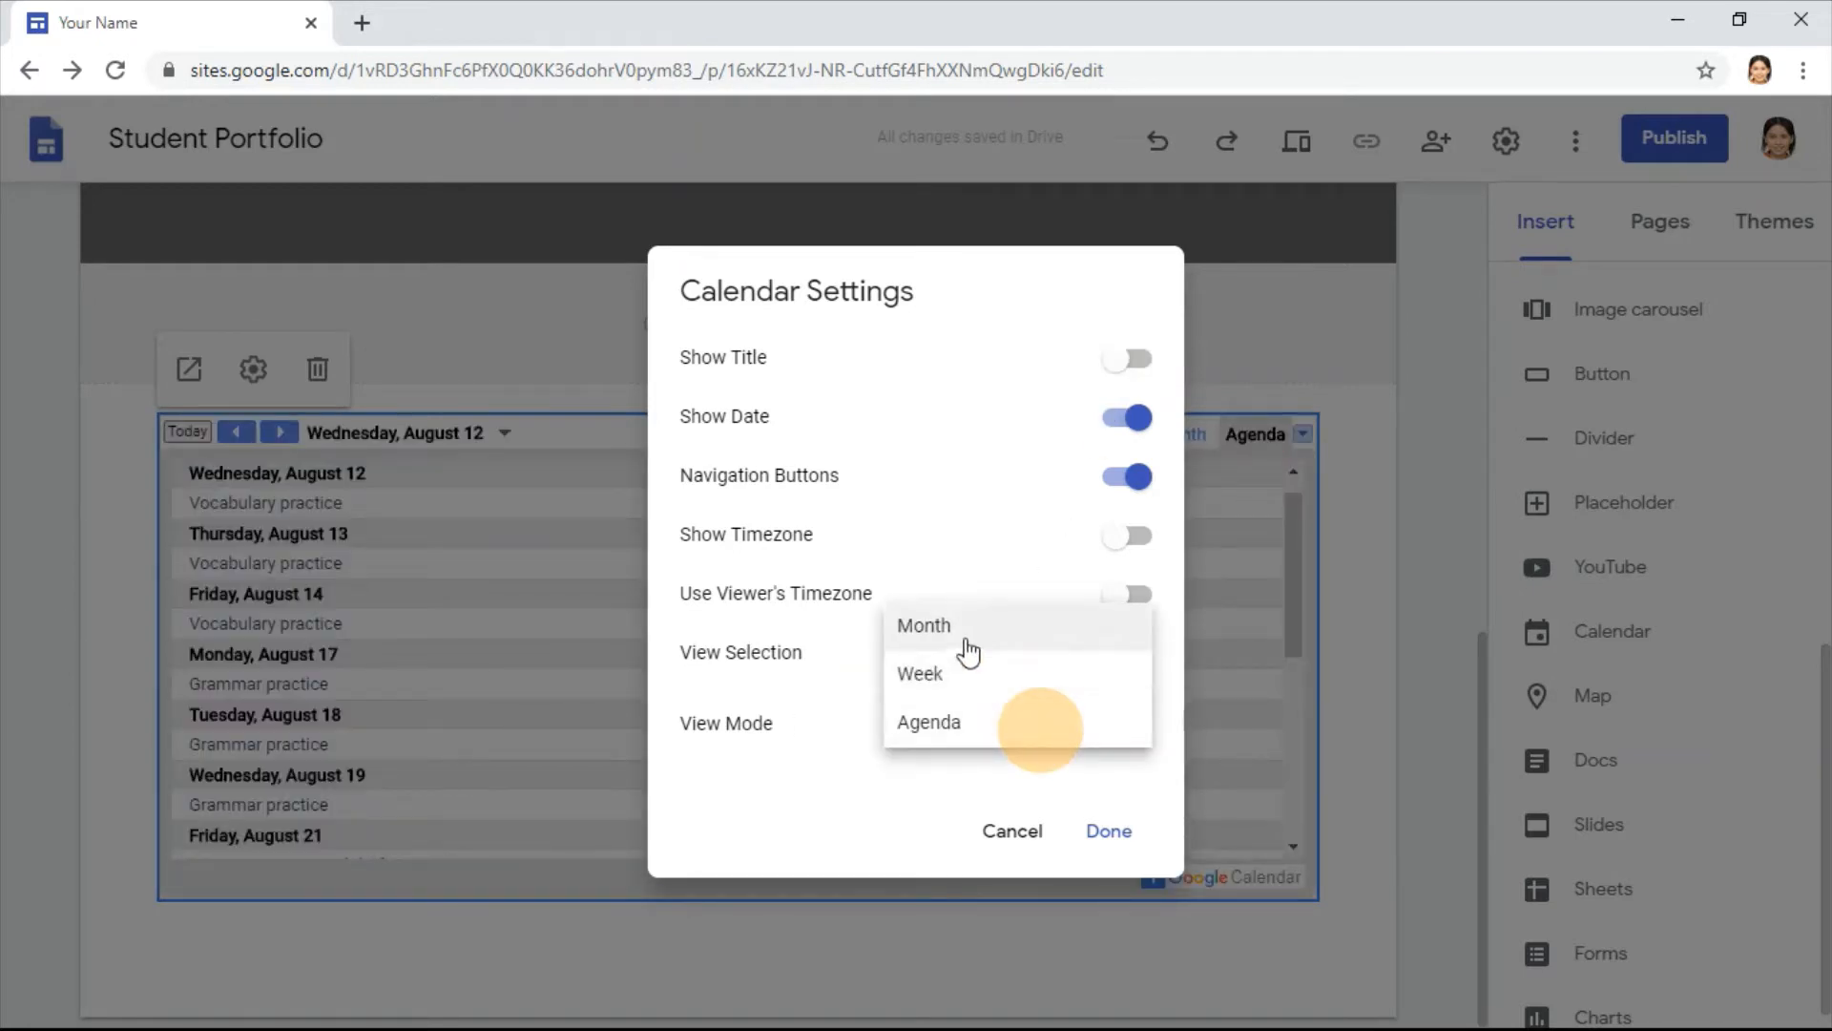
click(966, 628)
click(1109, 831)
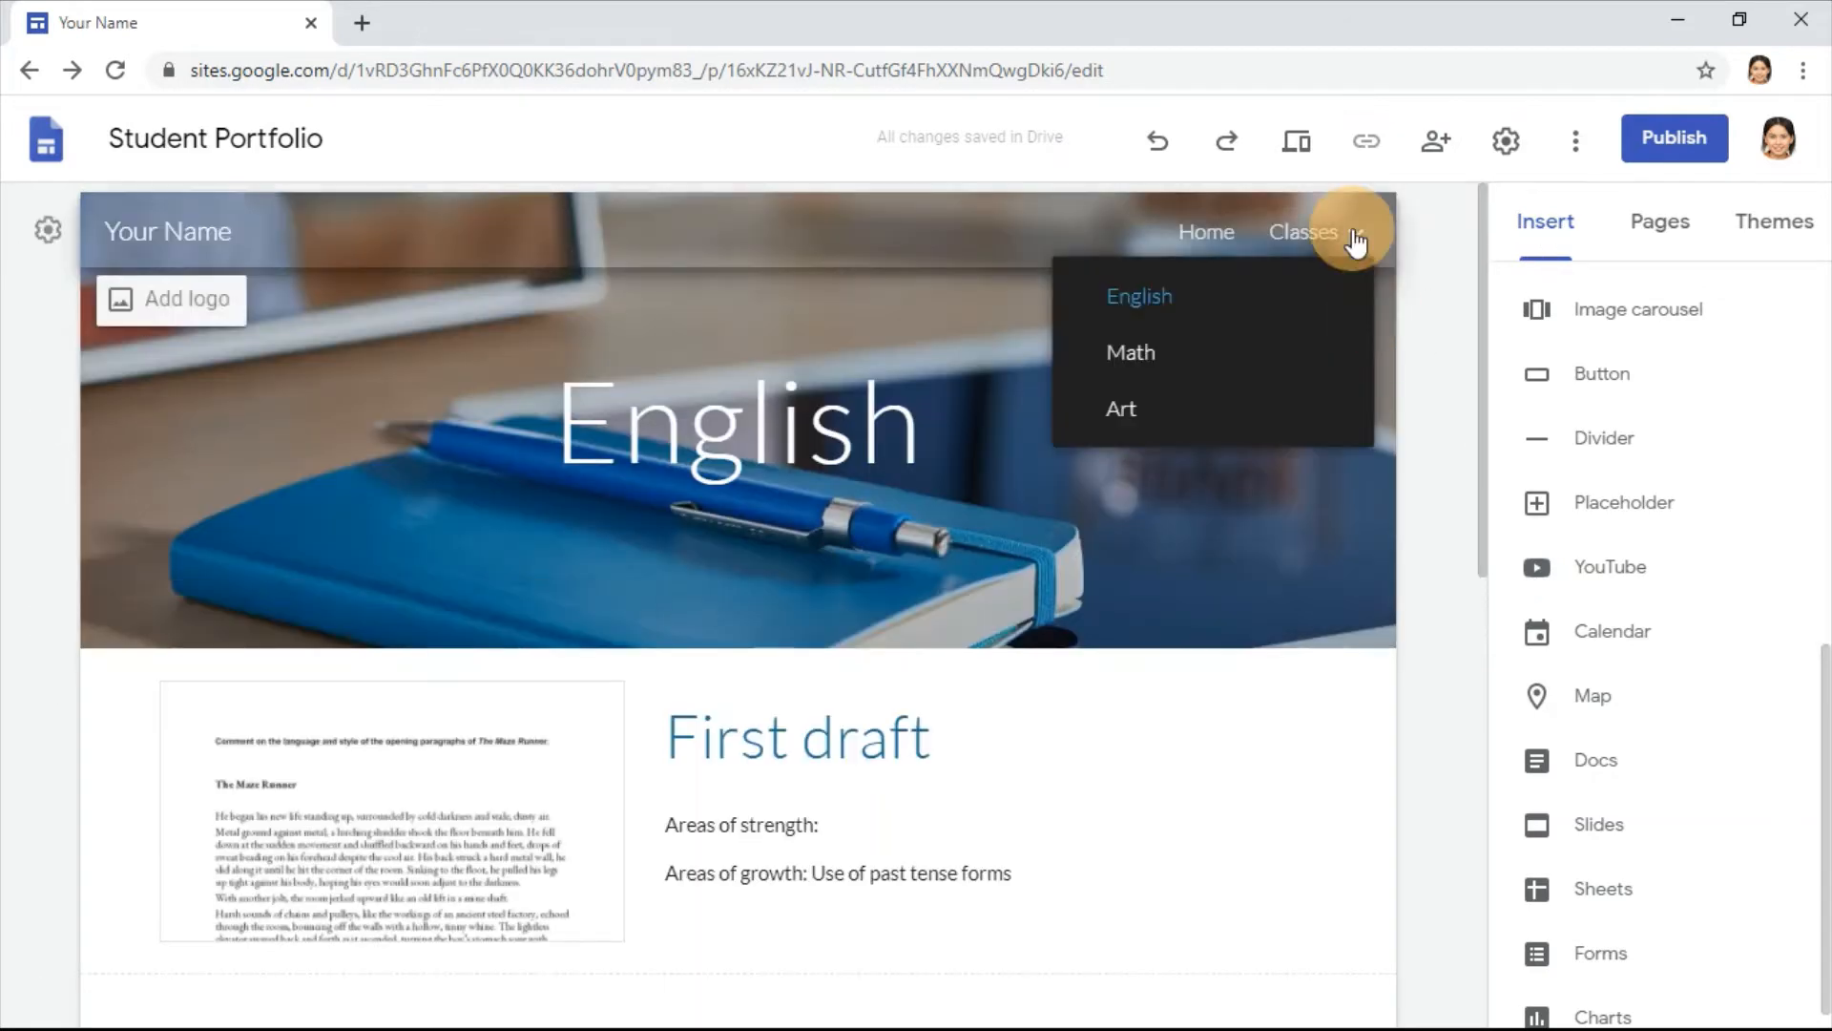
Step: Open the Math page and examine its footer for the embedded calendar
click(1356, 235)
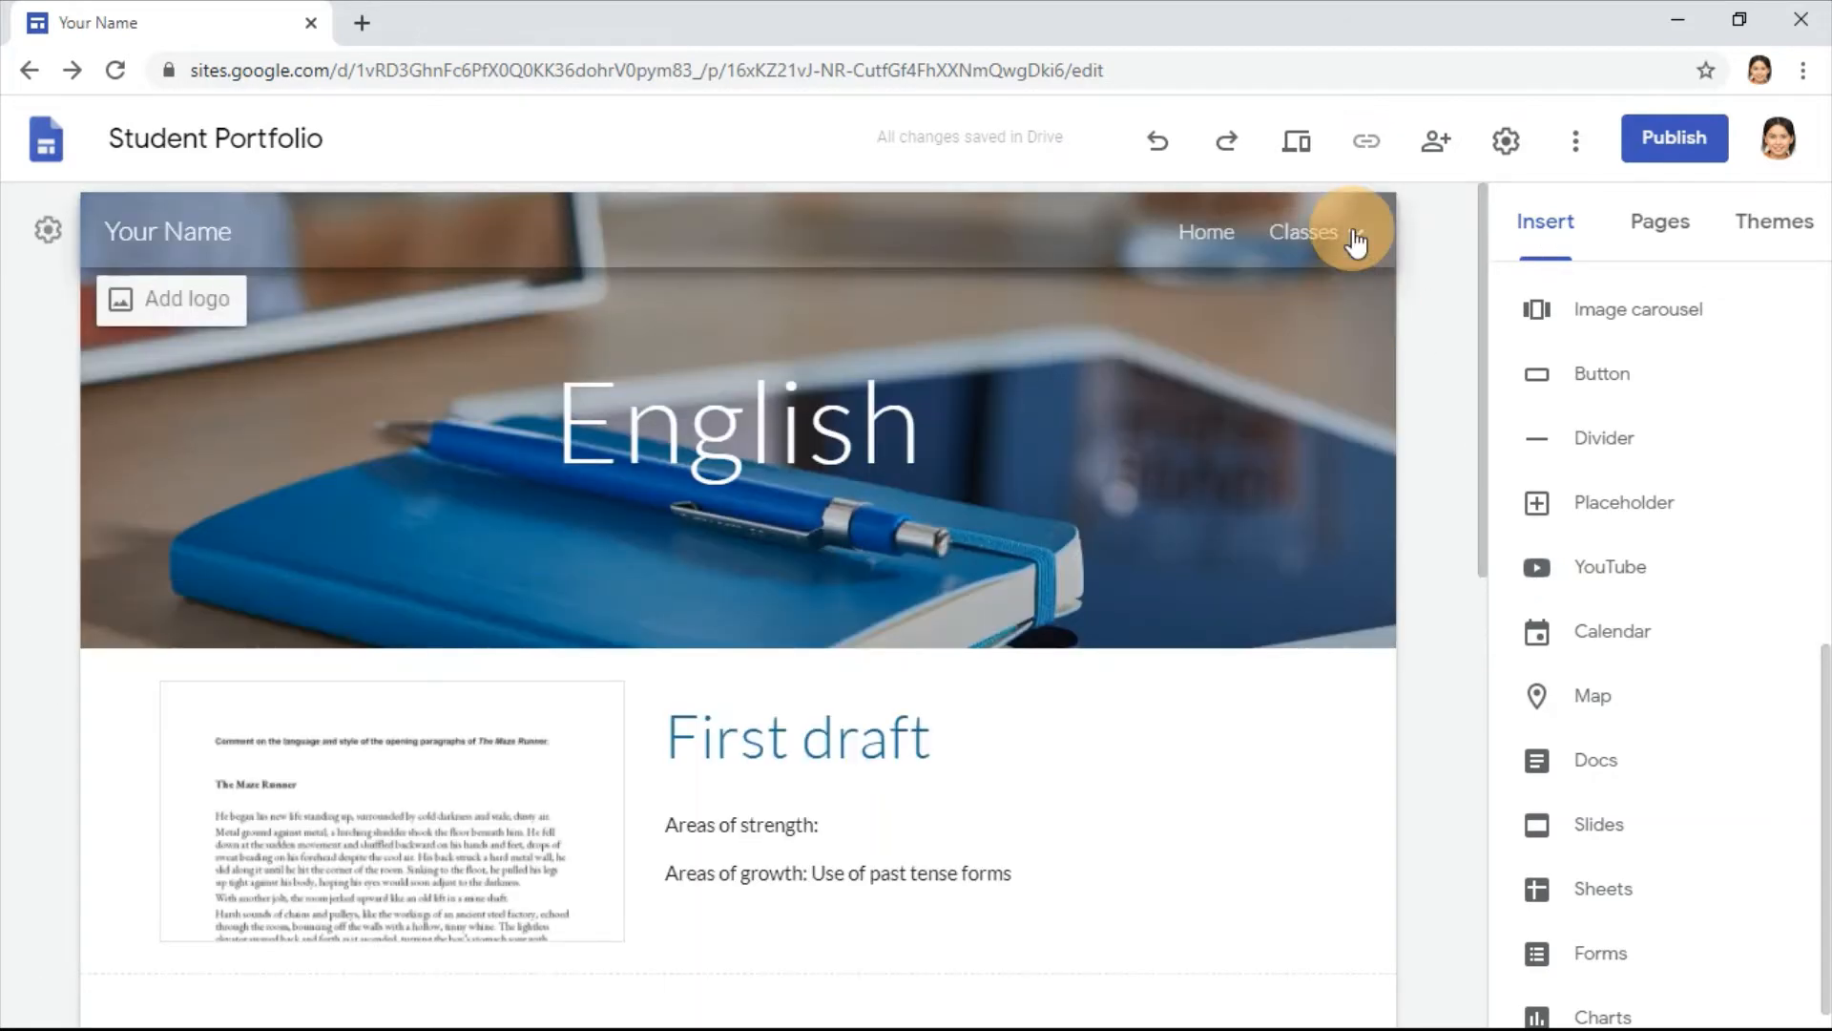
click(1355, 235)
click(1214, 340)
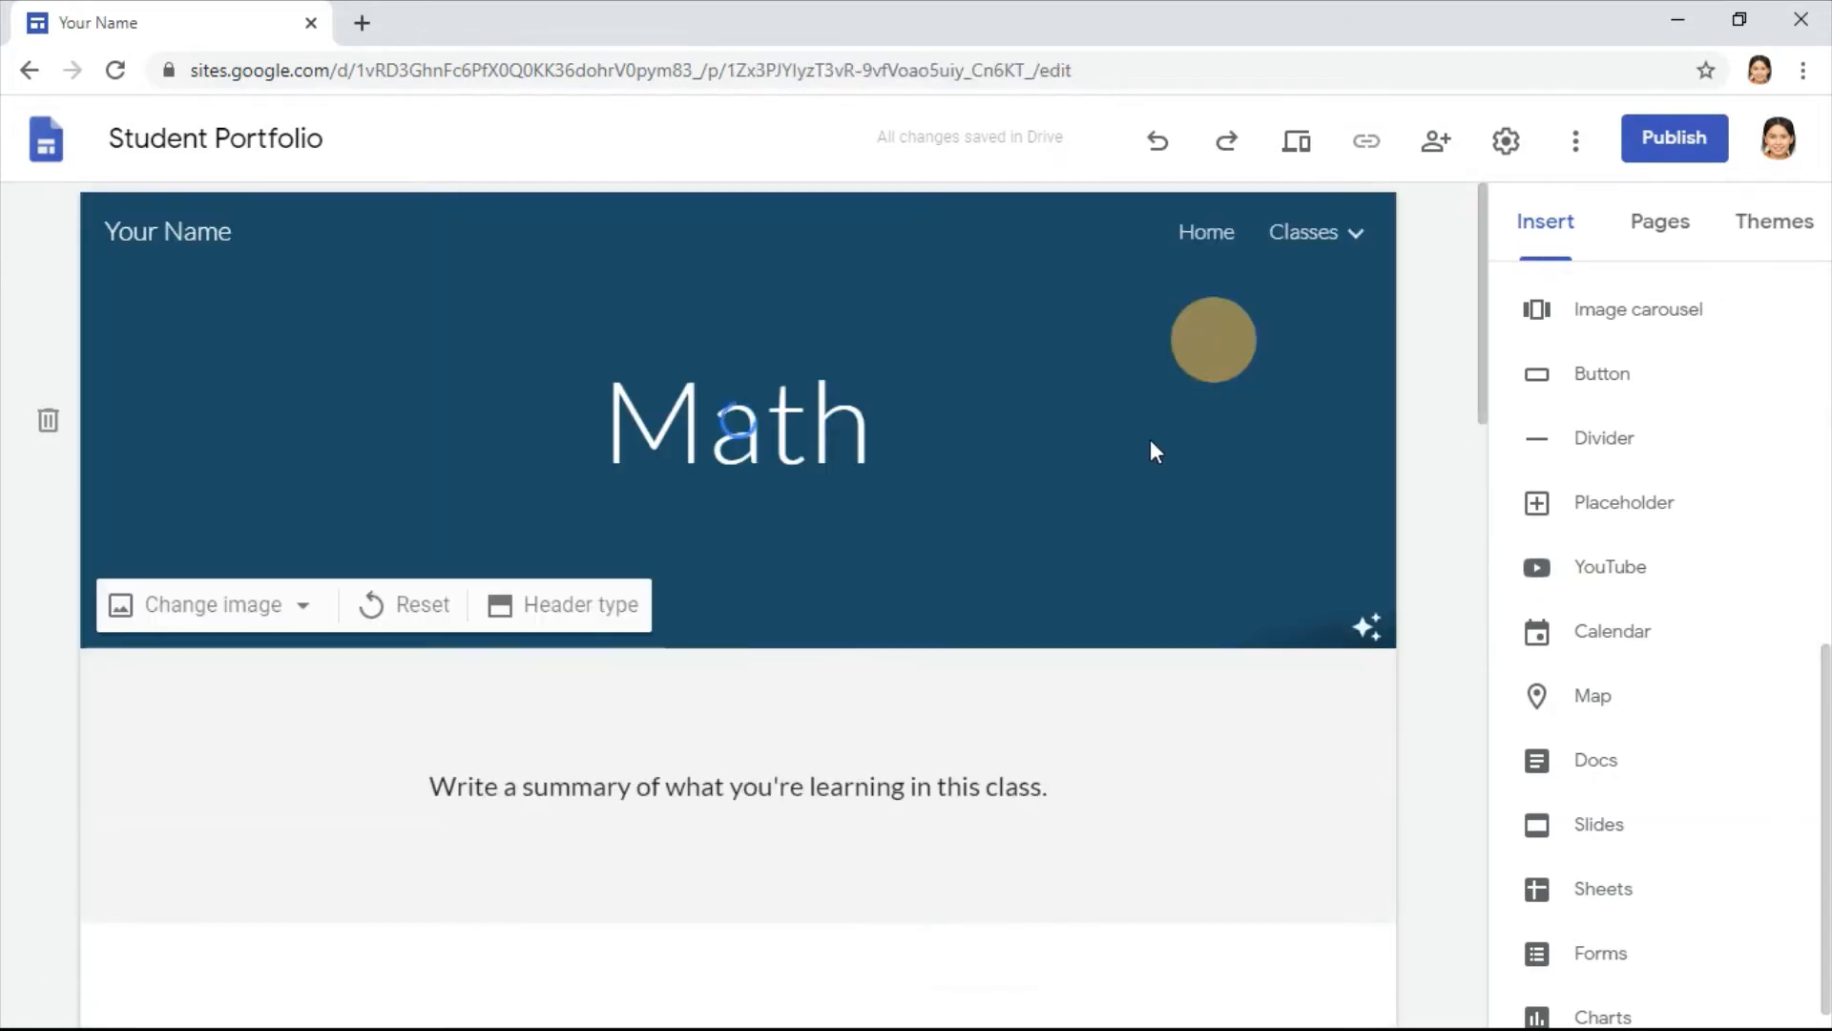
scroll(1149, 439, down, 2)
scroll(1149, 439, down, 20)
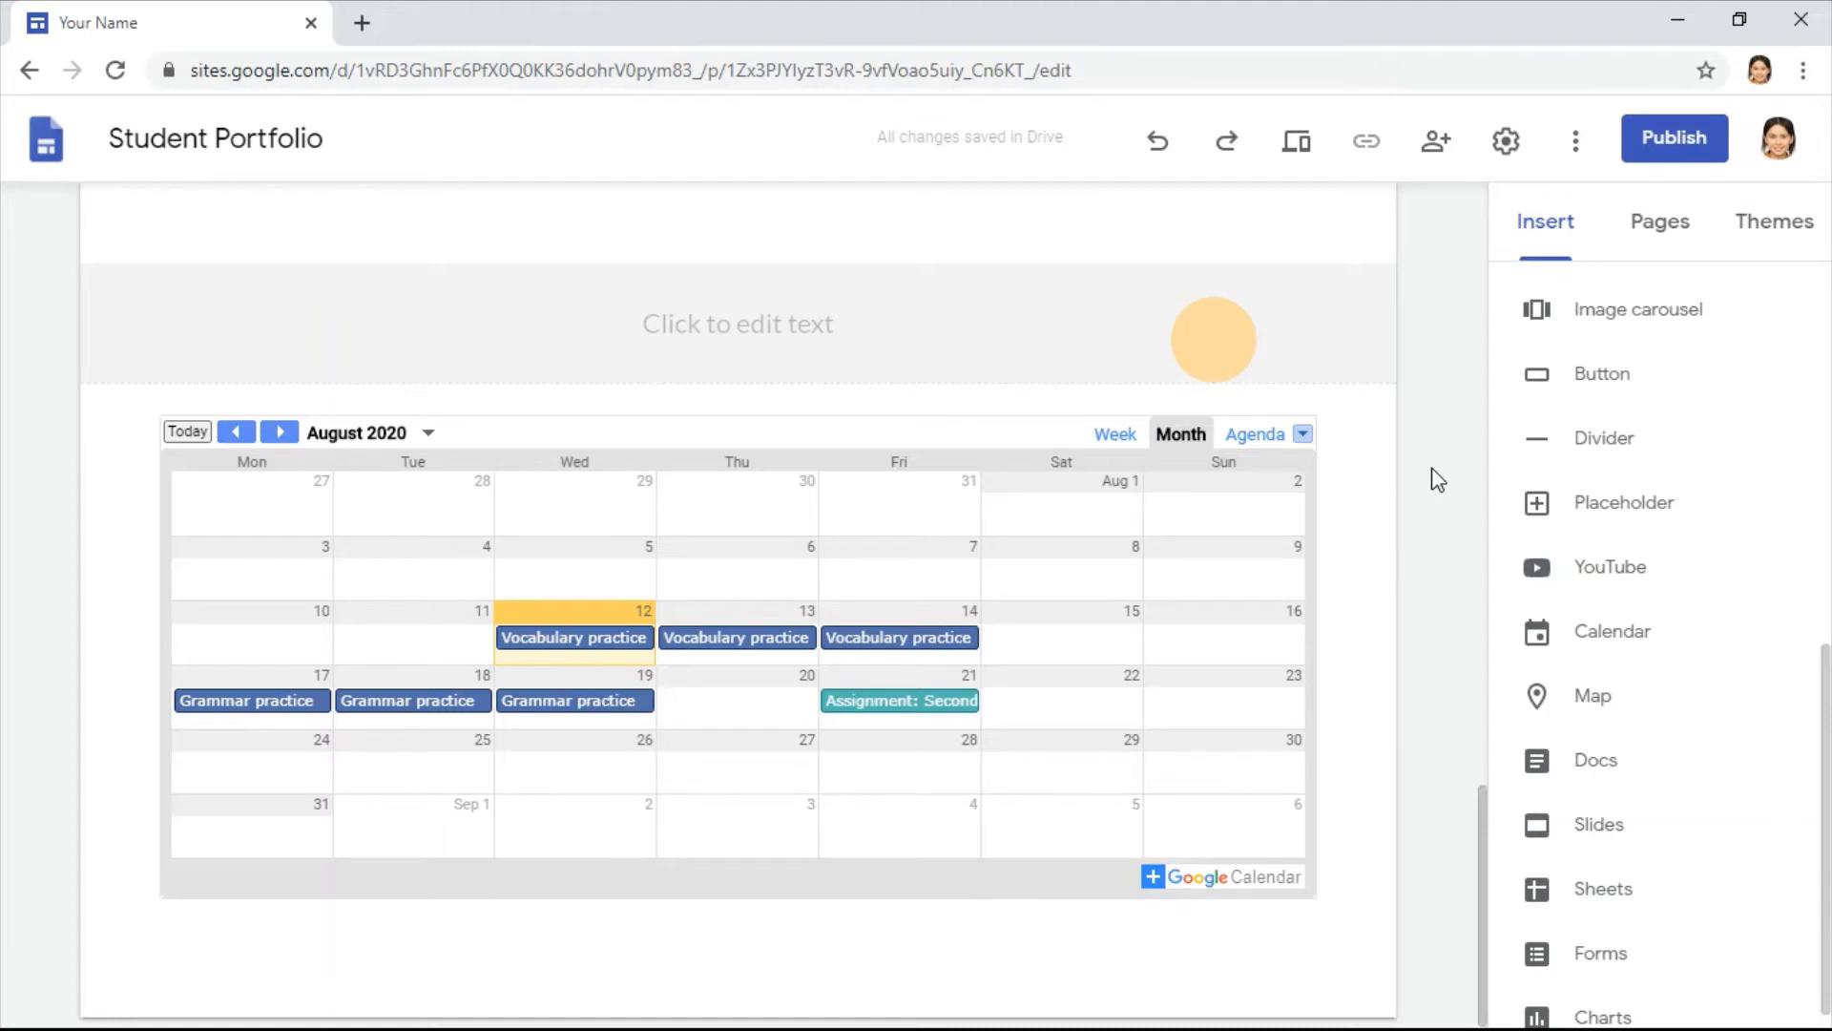
scroll(1432, 478, up, 15)
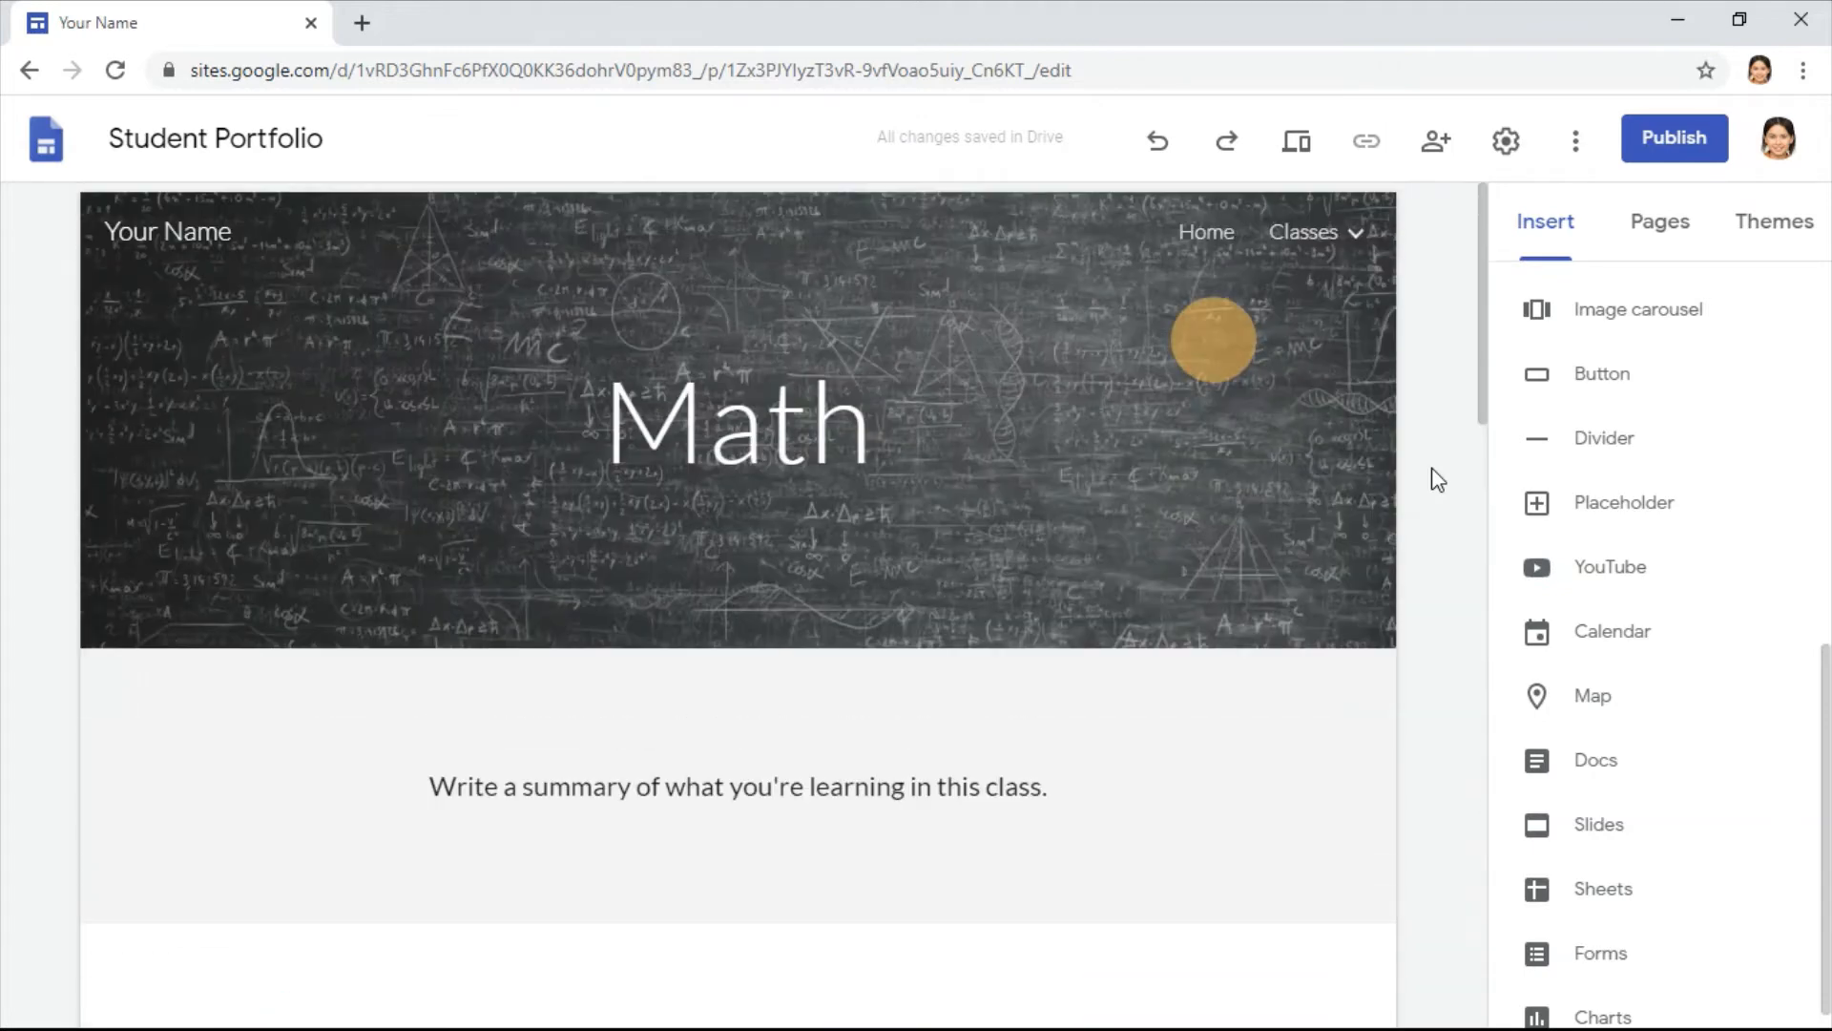
Step: Return to the English page and enter "My action plan:" in the footer text above the calendar
click(1660, 234)
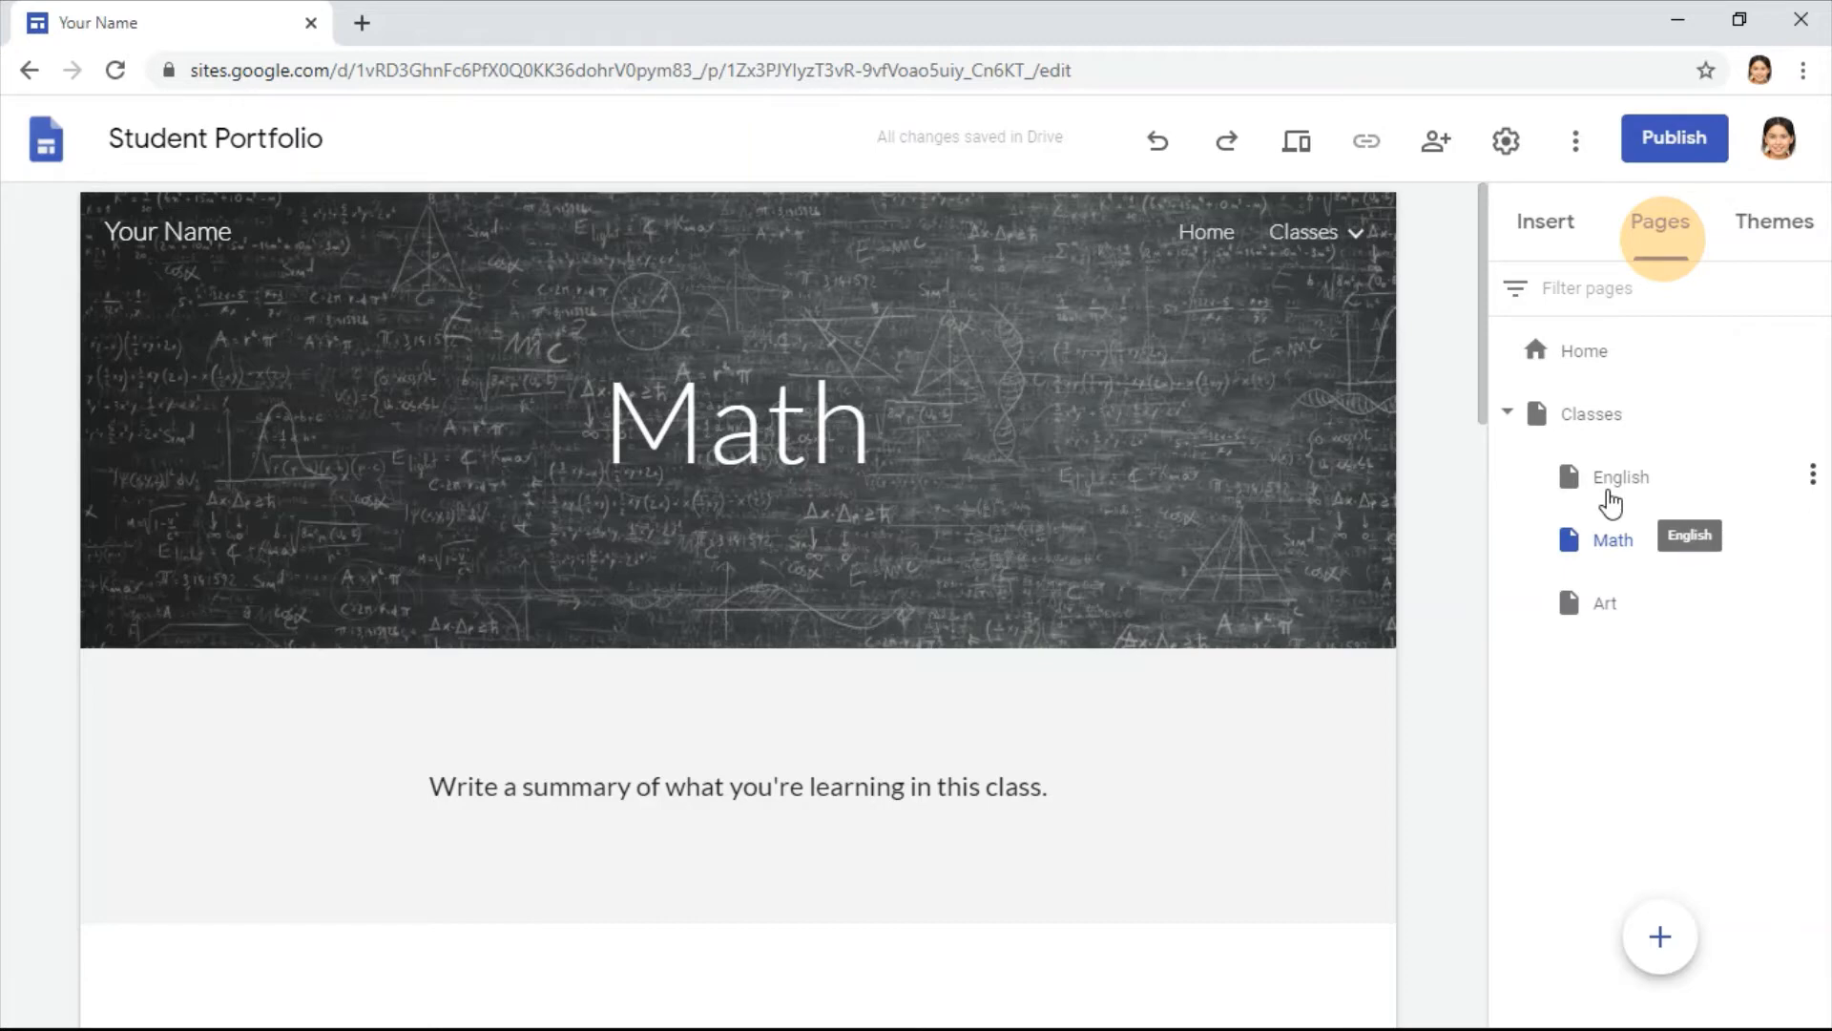
click(1634, 495)
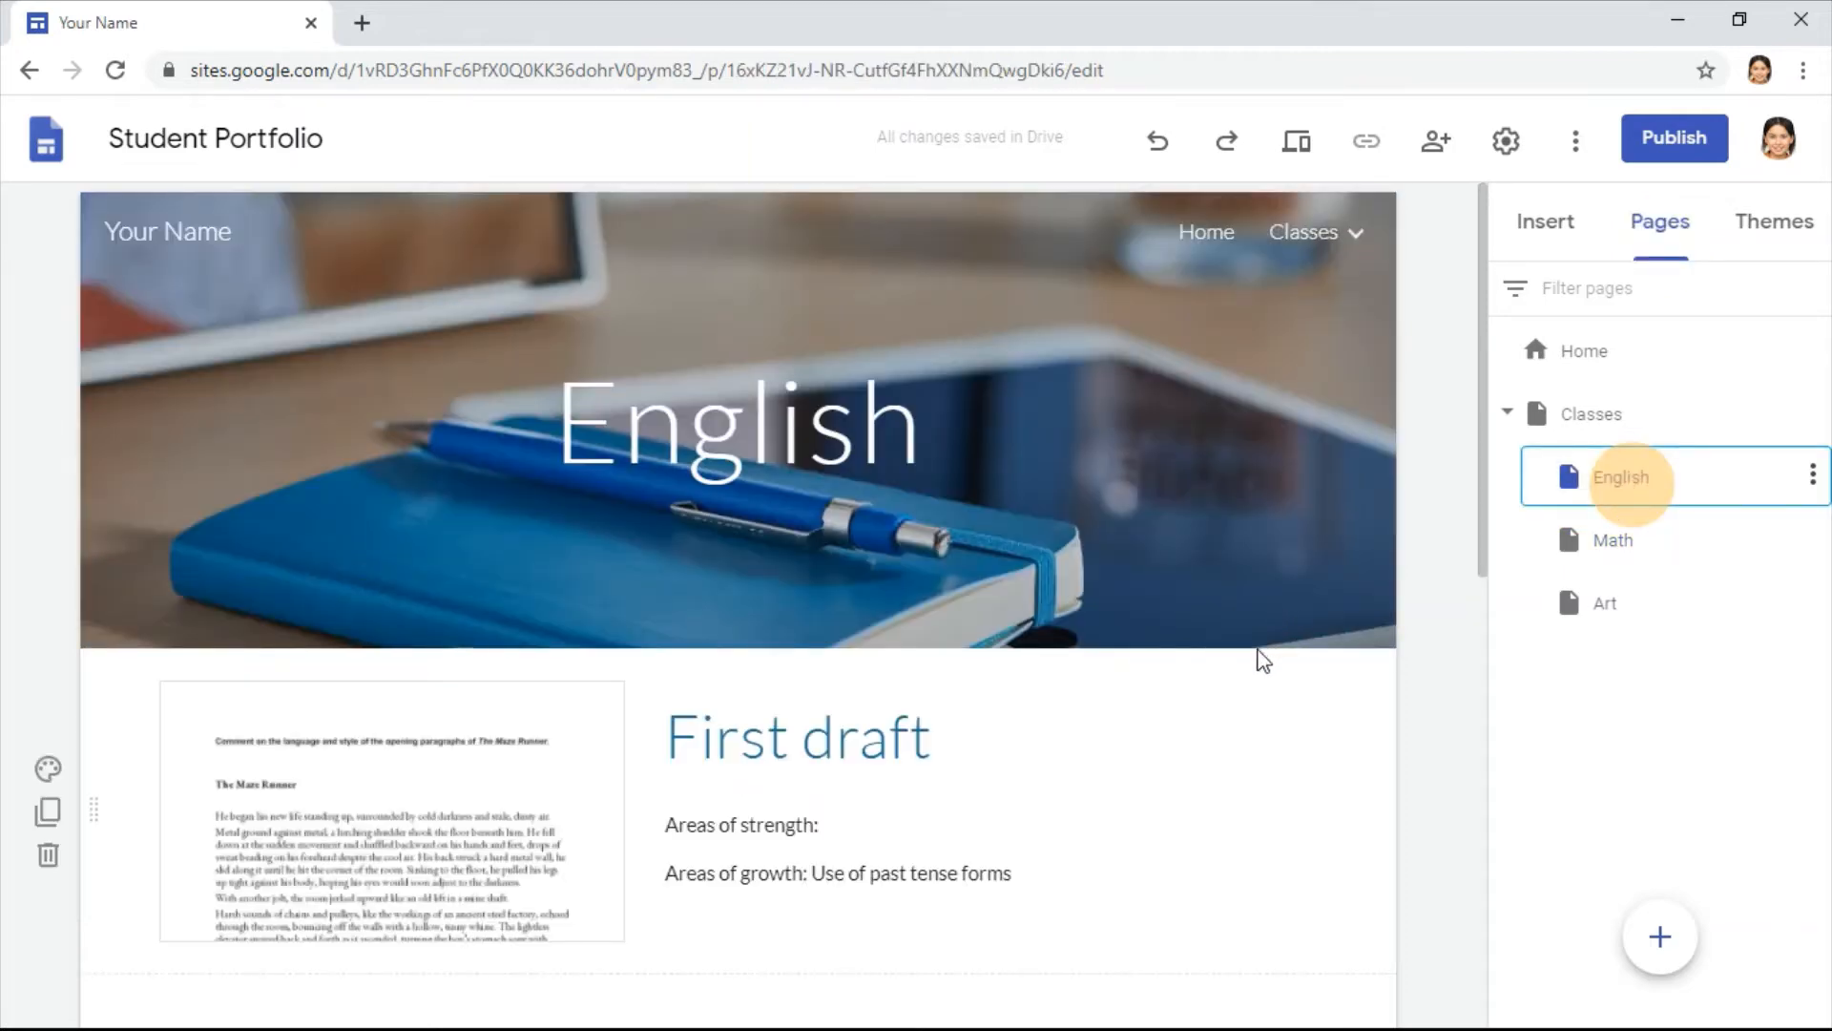
scroll(858, 765, down, 10)
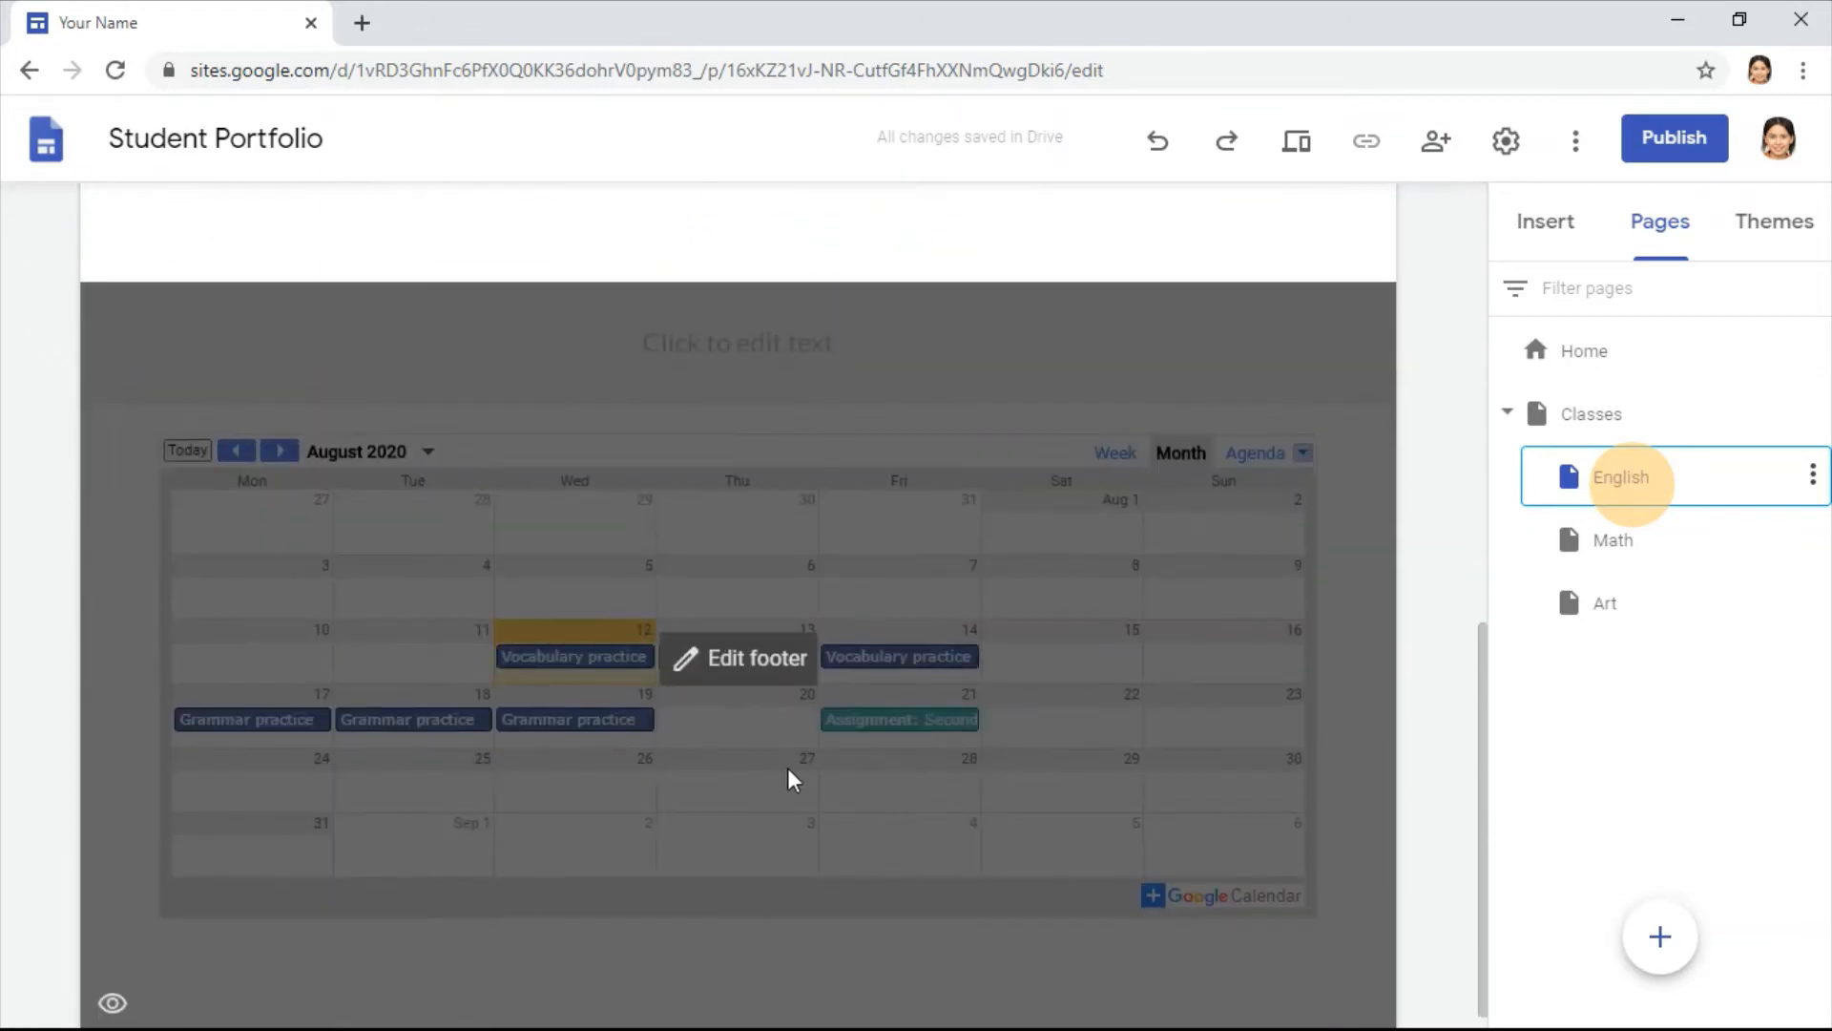
click(773, 329)
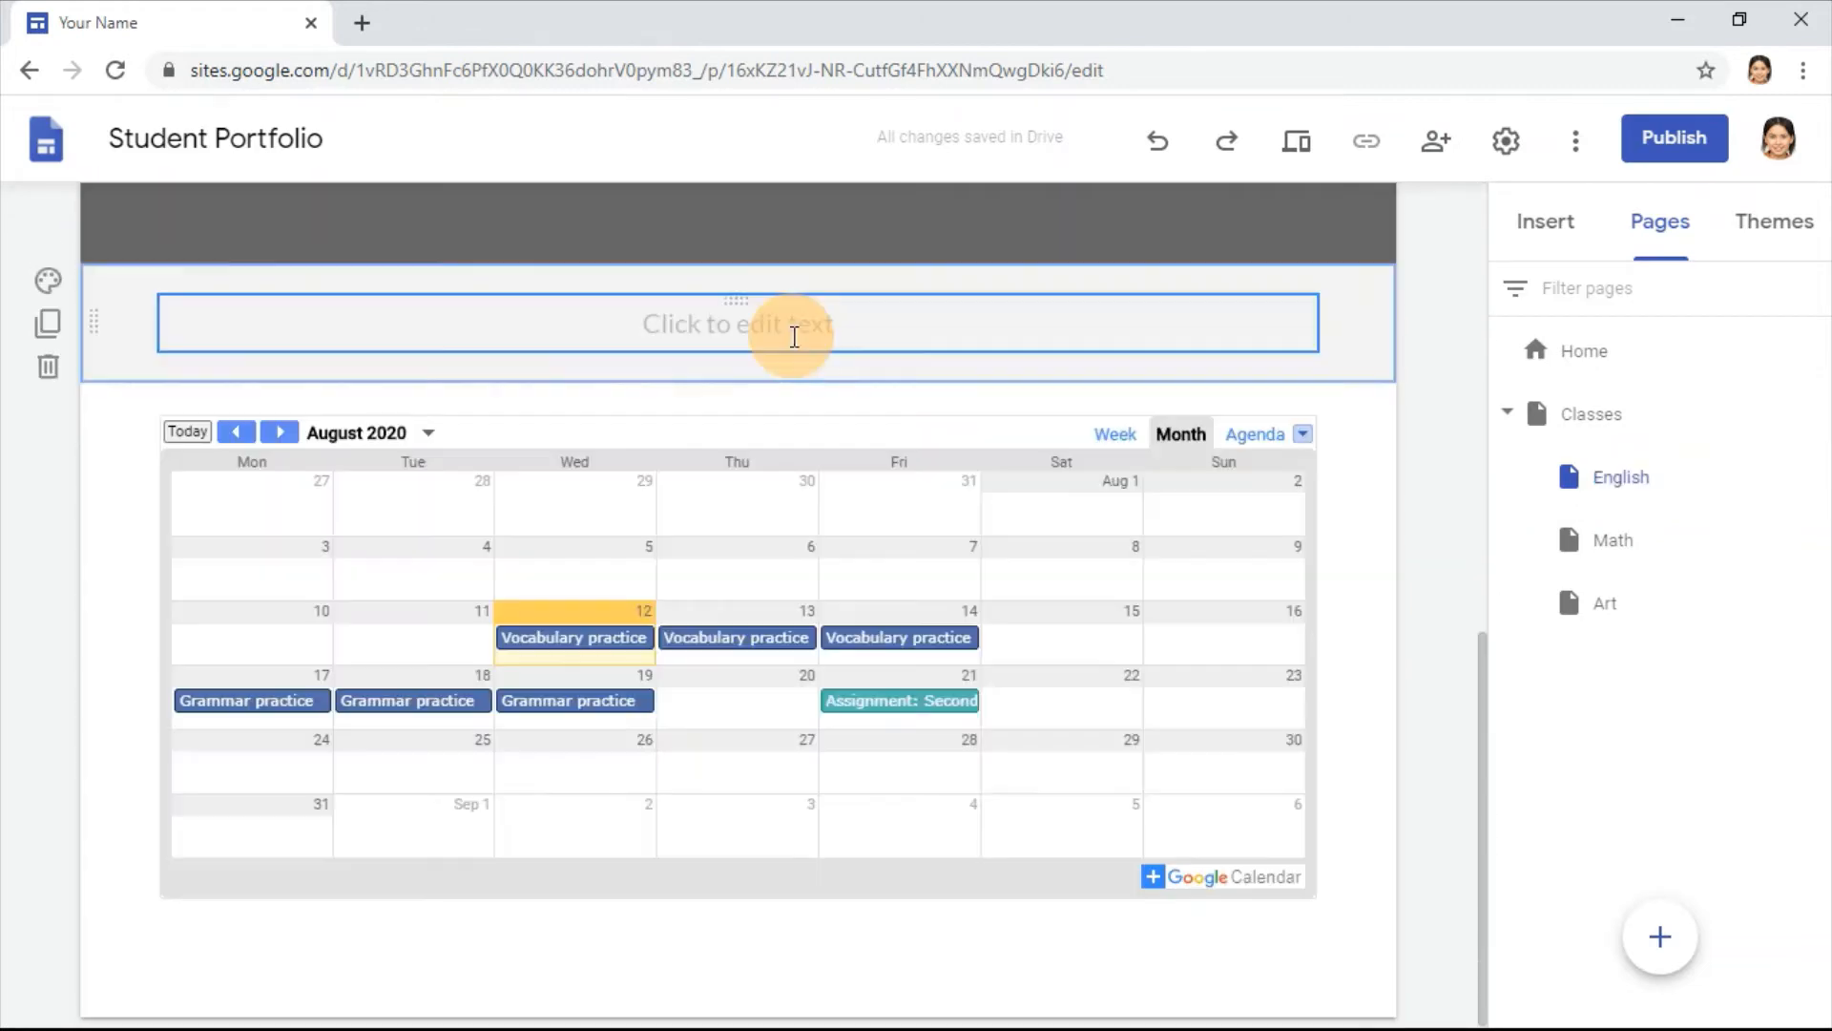
click(769, 333)
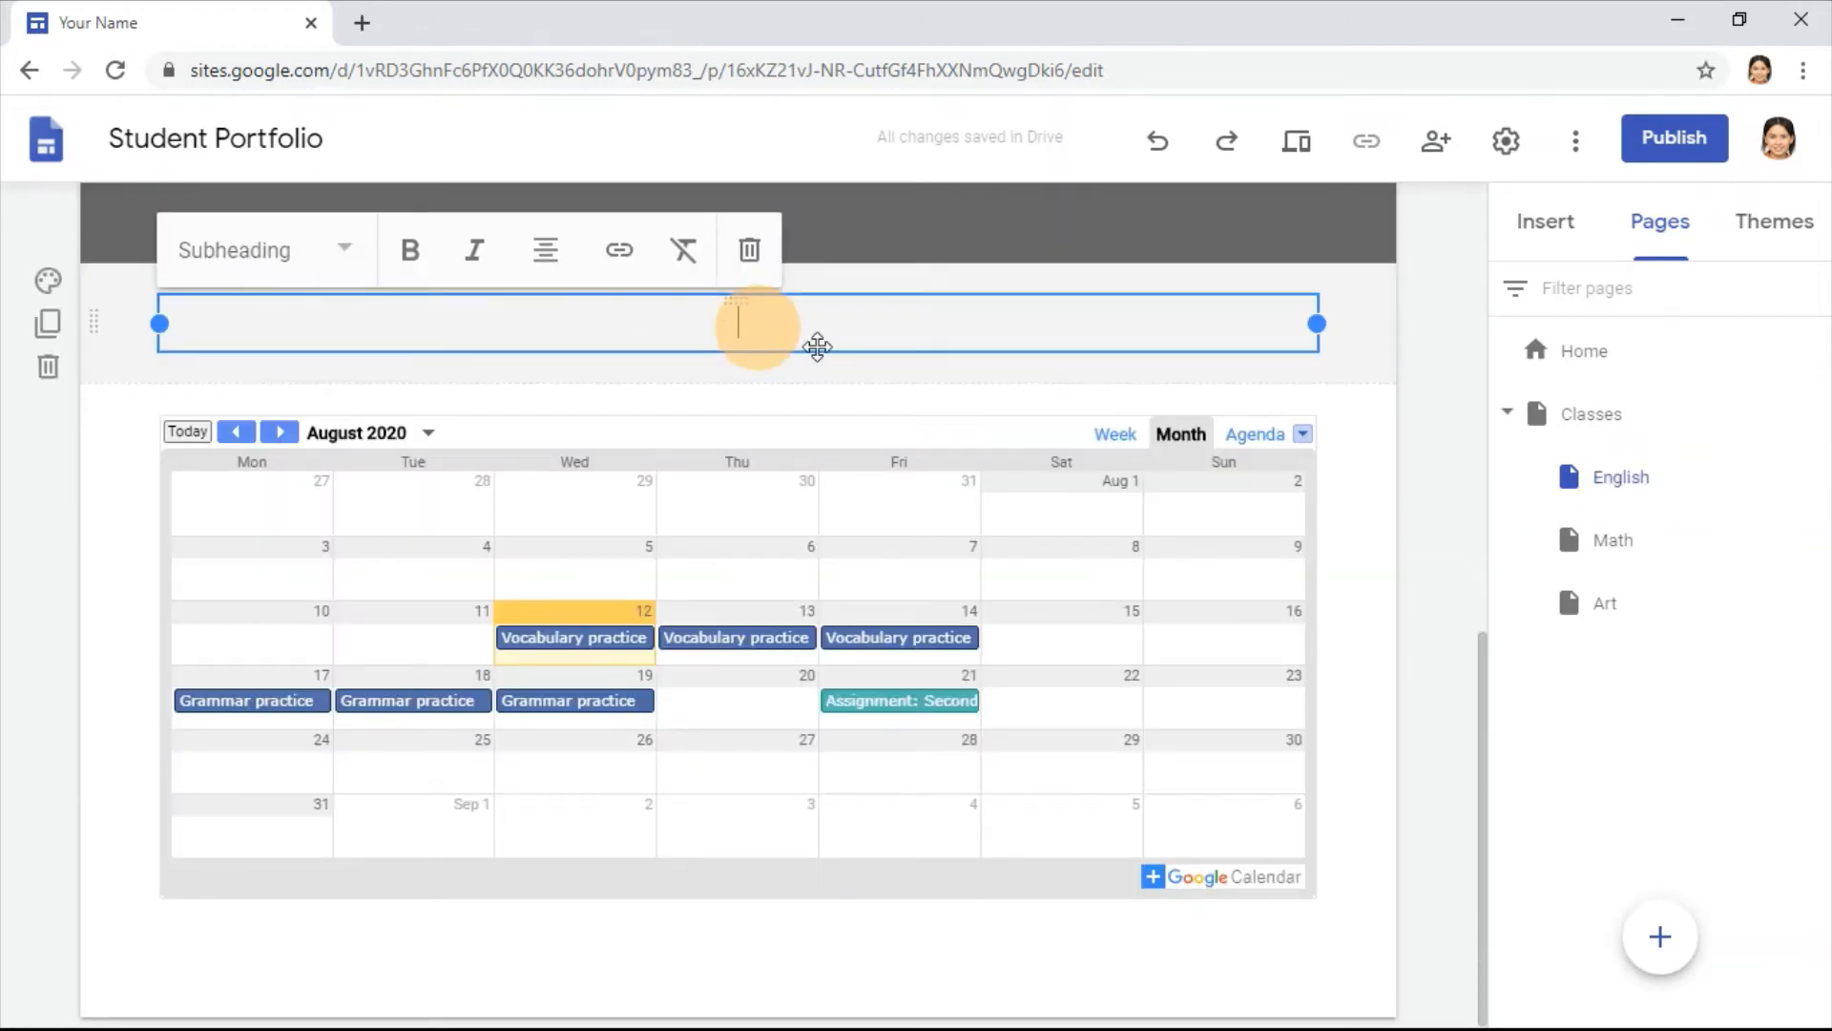
text(My act)
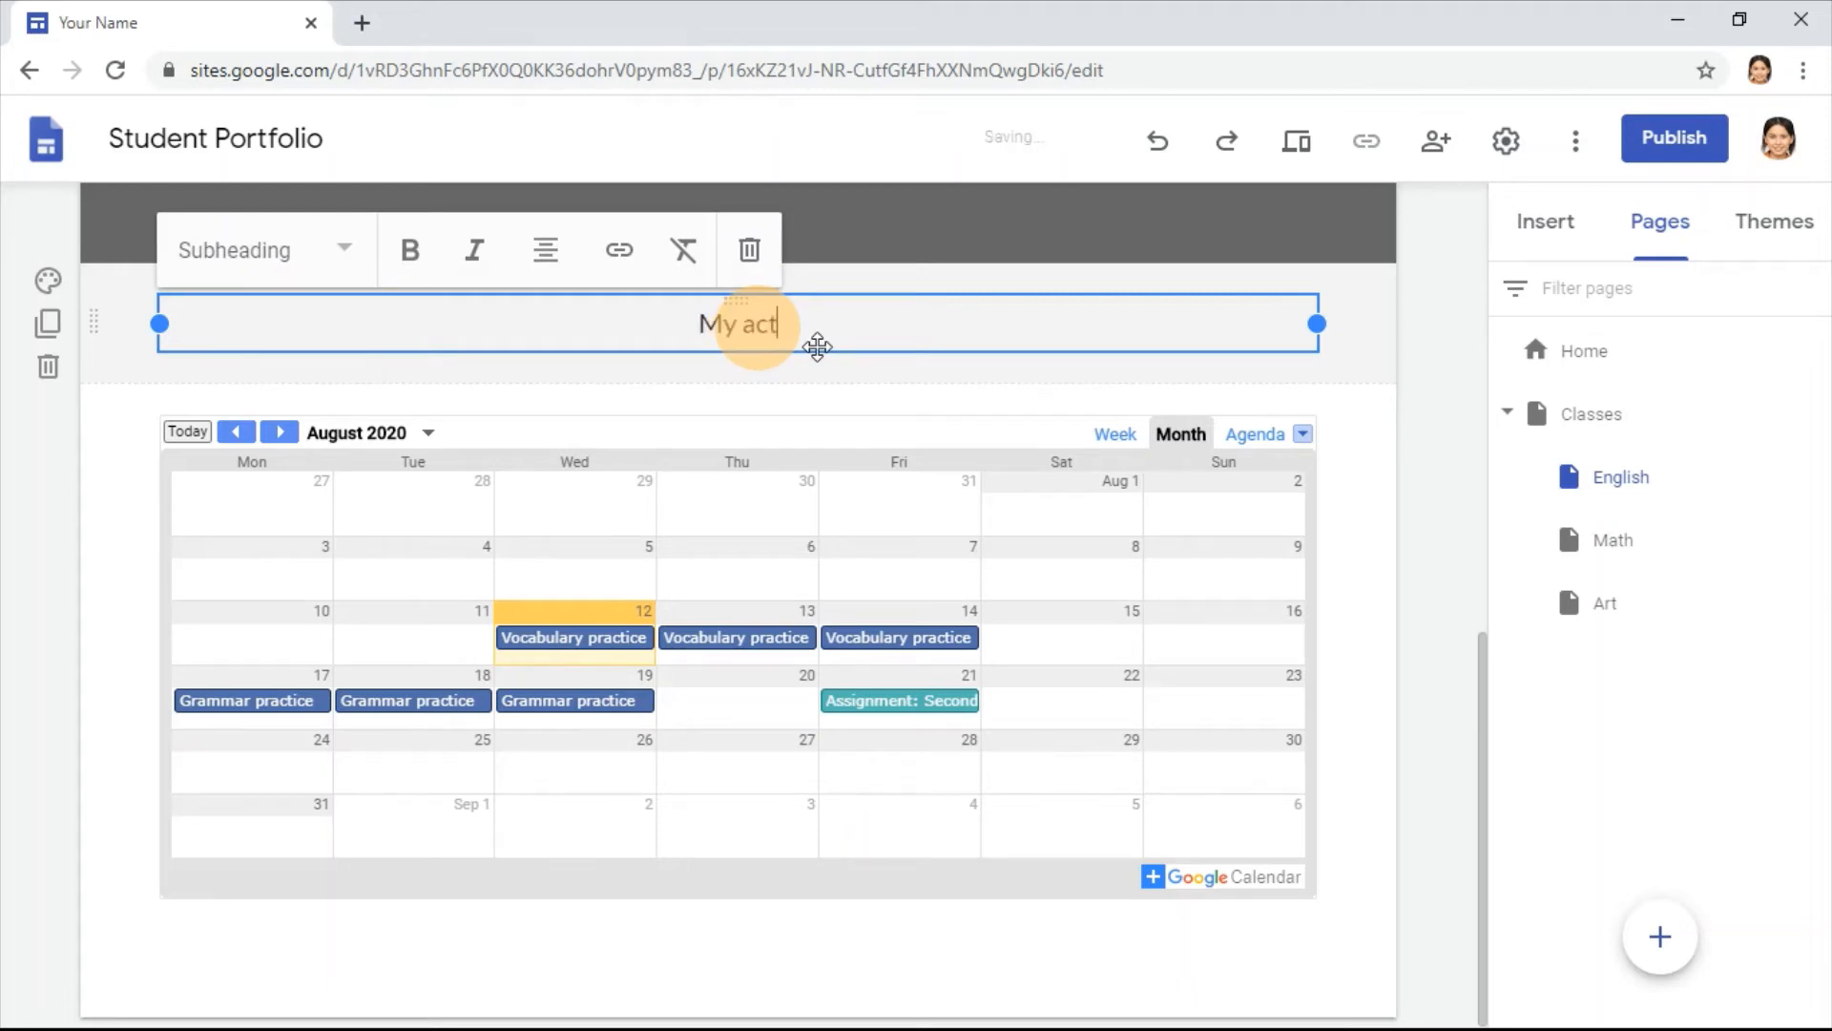
text(ion plan:)
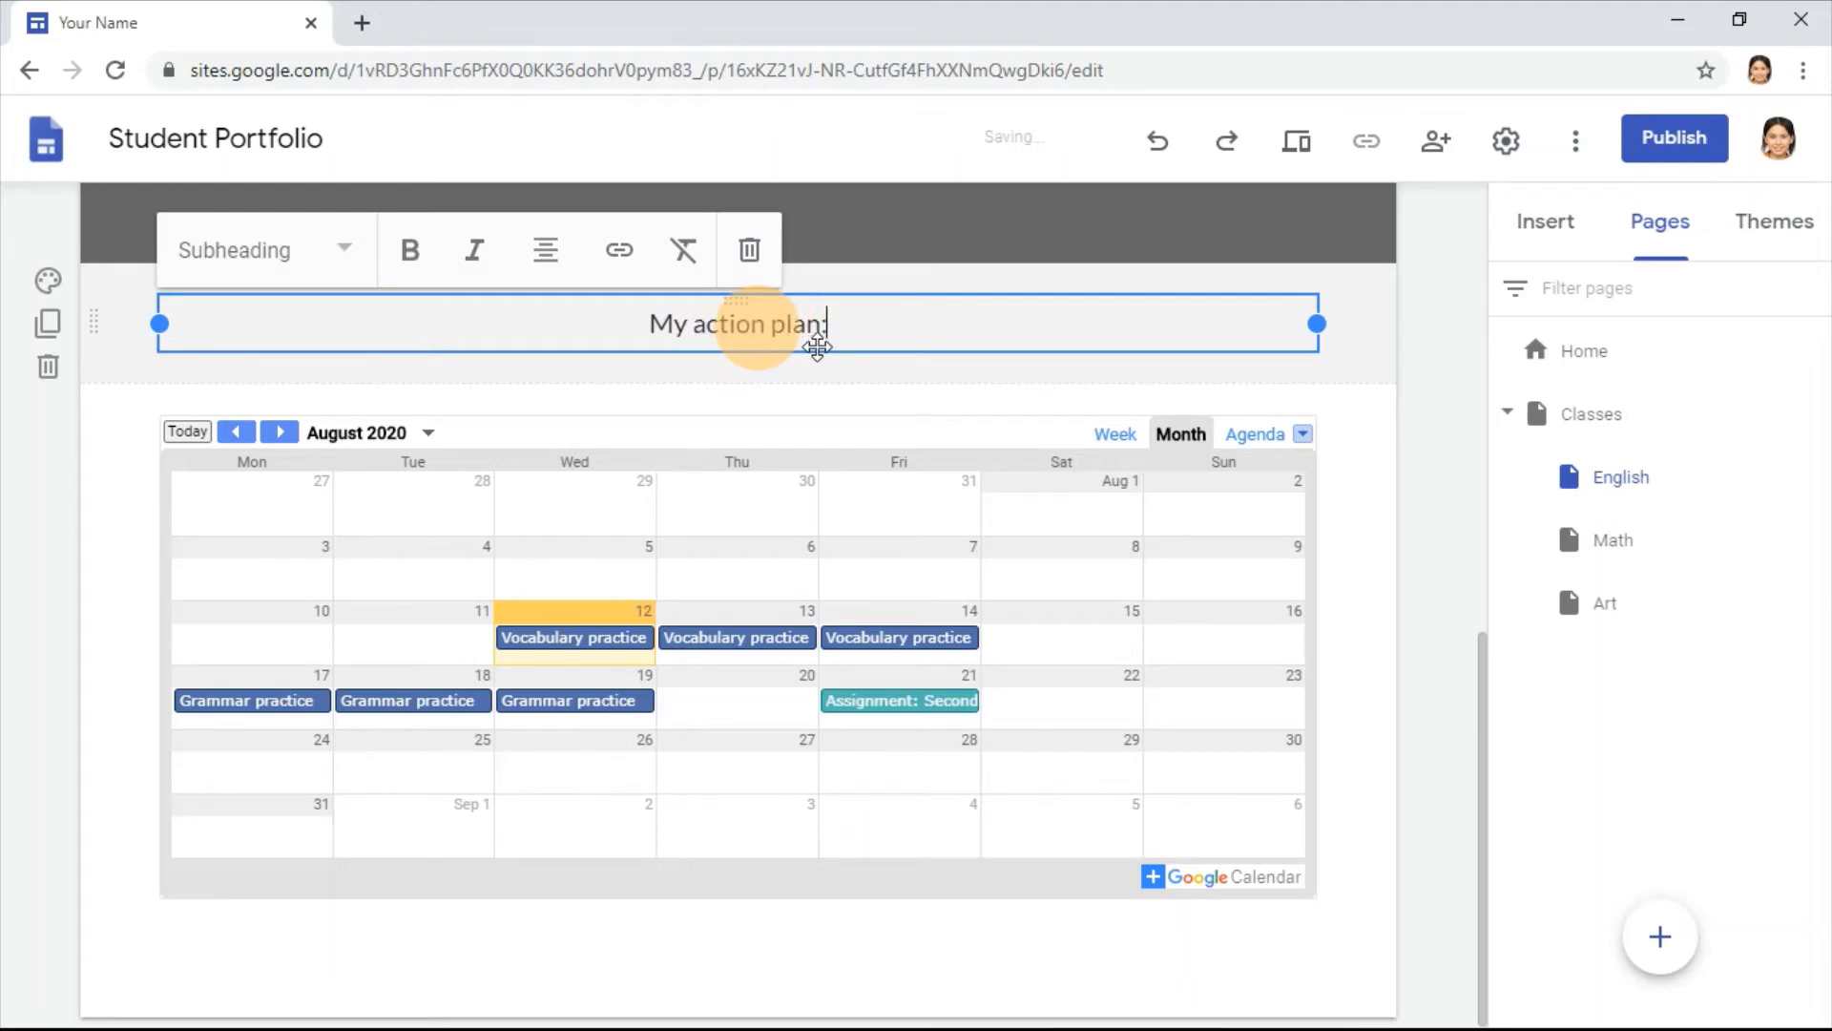
click(1382, 536)
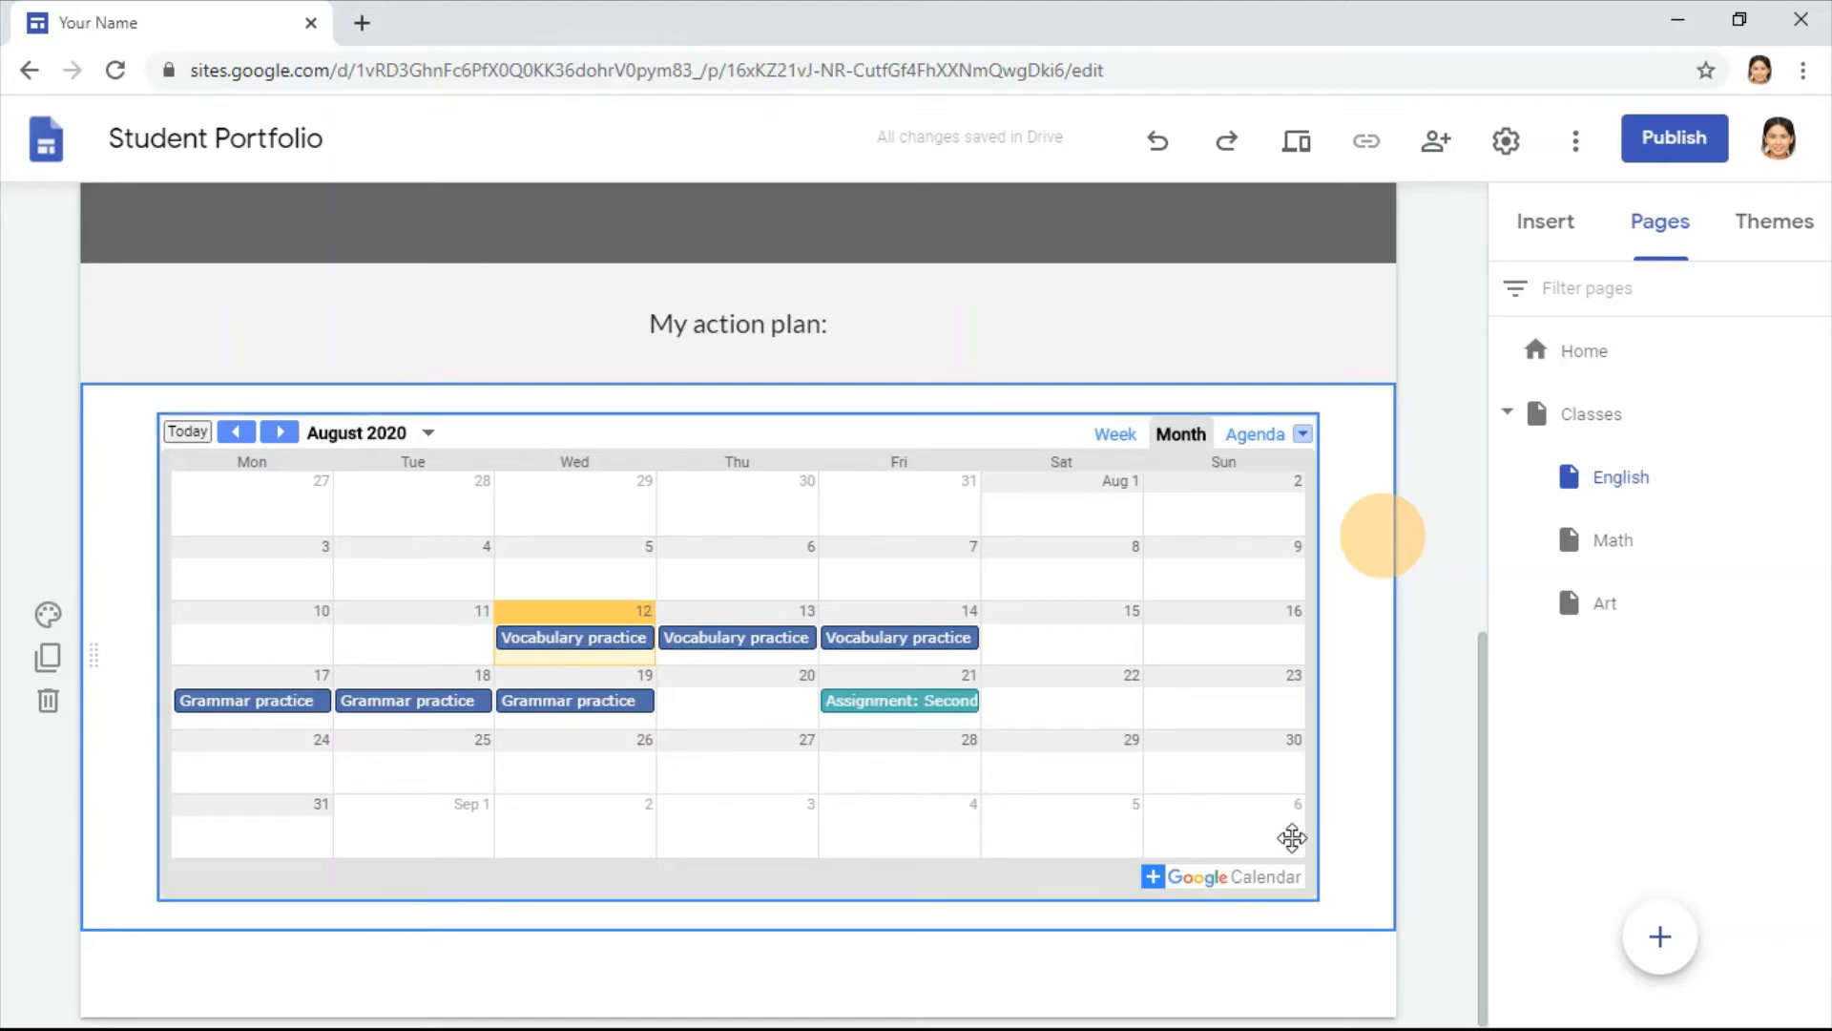
Step: Open the embedded footer calendar in its own browser tab and switch from there to Google Calendar
click(421, 535)
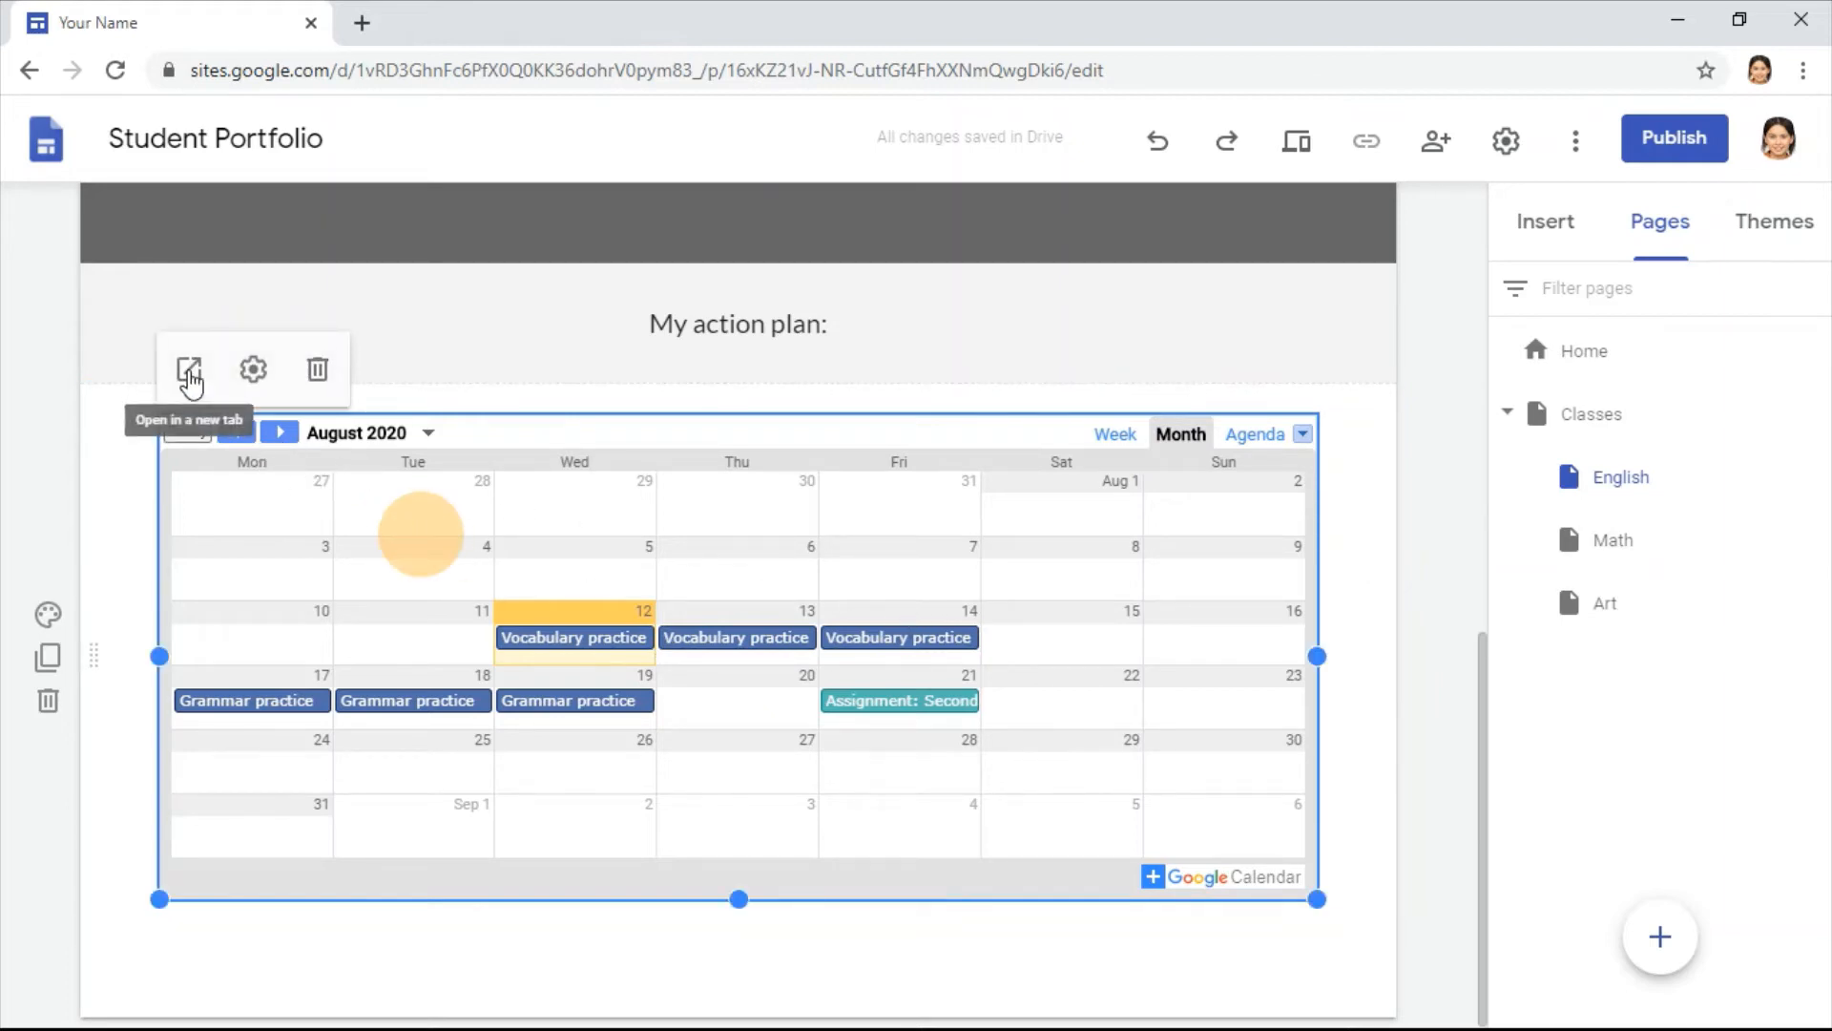
click(189, 372)
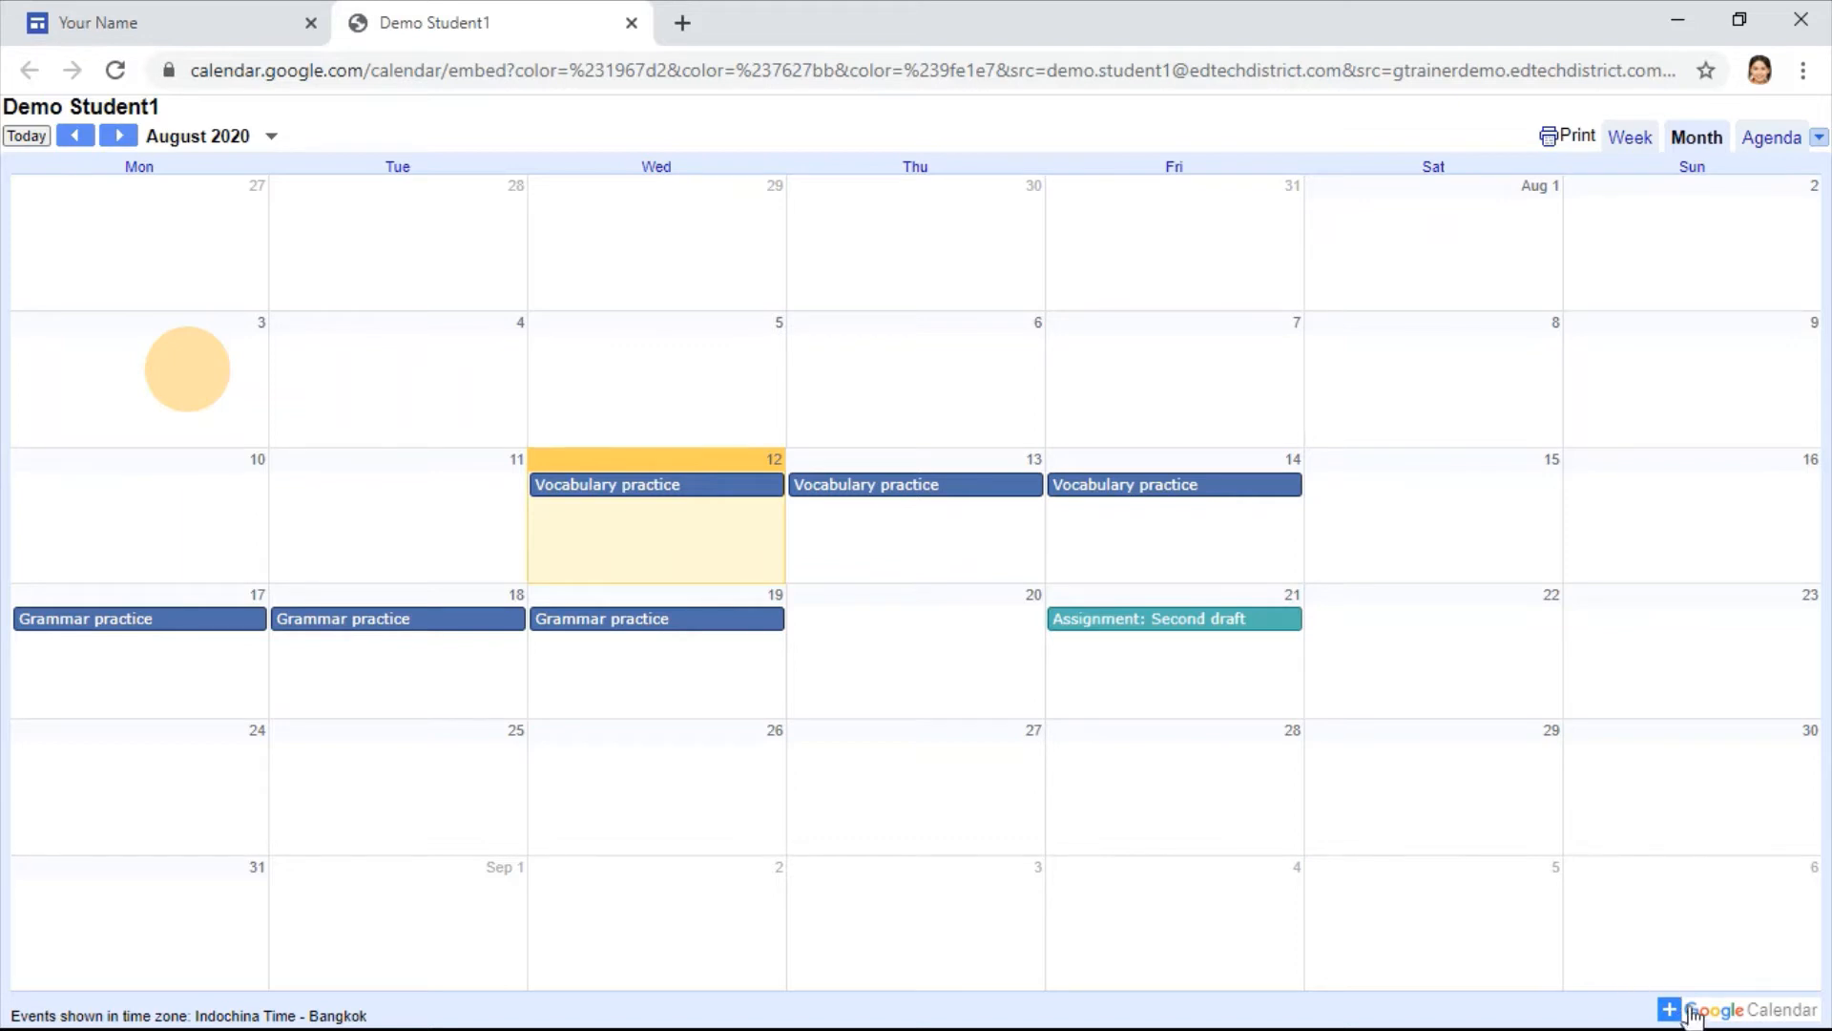
click(1719, 1015)
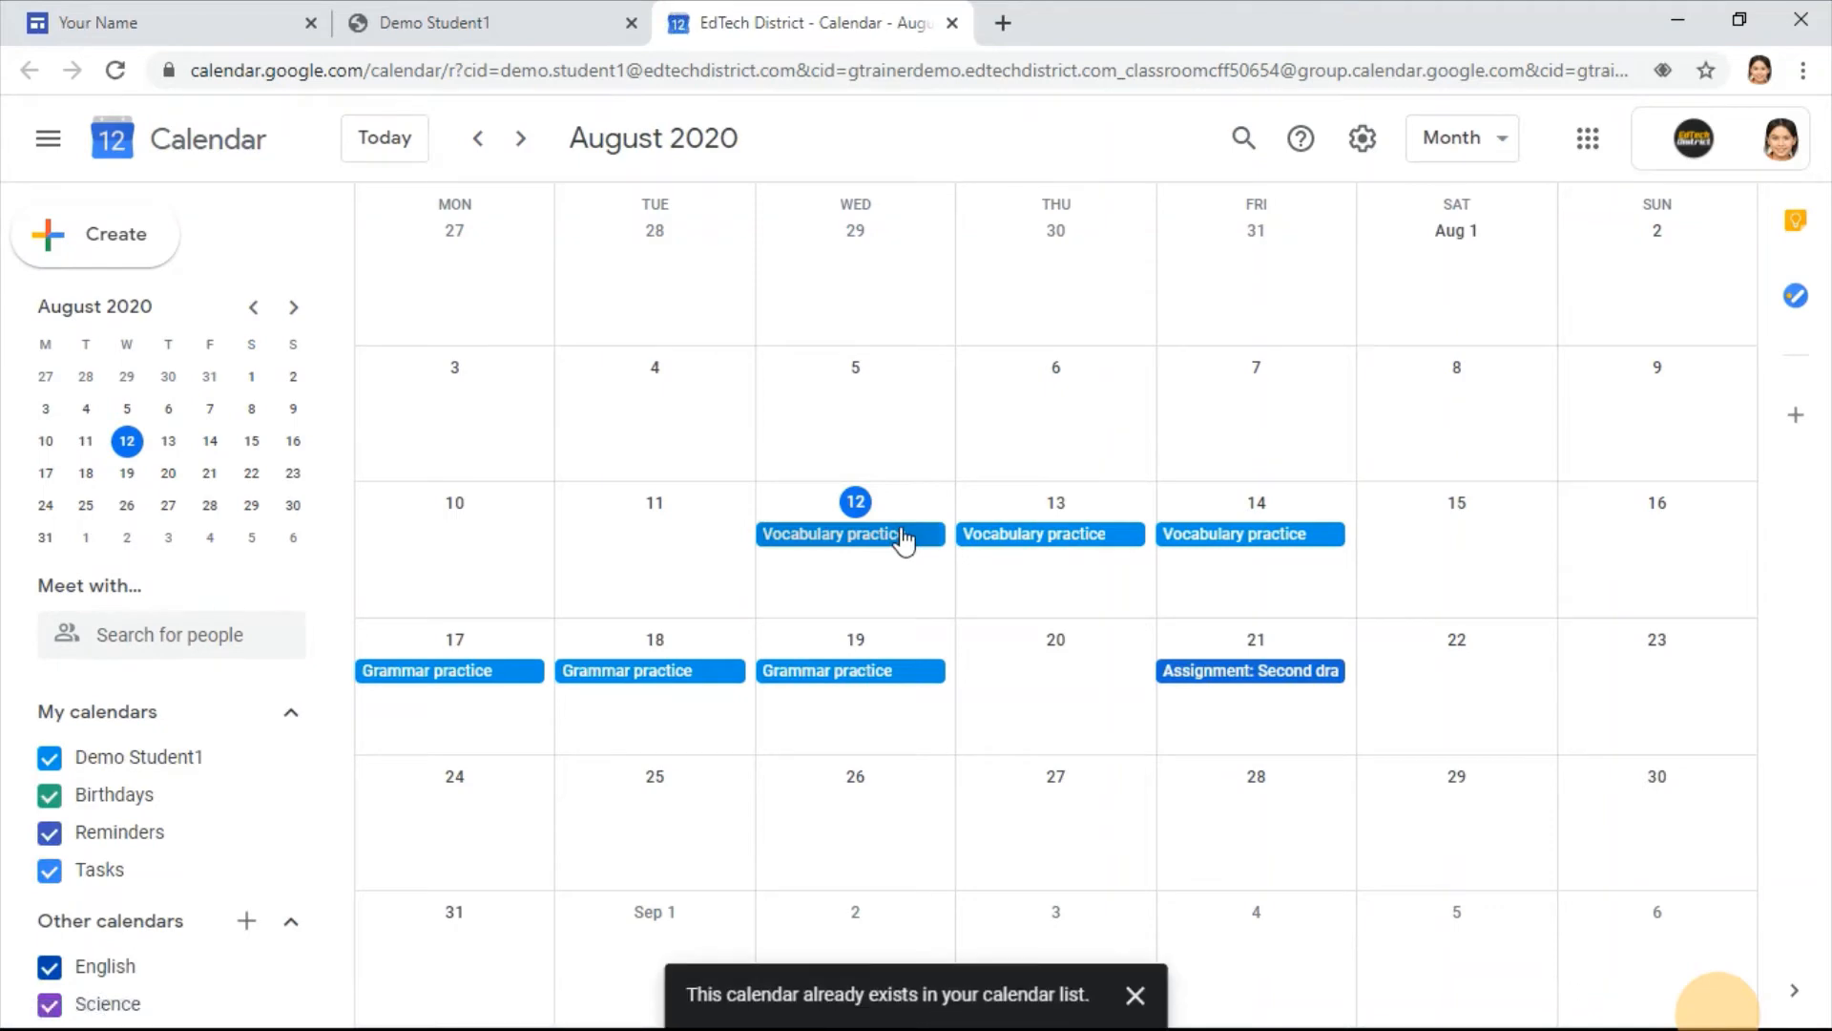
Step: Delete all events of the recurring "Vocabulary practice" series that starts on August 12
click(902, 536)
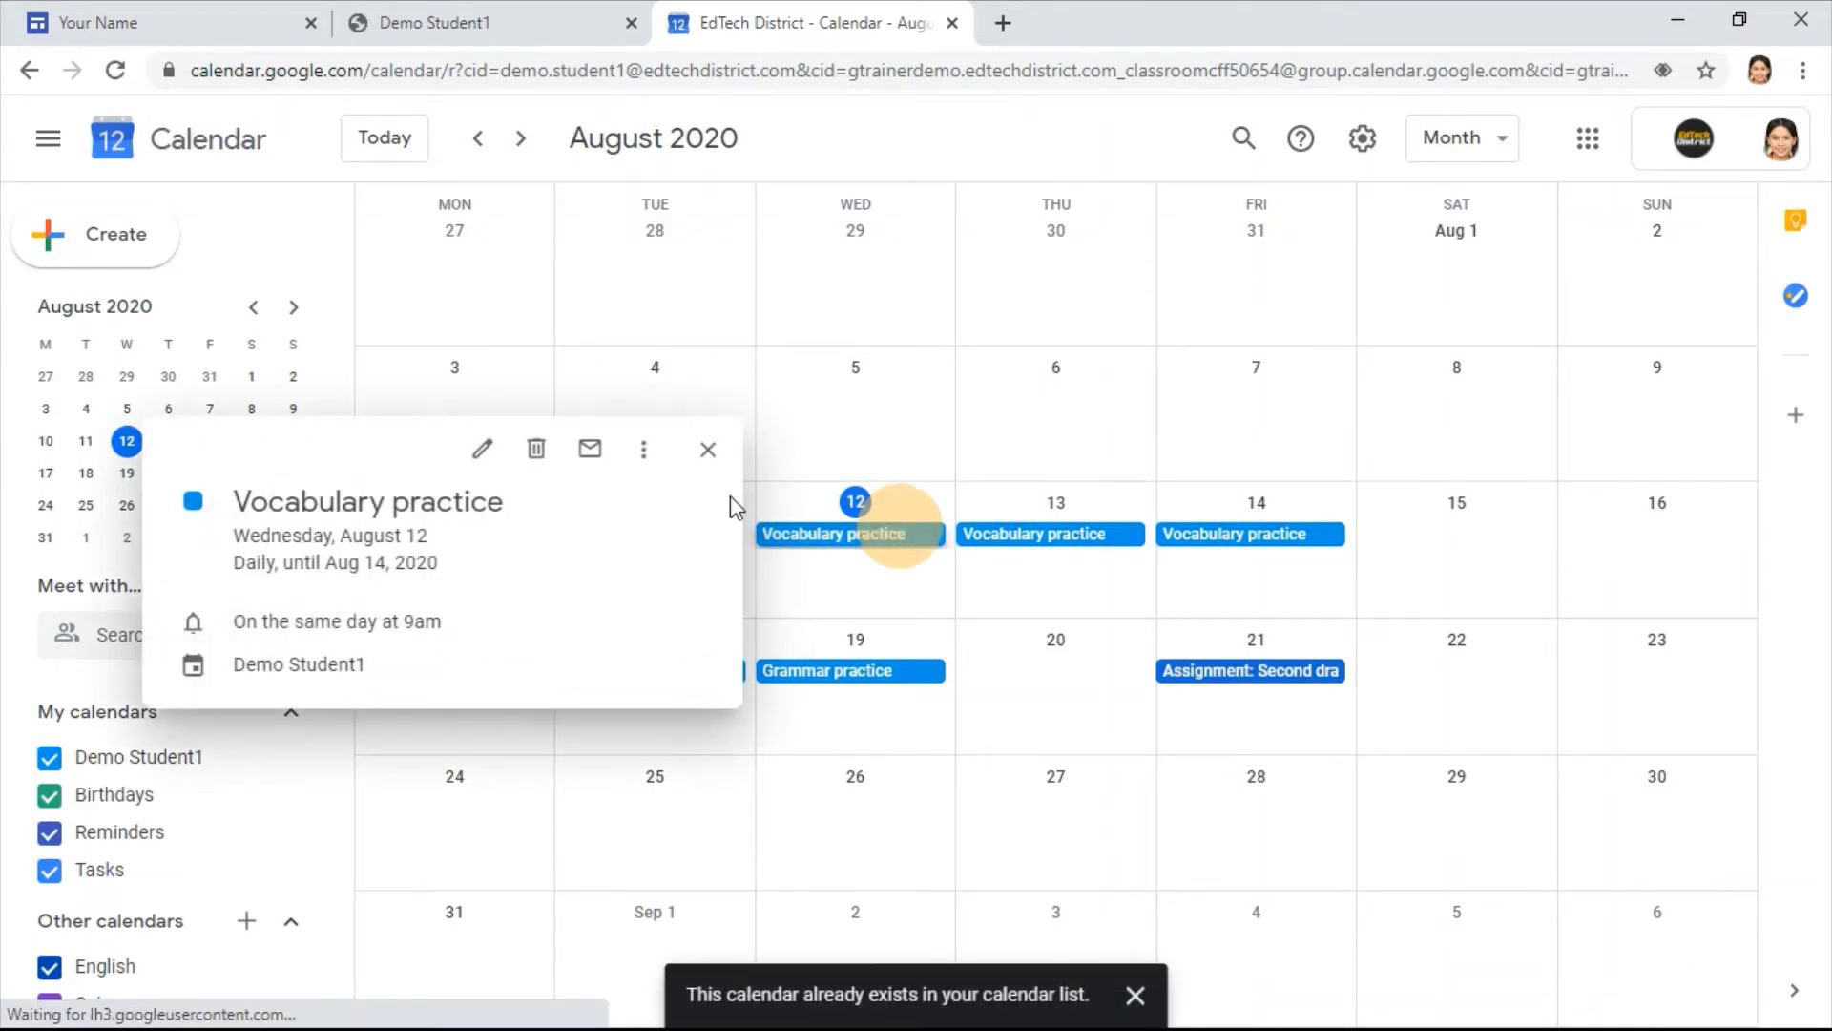
click(540, 454)
click(754, 588)
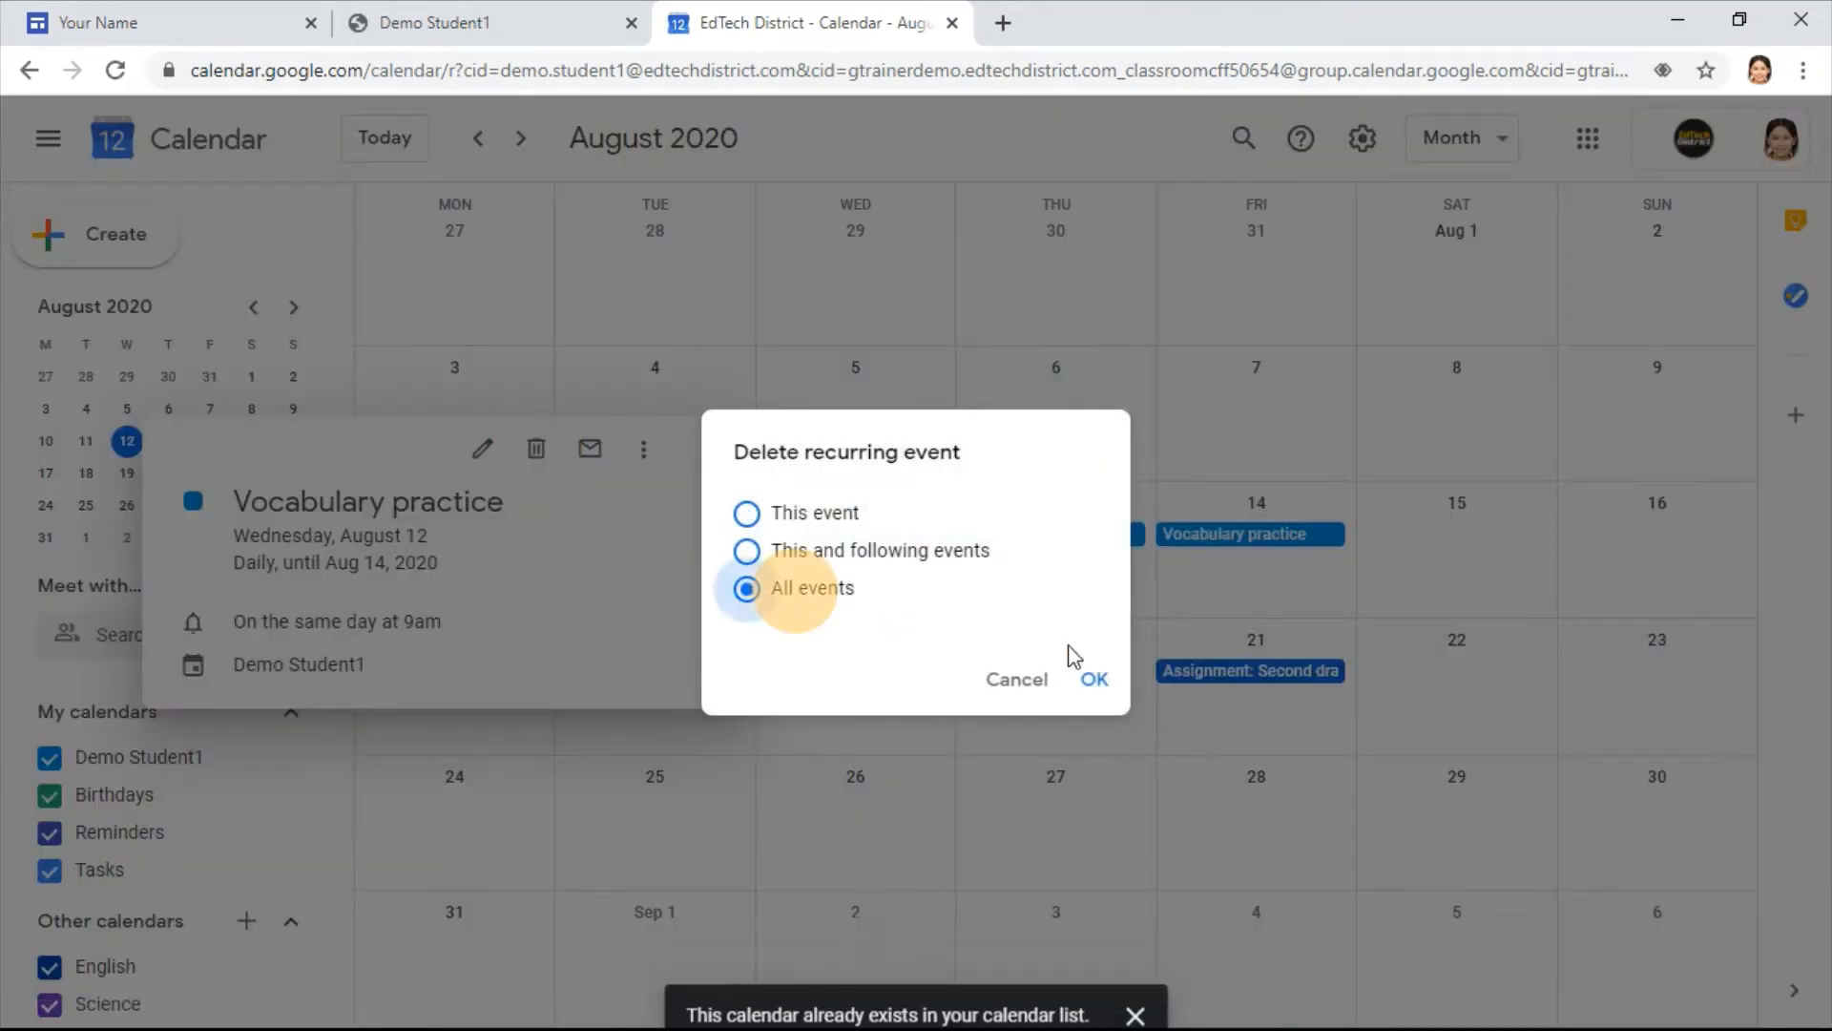
click(1095, 683)
Step: Delete only the August 17 occurrence of the recurring "Grammar practice" event
click(515, 679)
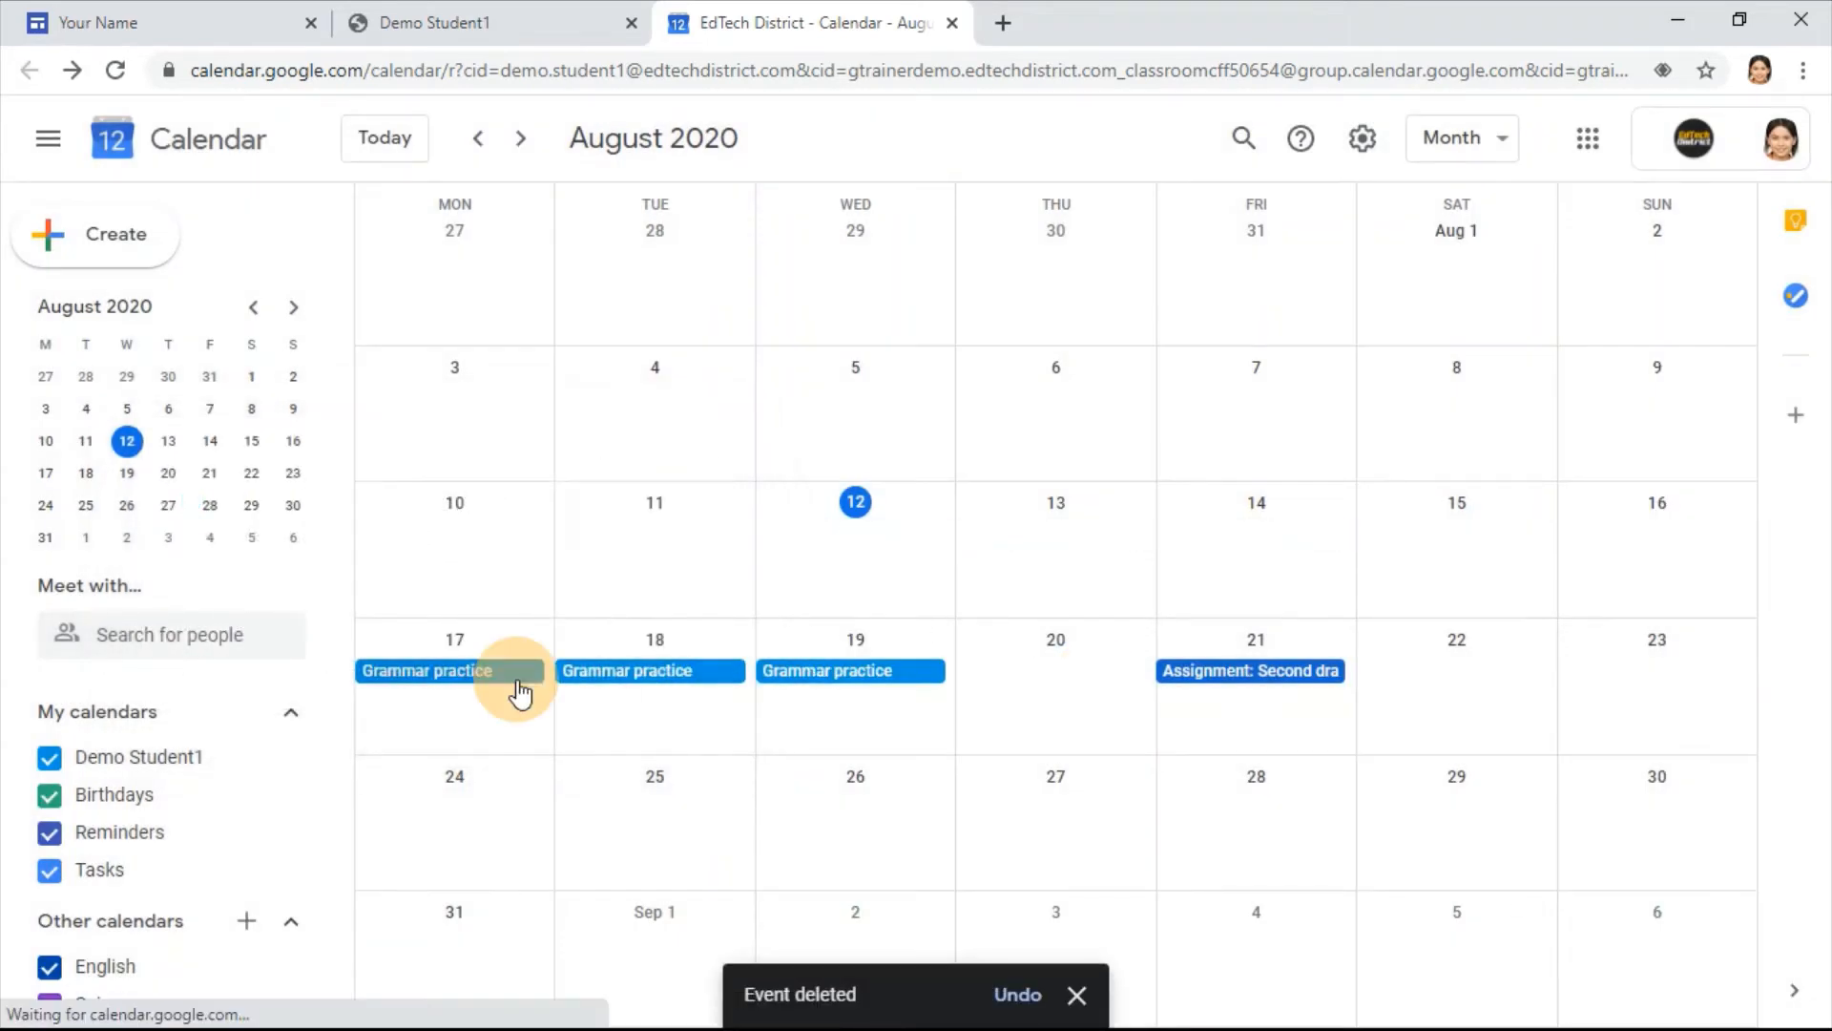
click(951, 428)
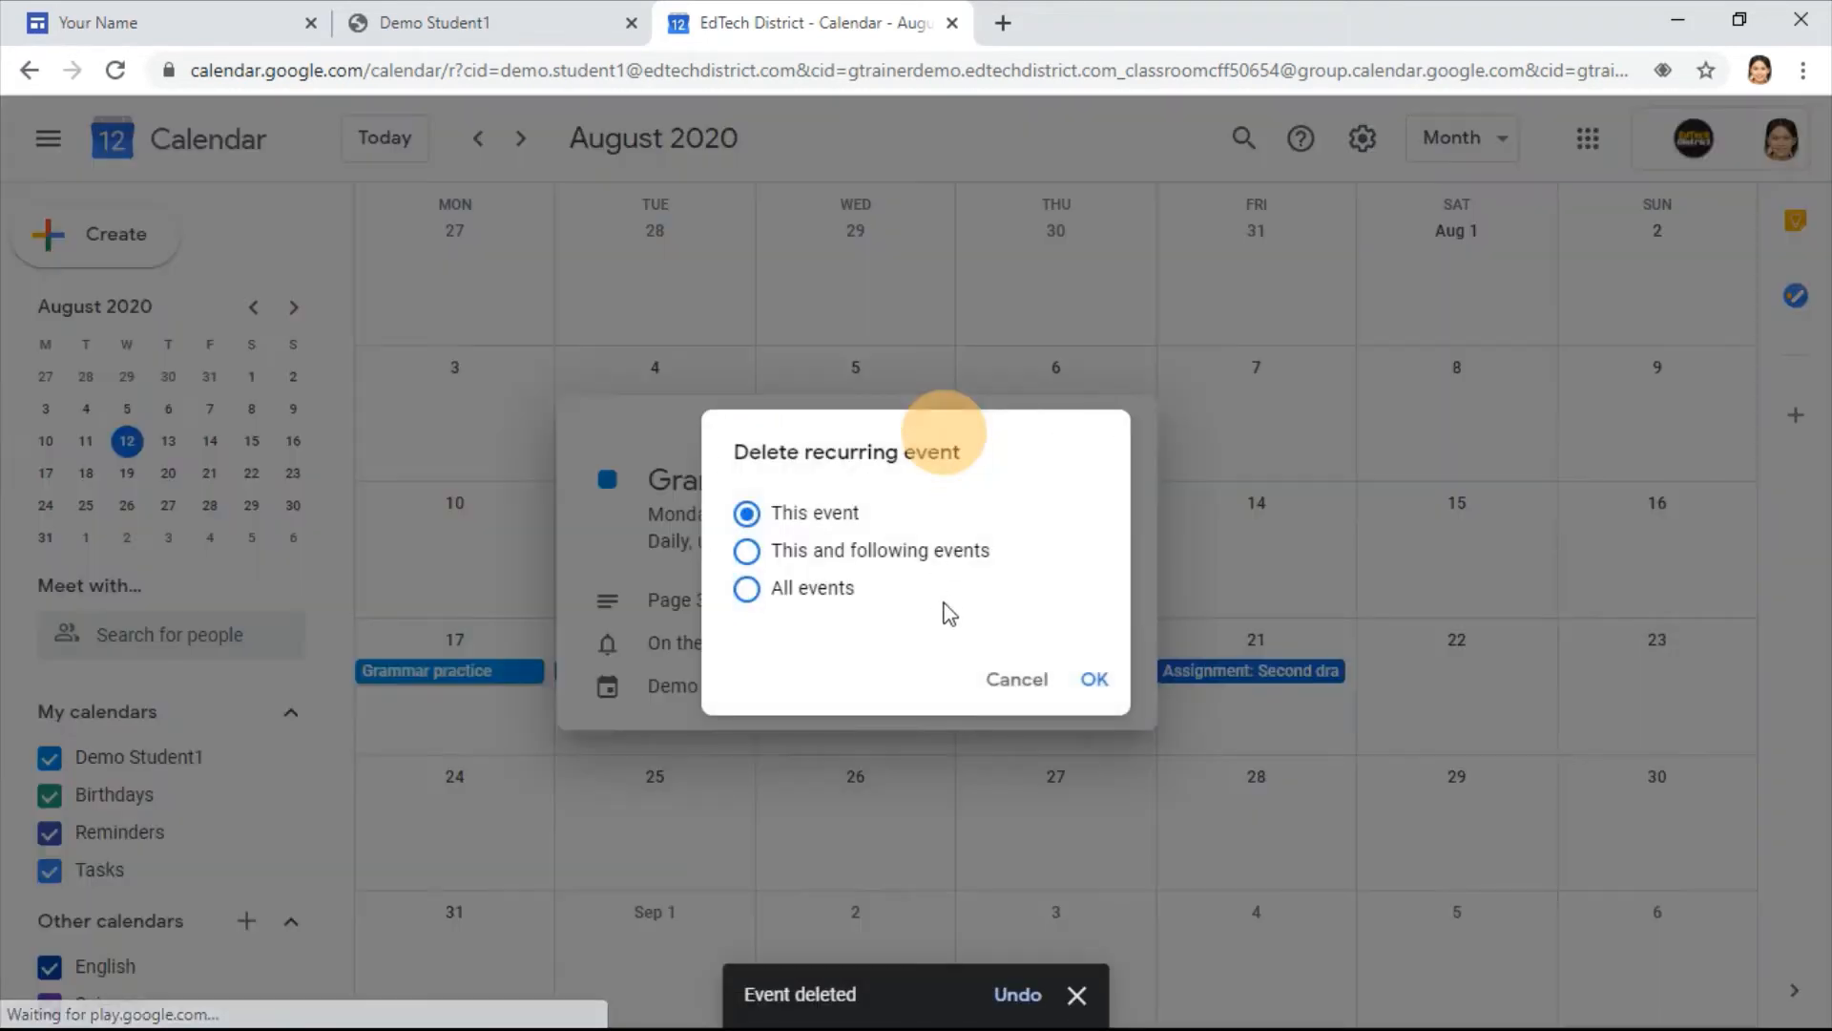
click(1093, 681)
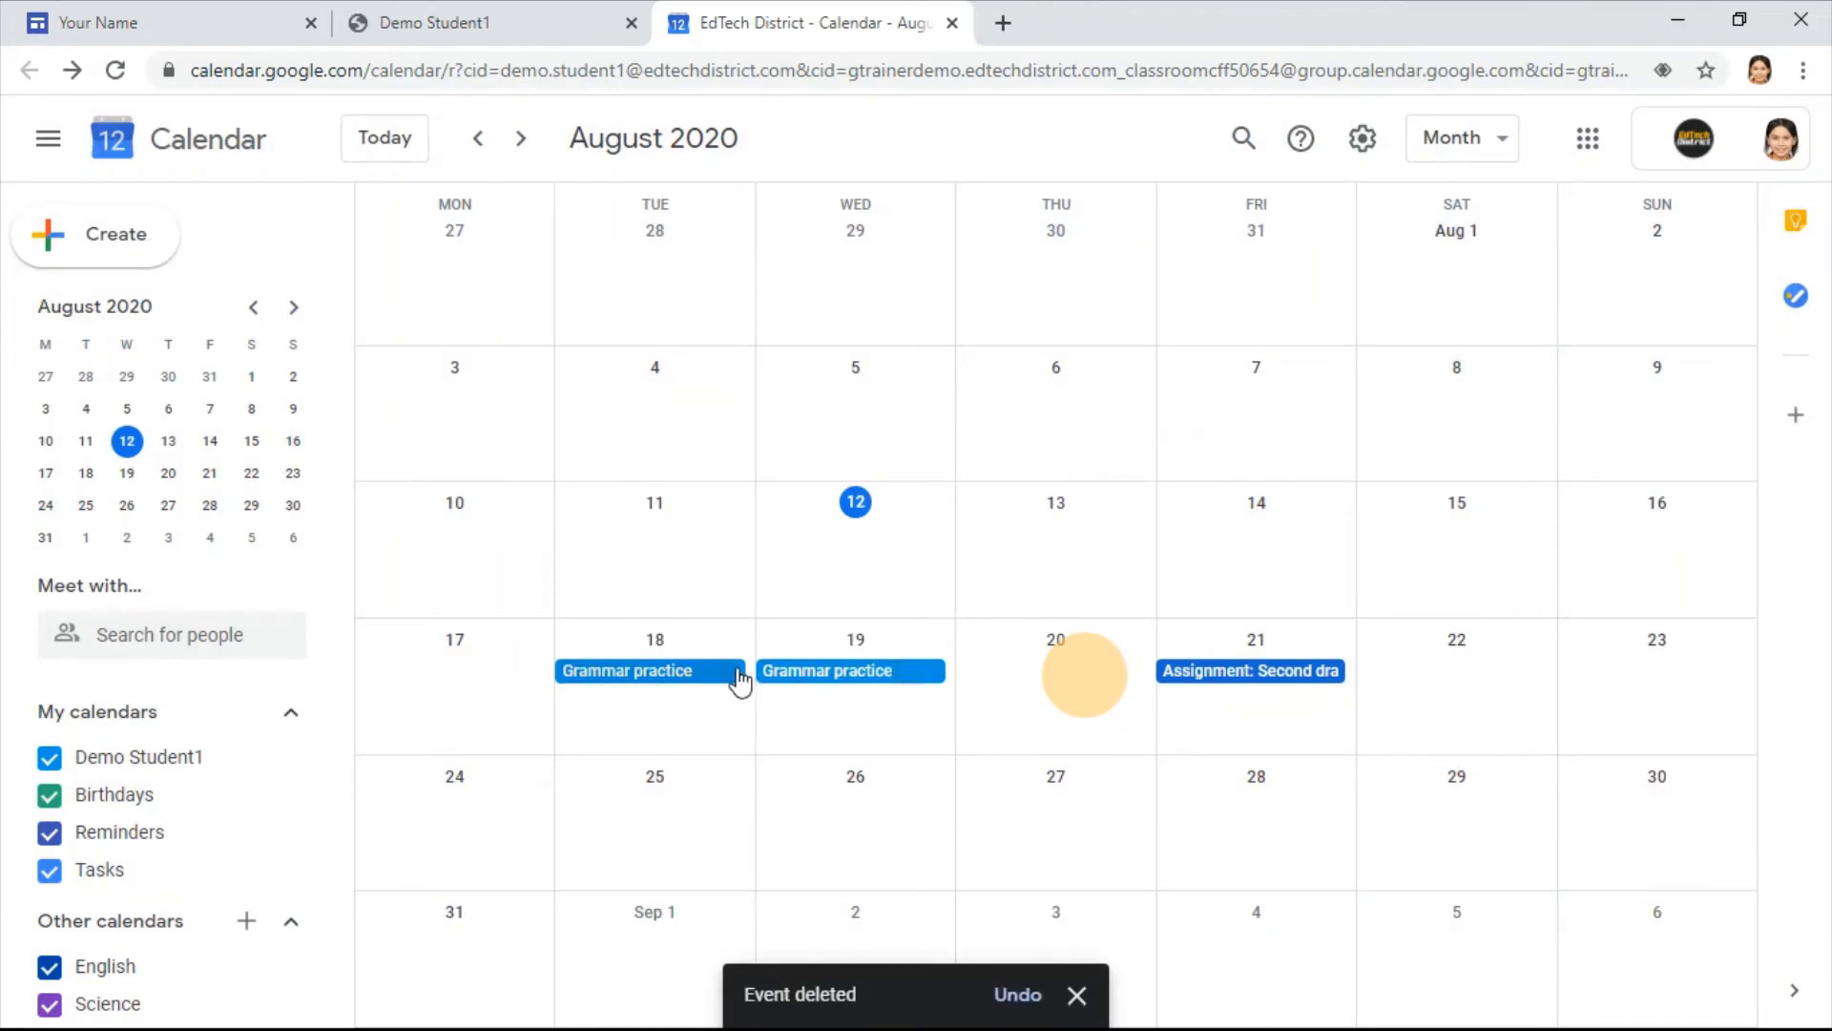
Step: Delete all remaining events of the "Grammar practice" series, starting from the August 18 occurrence
click(725, 673)
click(1148, 427)
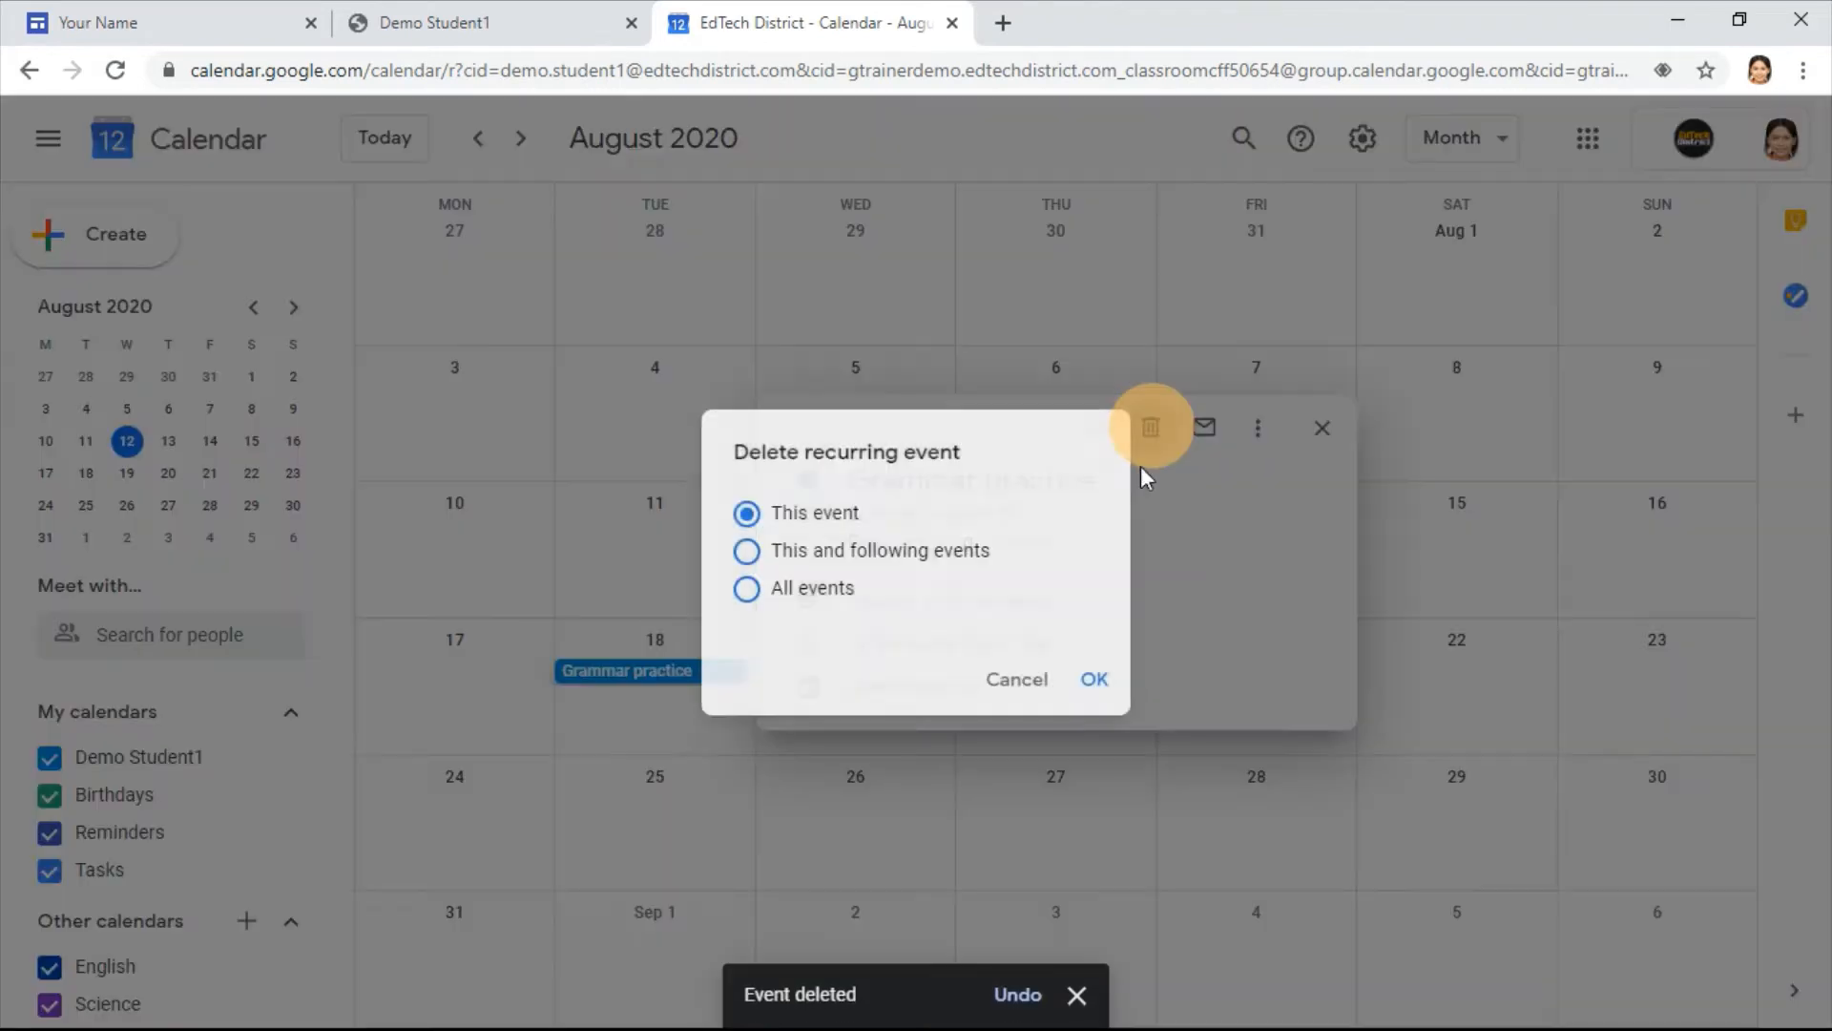
click(808, 588)
click(1090, 681)
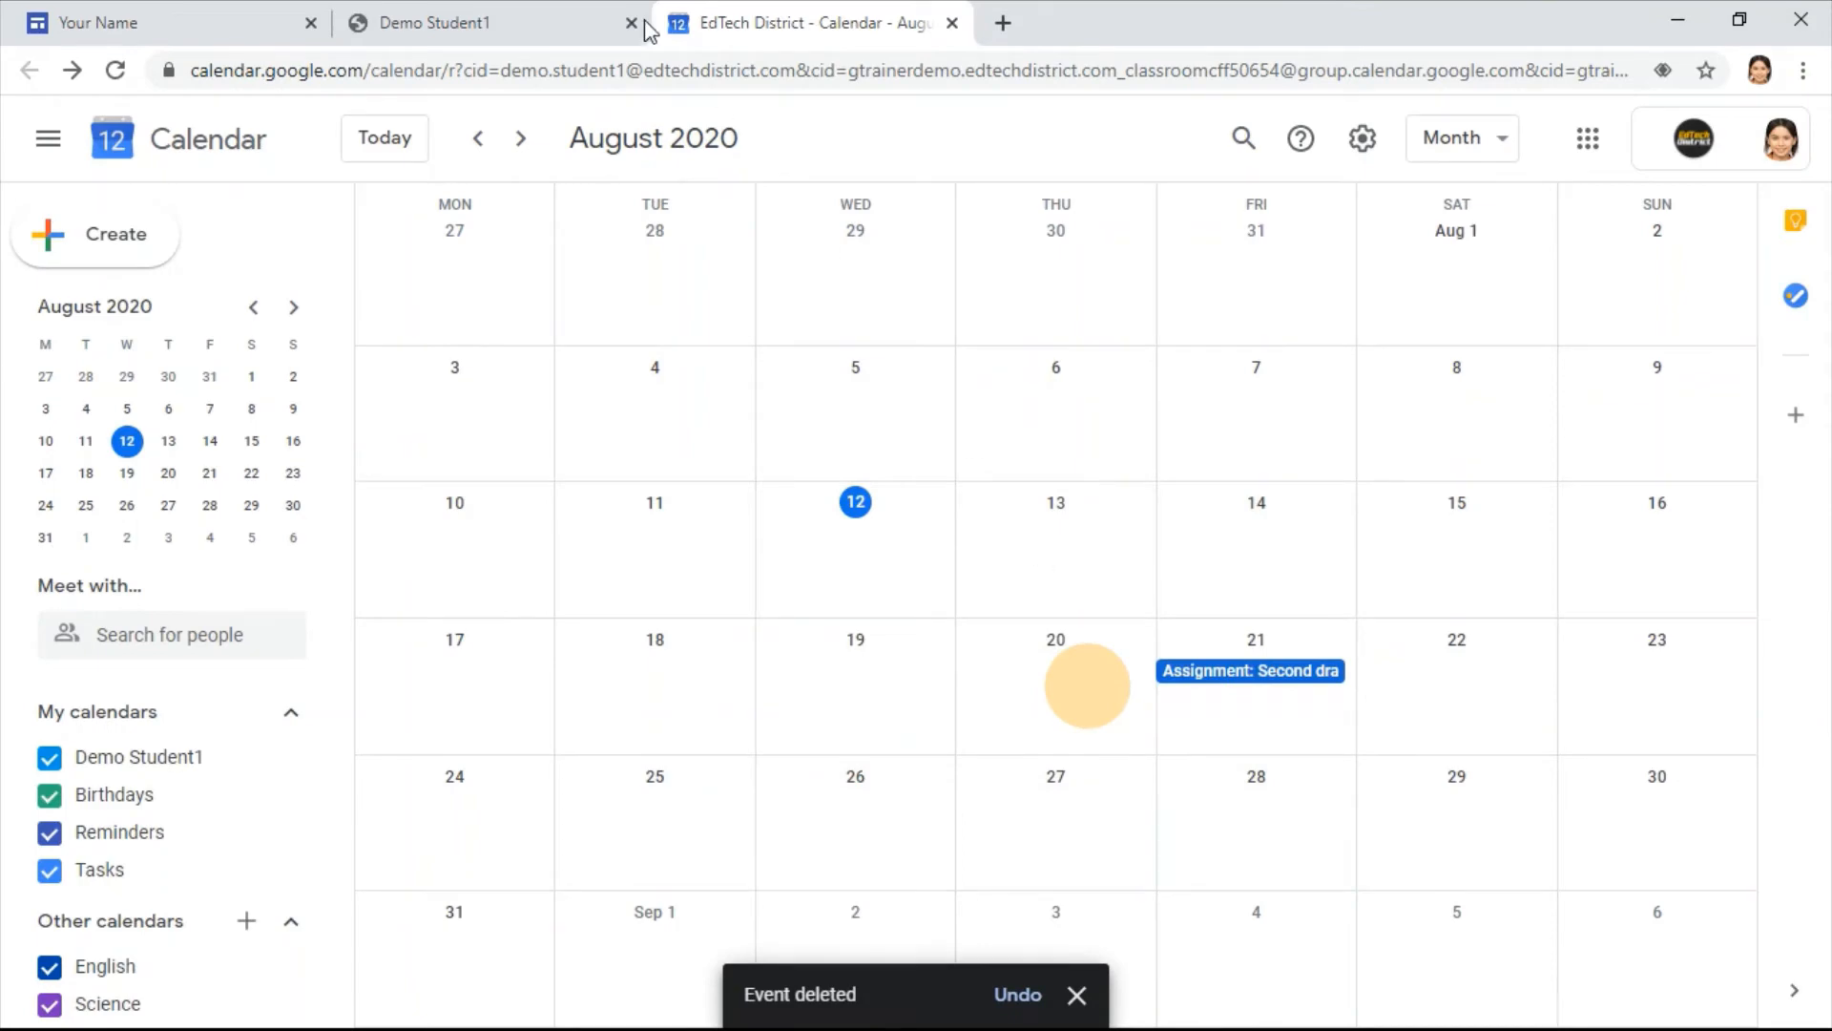
Step: Switch to the site editor and review the areas of growth beside the first draft on the English page
click(204, 21)
scroll(964, 324, up, 7)
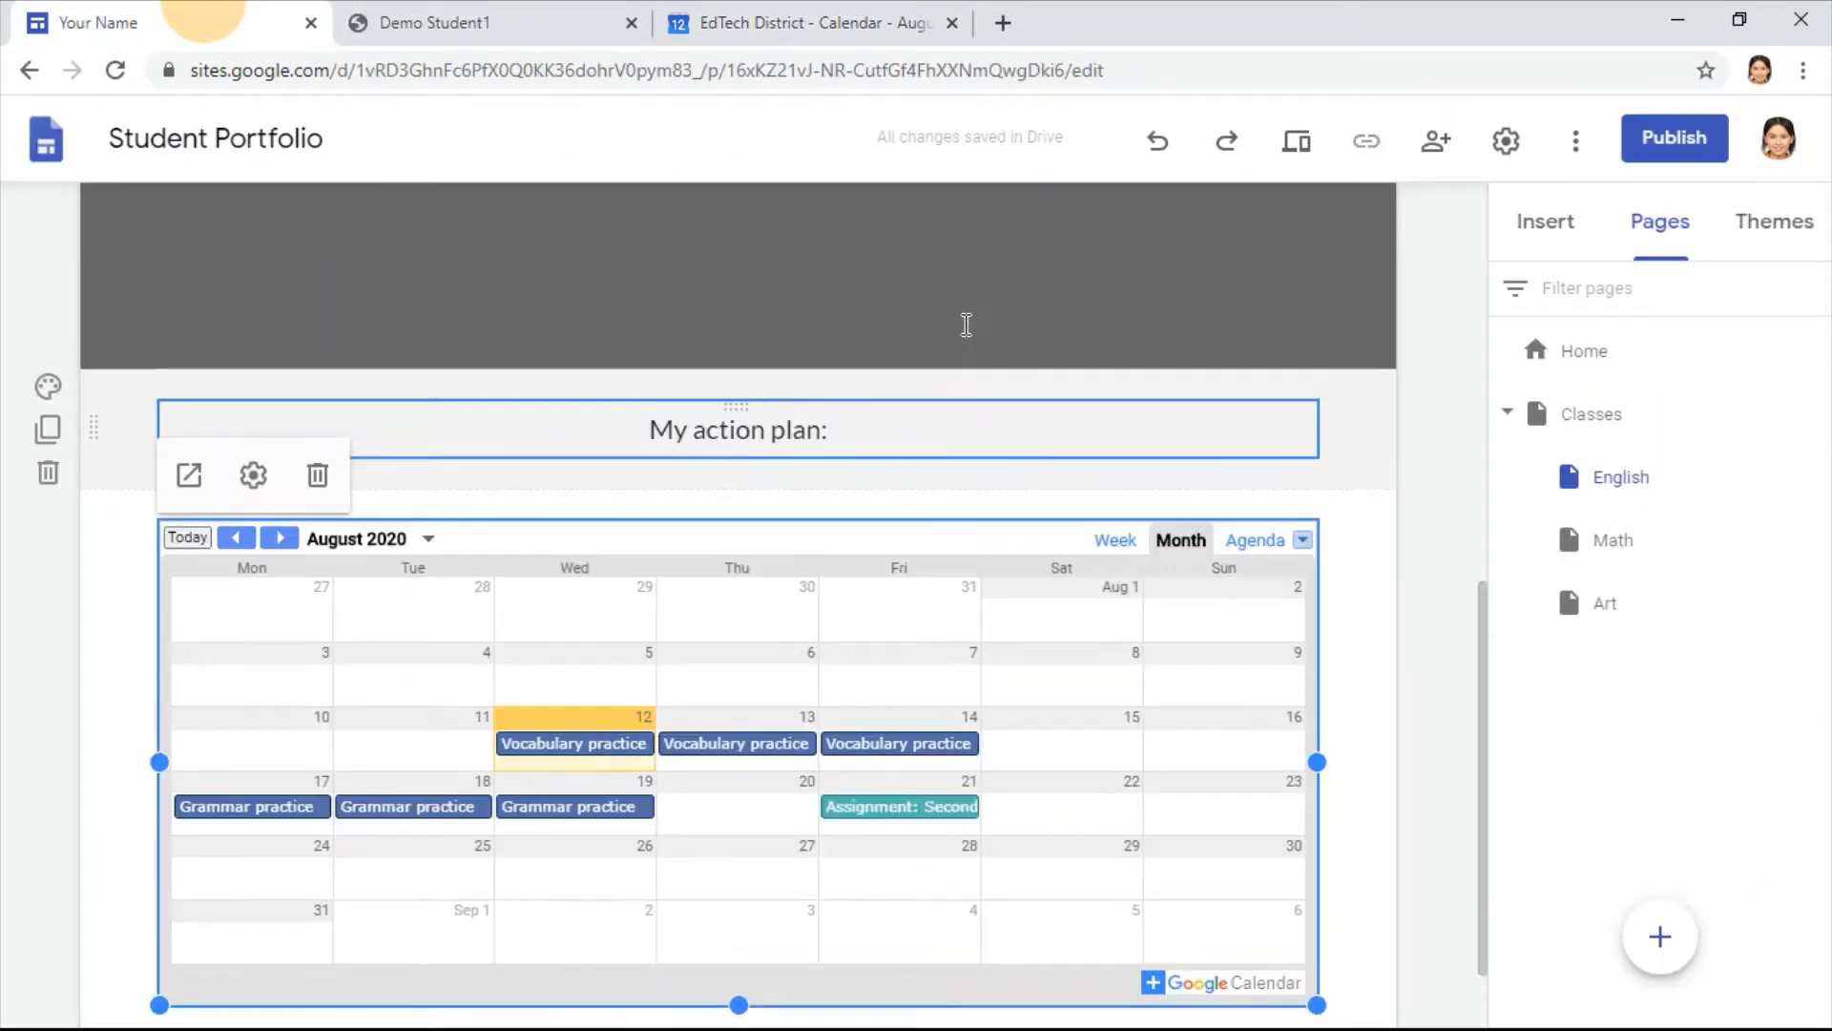
click(1115, 590)
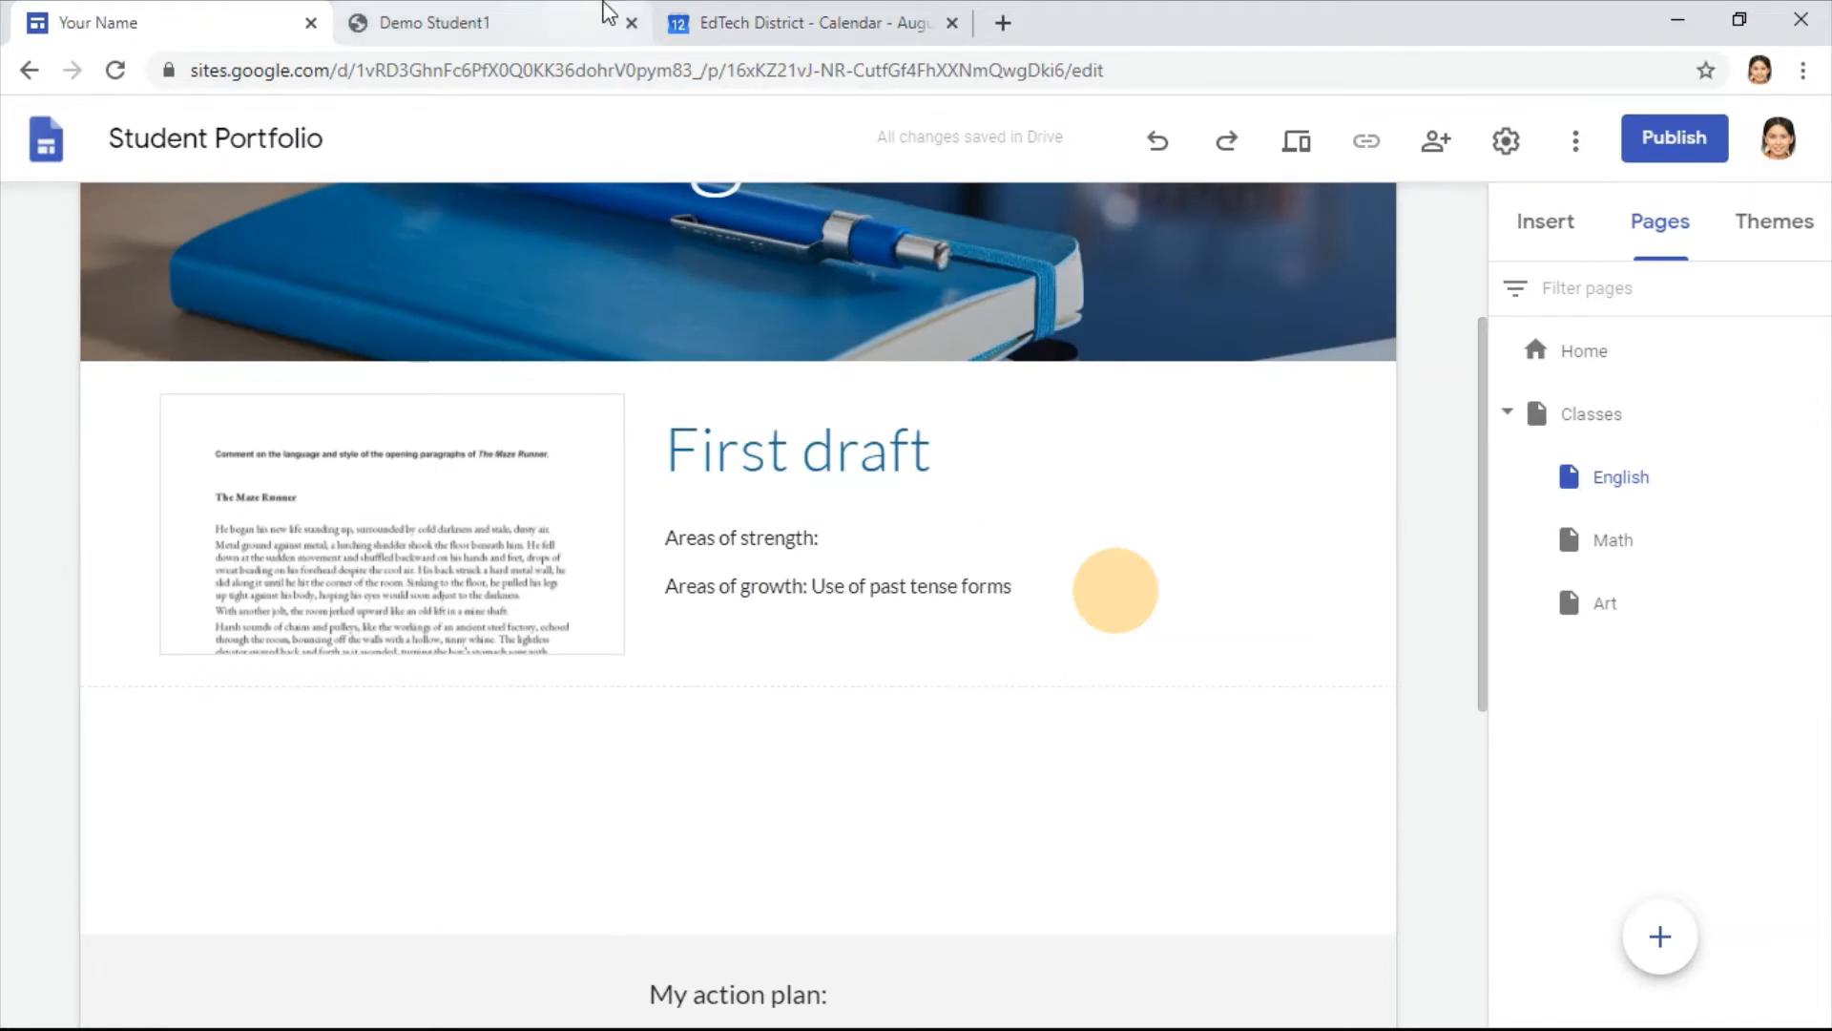
Step: Back in Google Calendar, start an all-day event titled "Grammar practice" running from August 13 to August 15
click(716, 11)
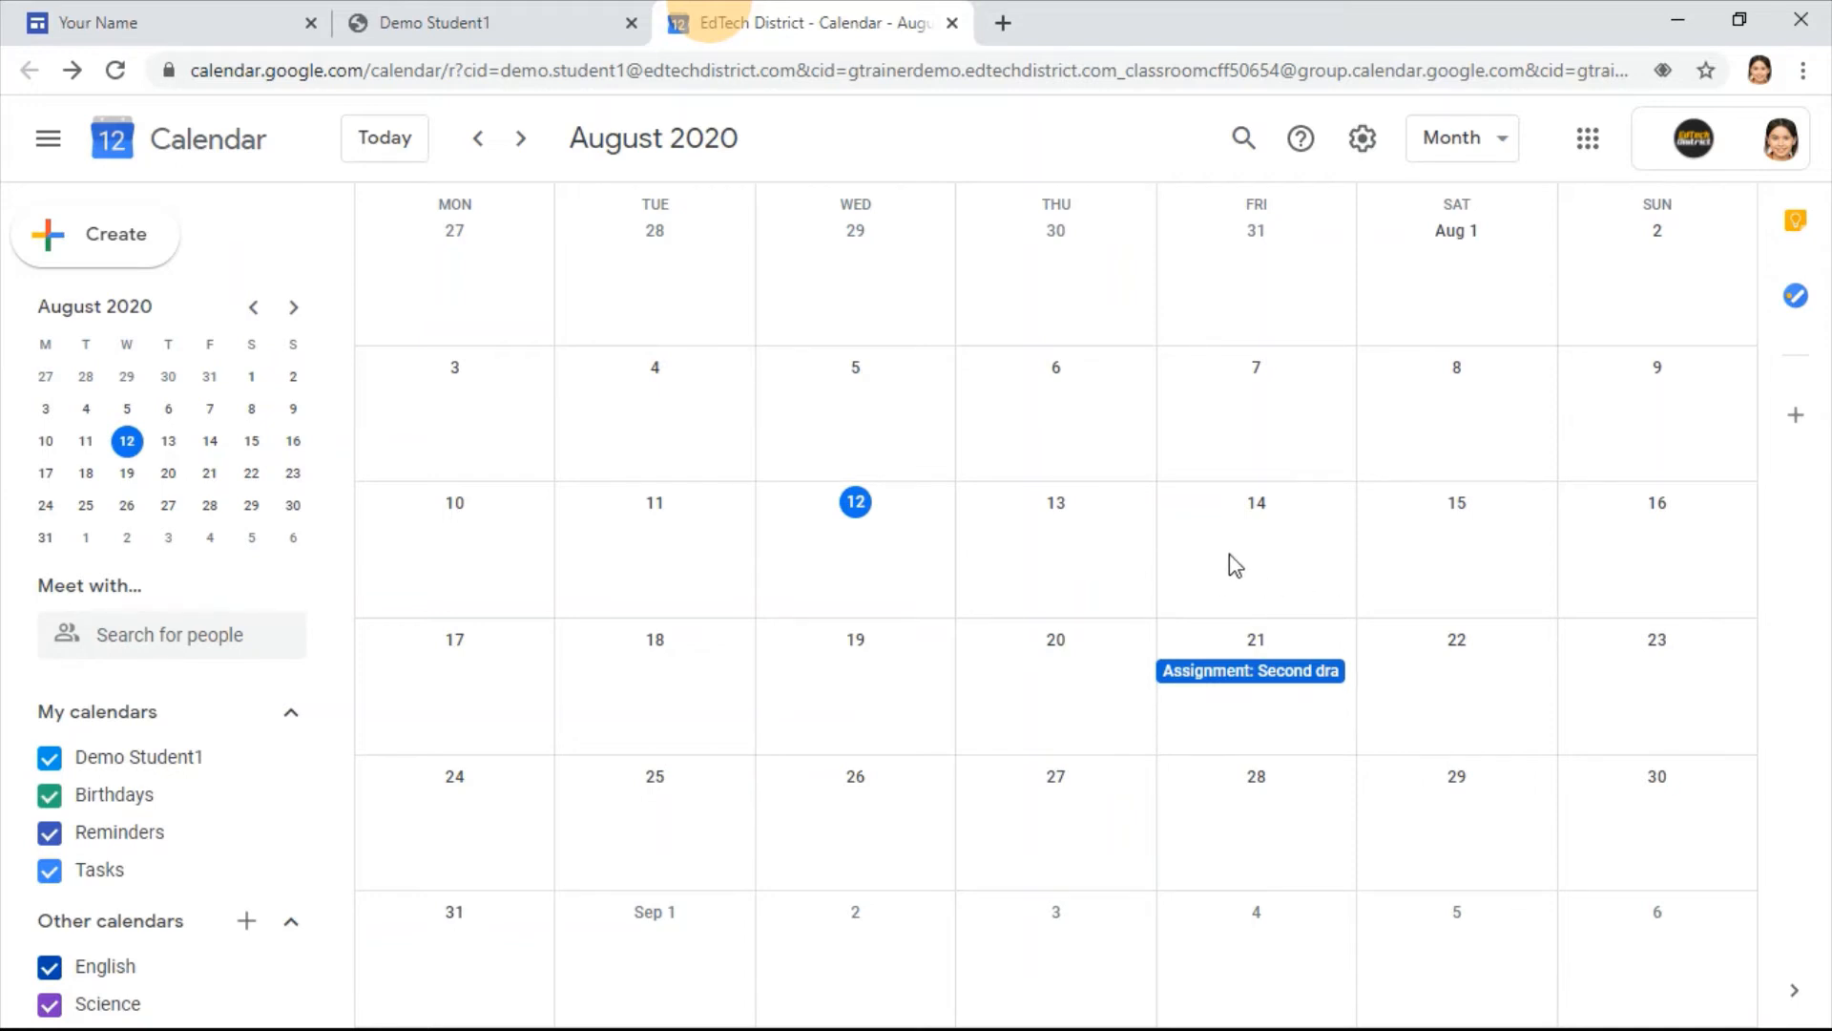
click(1086, 571)
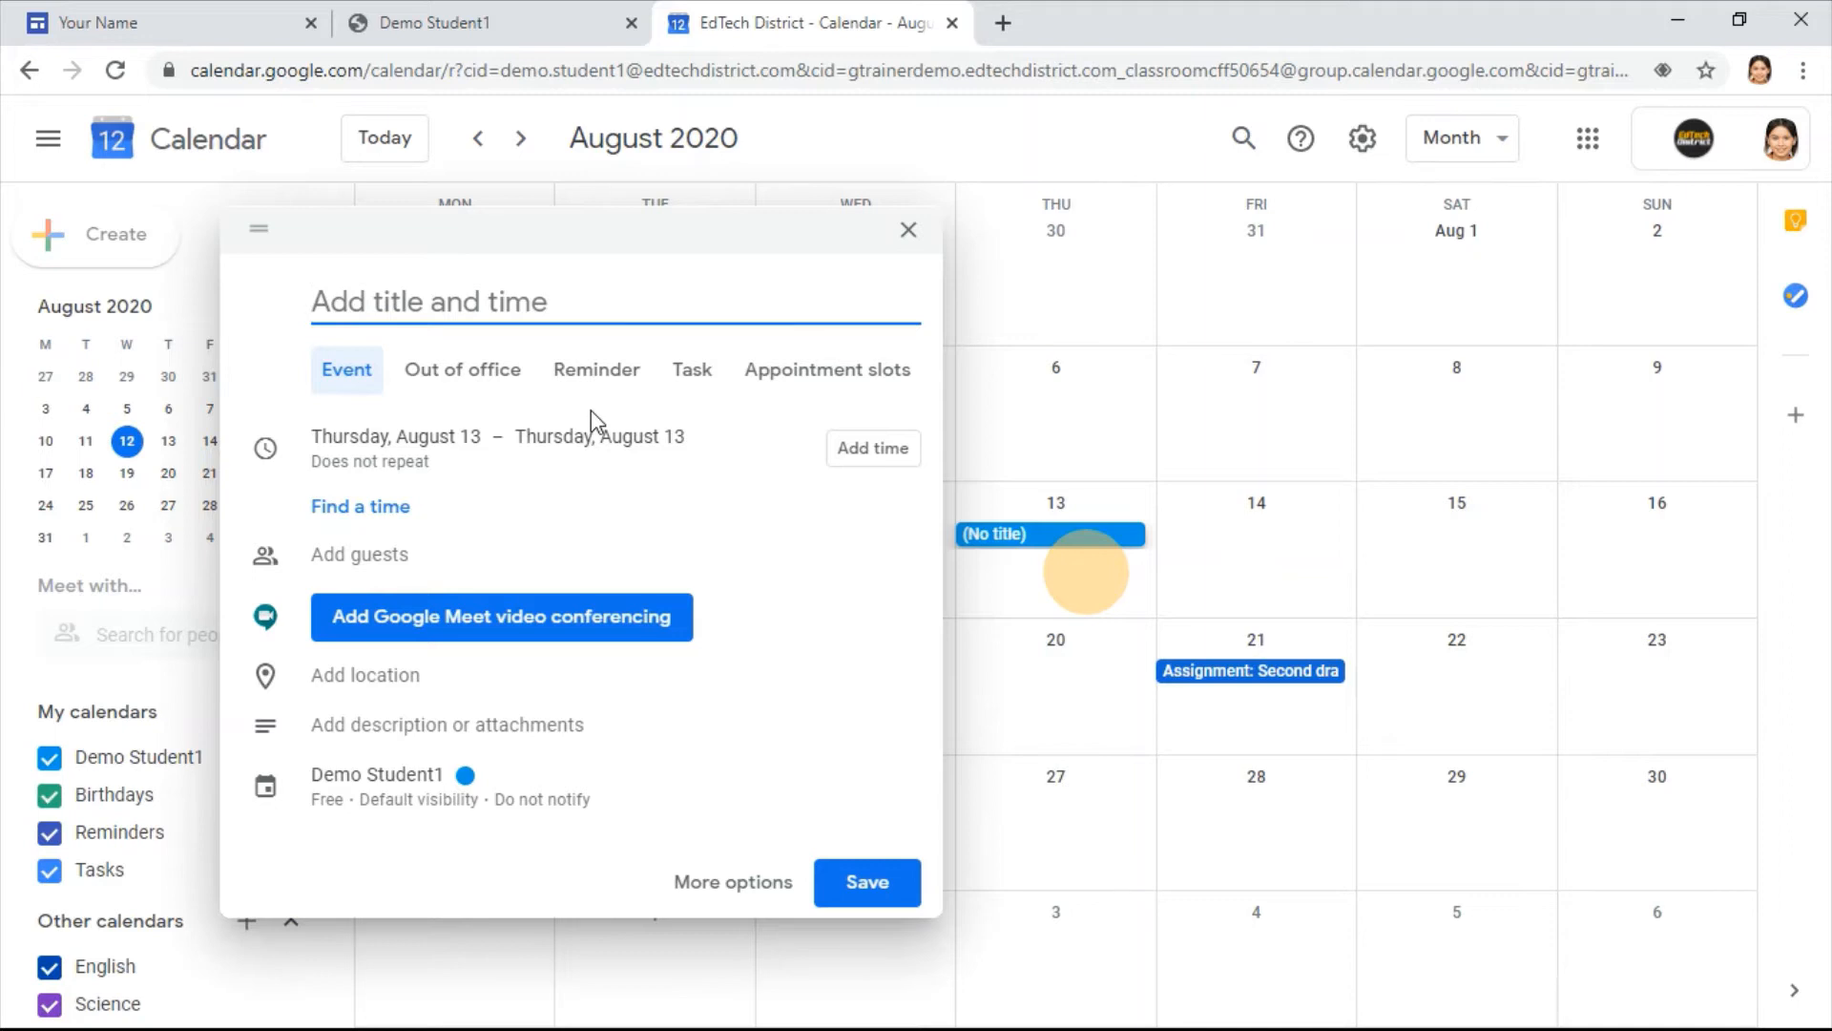
text(Grammar practice)
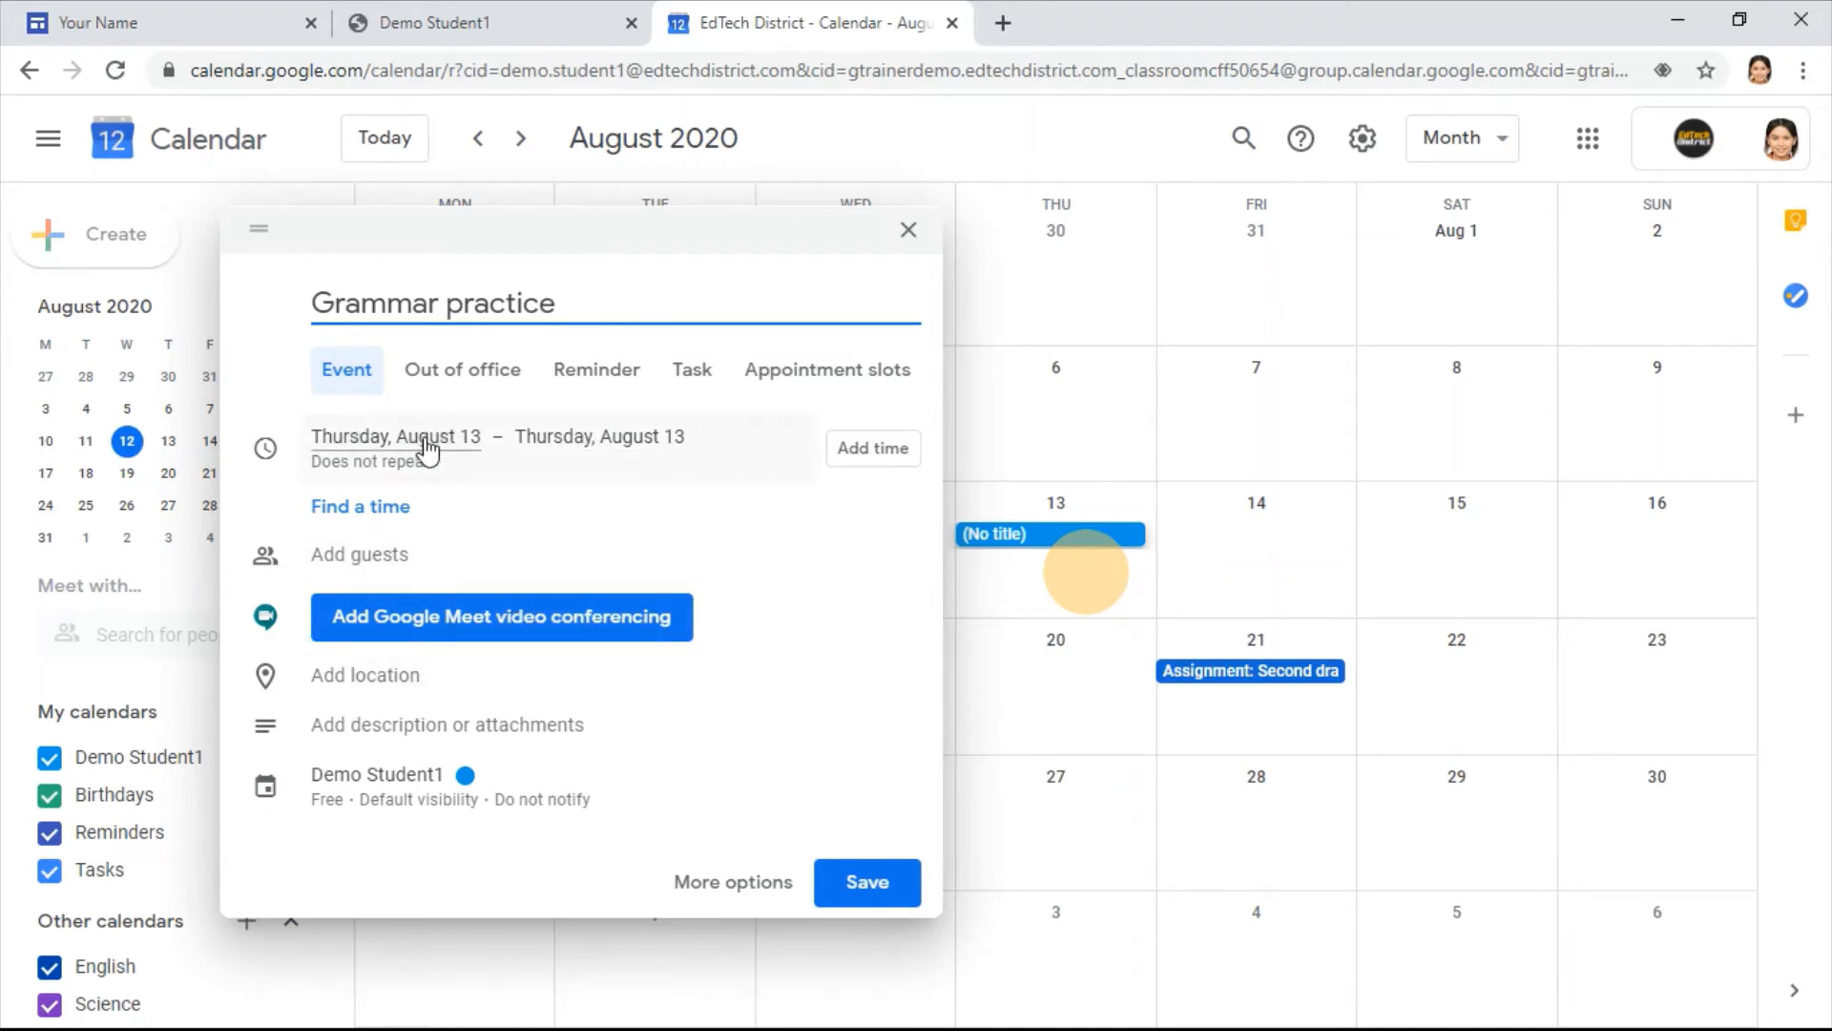
click(584, 441)
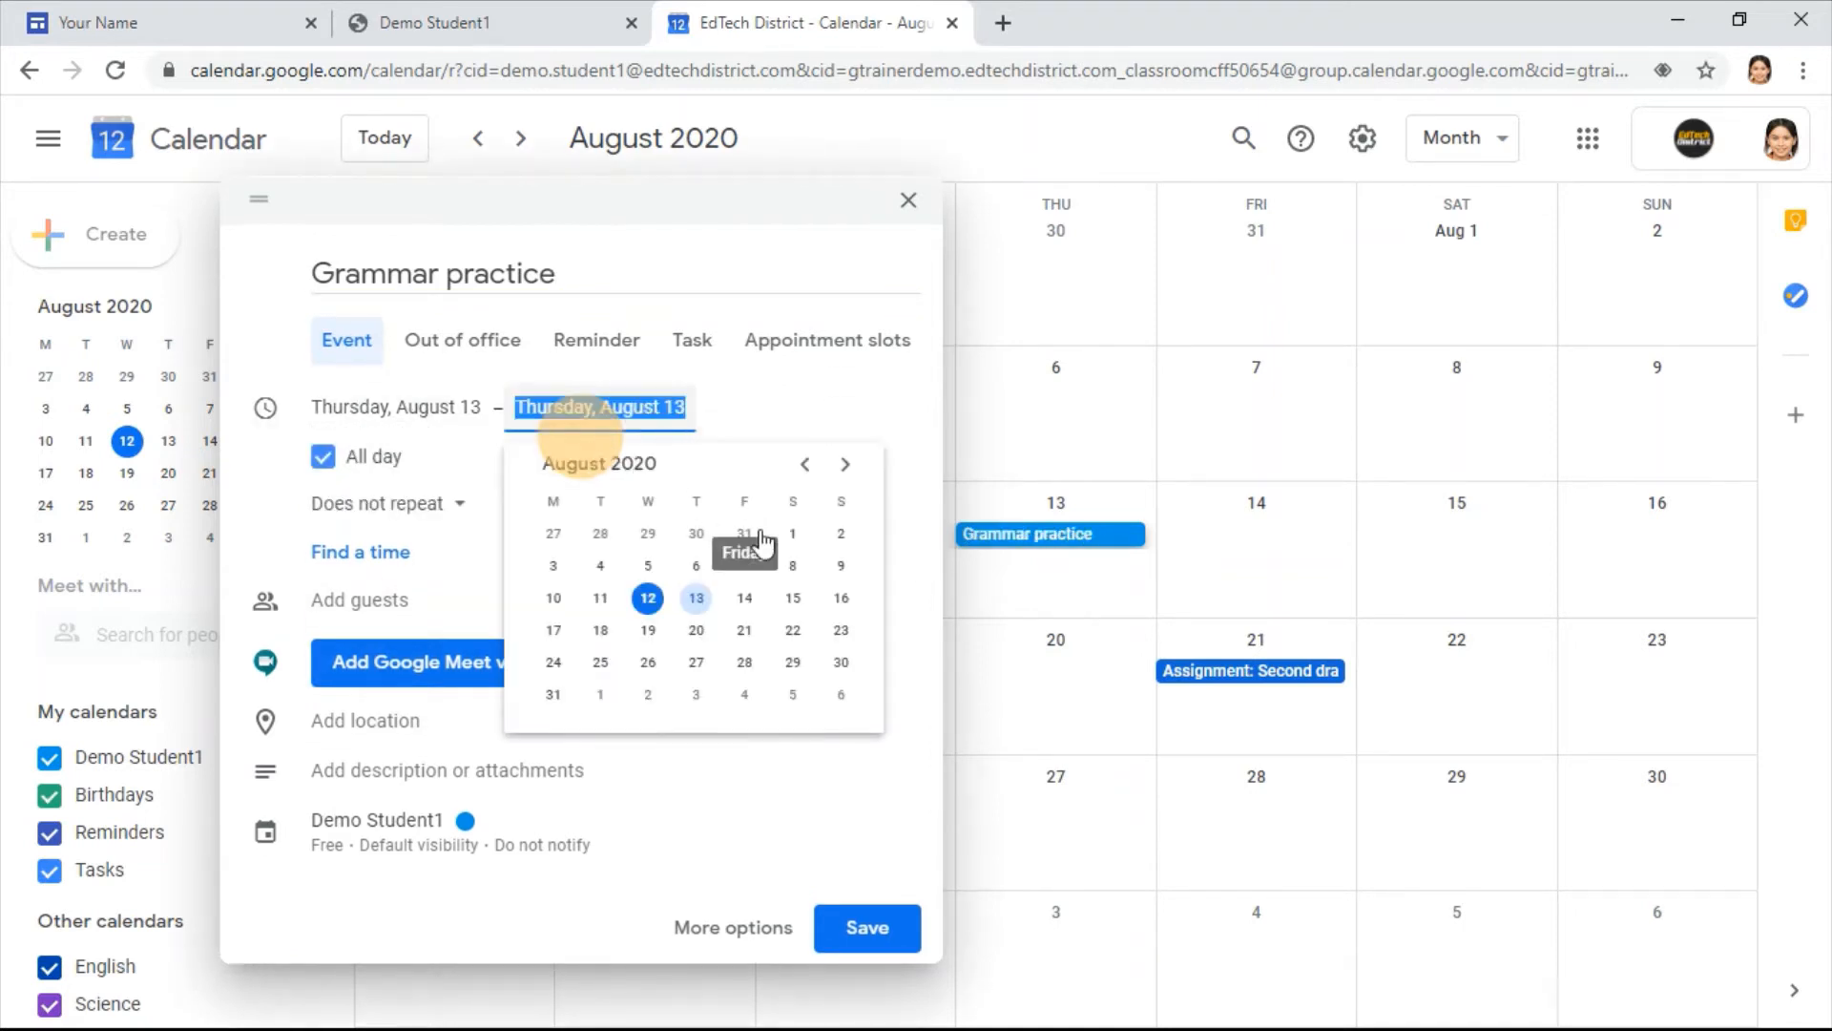
click(794, 600)
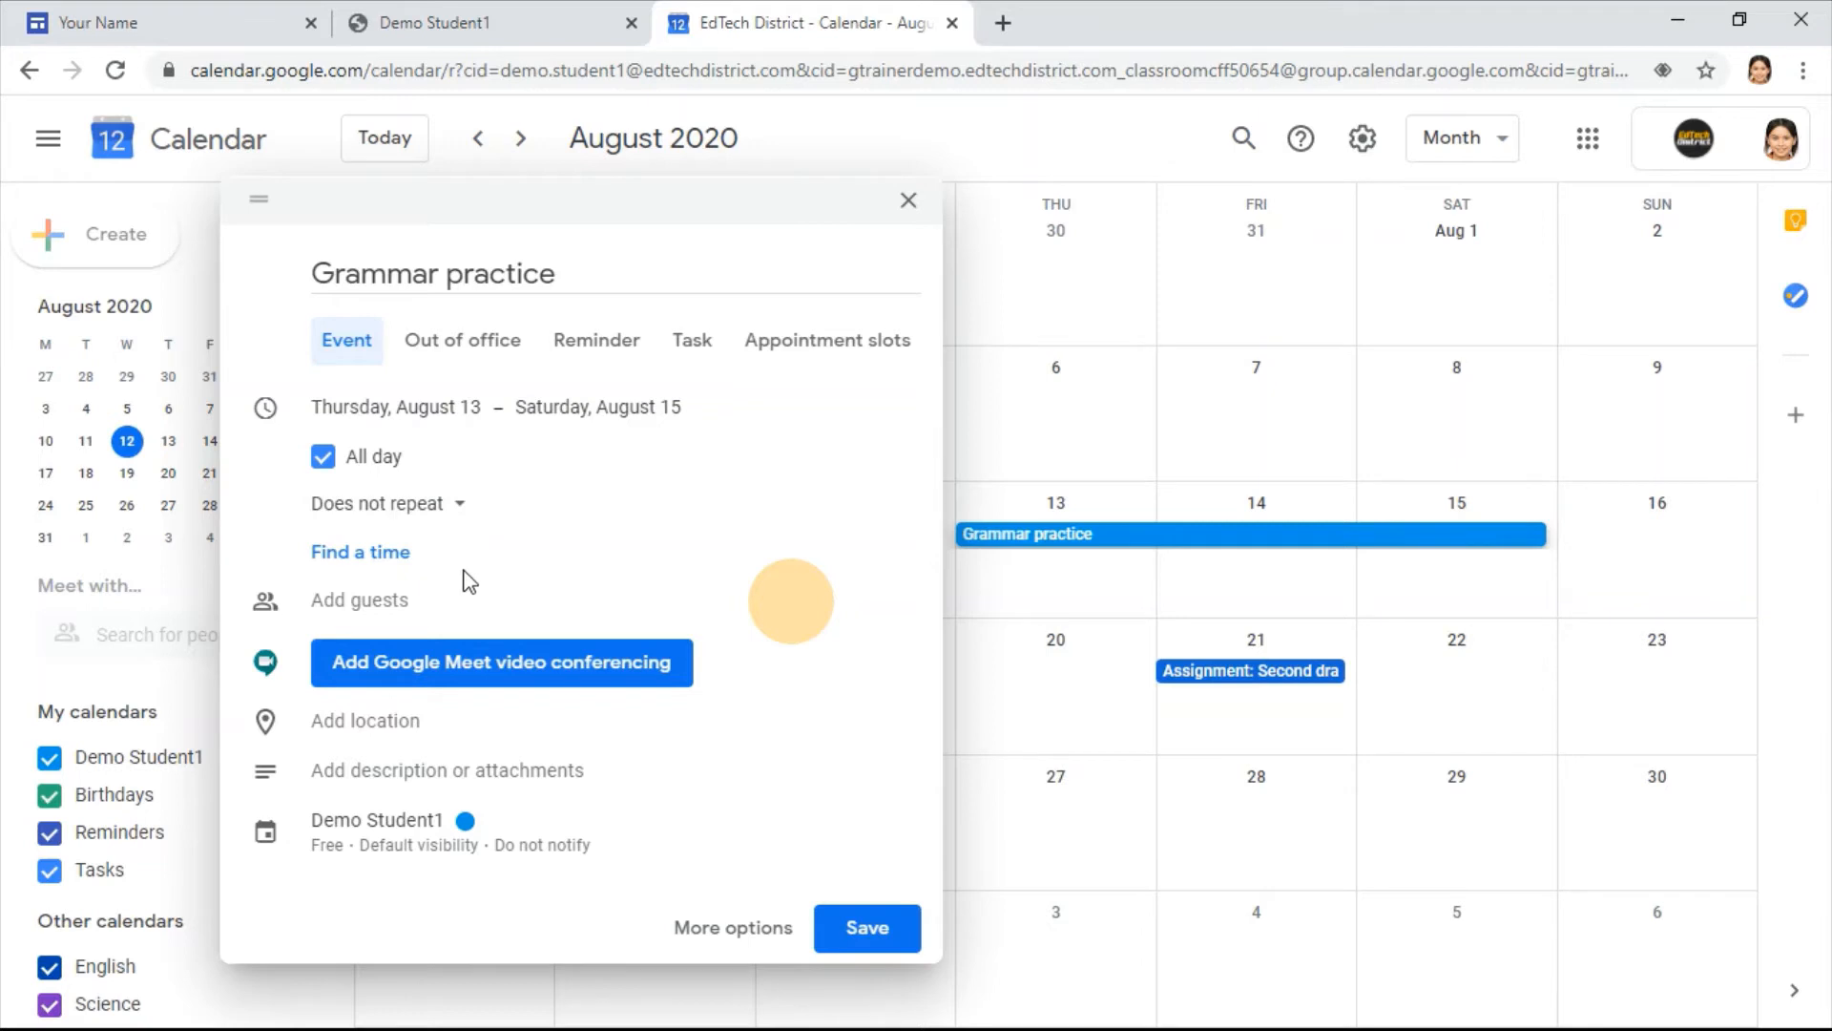
Step: Add the description "Page 31 in the textbook" to the Grammar practice event
click(401, 773)
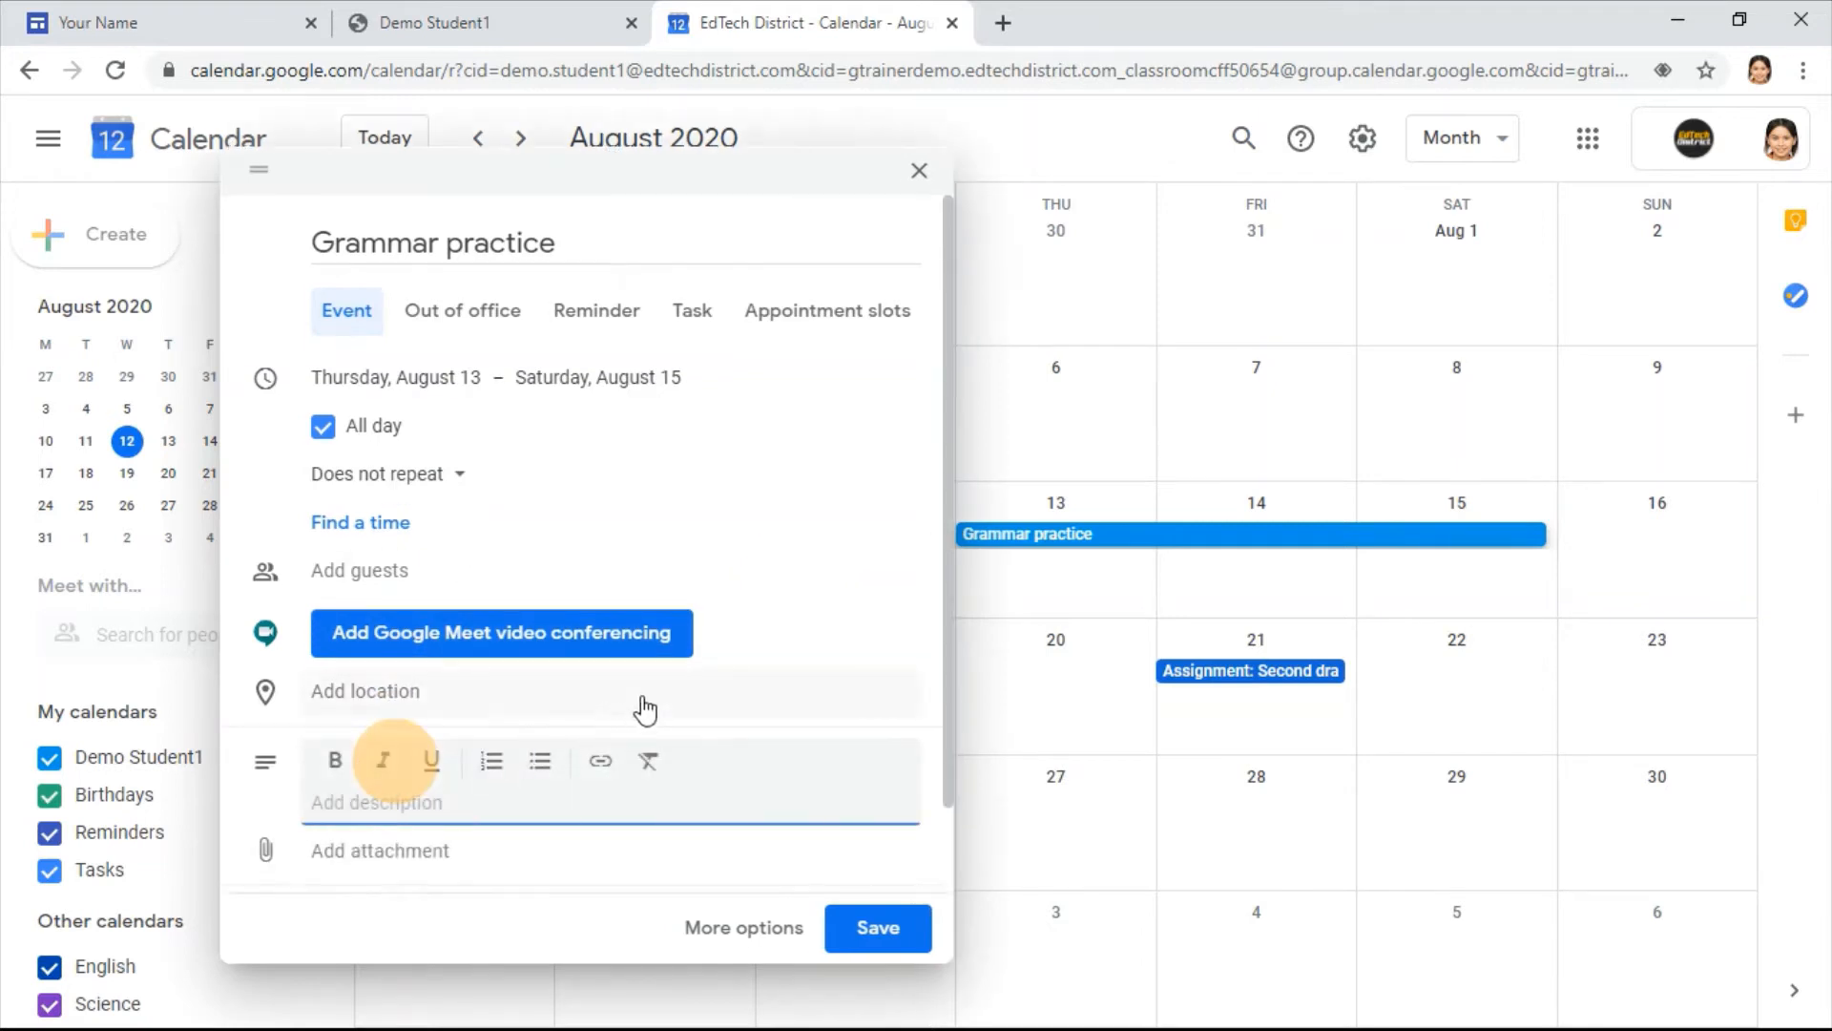
text(Page )
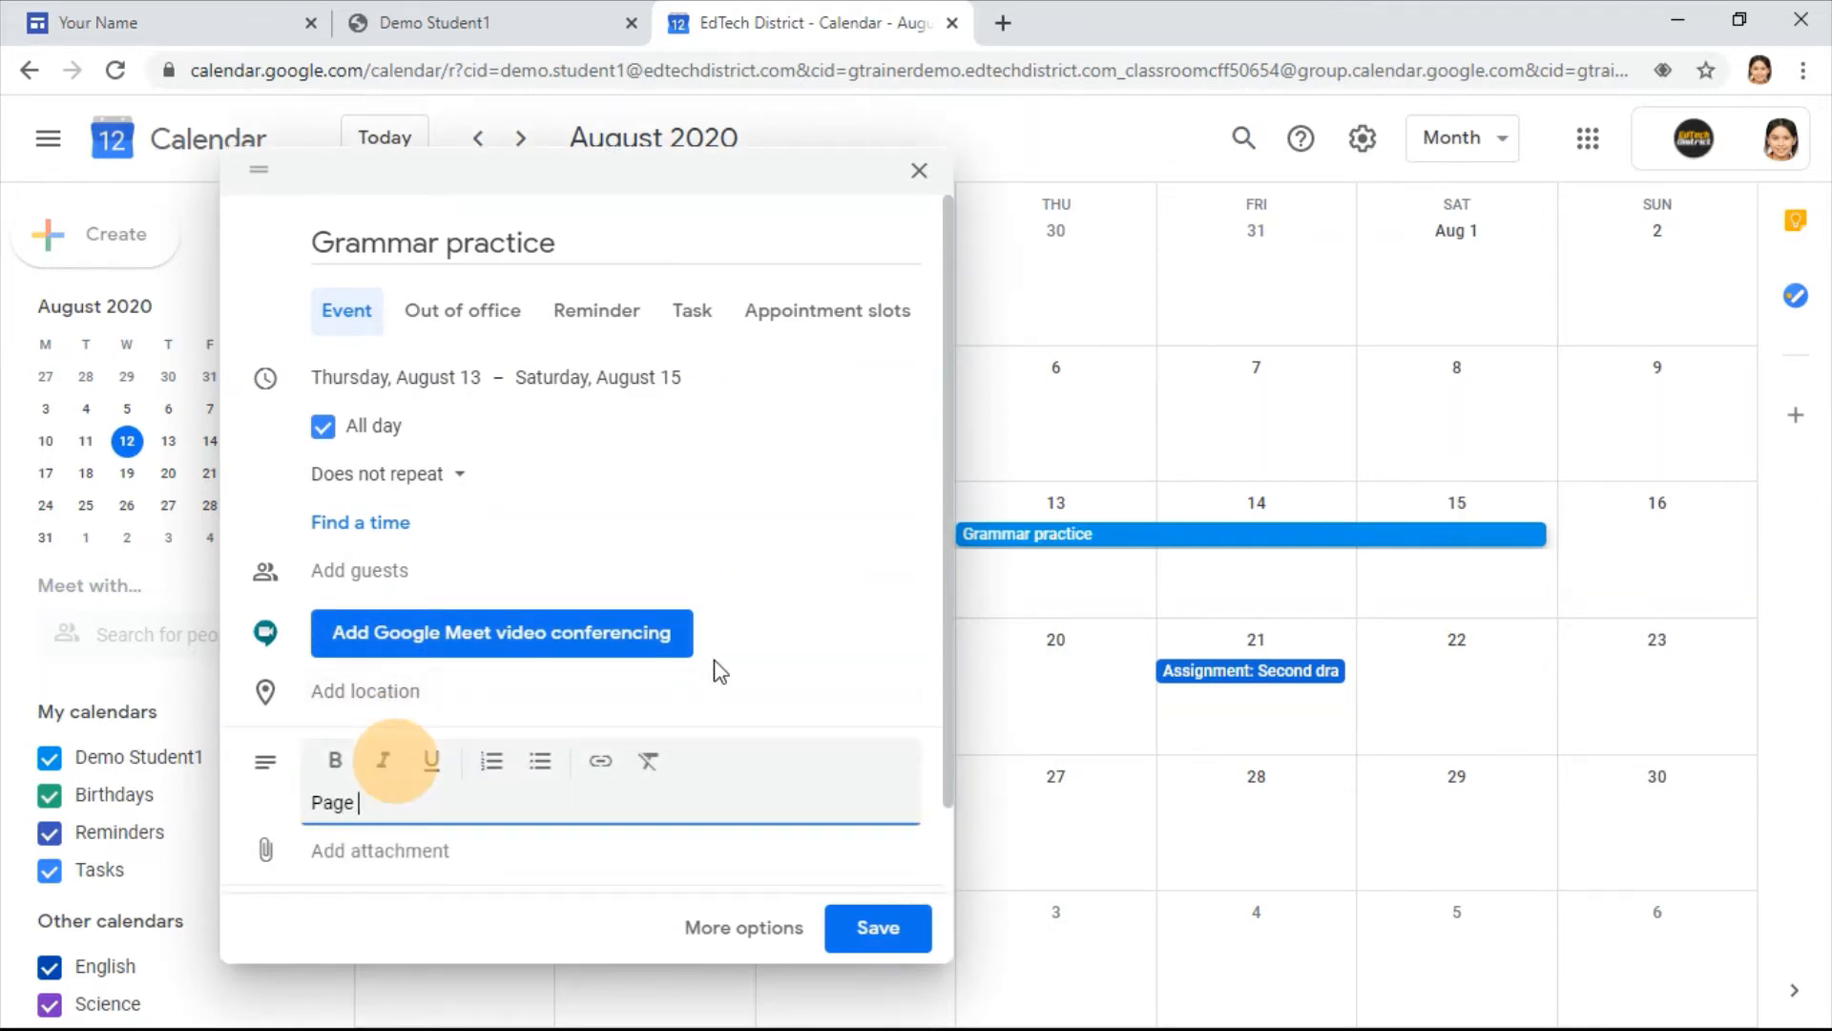
text(31 in the textbook)
Step: Add a custom notification 0 days before at 5:00pm to the Grammar practice event and save the event
scroll(718, 671, down, 1)
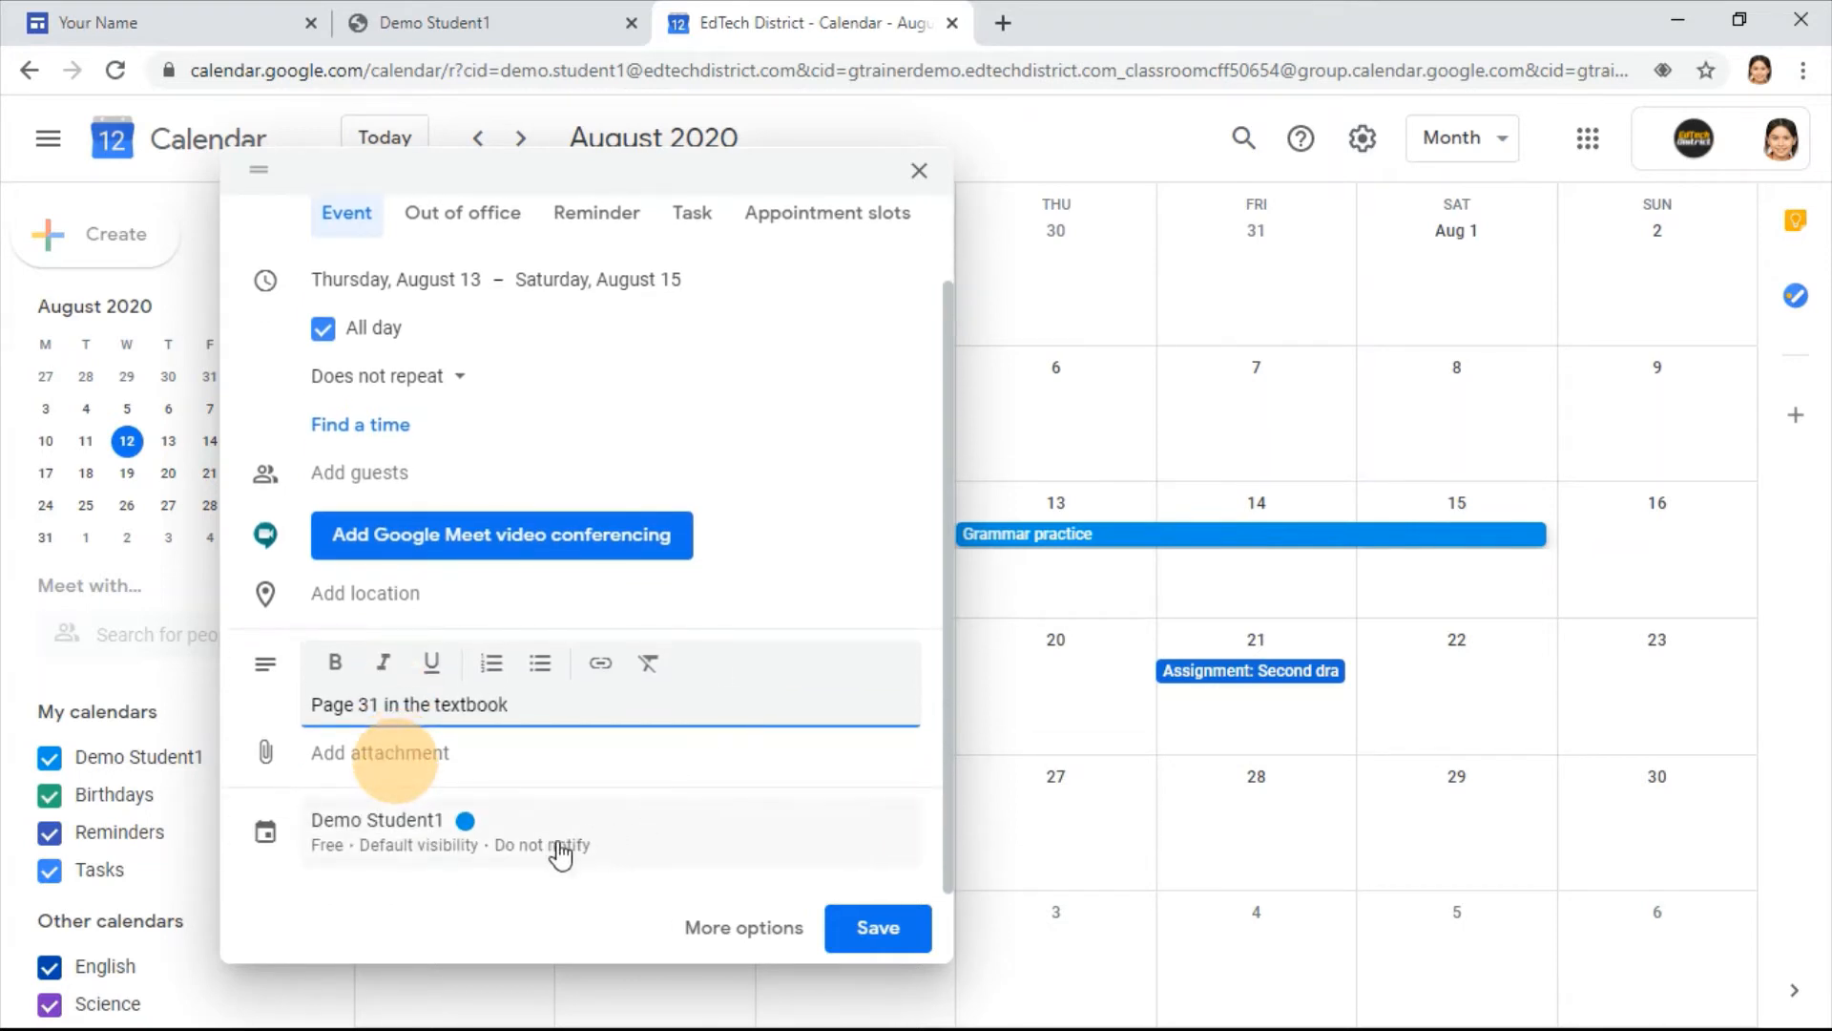
click(518, 852)
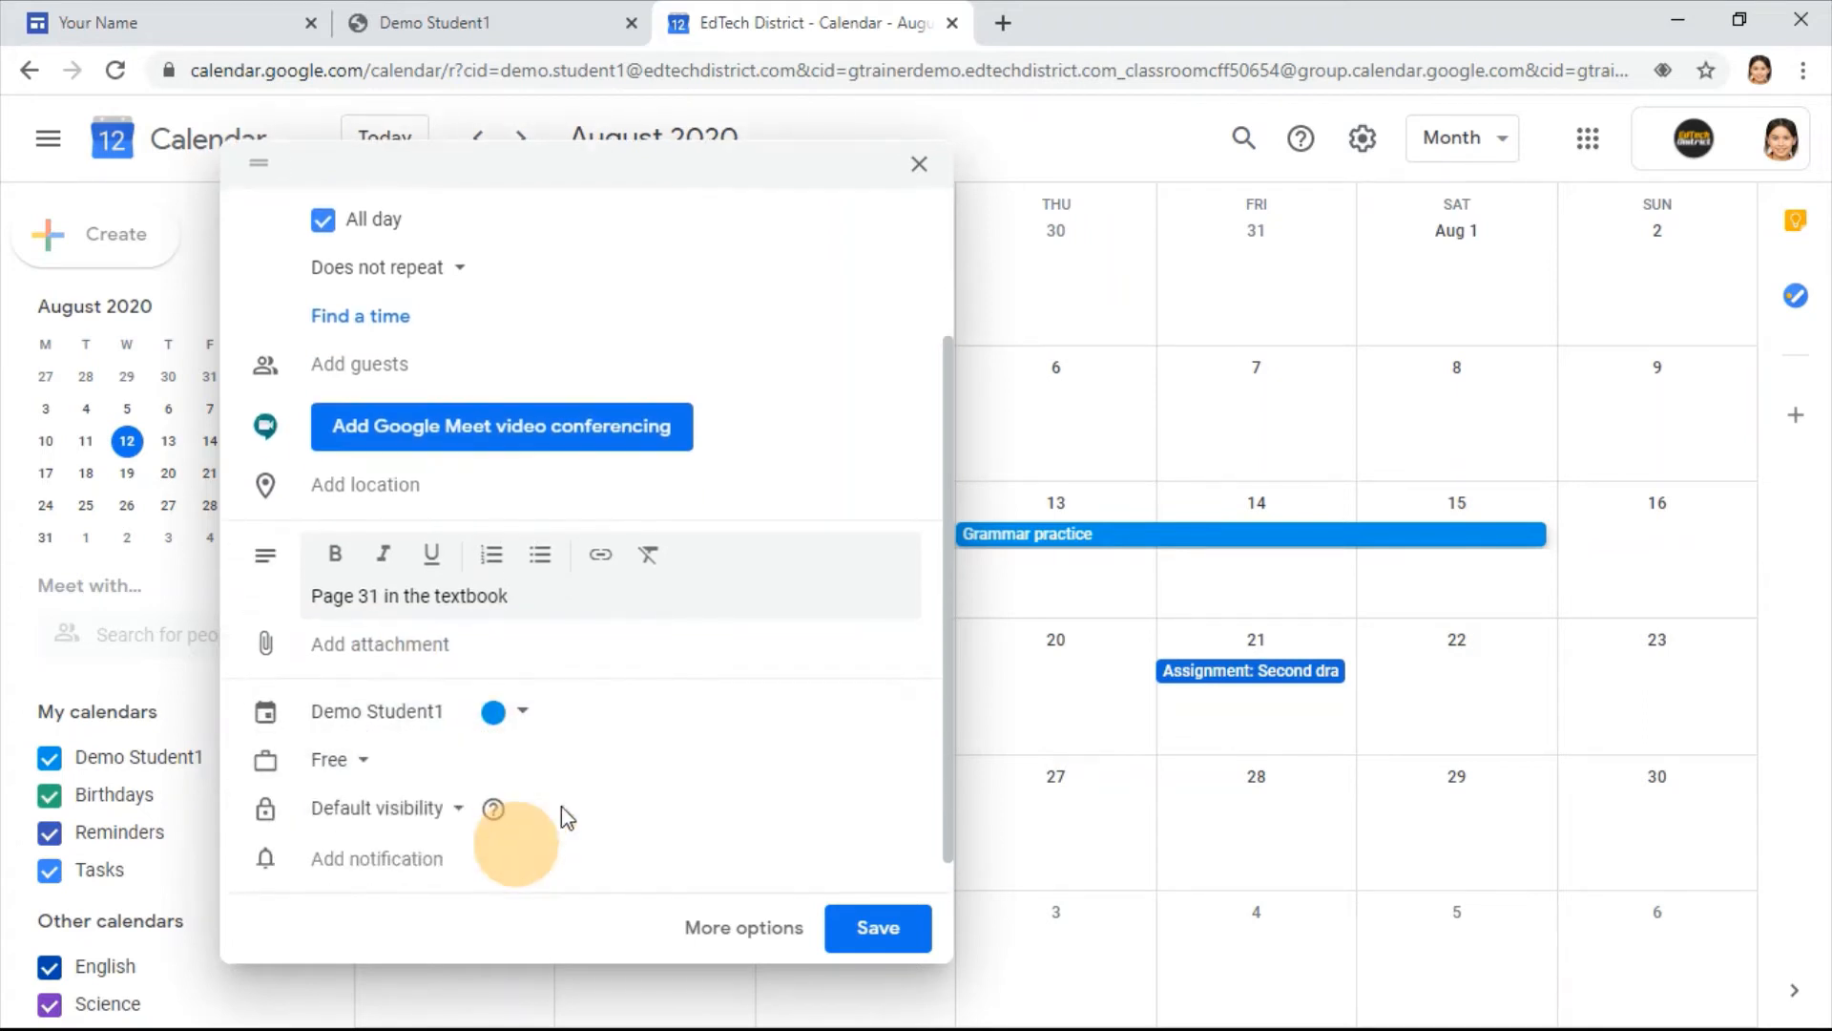
click(408, 863)
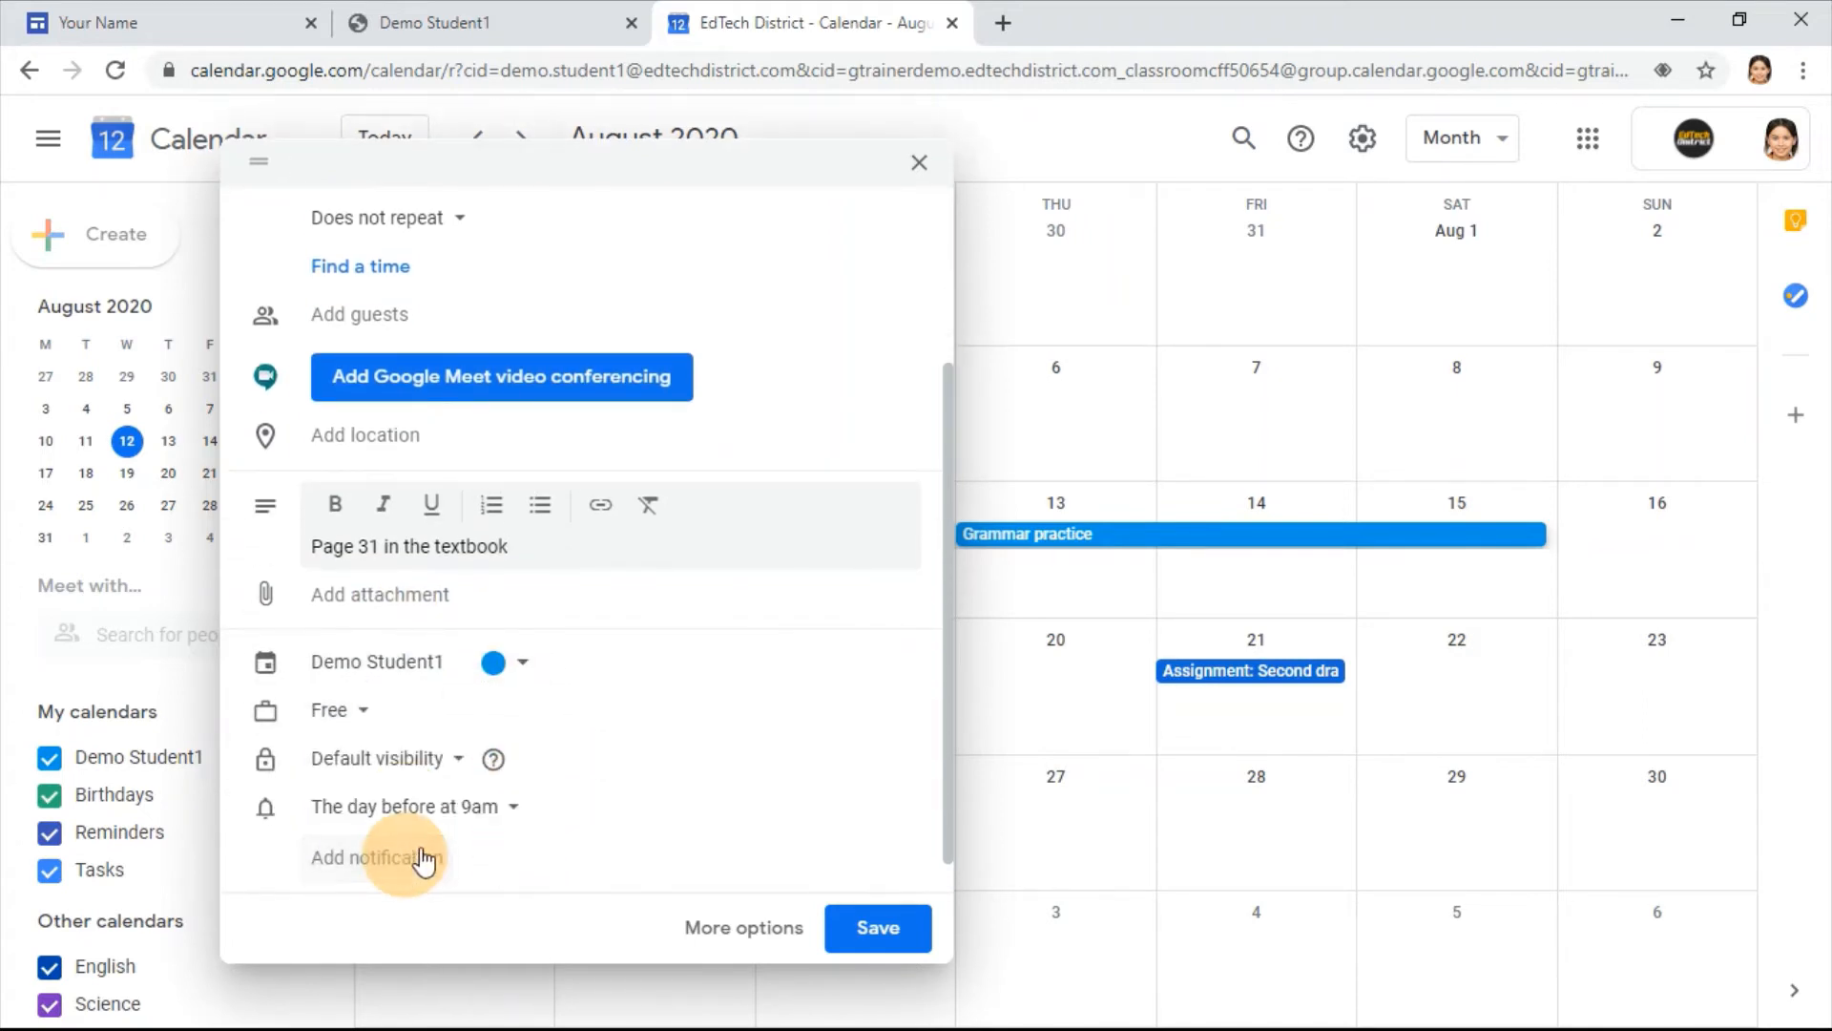
click(511, 816)
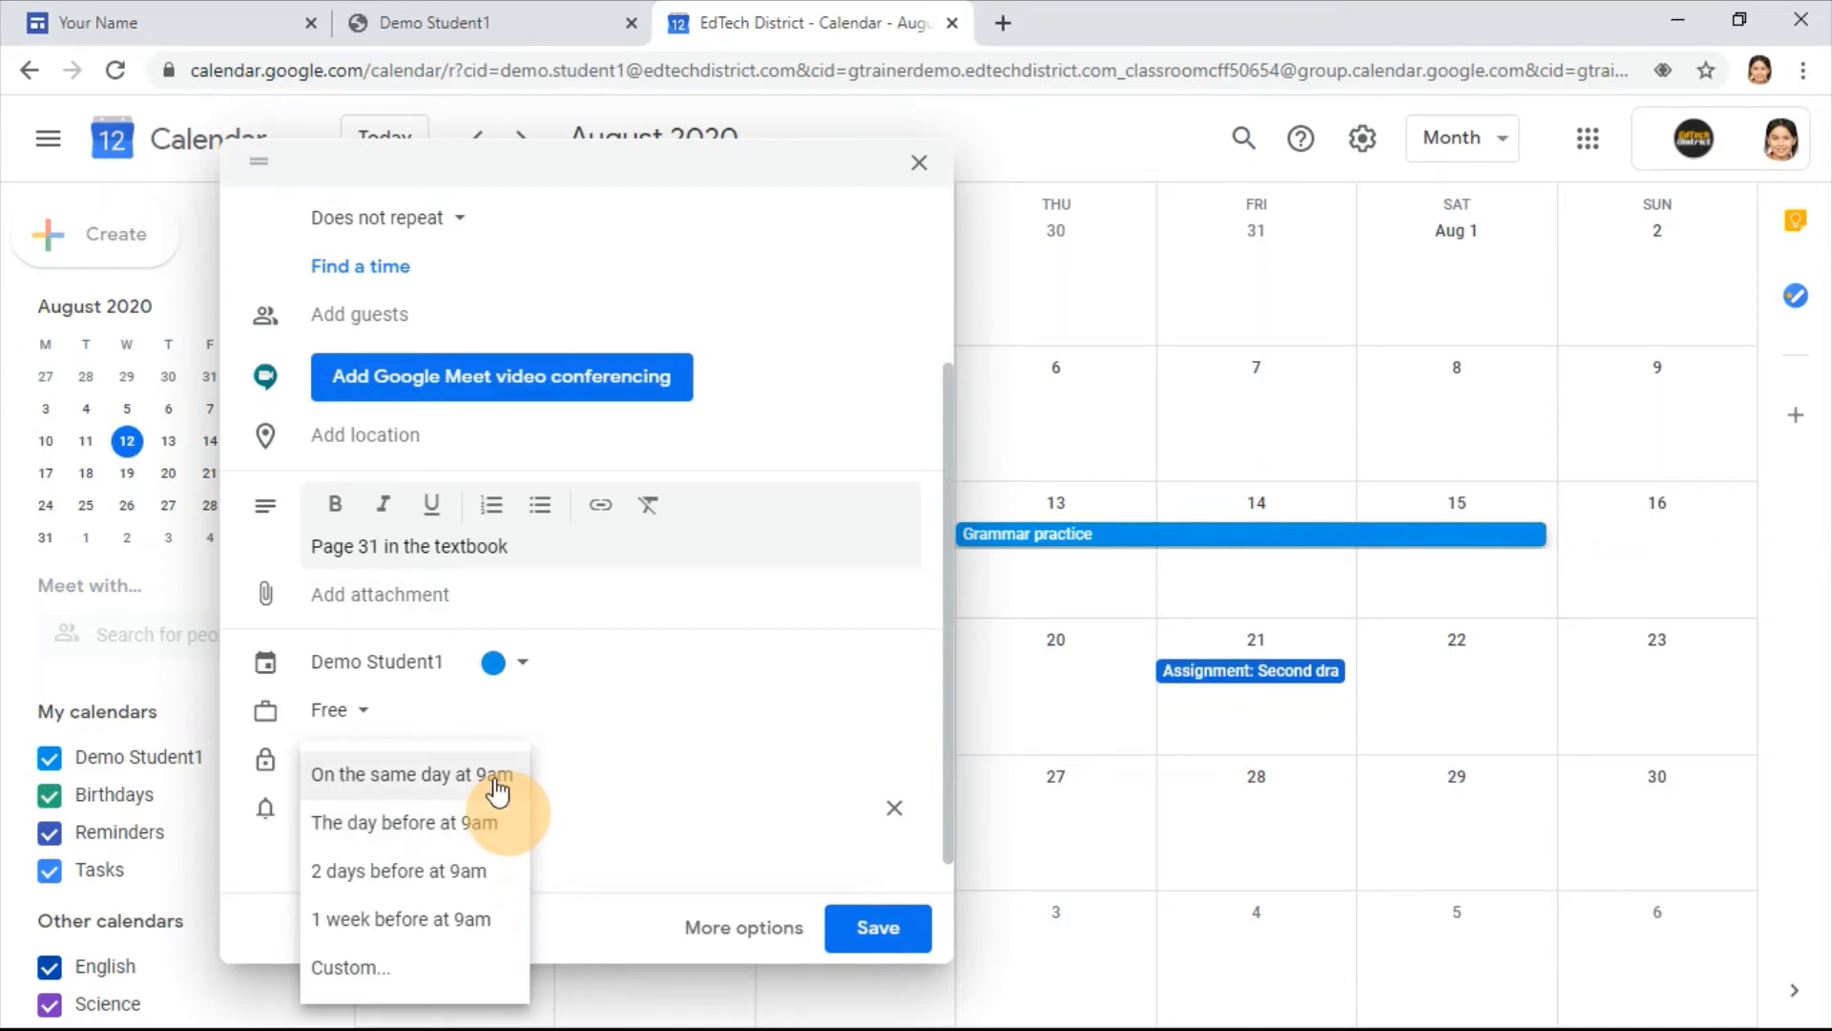
click(412, 964)
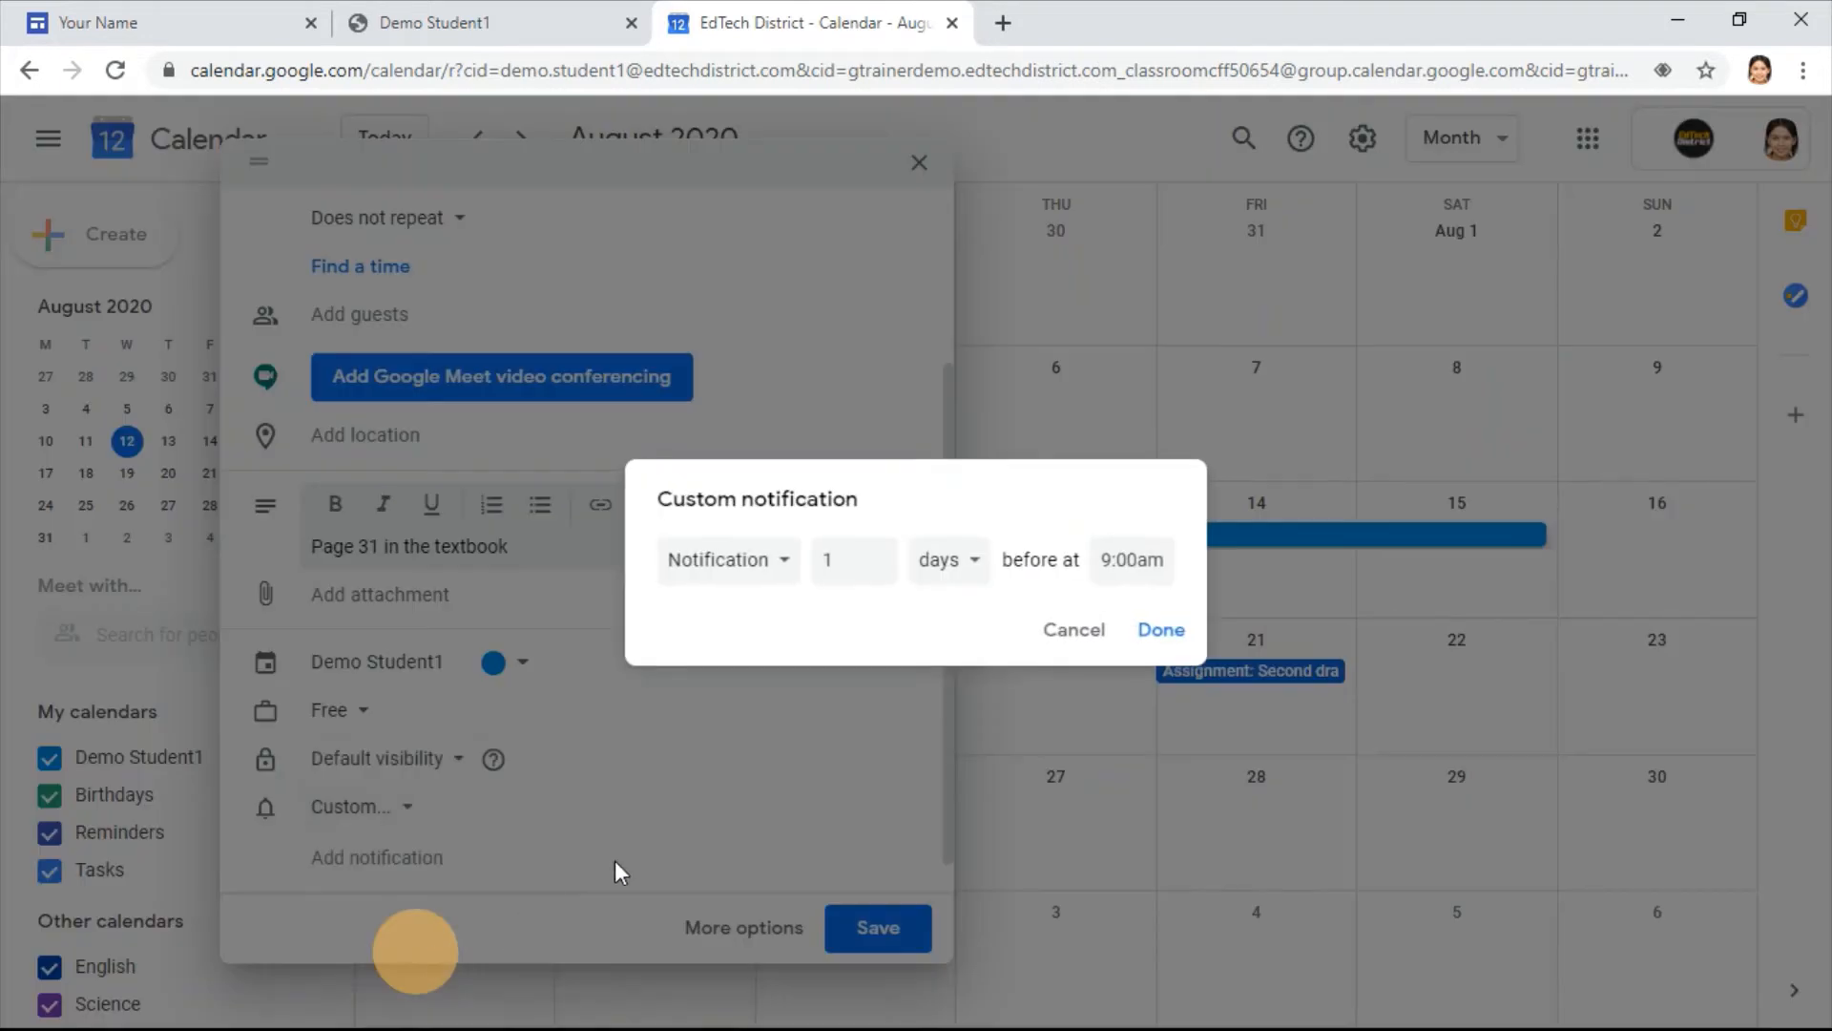
click(850, 559)
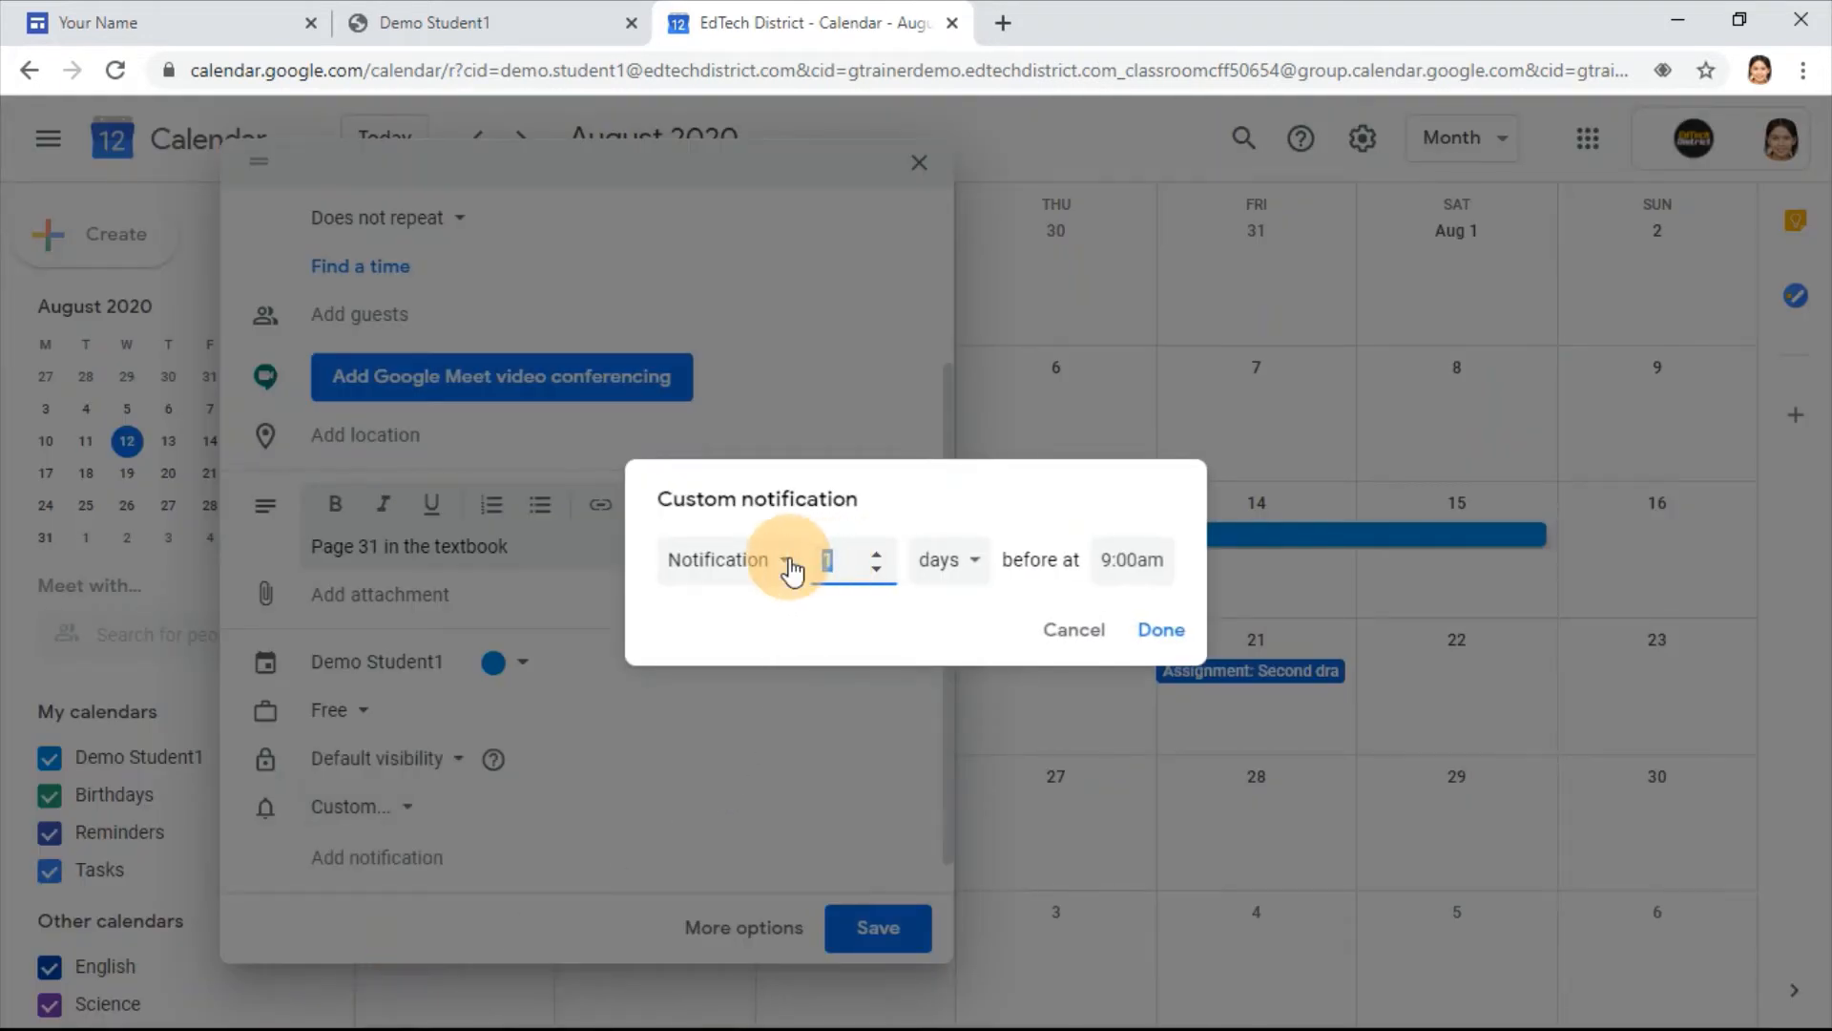
text(0)
click(1118, 561)
scroll(1132, 728, down, 9)
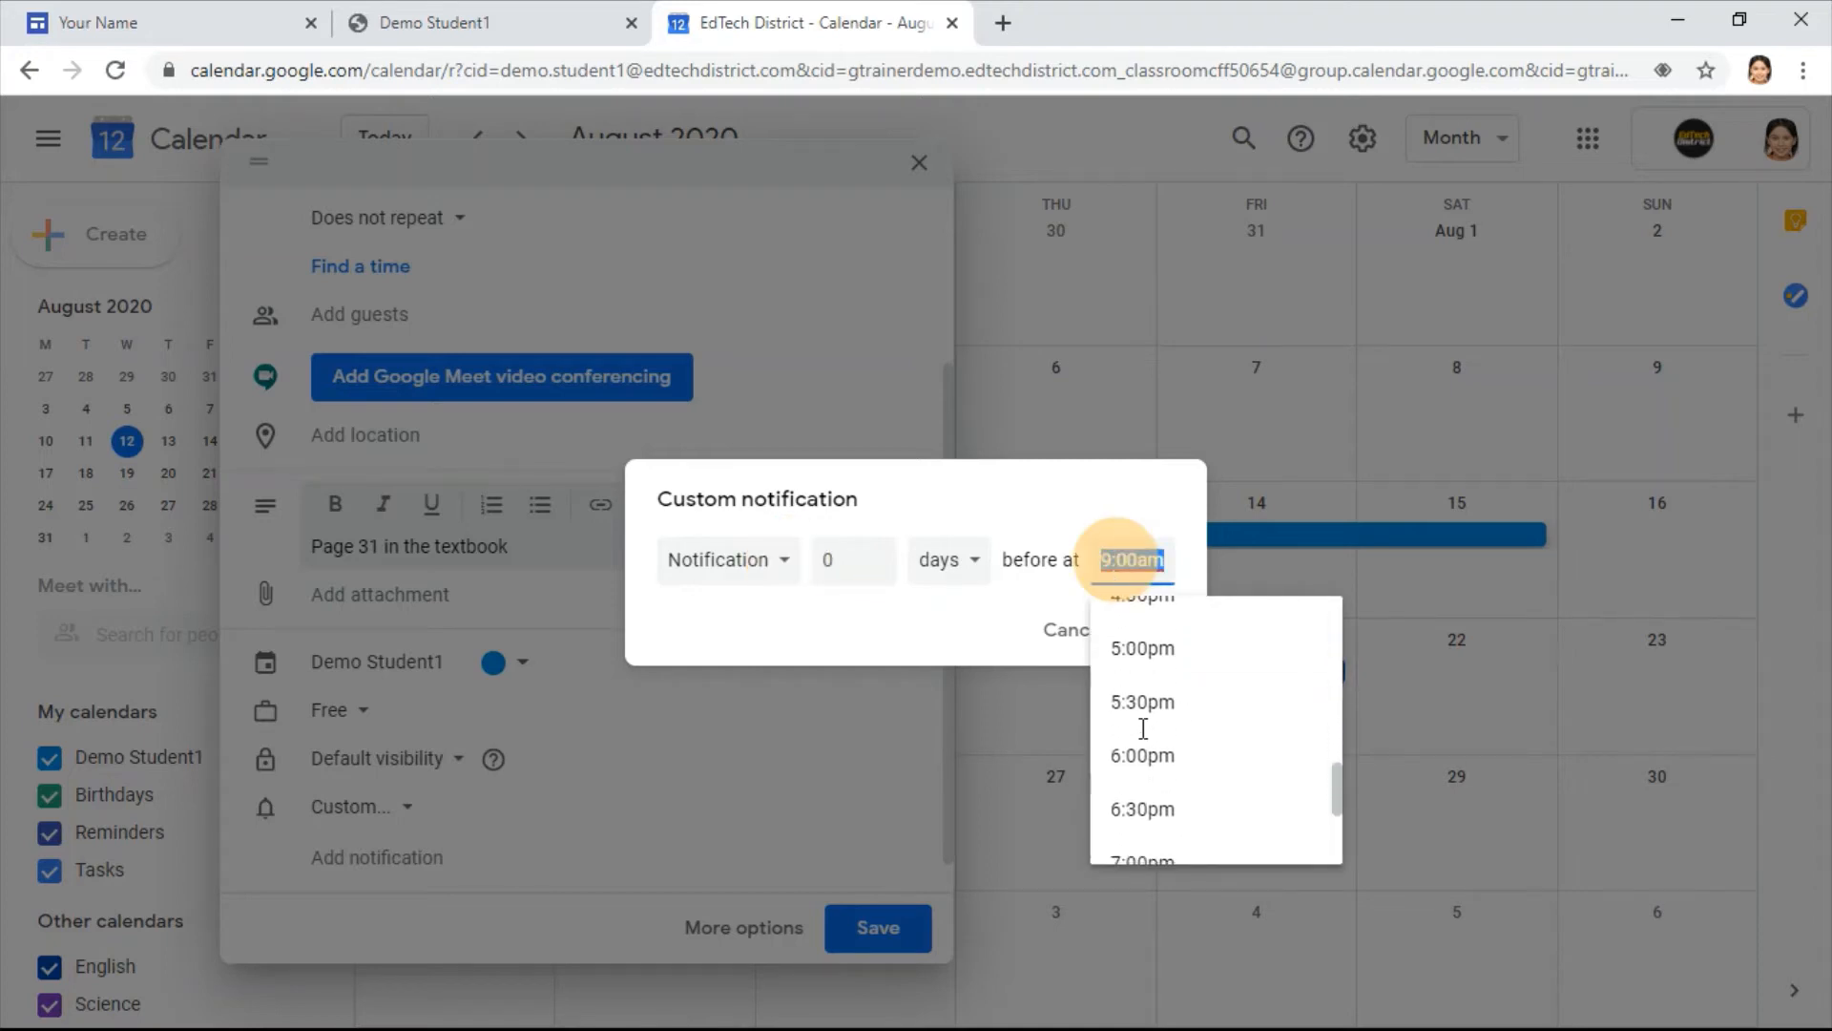
click(1184, 642)
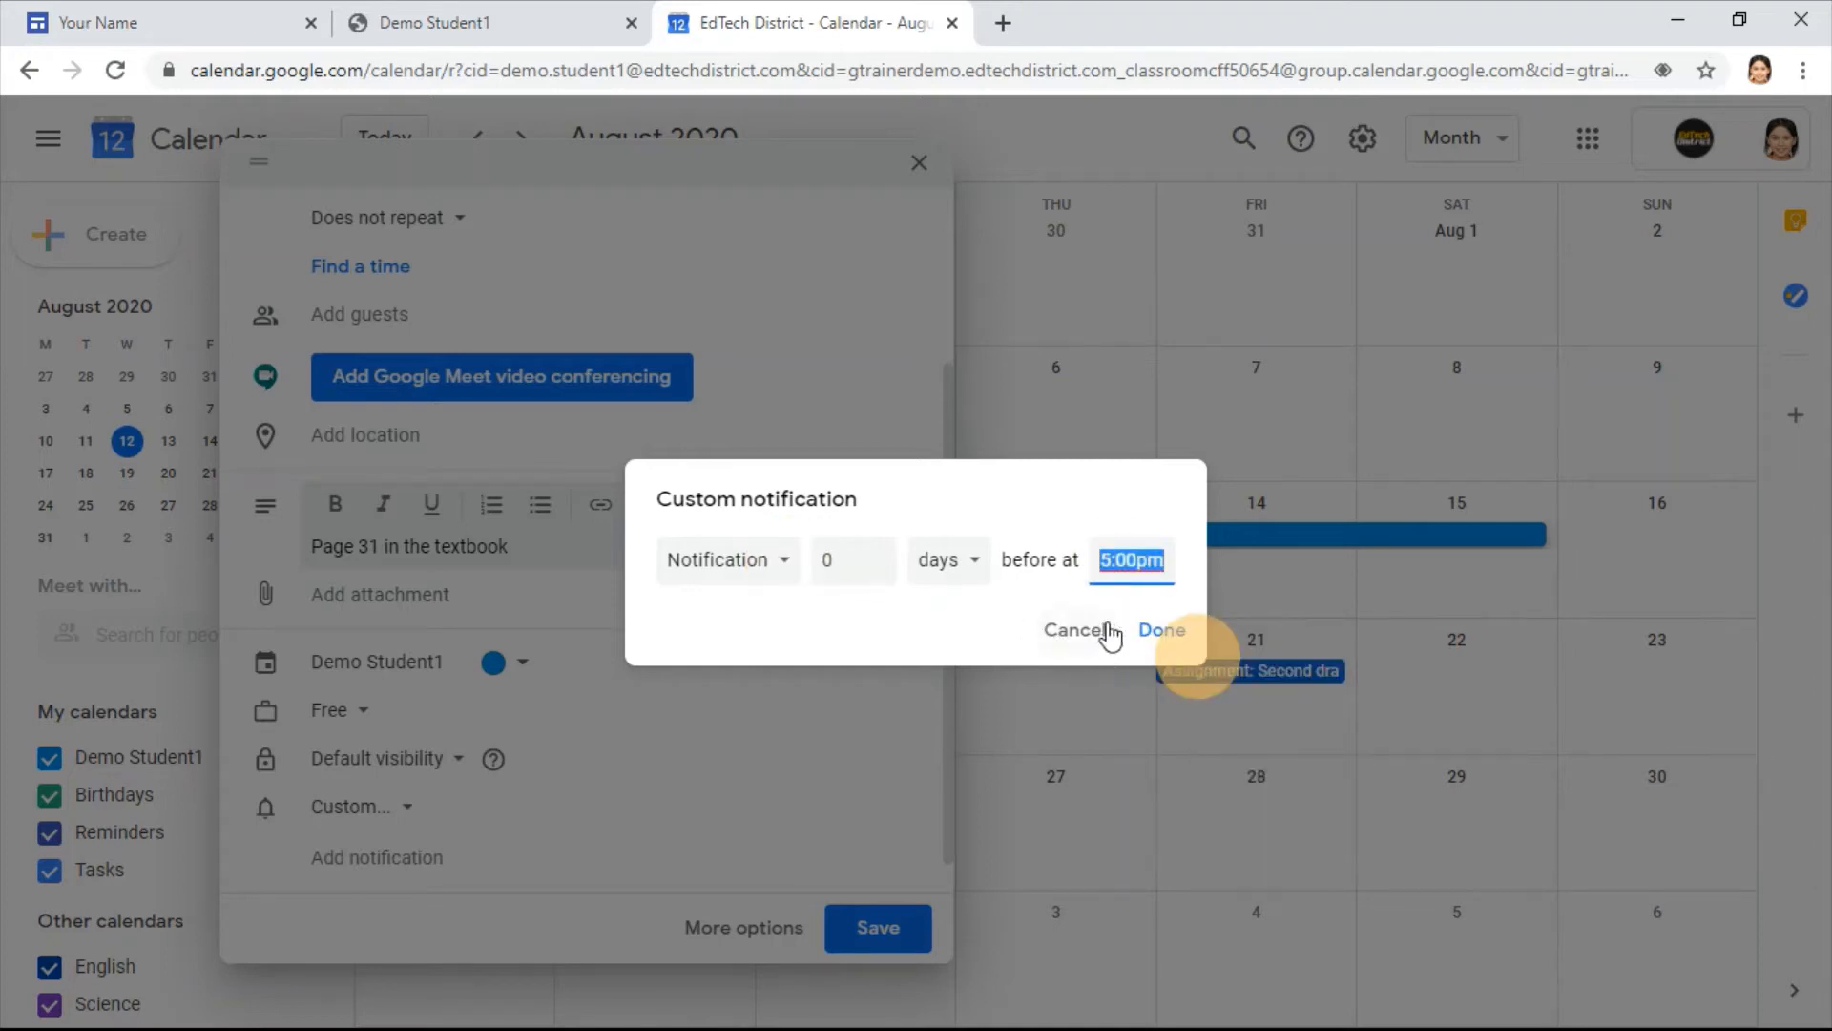
click(1156, 632)
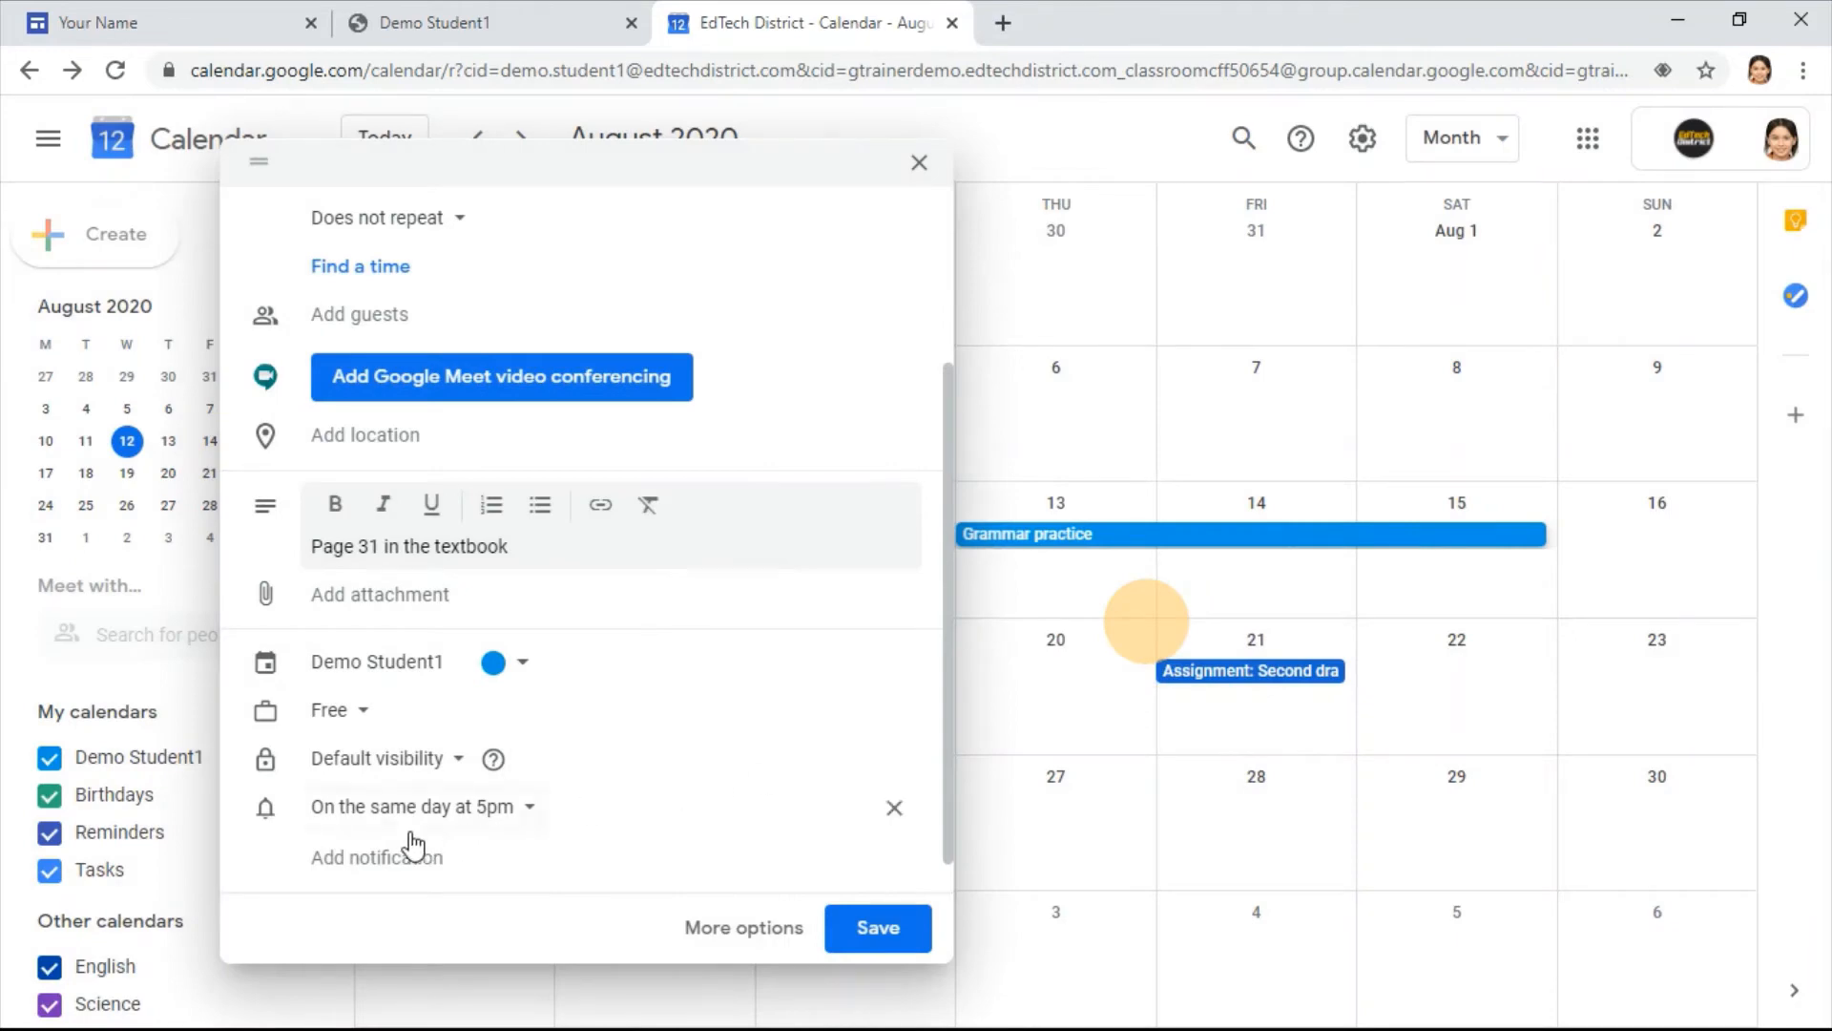
click(849, 923)
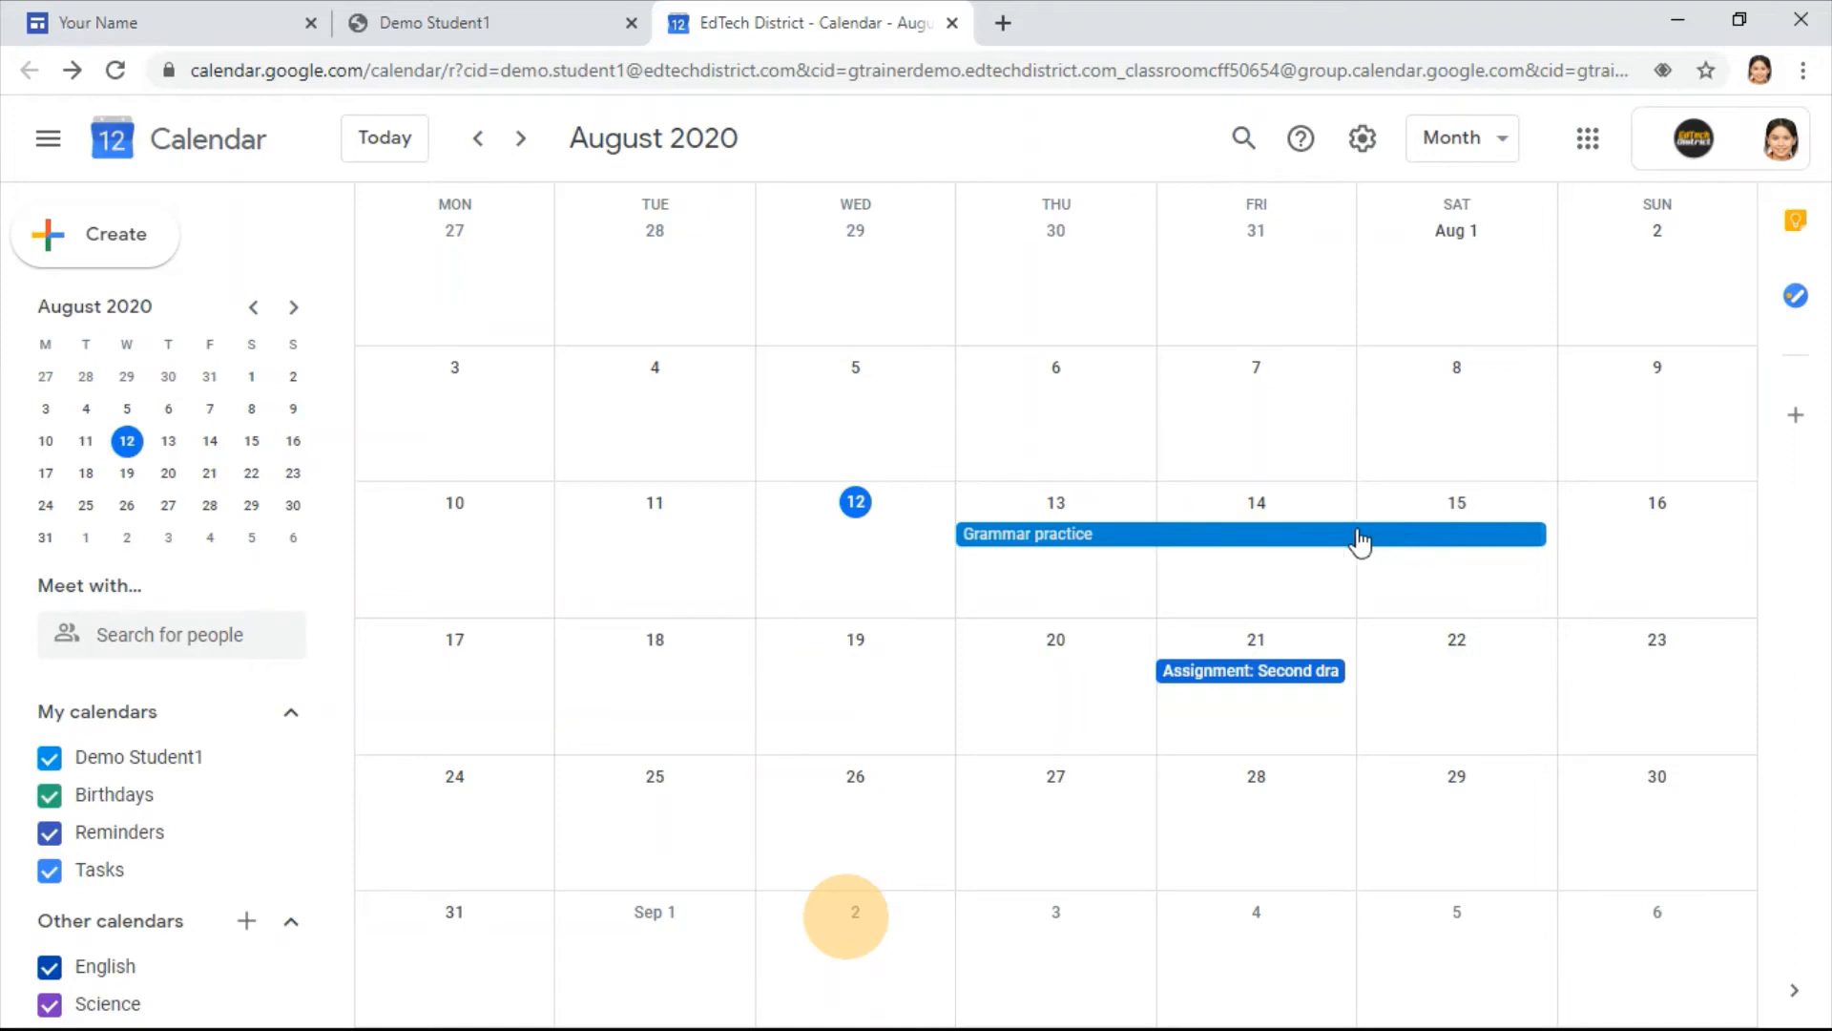
Step: Delete the "Grammar practice" event spanning August 13 to 15
click(1104, 537)
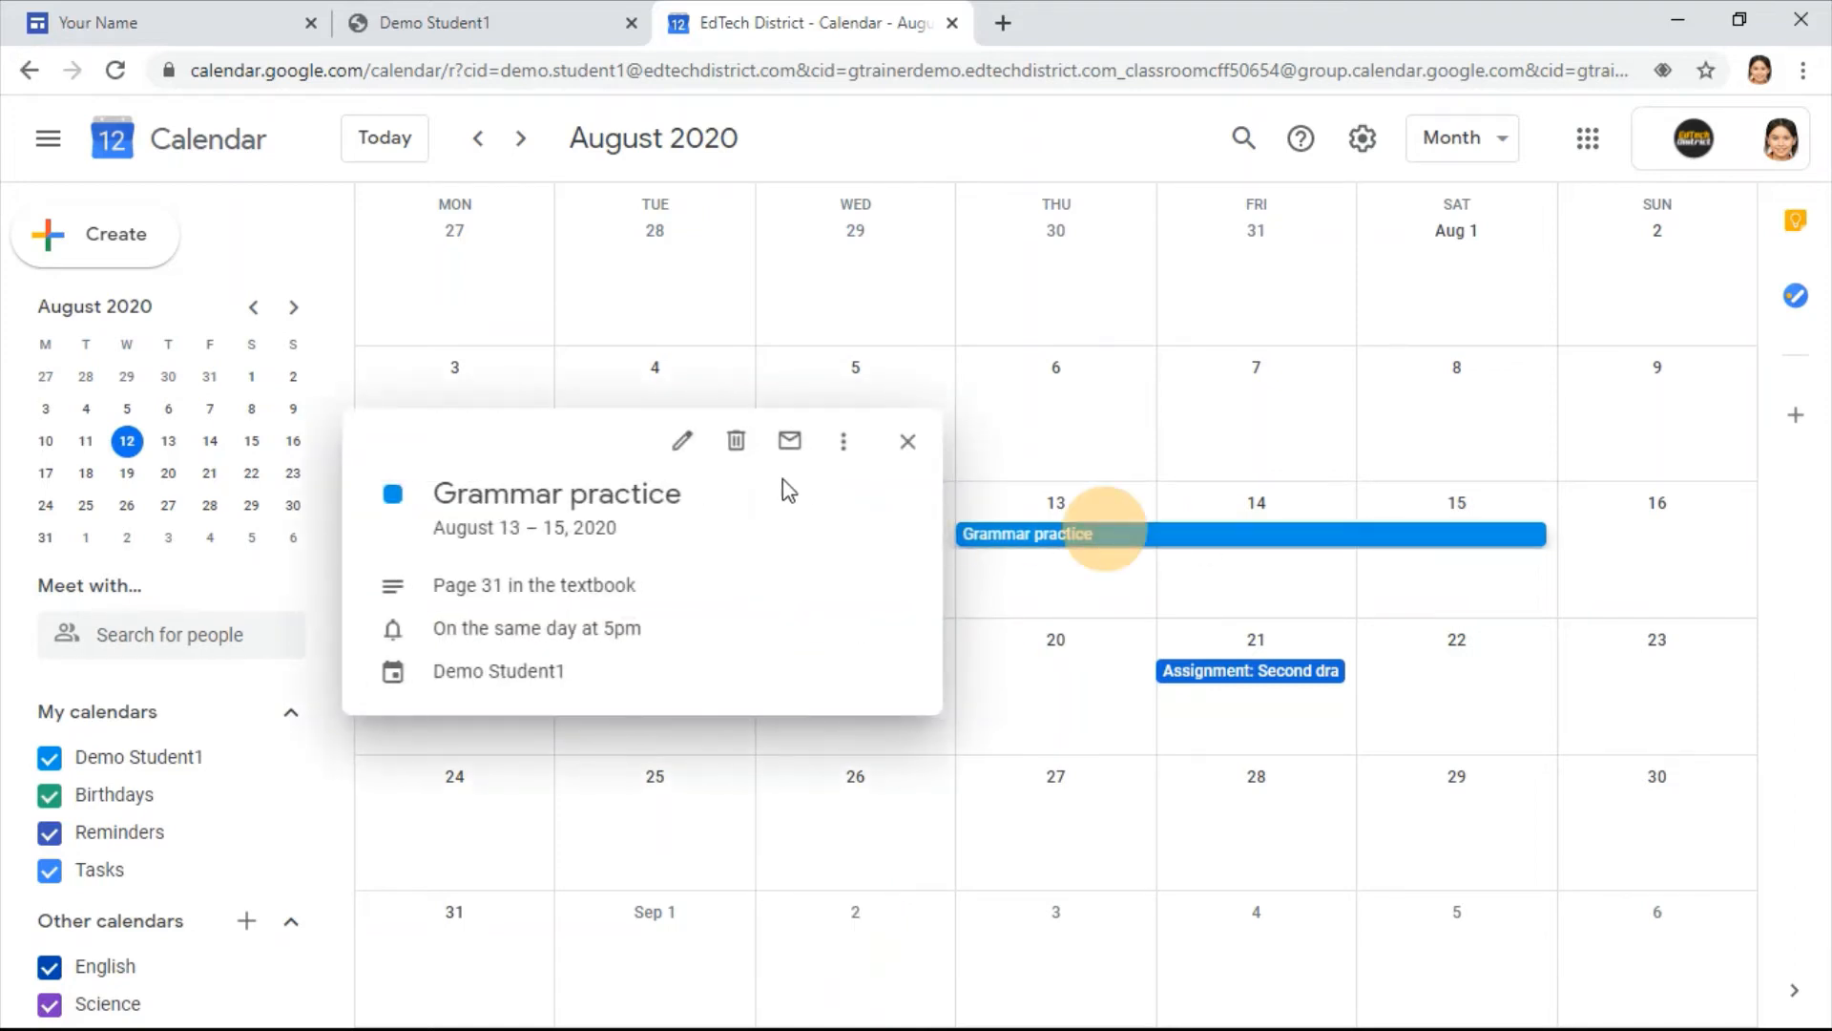
click(736, 441)
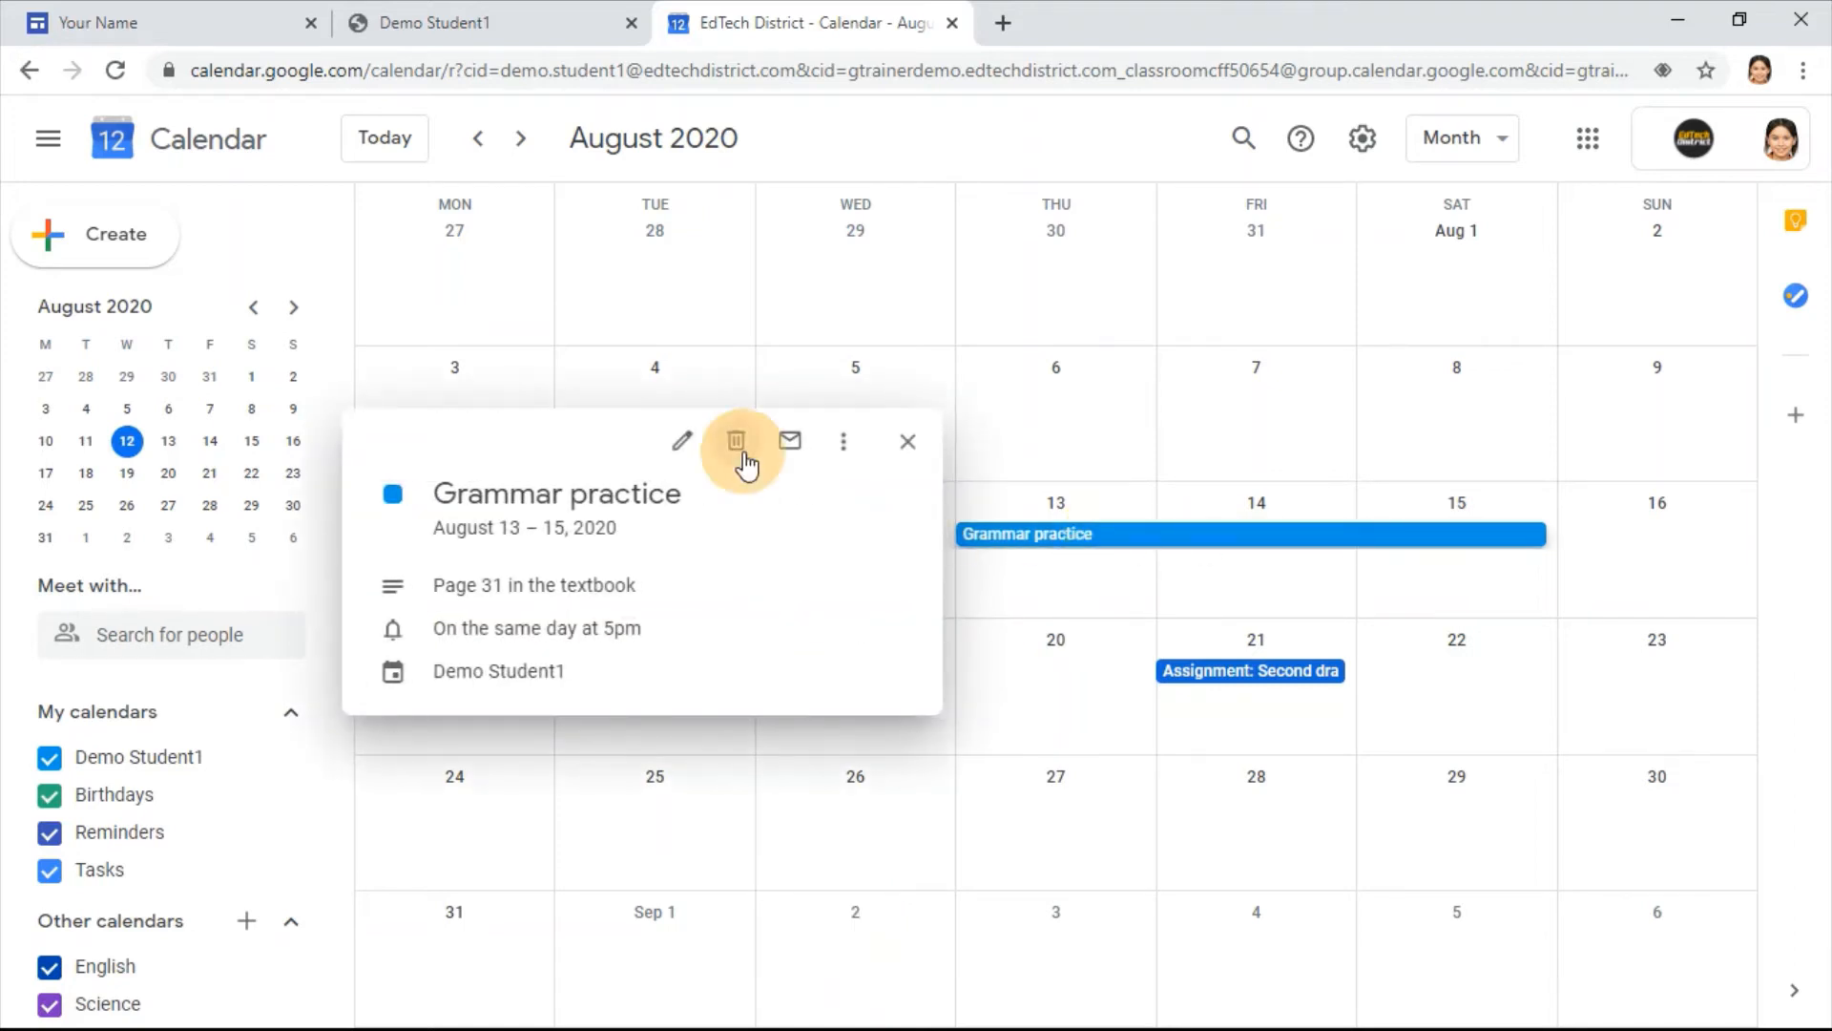
Step: Start a new all-day event on August 13 titled "Grammar practice"
click(1004, 561)
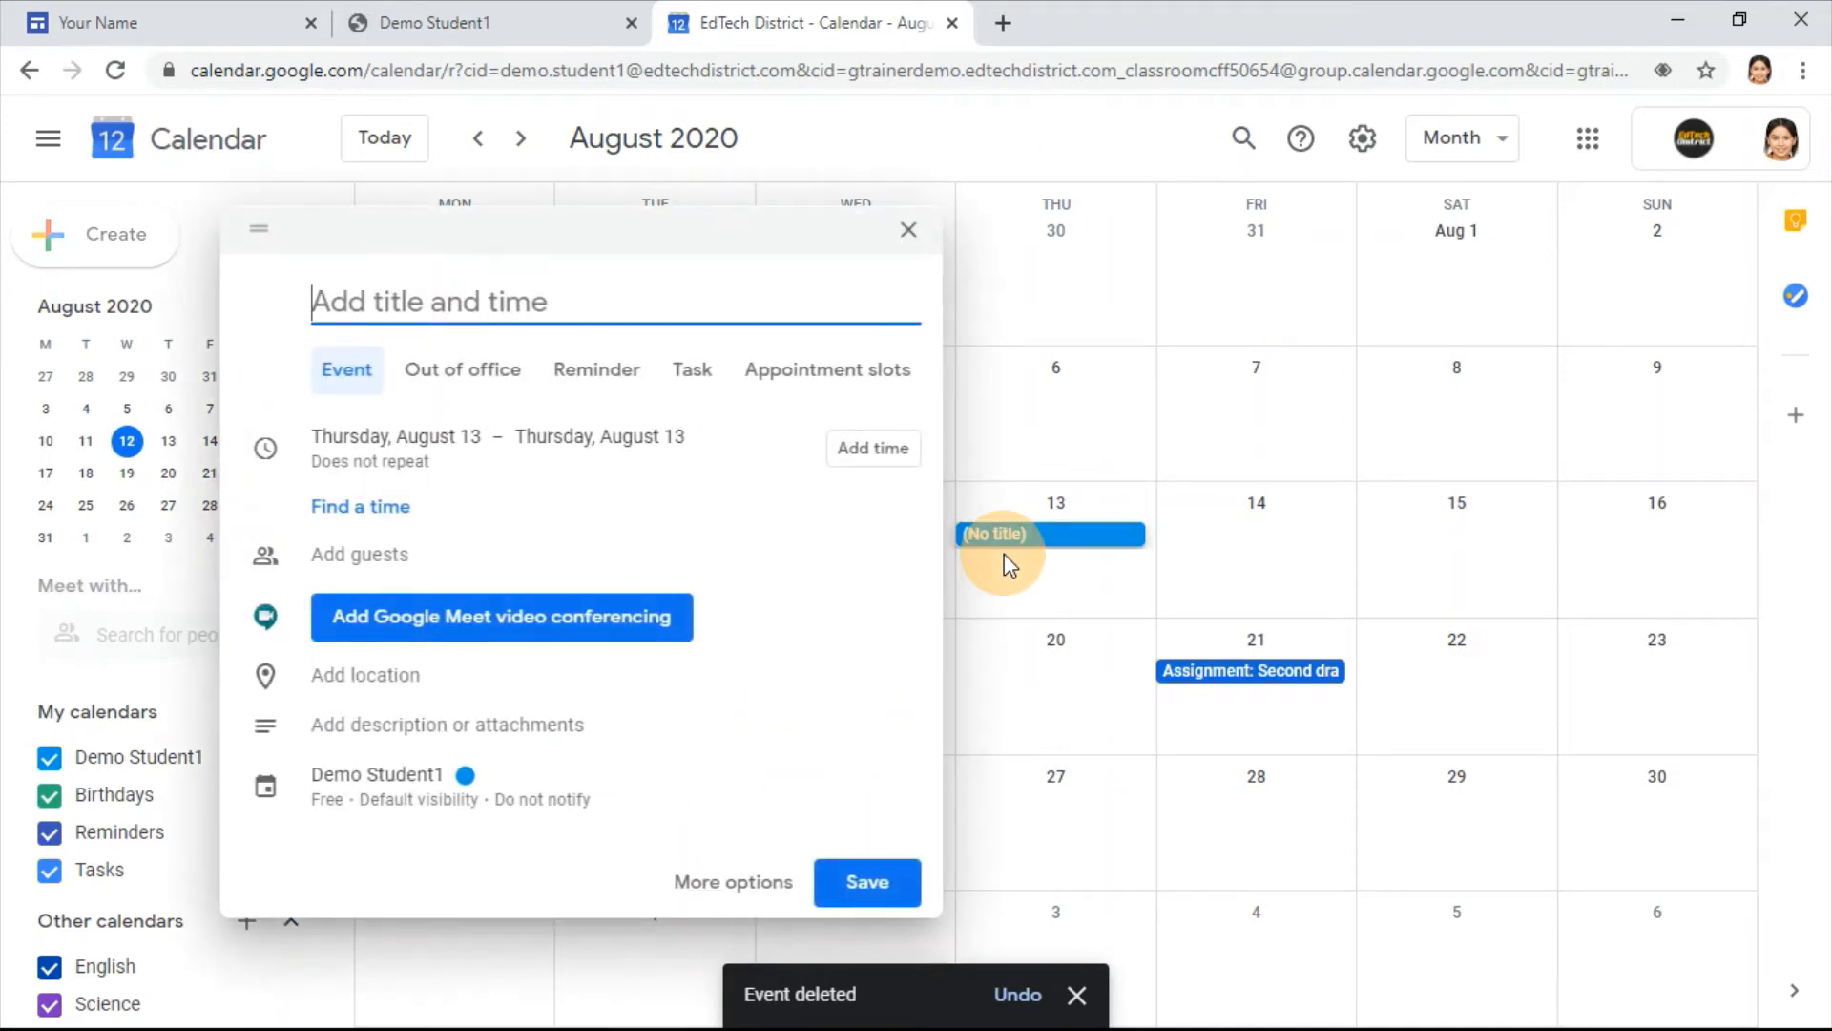
text(Gramma)
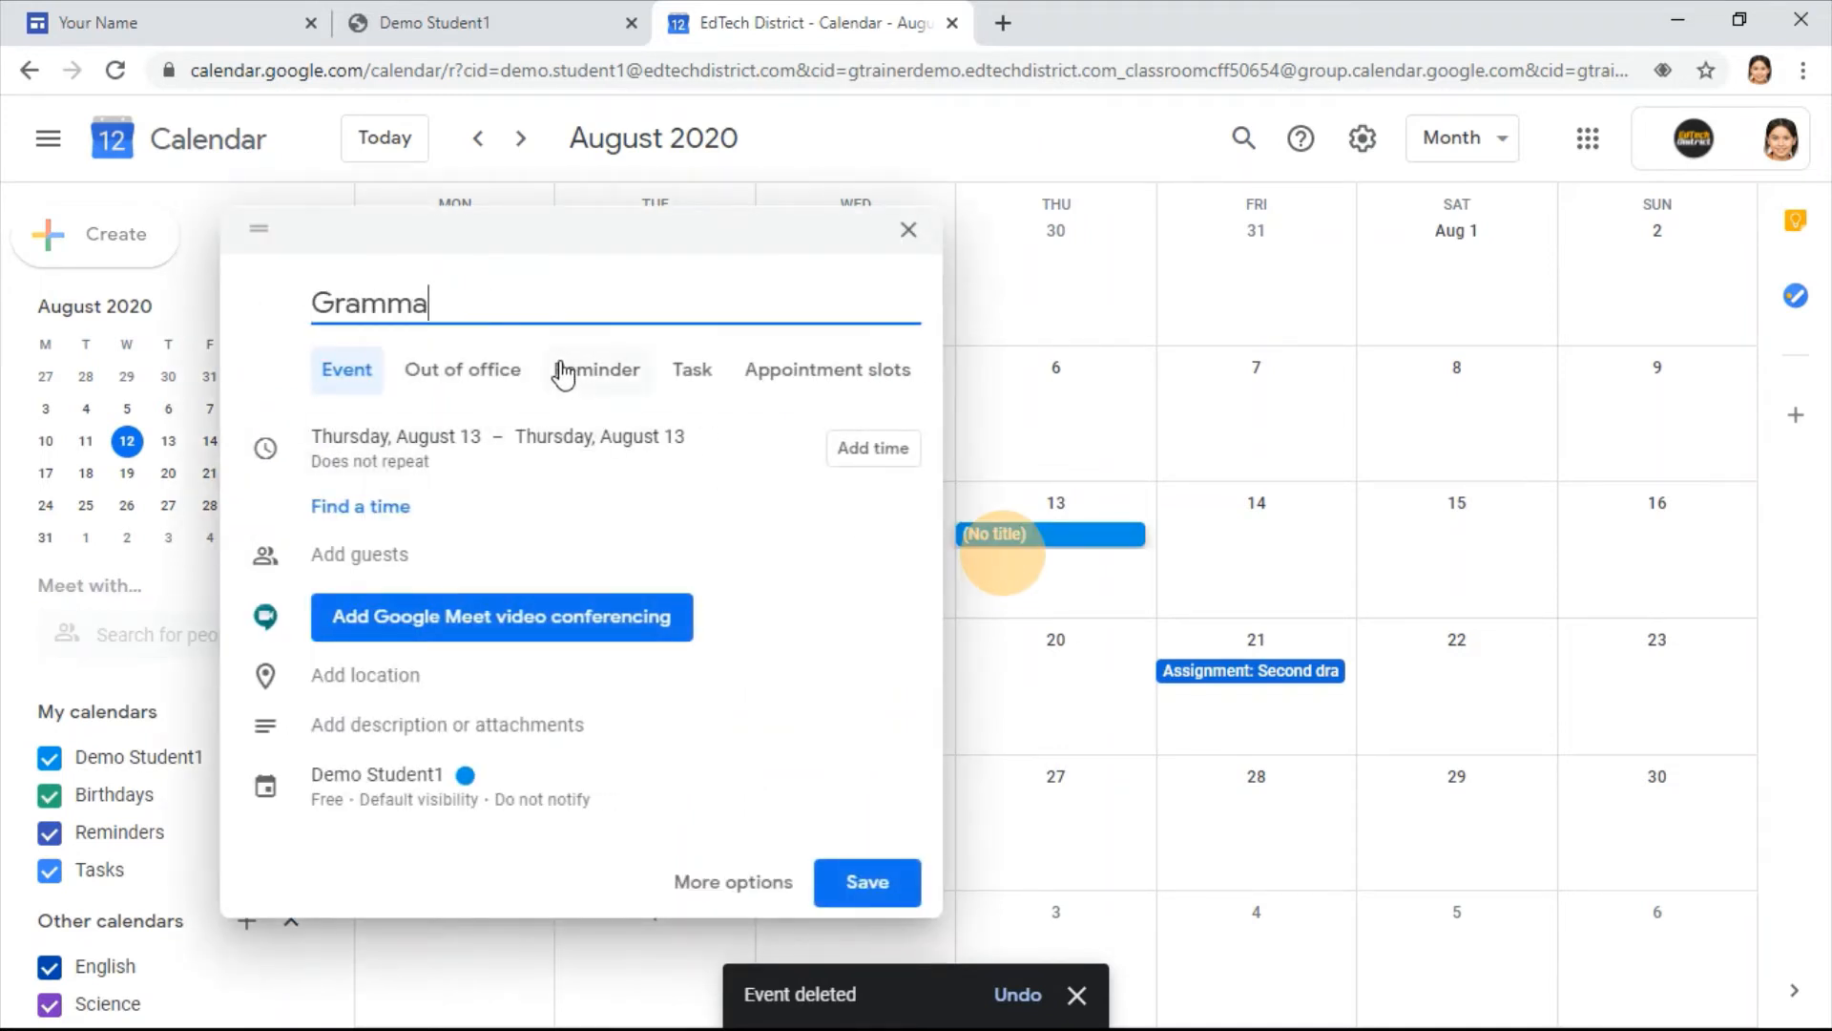
text(r practice)
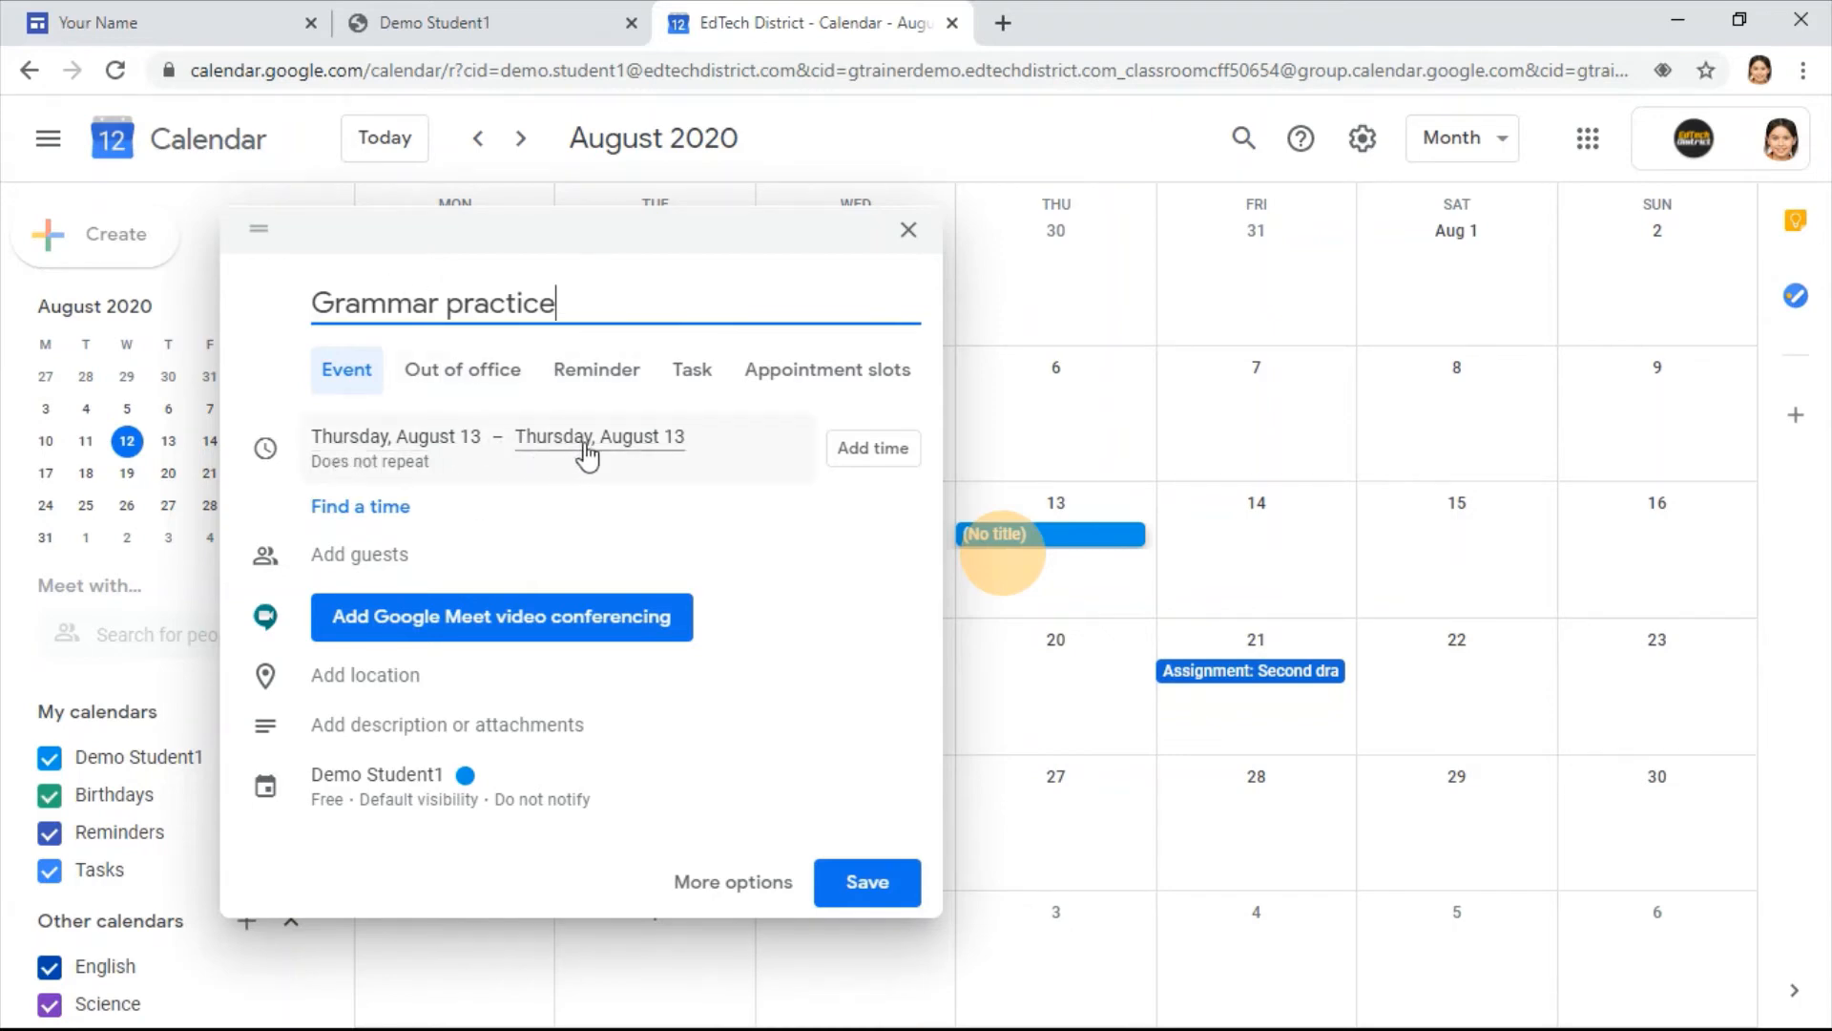
Step: Set the Grammar practice event to a custom recurrence repeating every 1 day and ending on Aug 15, 2020
click(397, 464)
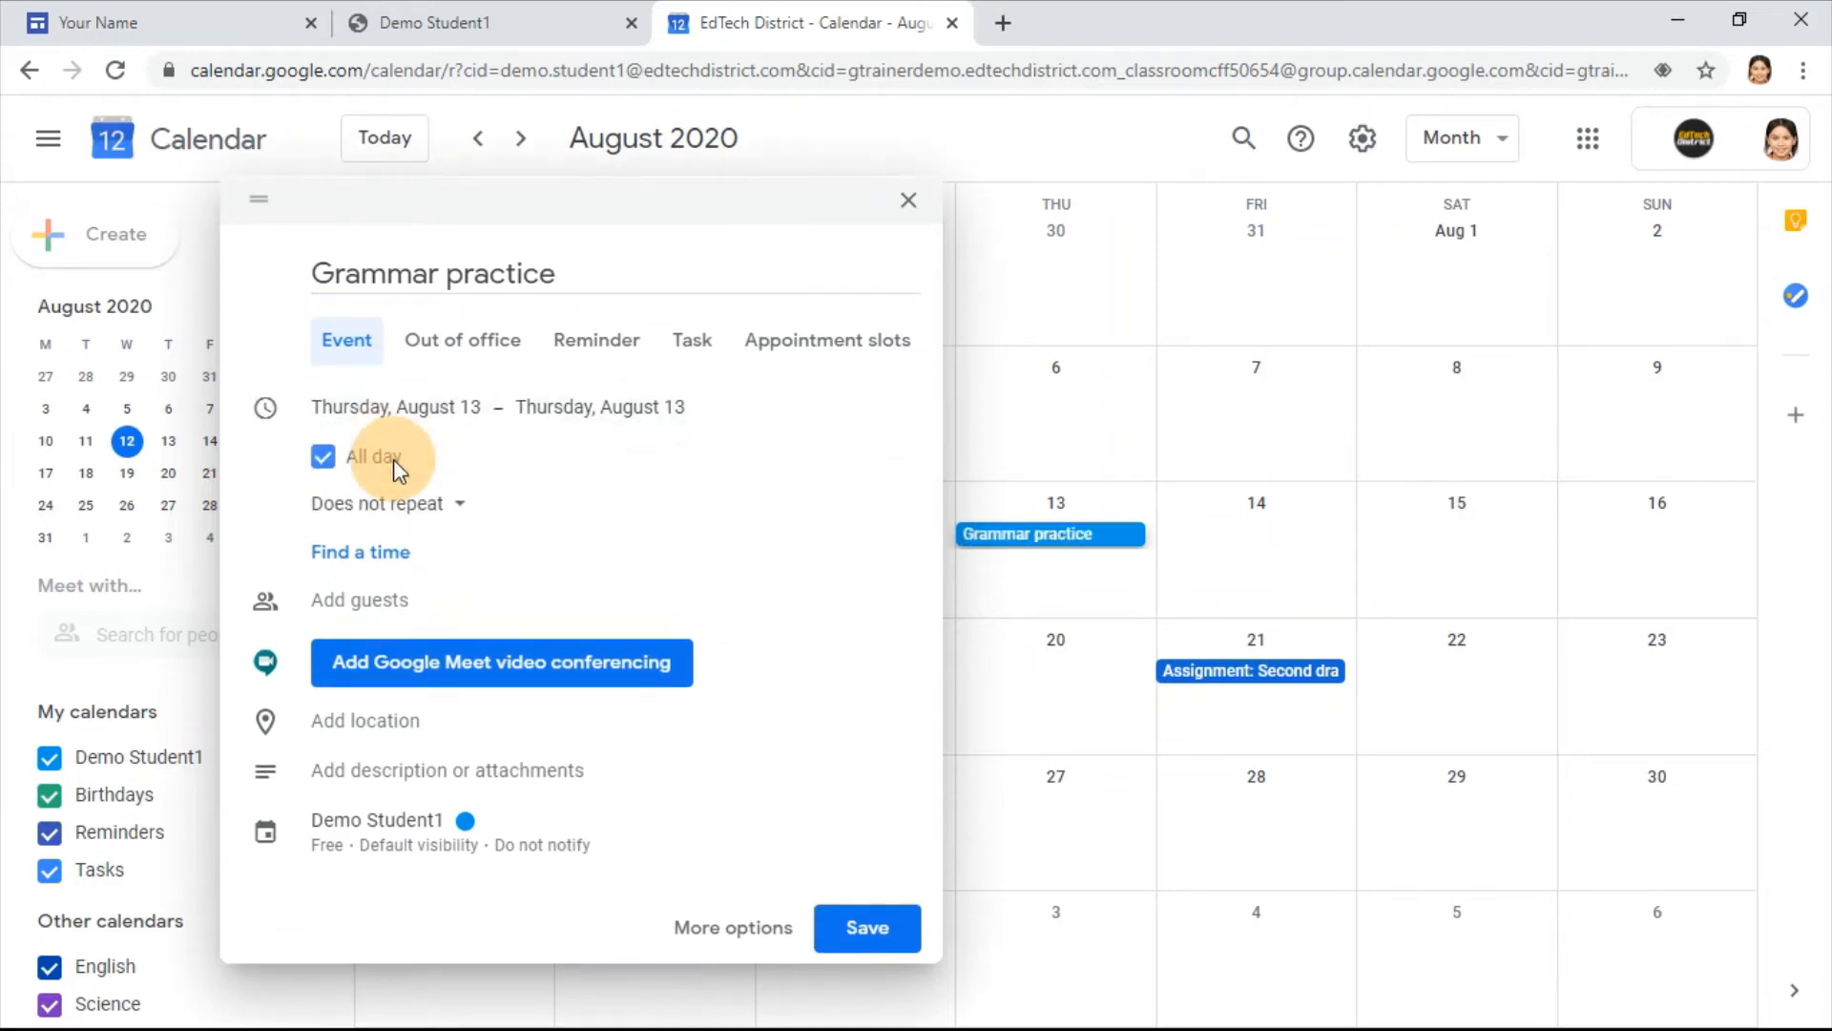
click(432, 506)
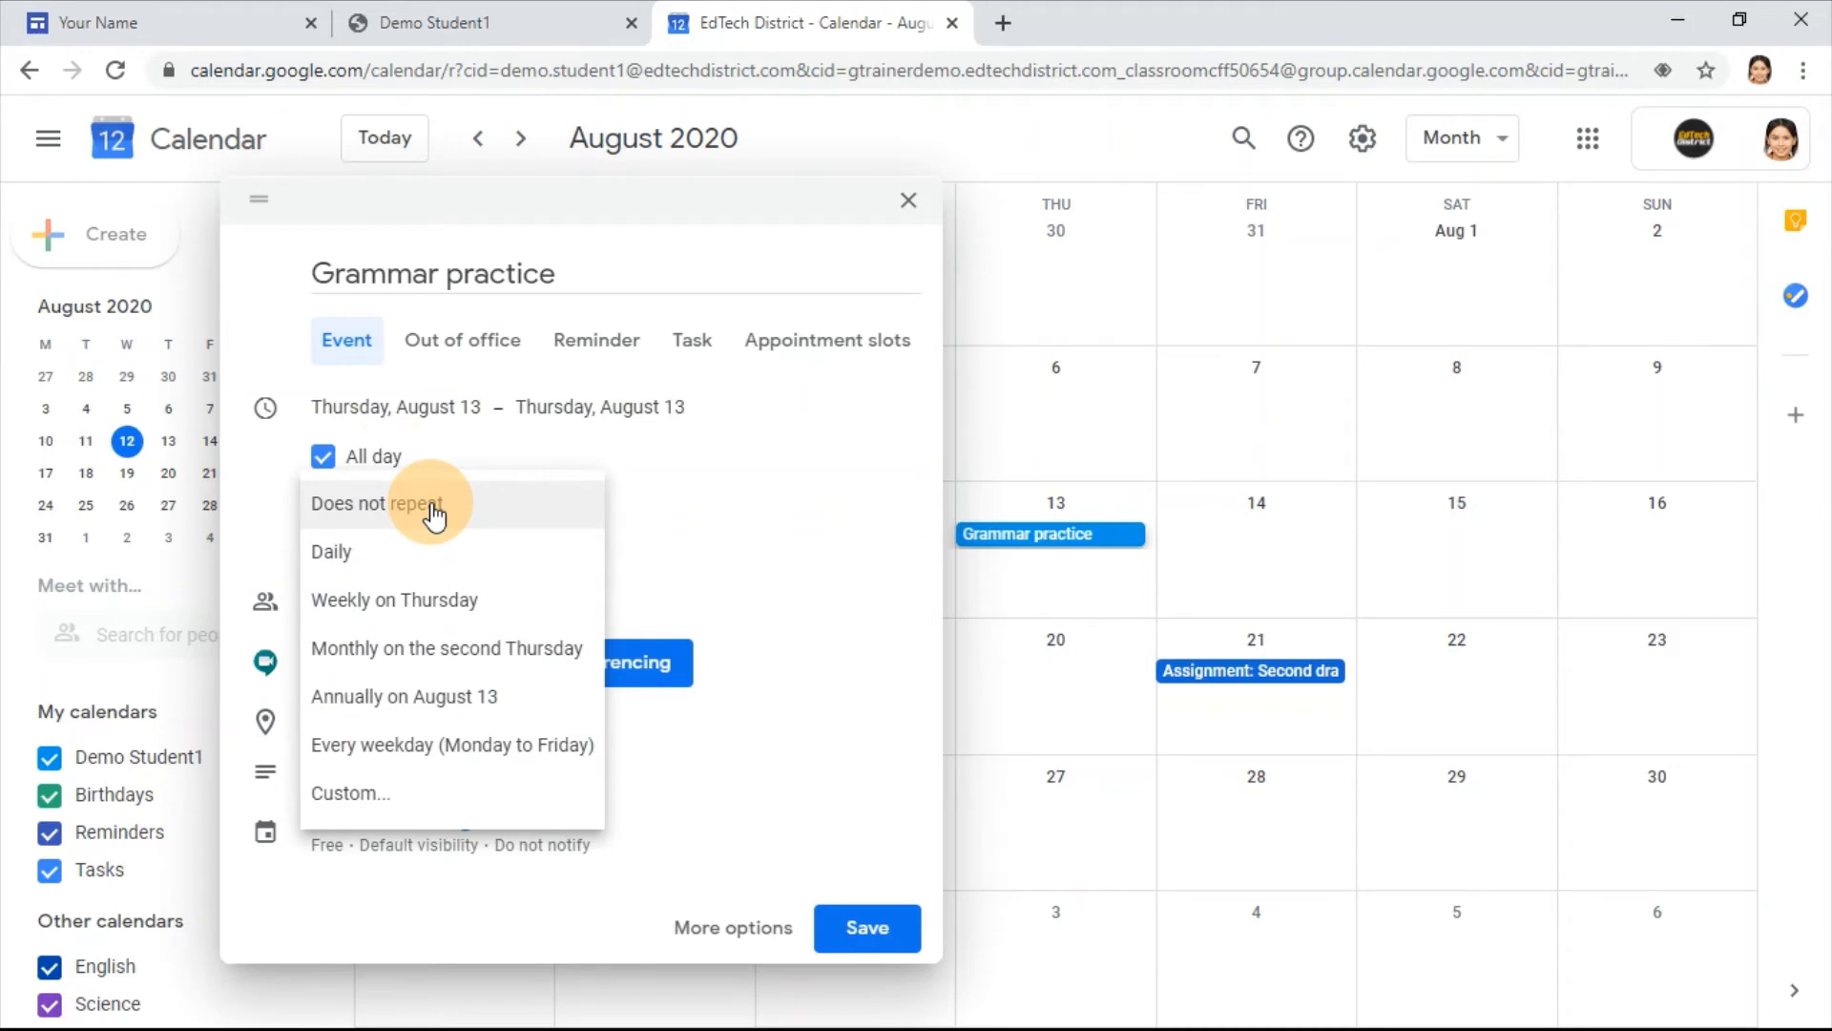
click(409, 793)
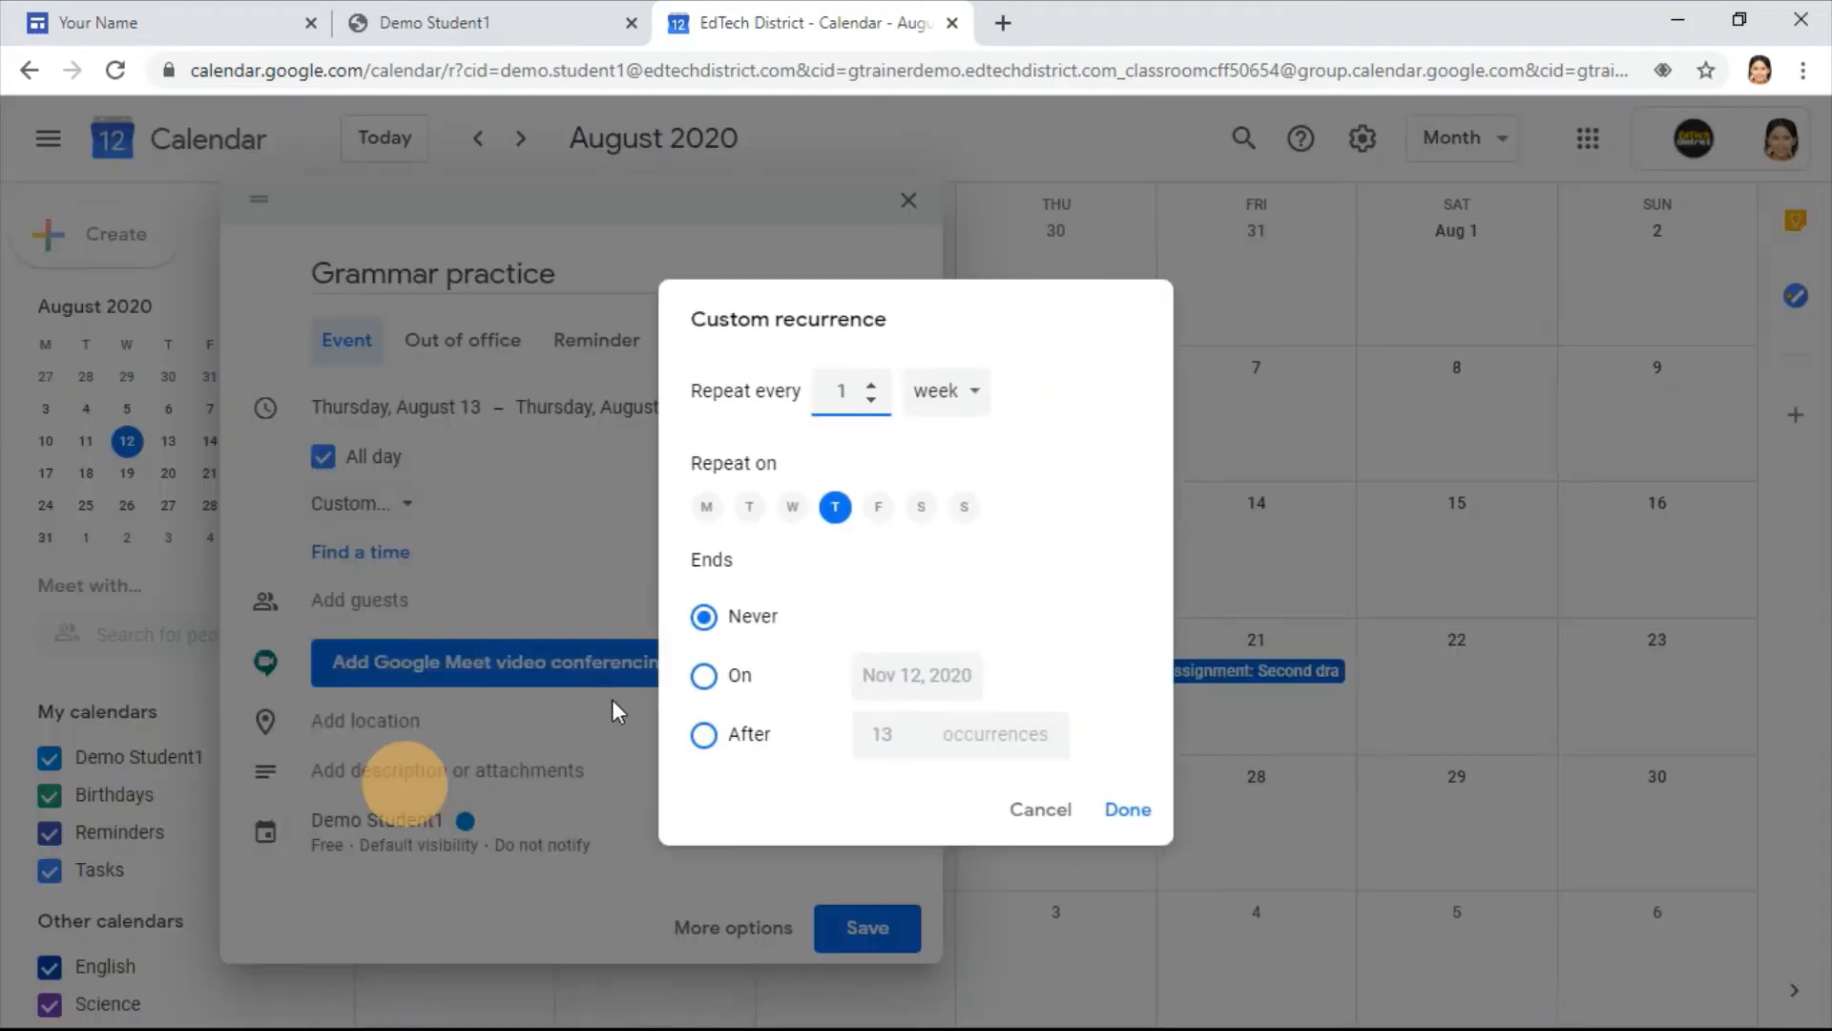
click(952, 397)
click(935, 348)
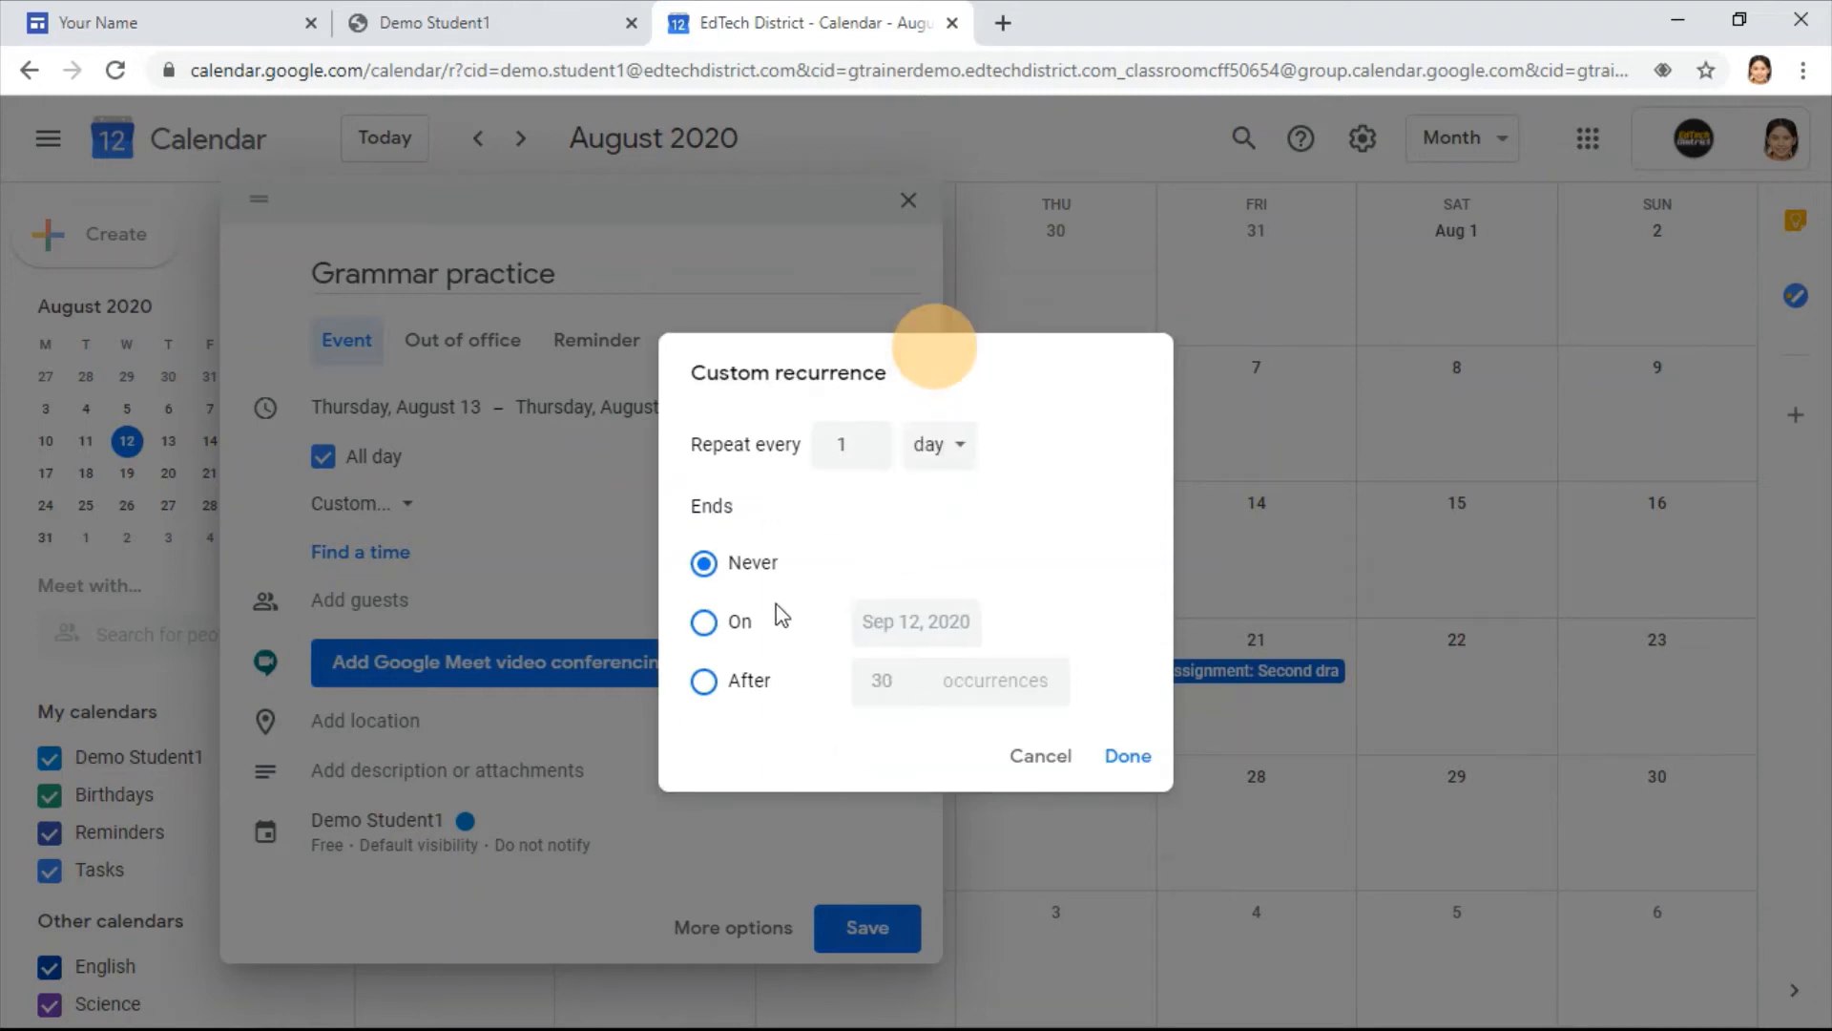
click(707, 622)
click(924, 633)
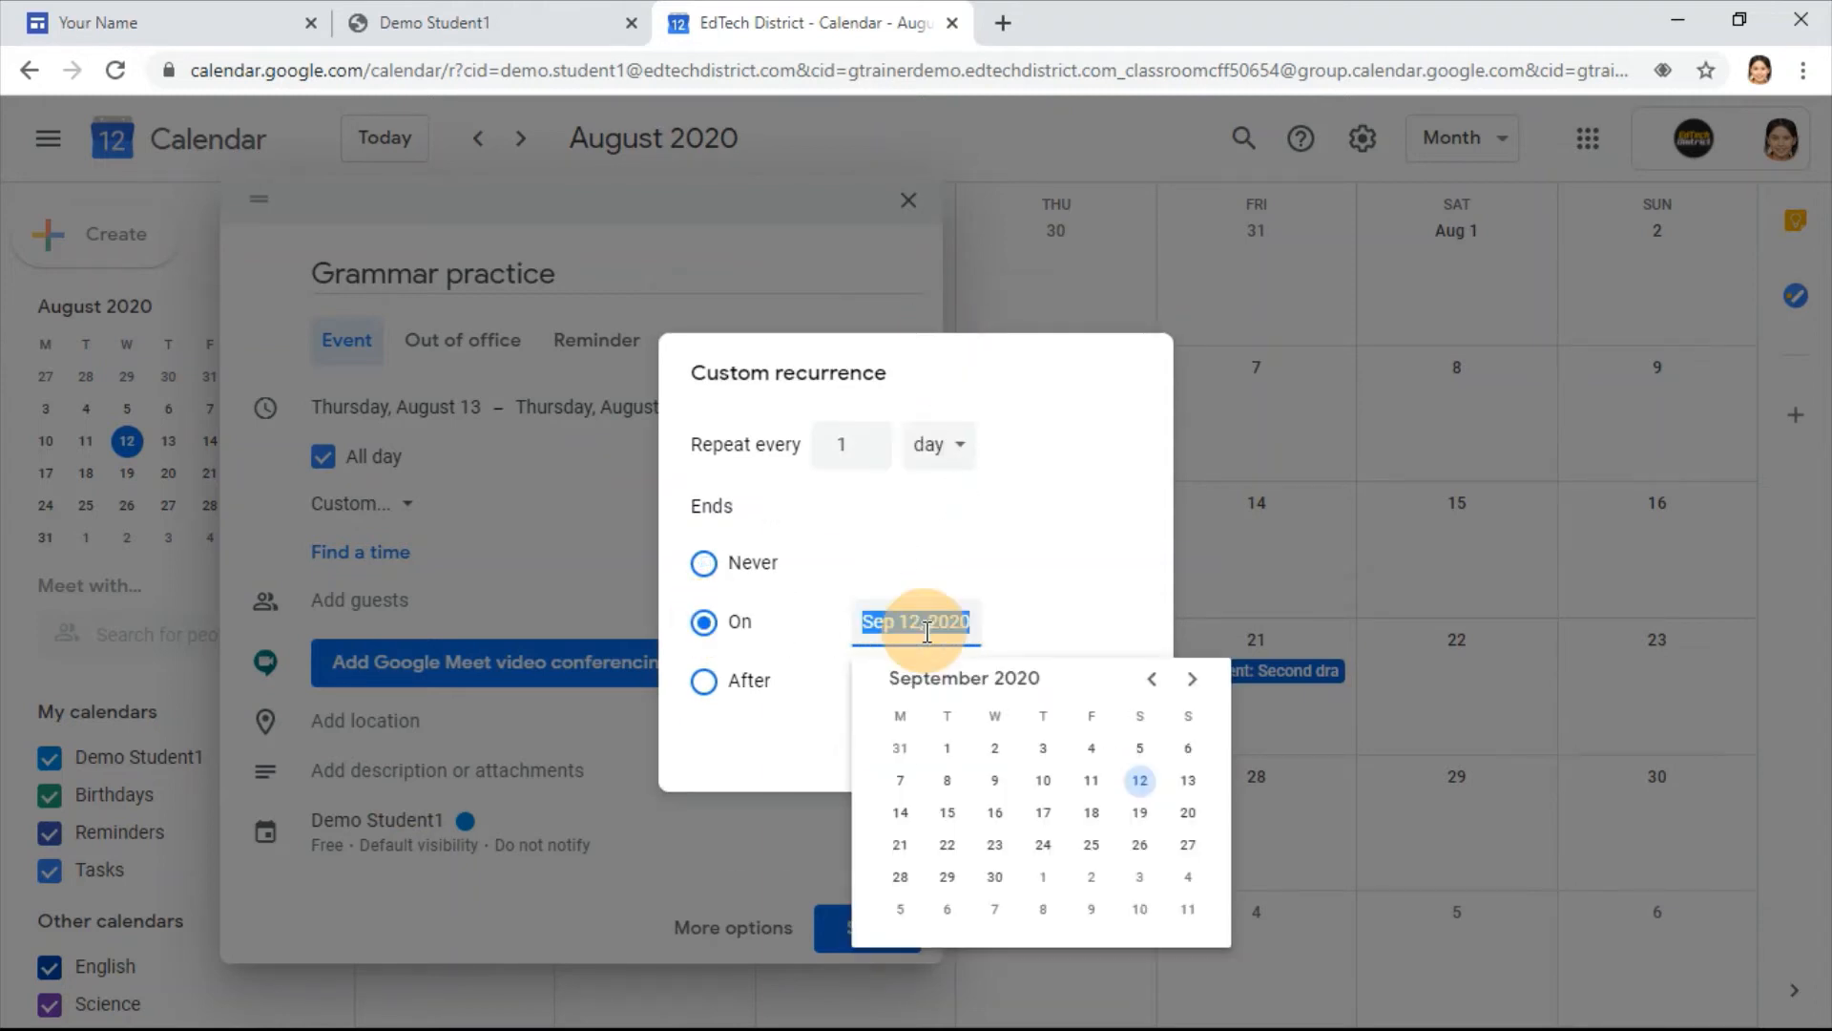
click(1150, 680)
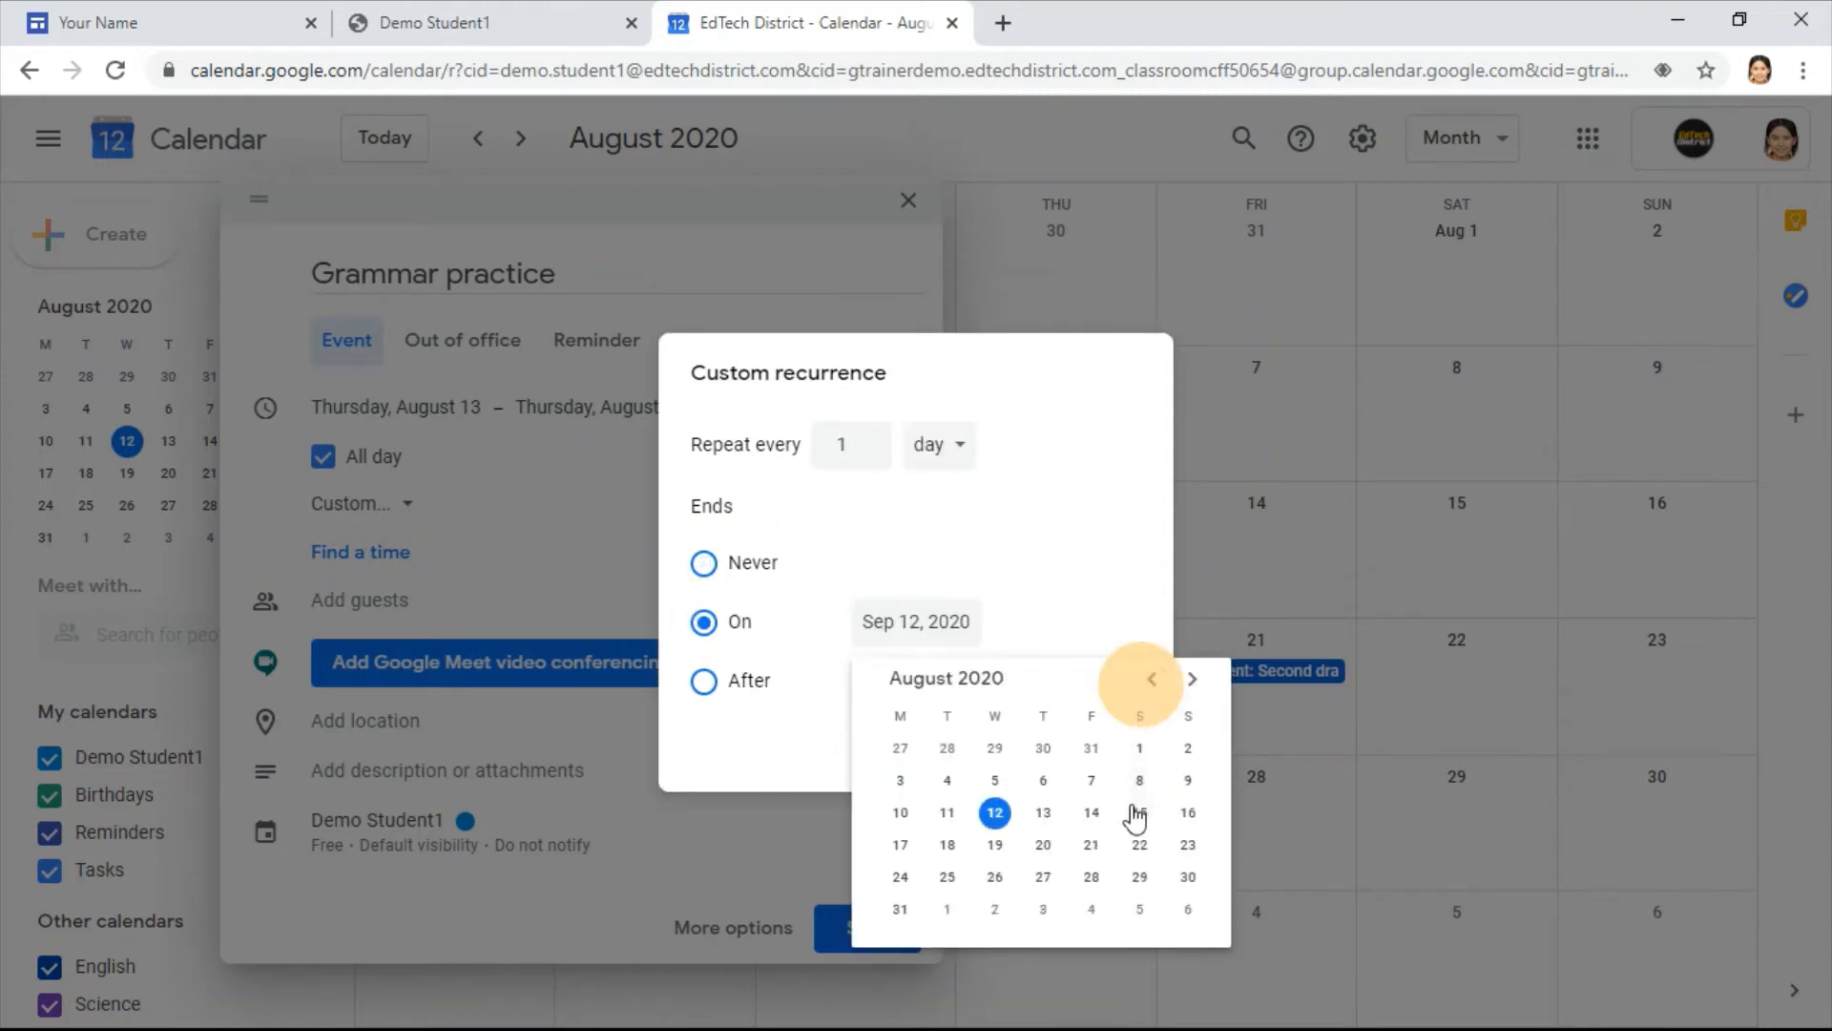
click(1142, 814)
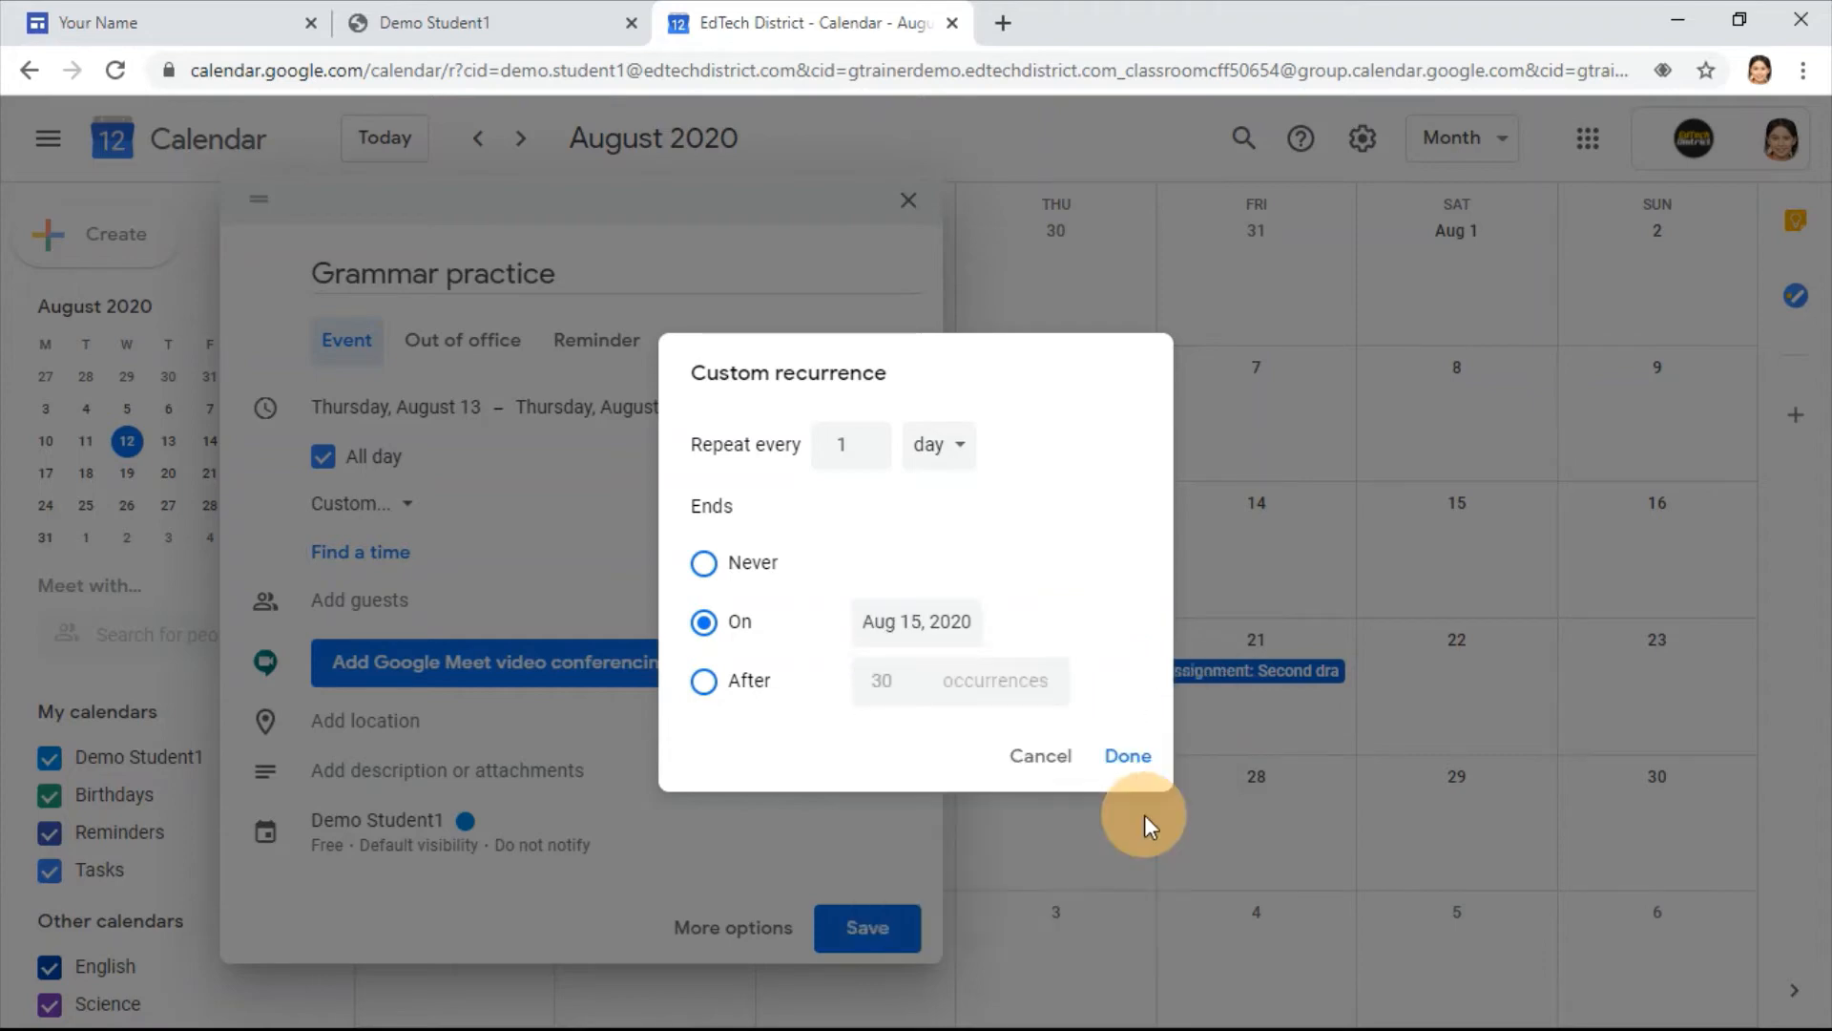
click(1118, 759)
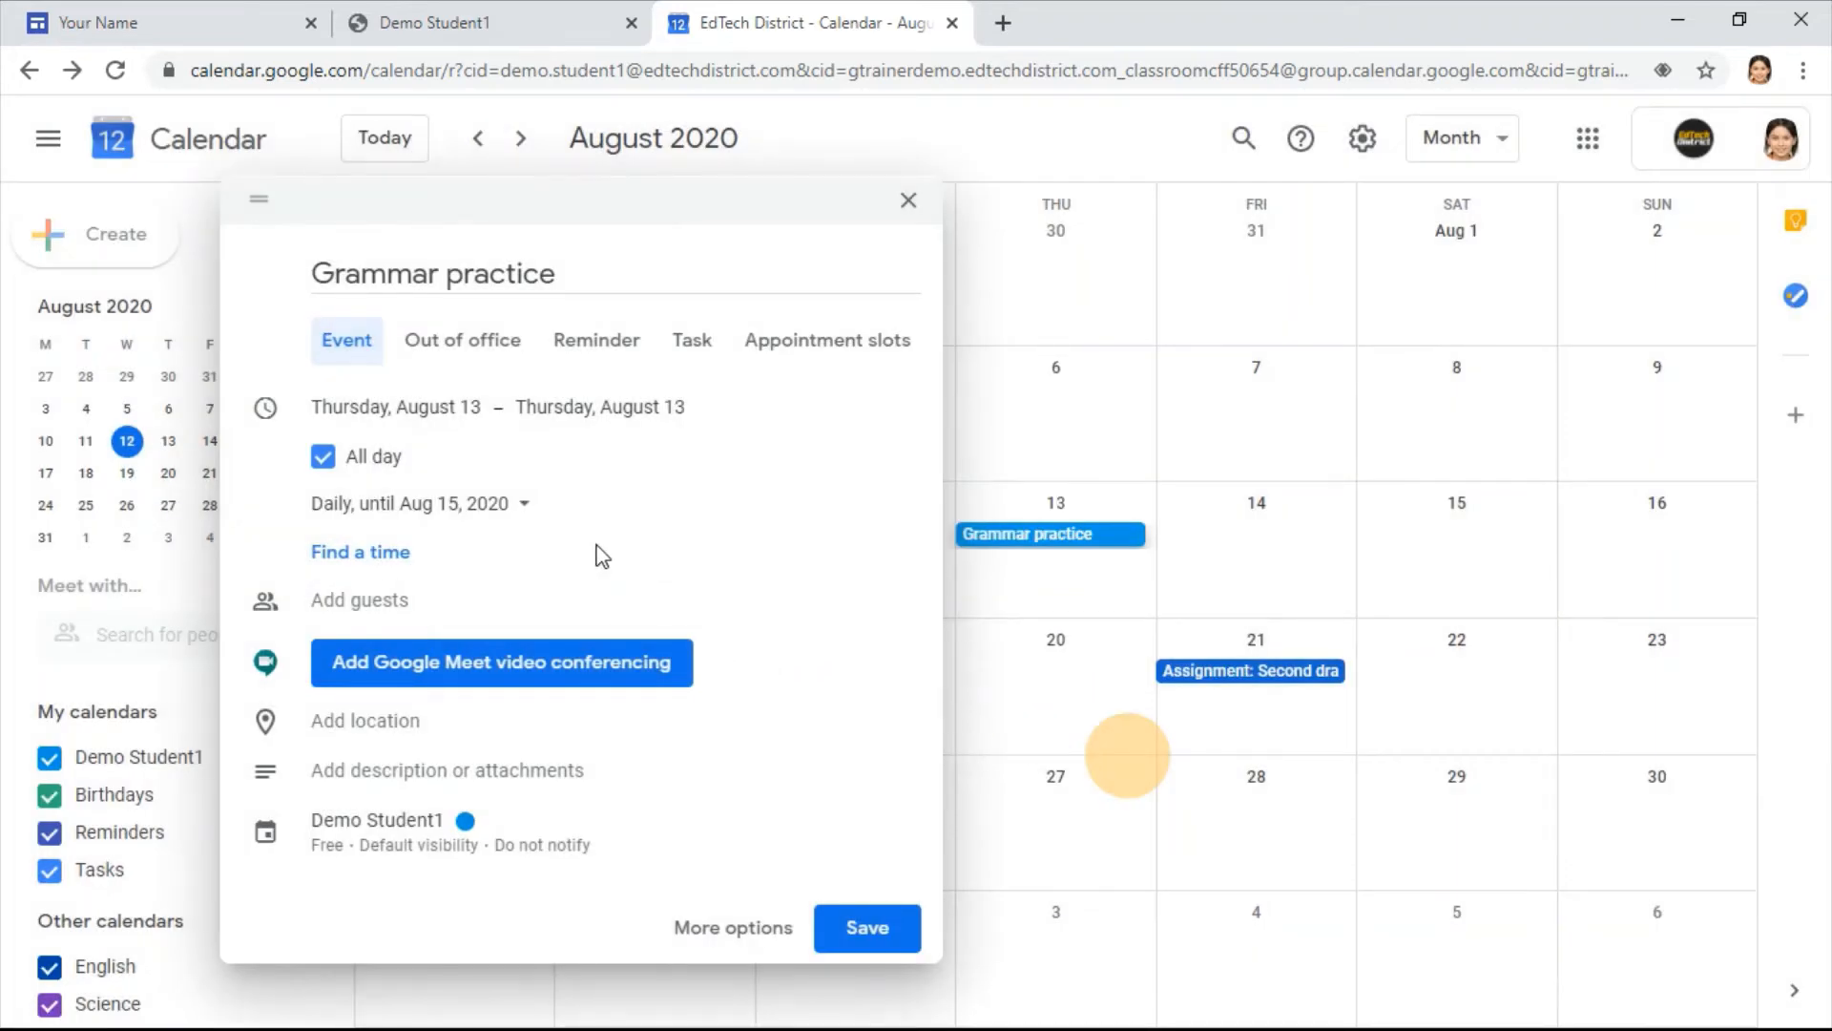
Step: Add a custom notification of type Notification to the recurring Grammar practice event, 0 days before at 5:00pm
click(537, 844)
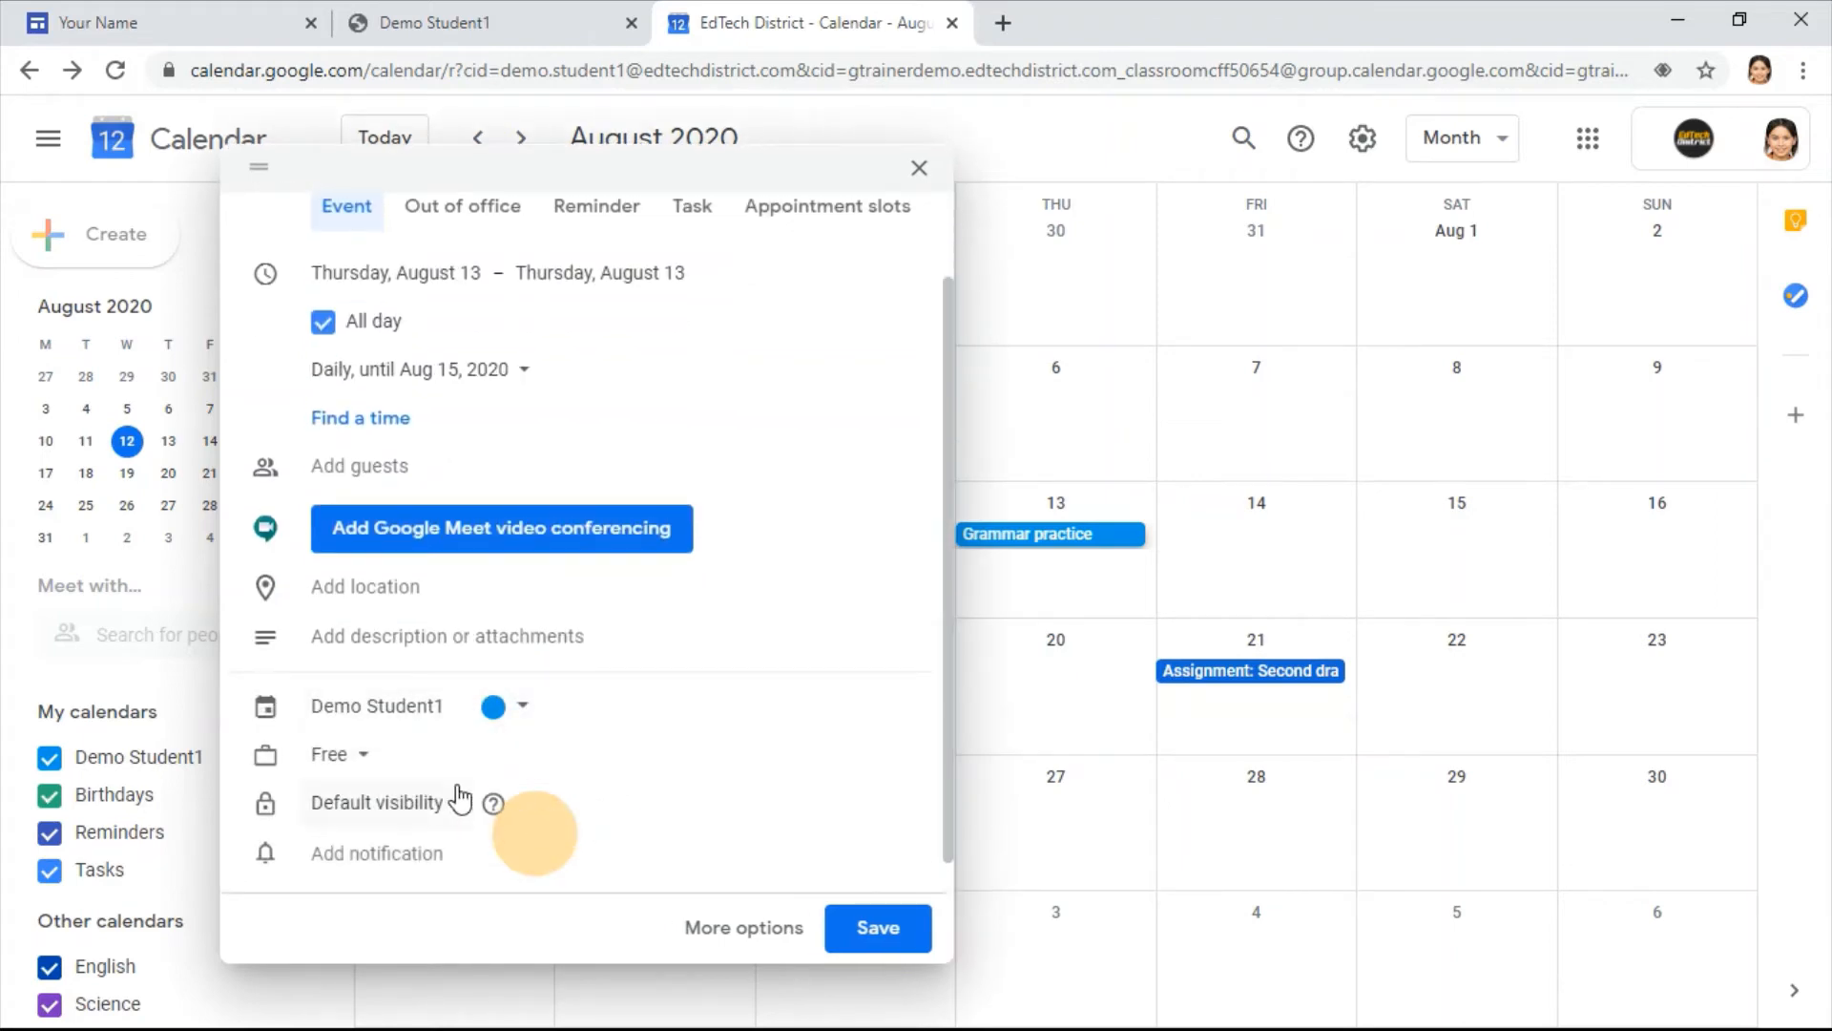
click(387, 859)
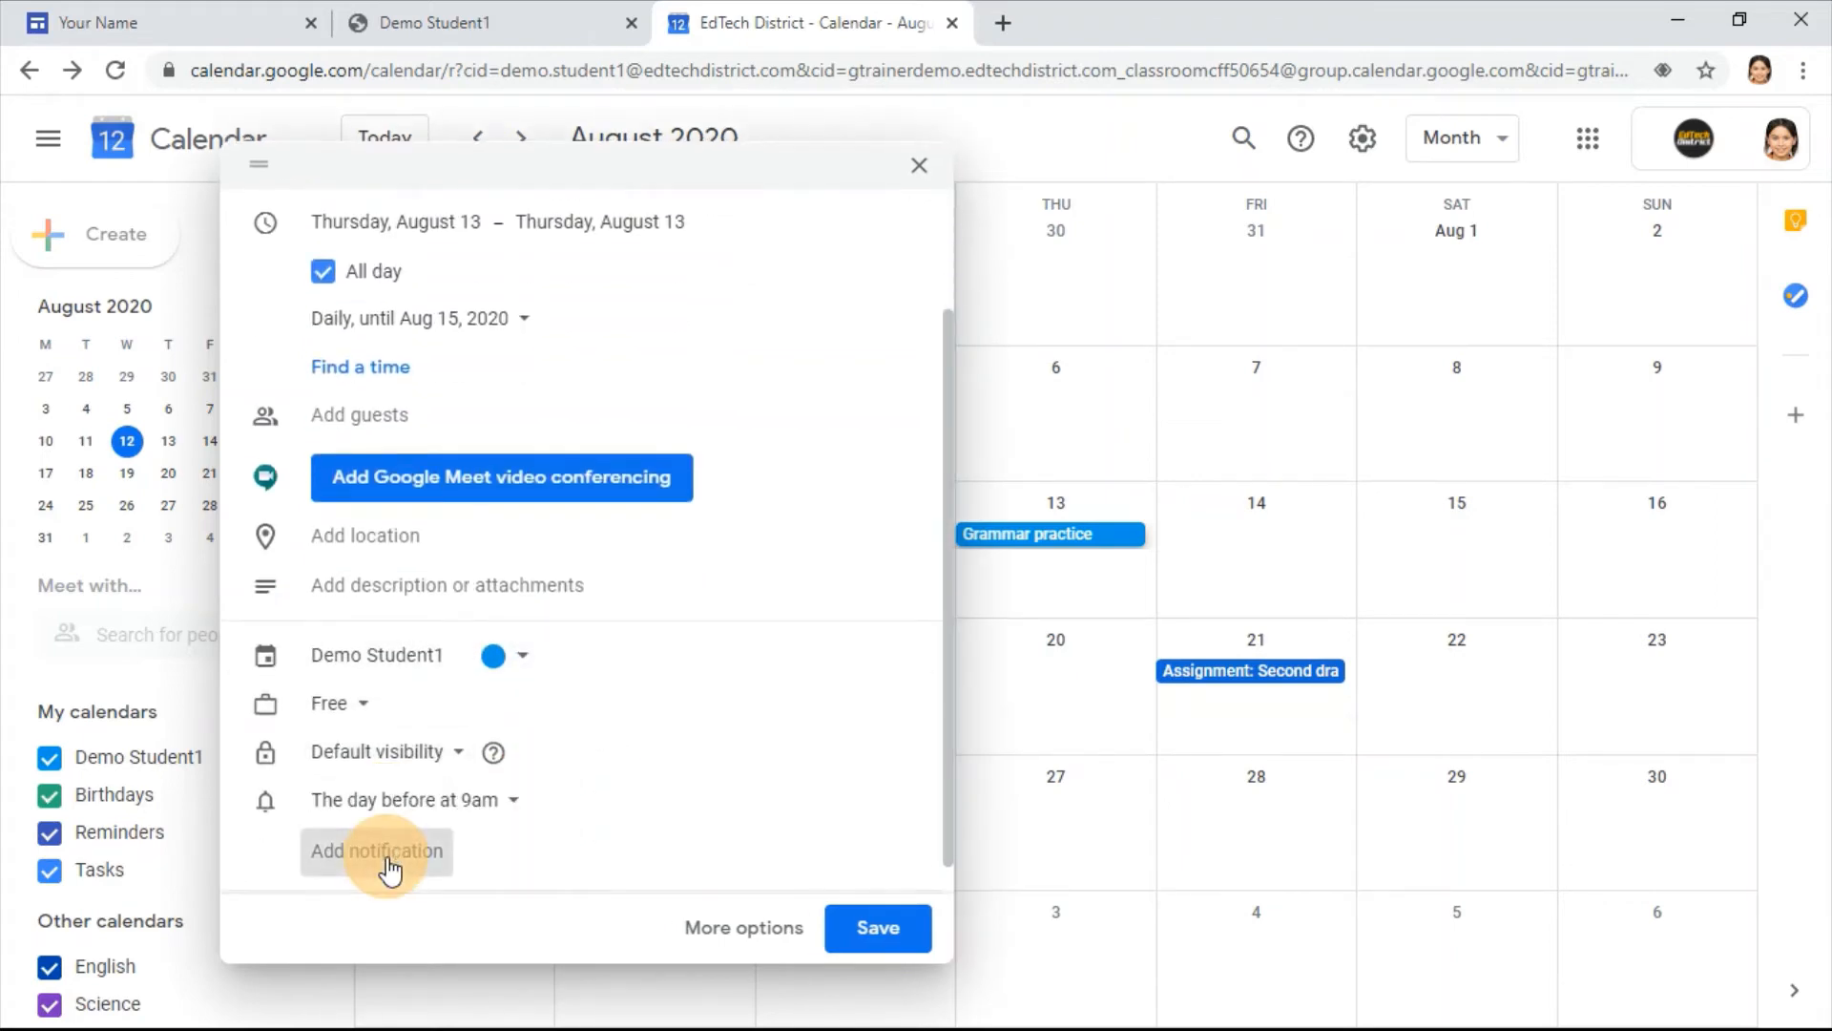
click(490, 808)
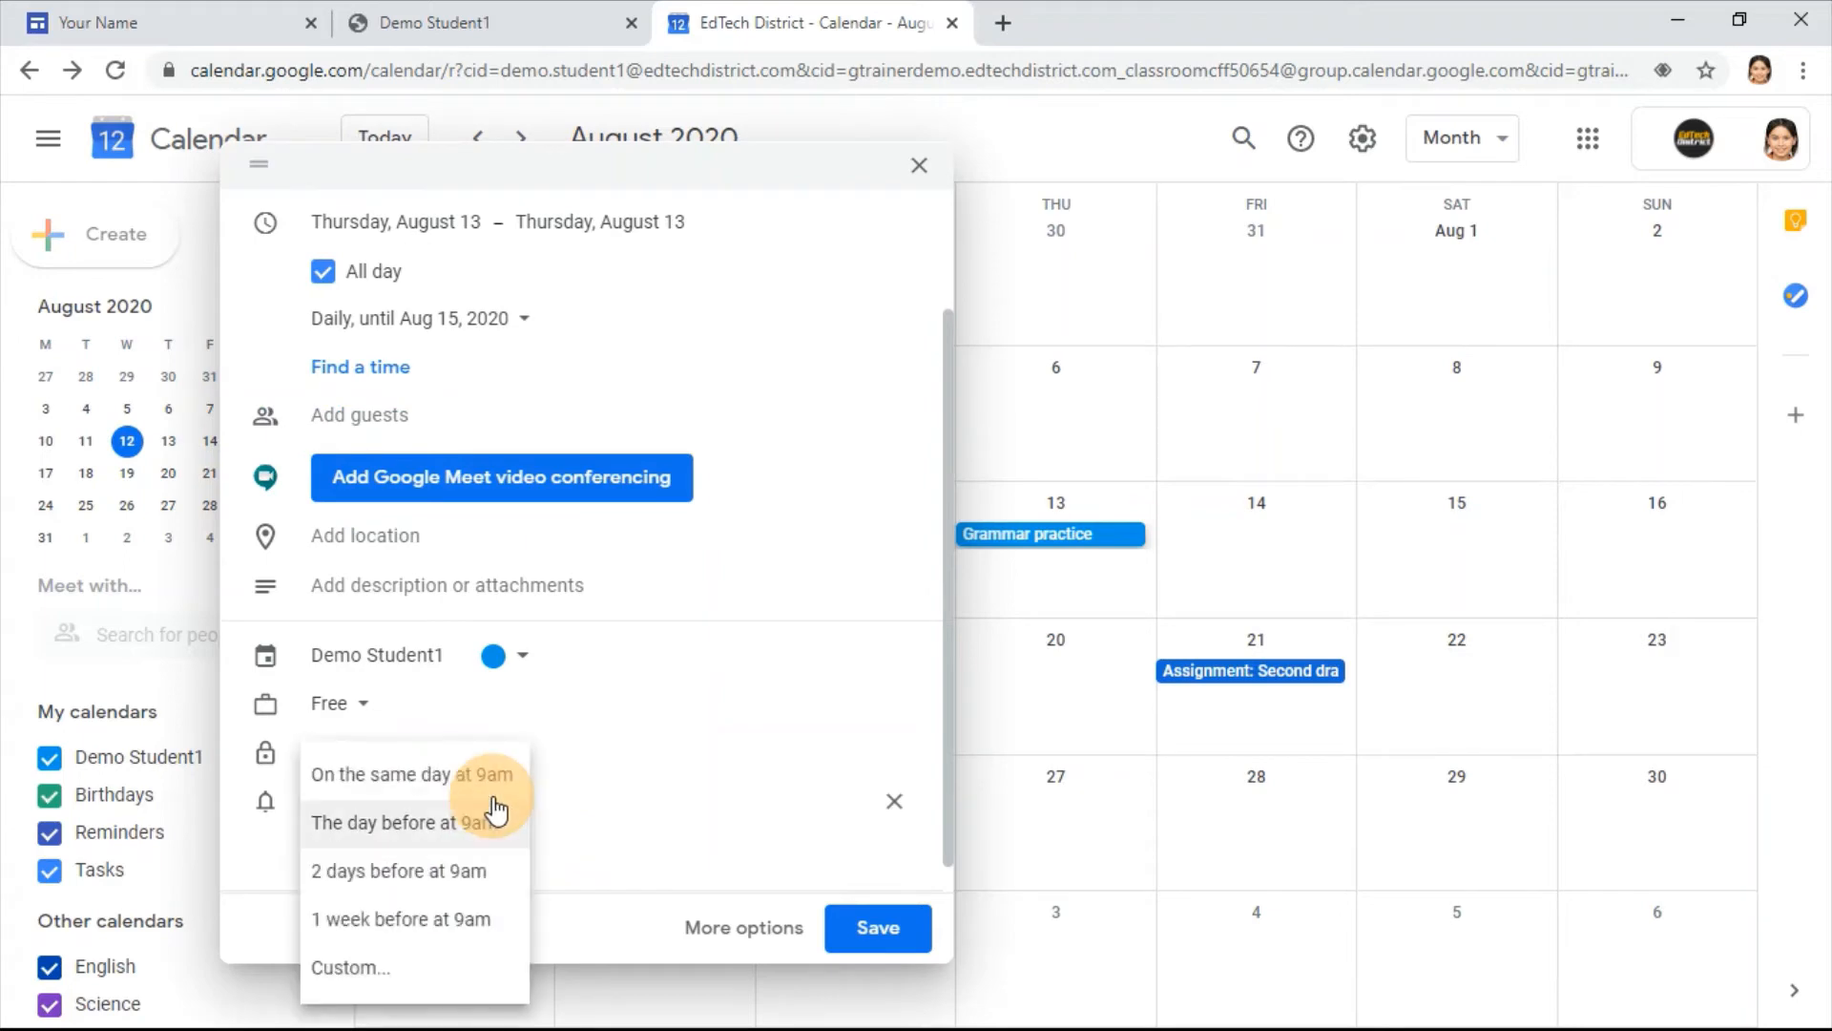
click(402, 973)
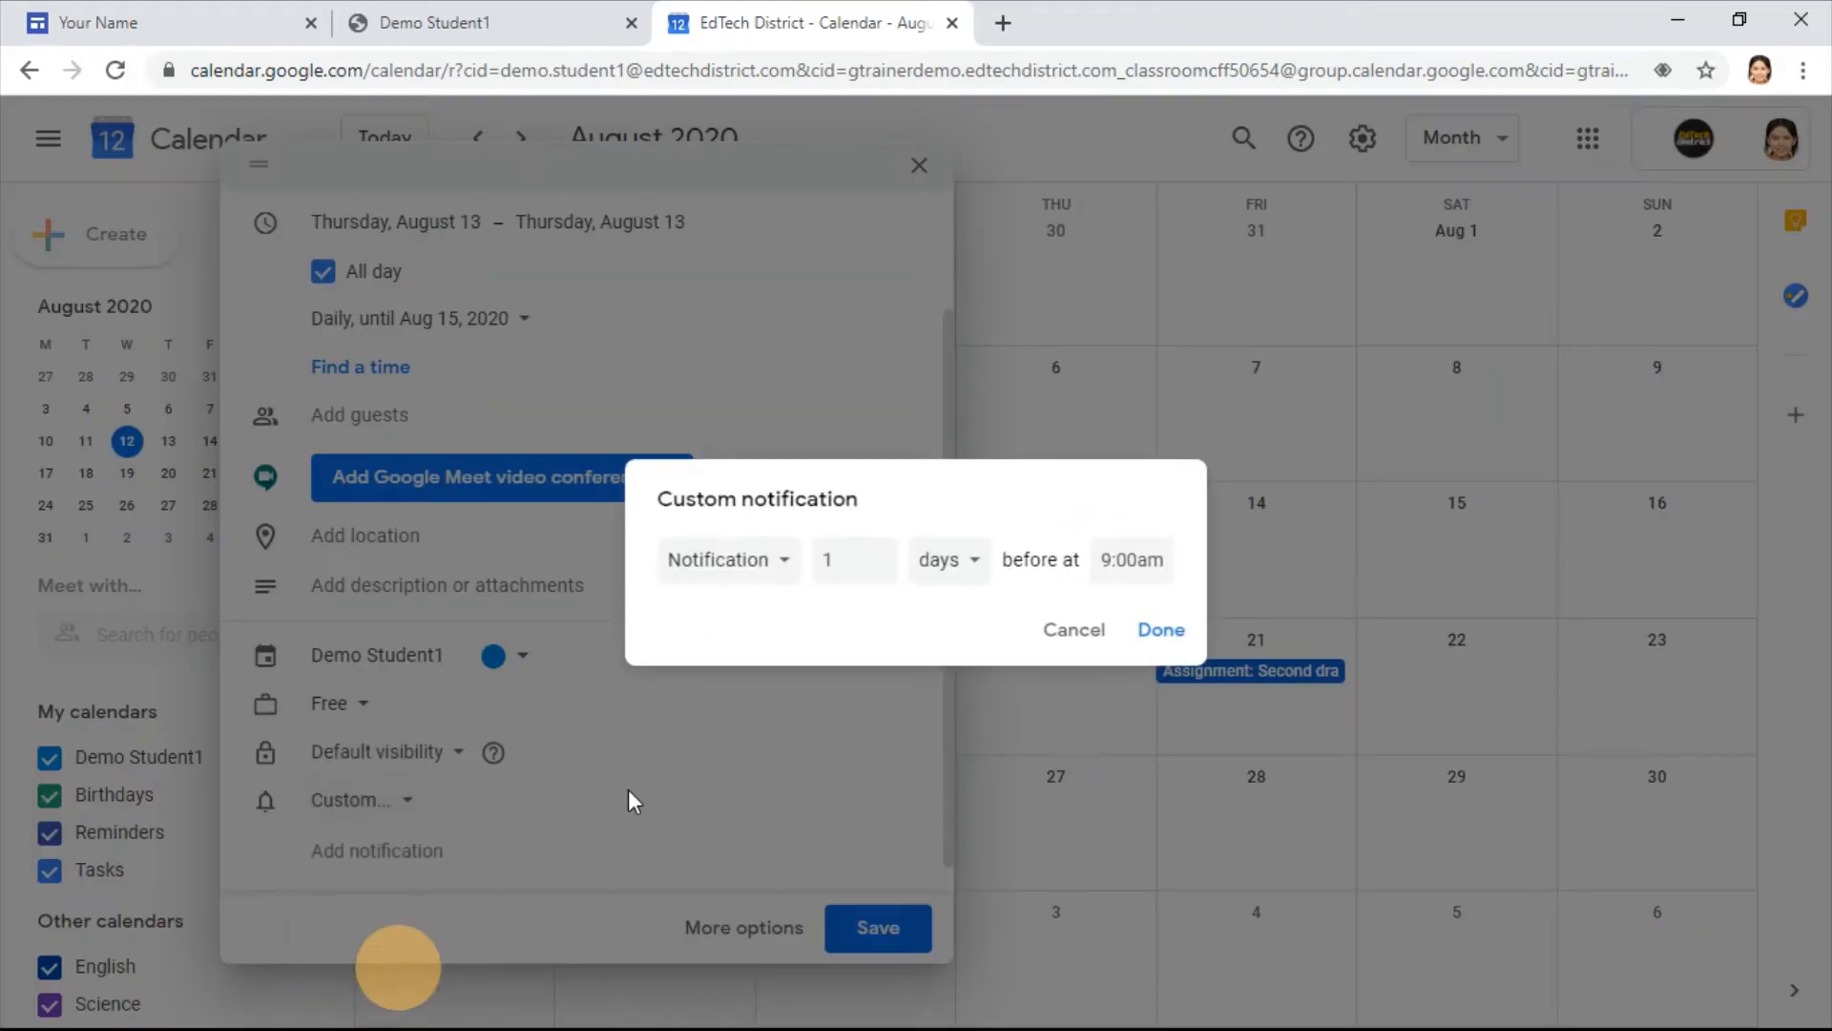
double_click(806, 565)
text(0)
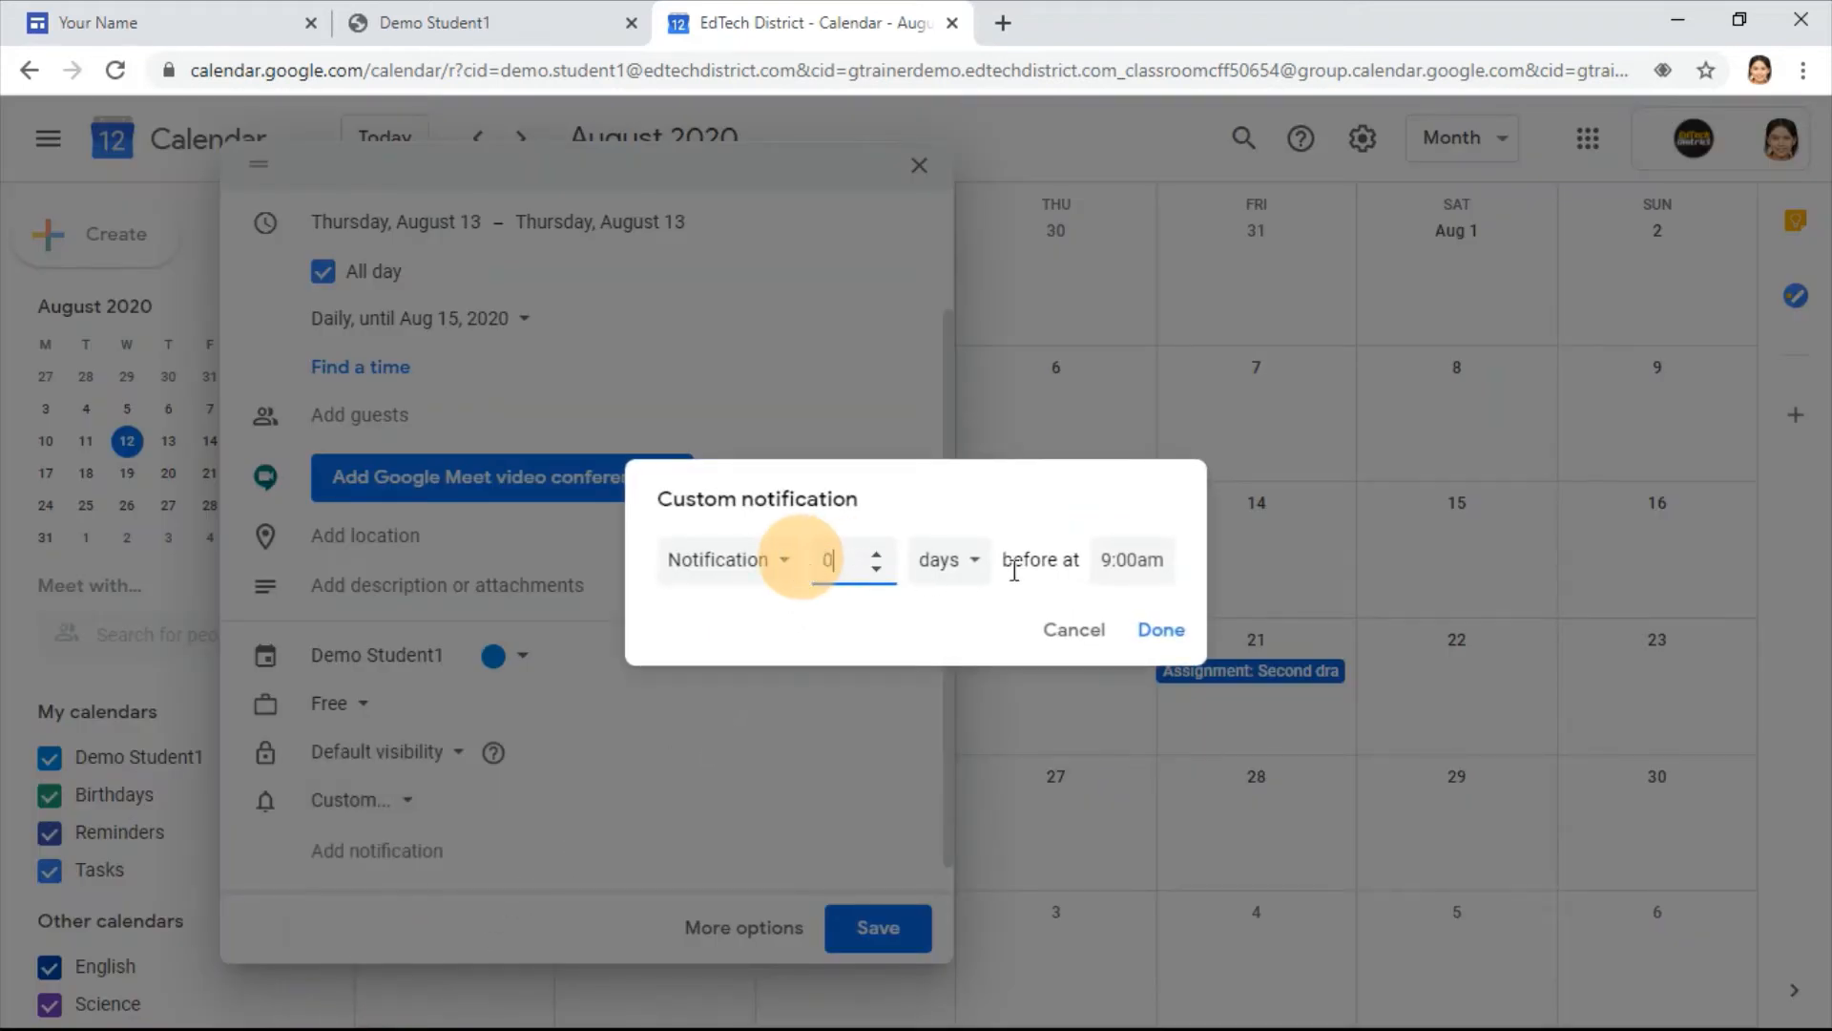
click(1137, 570)
scroll(1174, 711, down, 8)
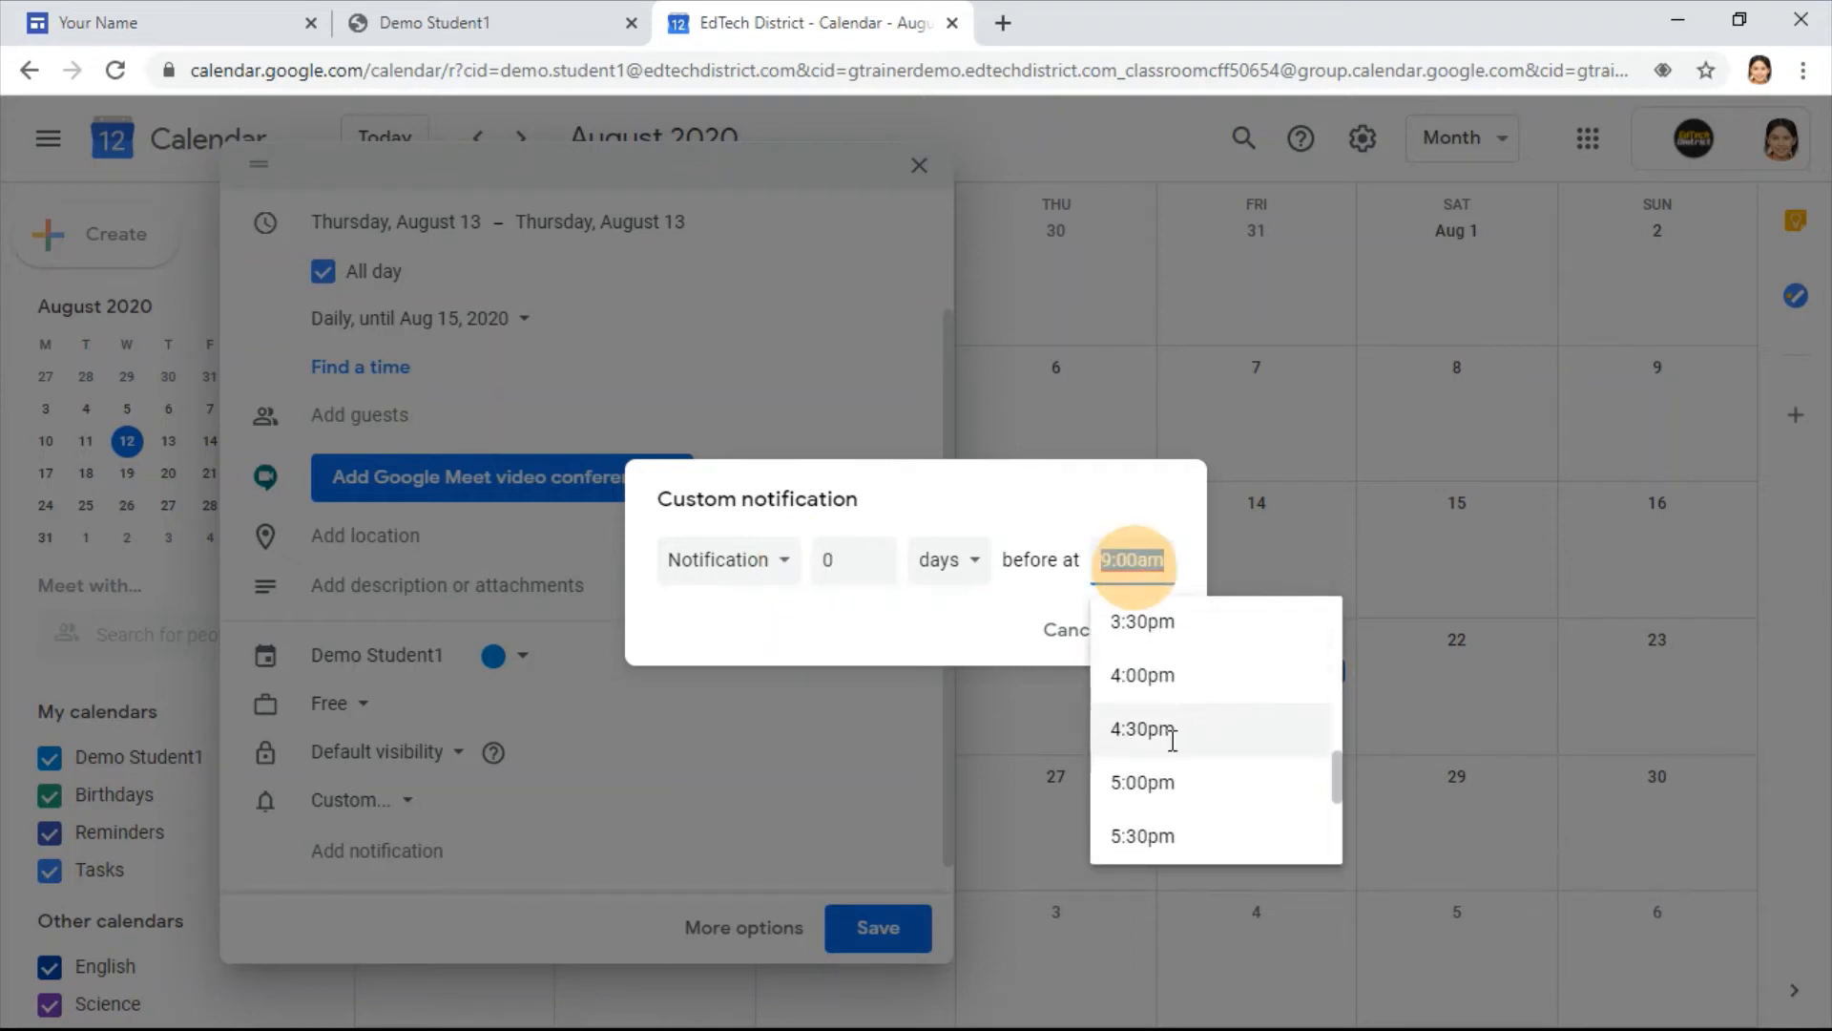
click(1173, 780)
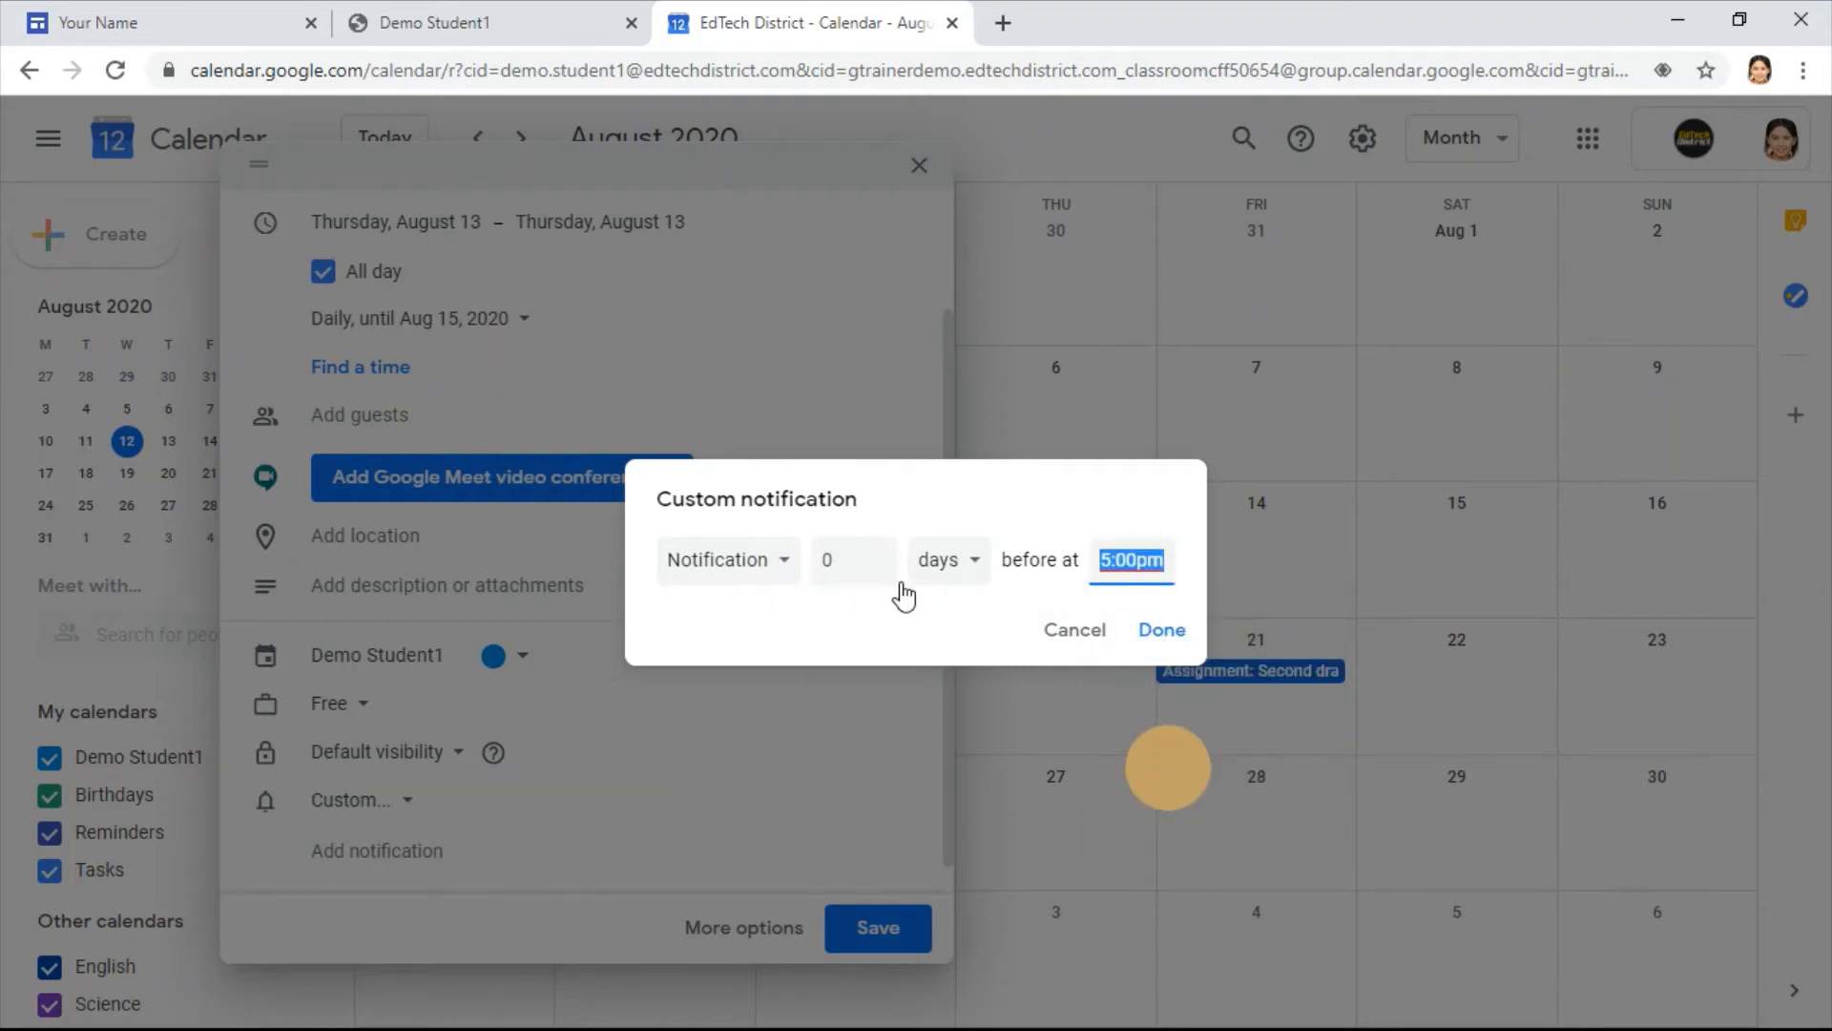
click(781, 554)
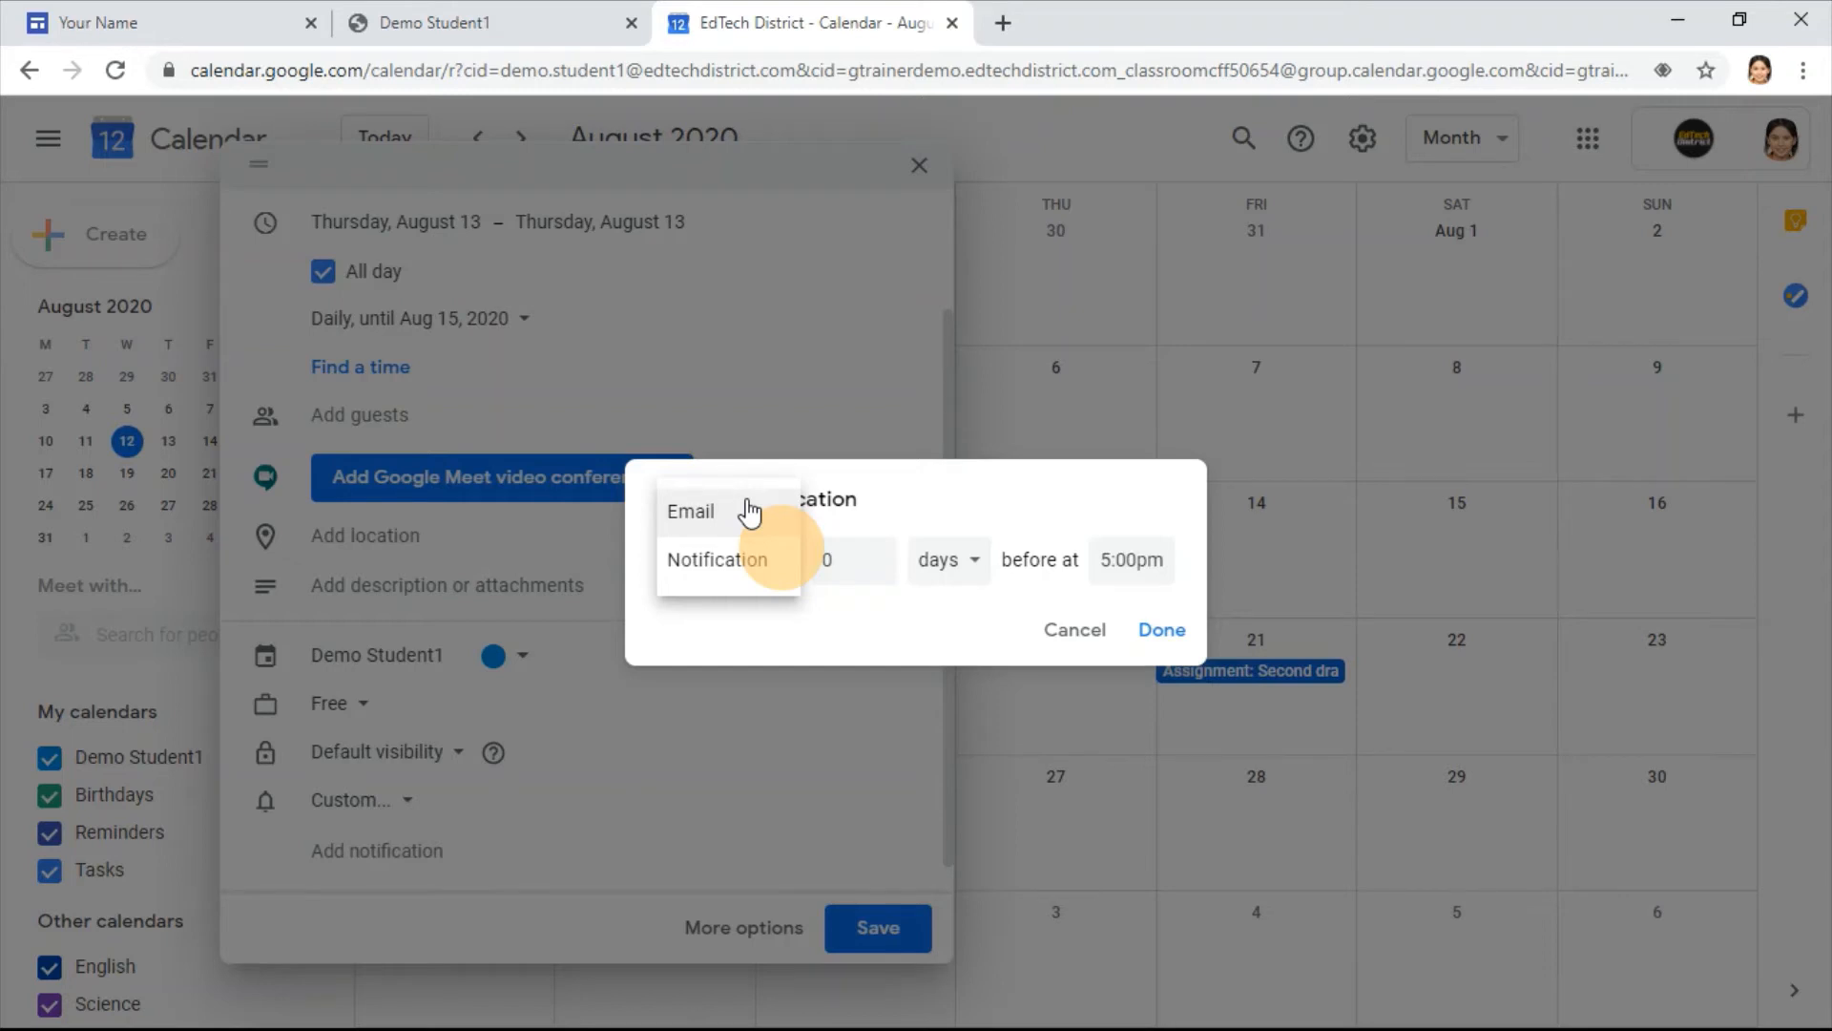
click(707, 561)
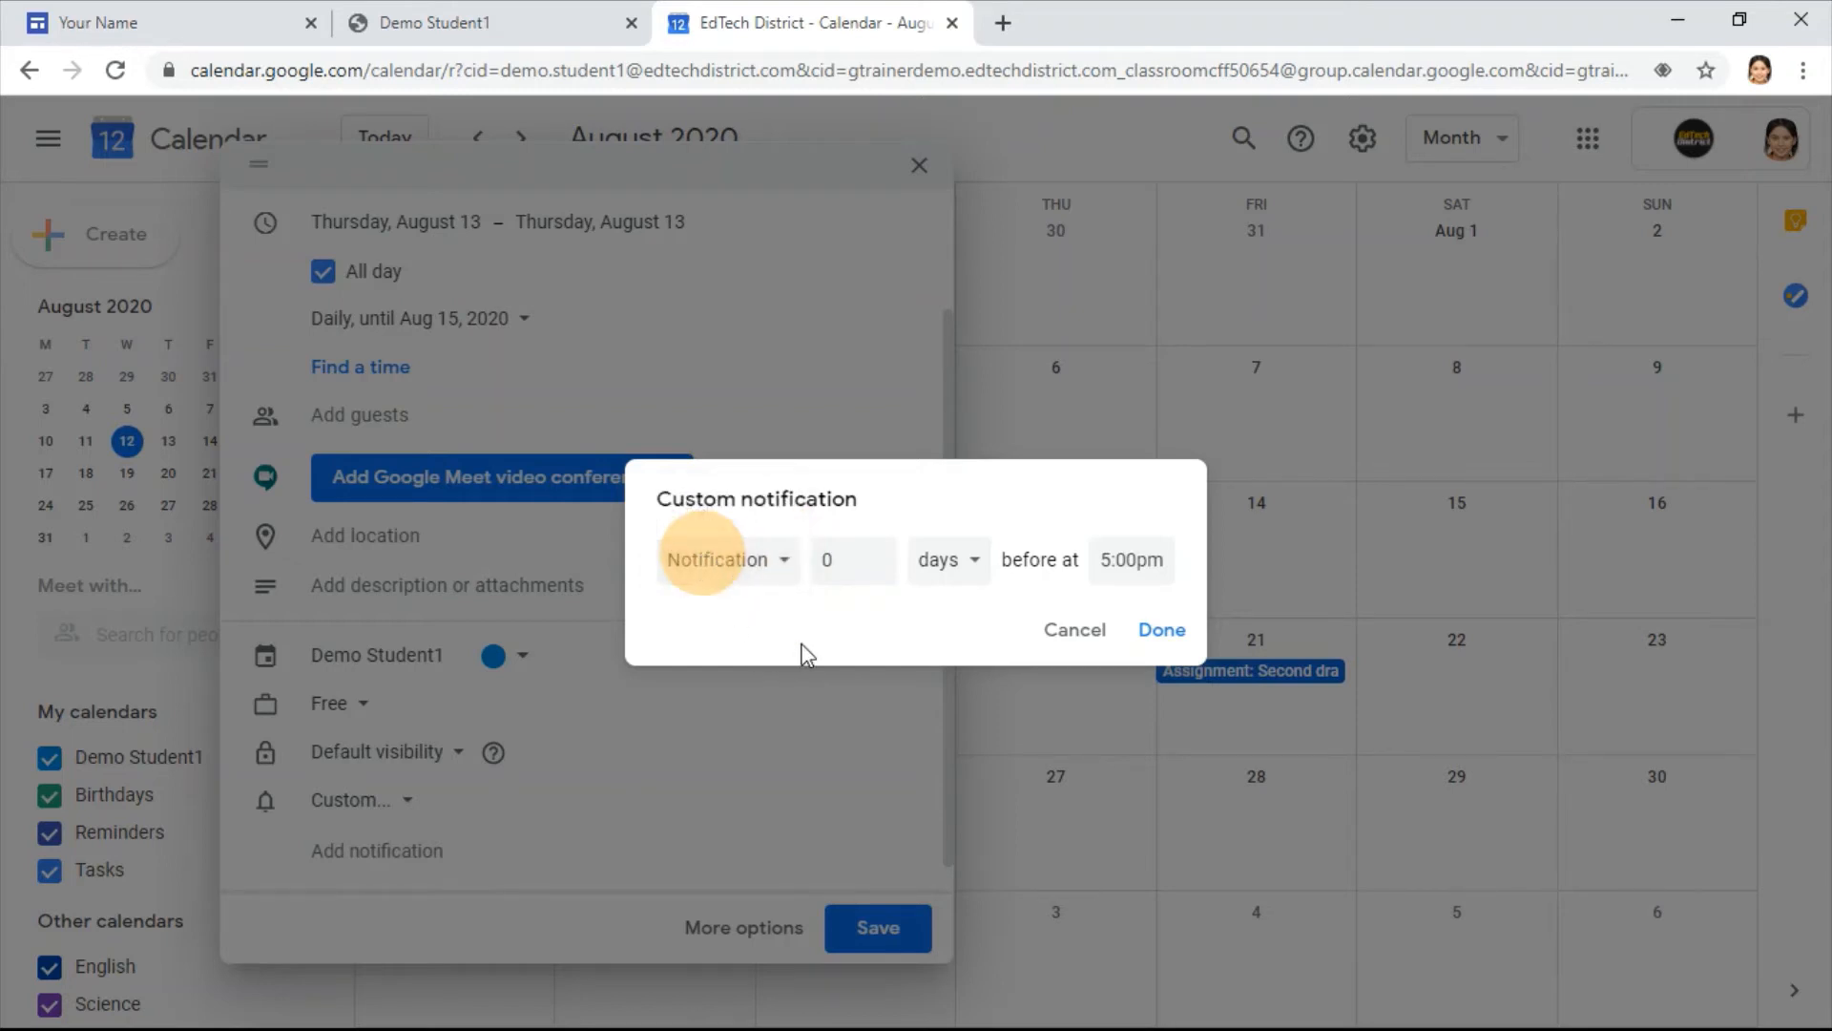
click(1166, 632)
Step: Add a second notification to the Grammar practice event, remove it again, and save the event
click(401, 850)
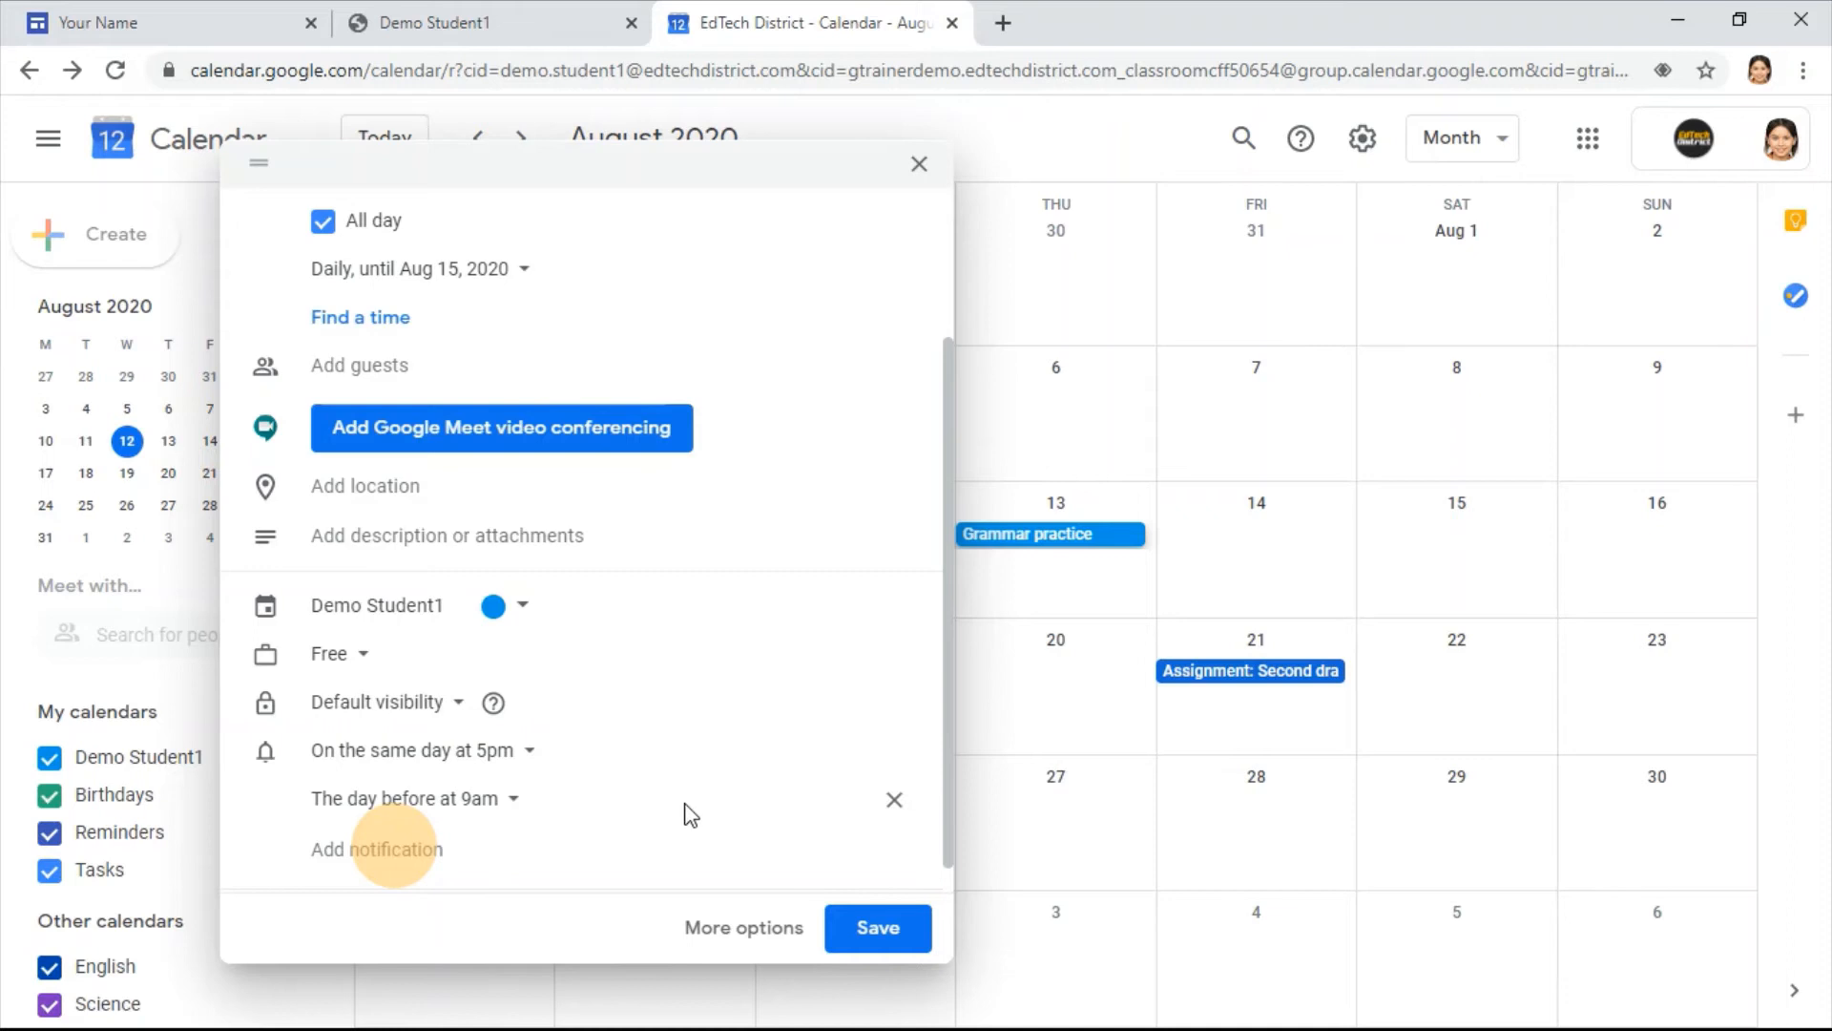
click(895, 802)
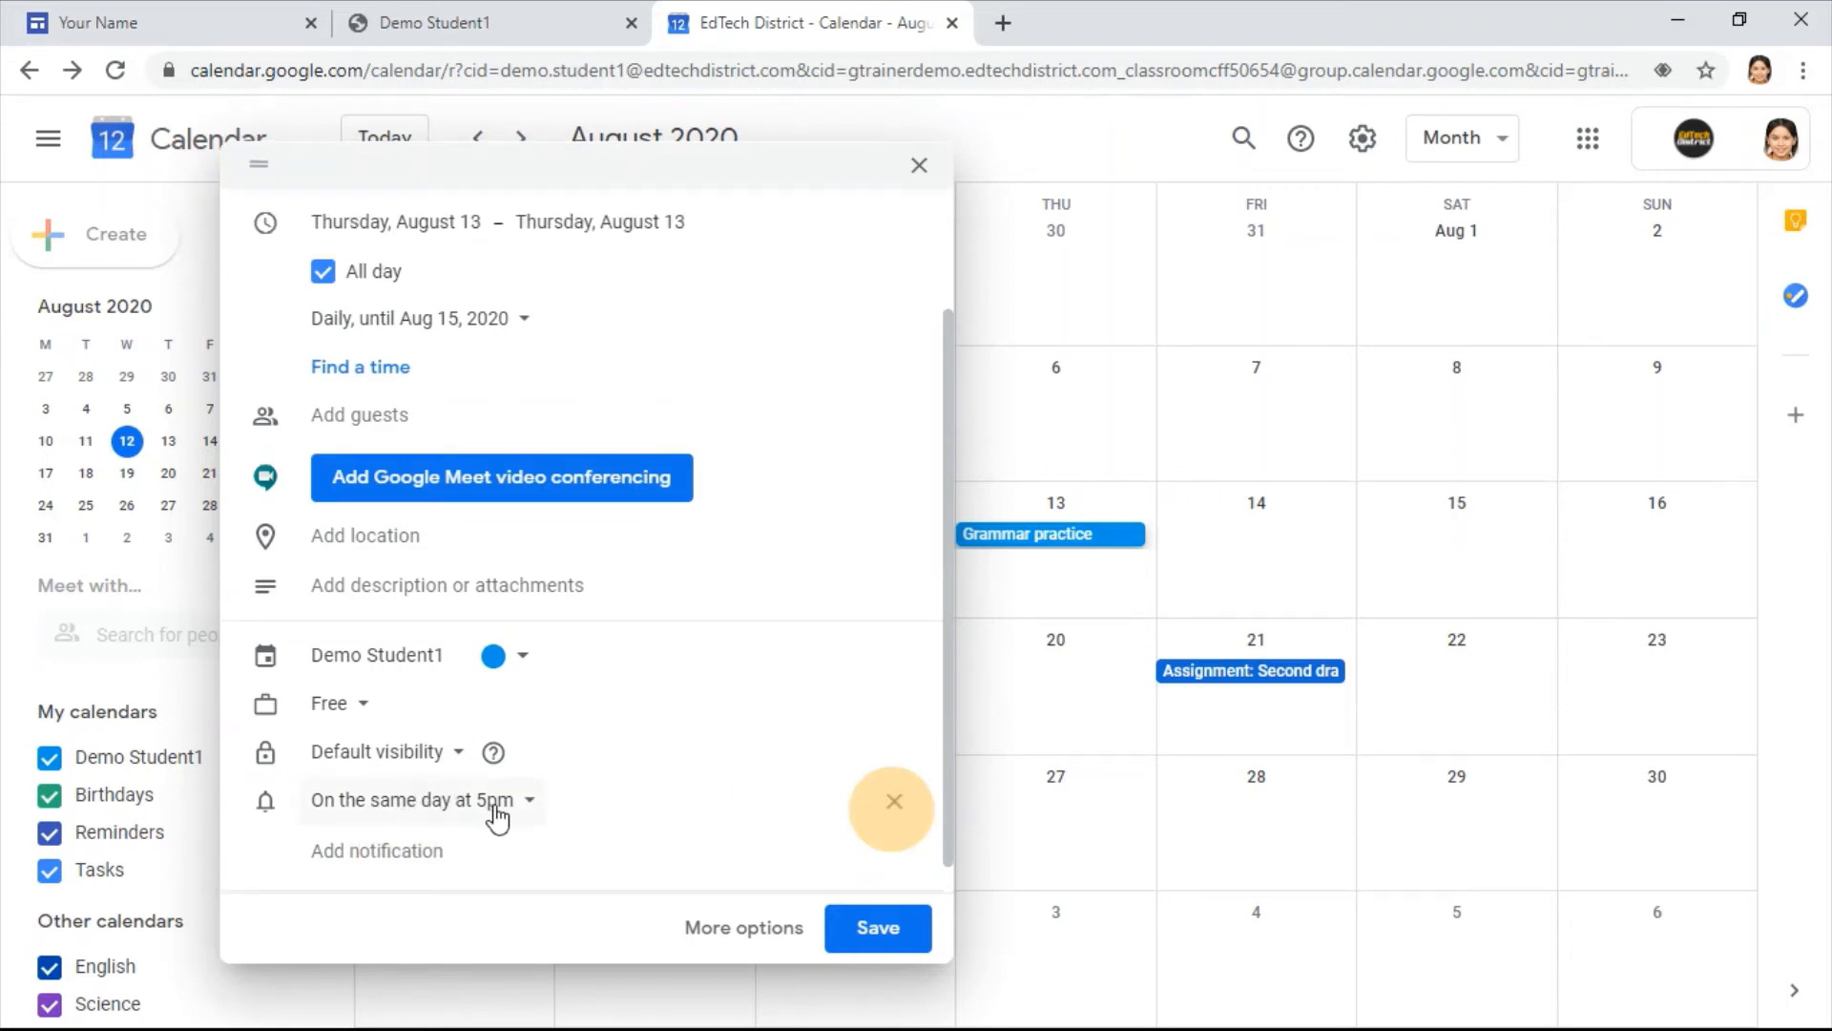
click(862, 924)
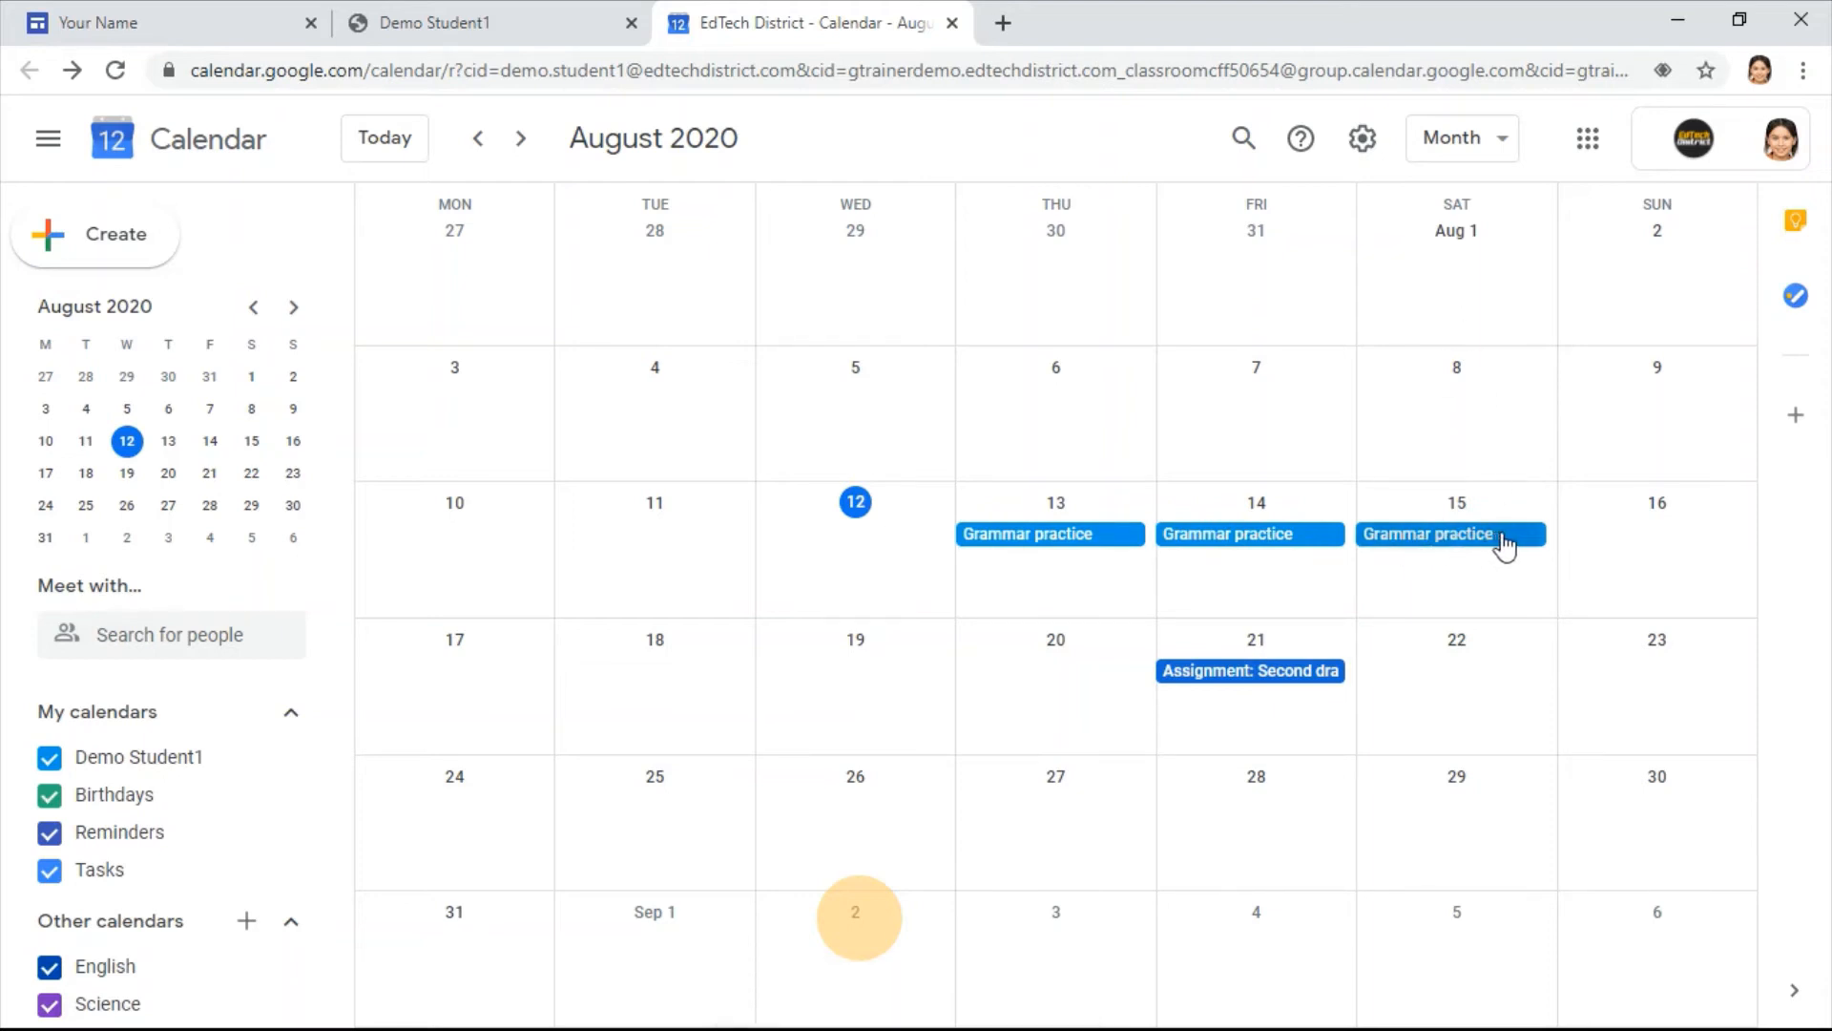
Step: Open the August 15 Grammar practice occurrence for editing, view its description area, and leave without making changes
click(1504, 534)
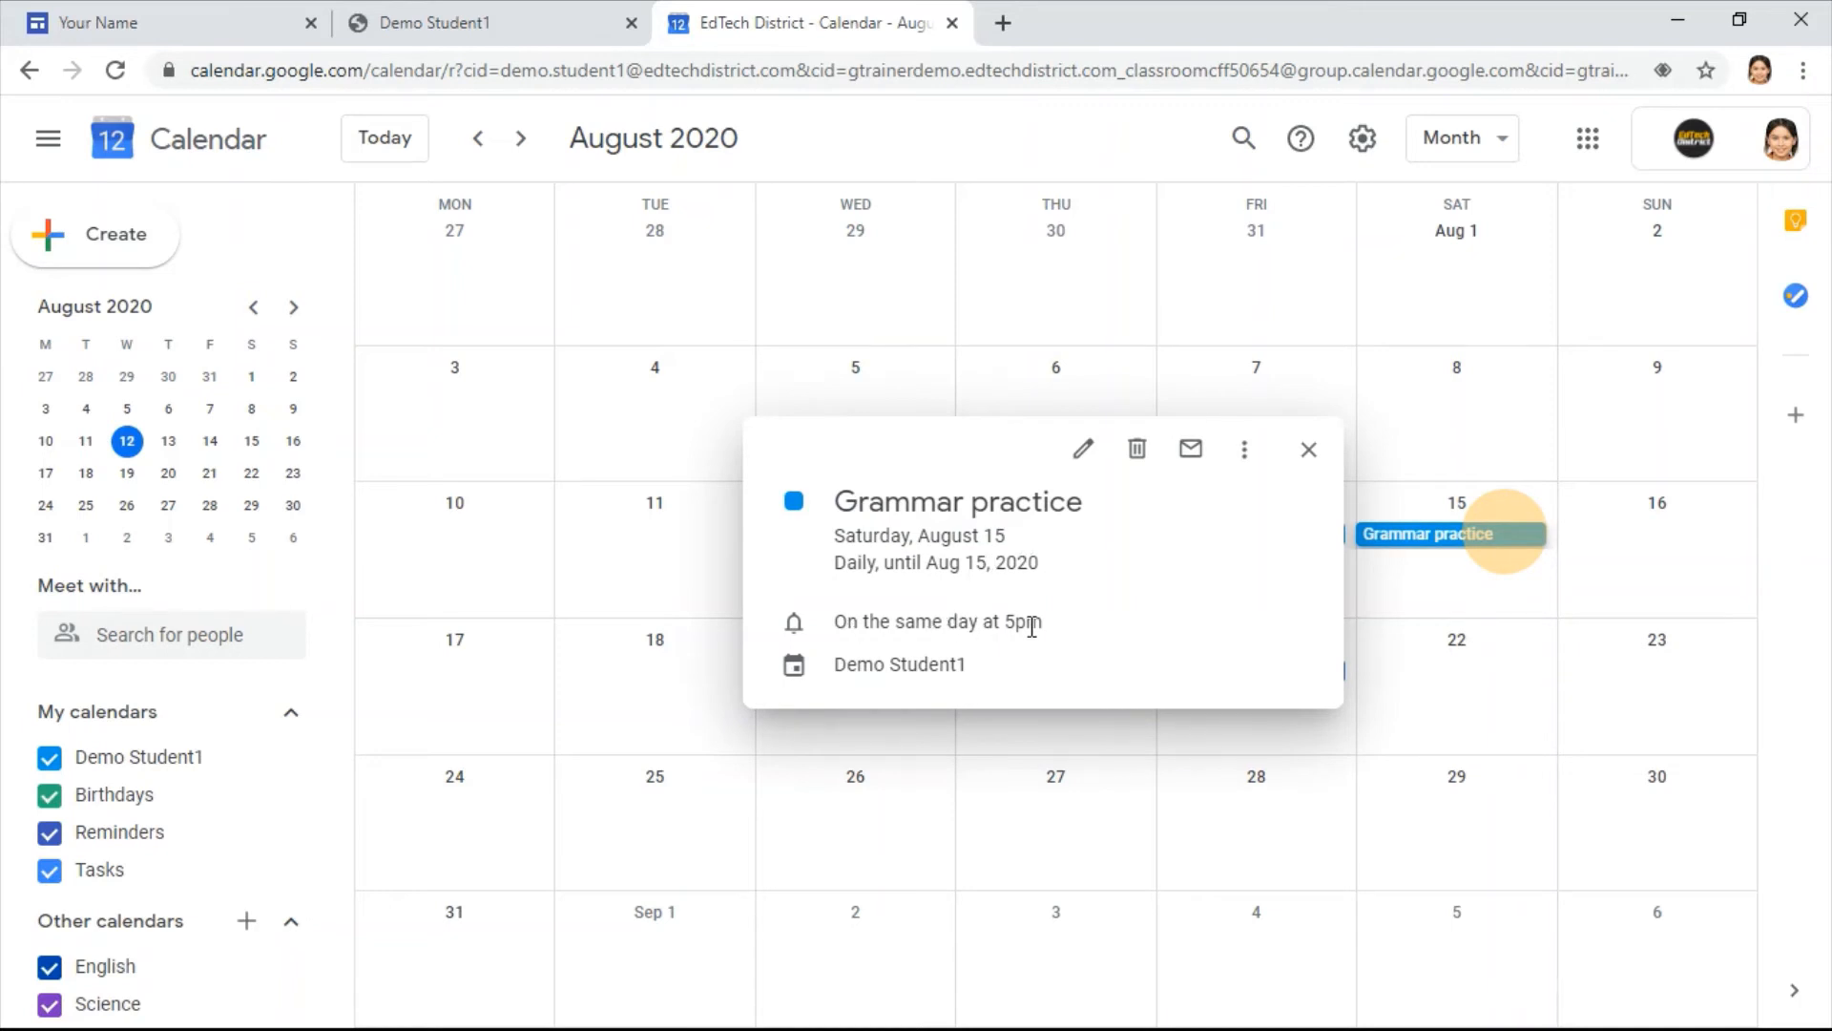
click(1084, 447)
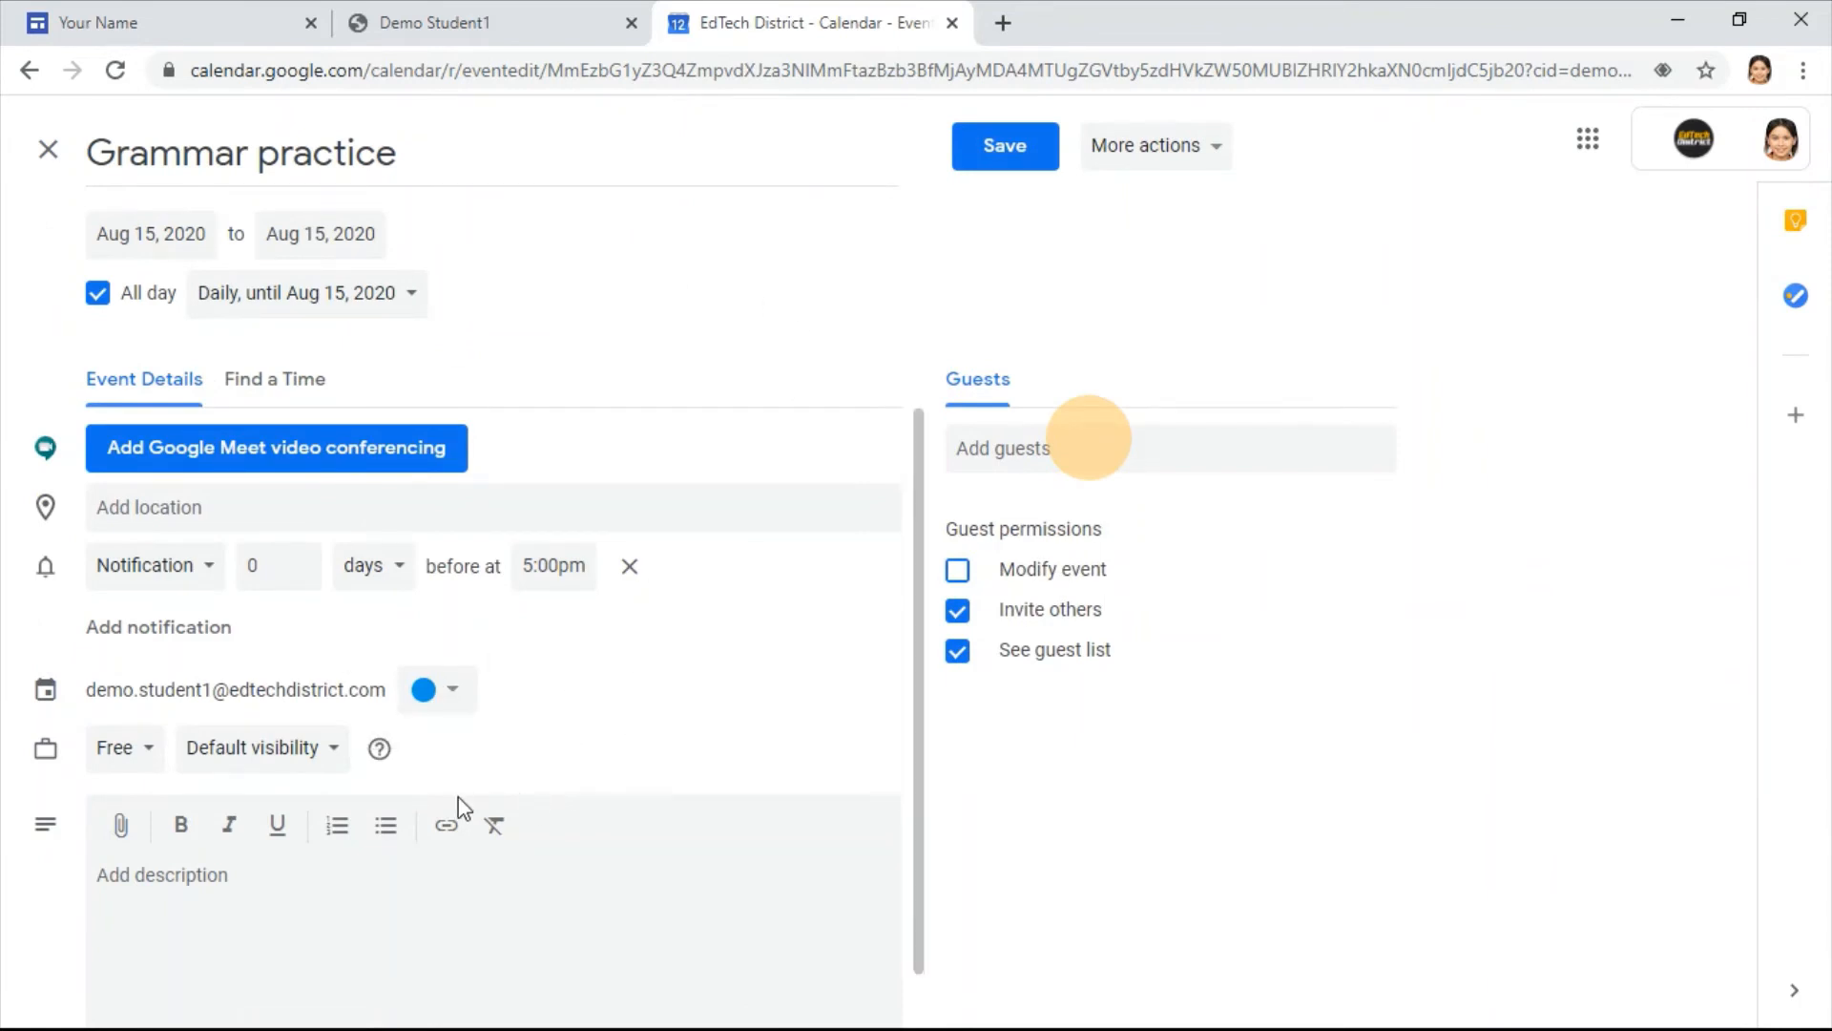
scroll(475, 758, down, 1)
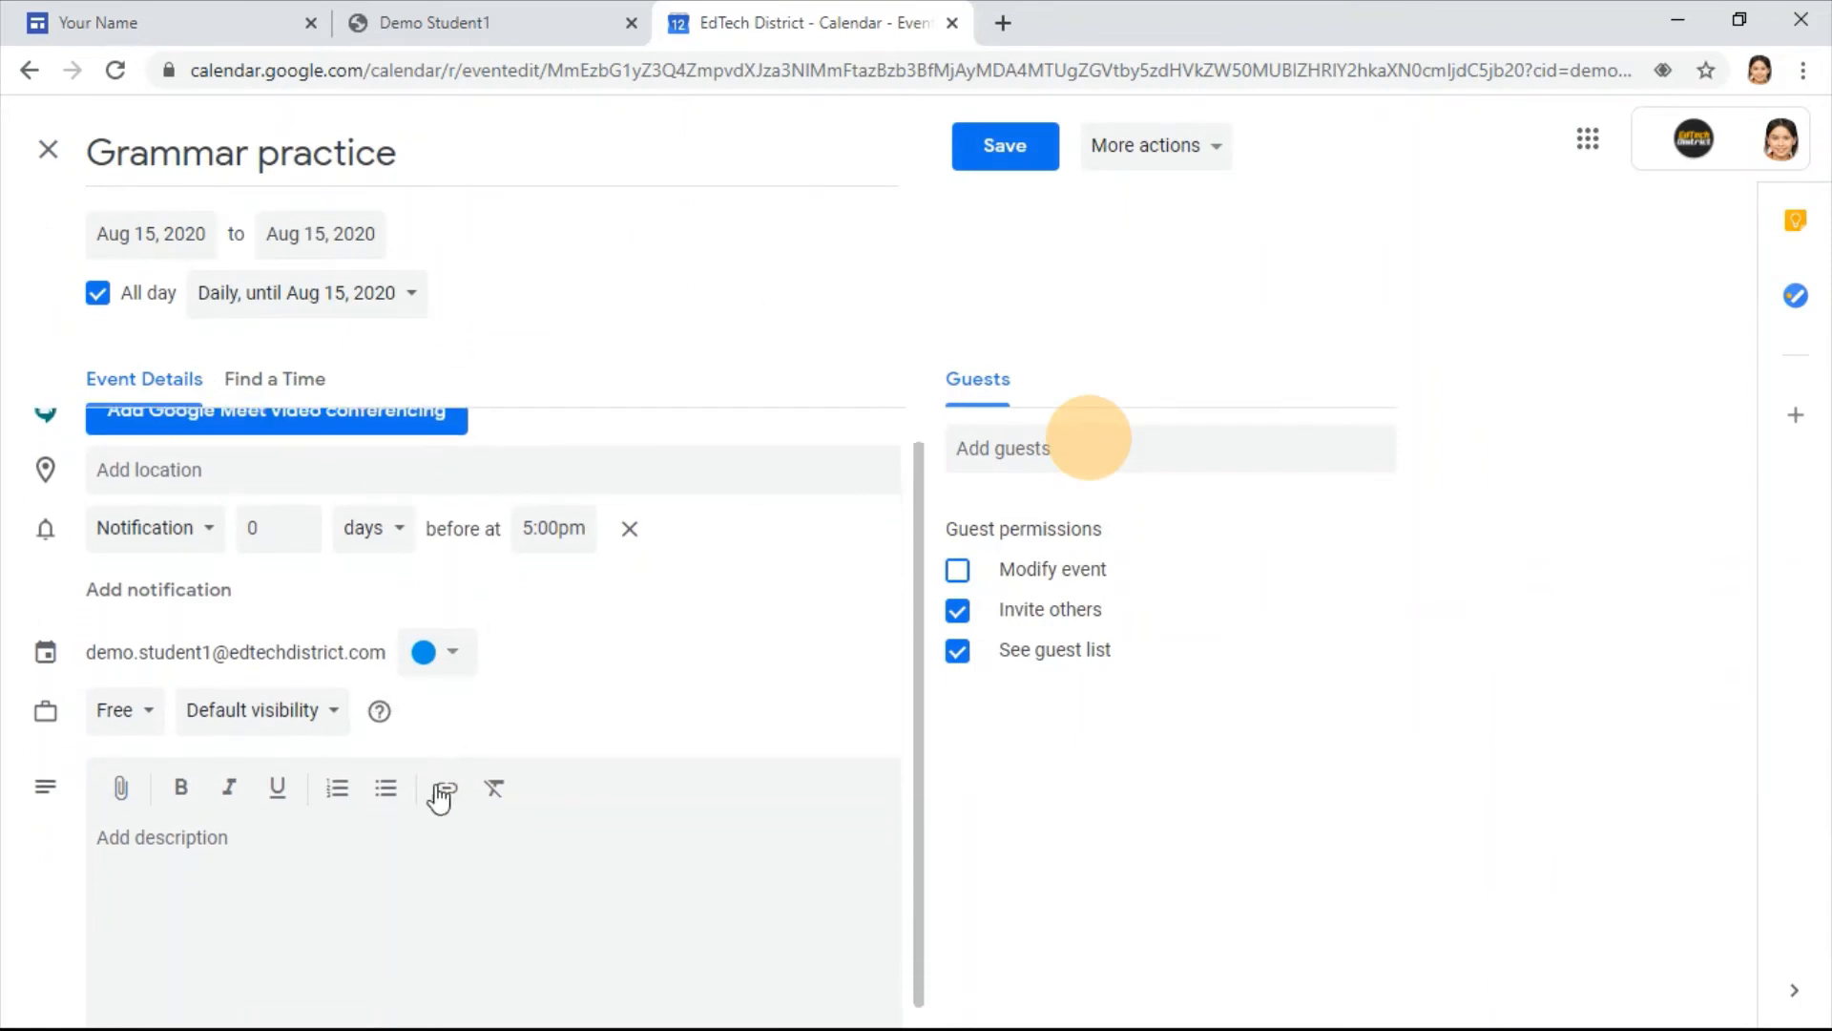
click(181, 830)
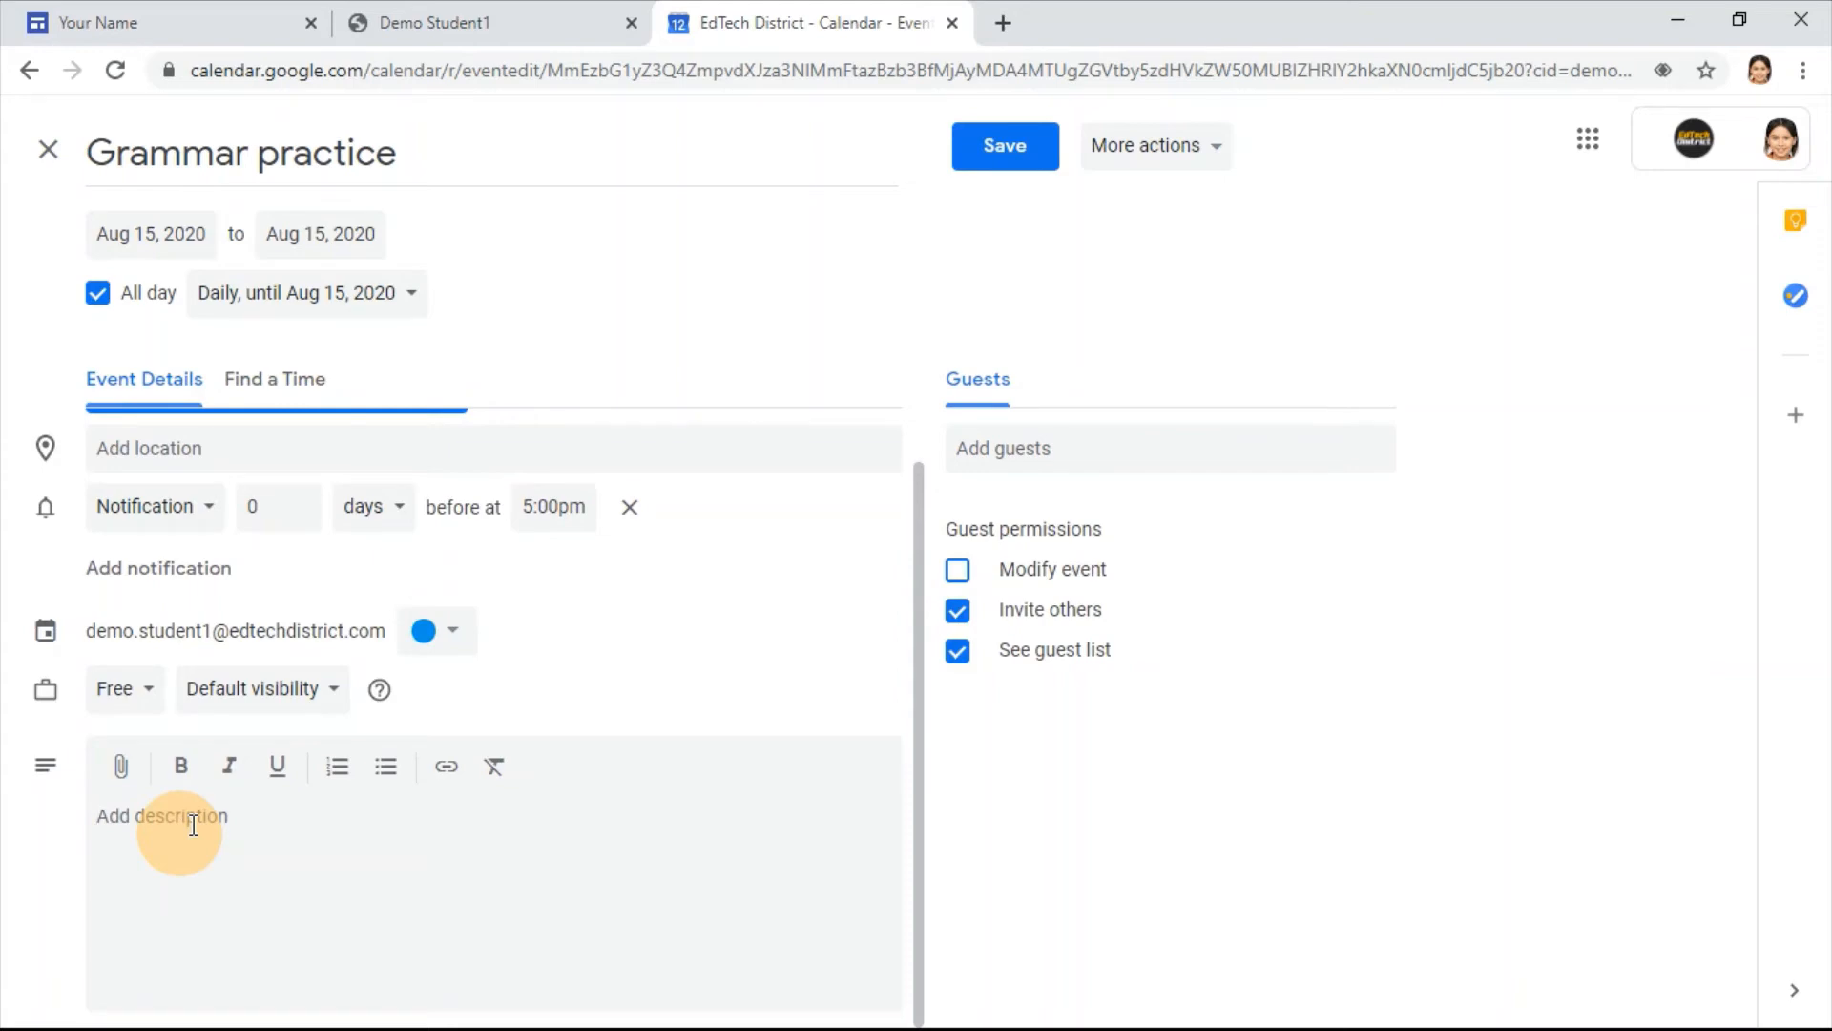
click(47, 149)
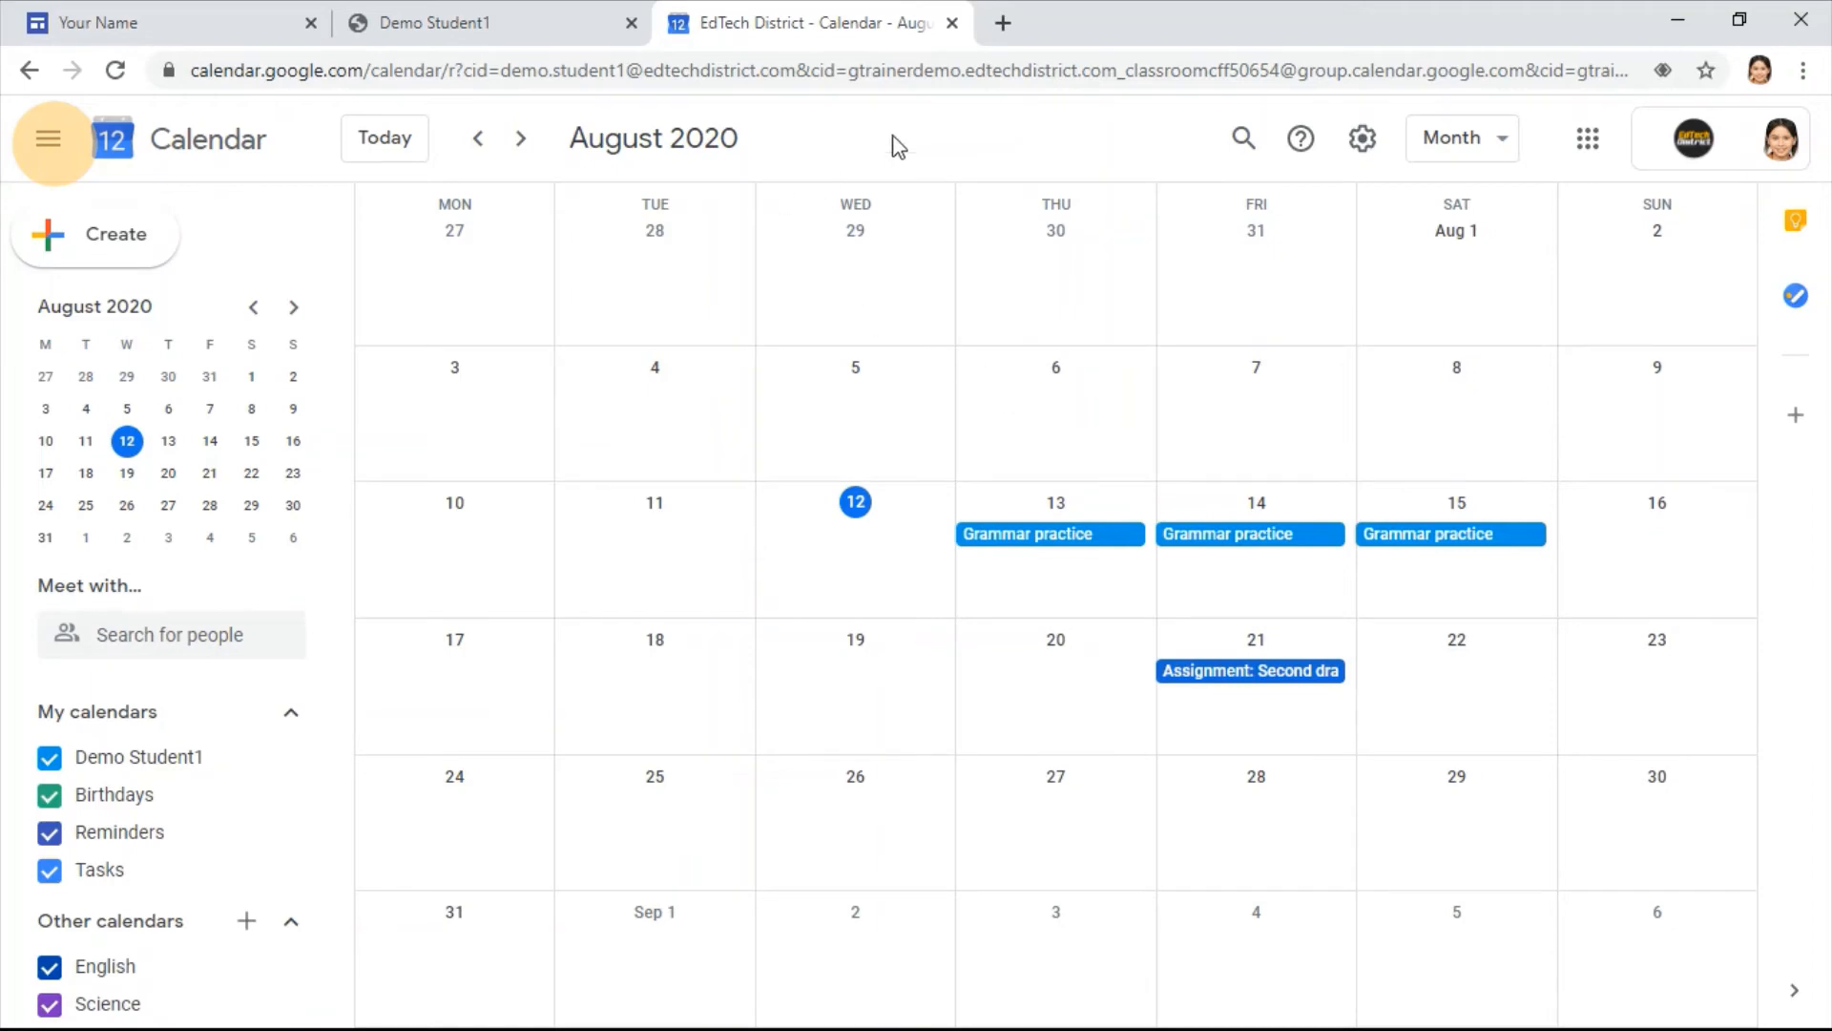
Step: Close both calendar pages to return to the Student Portfolio in Google Sites and view the English page's footer calendar
click(955, 26)
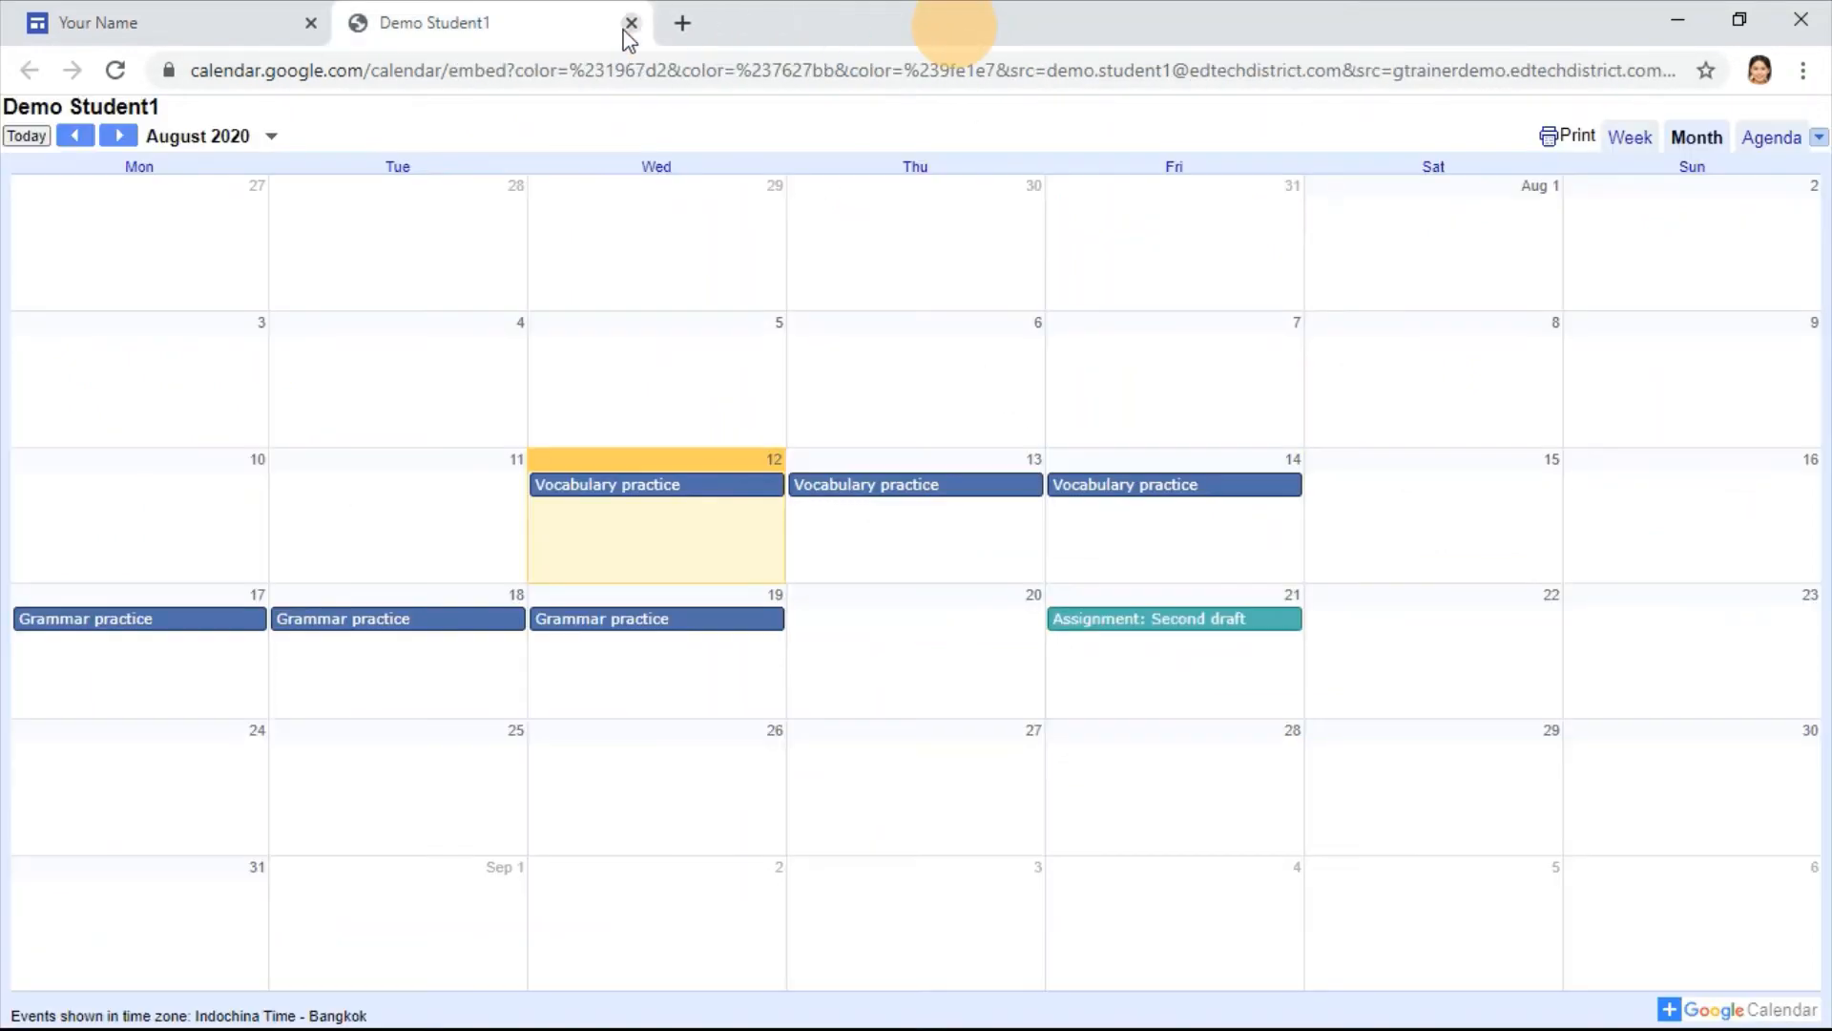
click(631, 22)
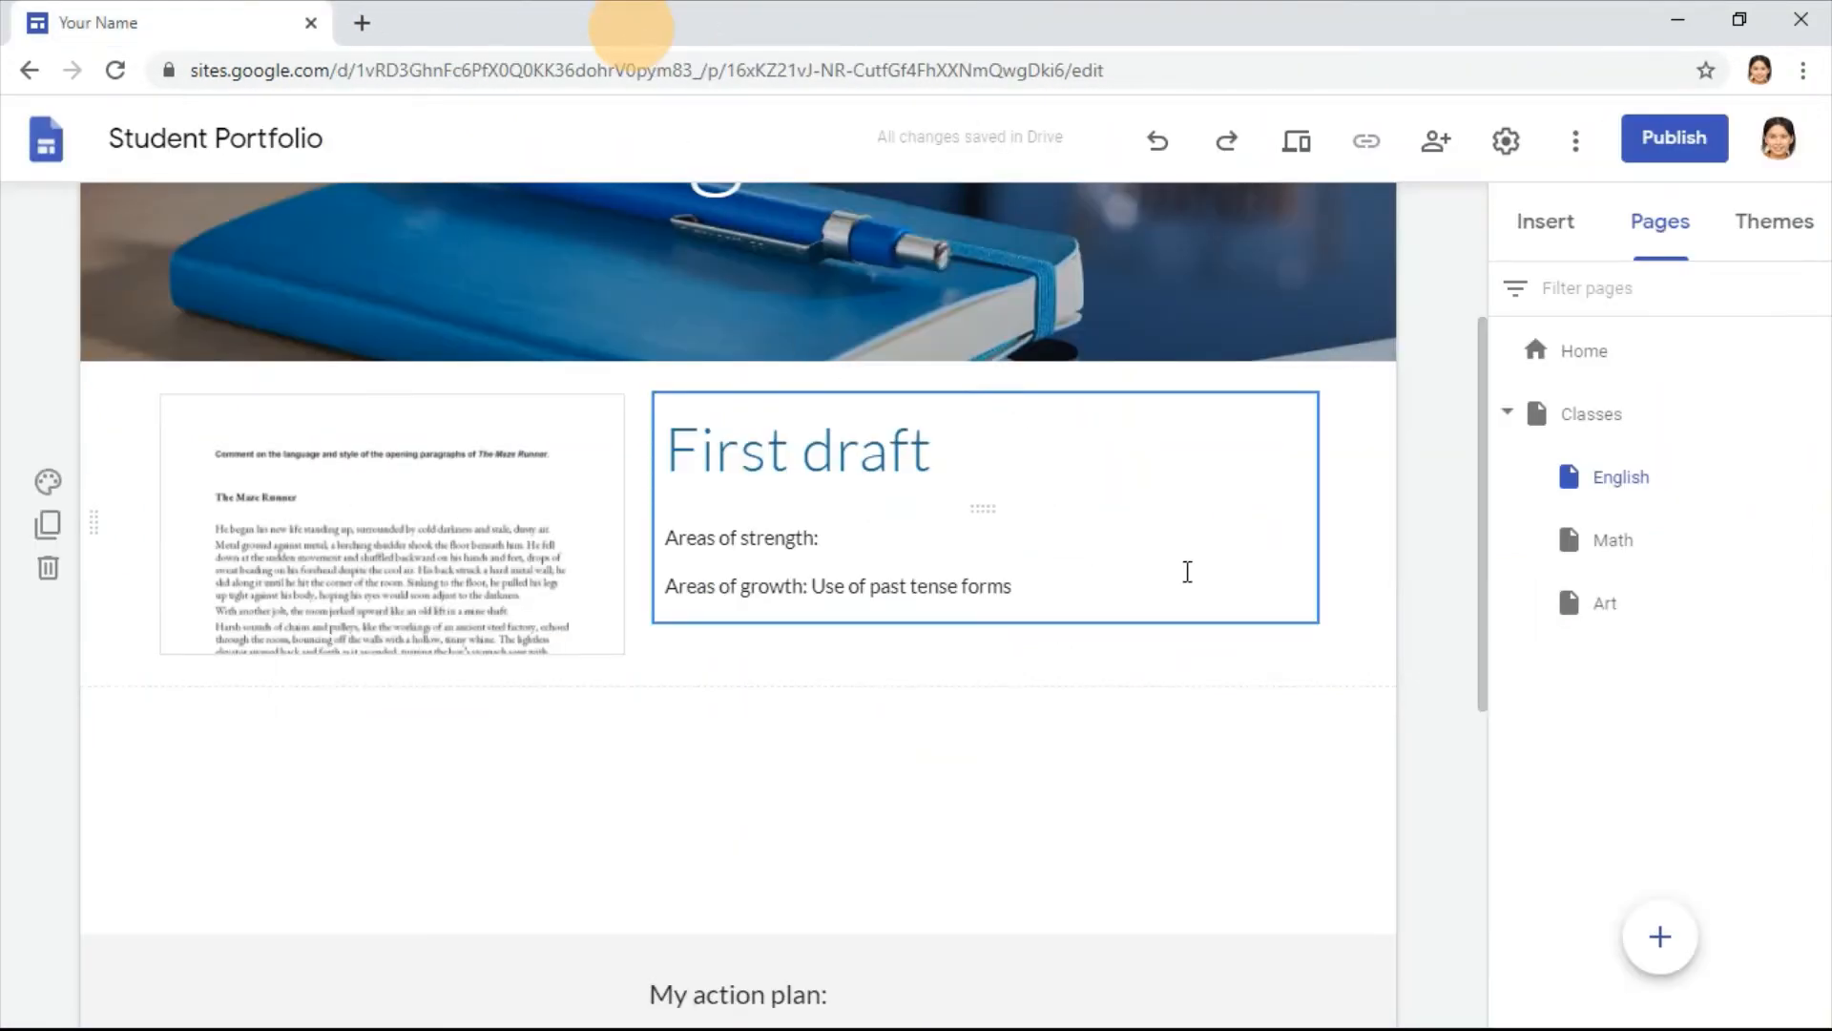
scroll(1313, 594, down, 6)
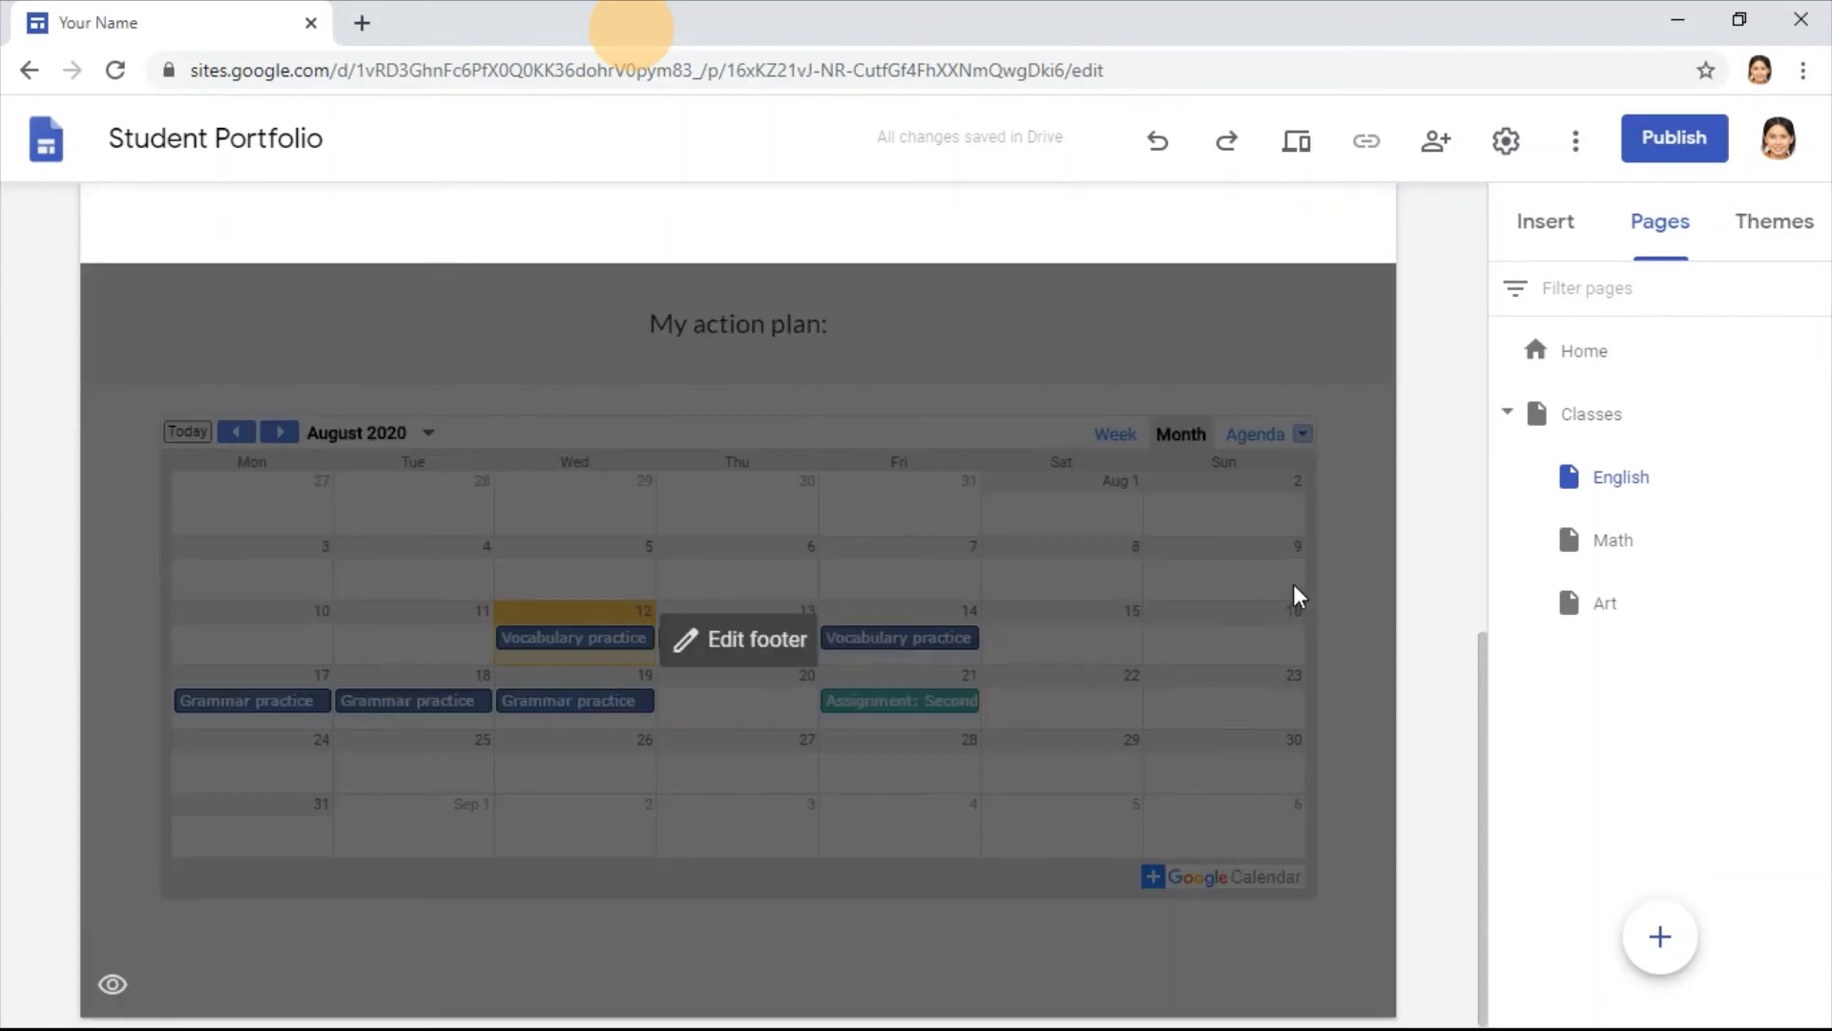
scroll(1301, 429, up, 5)
scroll(1336, 434, up, 5)
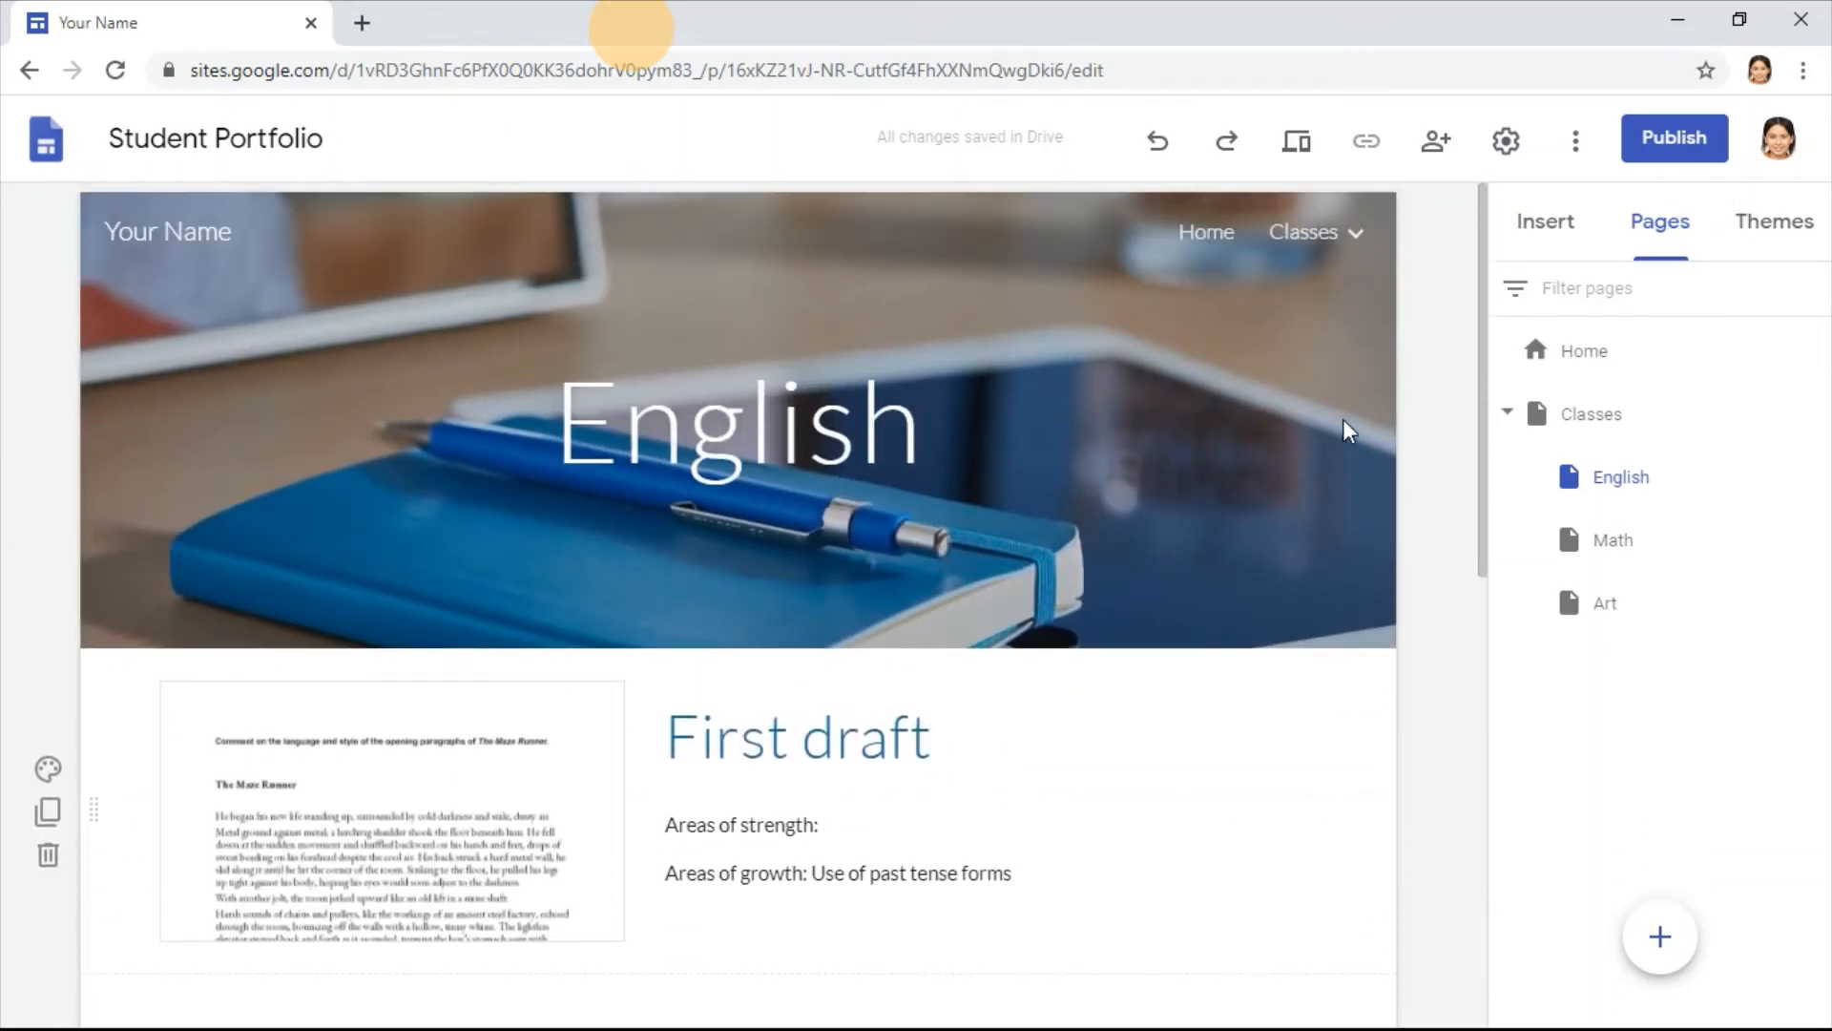
scroll(1107, 473, down, 3)
scroll(1093, 471, up, 3)
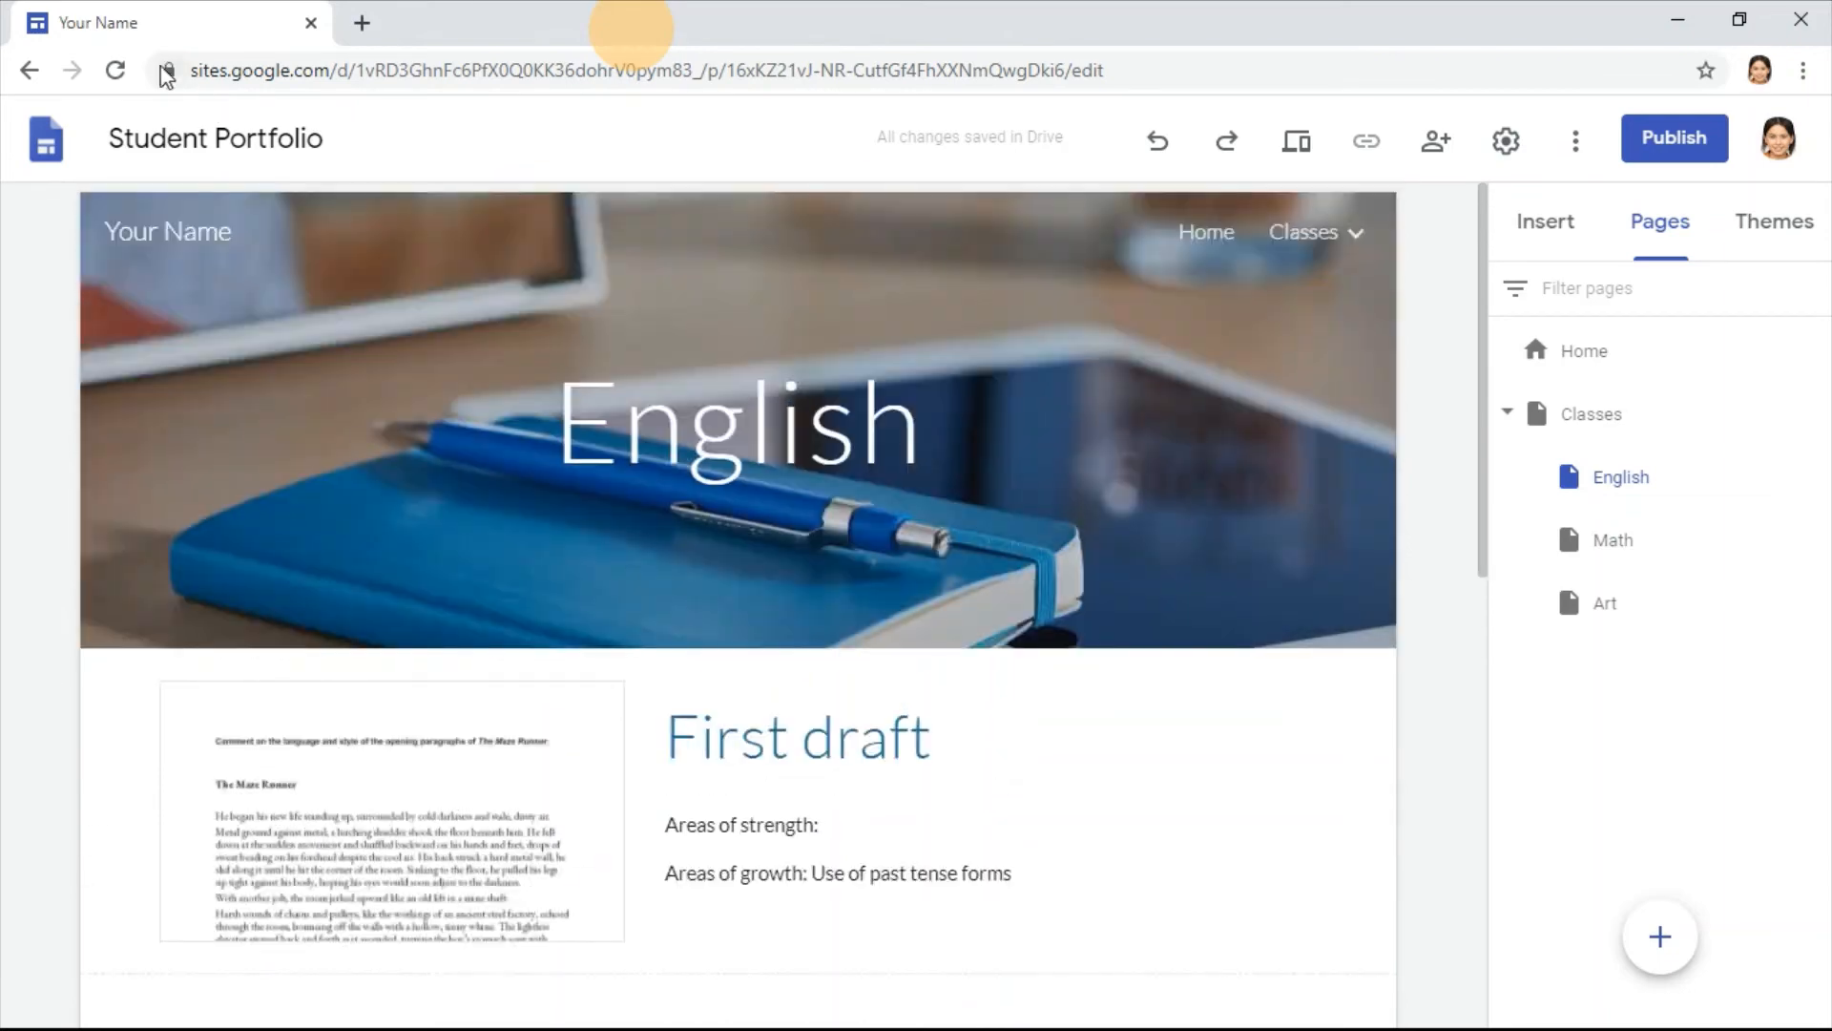
Step: Reload the English page and check the events in the footer's action-plan calendar
click(116, 70)
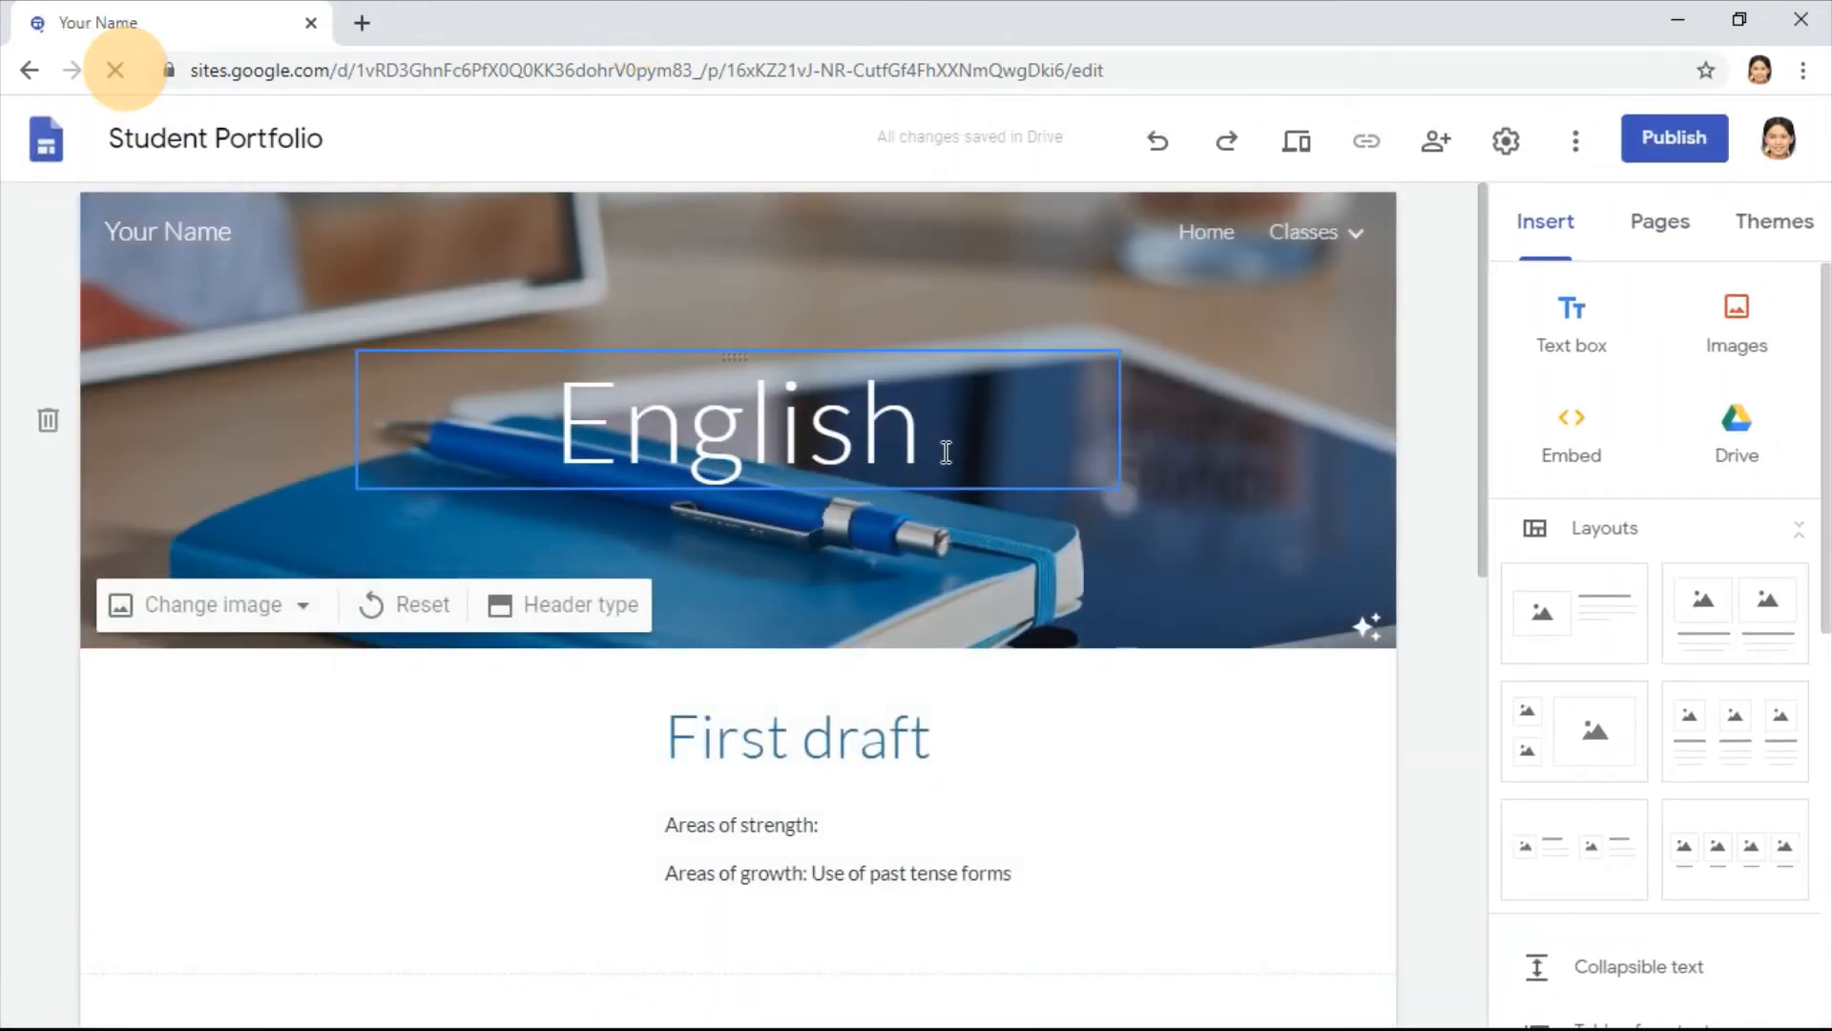
drag(1486, 458, 1497, 933)
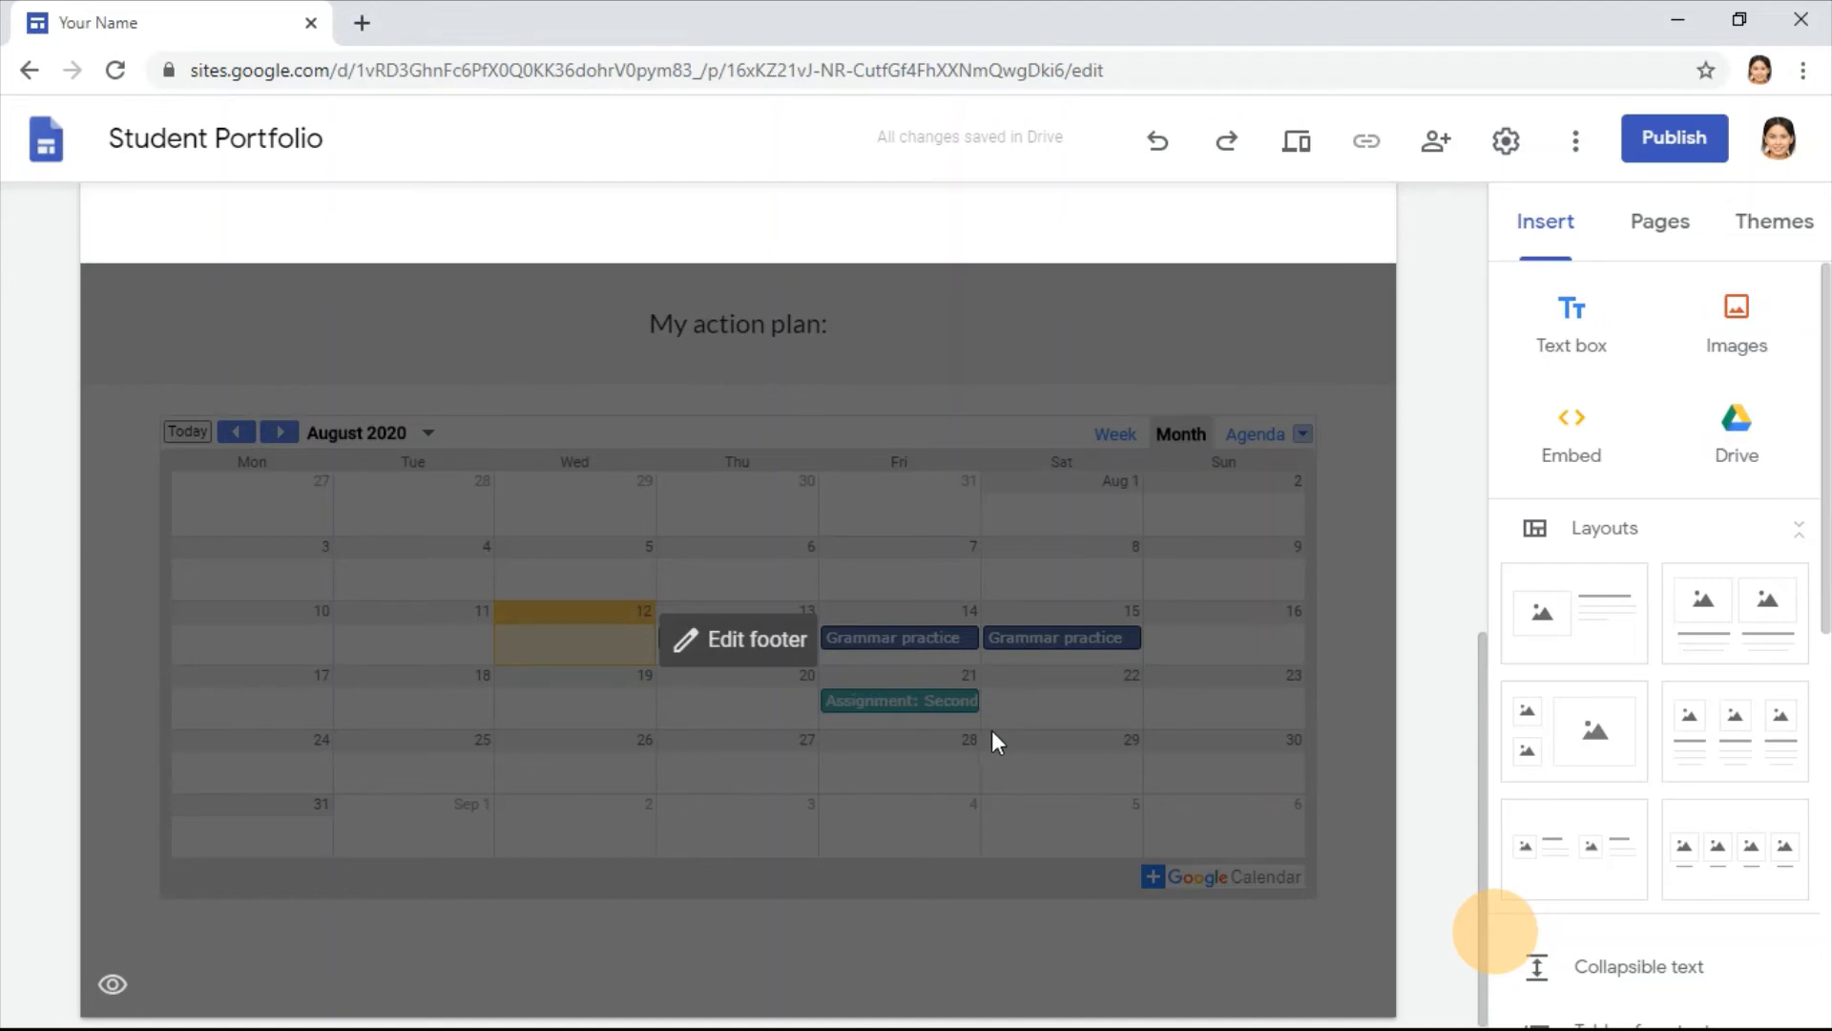
scroll(1317, 676, up, 10)
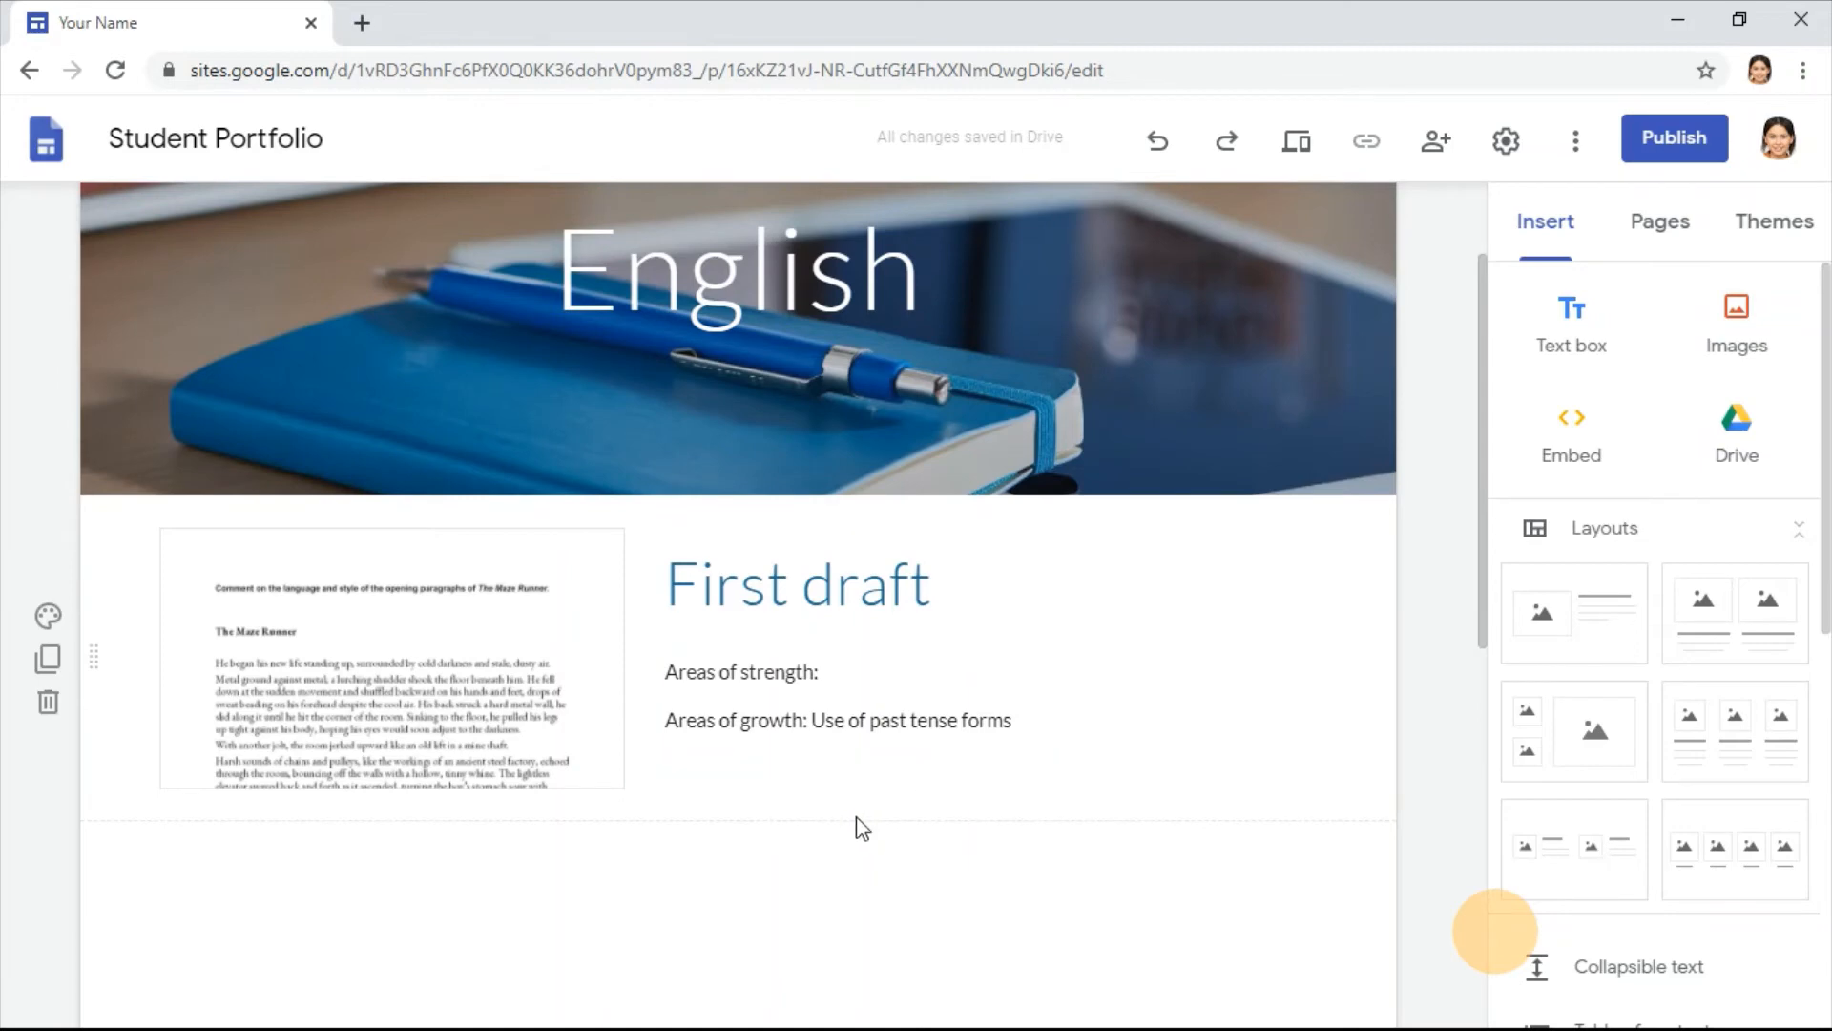
scroll(861, 823, down, 1)
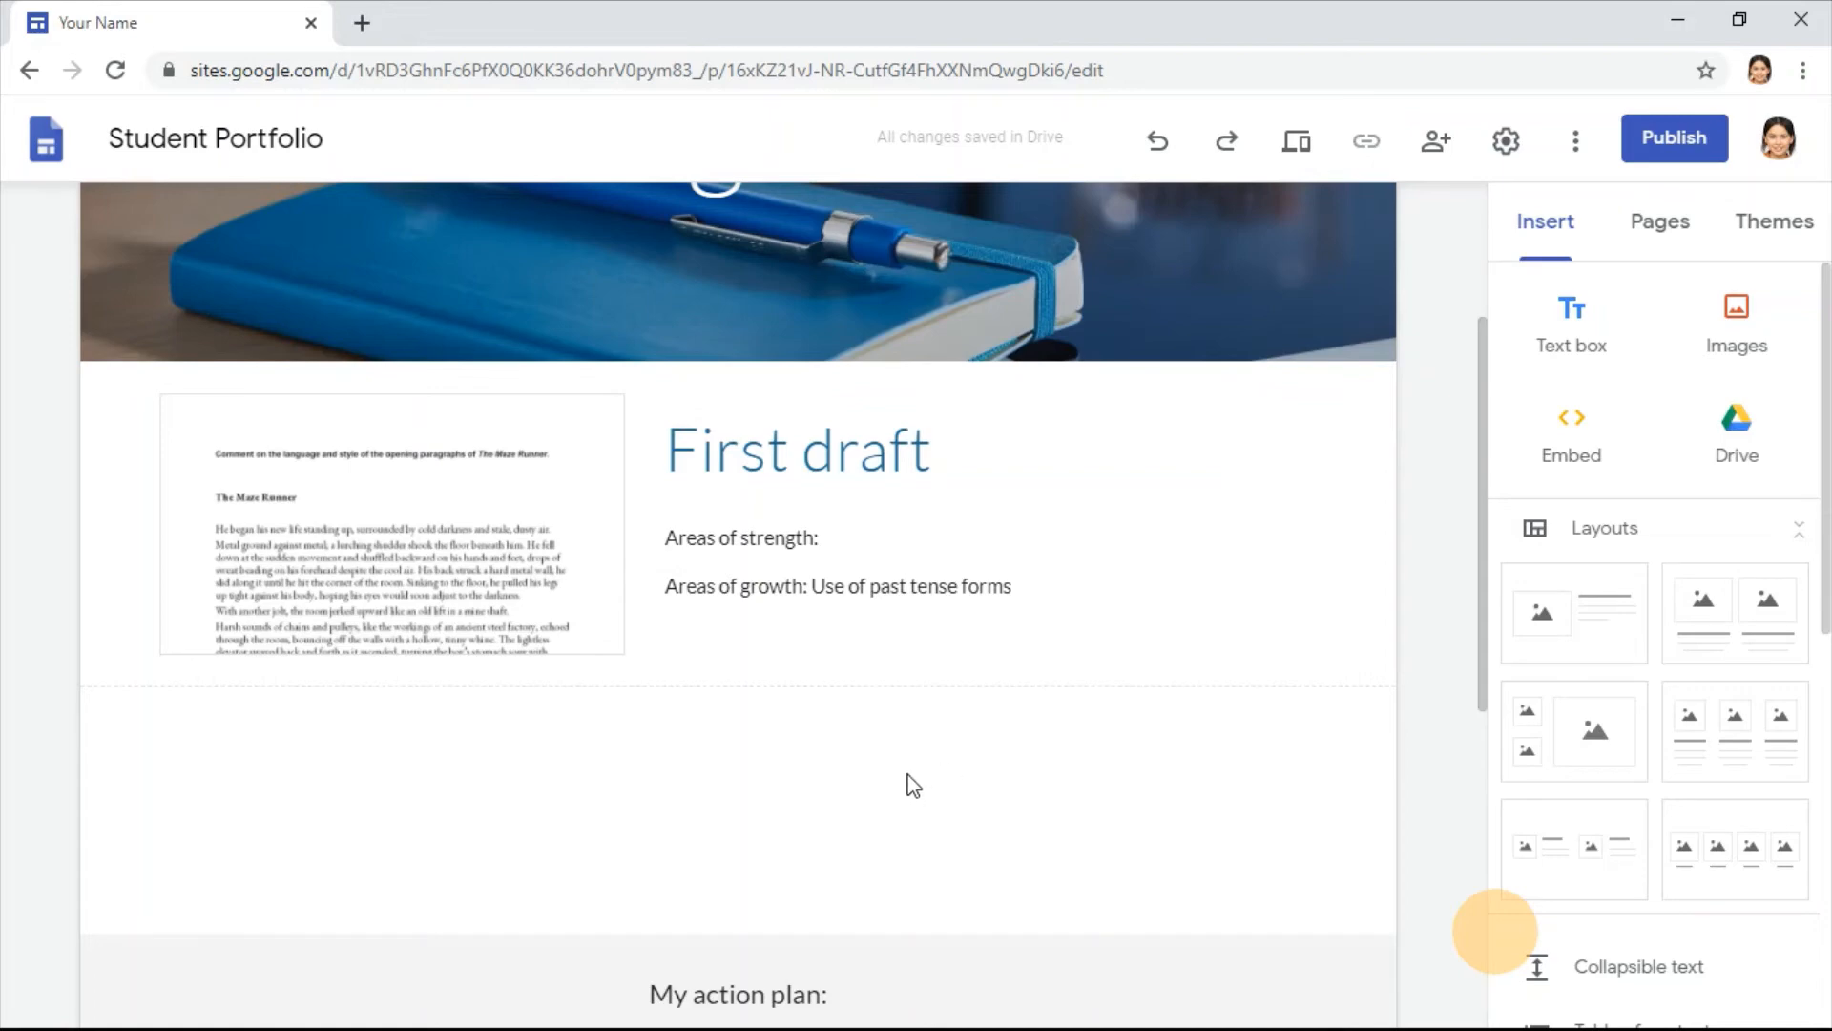
click(830, 769)
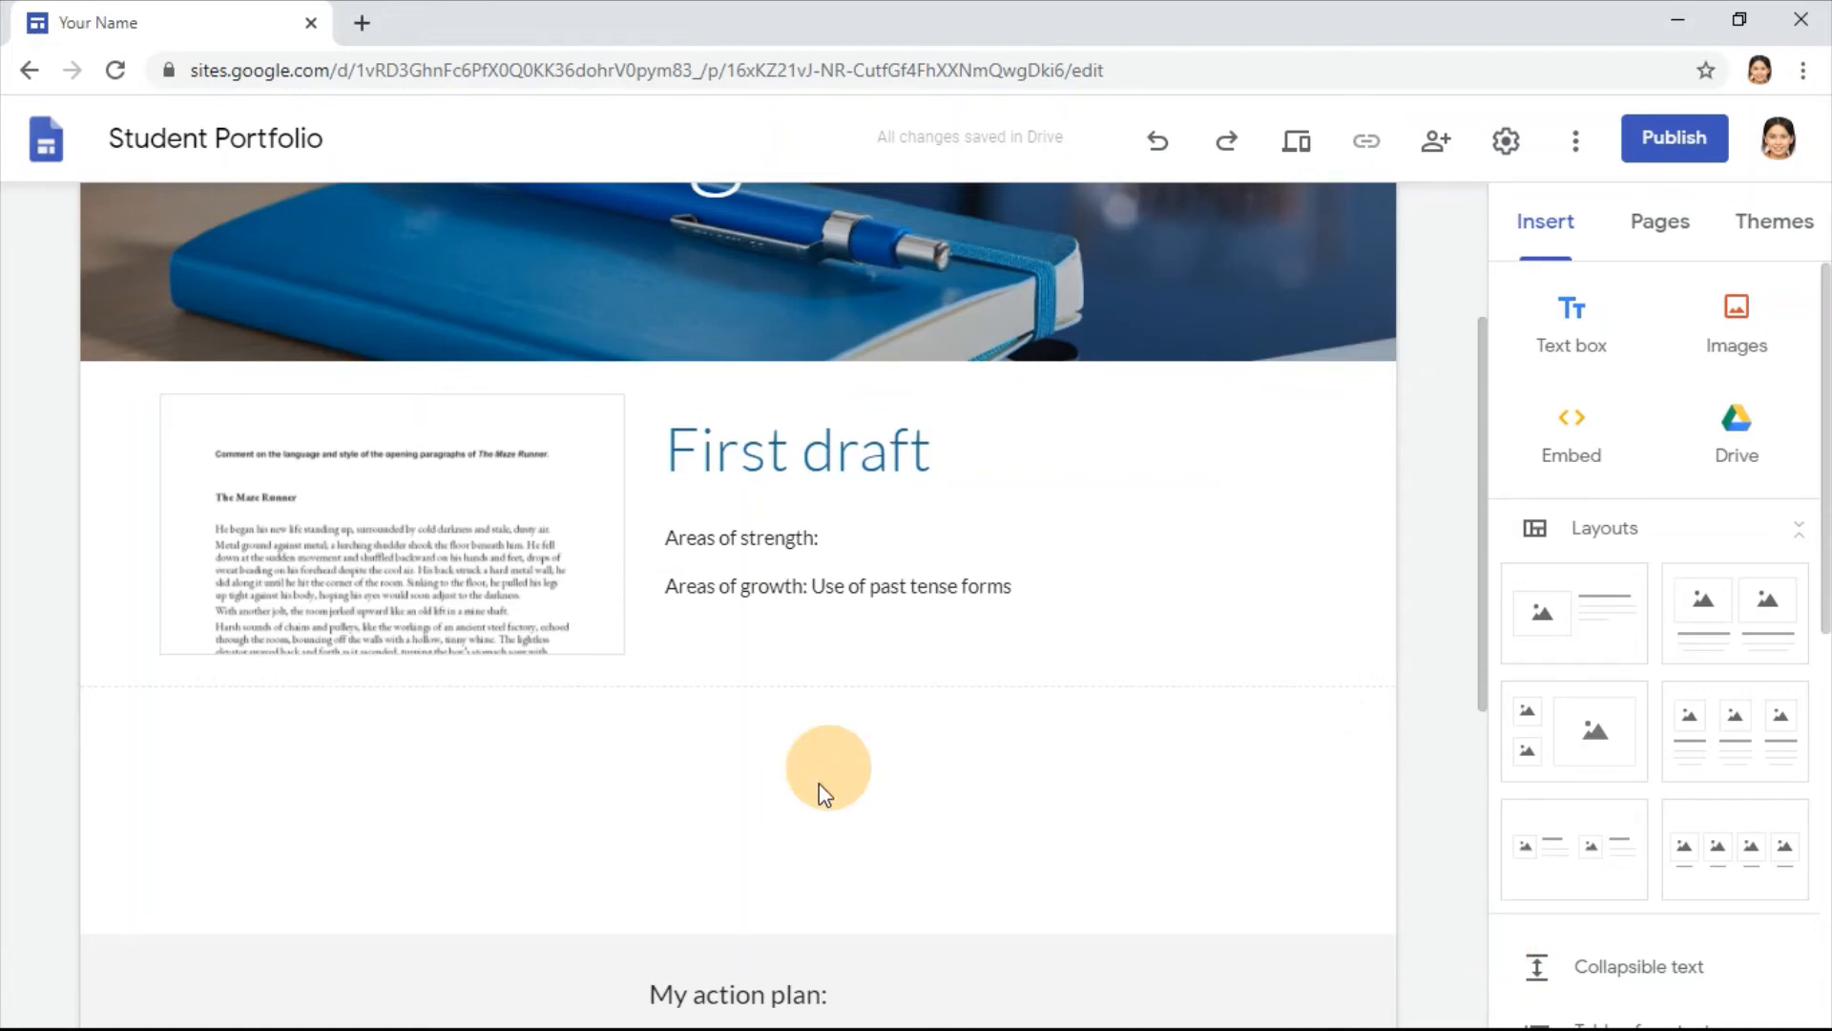
Step: Add an image-and-text layout below the First draft section on the English page and fill its placeholder with the Second draft document from Drive
click(1568, 655)
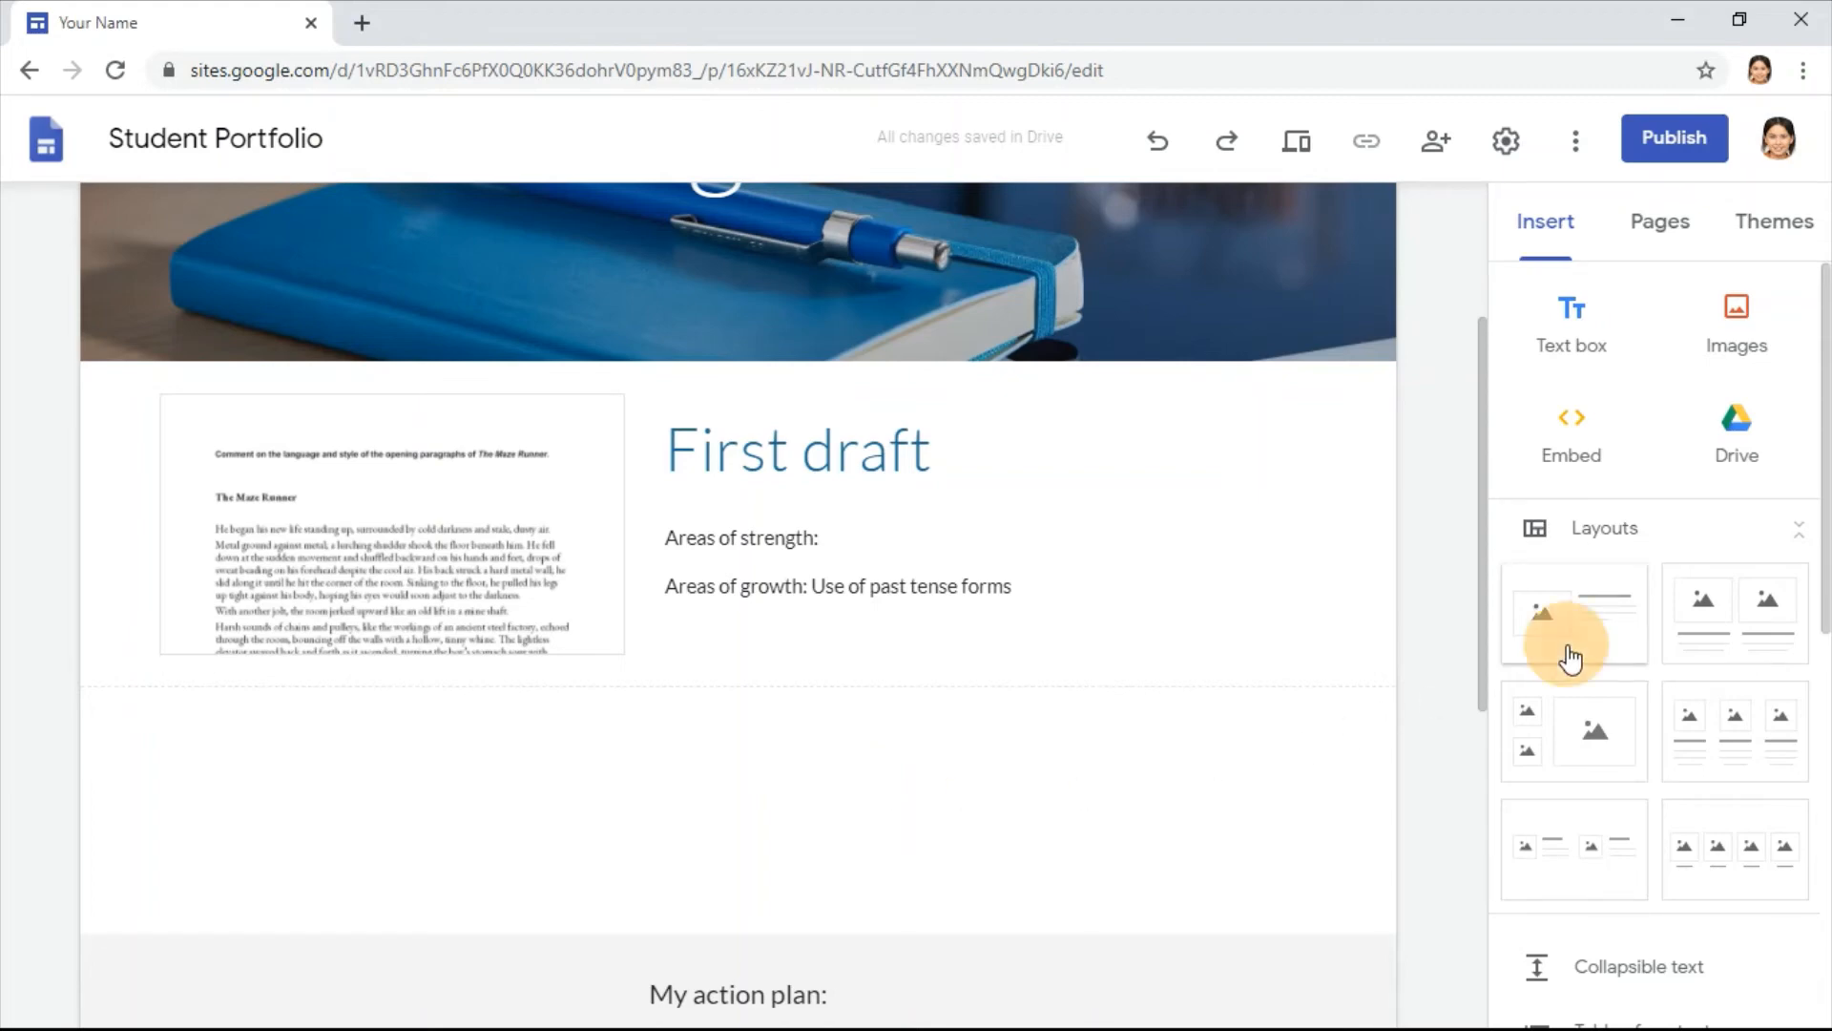
click(374, 457)
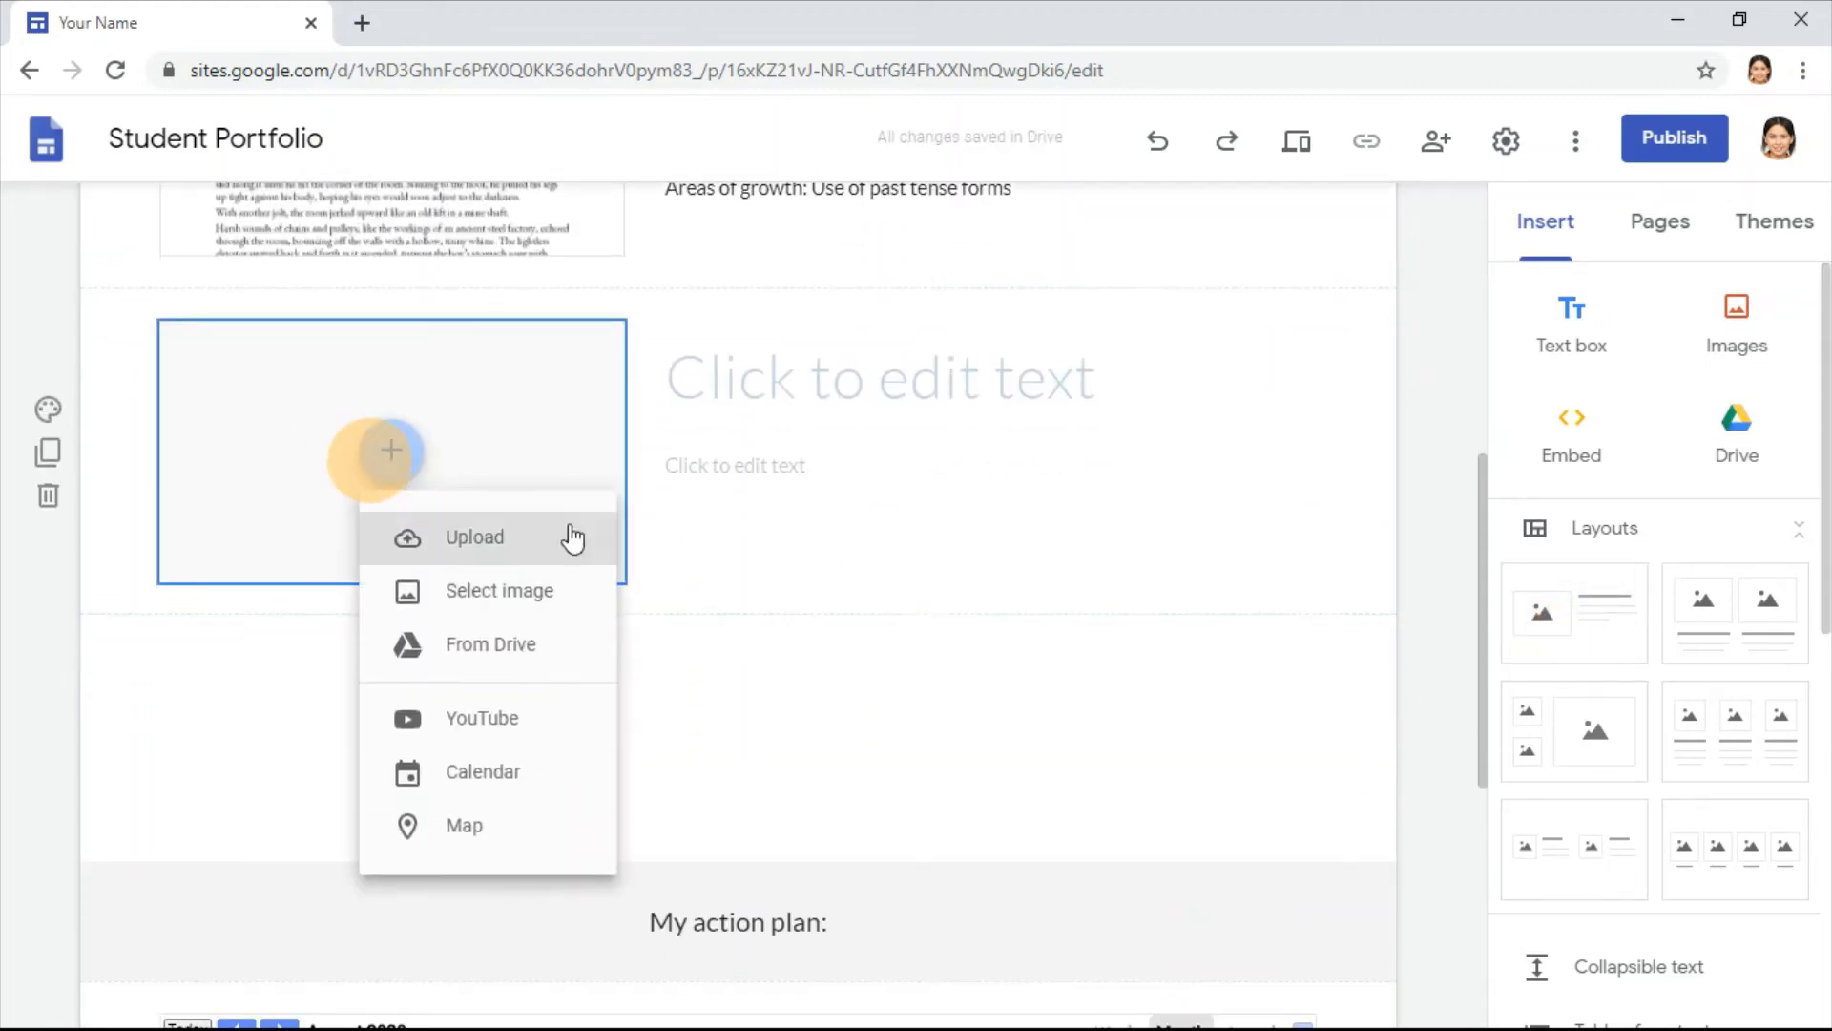
click(460, 638)
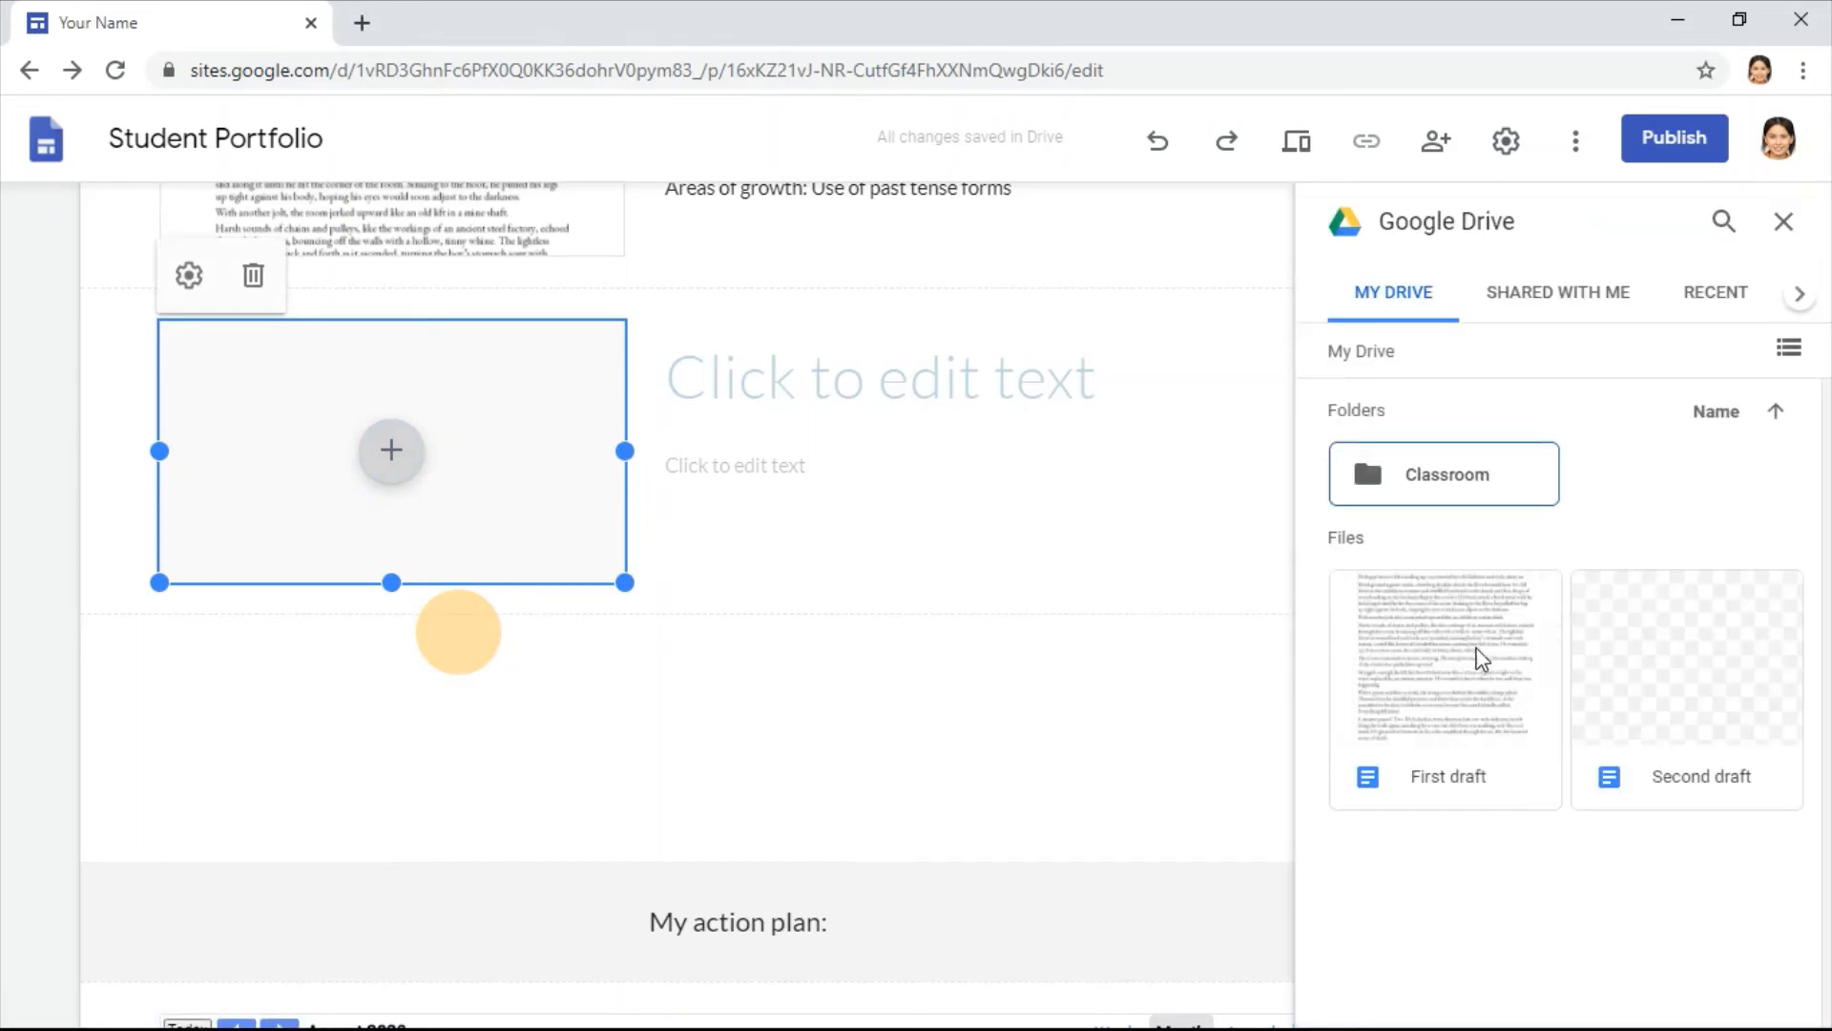
click(1657, 681)
click(1764, 996)
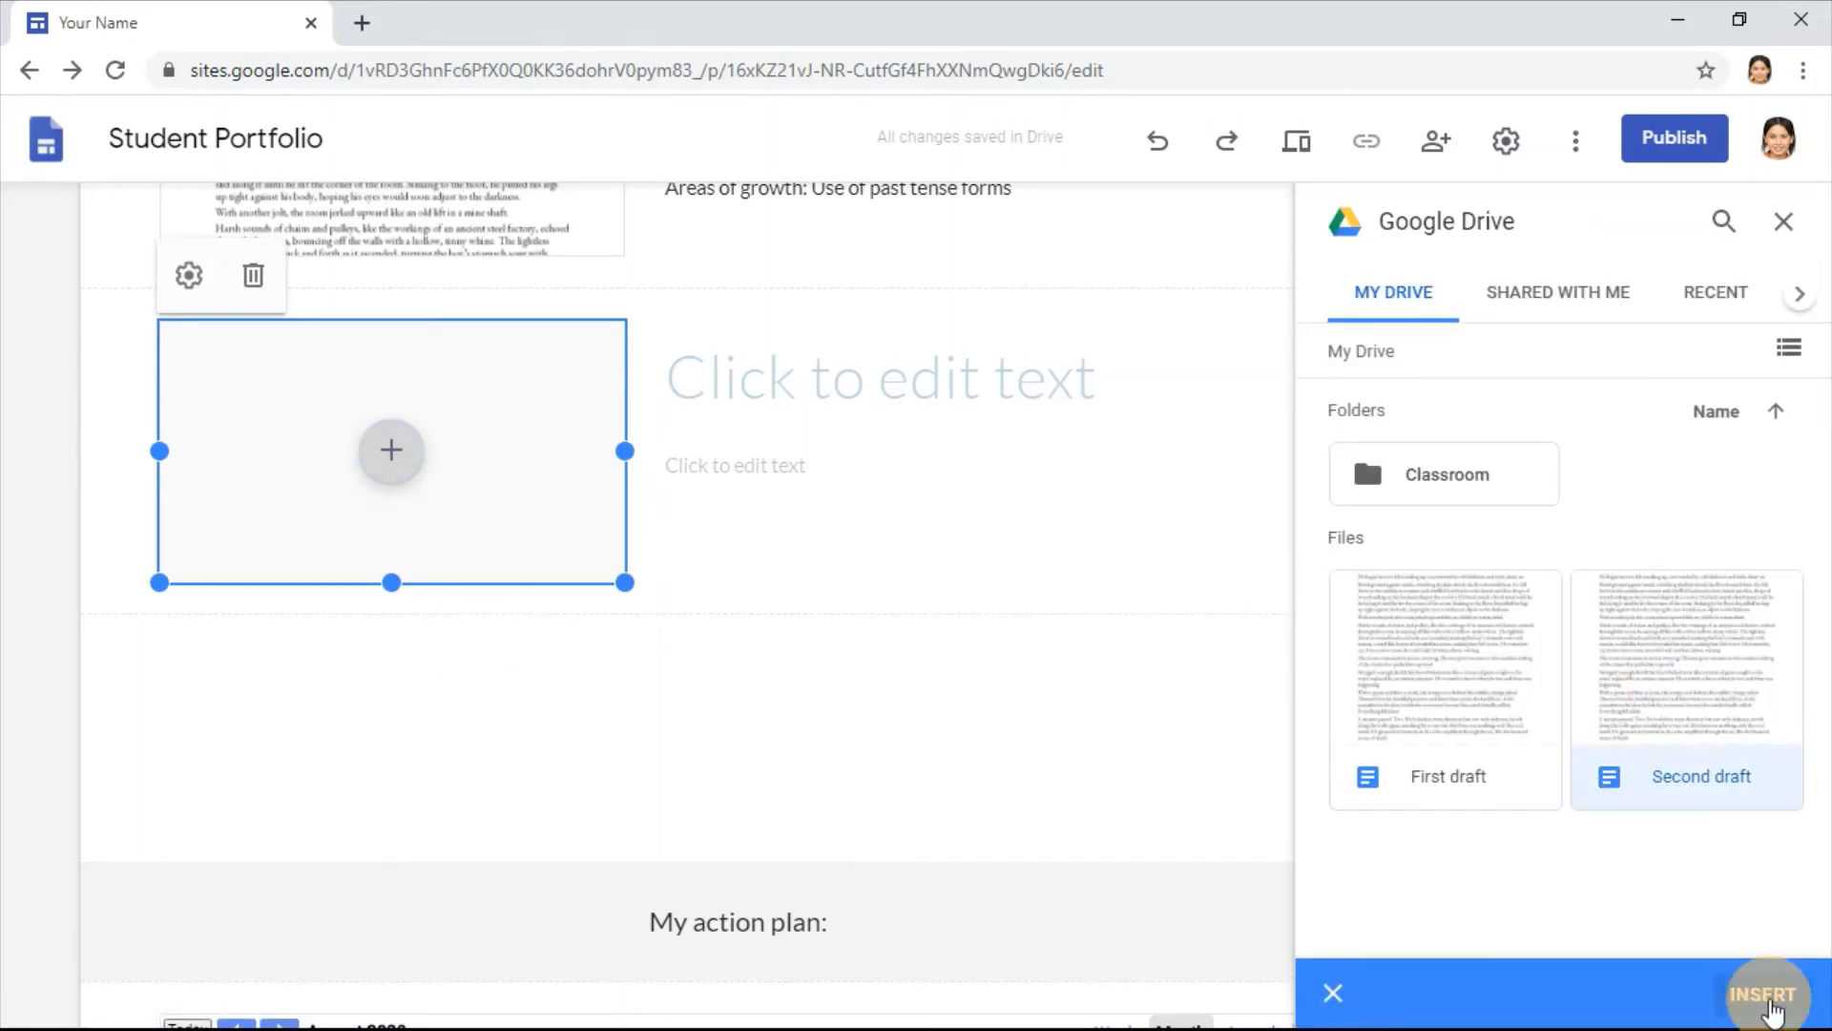
Step: Title the new section "Second draft" and leave its body text empty
scroll(823, 506, up, 2)
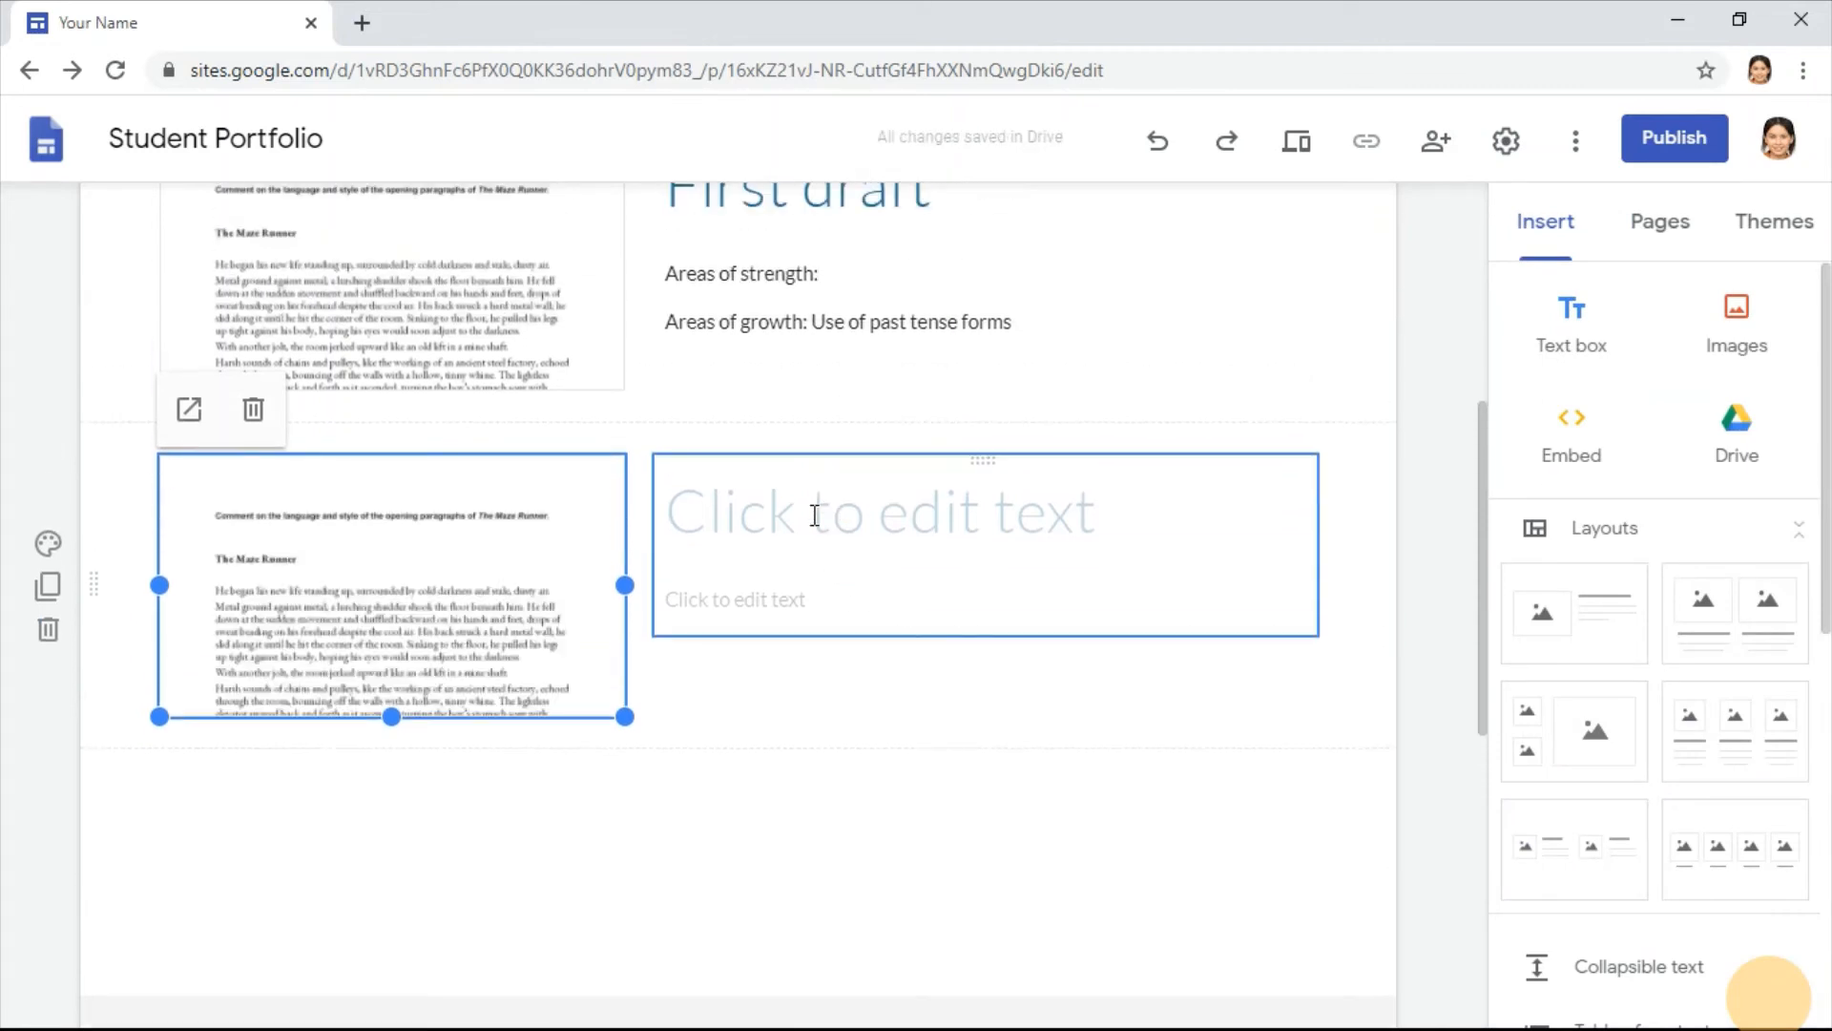
click(814, 515)
text(Sec)
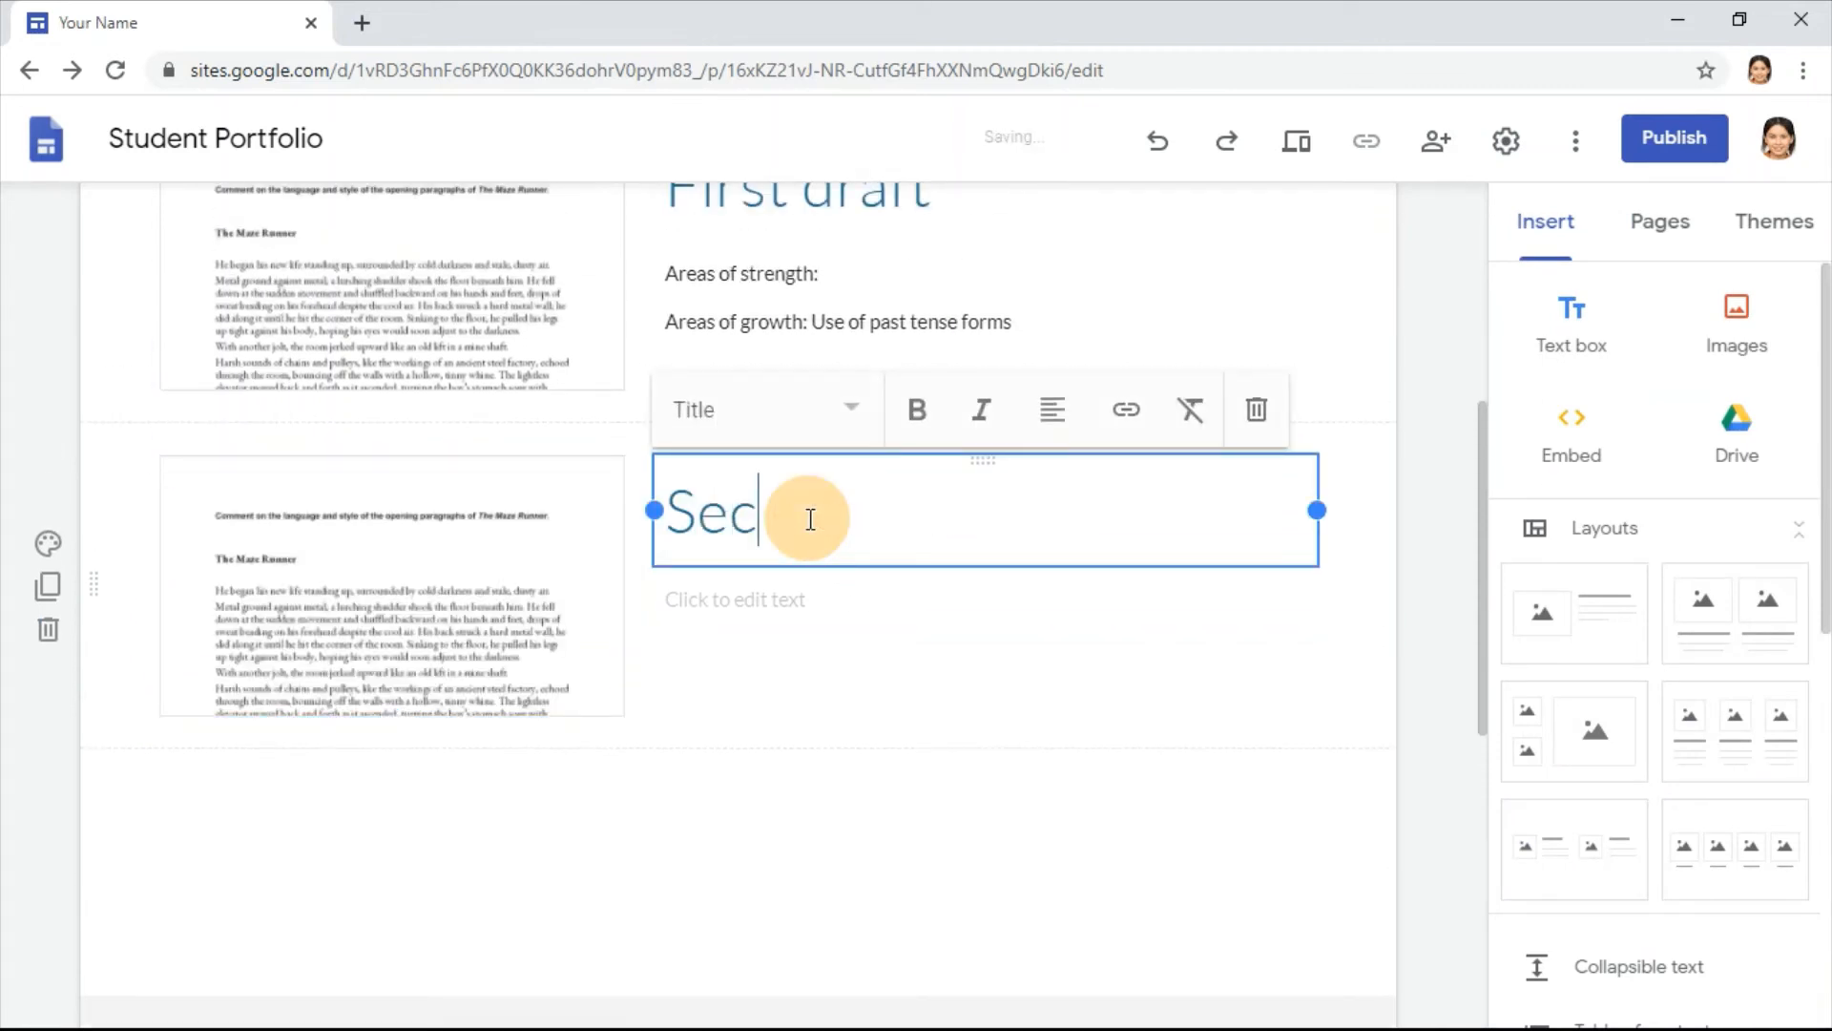
text(ond draft)
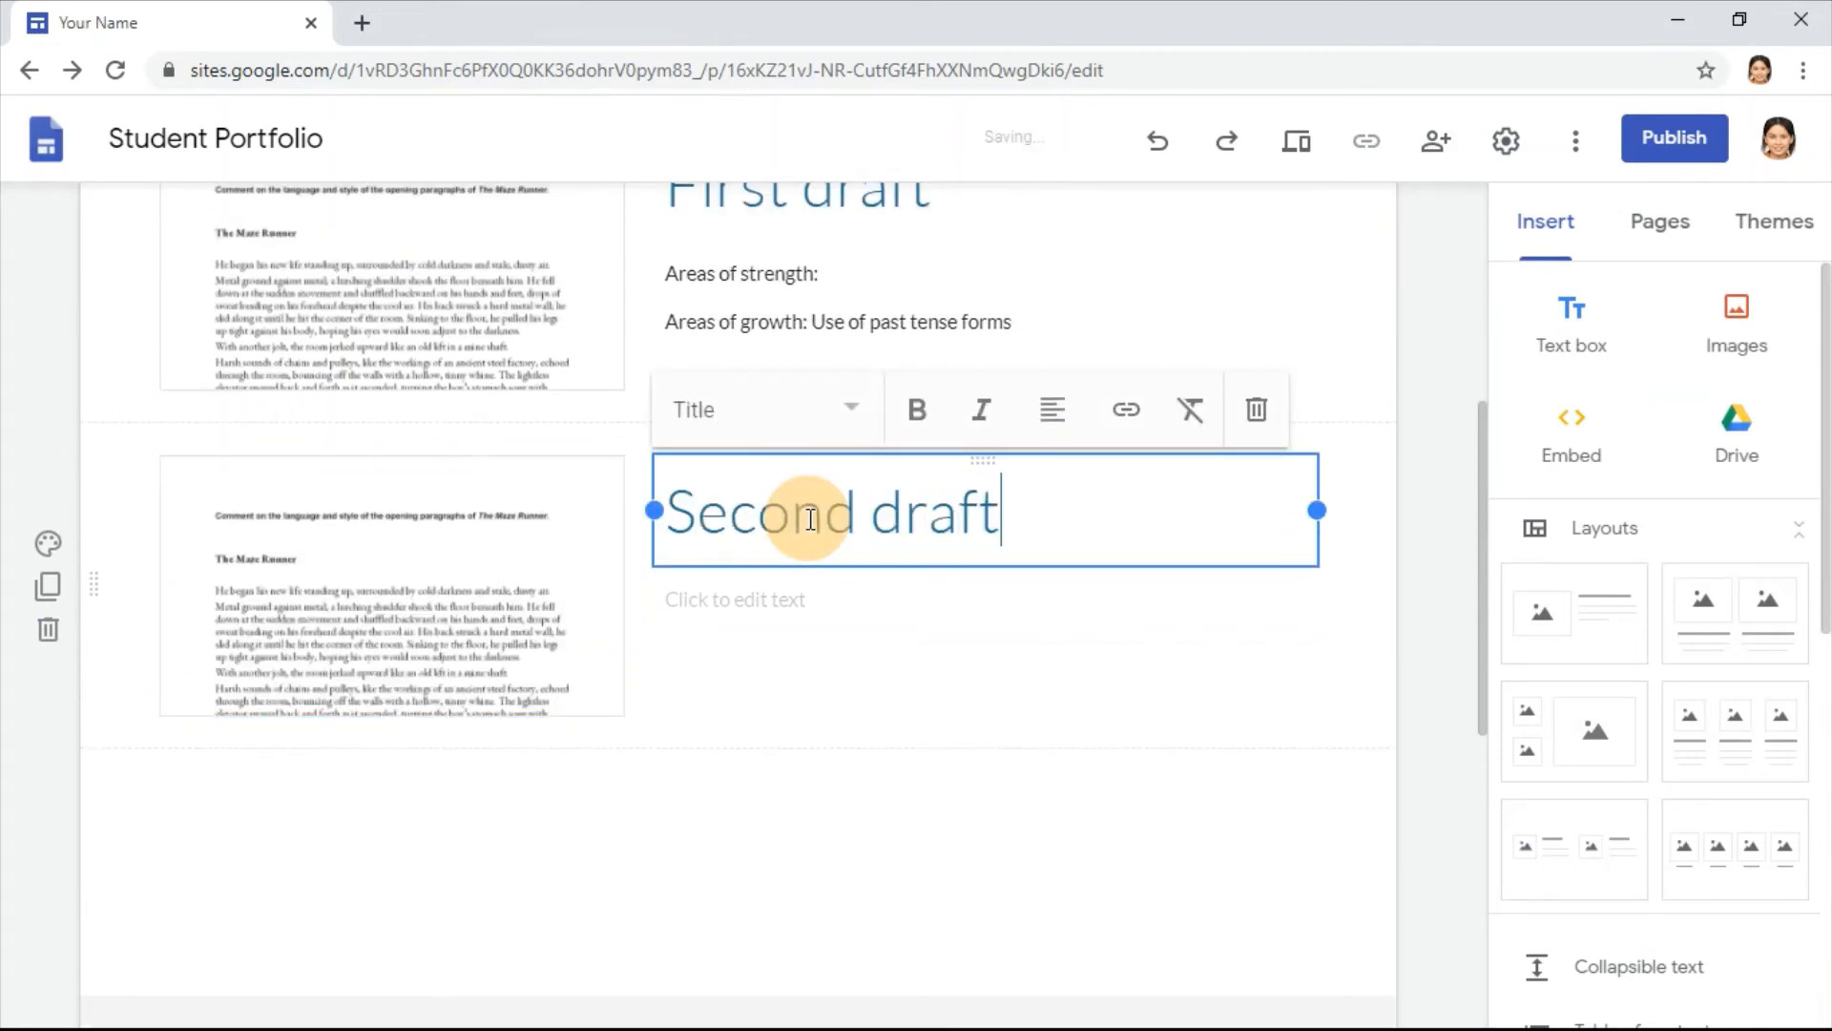
click(810, 594)
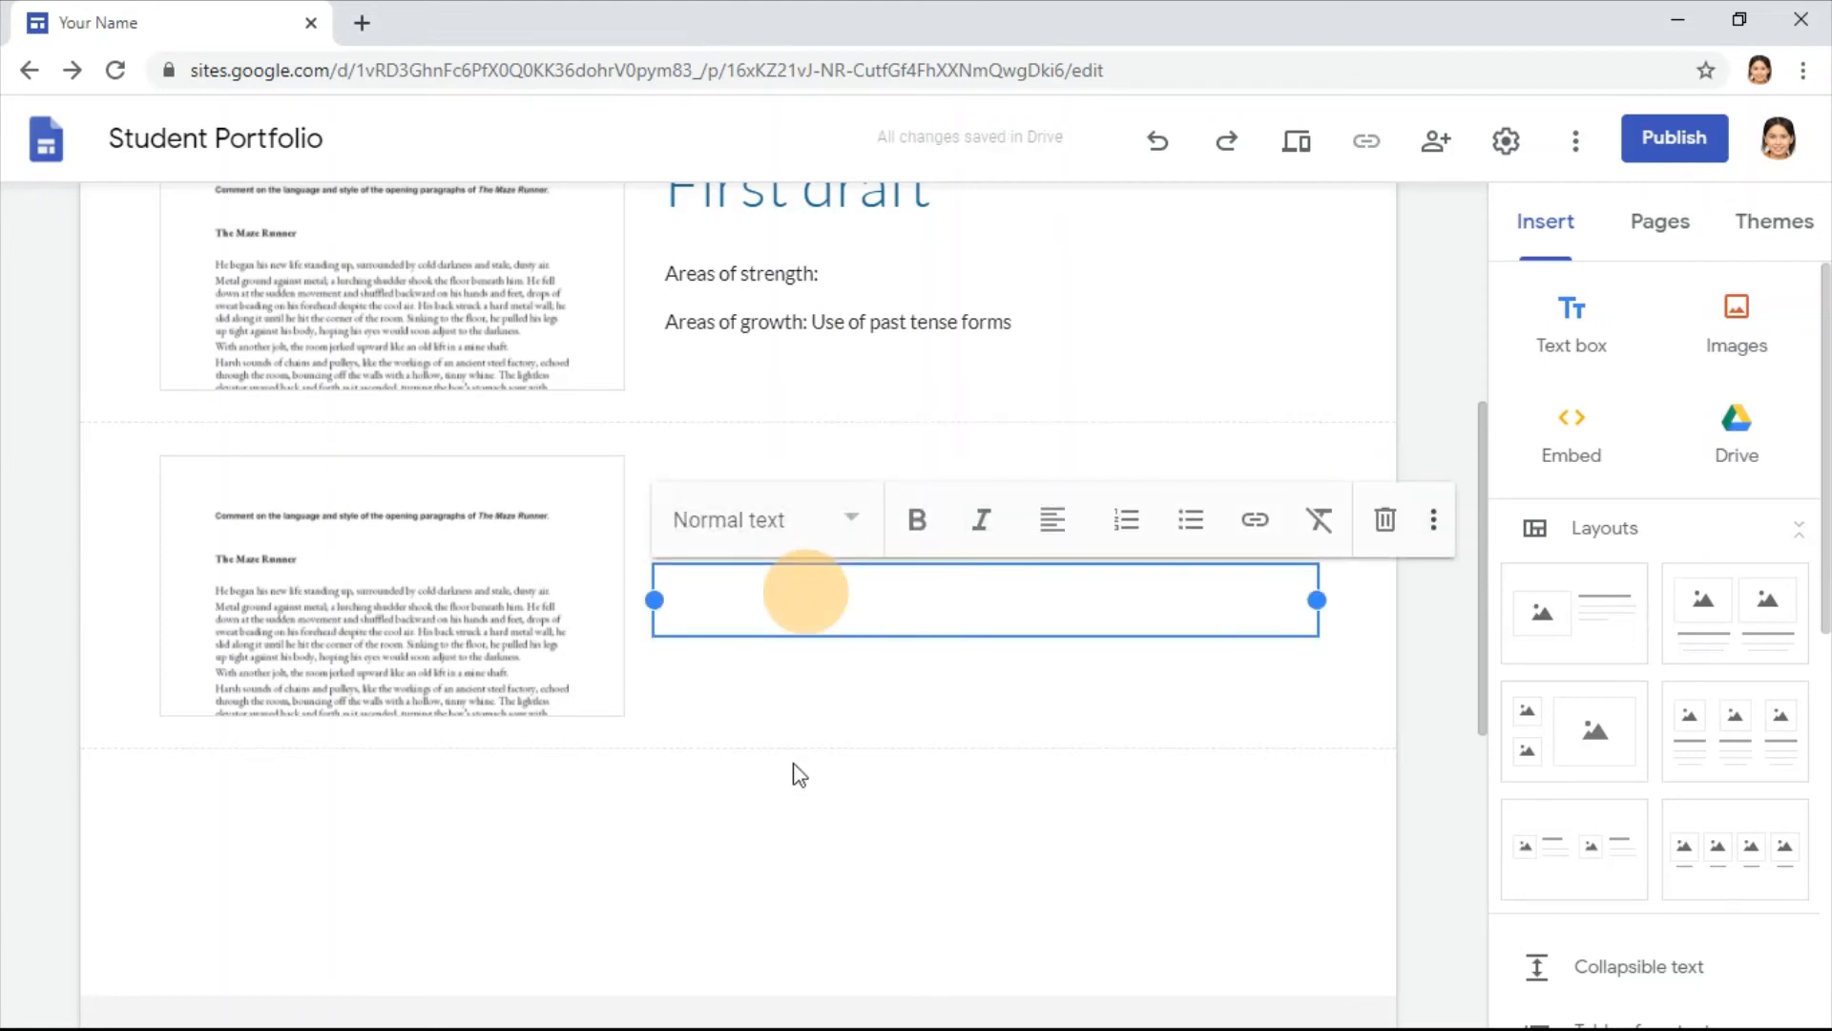
scroll(703, 740, up, 2)
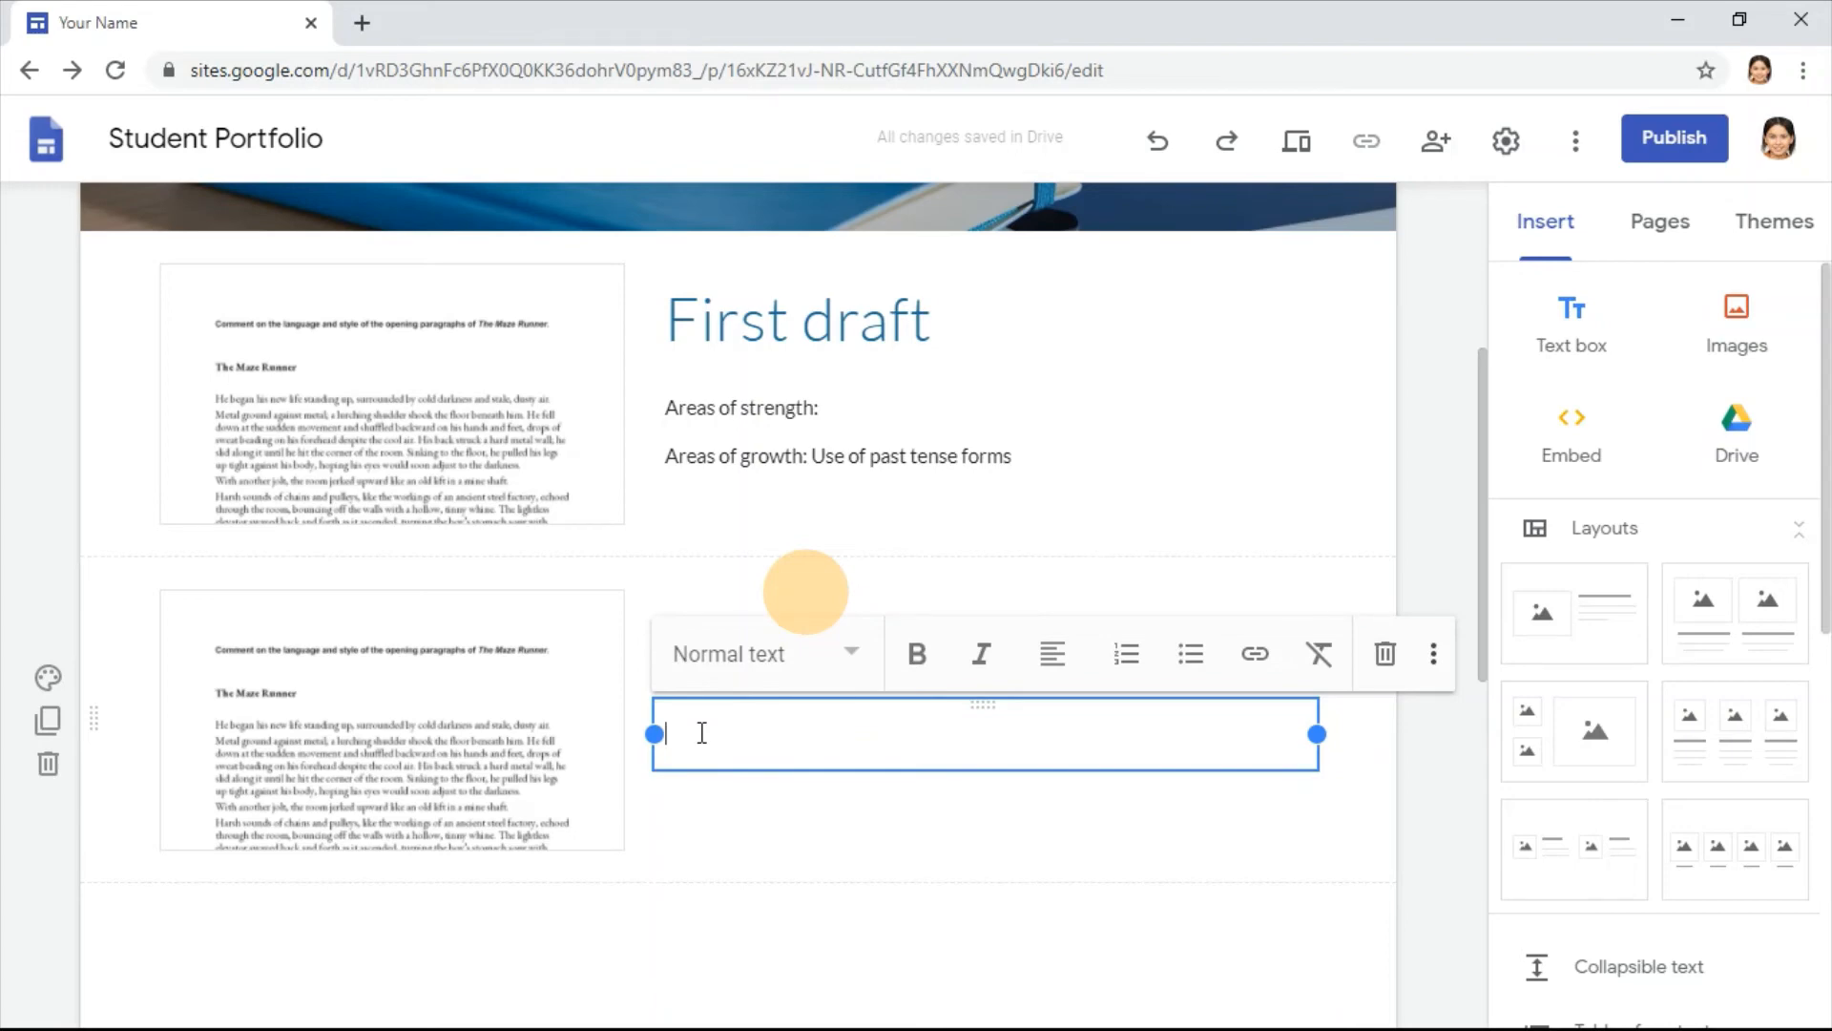
click(1431, 798)
scroll(1432, 798, up, 4)
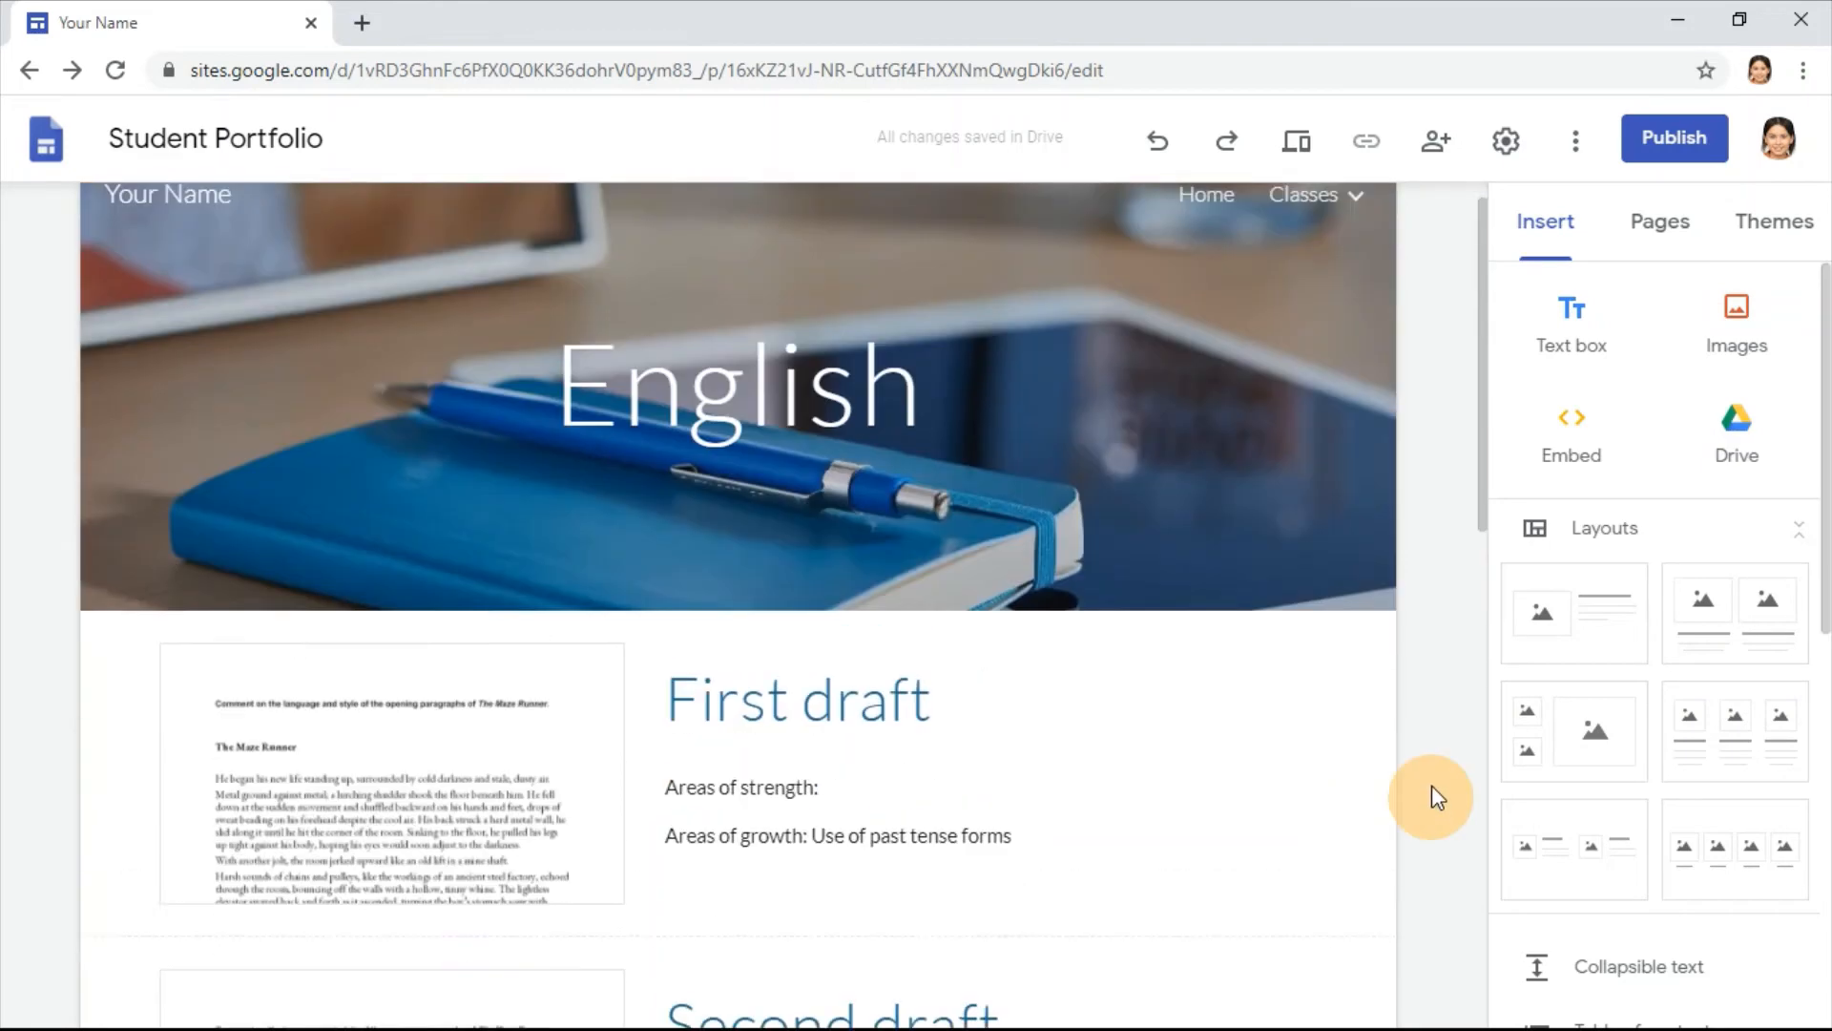
scroll(1432, 787, up, 1)
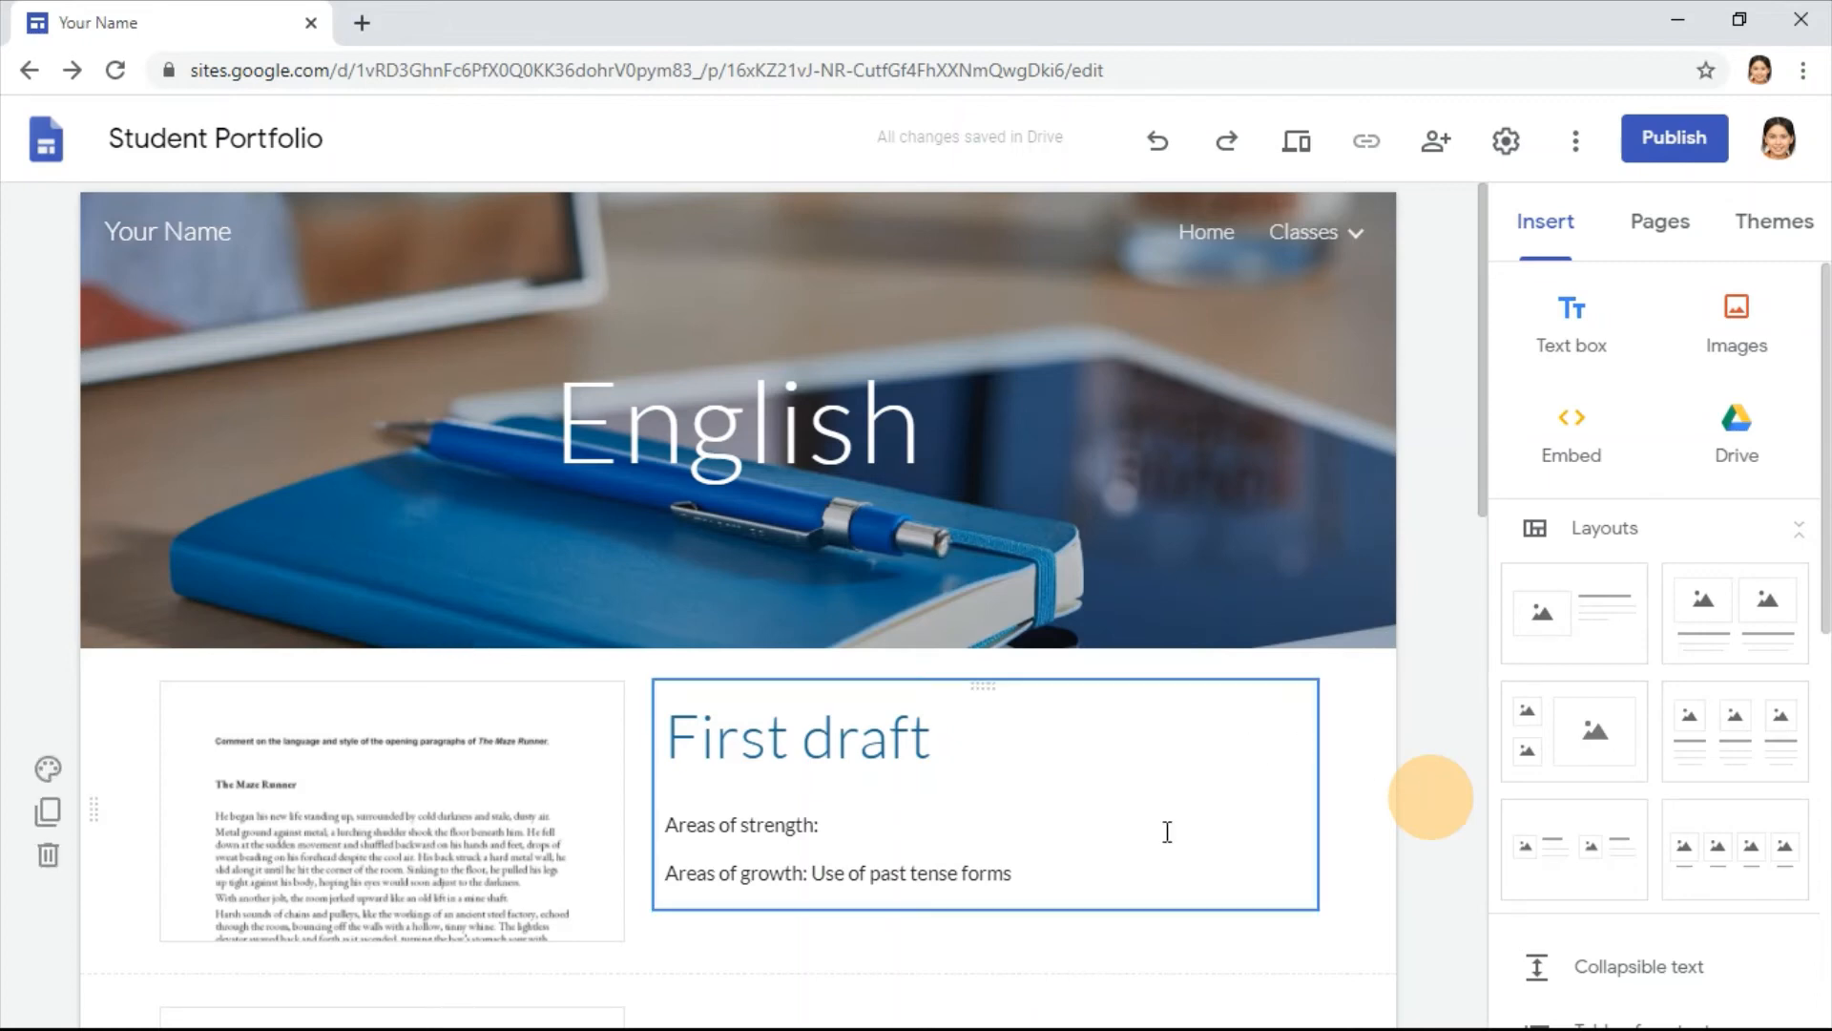
Step: Review the site's sharing settings for the draft and published site links, leaving them as they are
click(1442, 149)
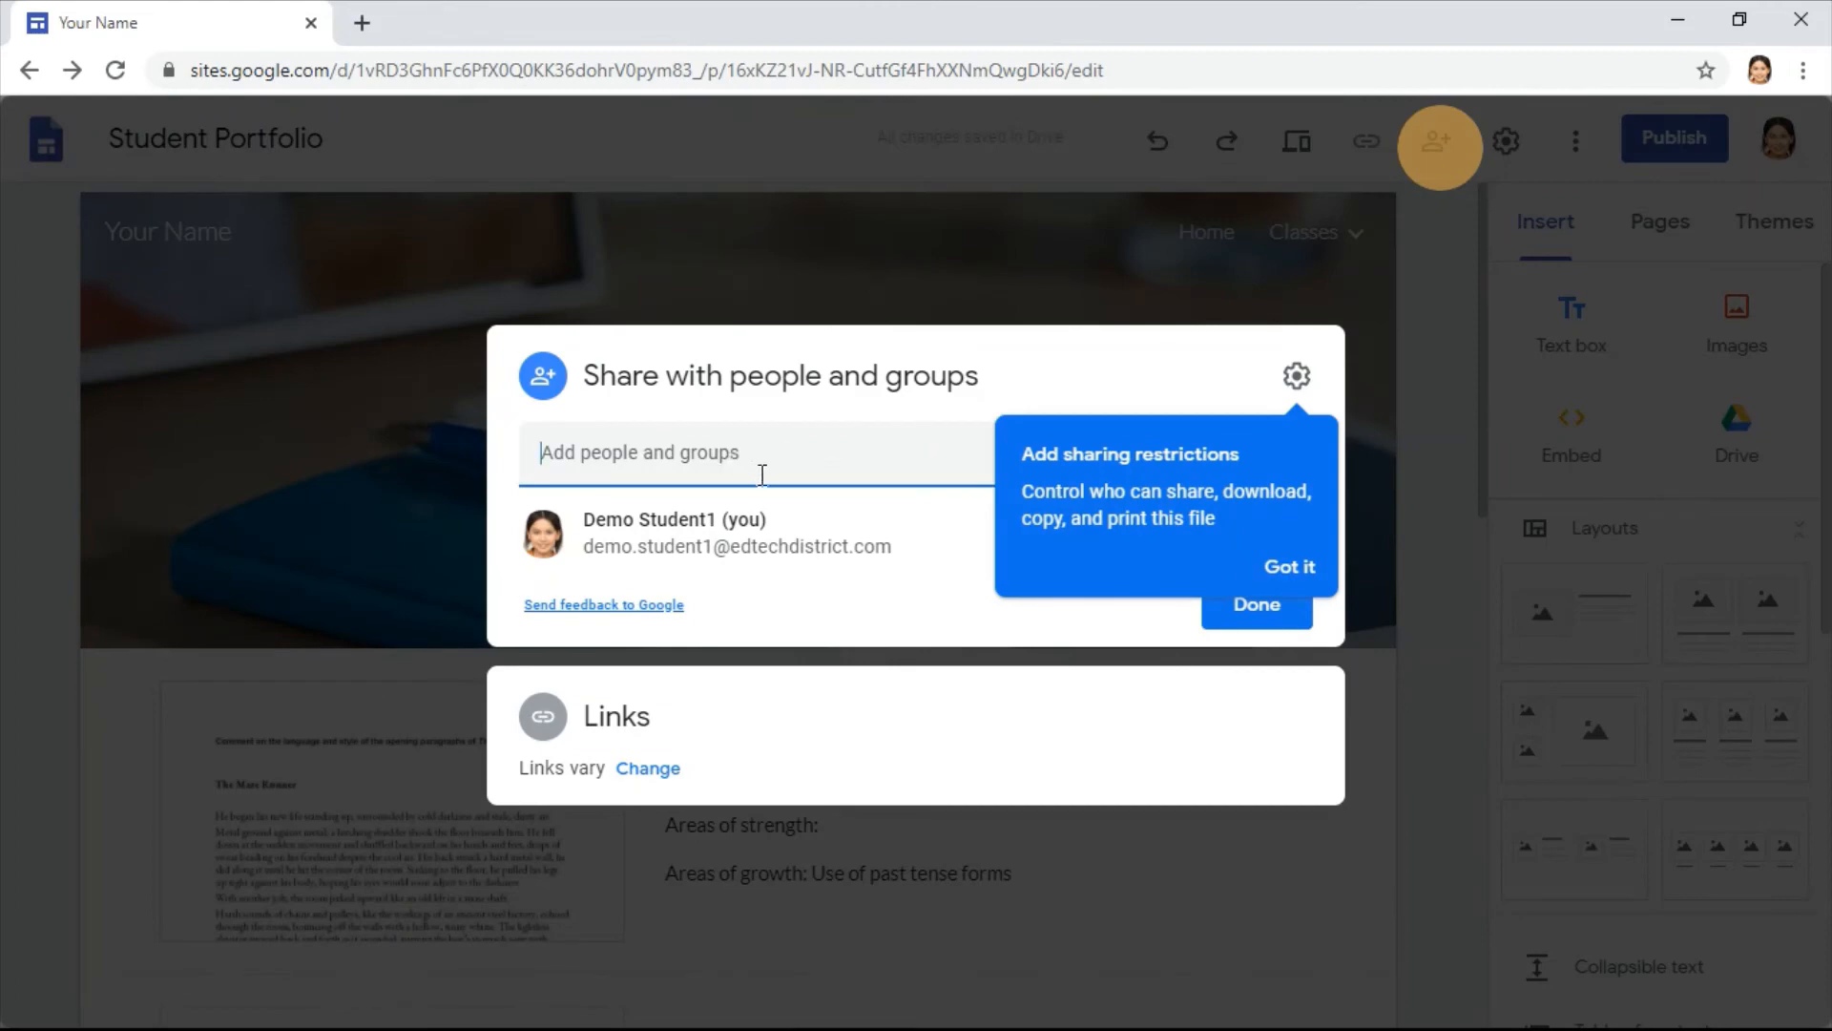
click(639, 769)
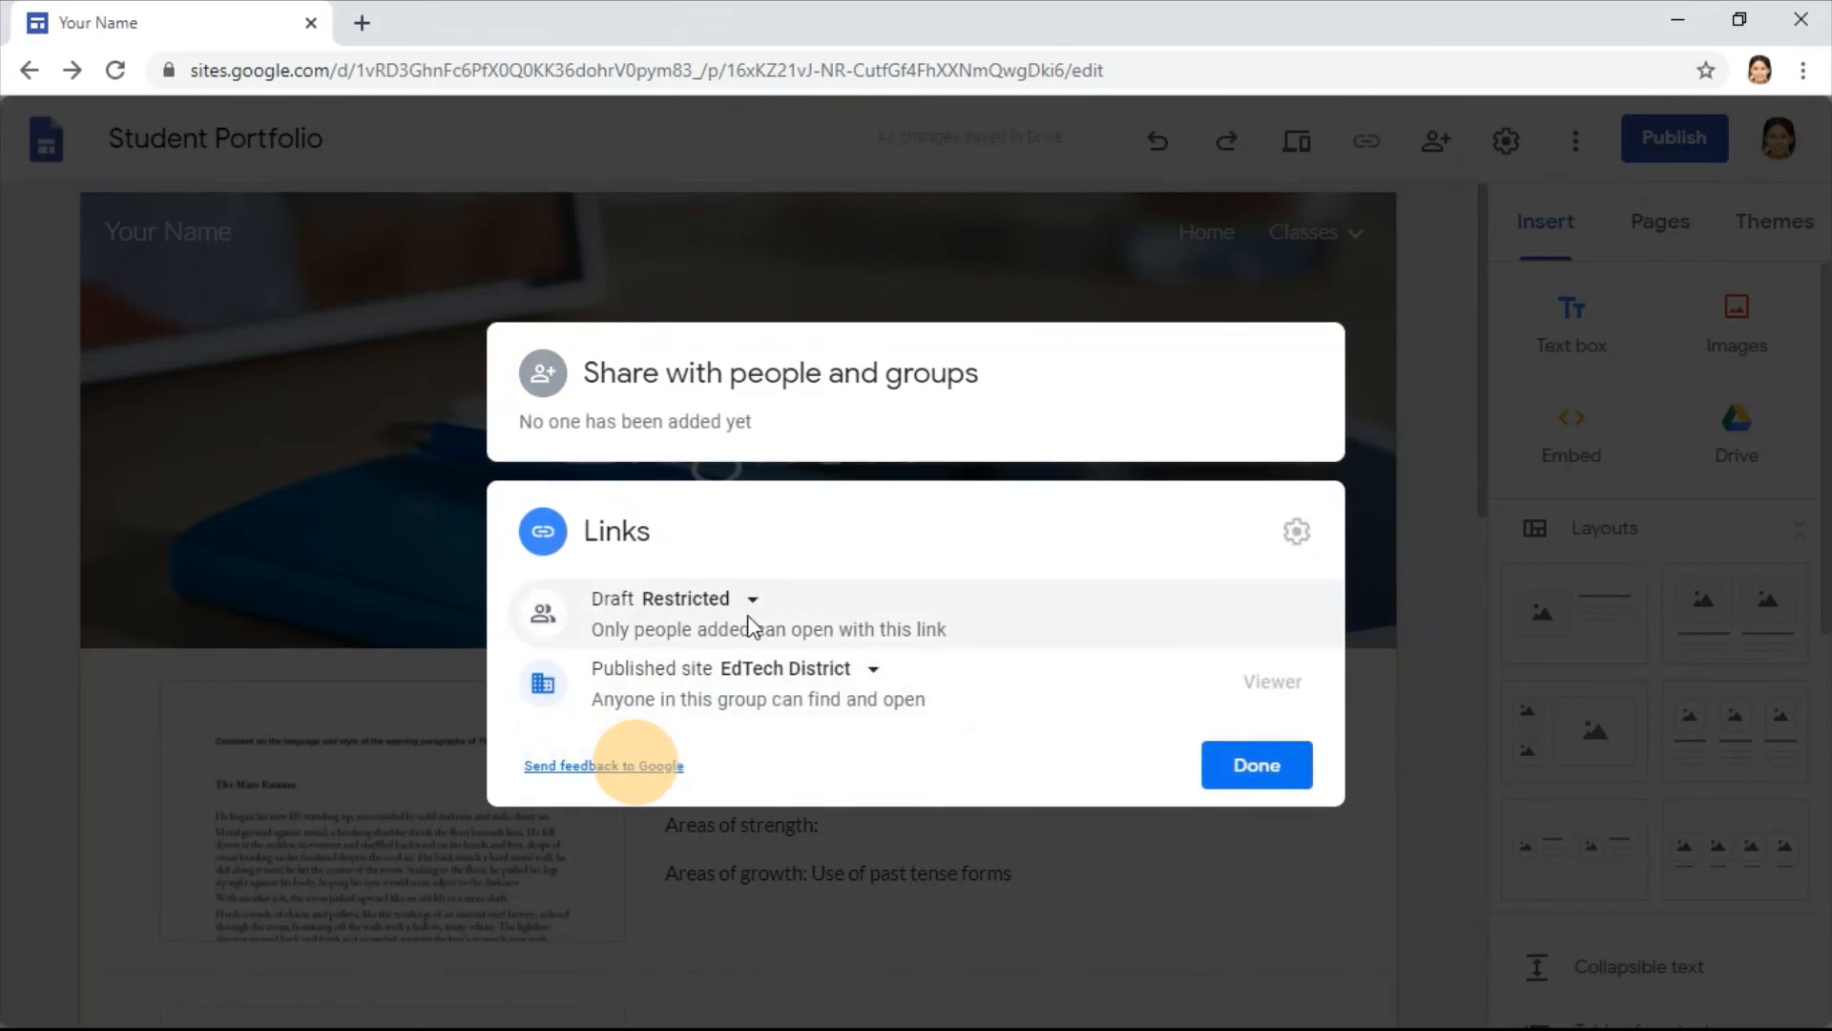
click(730, 600)
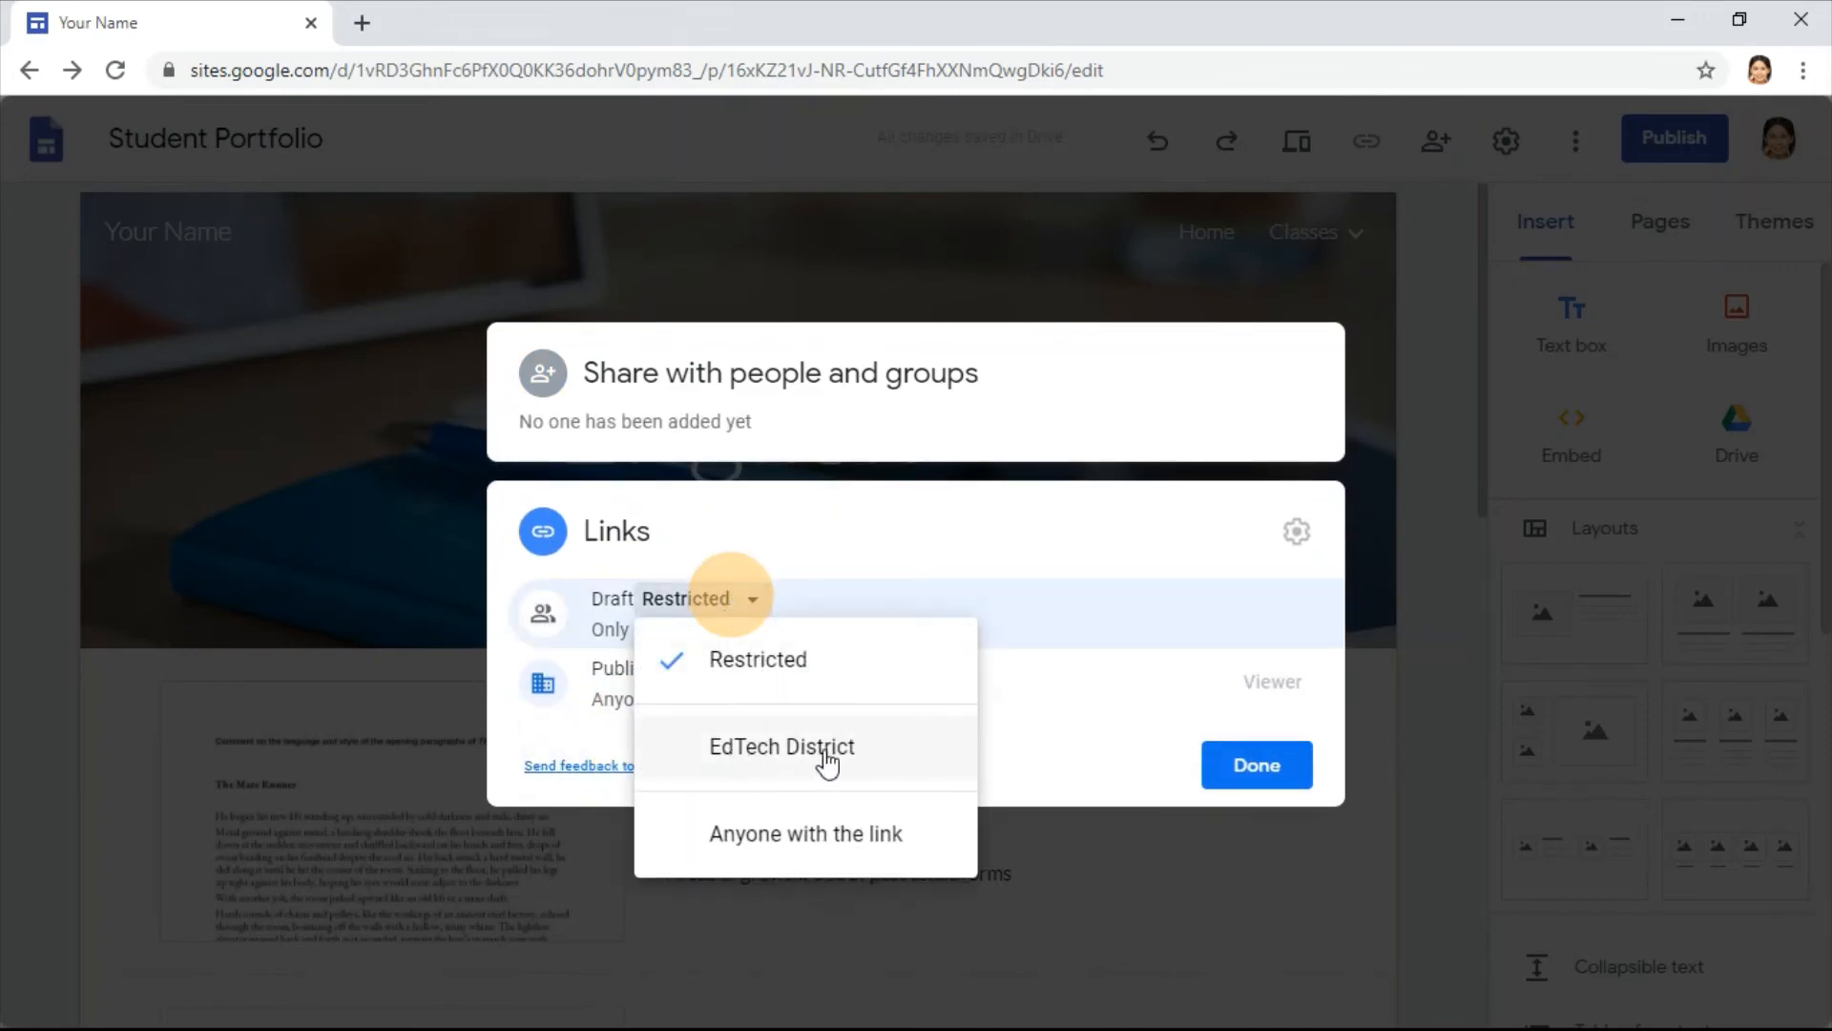
click(1080, 683)
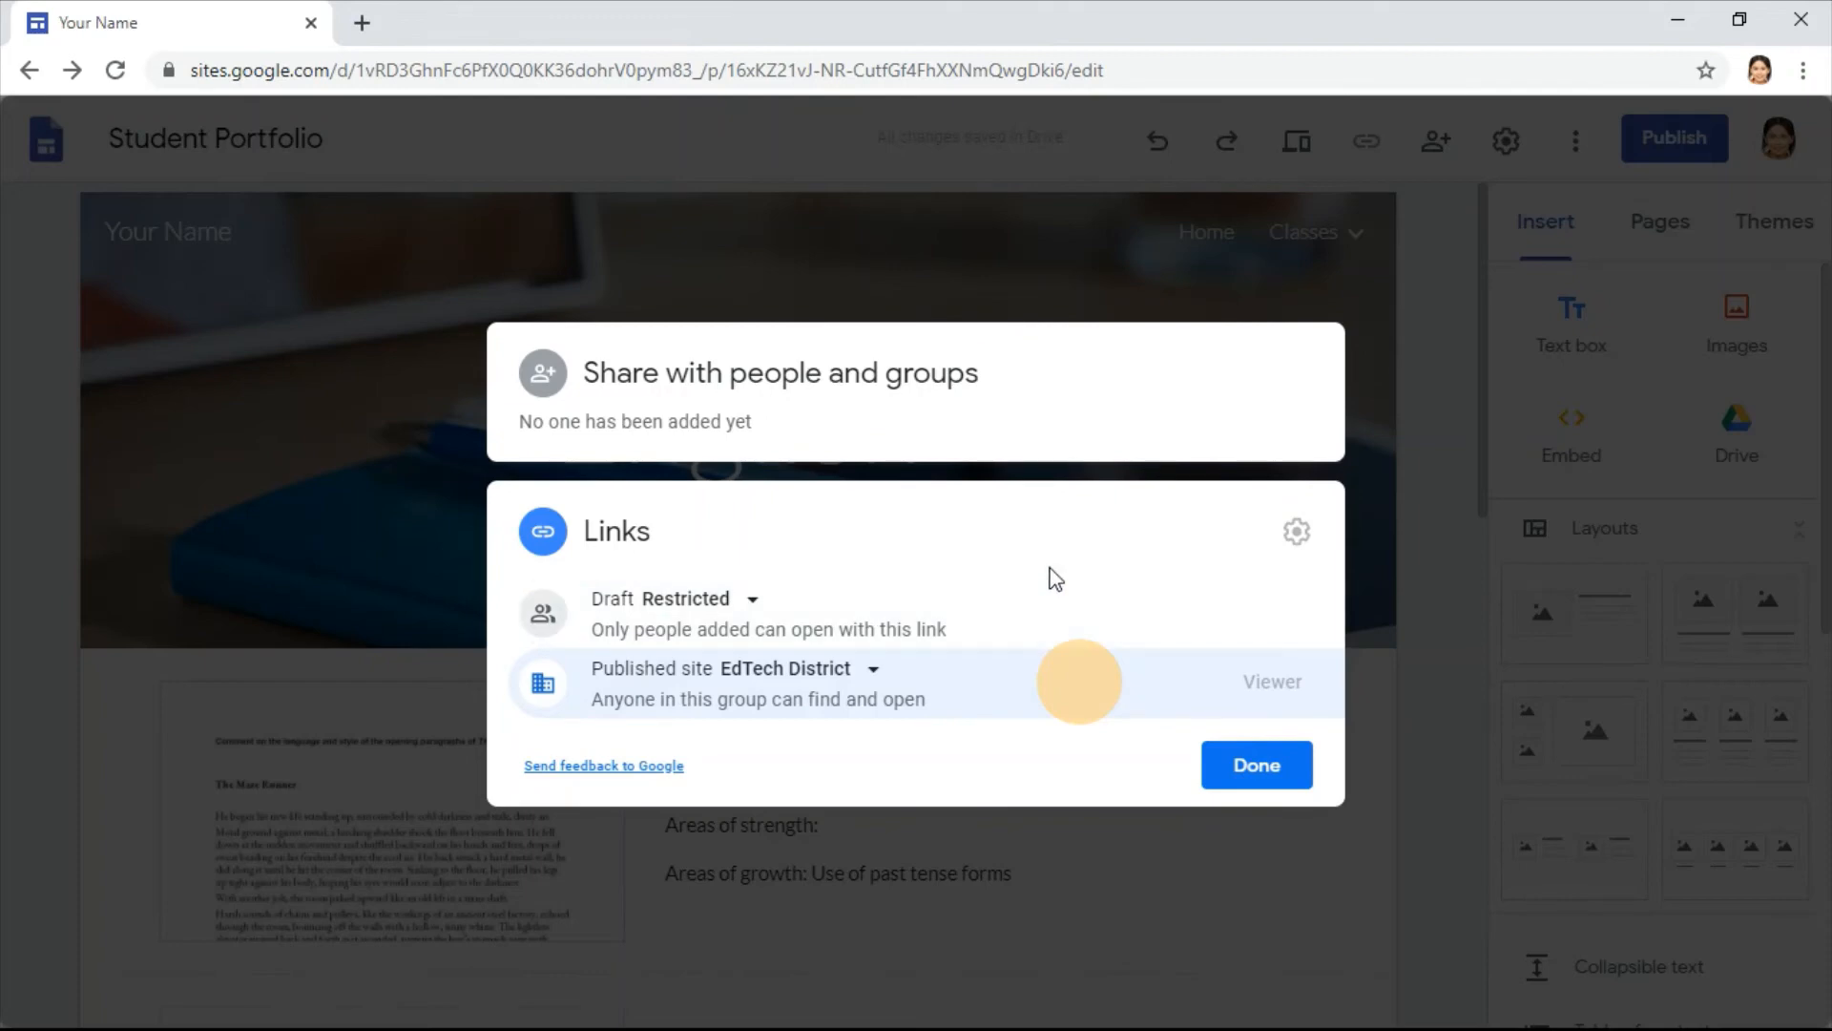
click(1239, 768)
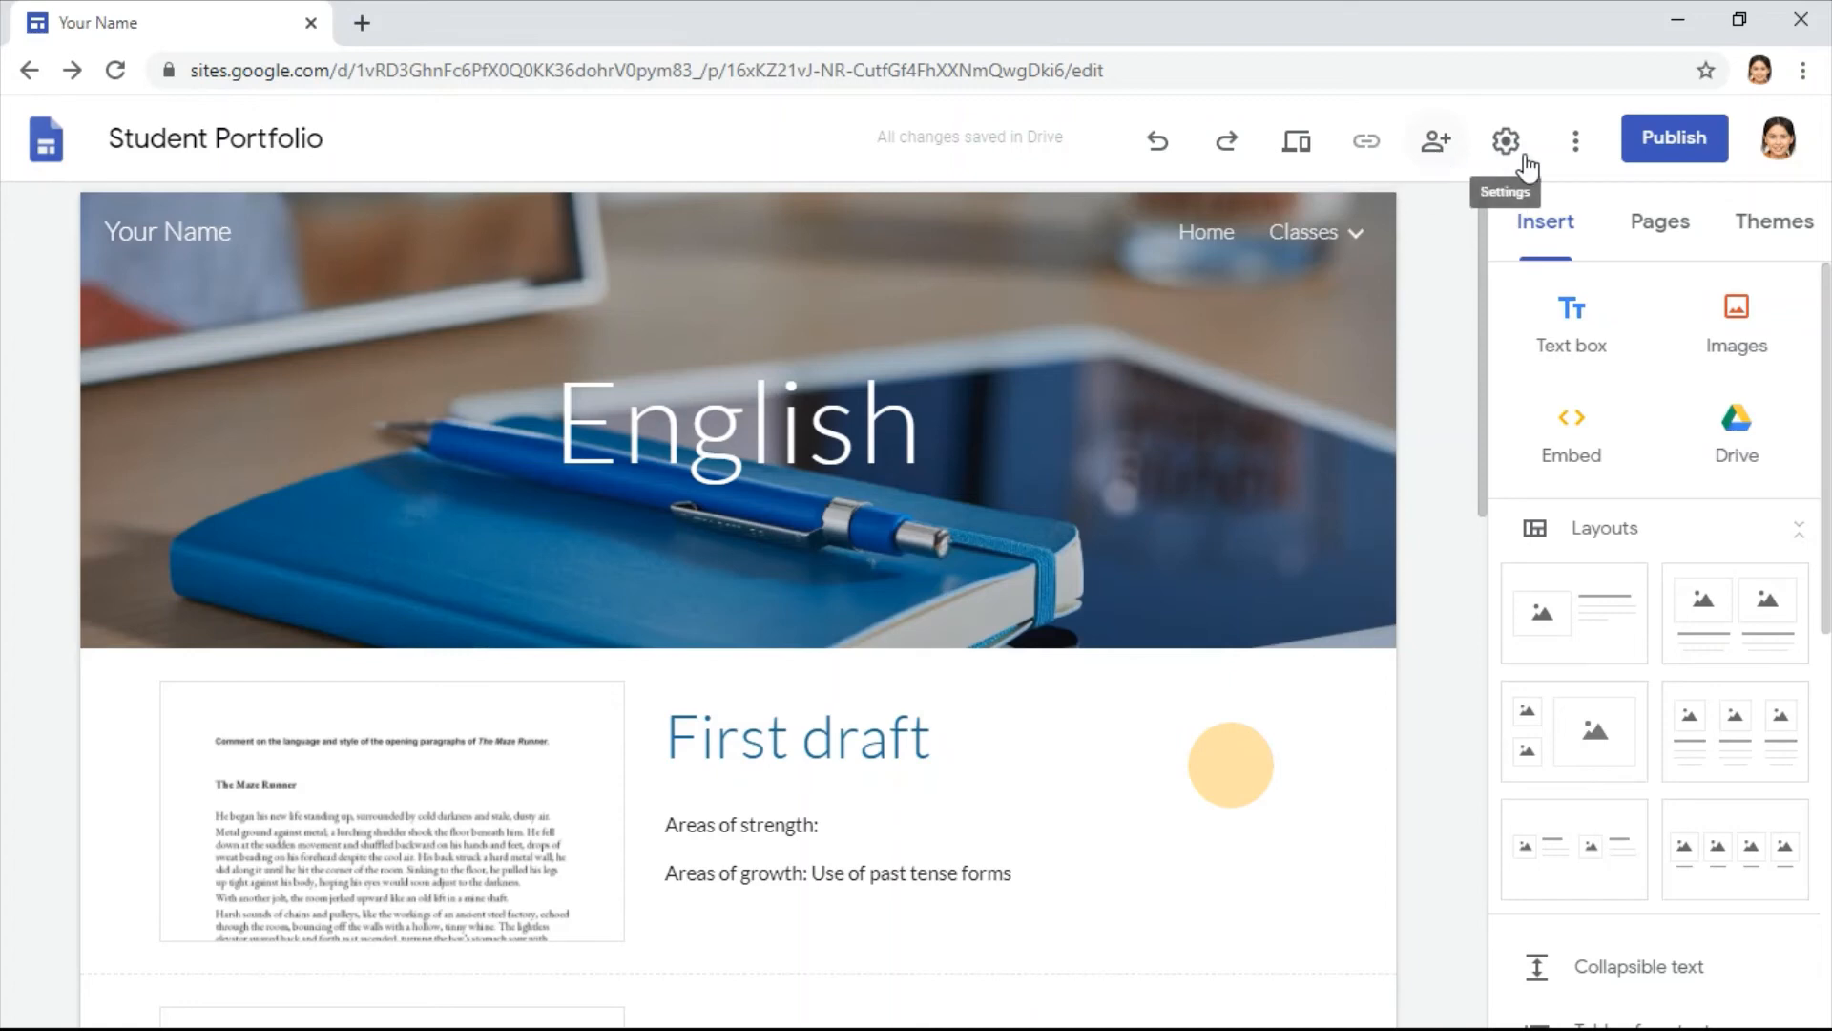
Step: Start publishing the site and set its web address to "my-portfolio"
click(1670, 156)
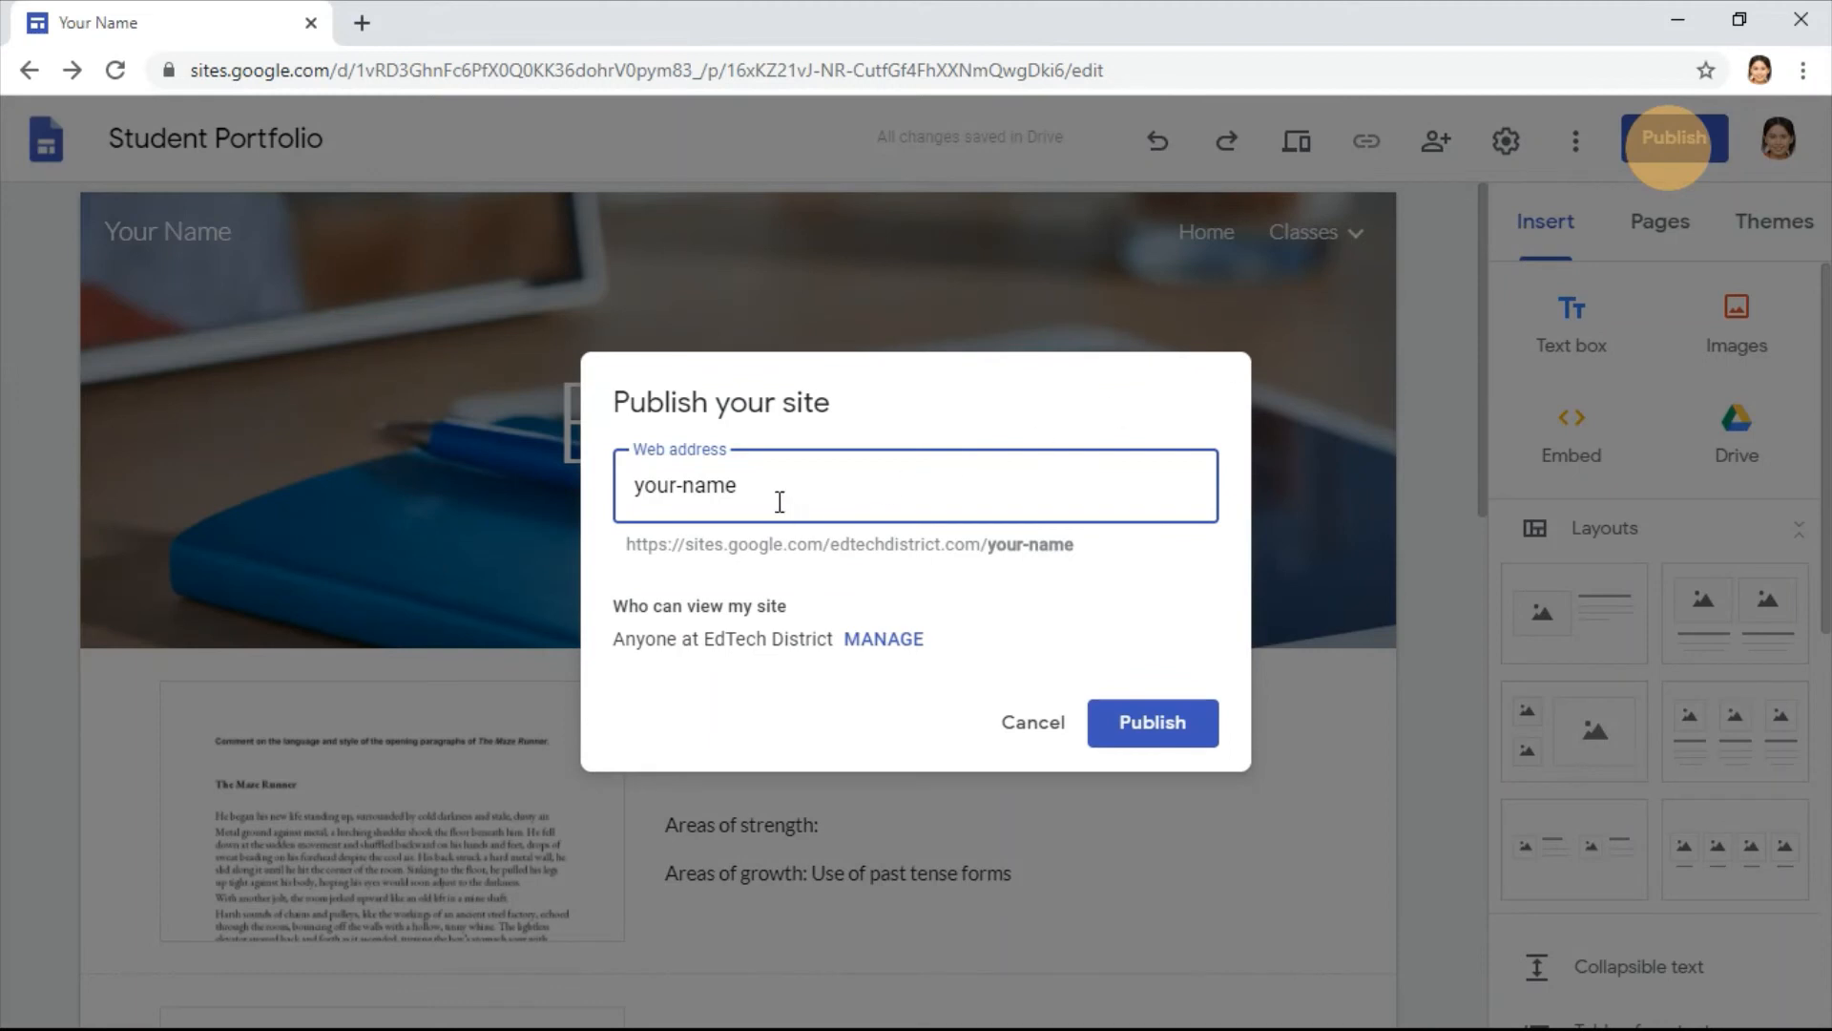
drag(749, 497, 637, 496)
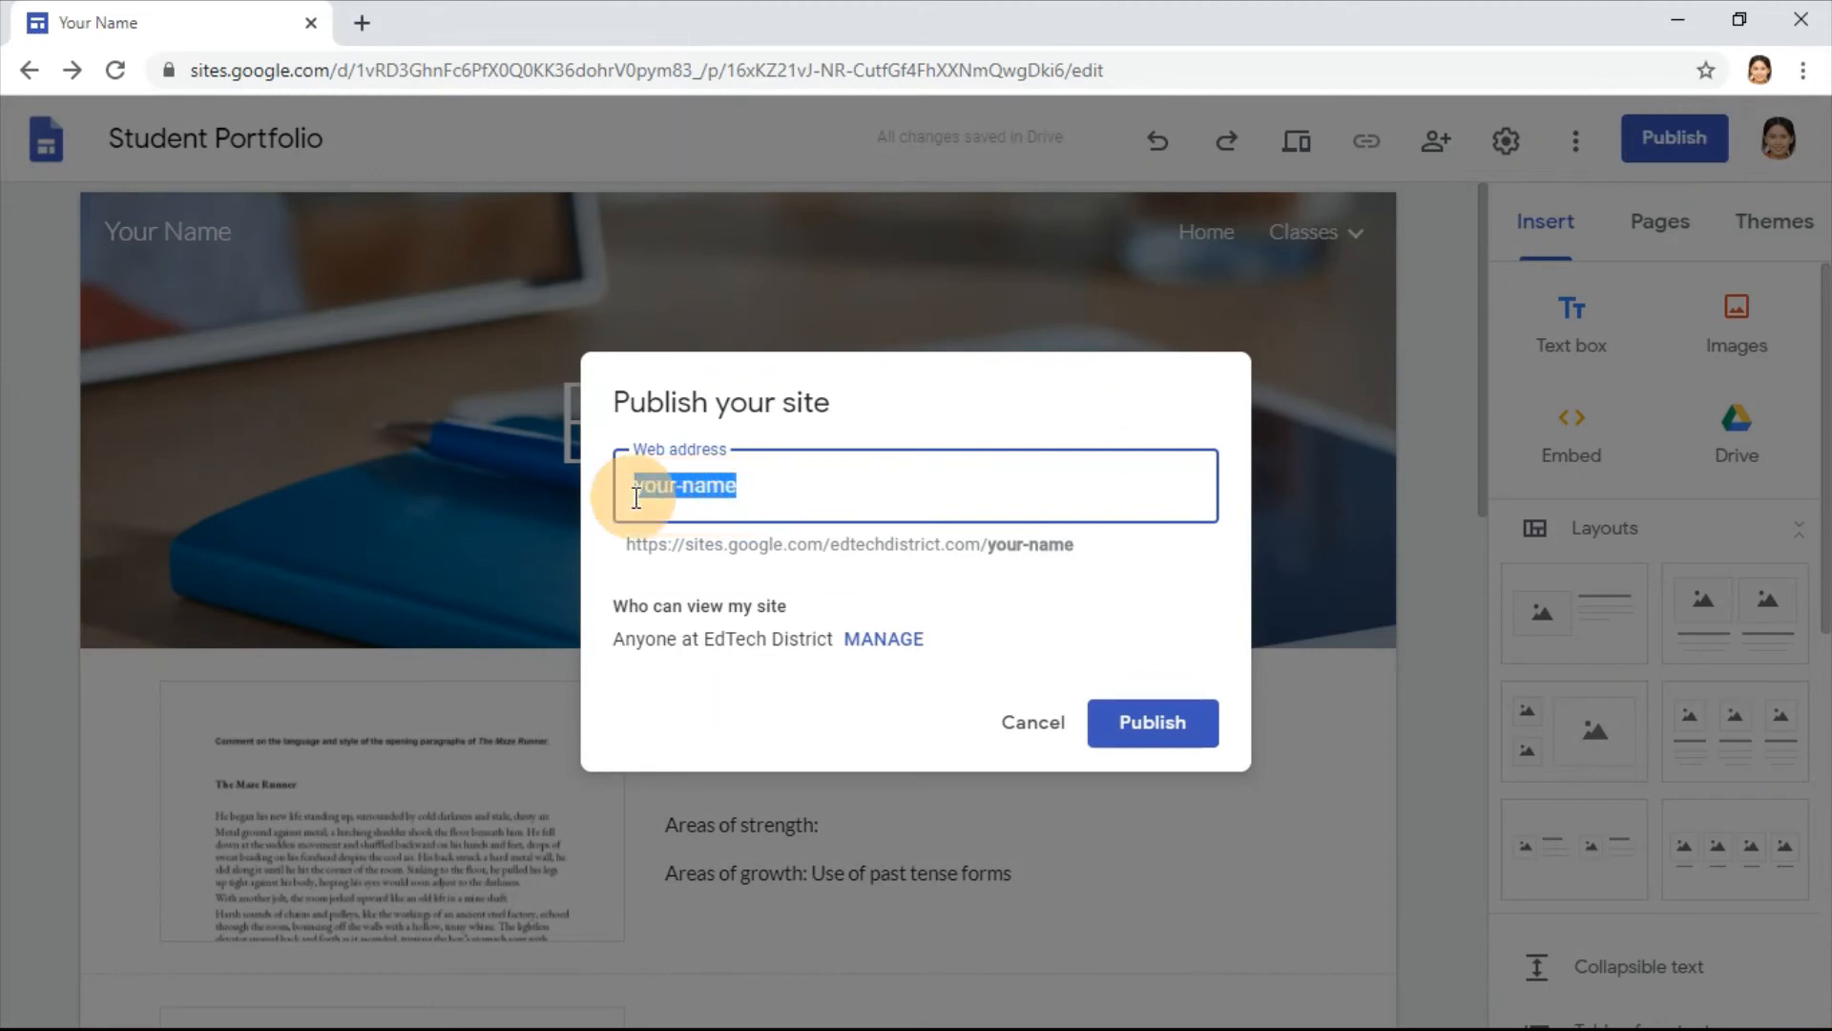
text(my-portfolio)
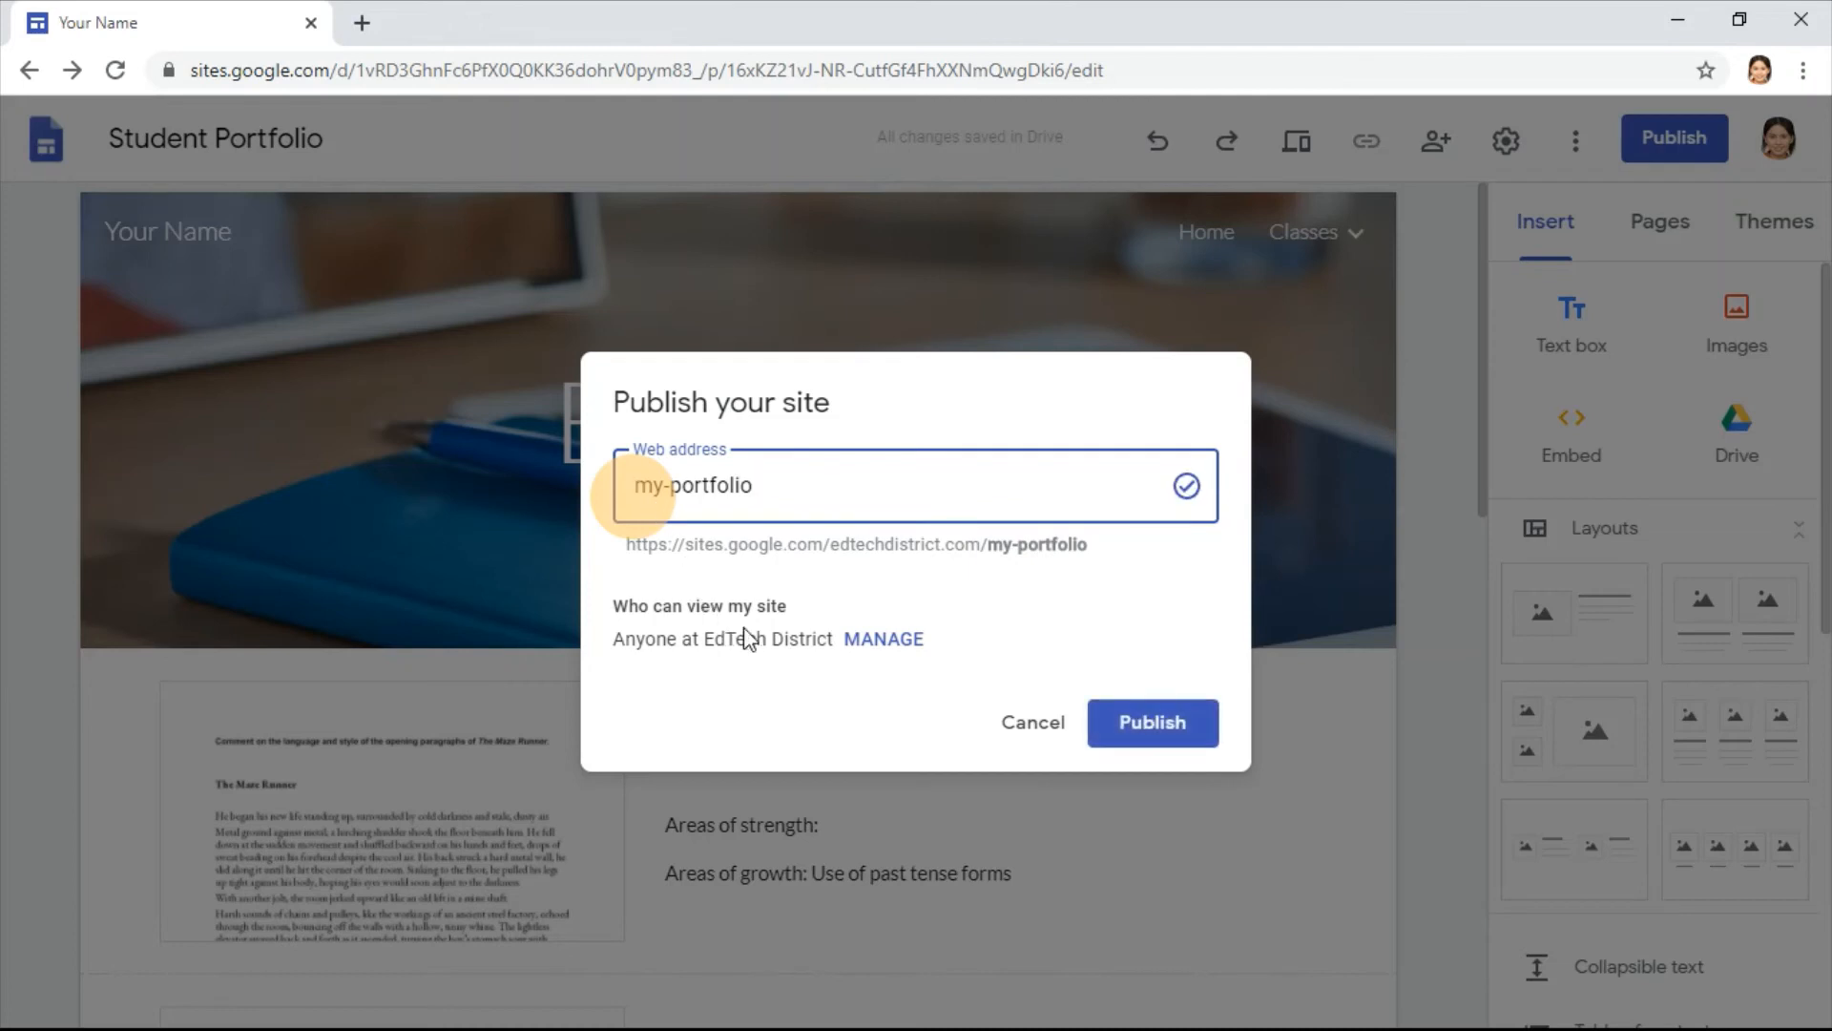
Step: Change who can view the published site to Public and return to the publishing settings
drag(616, 607, 792, 611)
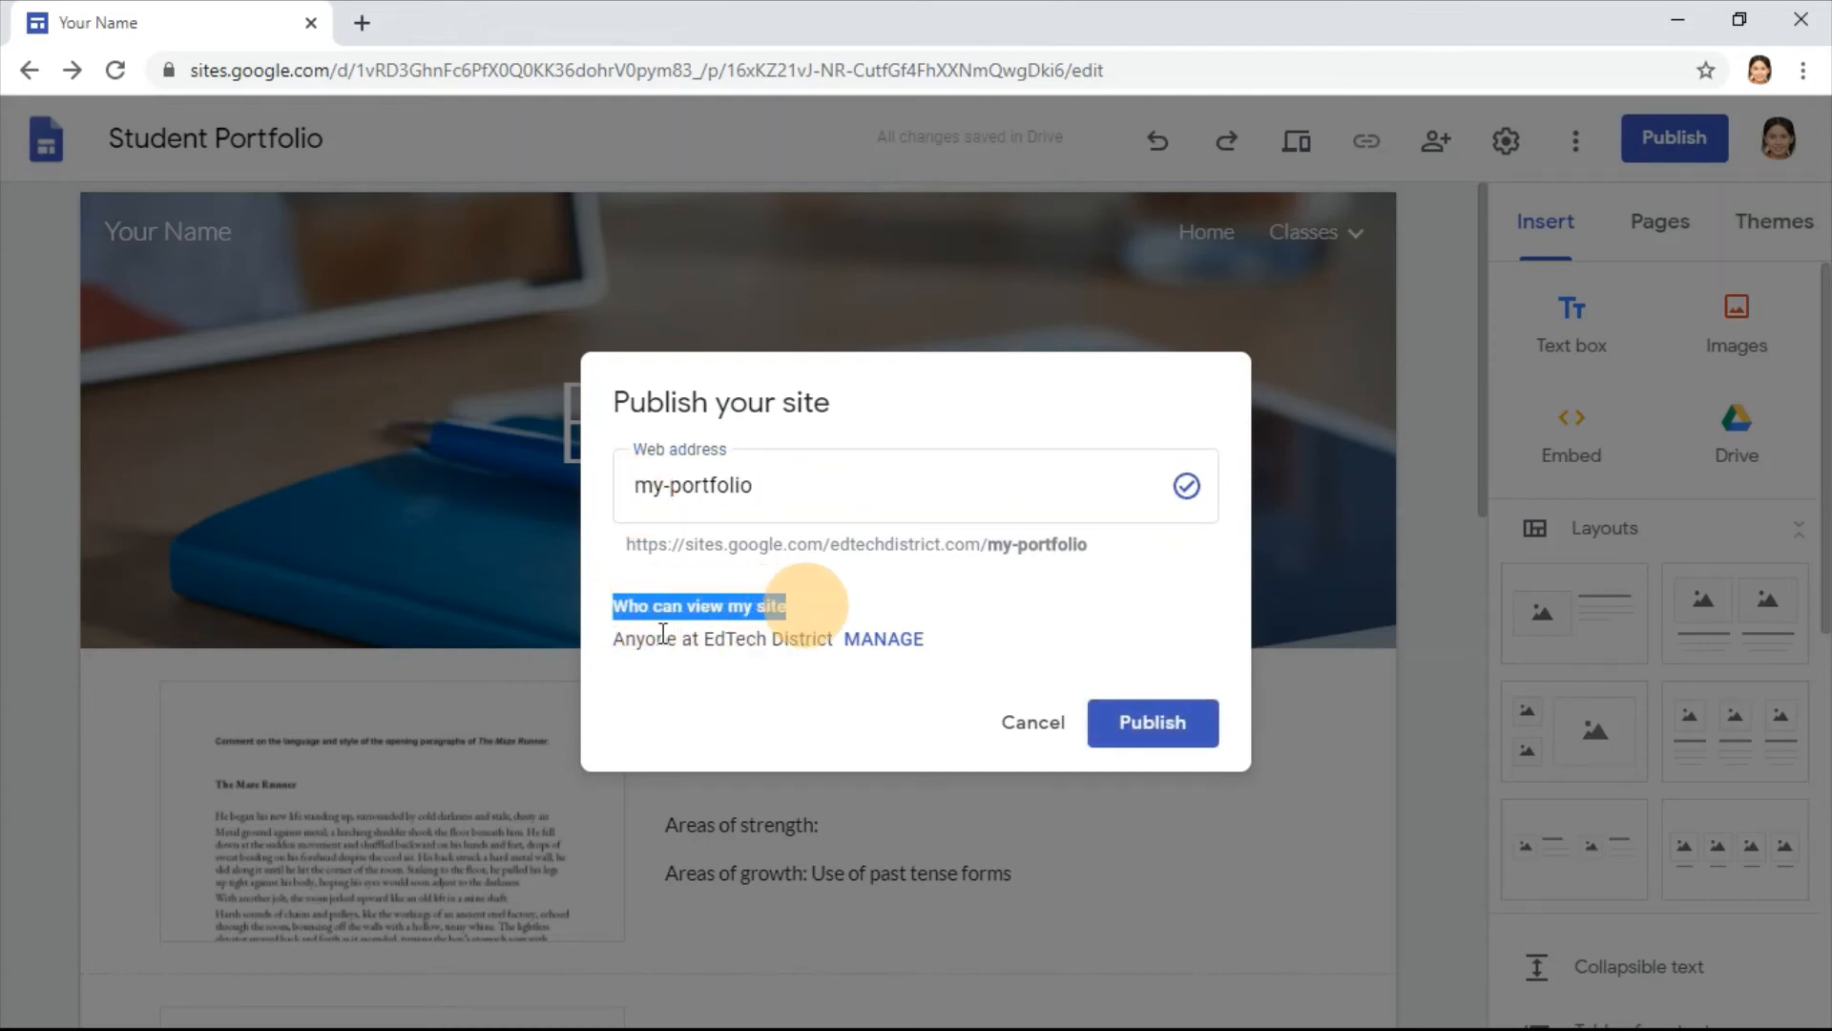
click(872, 641)
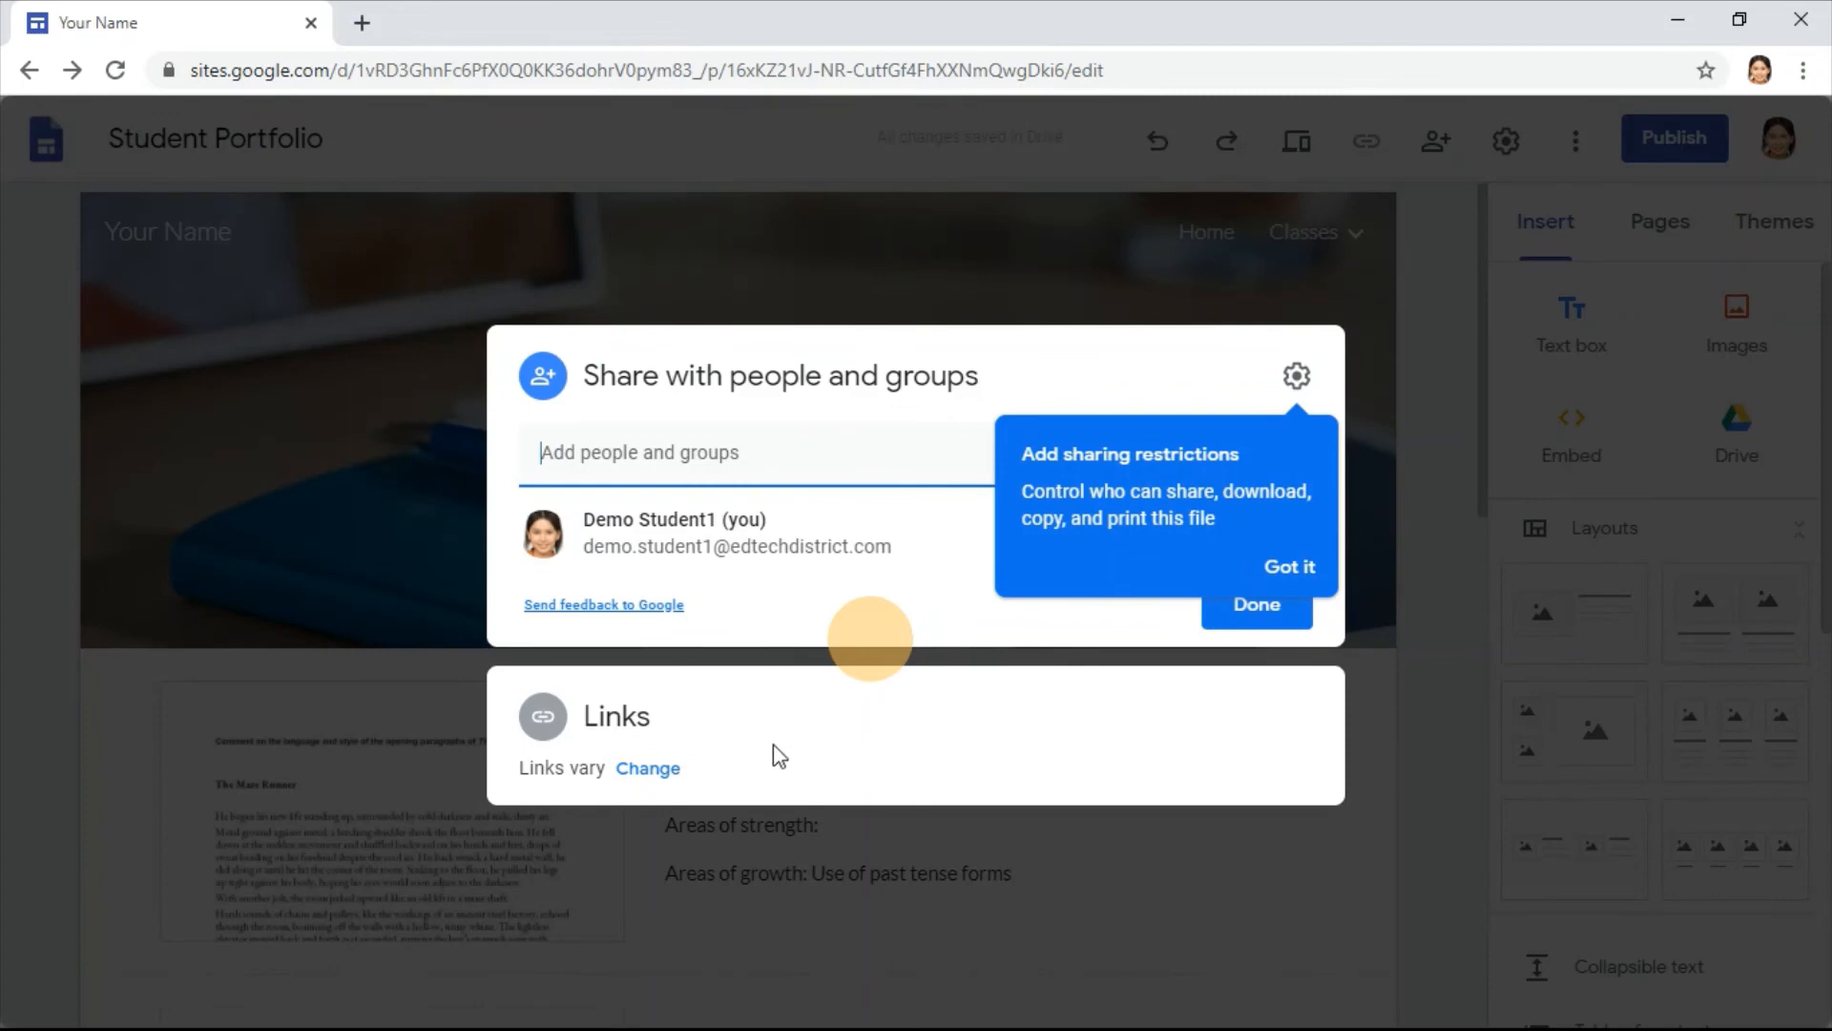
click(648, 768)
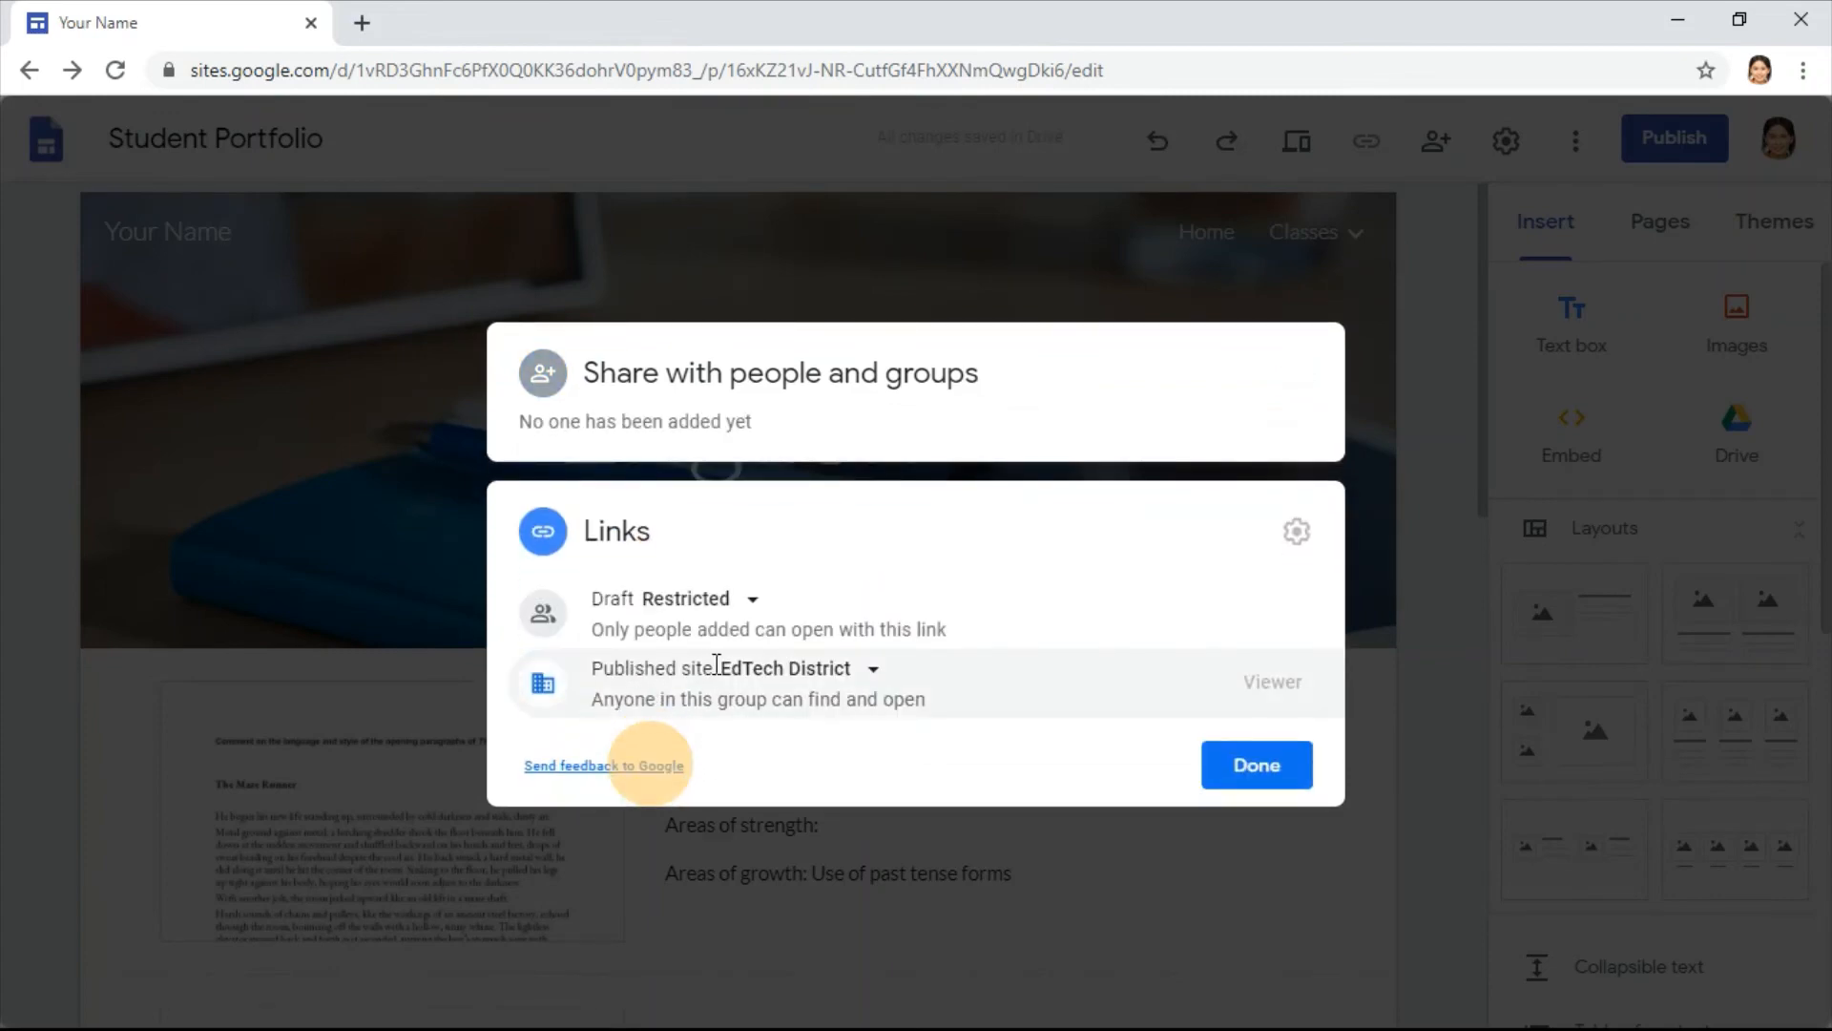
click(869, 671)
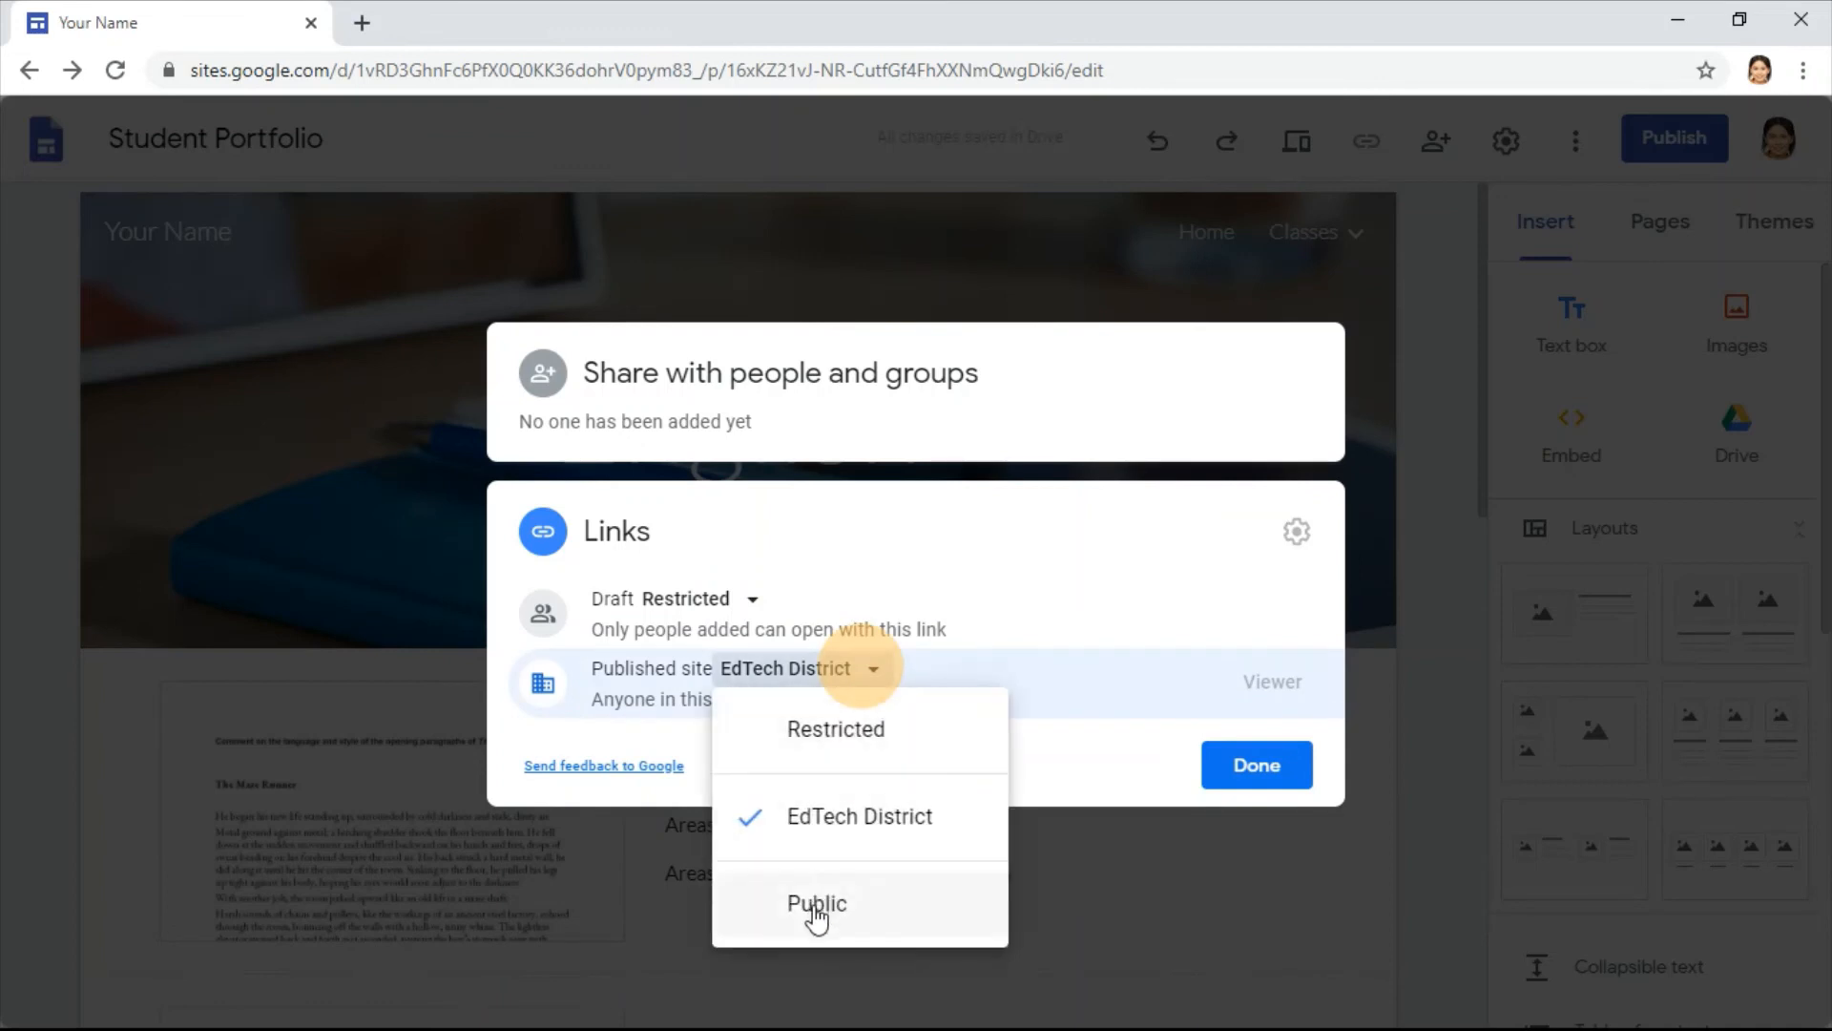
click(814, 904)
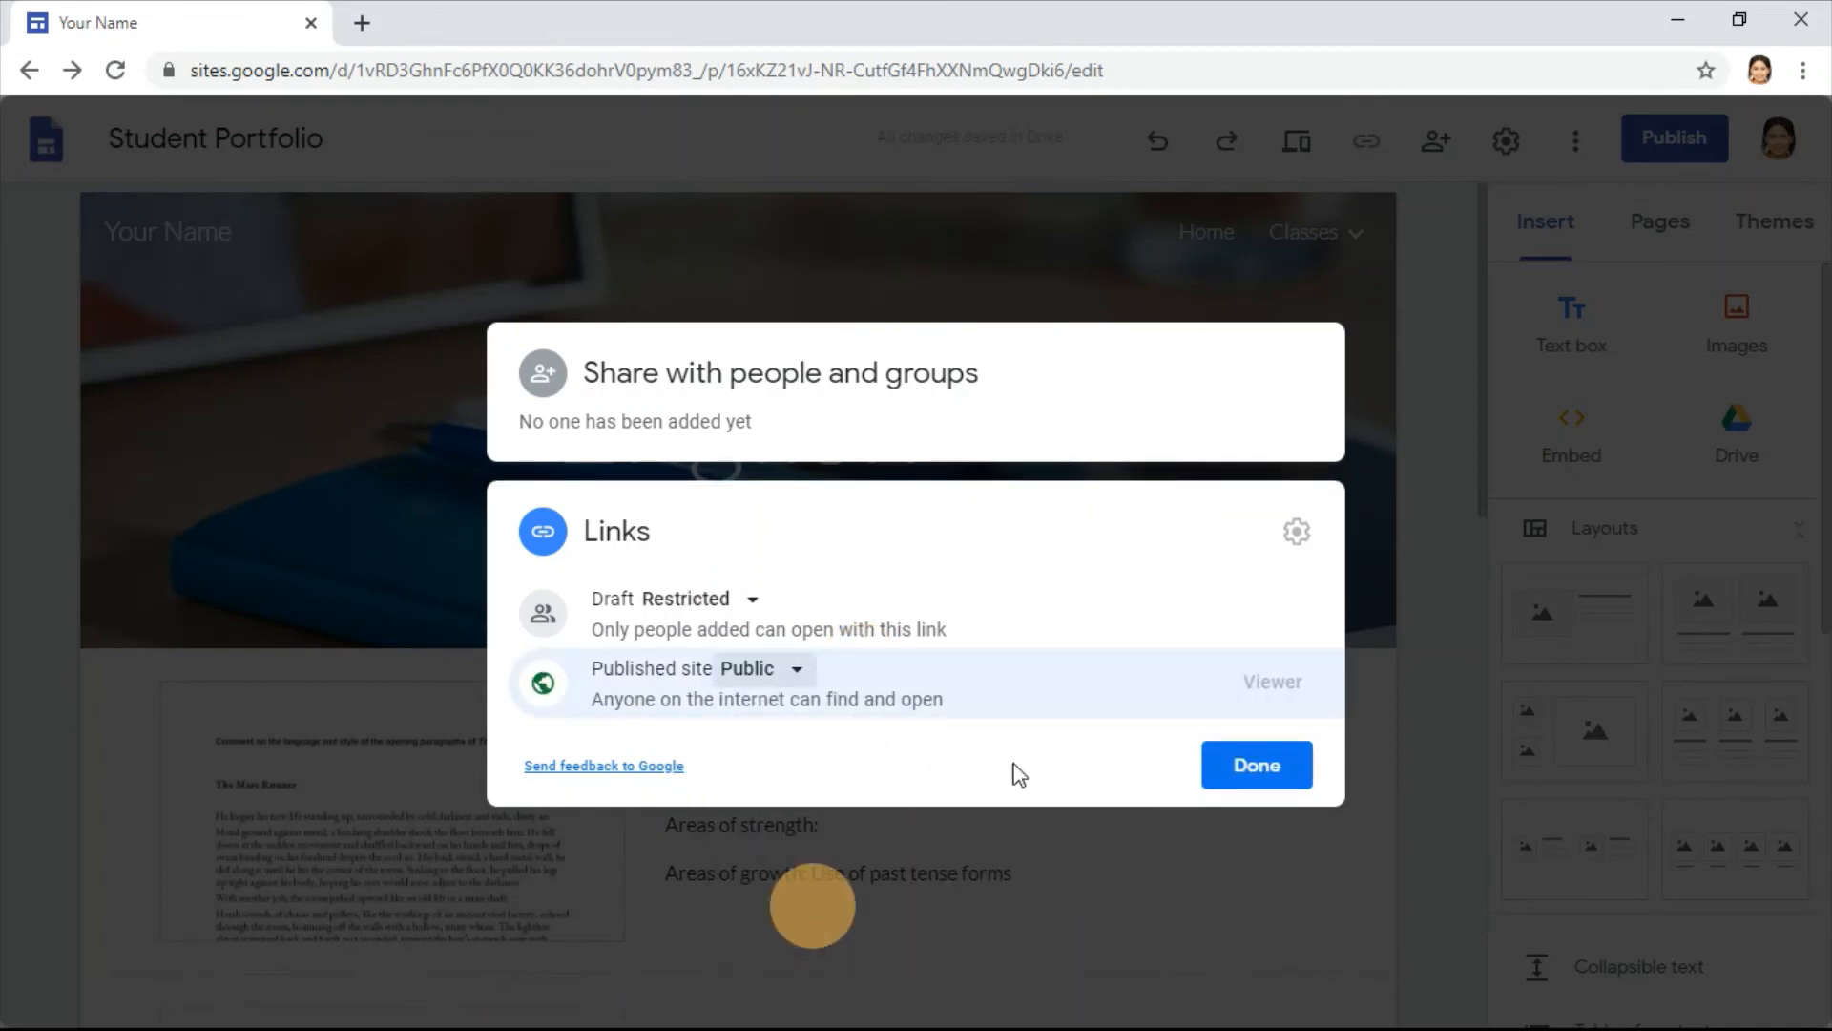
click(1260, 754)
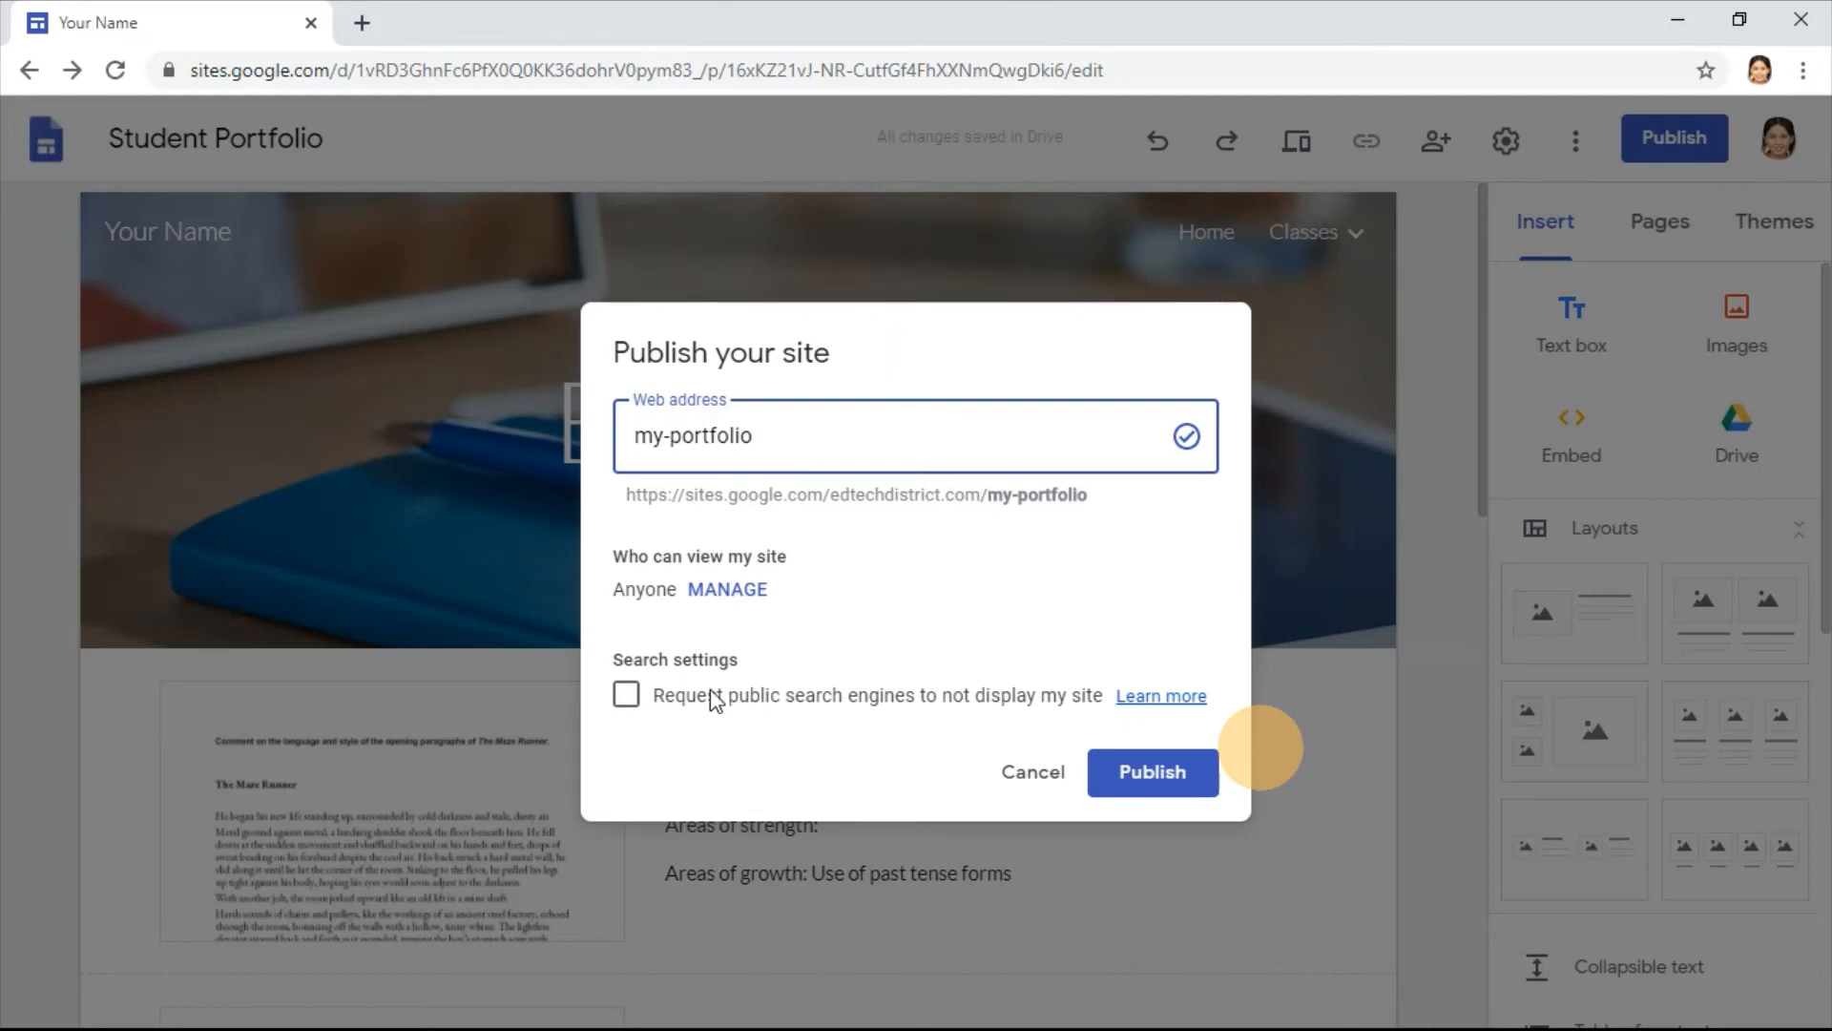
Step: Request that public search engines not display the site, and publish it
click(626, 693)
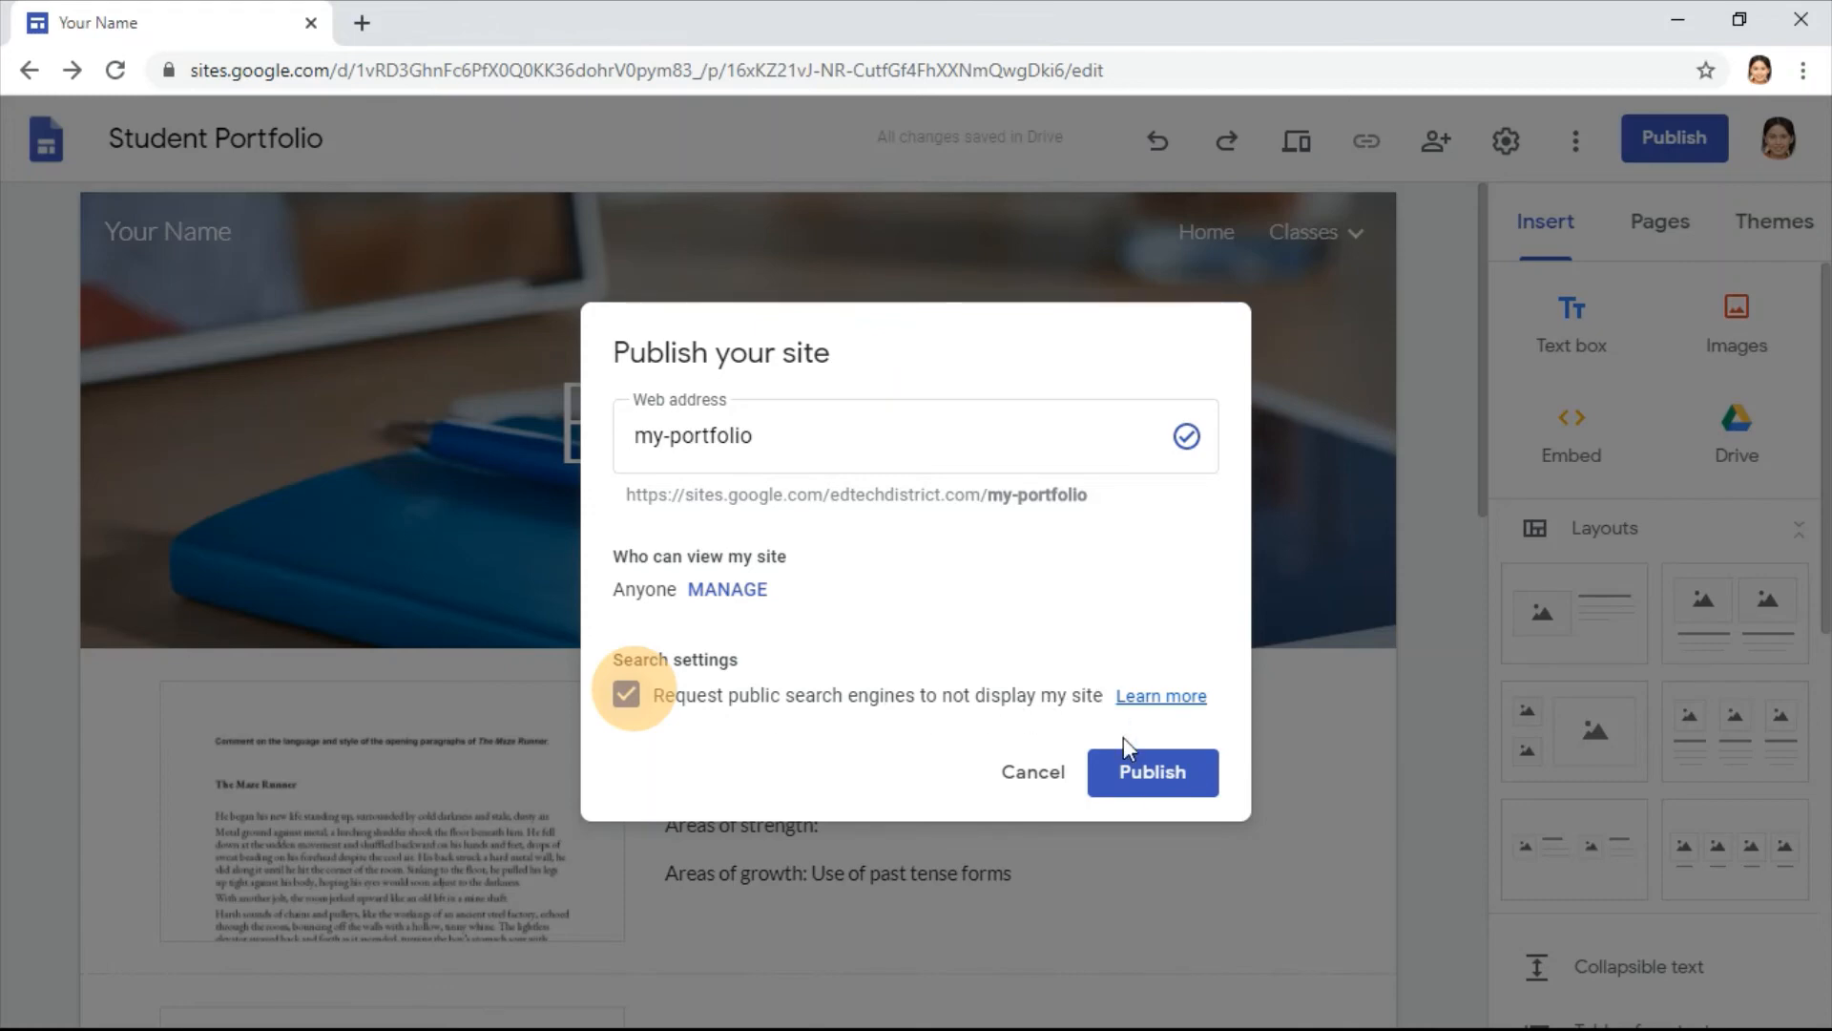
click(1157, 786)
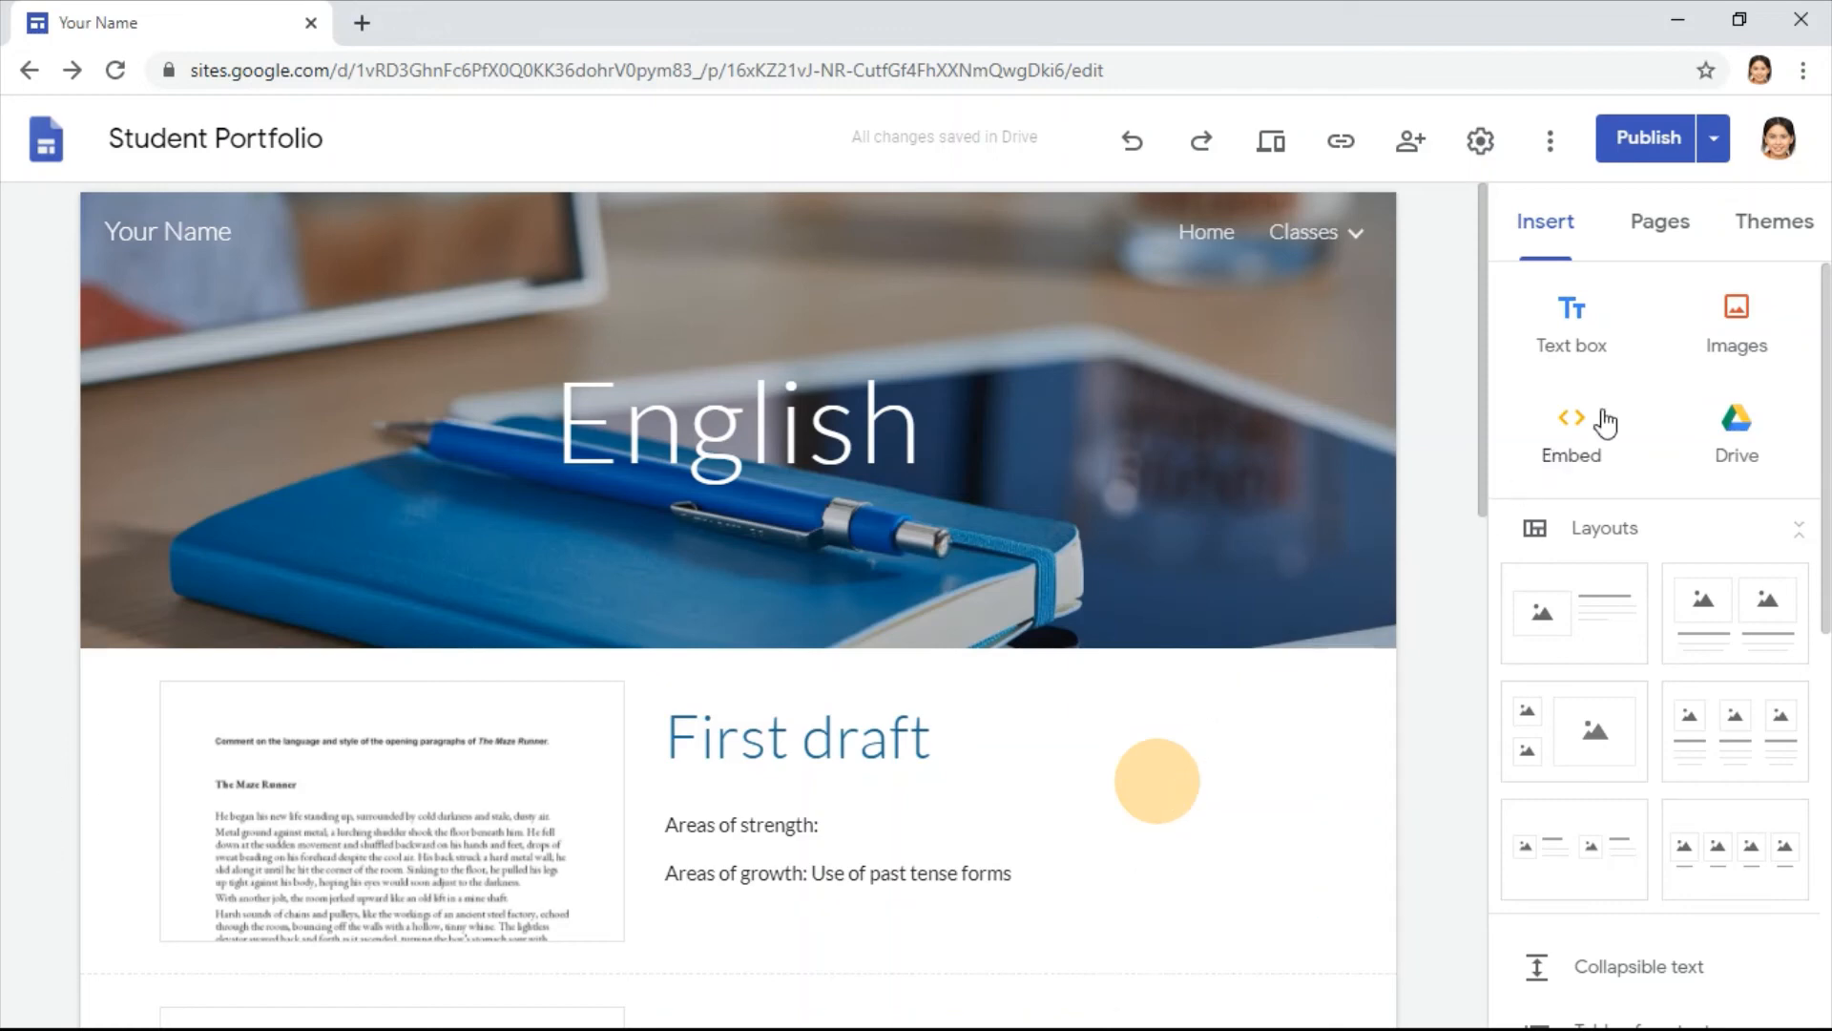
Step: View the published site and examine the English page's First draft and Second draft documents and the action-plan calendar
click(1718, 146)
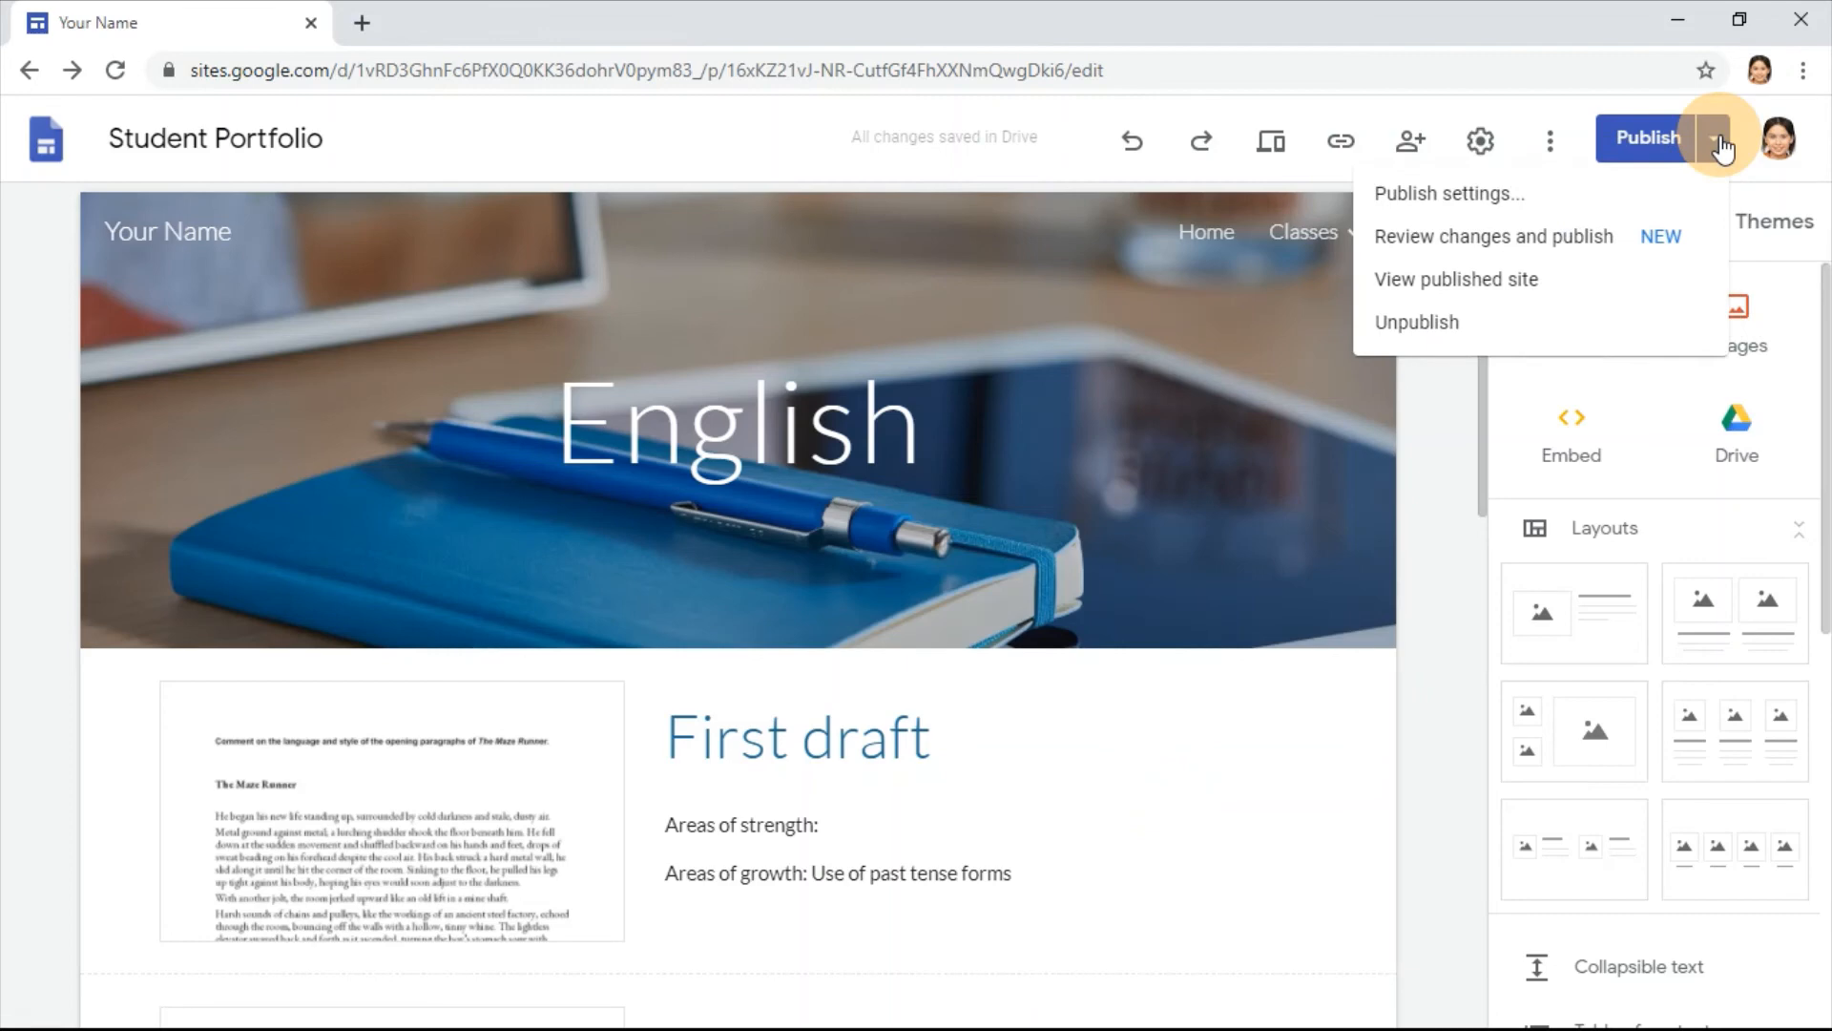
click(1458, 279)
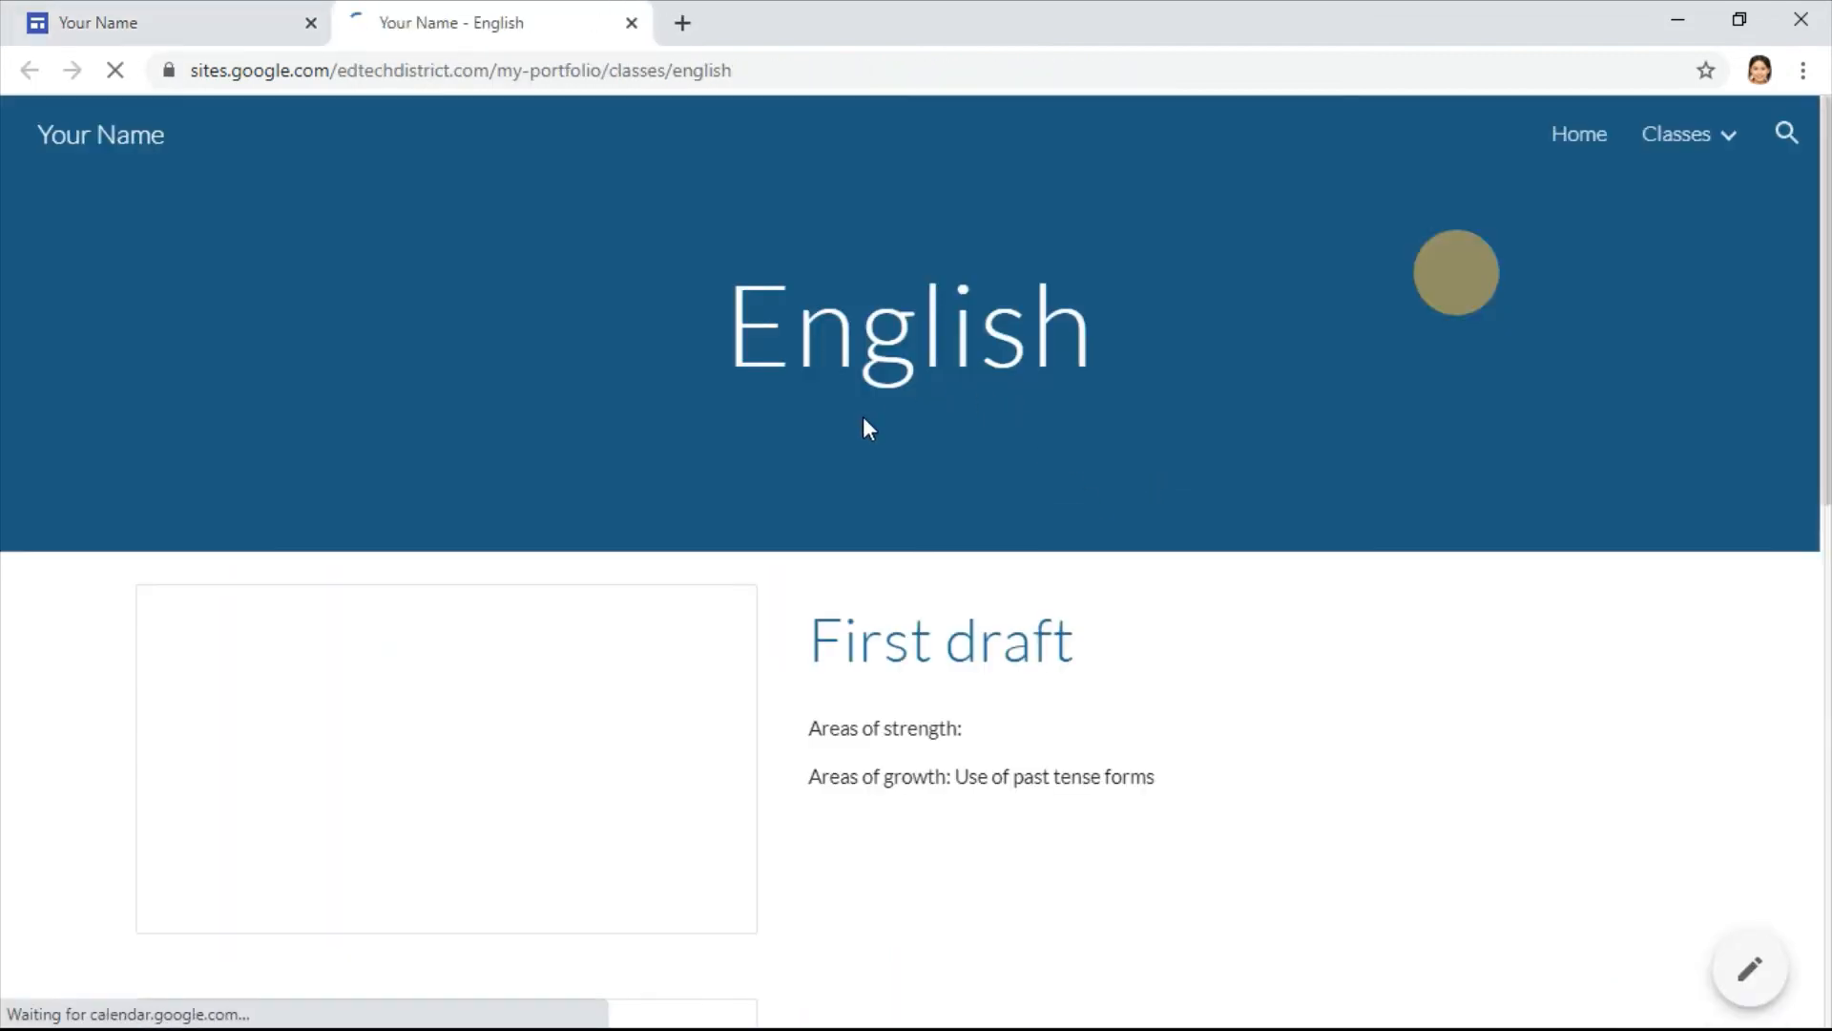
scroll(867, 427, down, 10)
scroll(866, 428, up, 6)
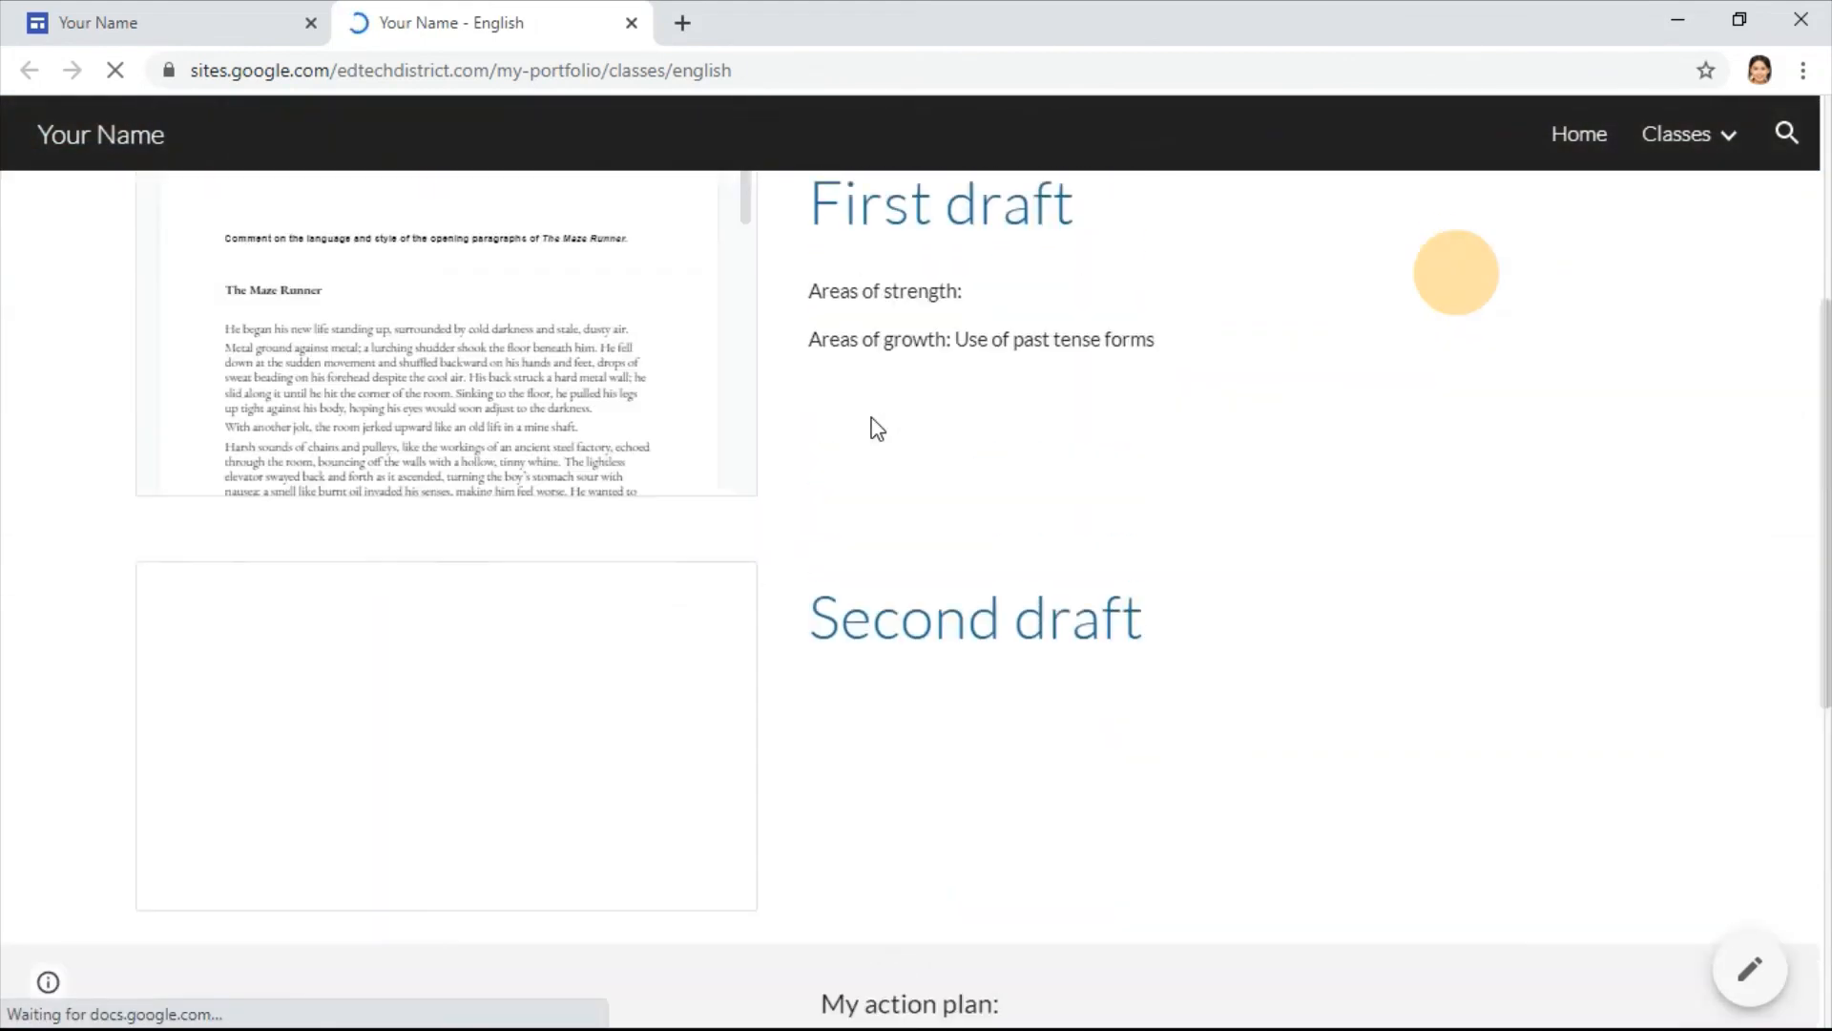
scroll(870, 420, up, 3)
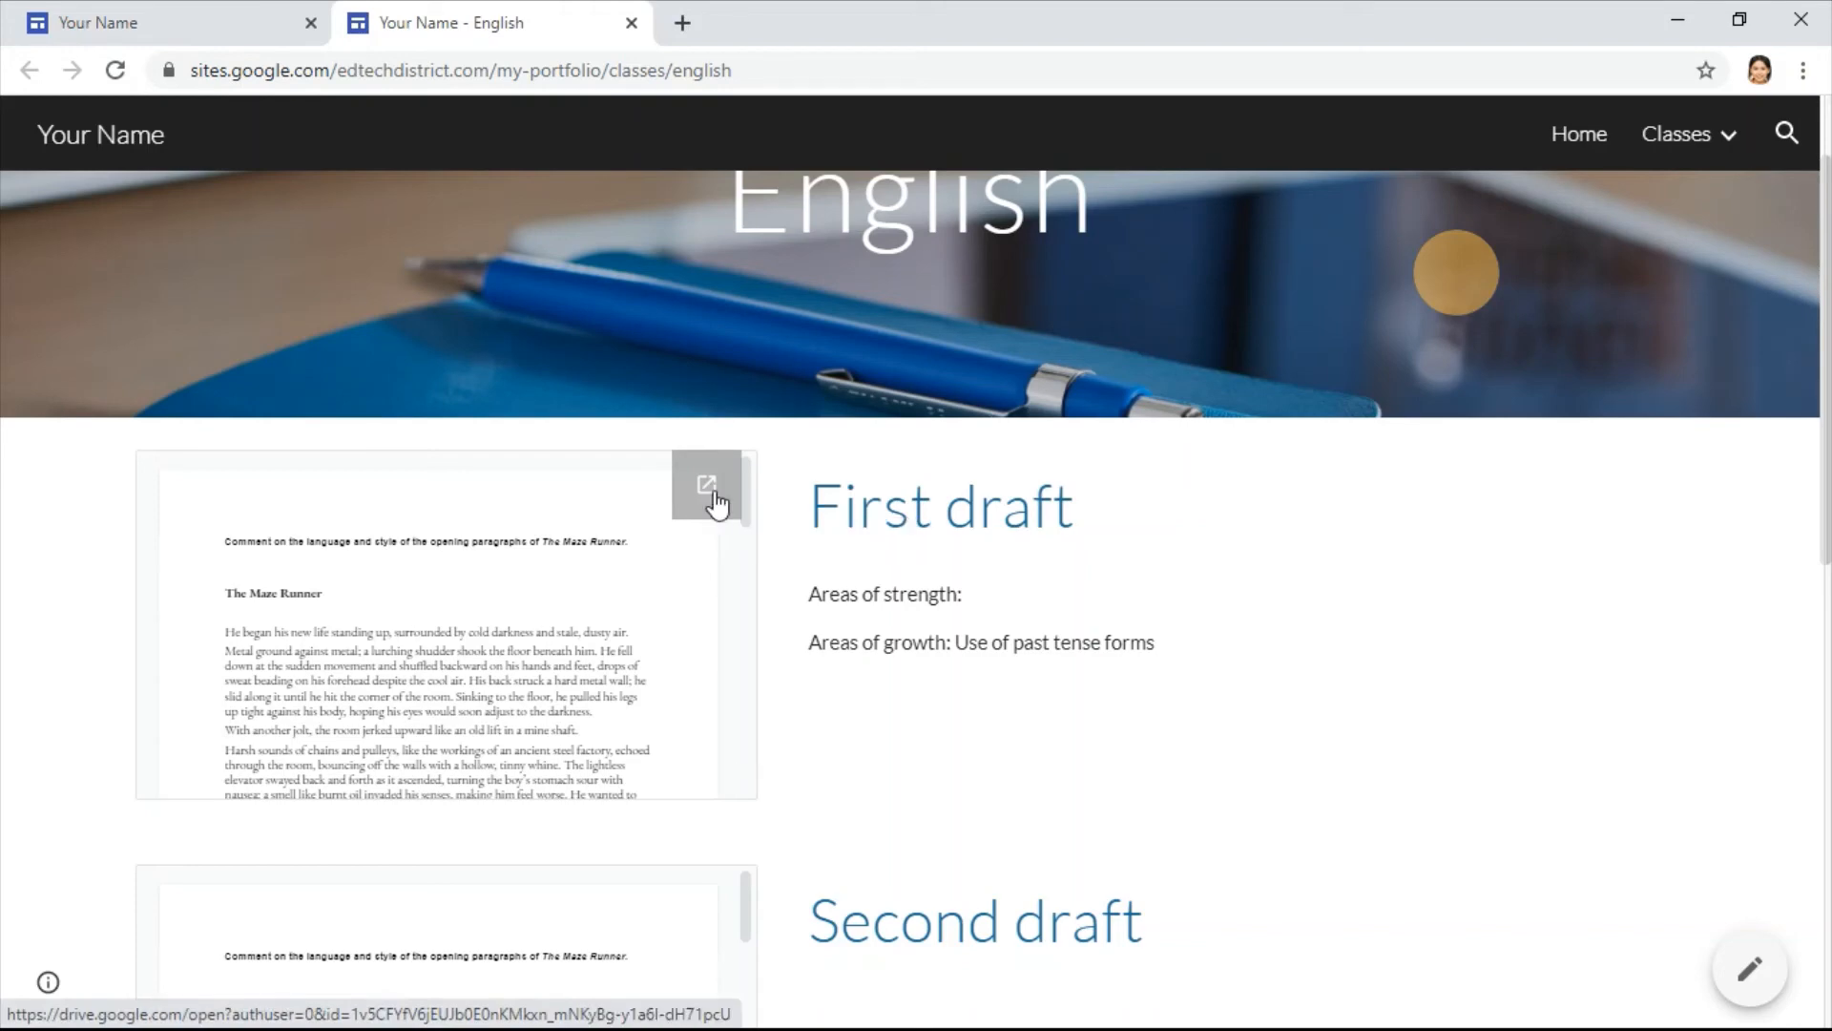
scroll(397, 744, down, 5)
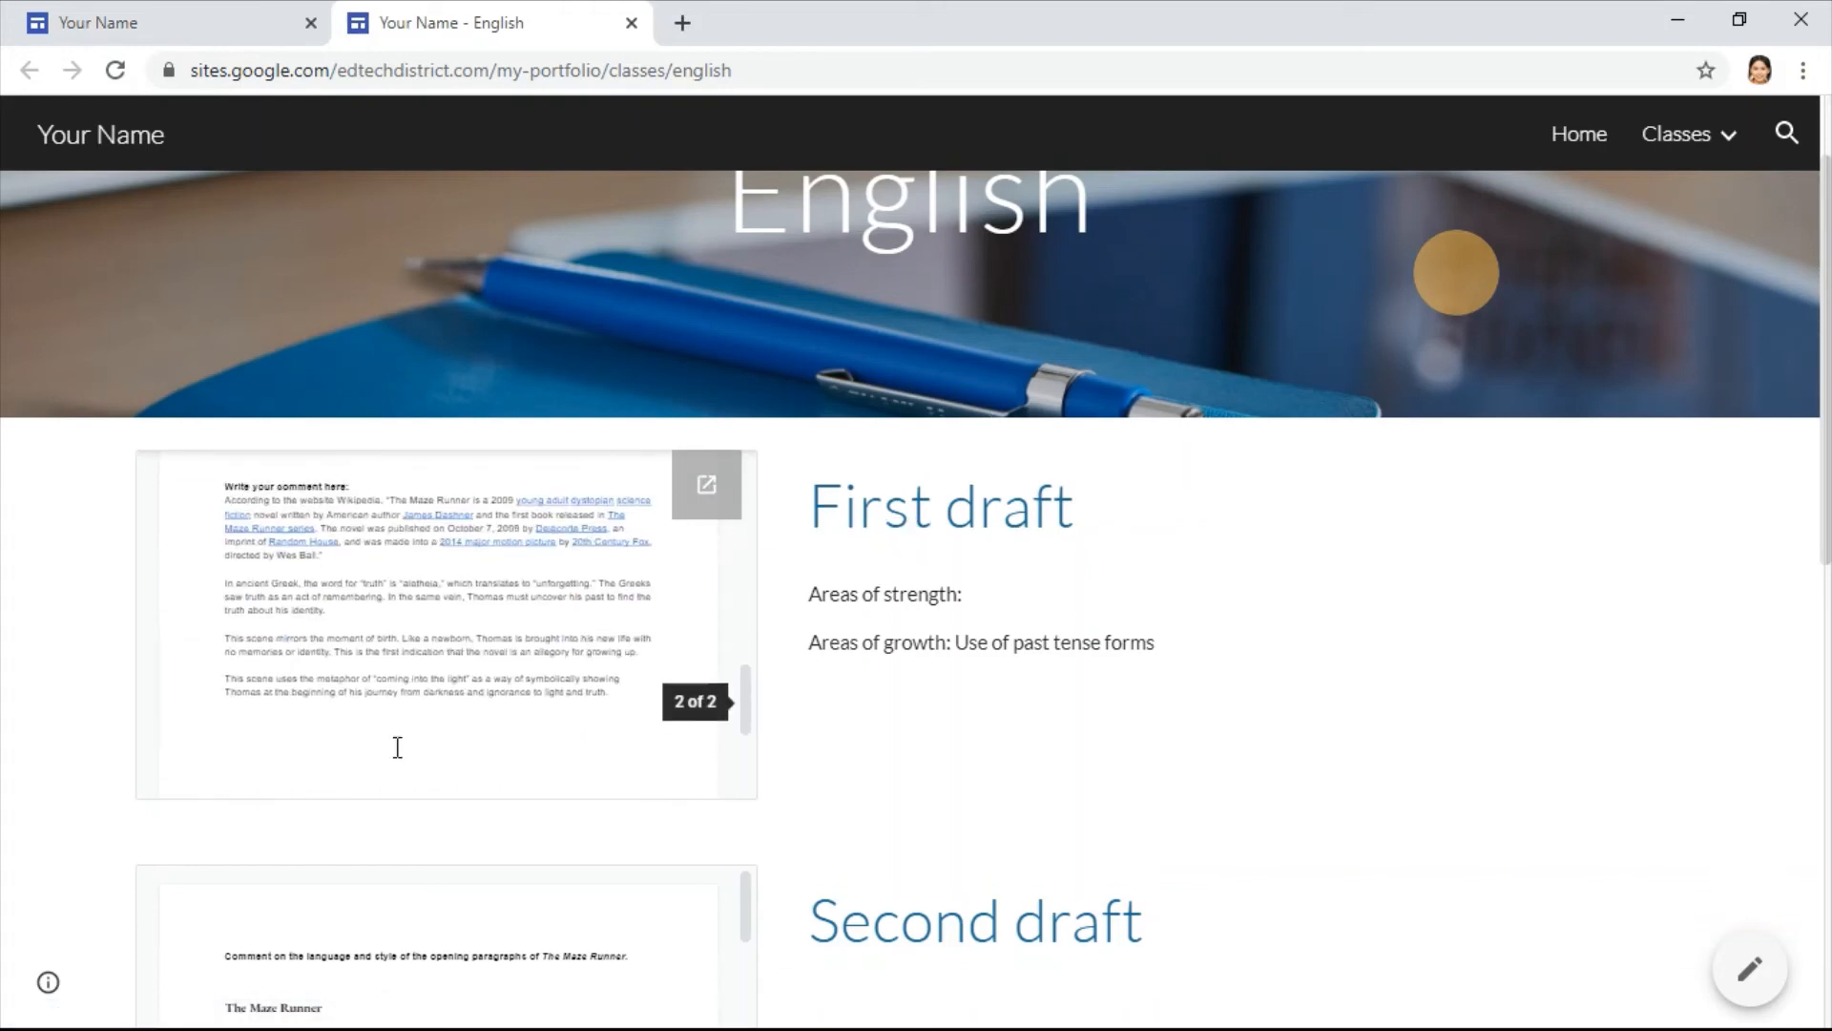
scroll(864, 745, down, 5)
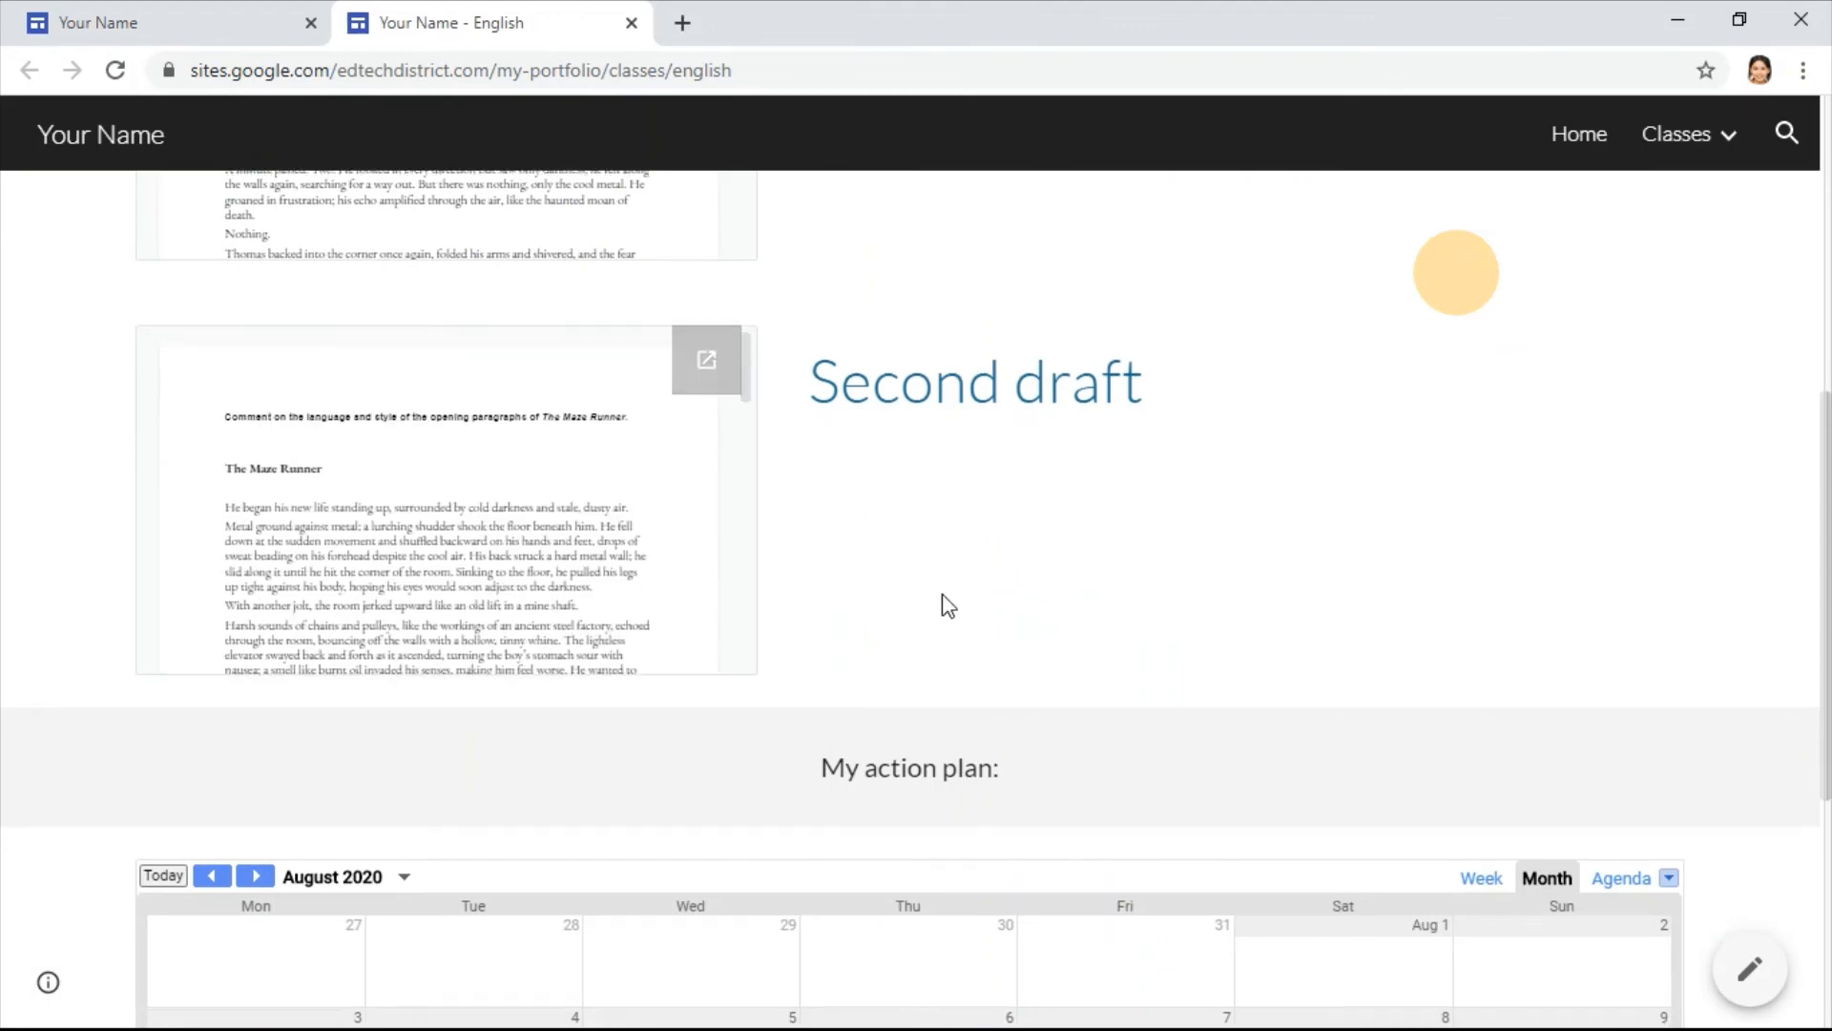
scroll(945, 605, down, 5)
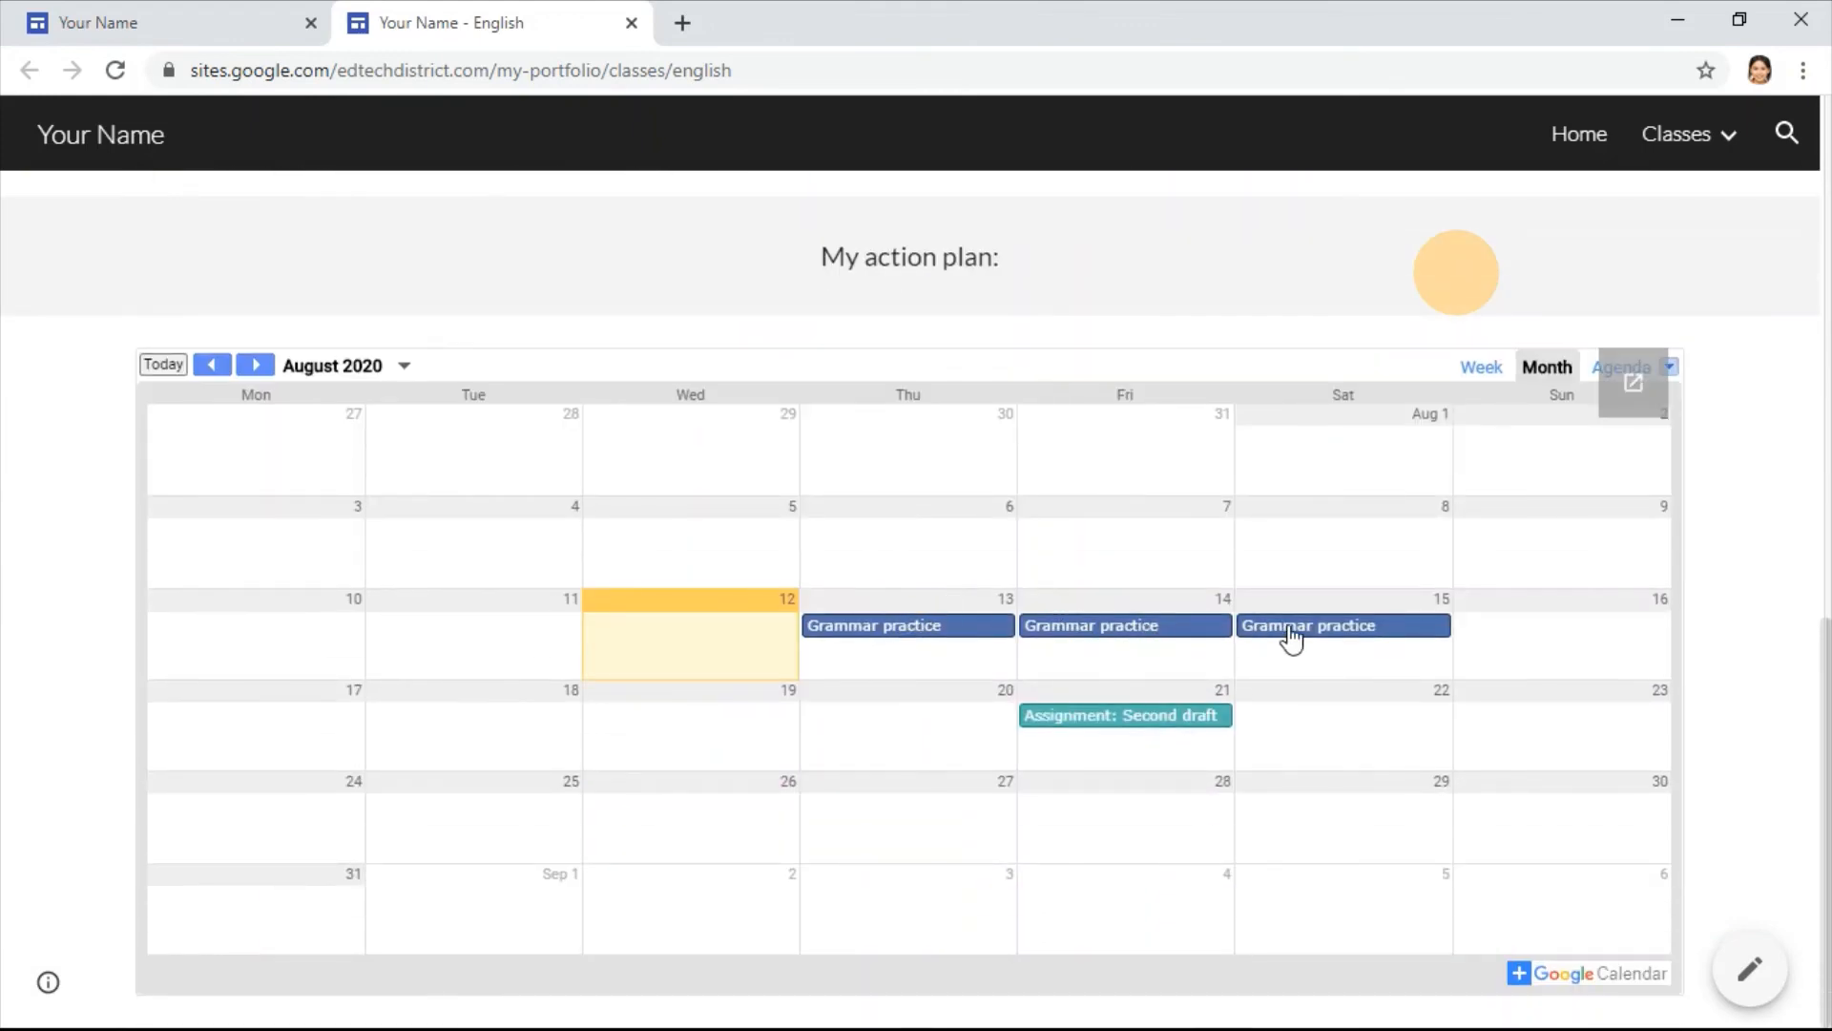
scroll(1219, 642, up, 10)
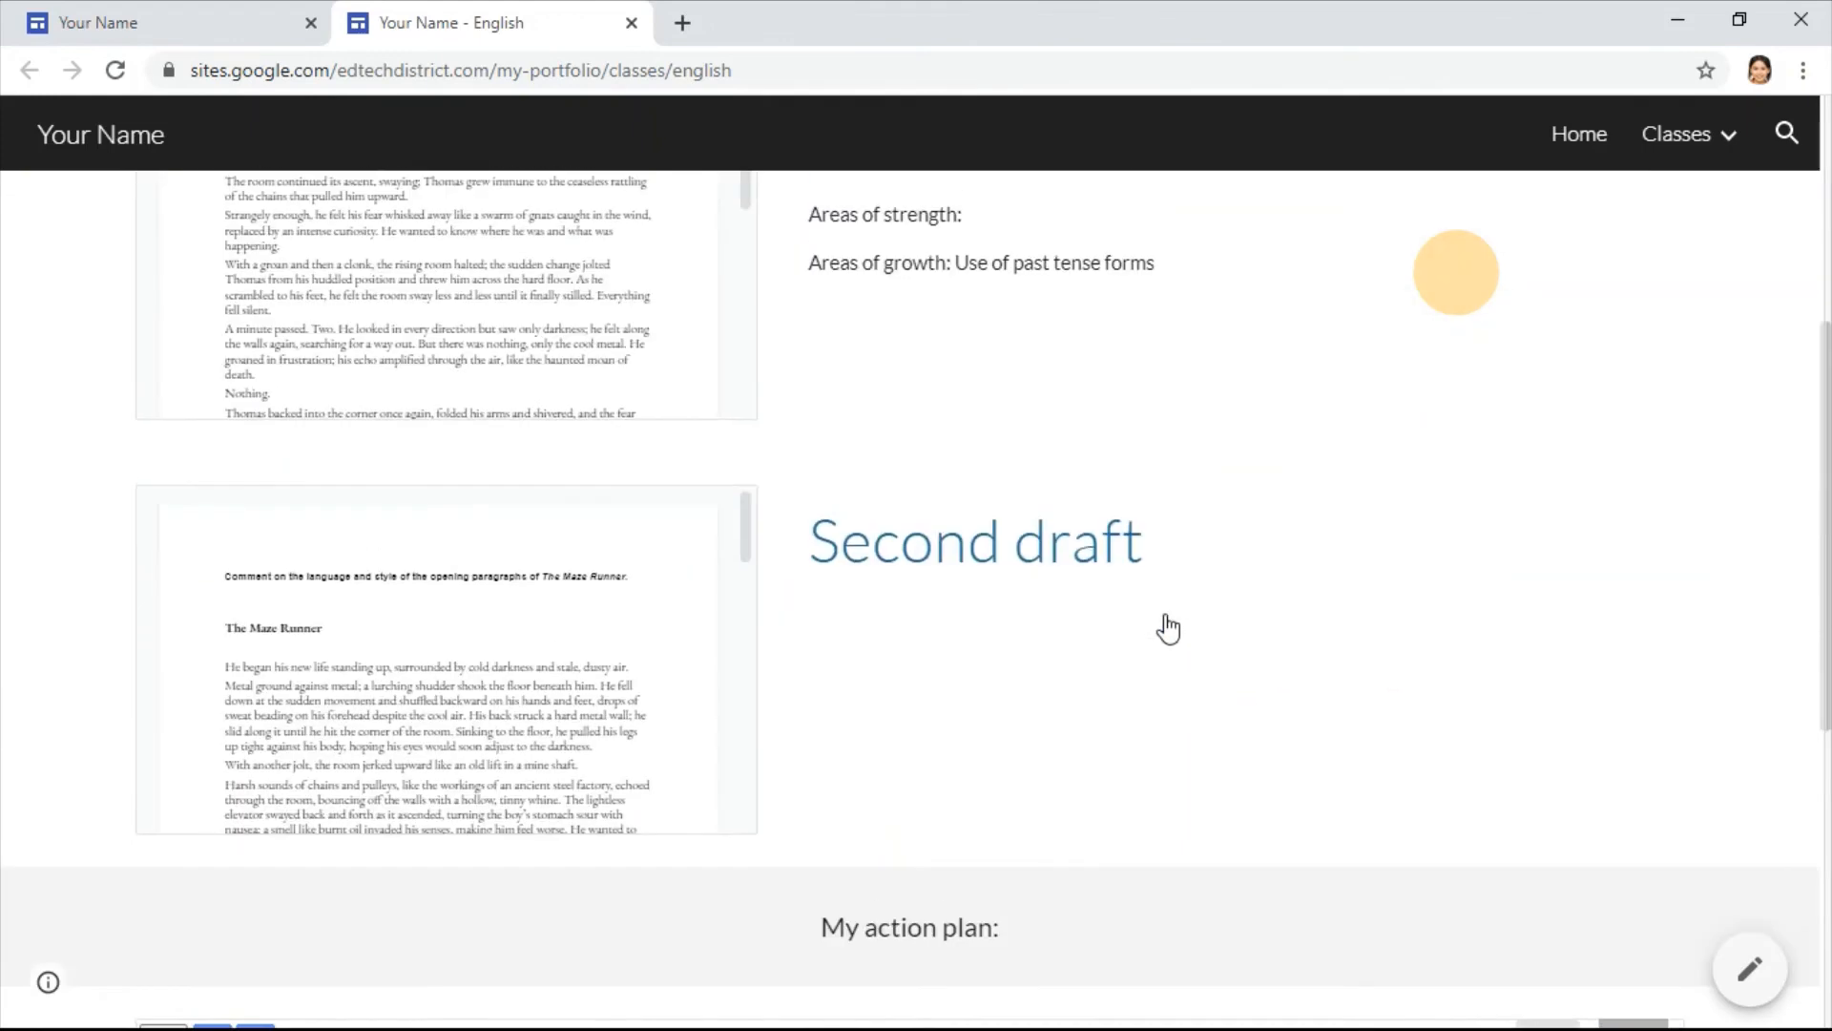
Step: Close the published view, return to the site editor and add an image-and-text layout below the Second draft section of the English page
click(631, 23)
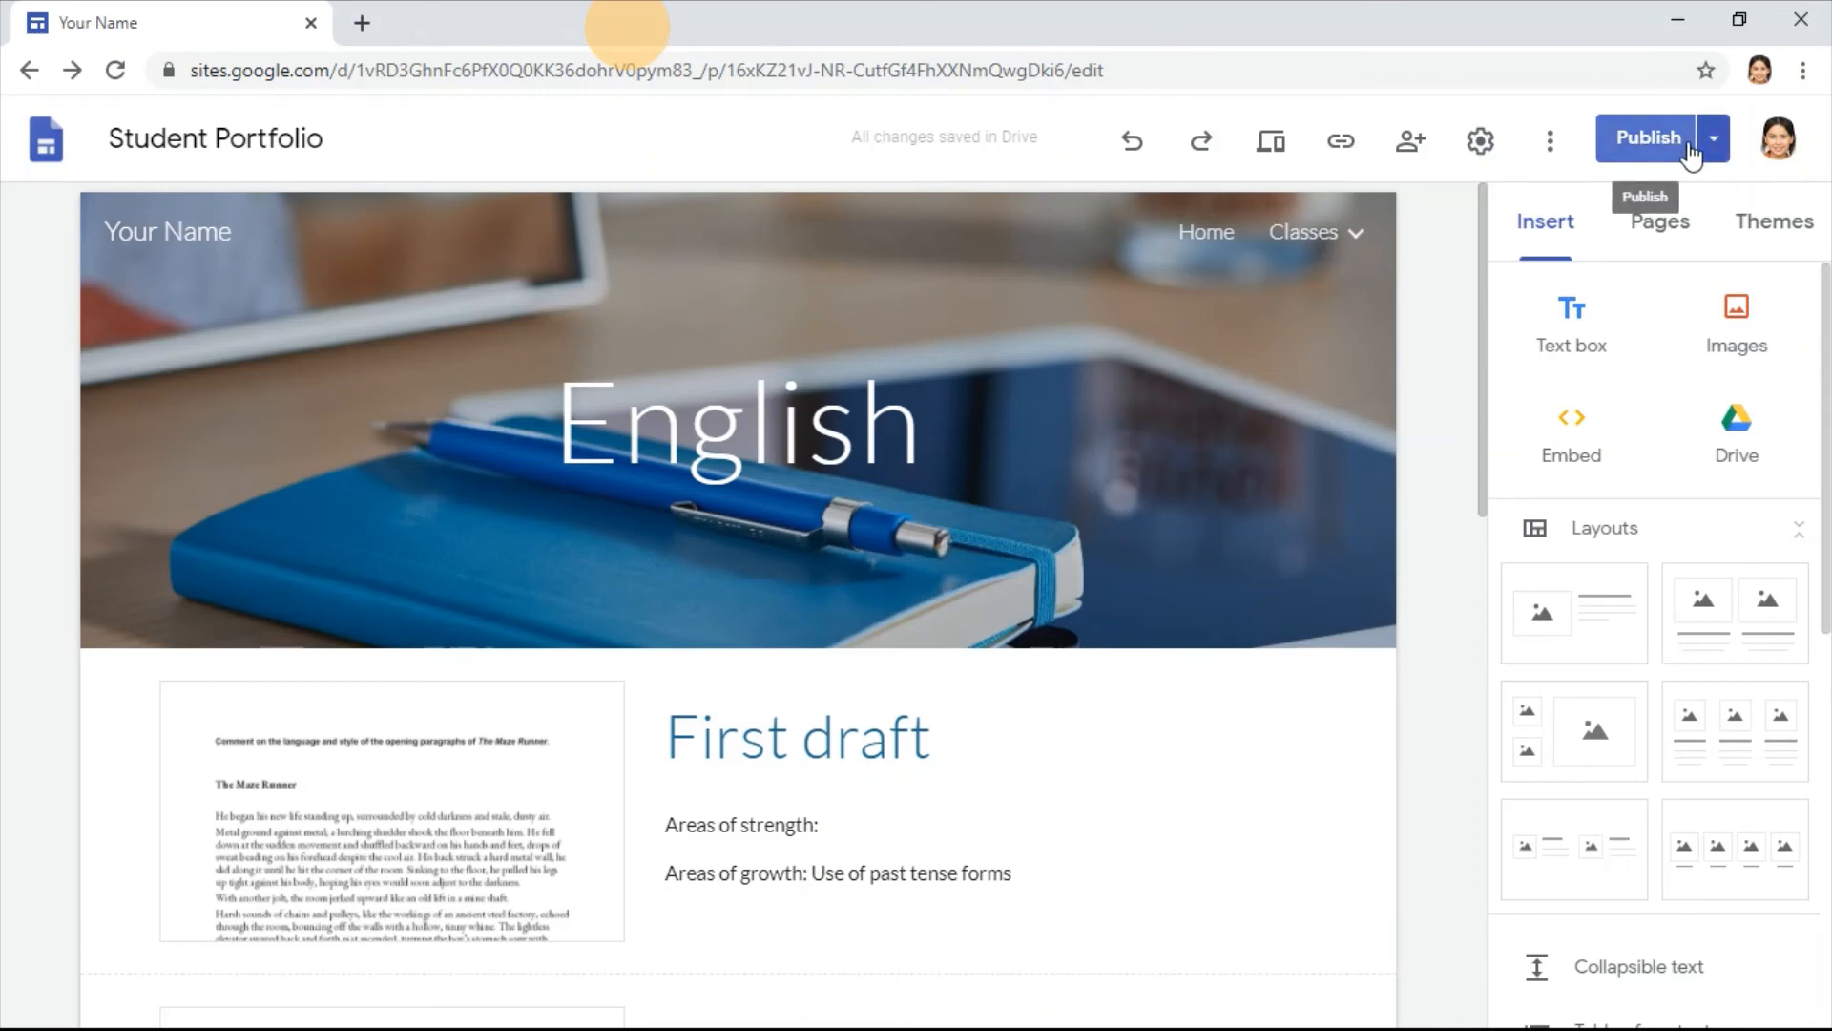
scroll(780, 770, down, 4)
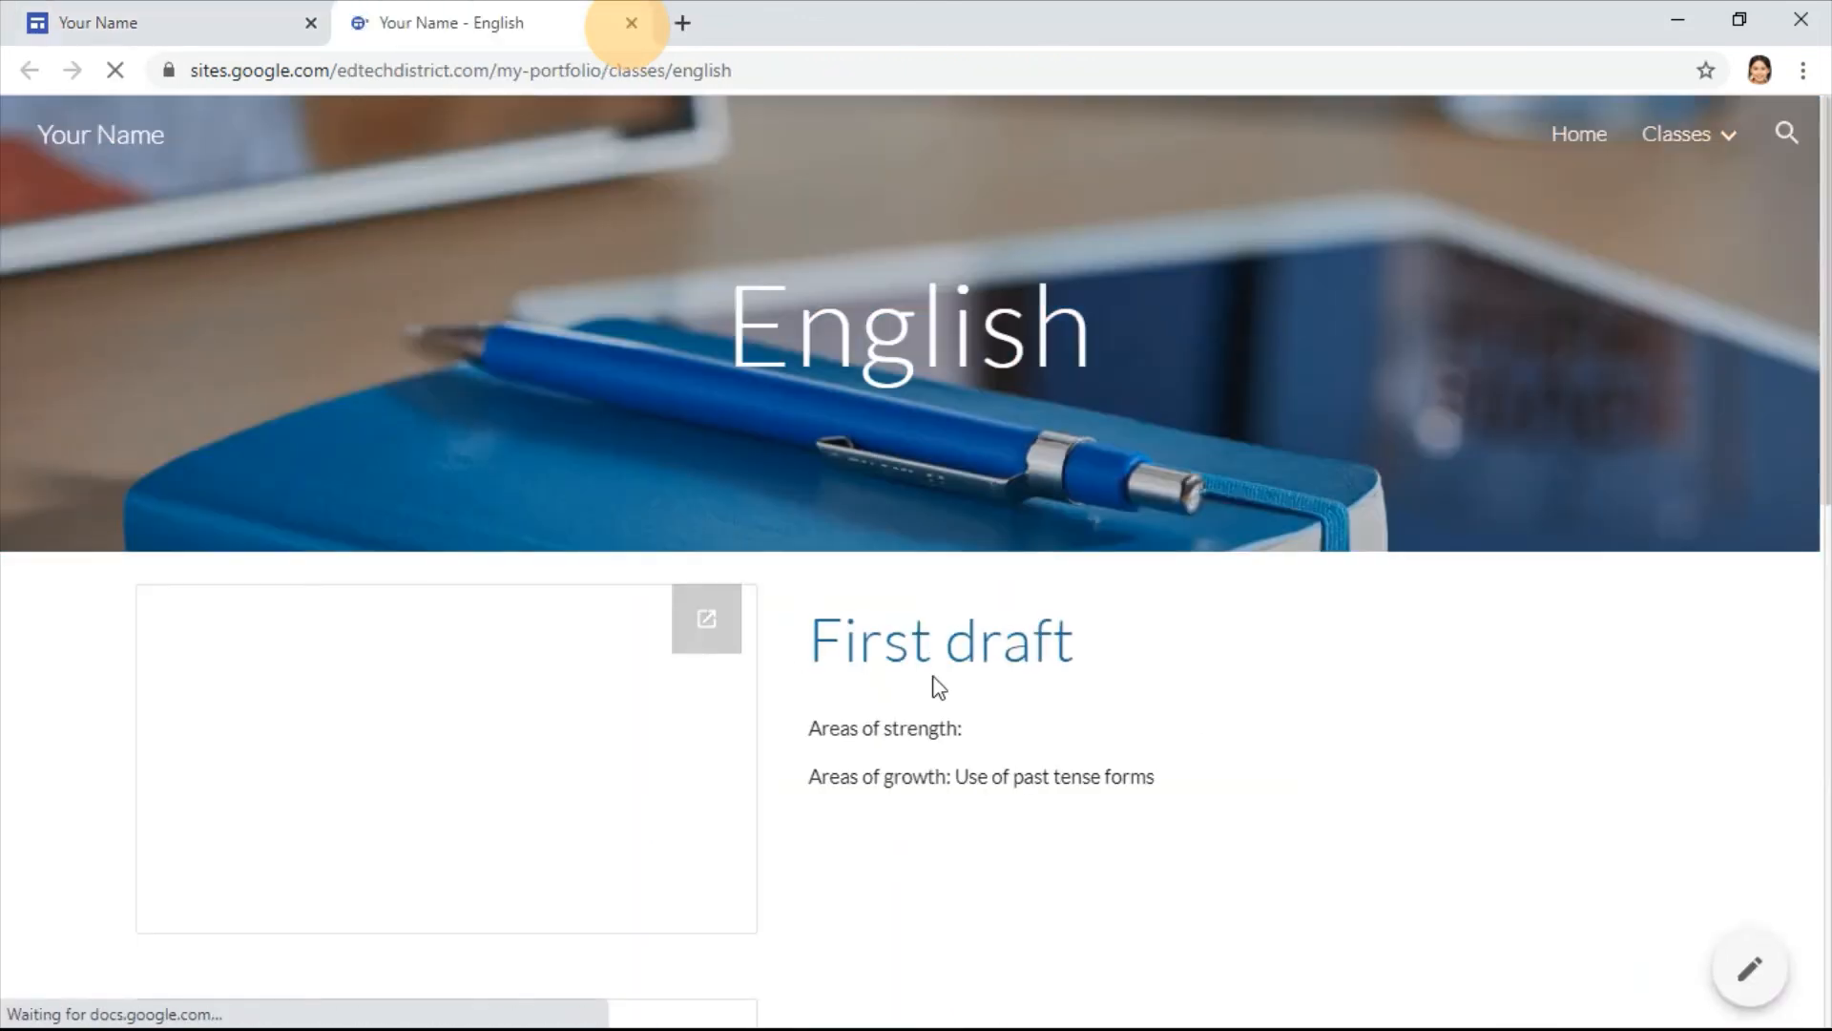
click(158, 19)
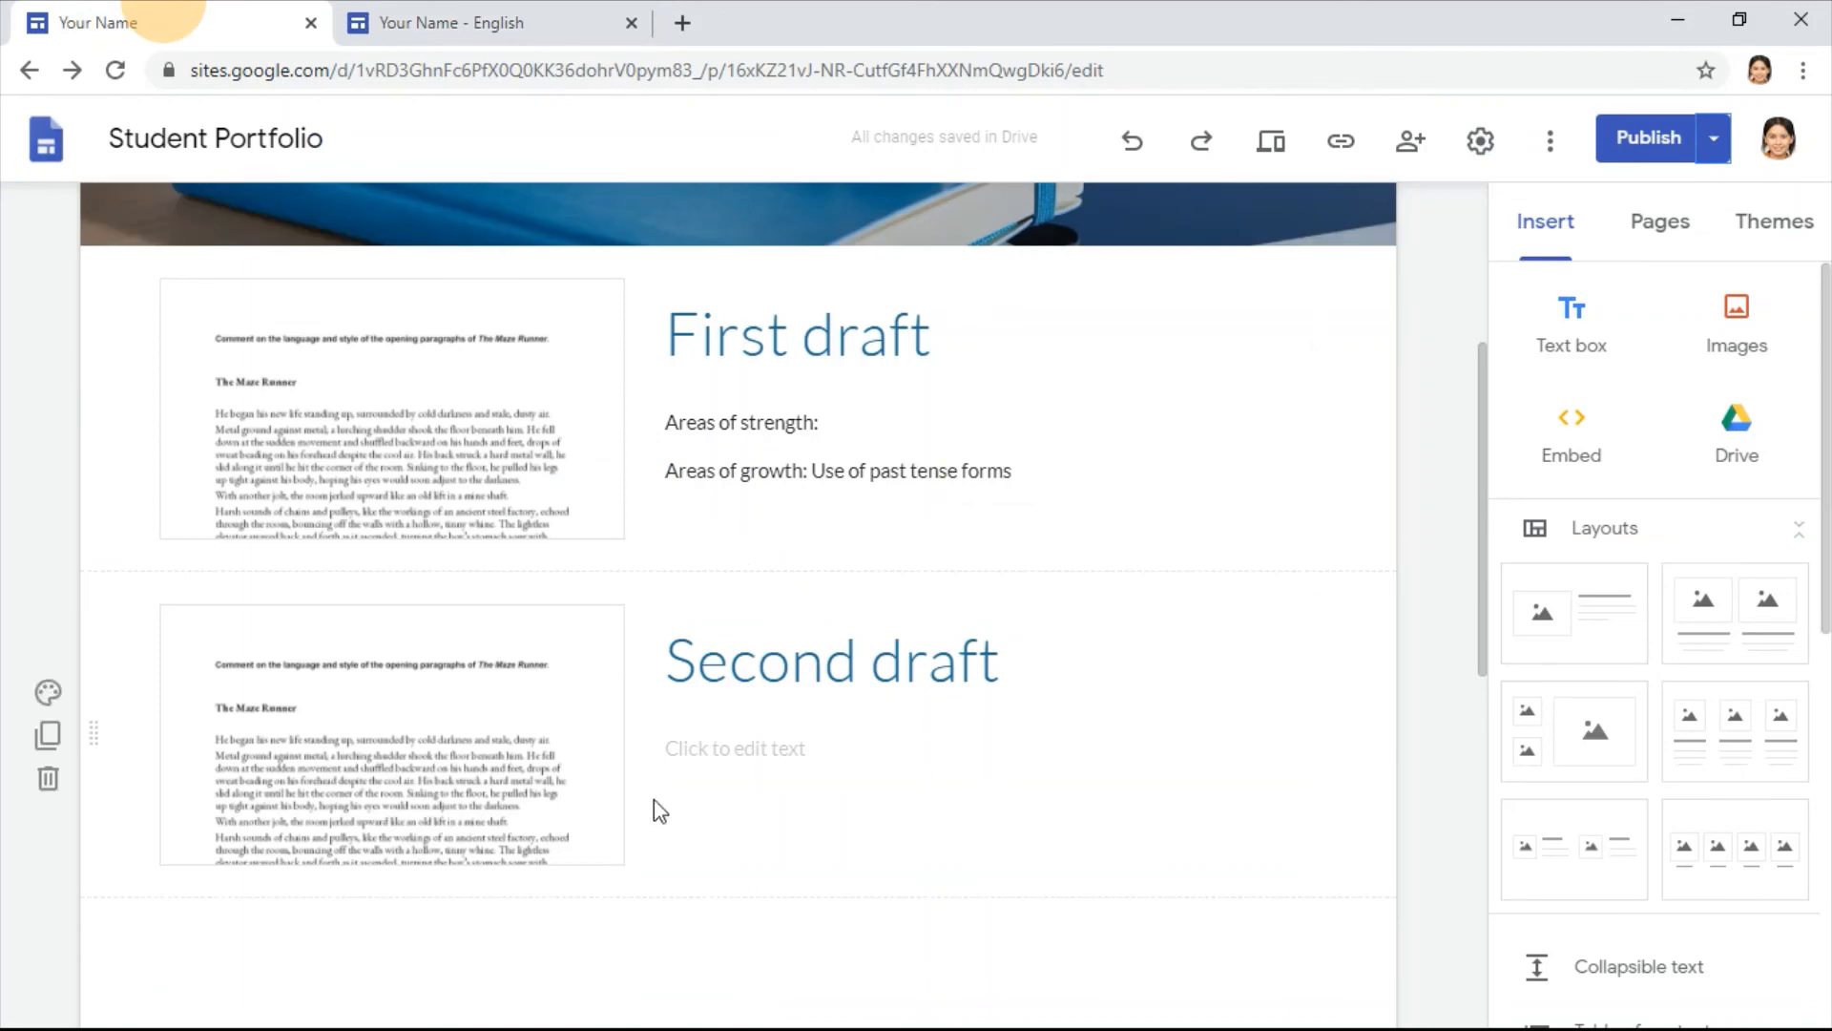
scroll(601, 915, down, 1)
click(486, 821)
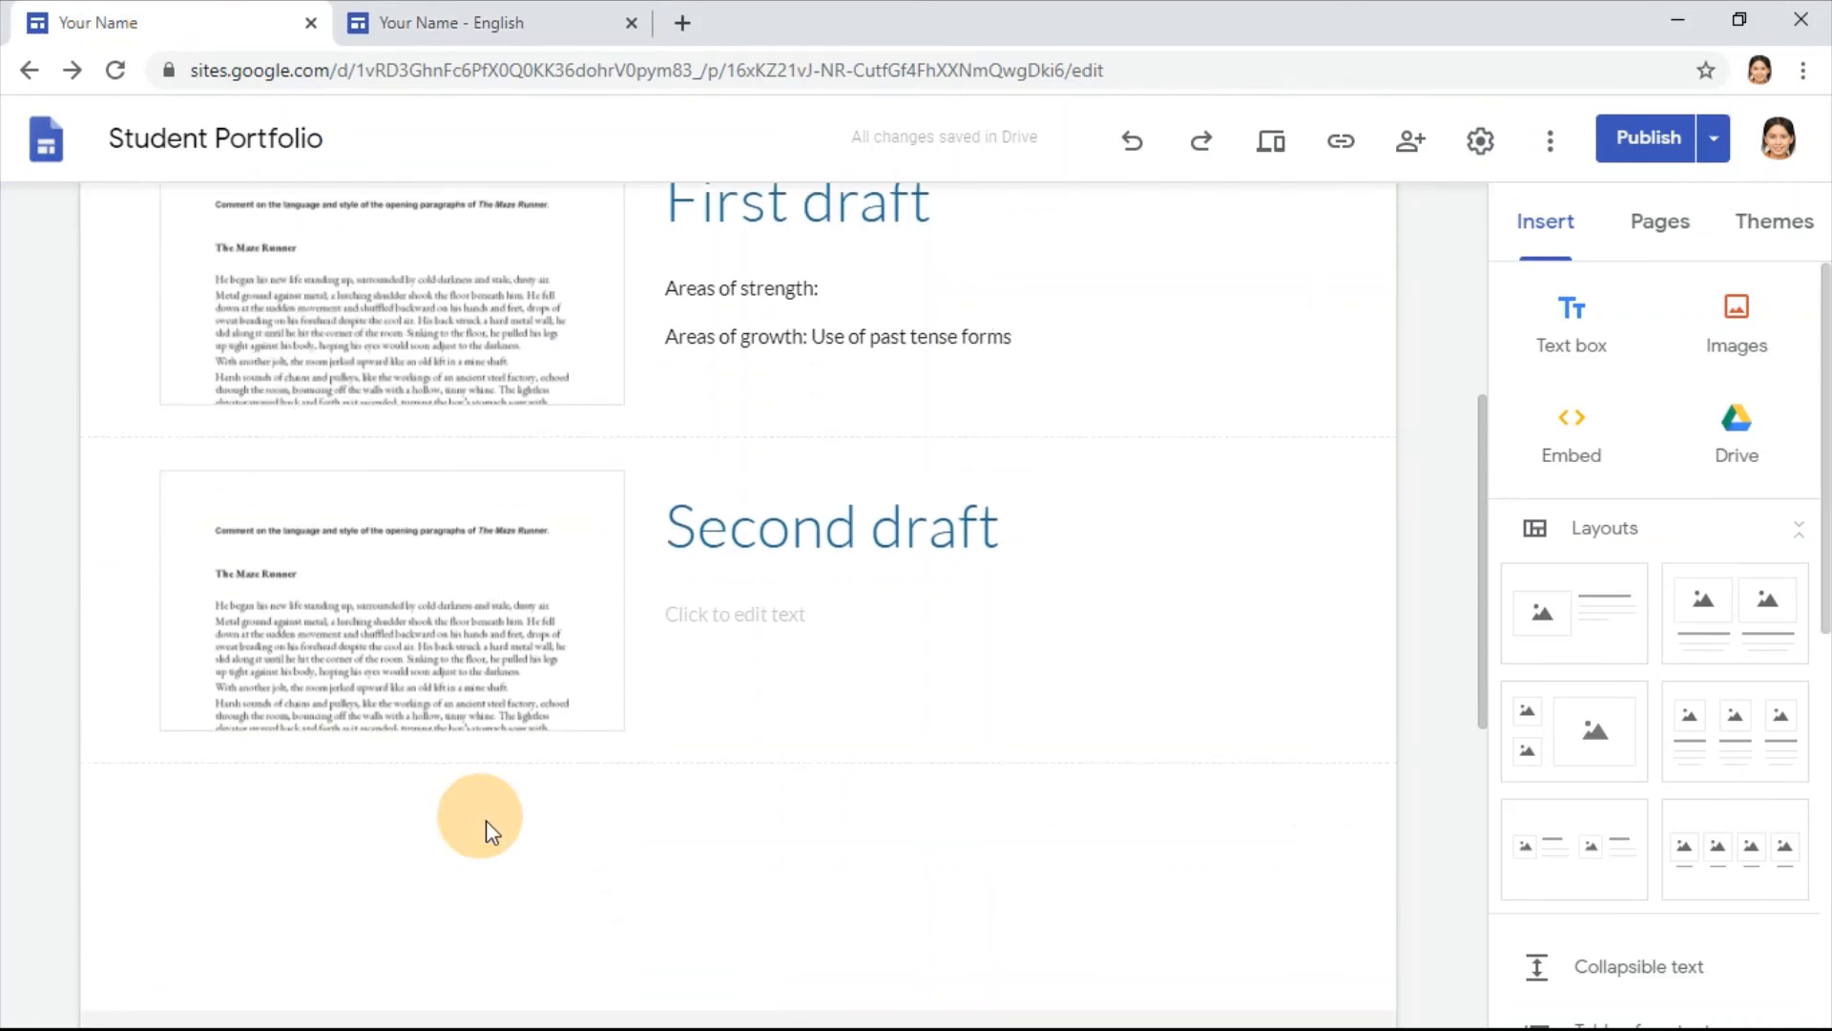
click(1596, 632)
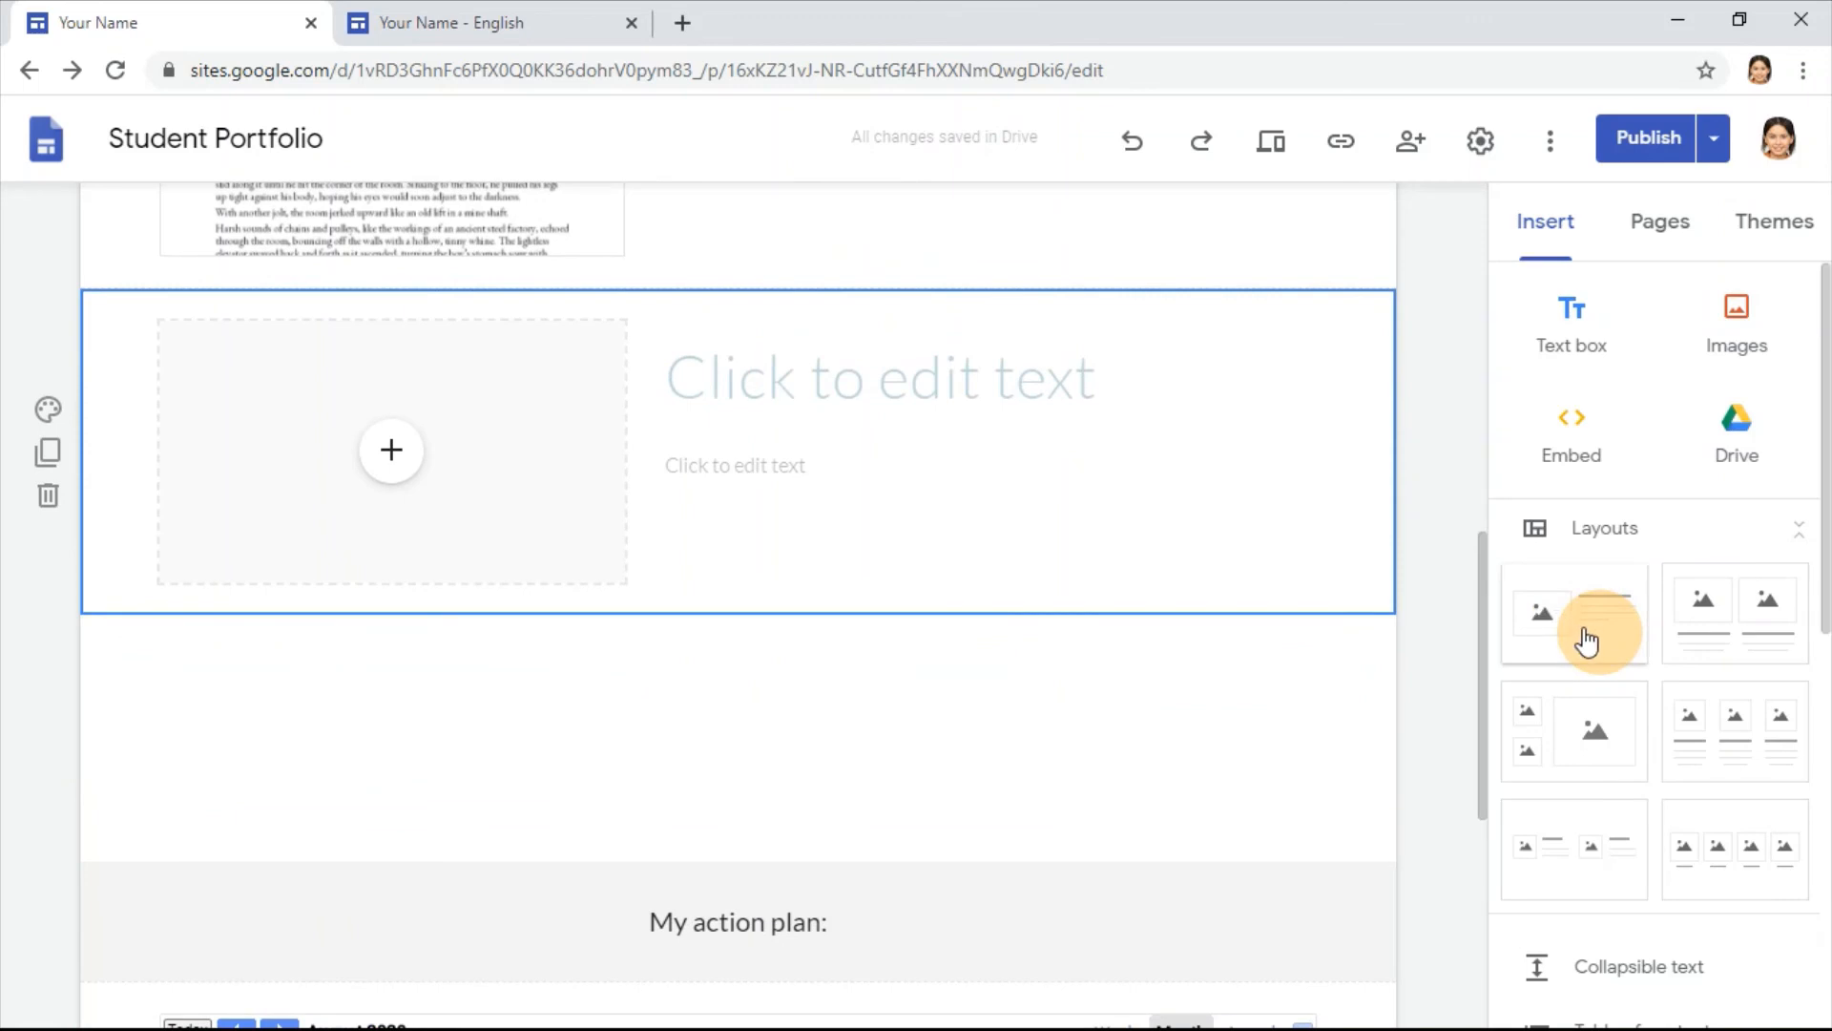
Step: Fill the new layout's placeholder with the Second draft document from Google Drive
click(399, 454)
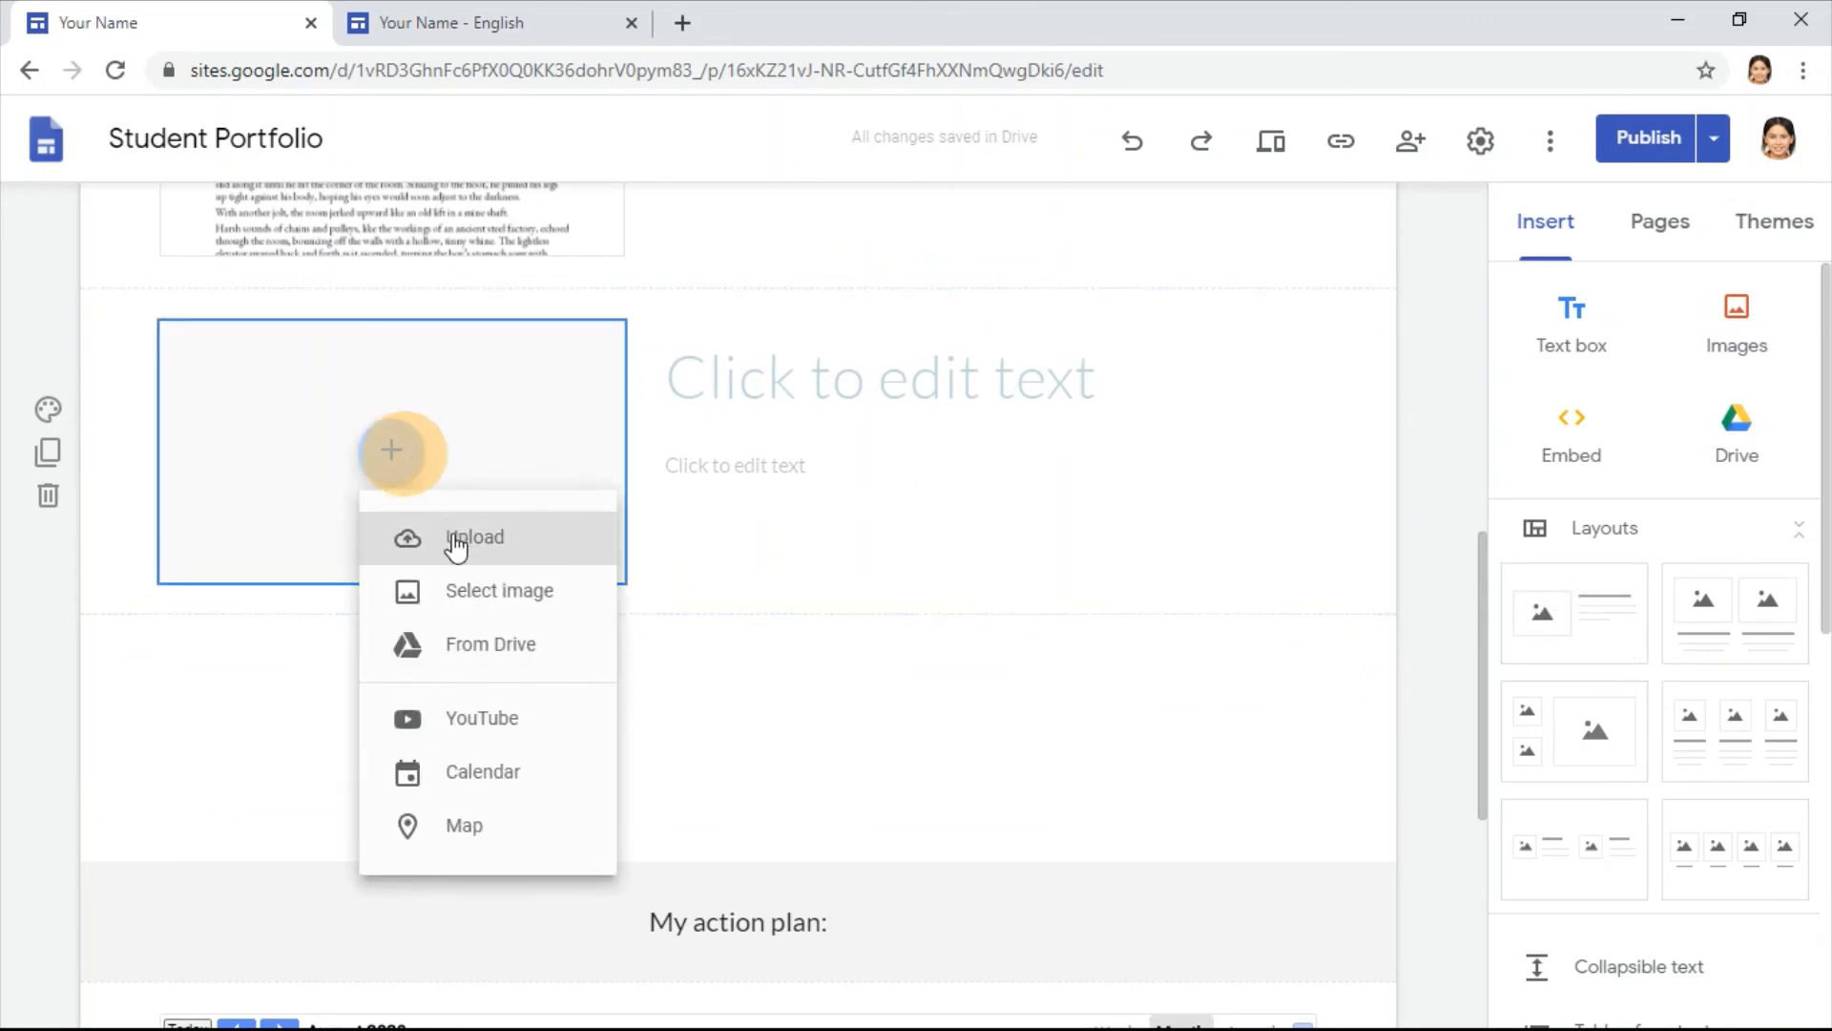
click(489, 635)
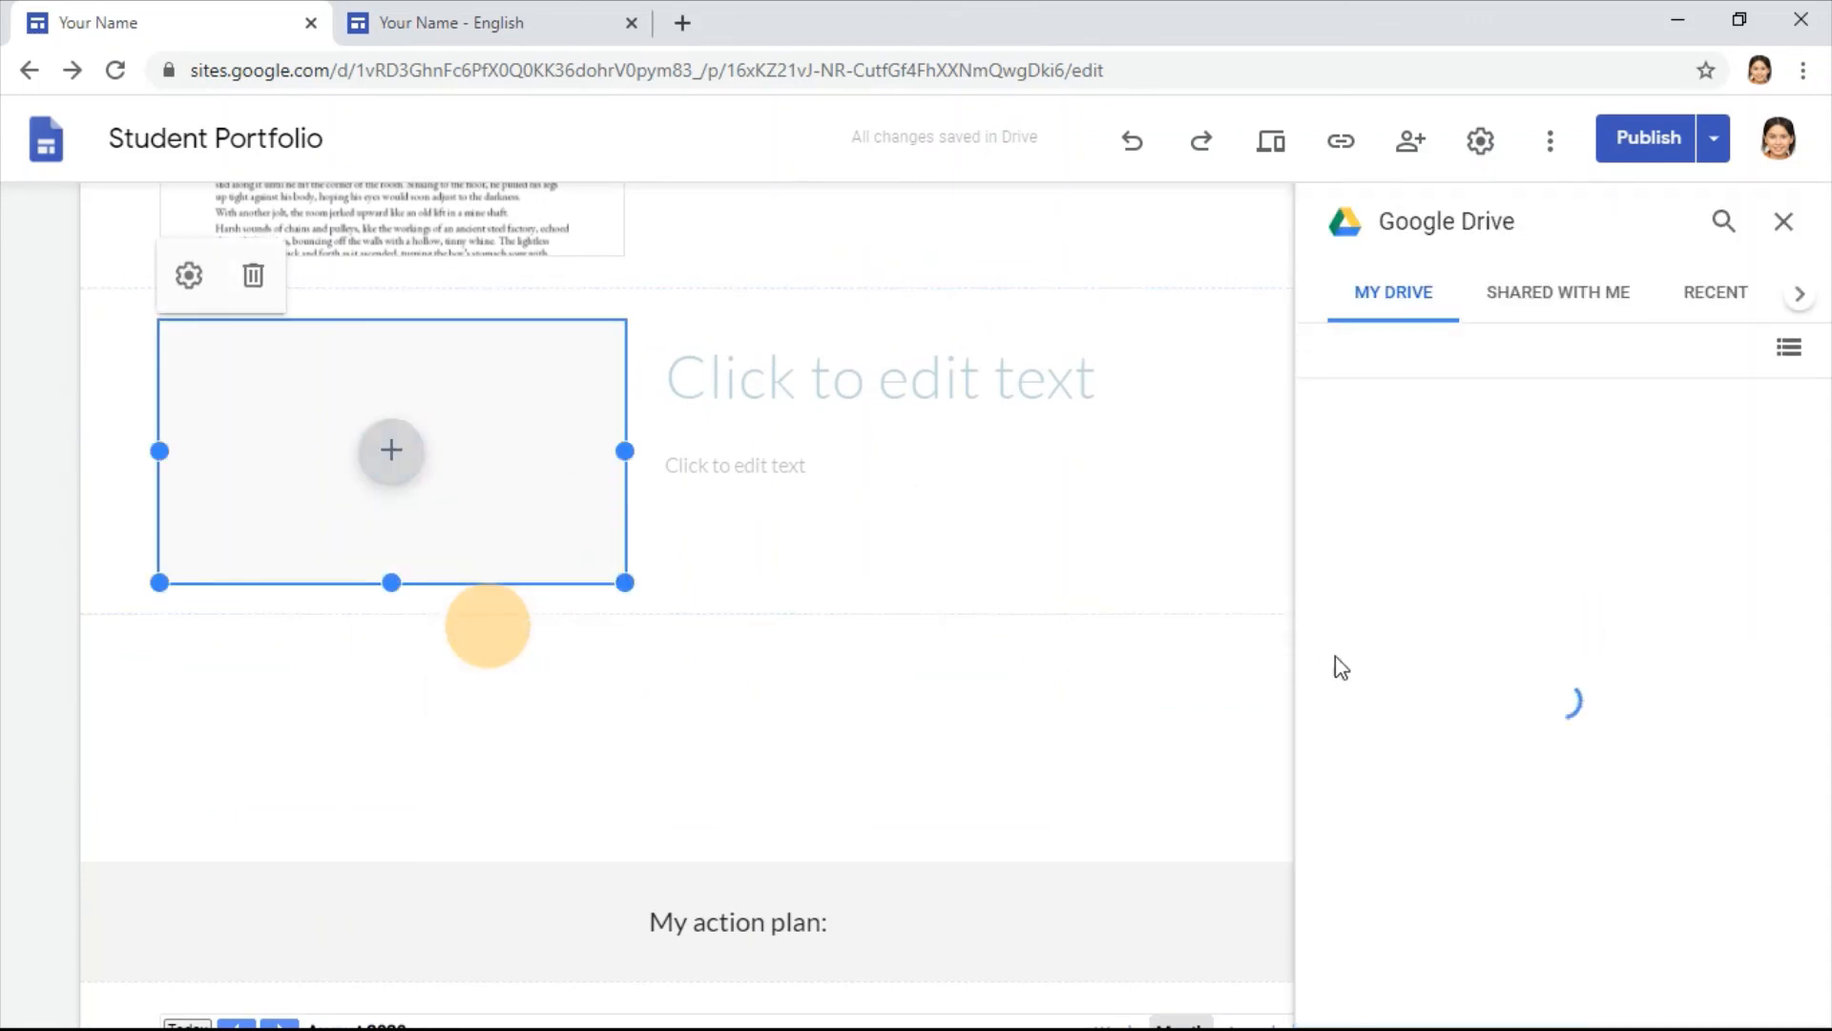
click(1628, 699)
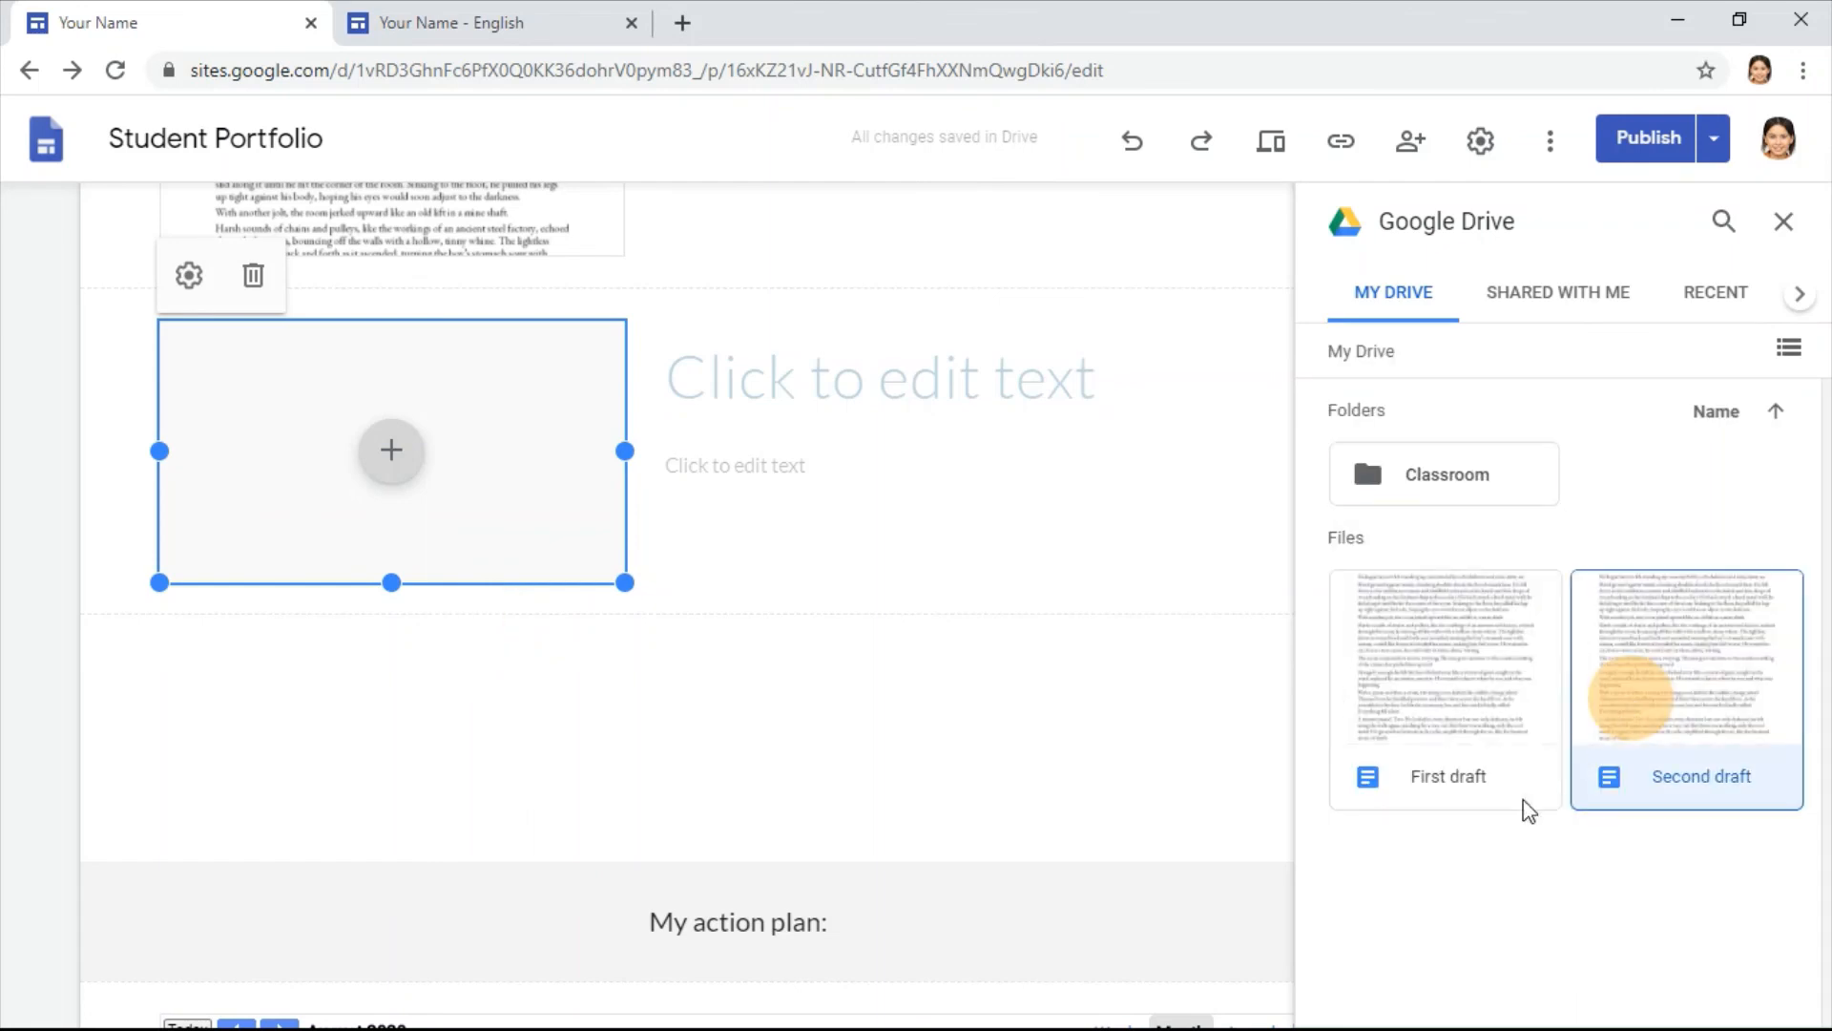
click(1759, 993)
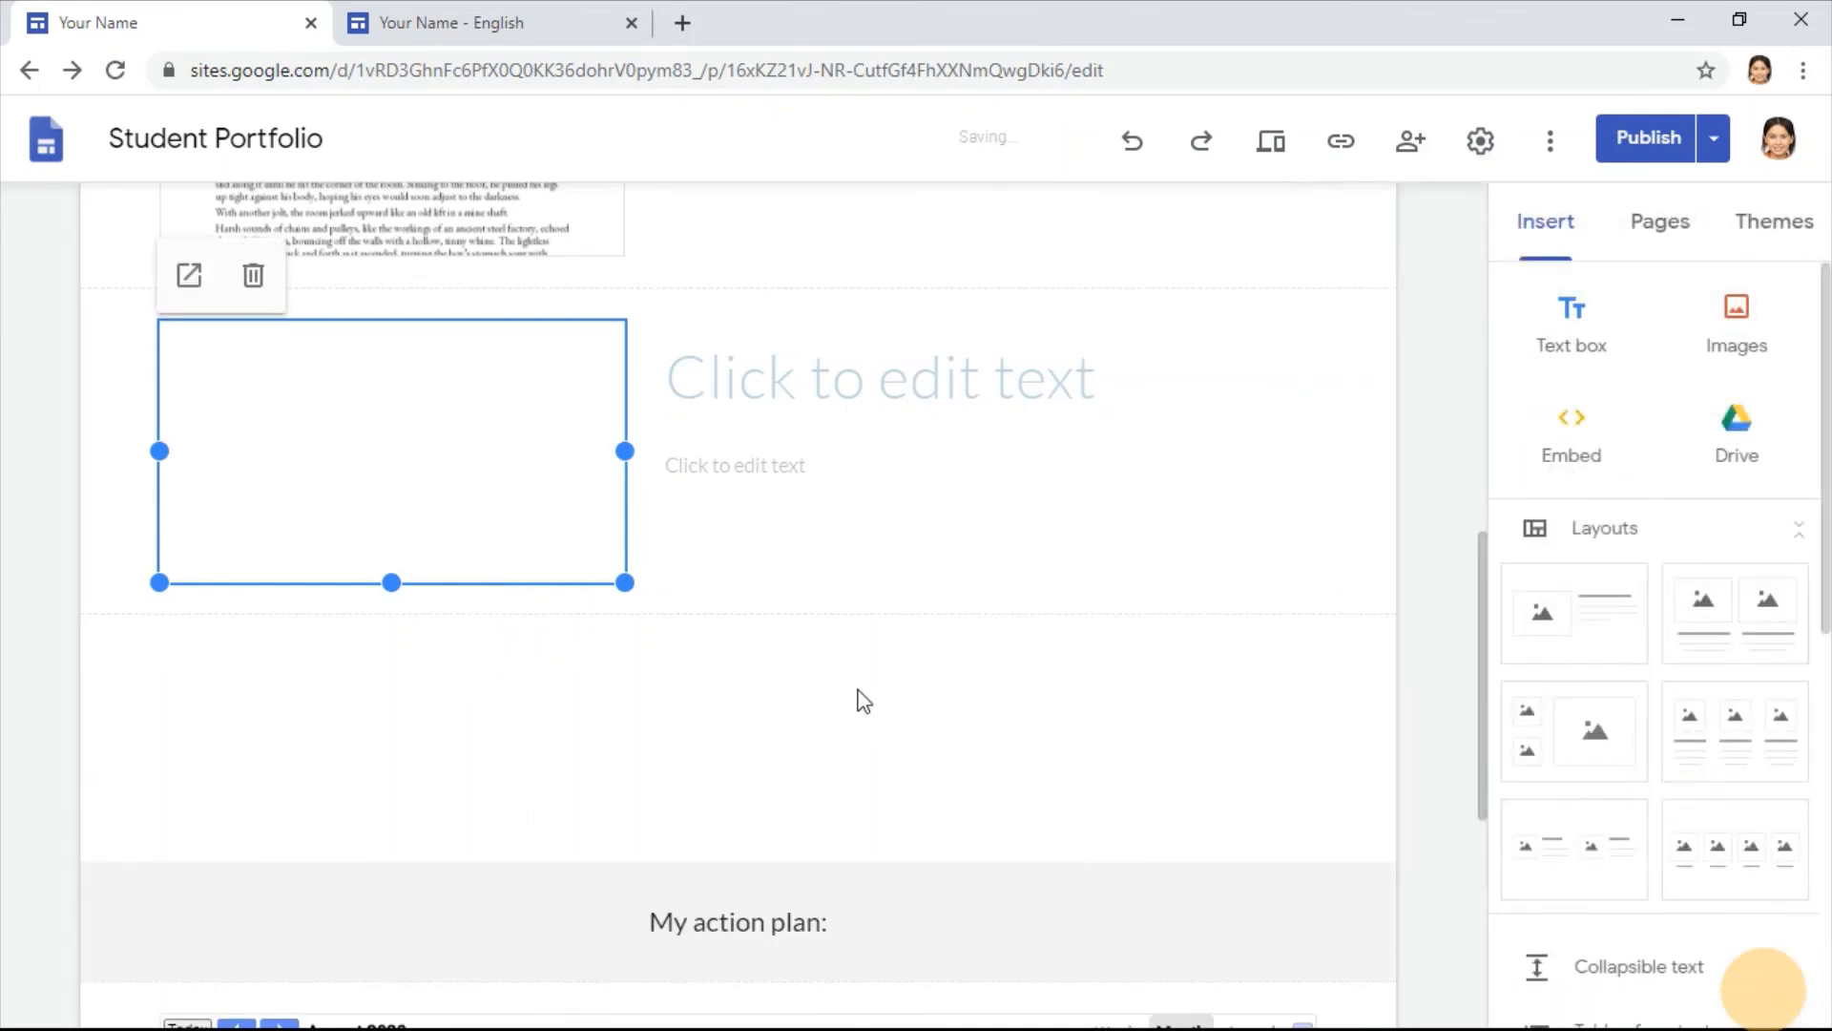
Step: Title the new section "Third draft" and leave its description empty
click(811, 395)
text(Thi)
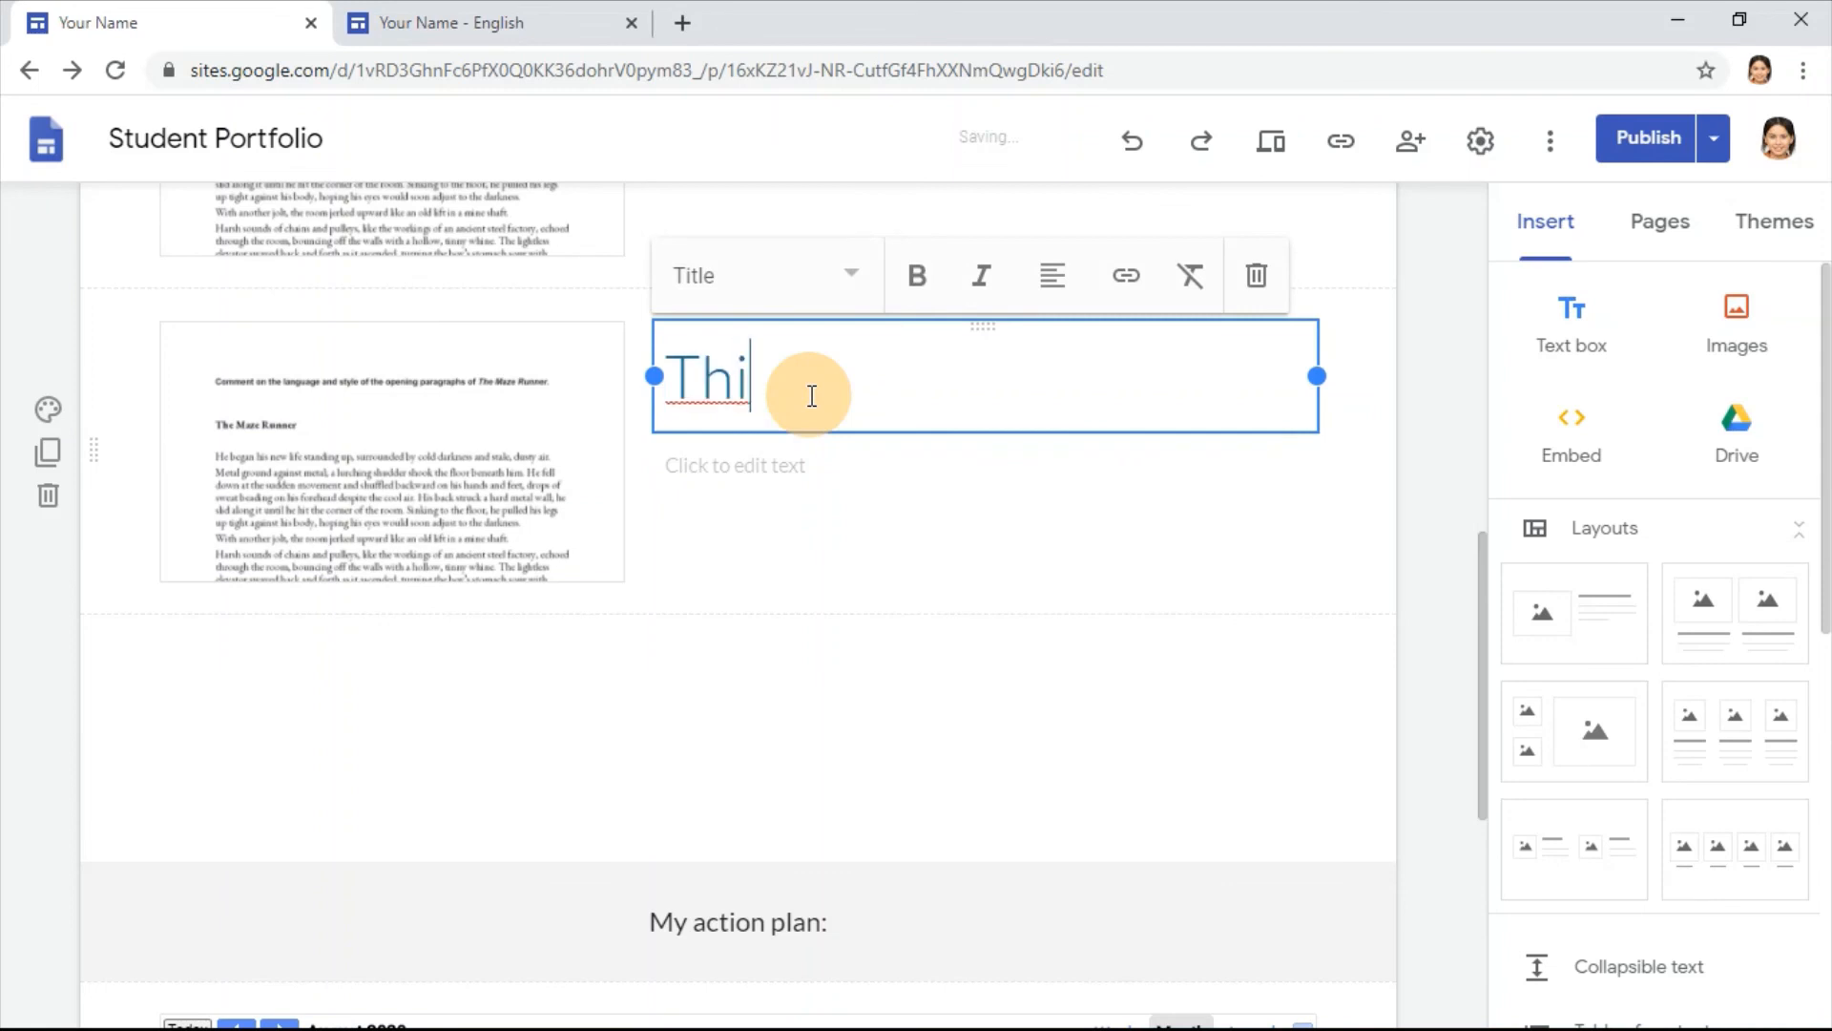
text(rd draft)
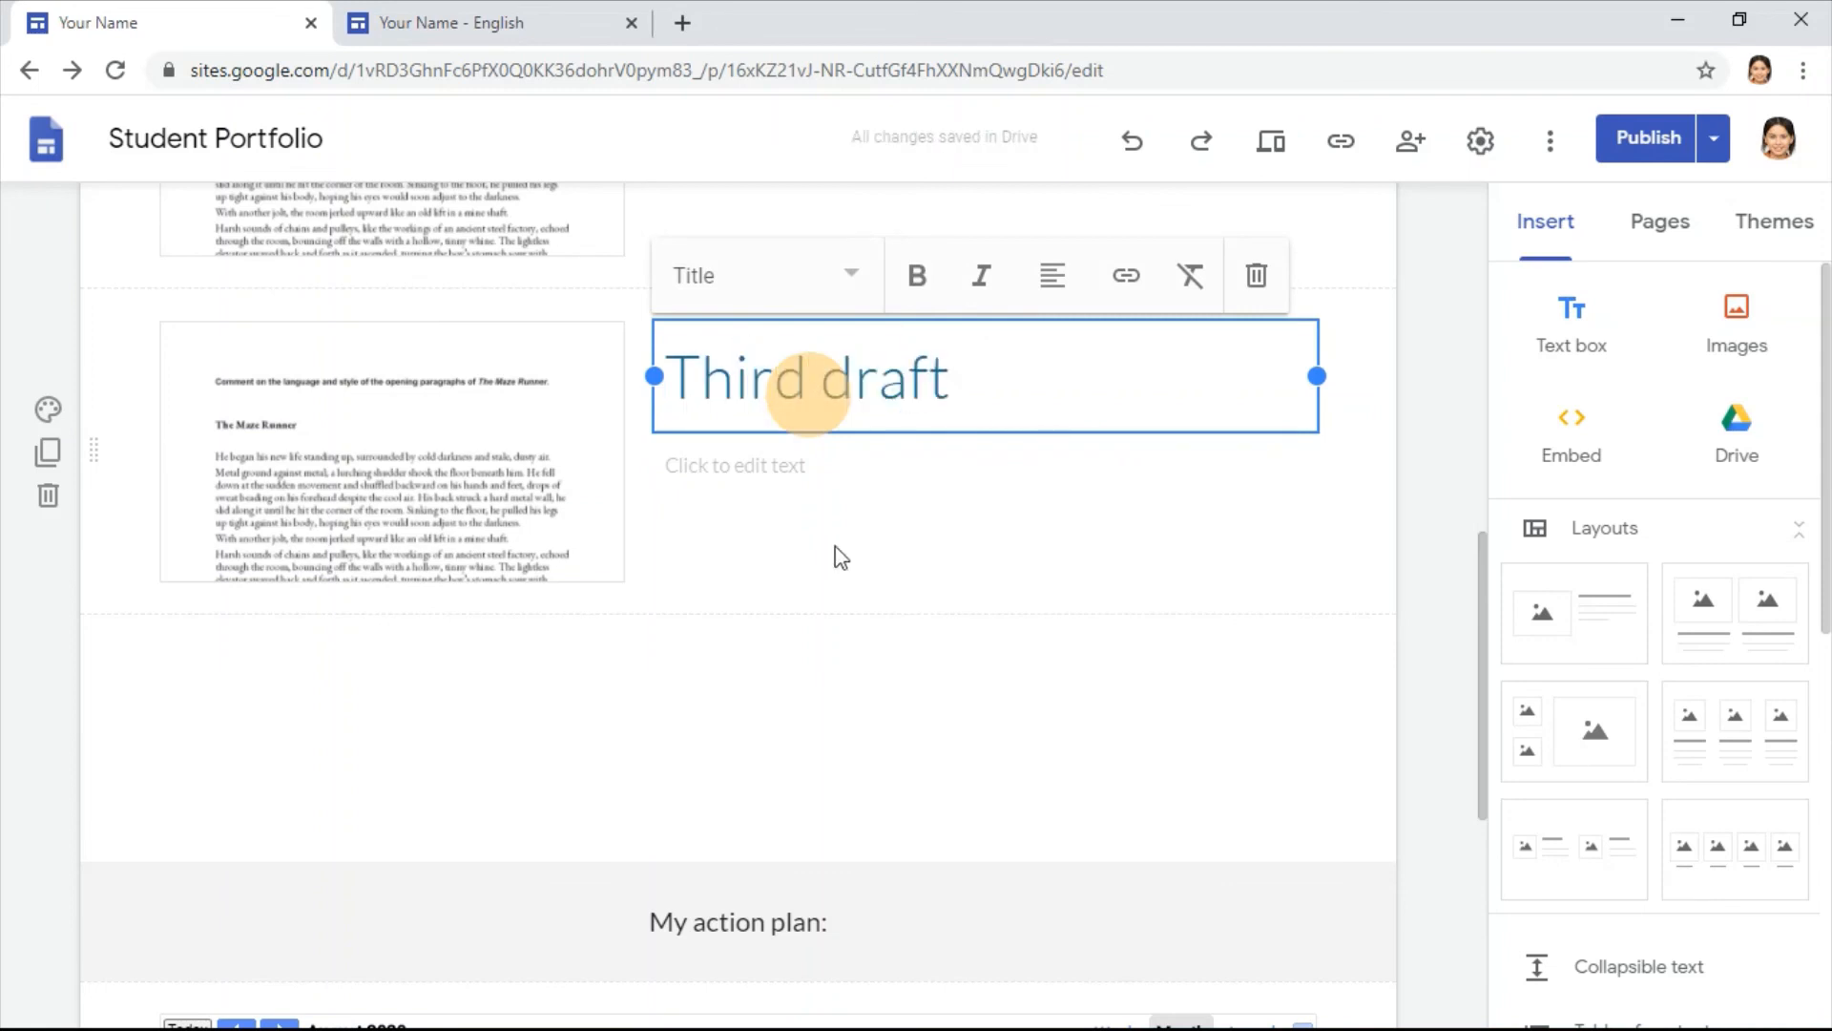
click(847, 495)
click(1186, 573)
click(1439, 586)
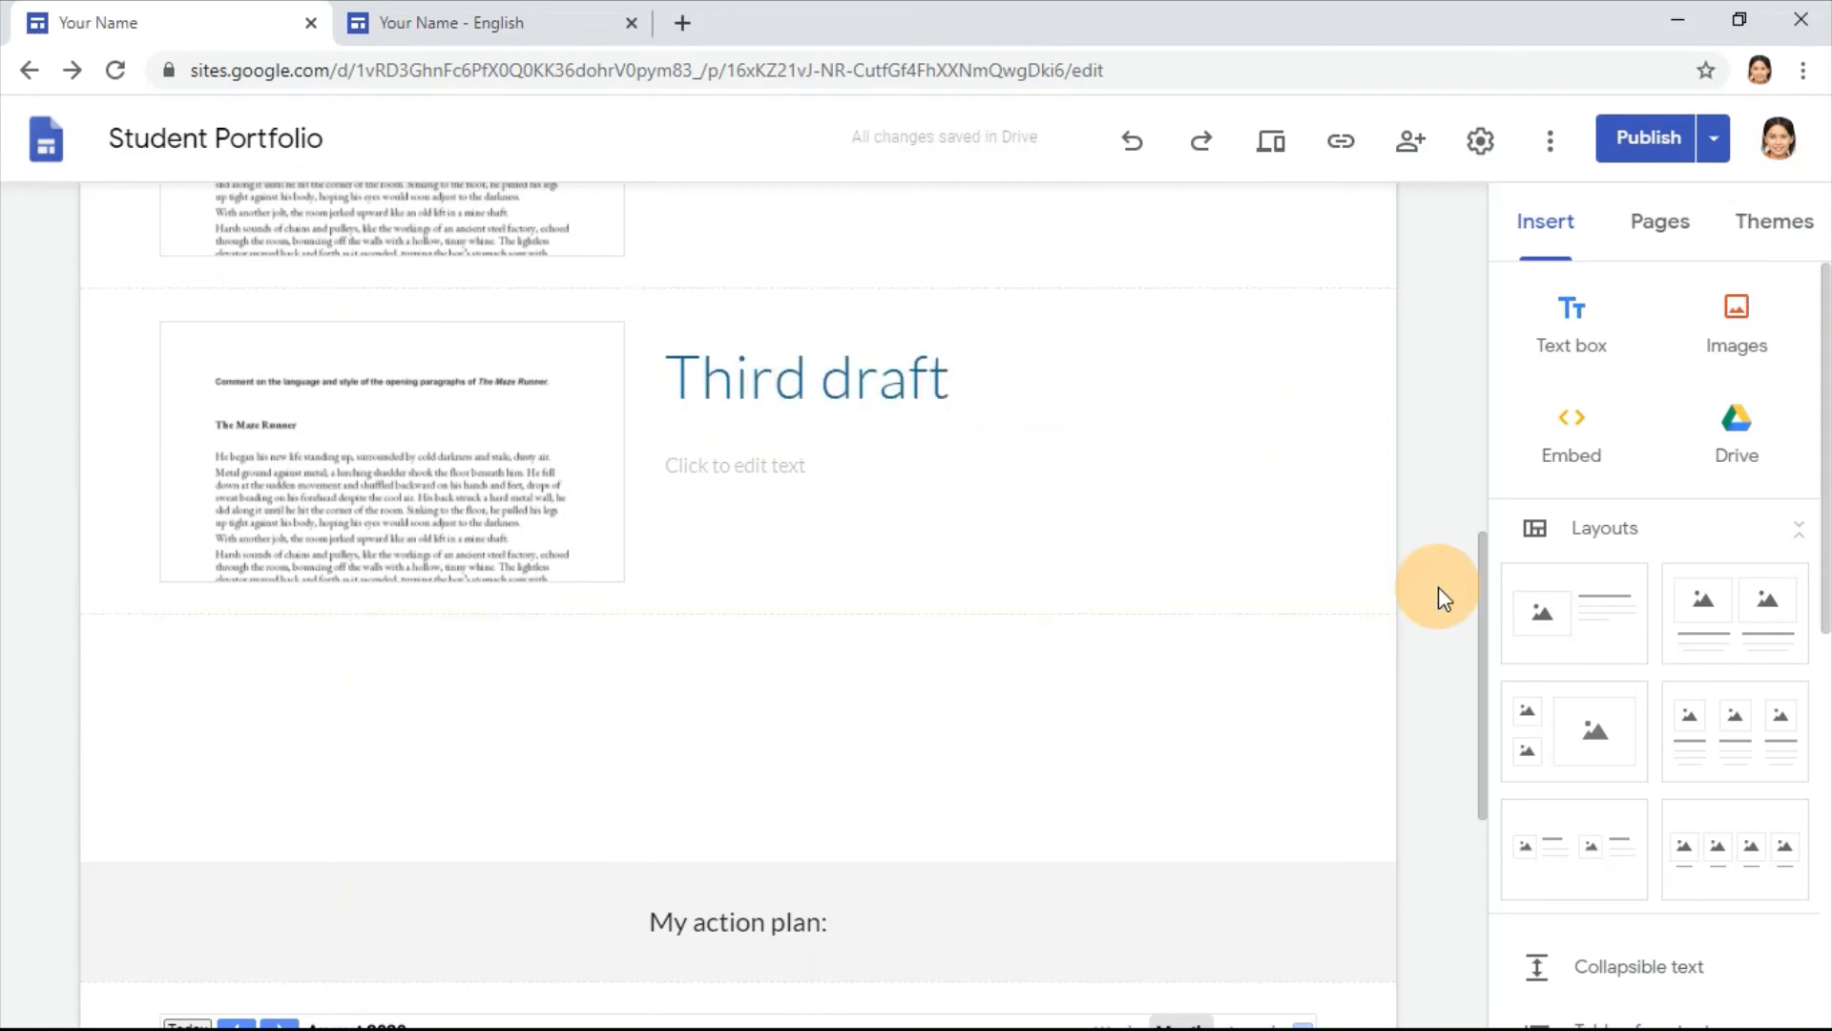
Step: Reload the published English page and check whether it includes the Third draft section
scroll(1405, 563, up, 3)
scroll(955, 495, up, 3)
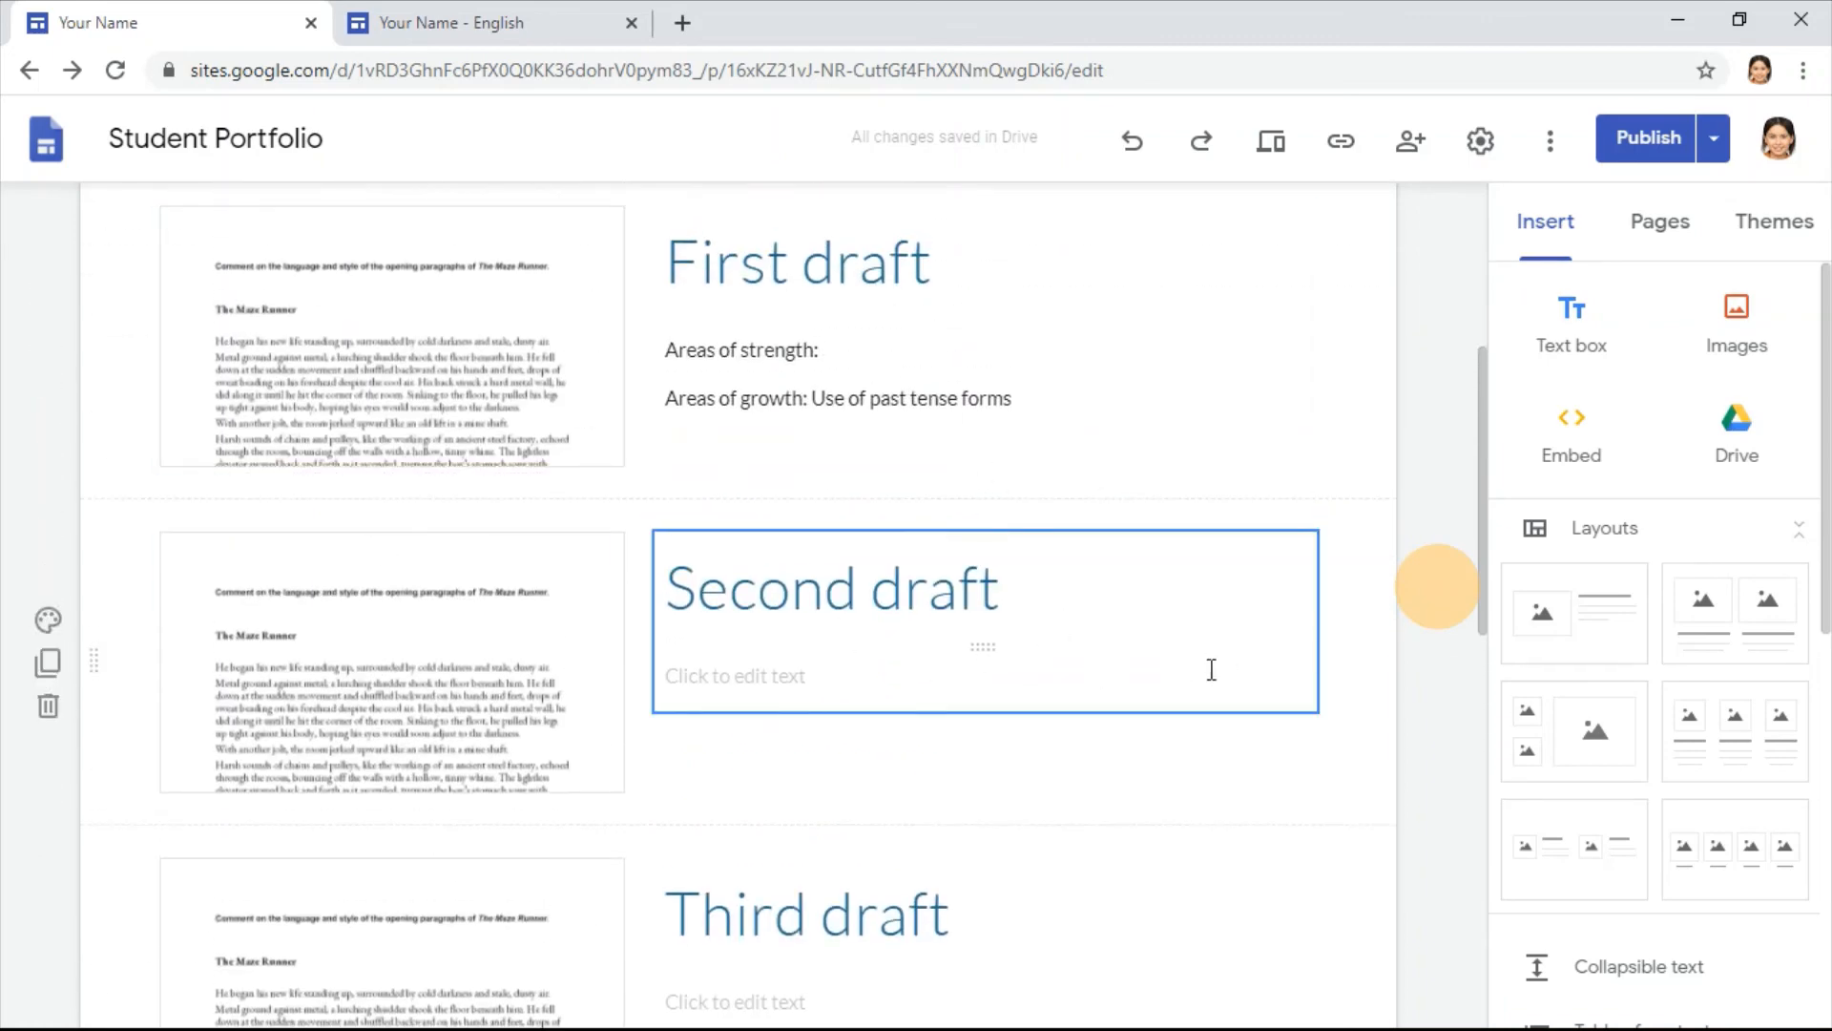
click(420, 22)
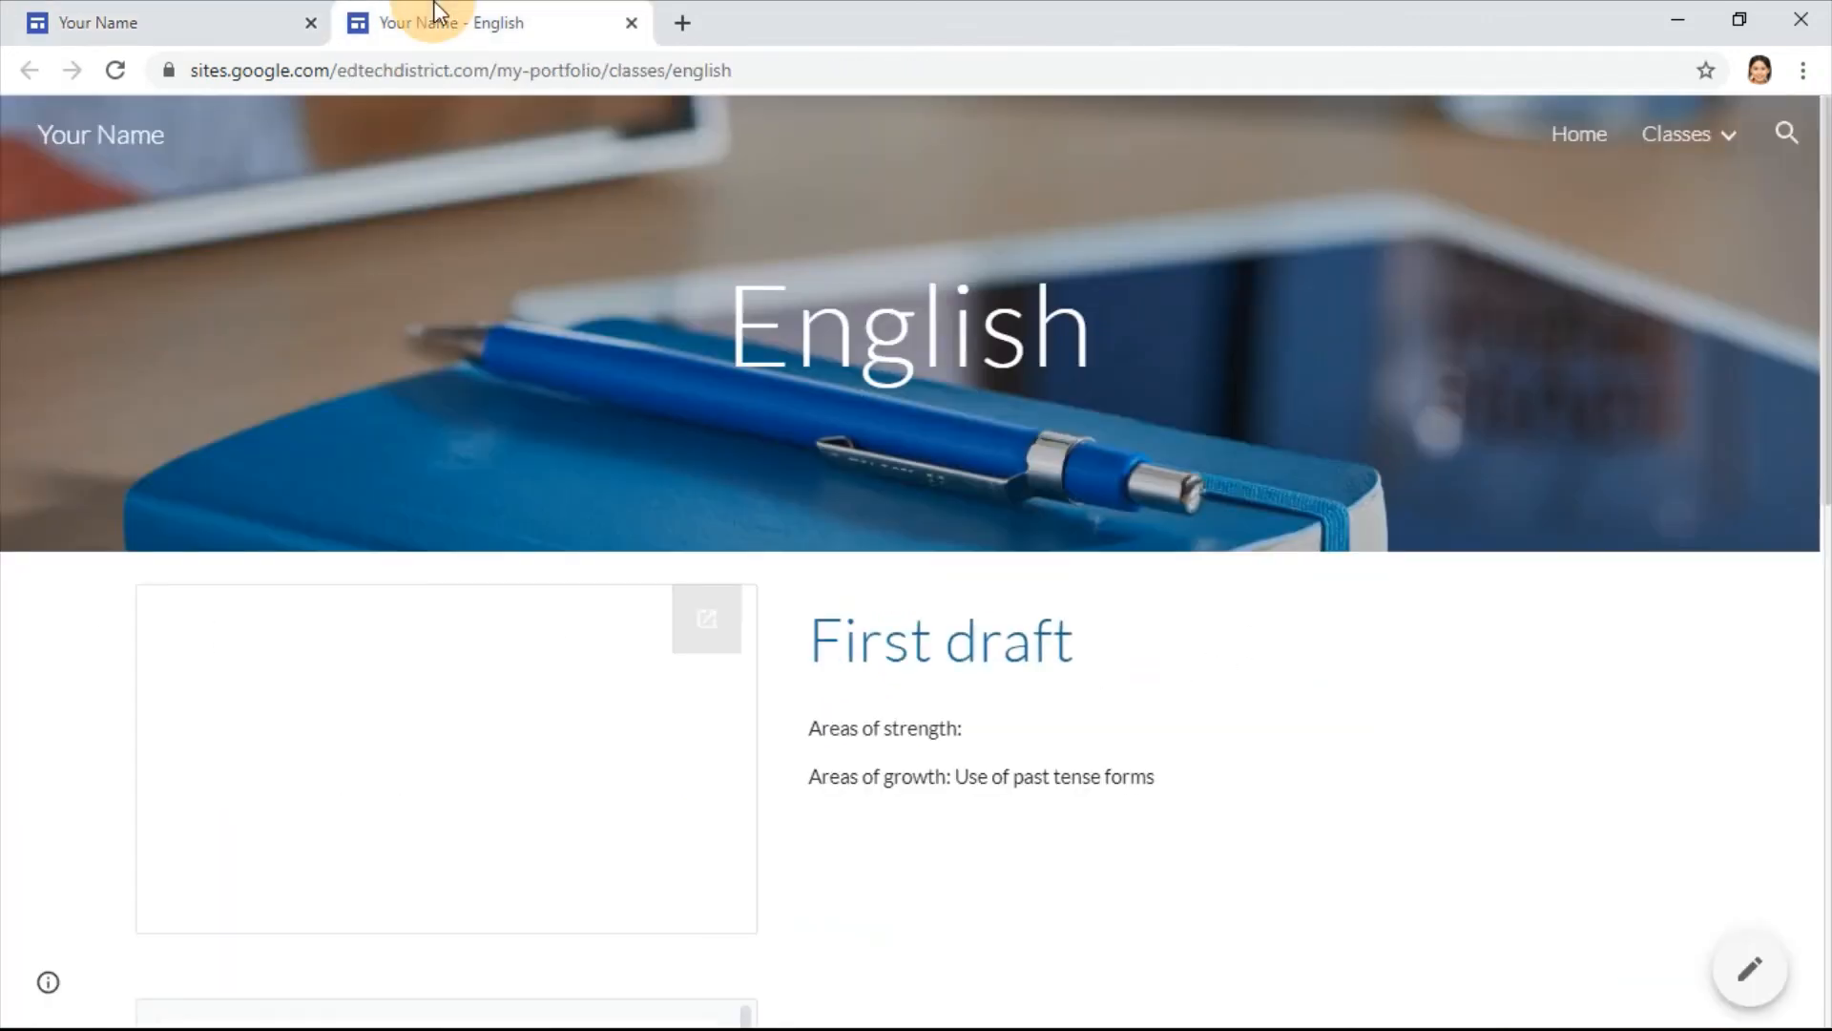
click(119, 67)
scroll(935, 432, down, 5)
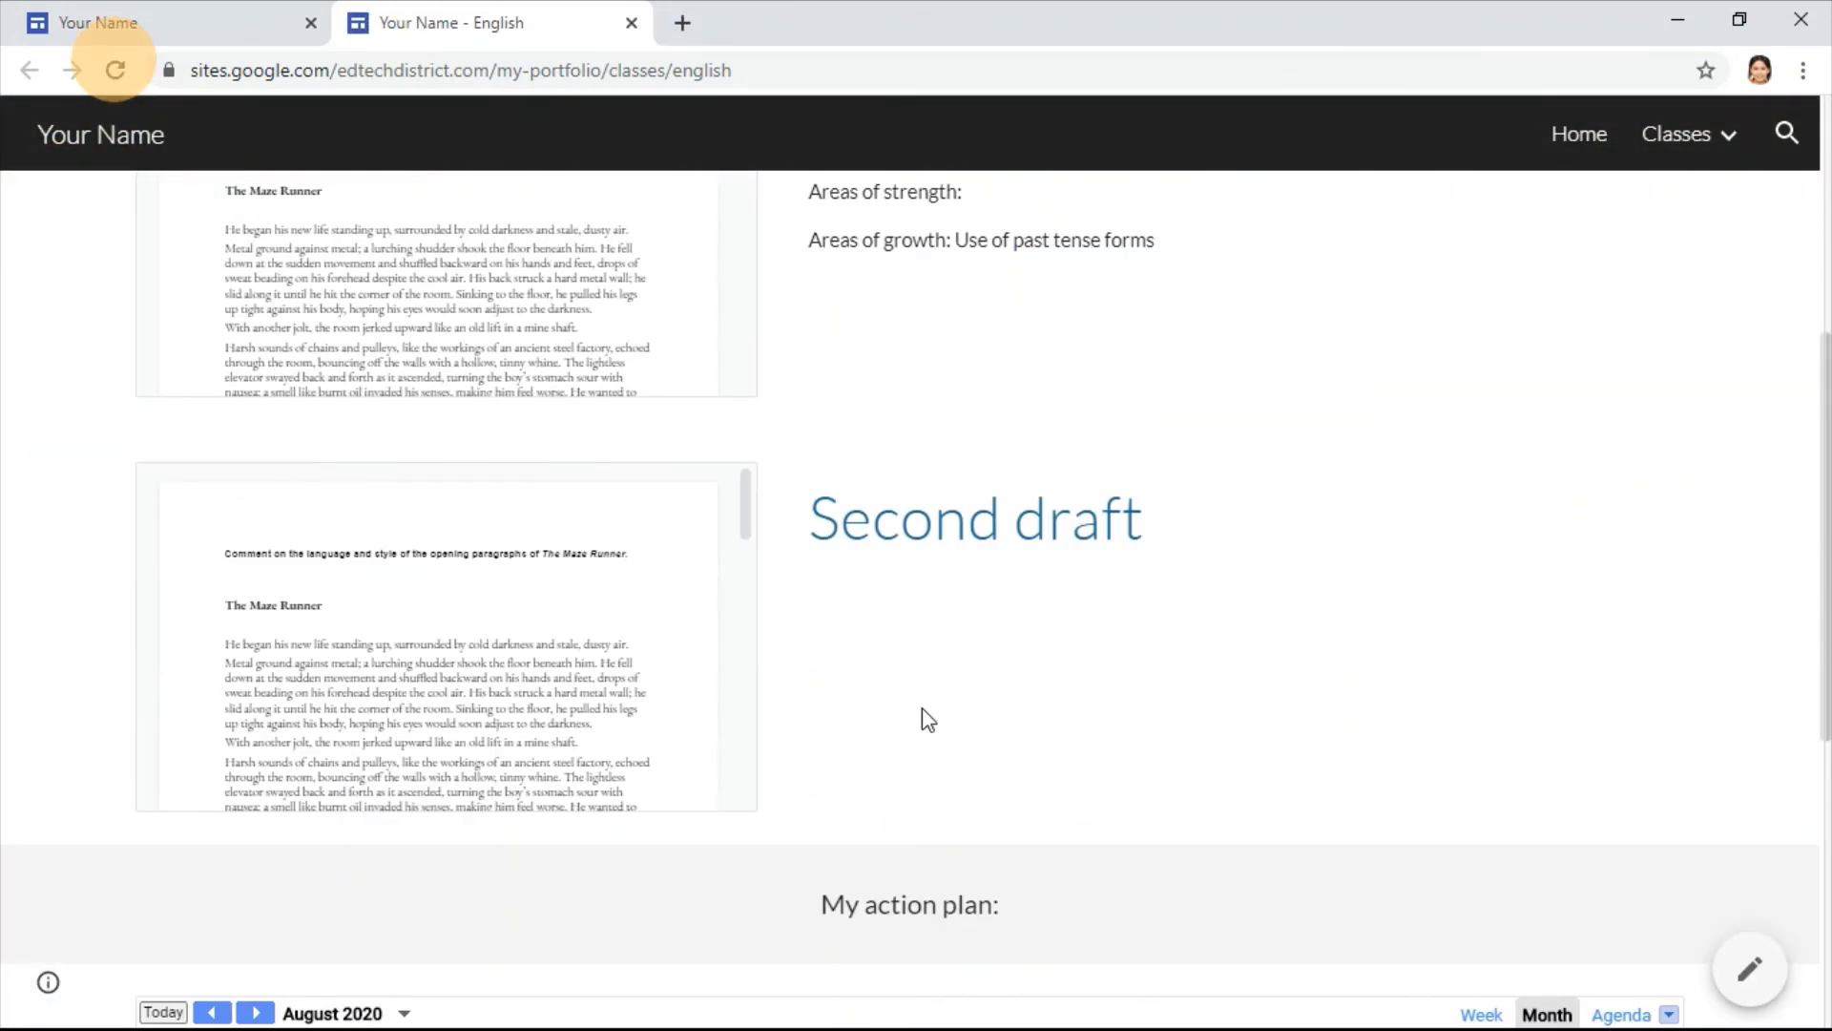
Step: Return to the editor, open the review of changes for publishing and compare the draft English page with the currently published version
click(181, 9)
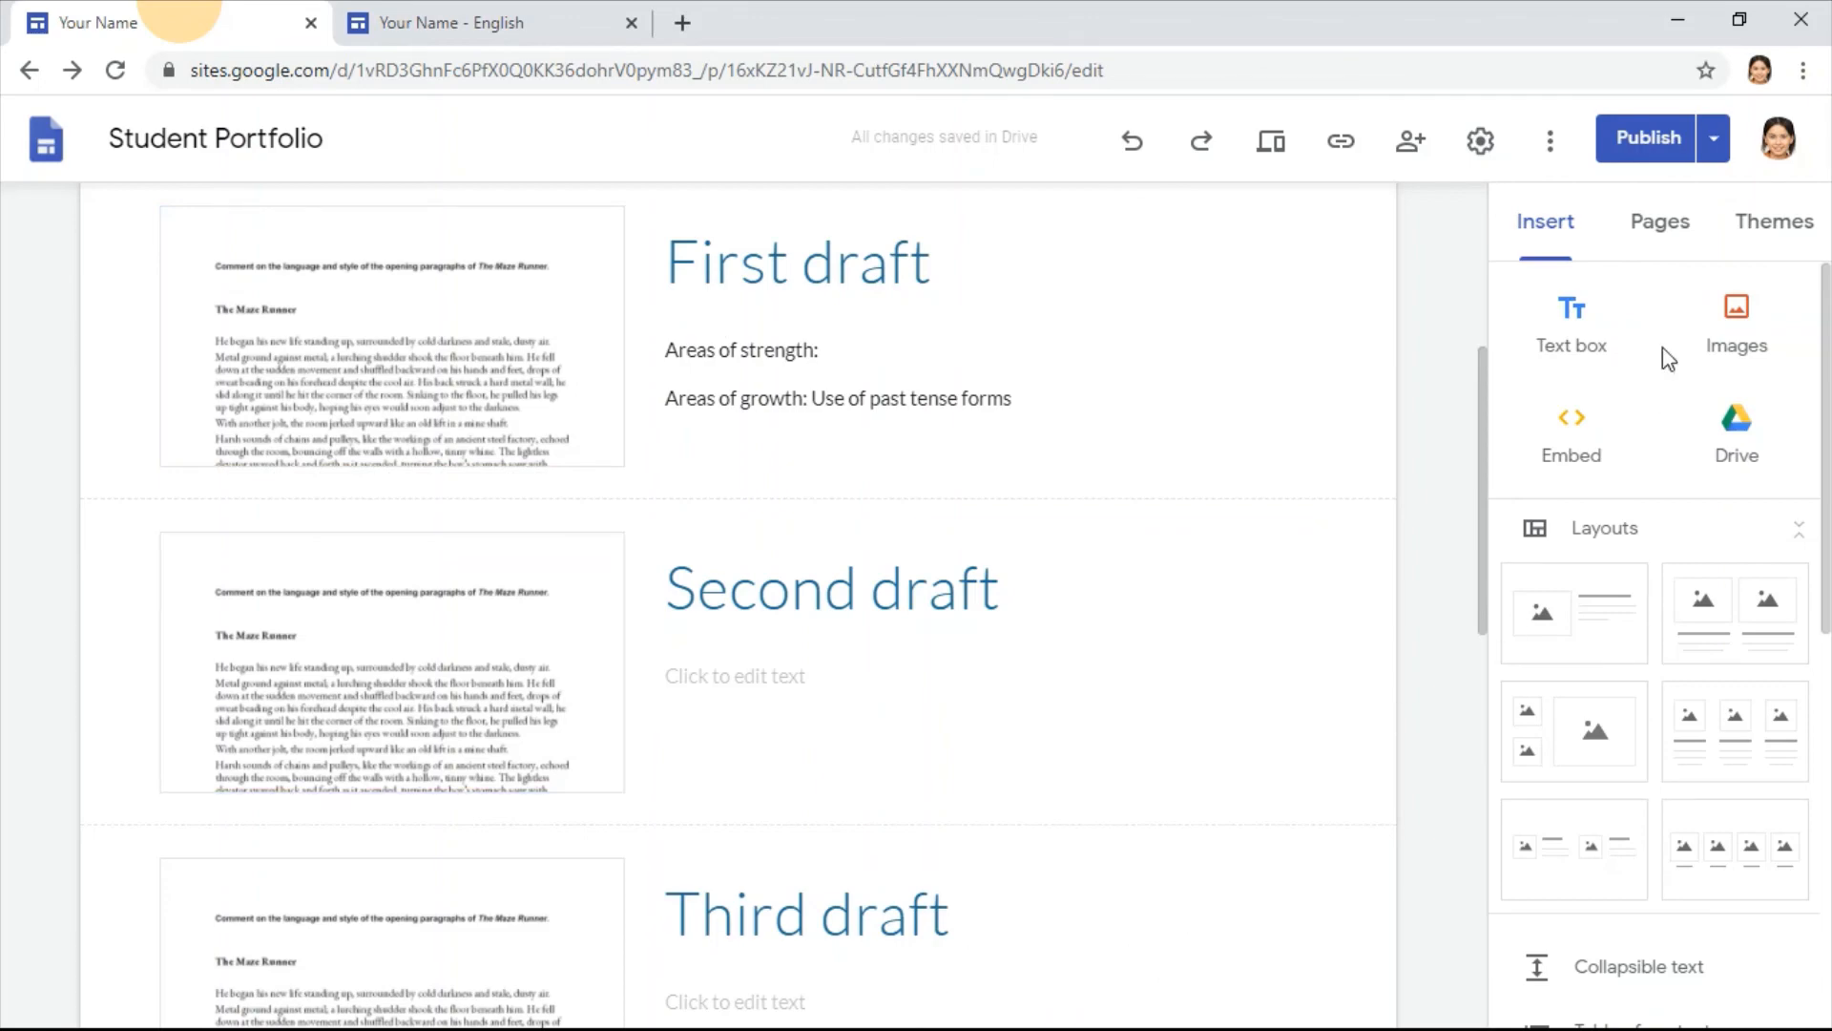
click(1648, 138)
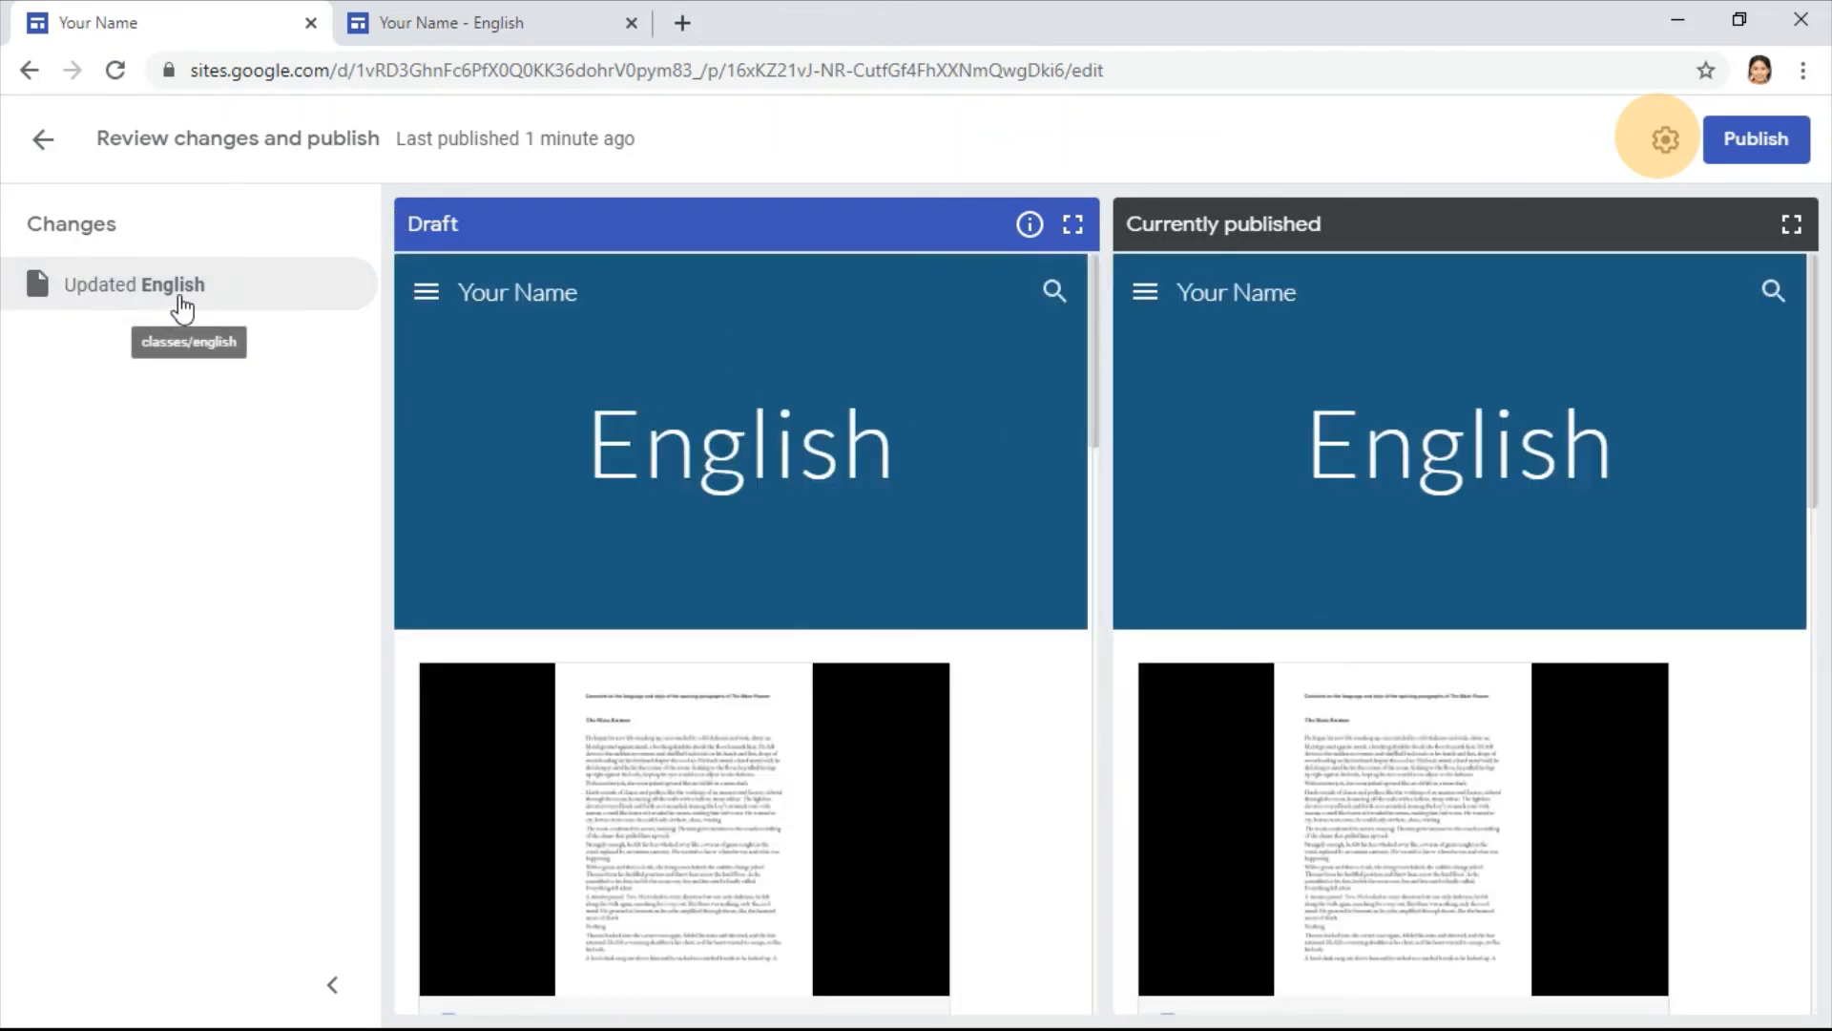
scroll(662, 442, down, 5)
scroll(666, 442, down, 5)
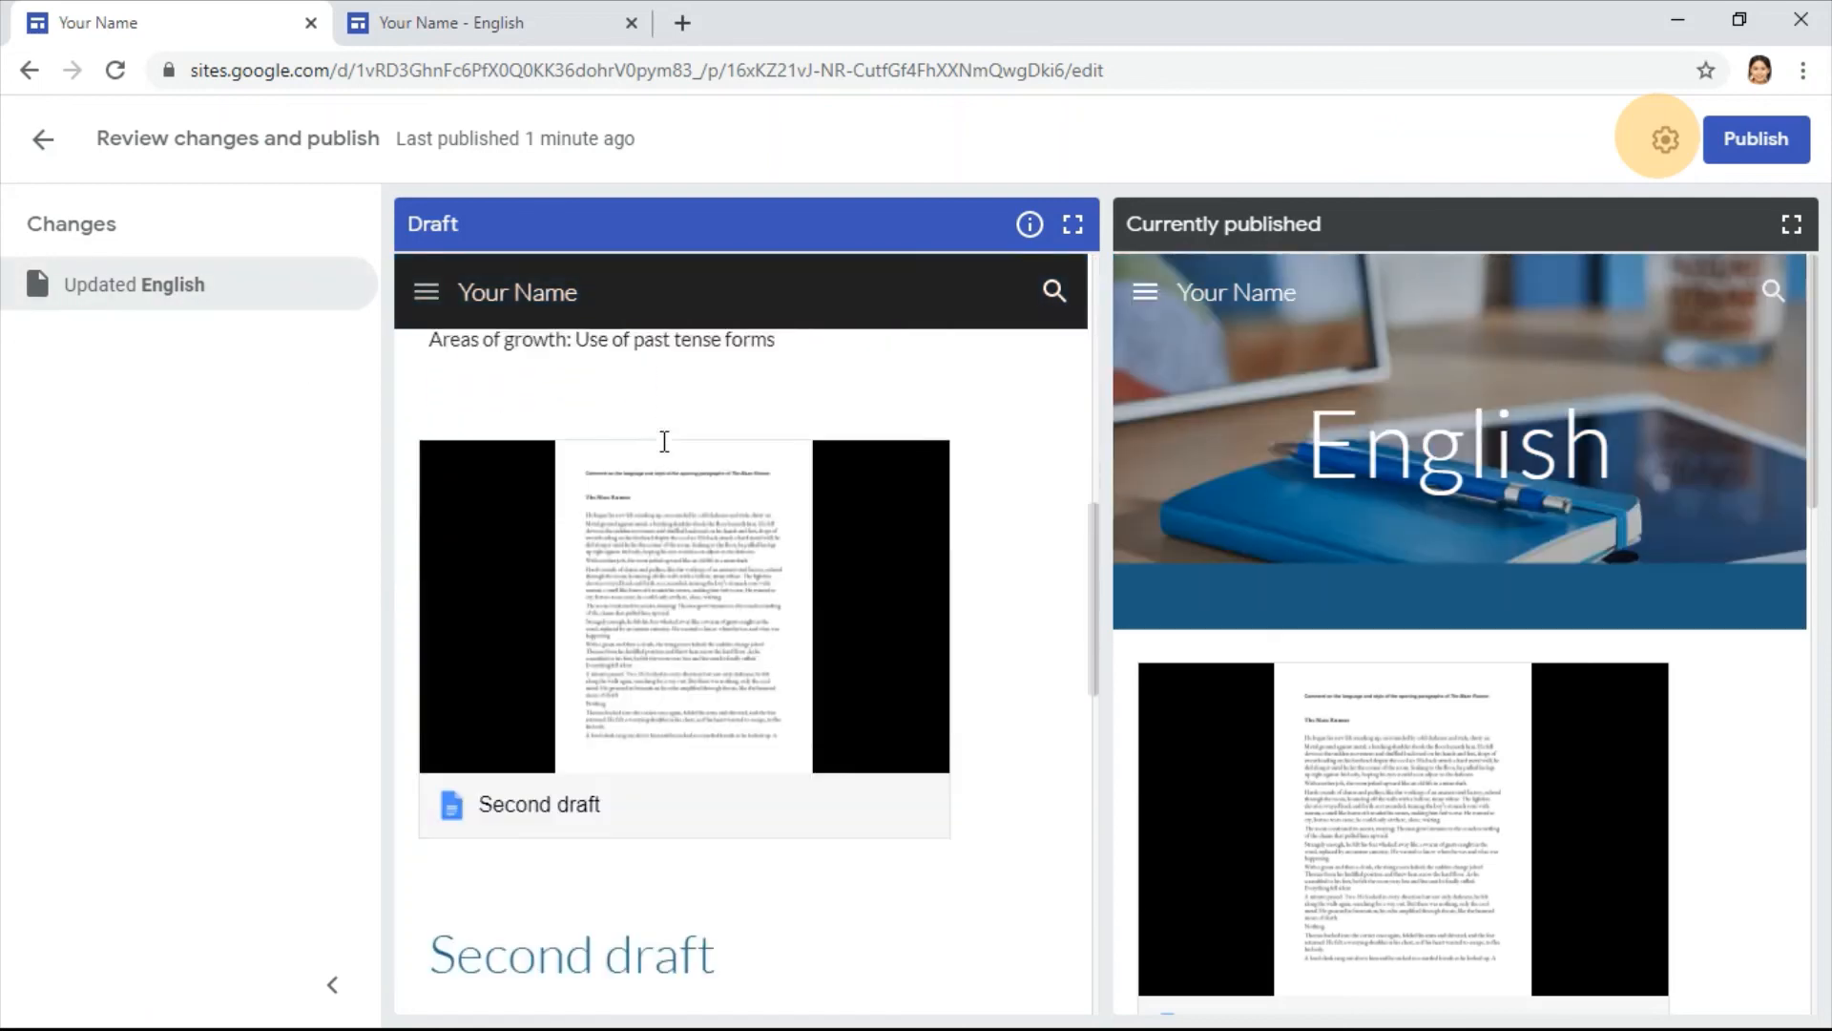
scroll(665, 453, up, 1)
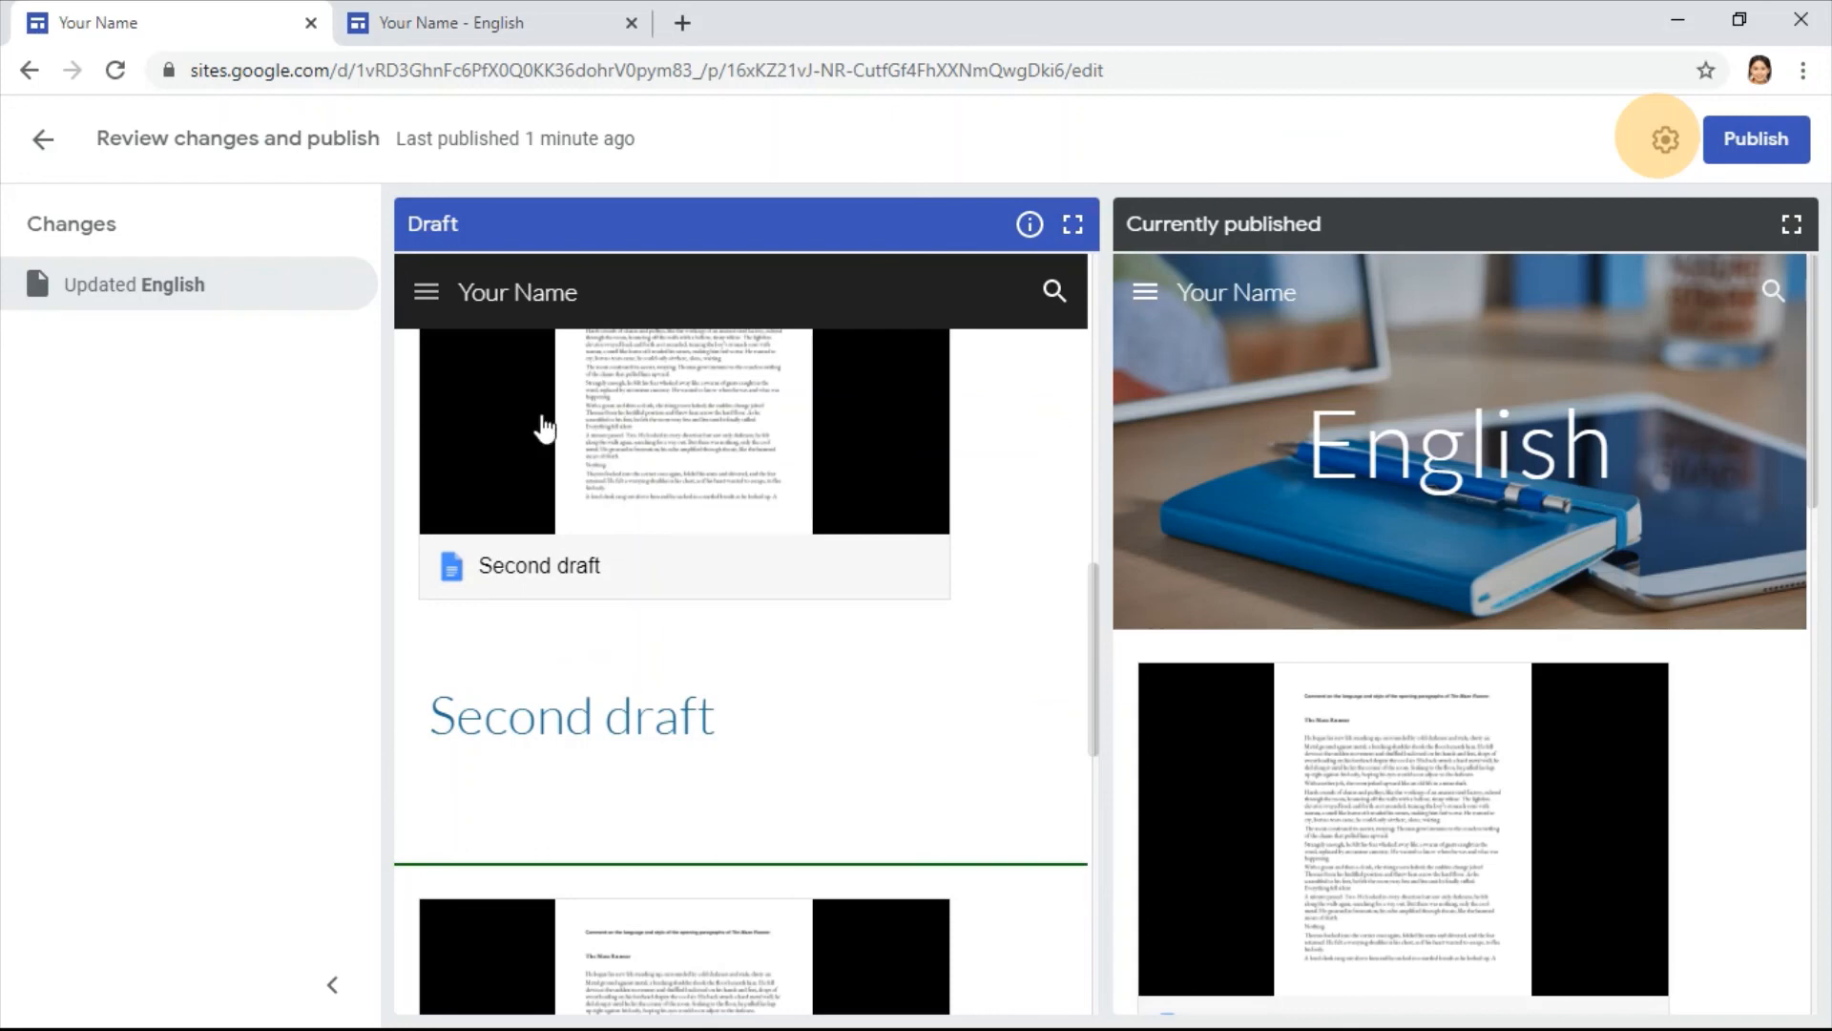
scroll(811, 683, down, 4)
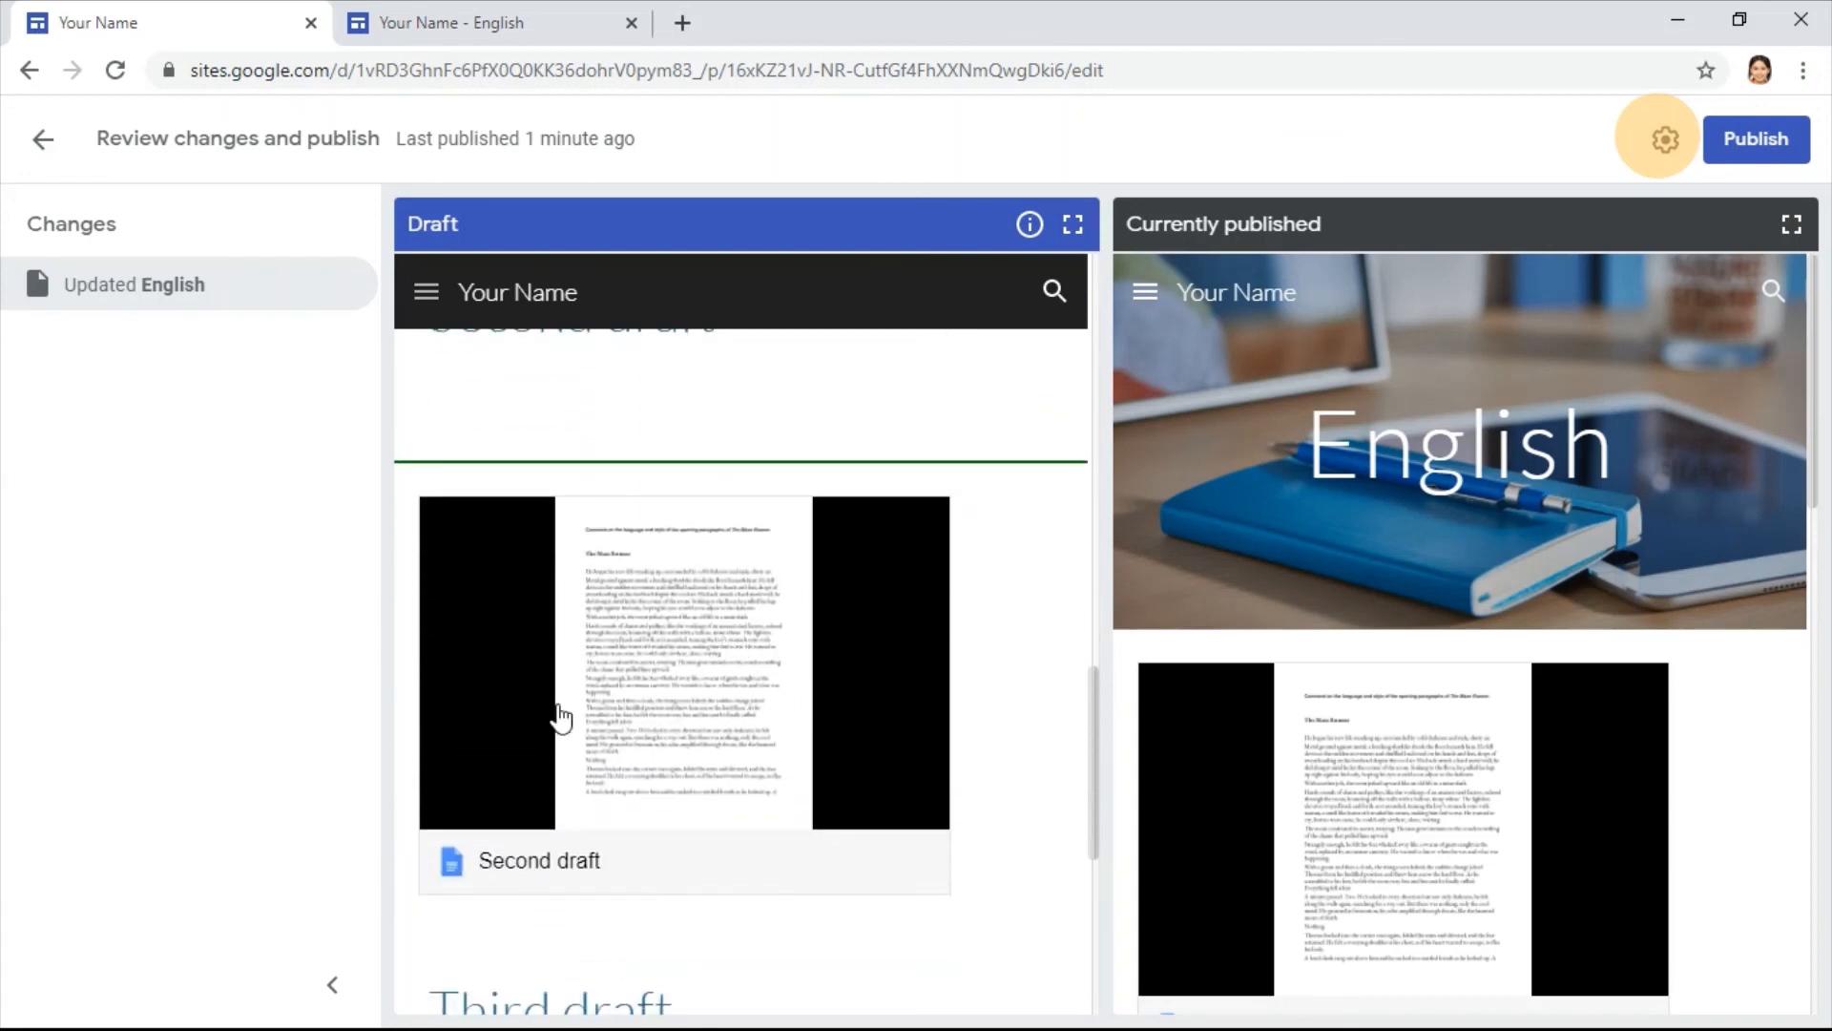
scroll(945, 748, down, 6)
scroll(823, 682, up, 6)
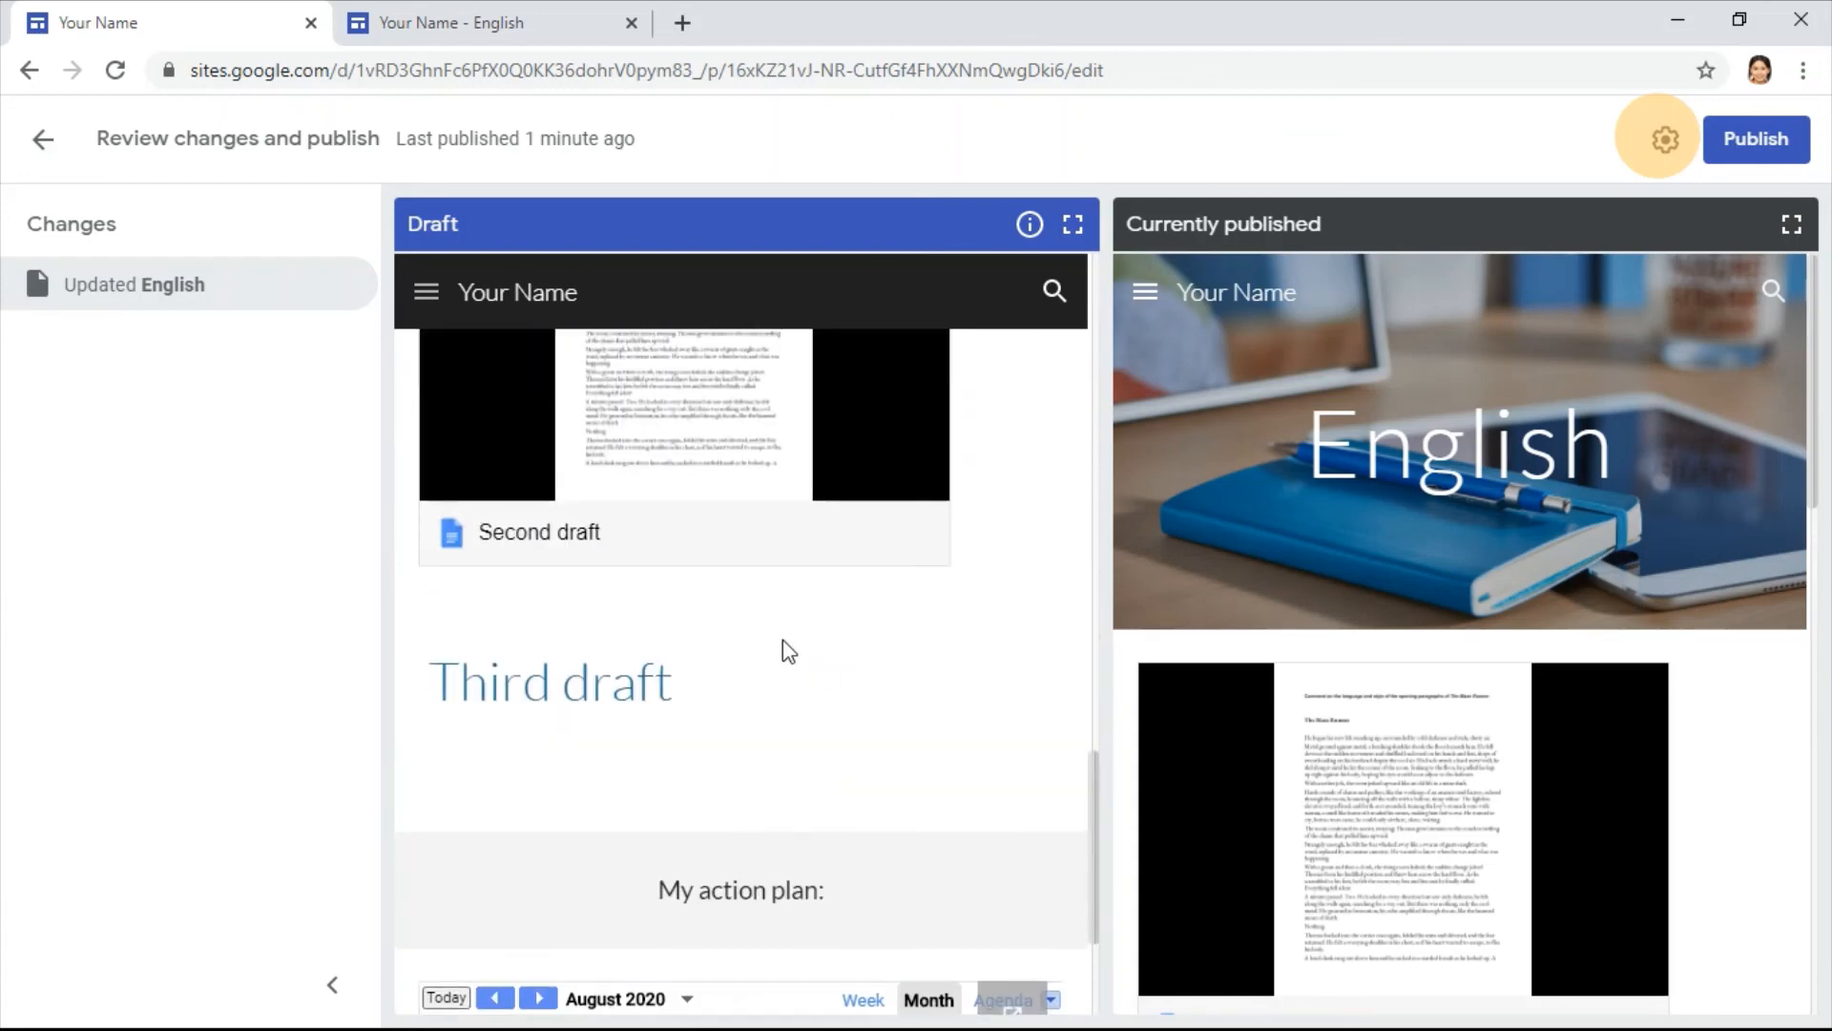
scroll(1407, 623, down, 9)
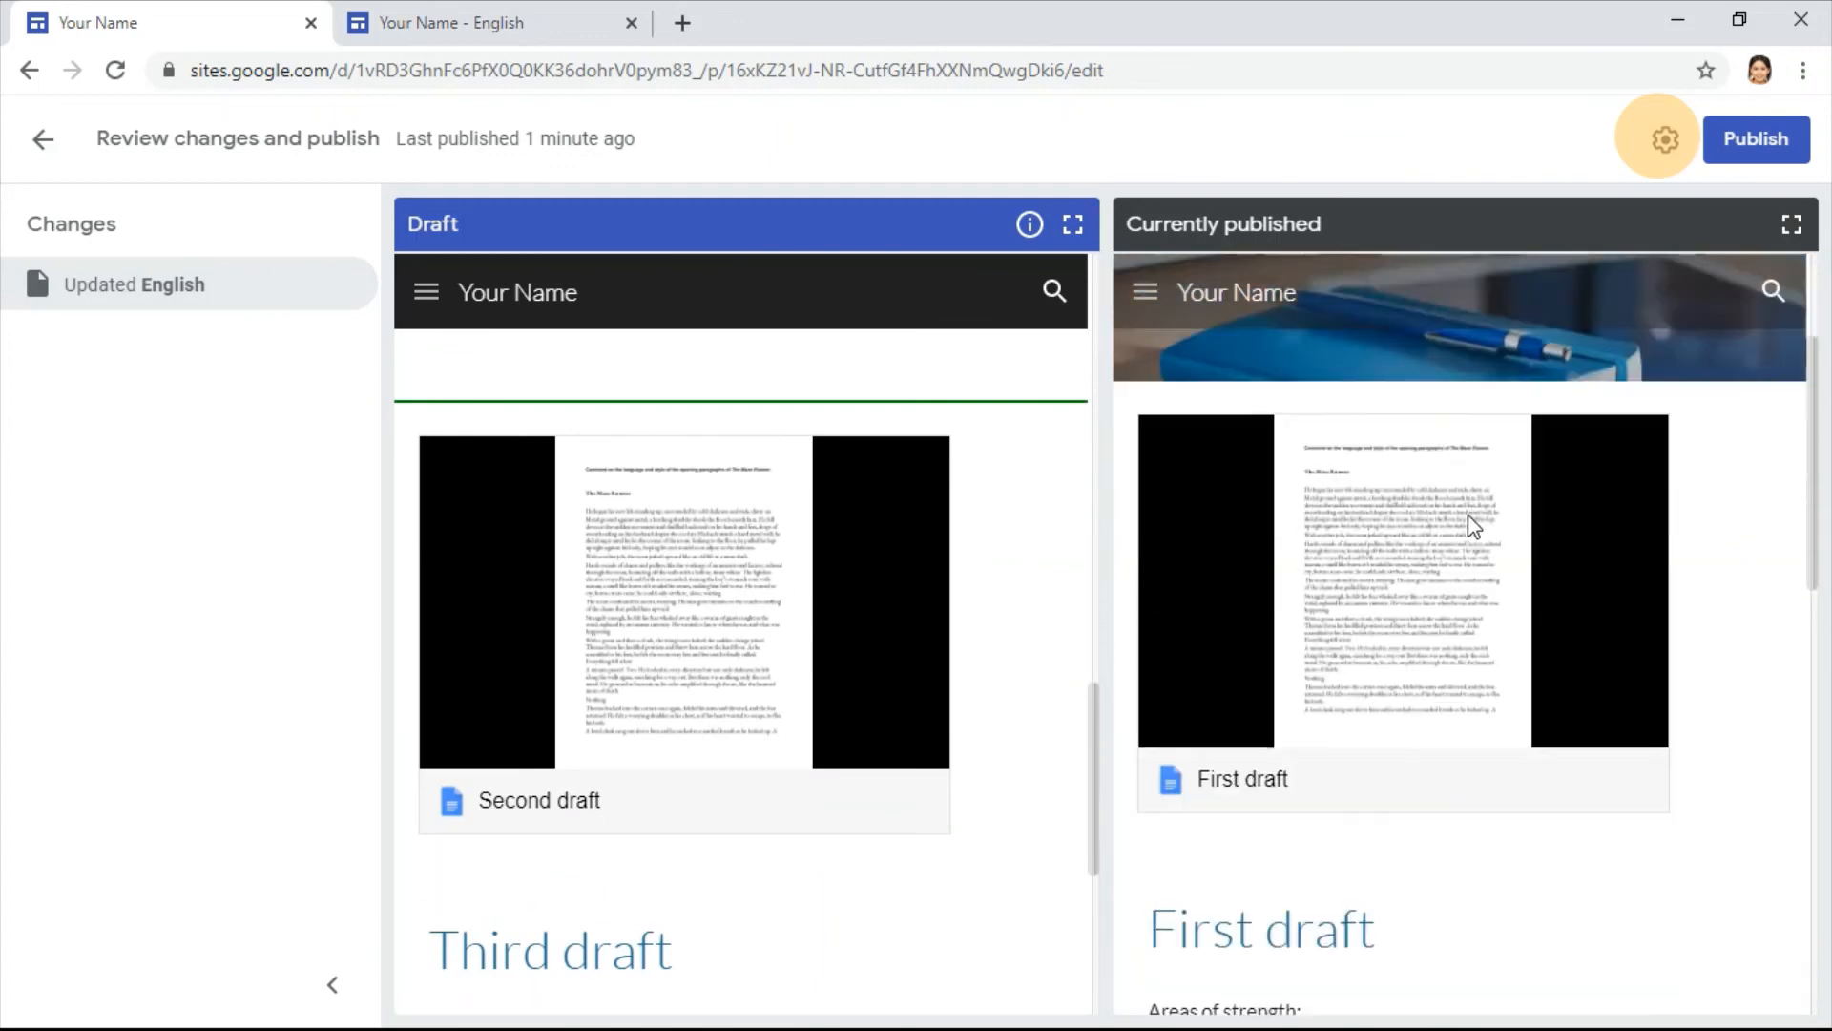
scroll(1352, 468, down, 6)
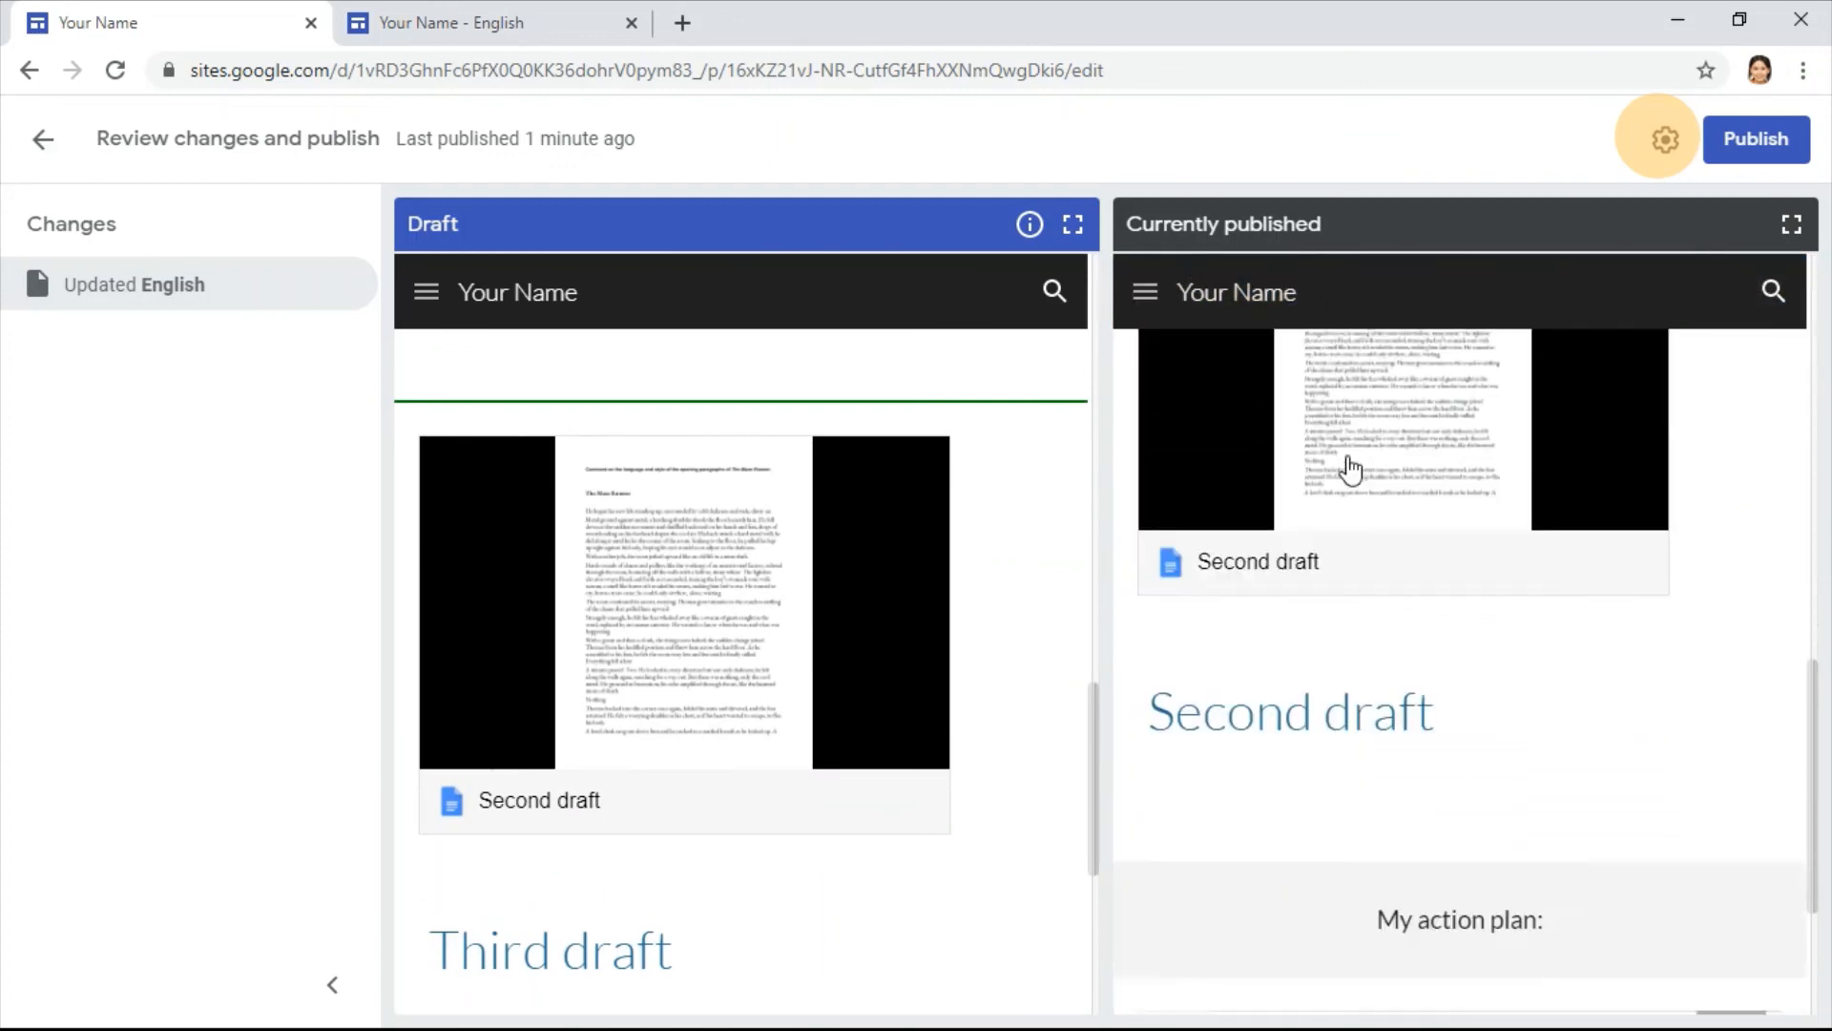
scroll(1349, 471, up, 2)
scroll(838, 584, down, 4)
scroll(838, 584, up, 4)
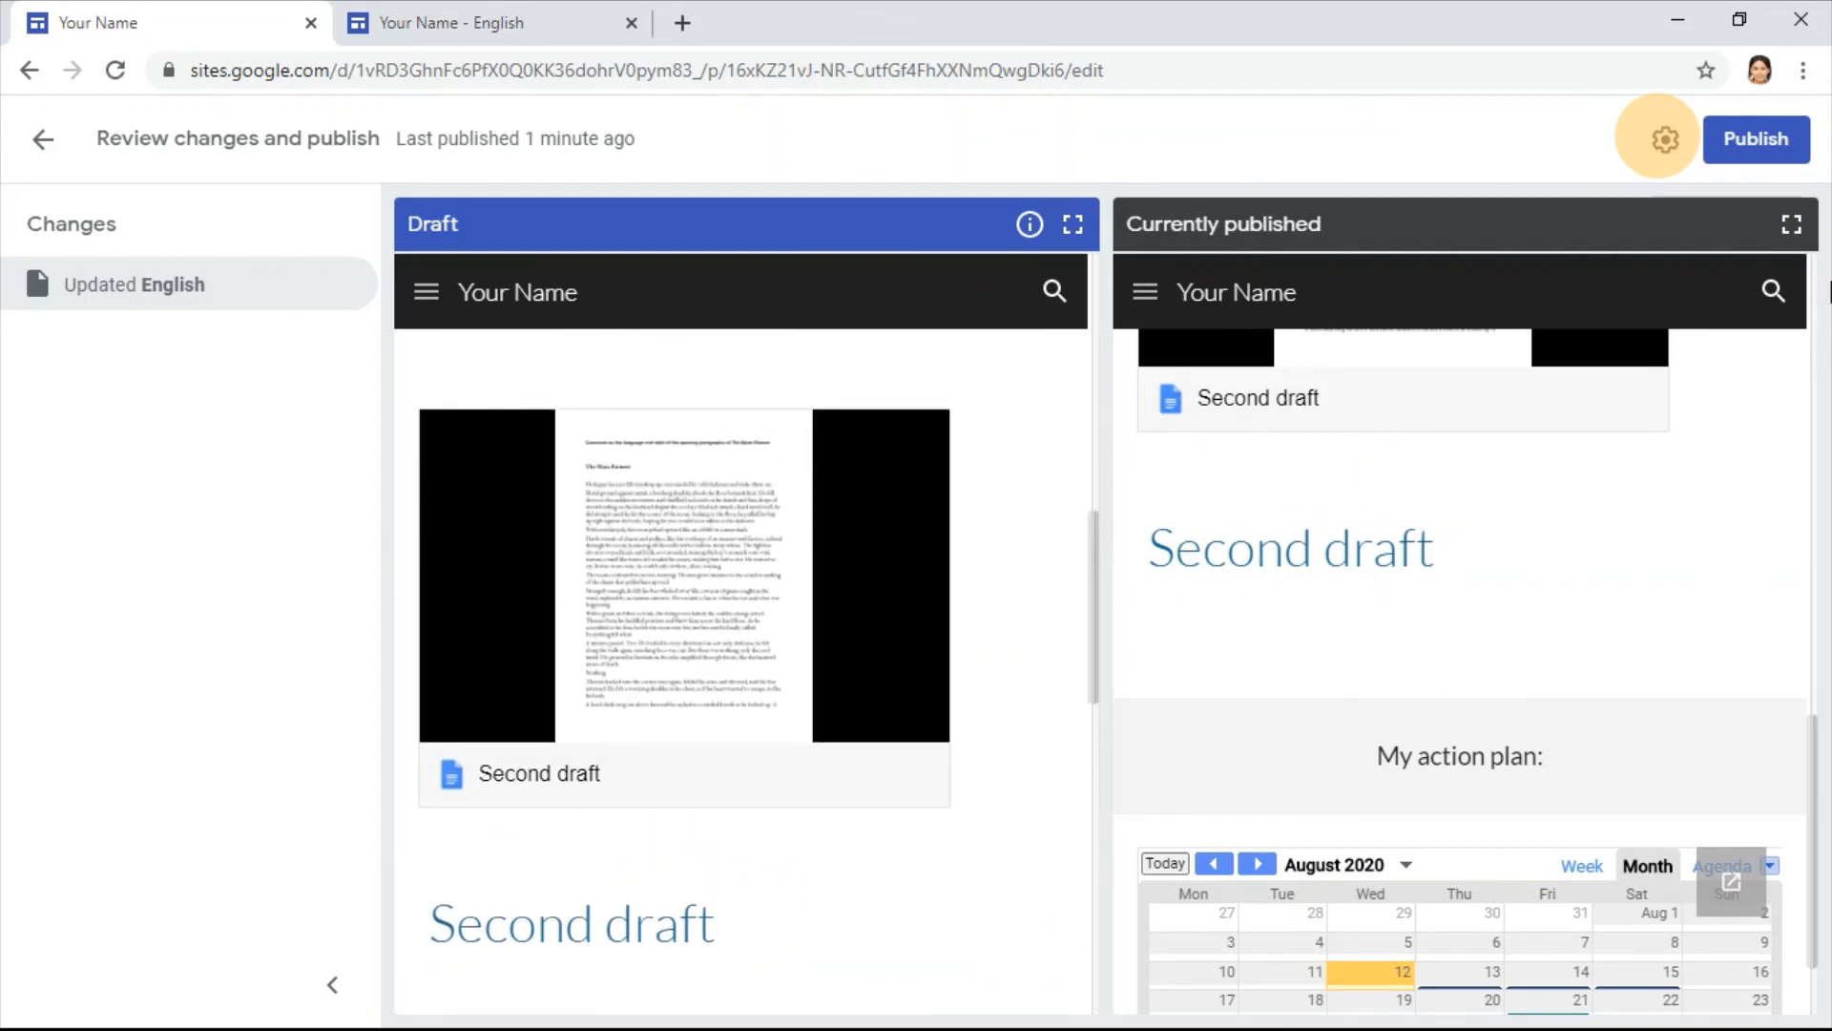
Step: Publish the reviewed changes and reload the published English page to view its draft sections
click(1756, 140)
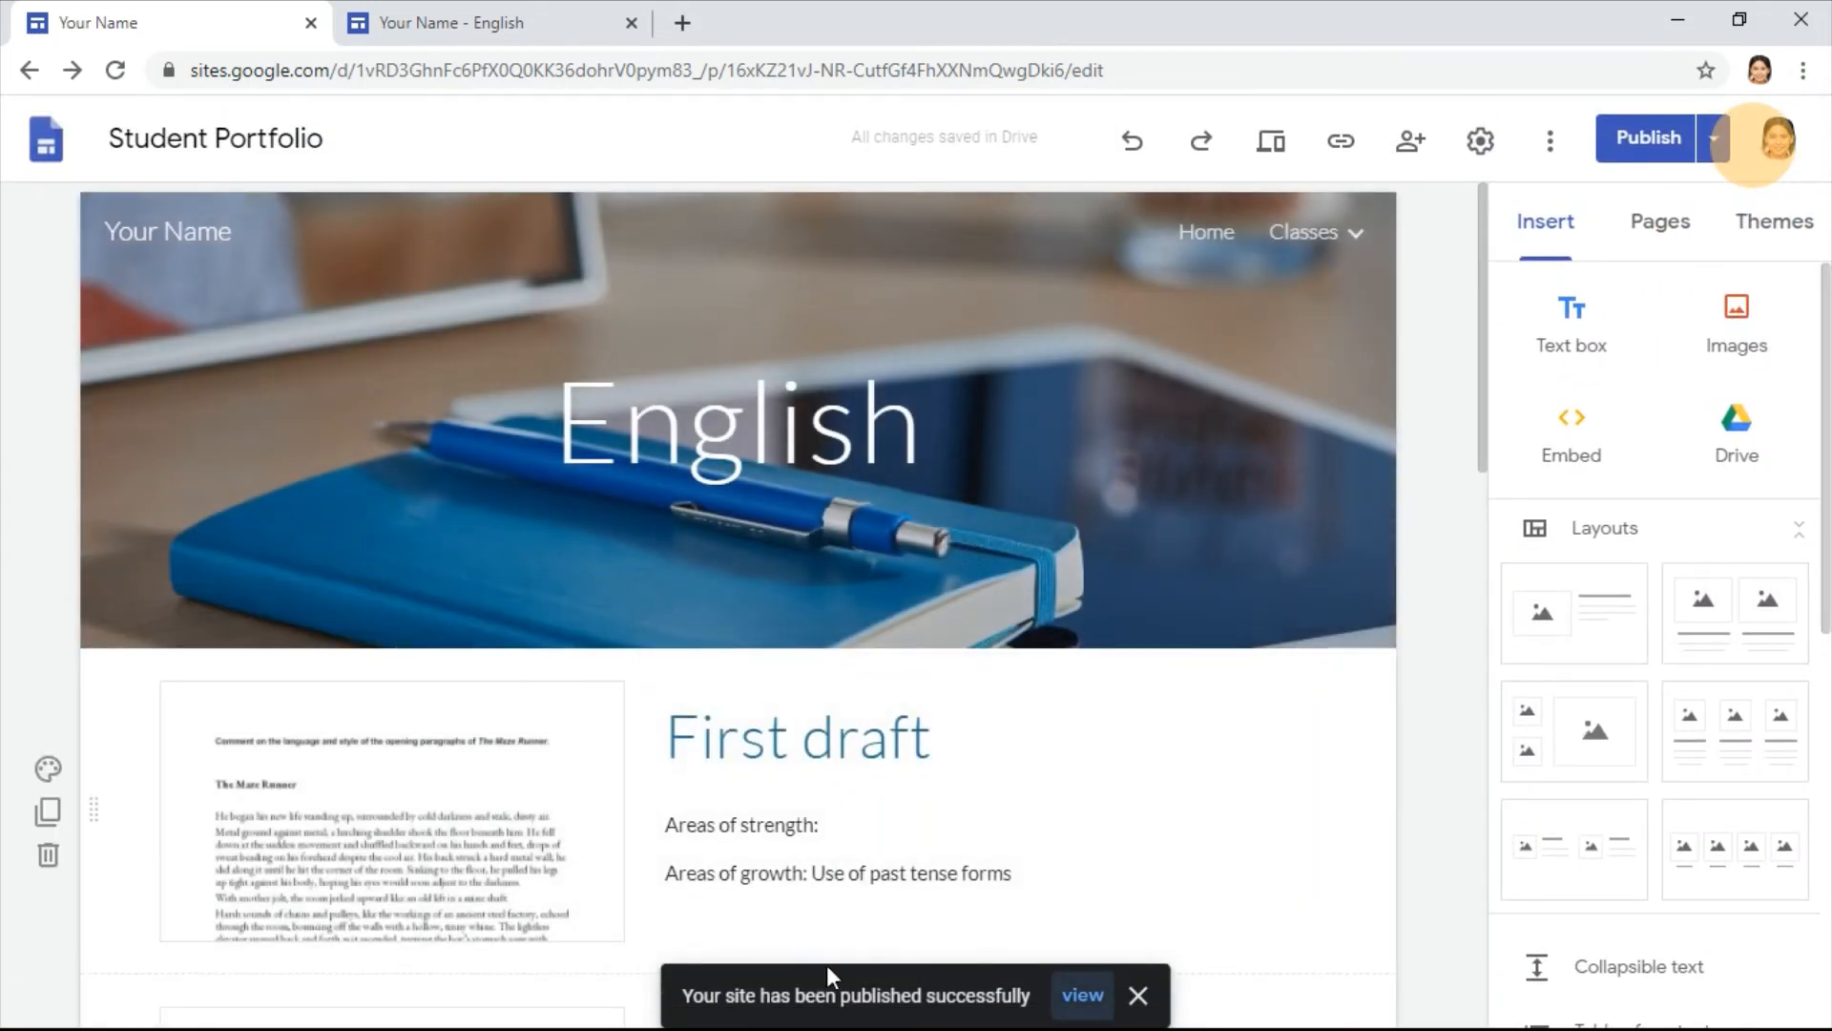
click(491, 22)
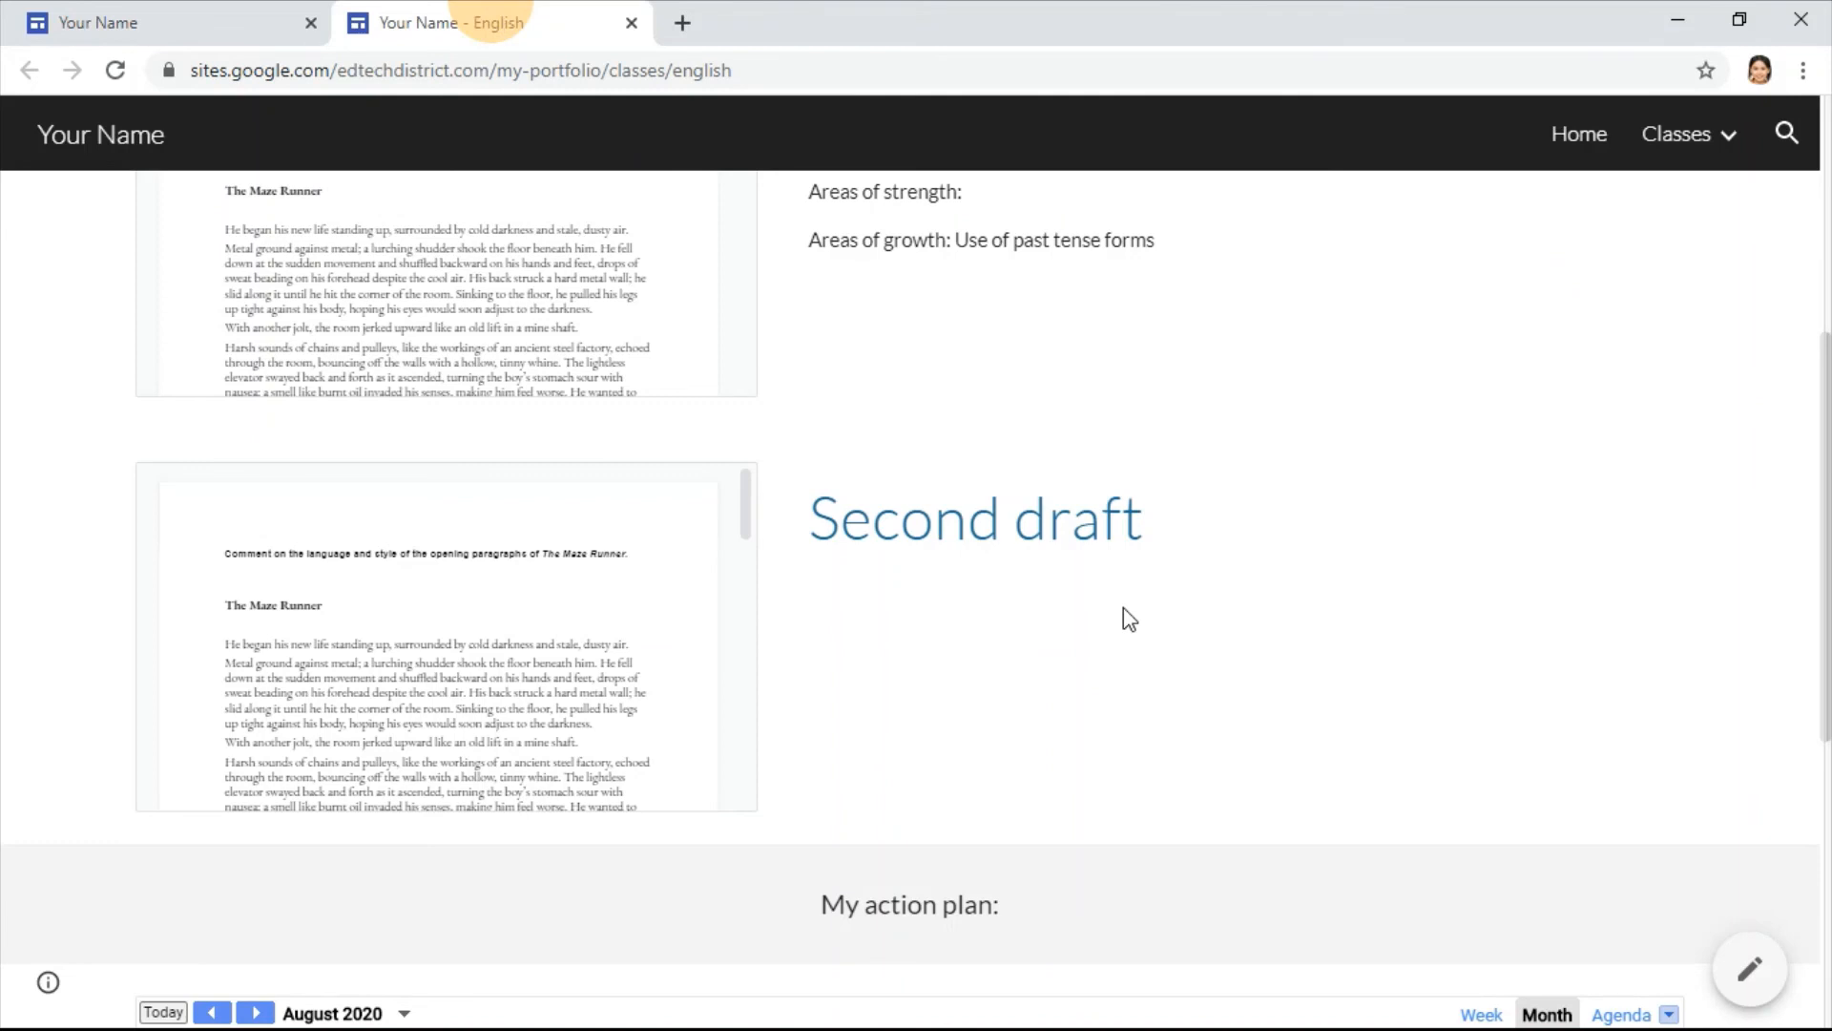
key(F5)
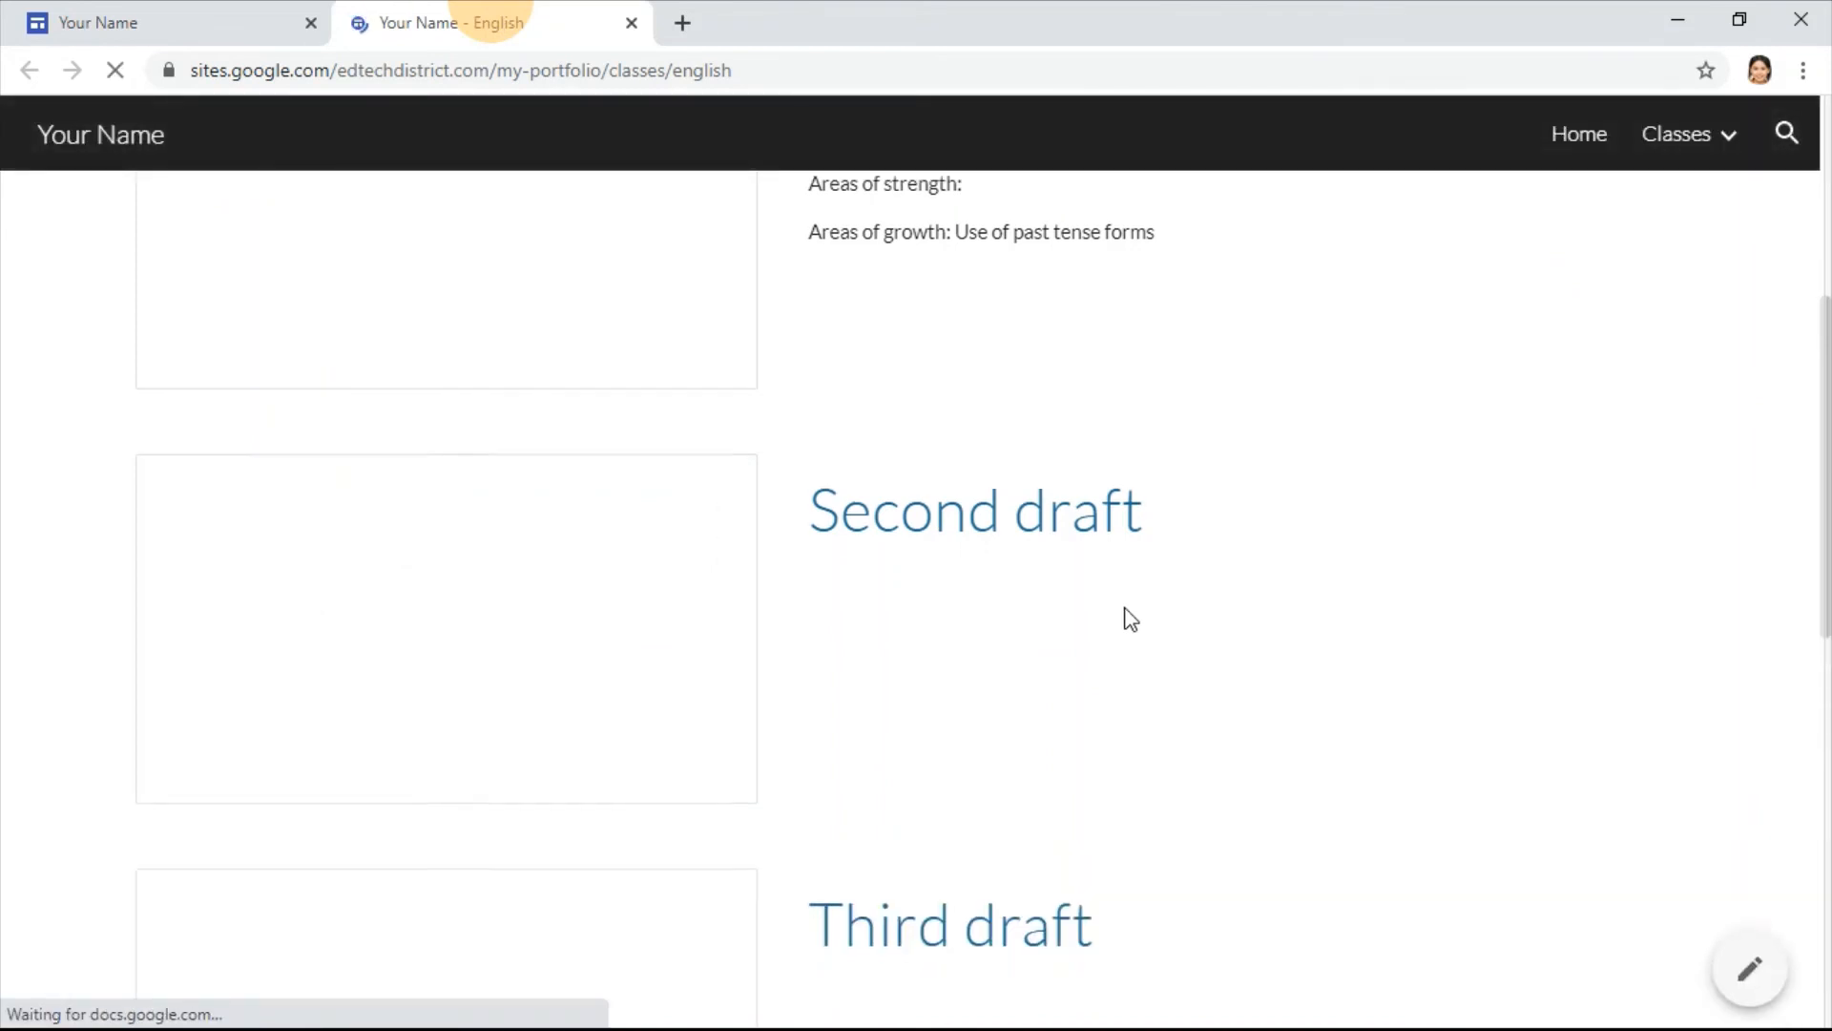
scroll(1040, 811, down, 1)
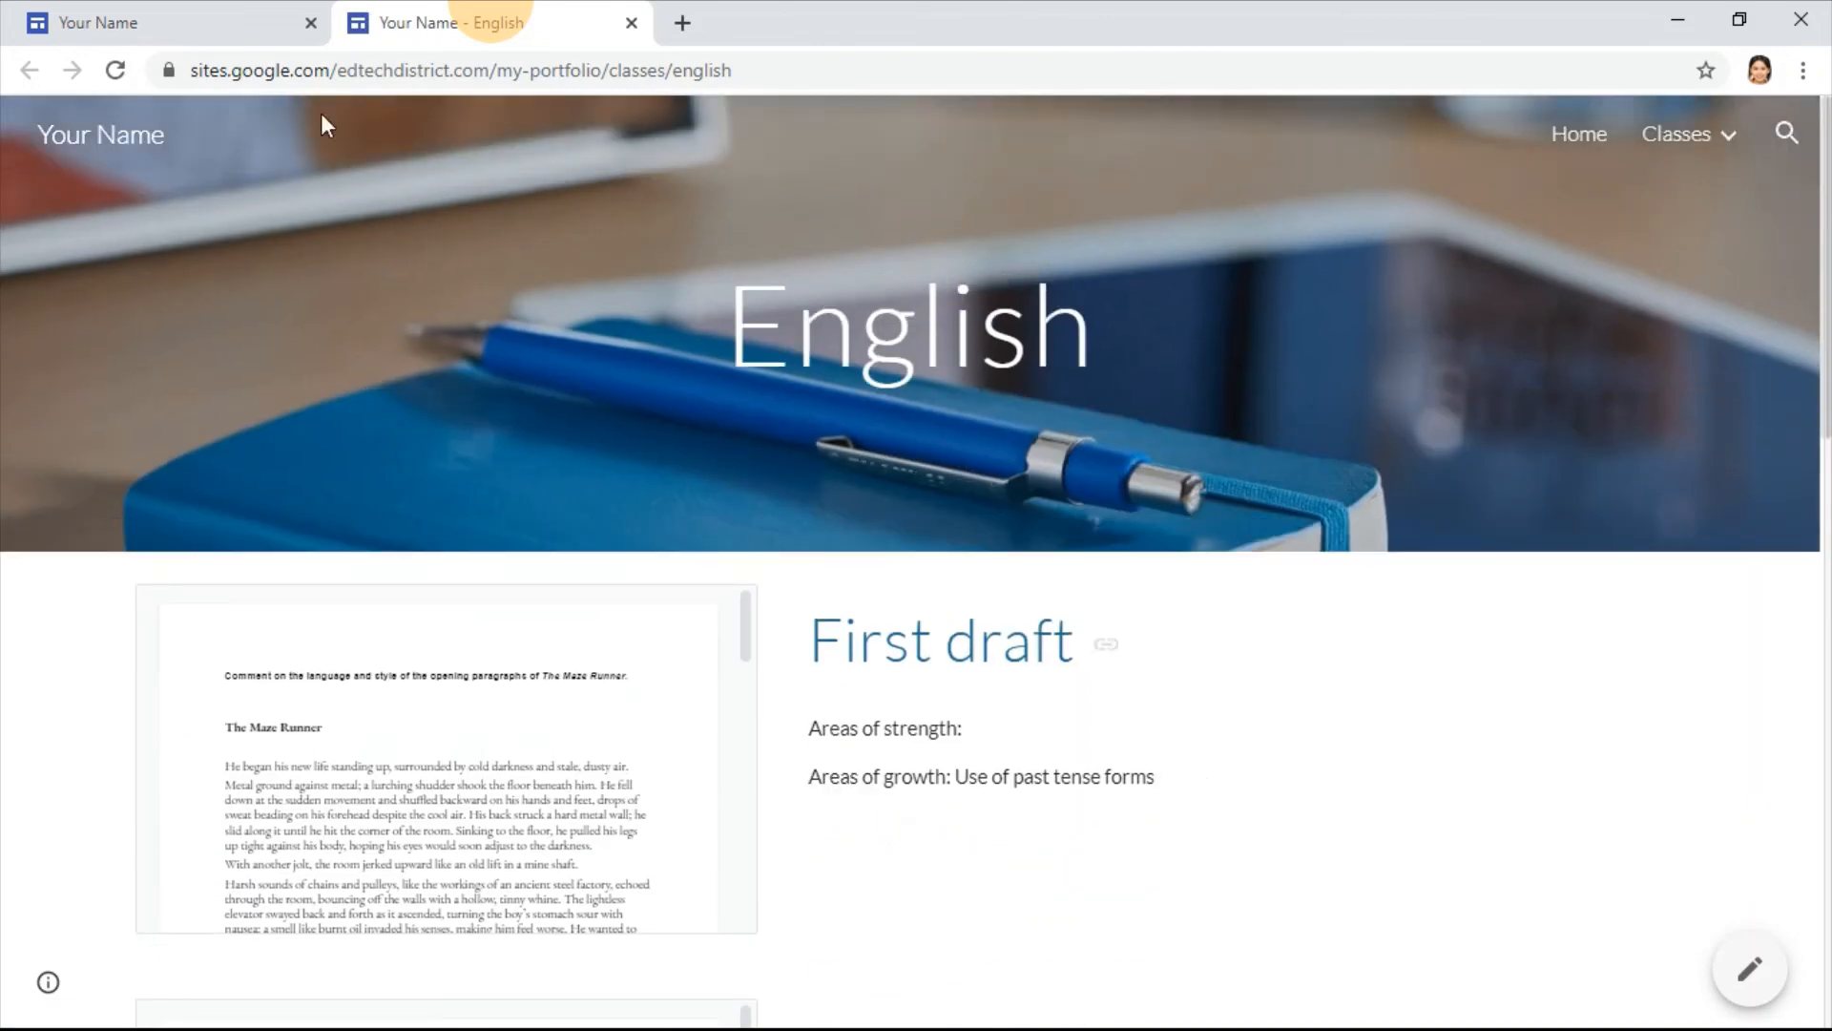
Step: Return to the editor and examine the English page's draft sections, reflections and the action-plan calendar
click(152, 21)
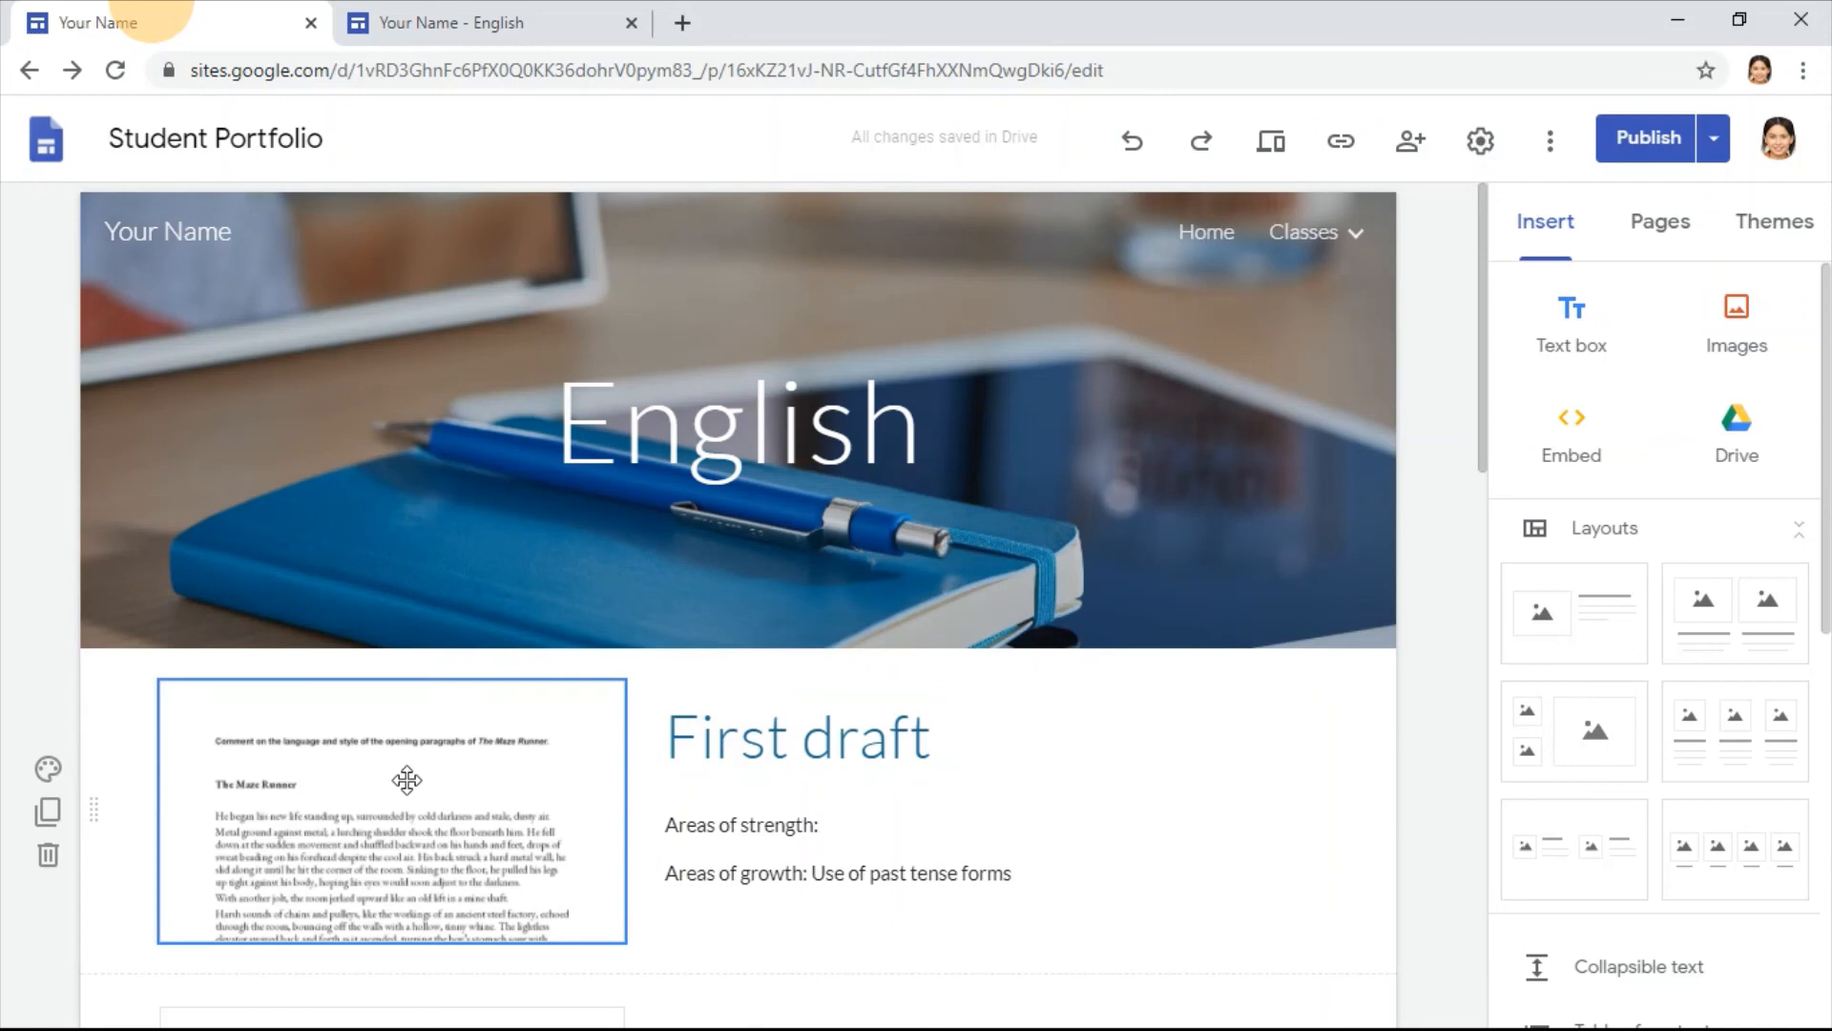
scroll(407, 780, down, 2)
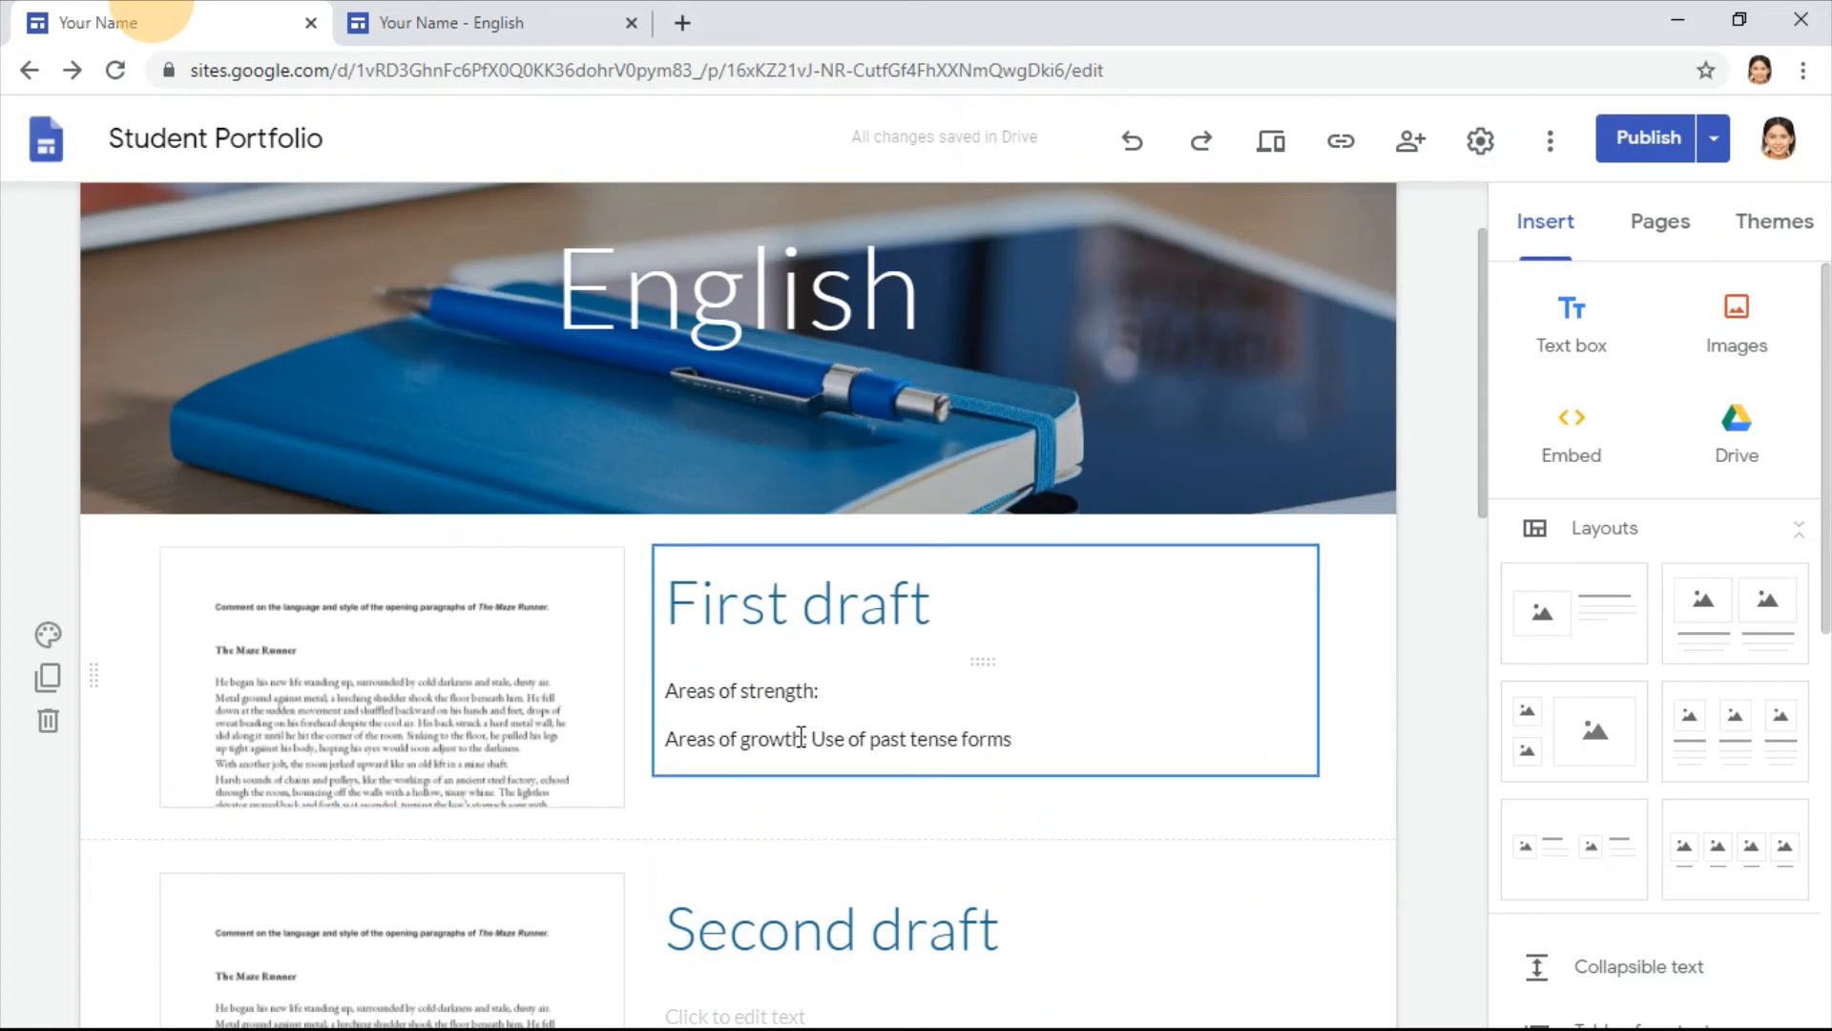
scroll(800, 737, down, 2)
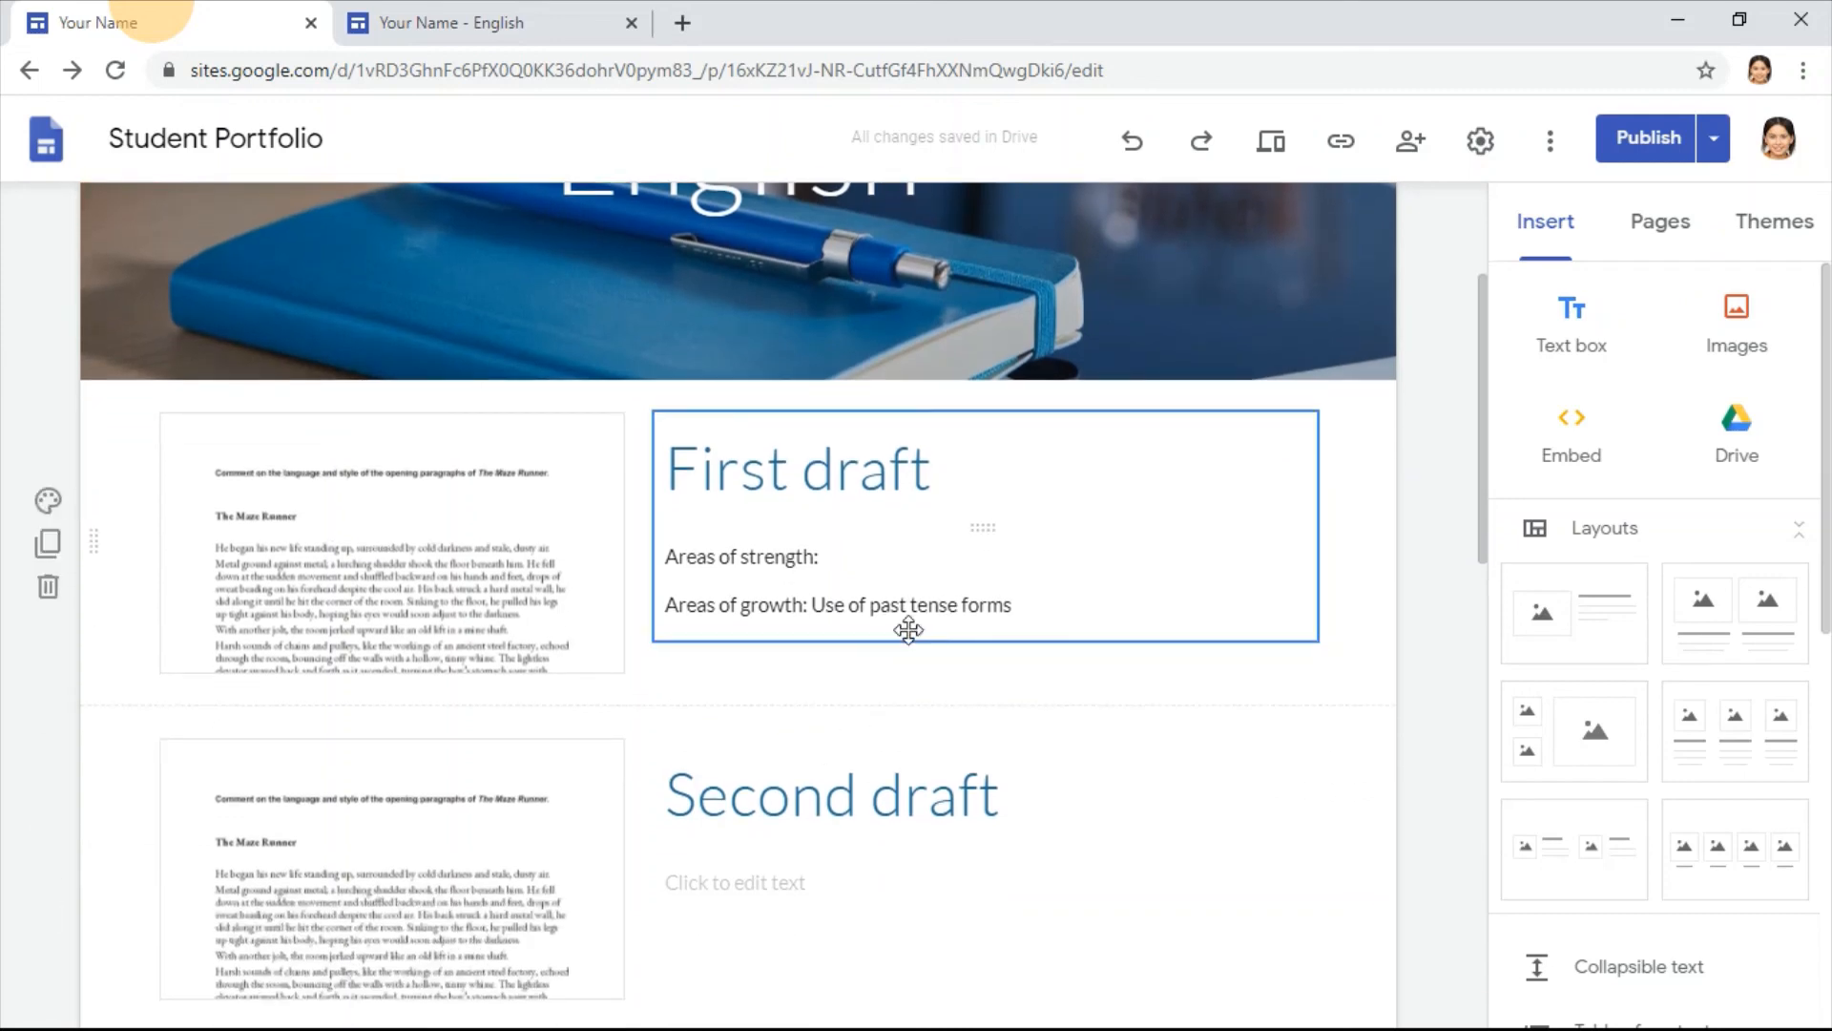
scroll(909, 626, down, 7)
scroll(884, 561, up, 4)
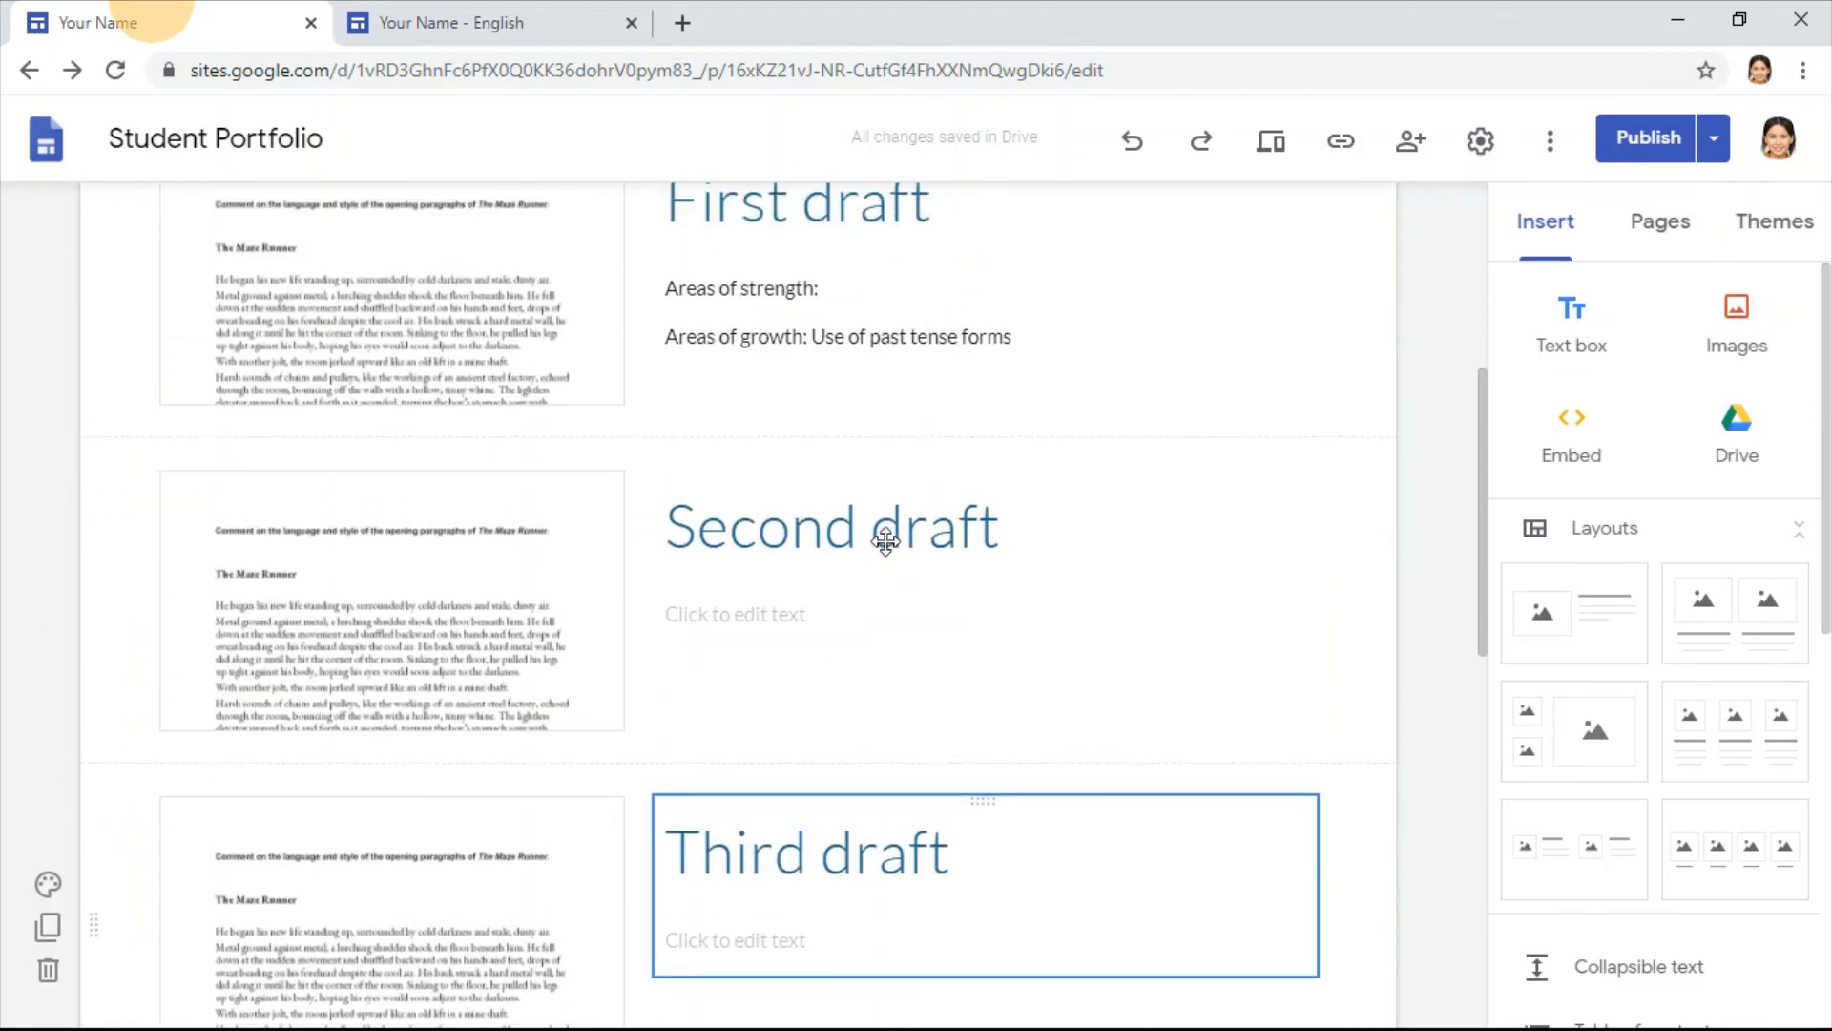
scroll(892, 533, down, 5)
scroll(885, 548, down, 7)
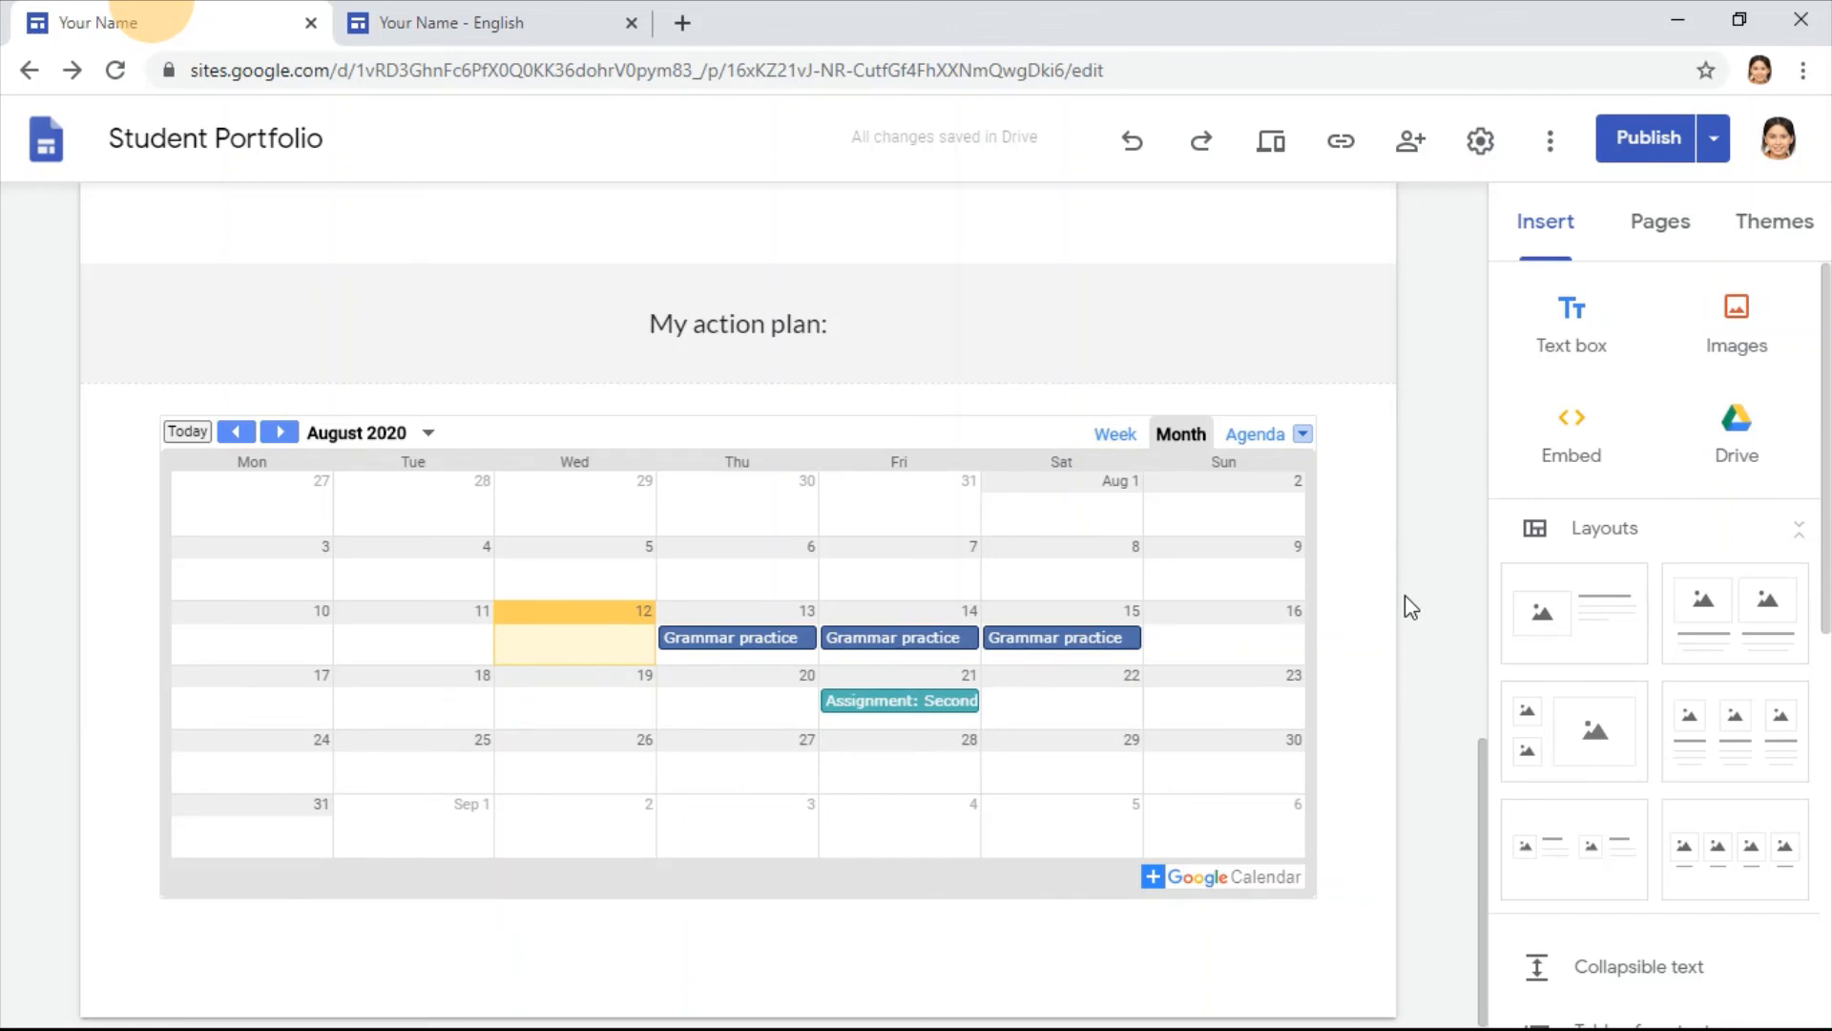
scroll(1407, 605, up, 2)
scroll(1403, 595, up, 4)
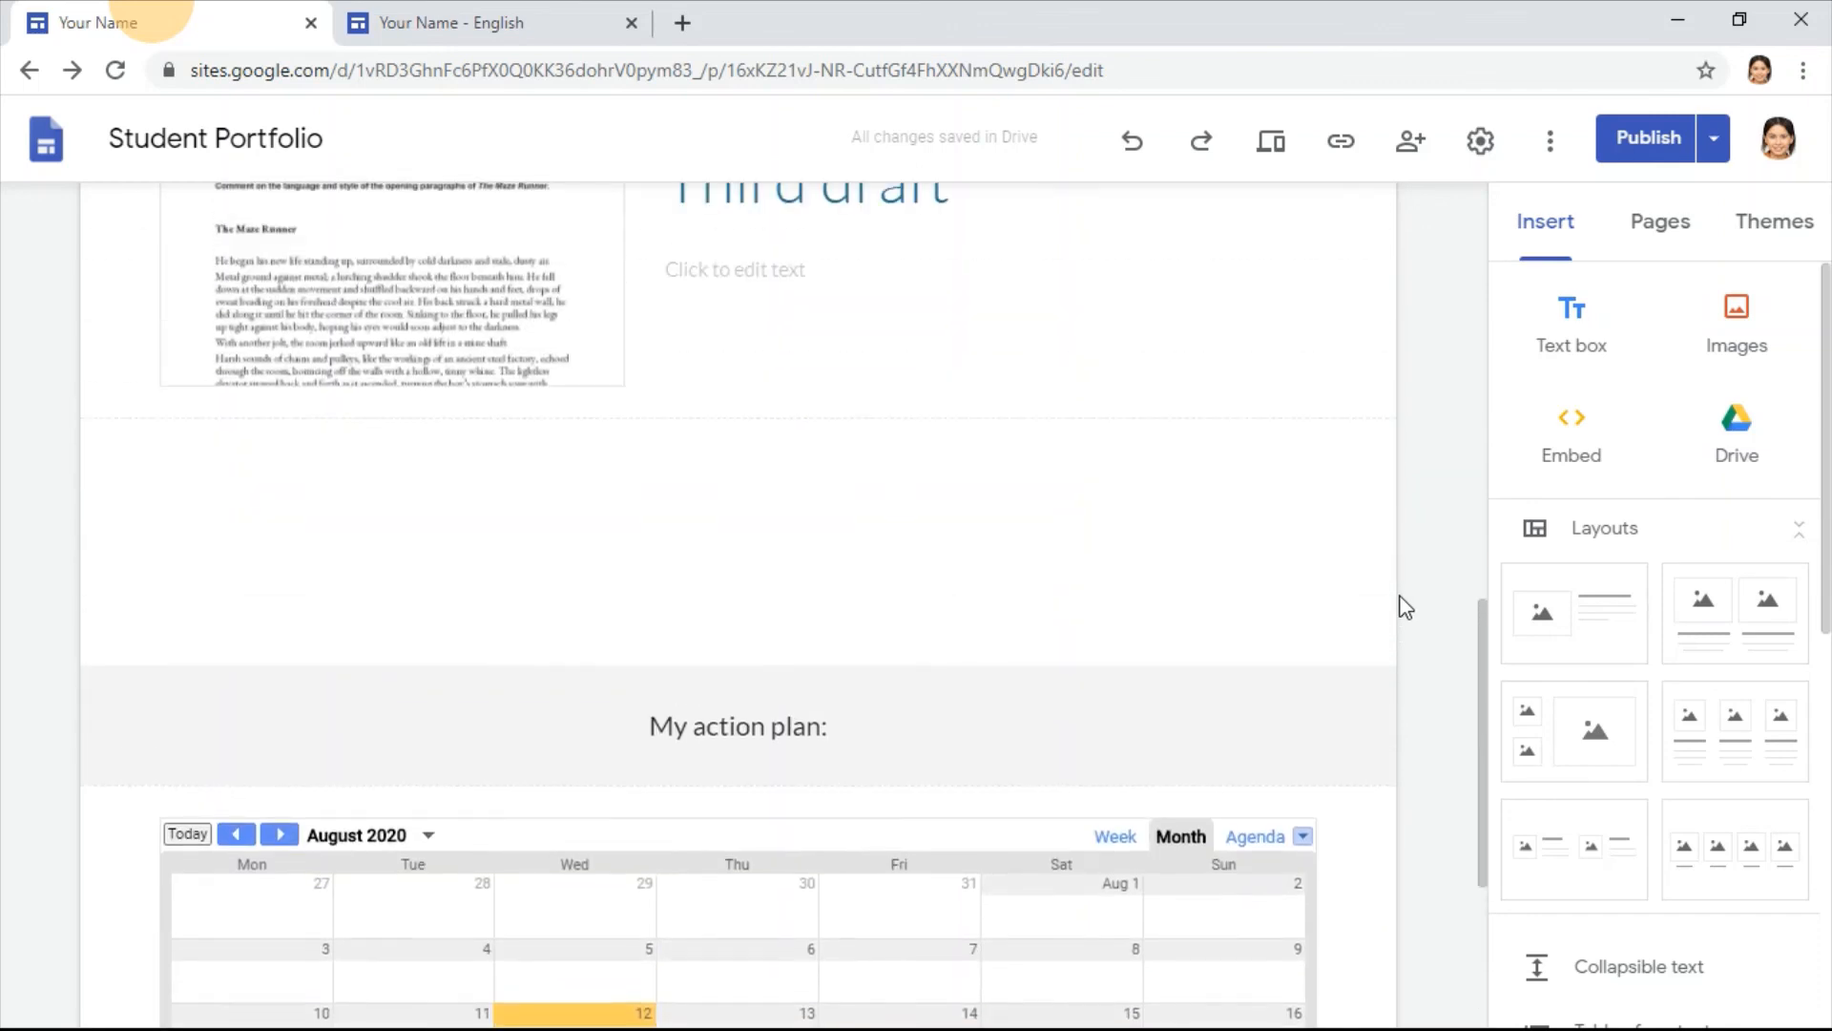
scroll(1405, 605, up, 4)
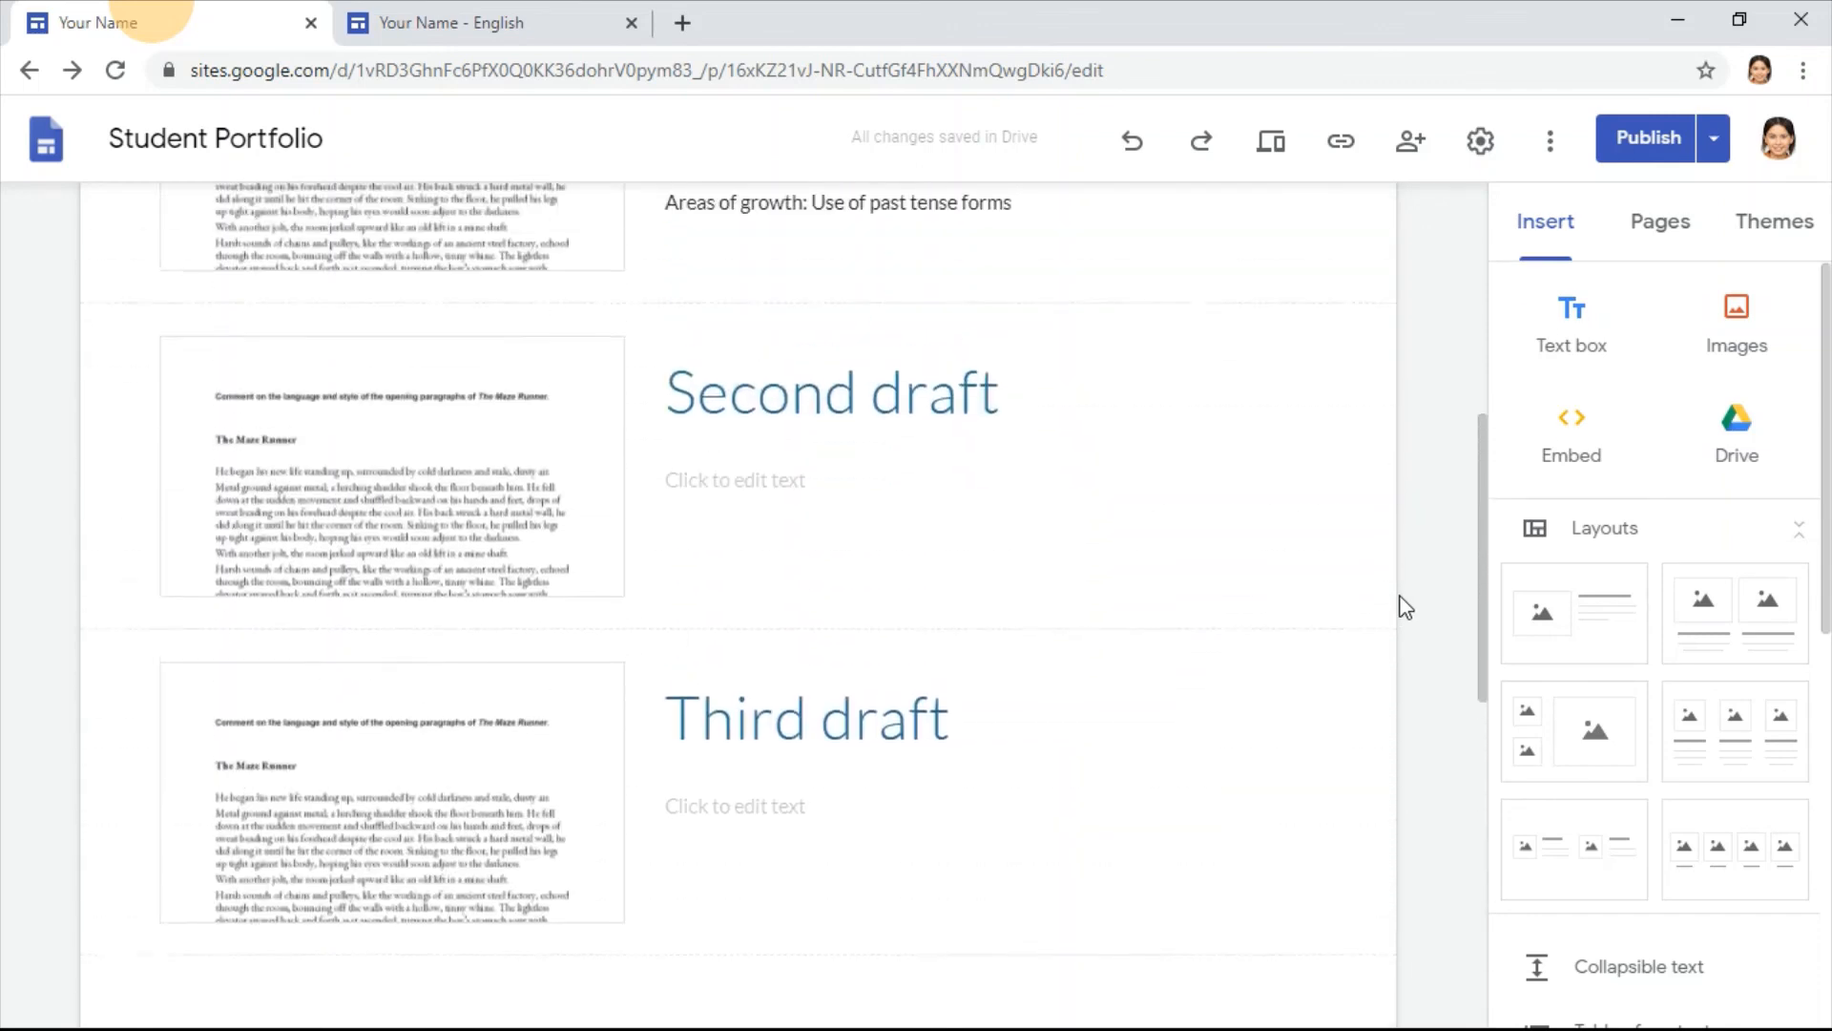
scroll(1405, 605, up, 5)
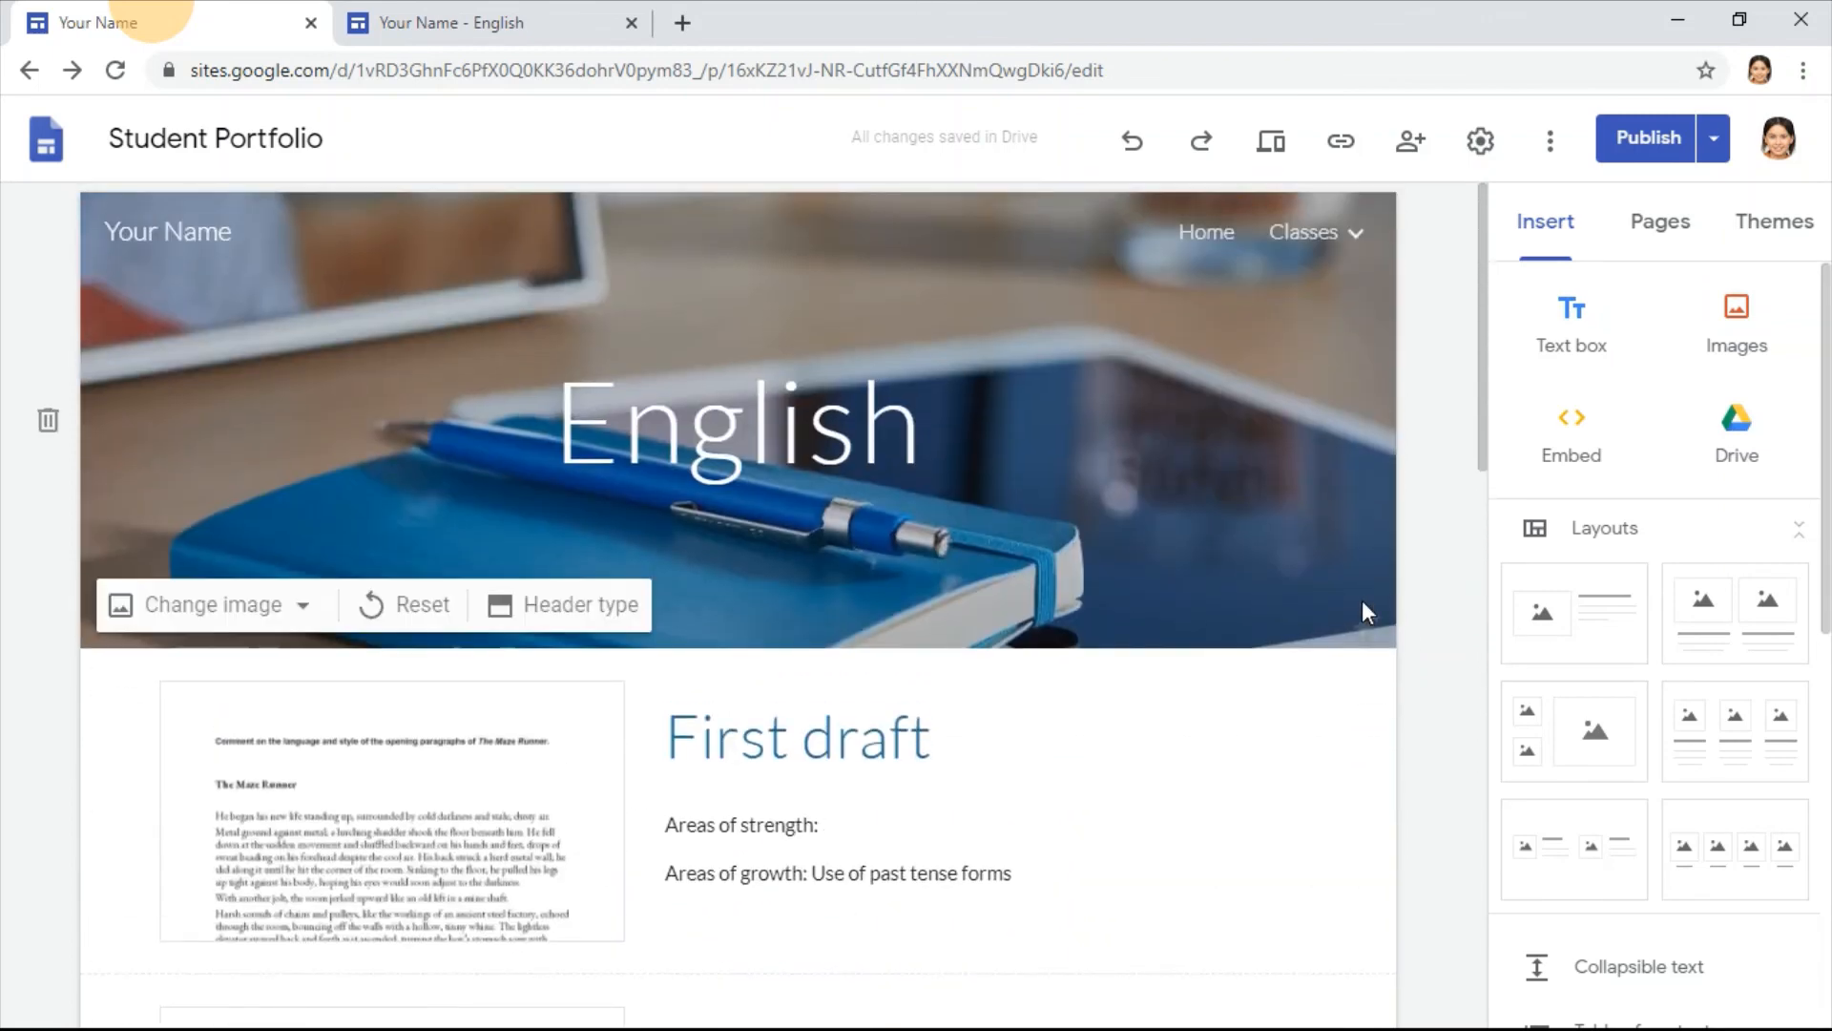